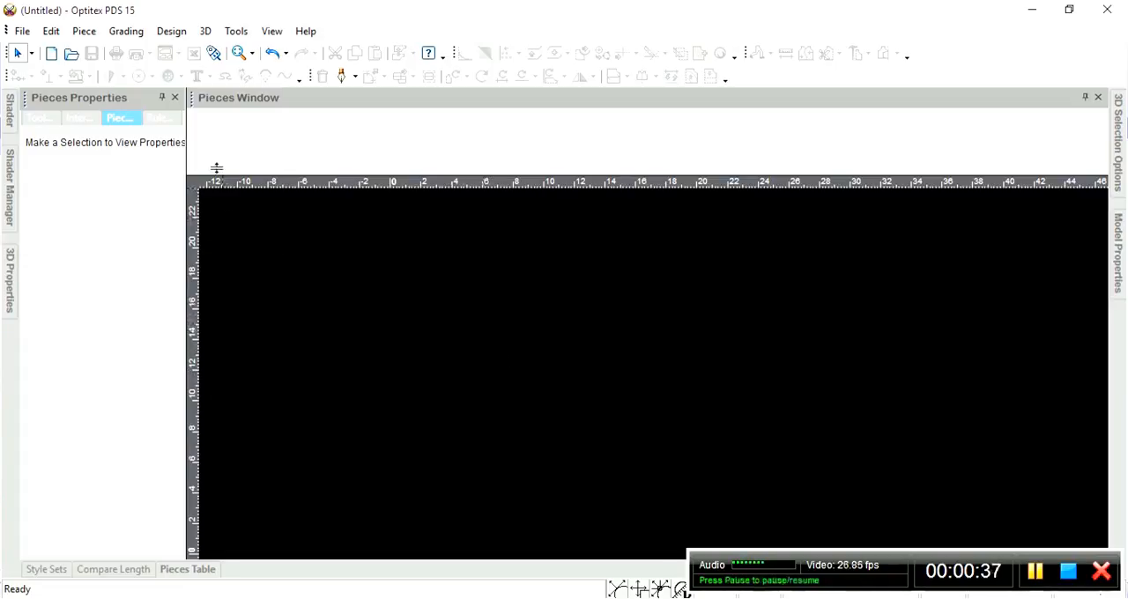
Create a new rectangular piece with a length of 61 cm and a width of 48 cm, keeping the default name.
left_click(85, 35)
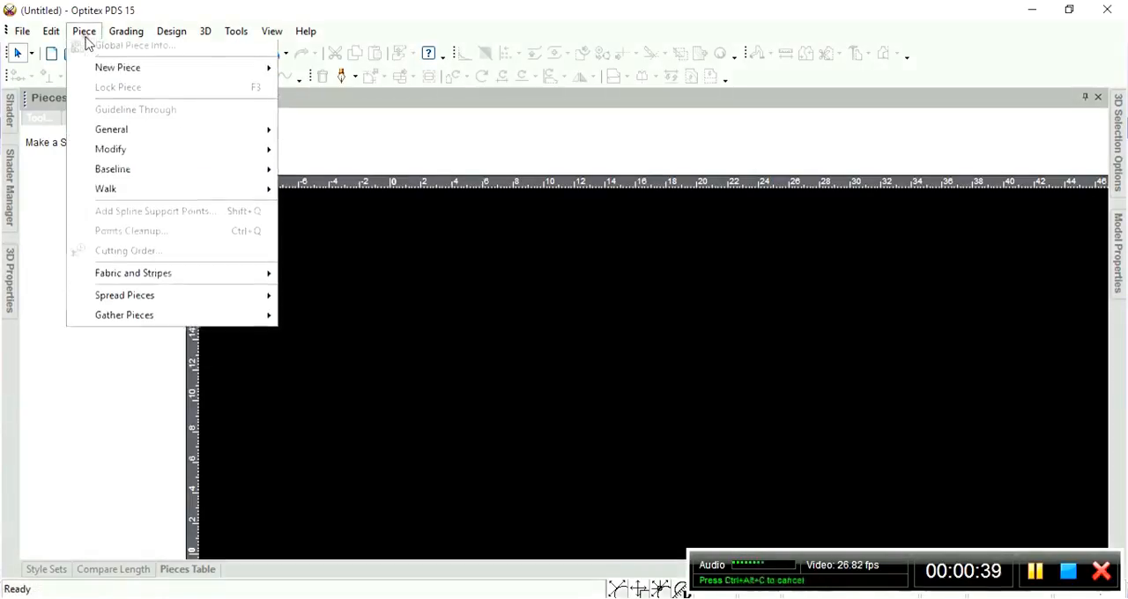
mouse_move(116, 108)
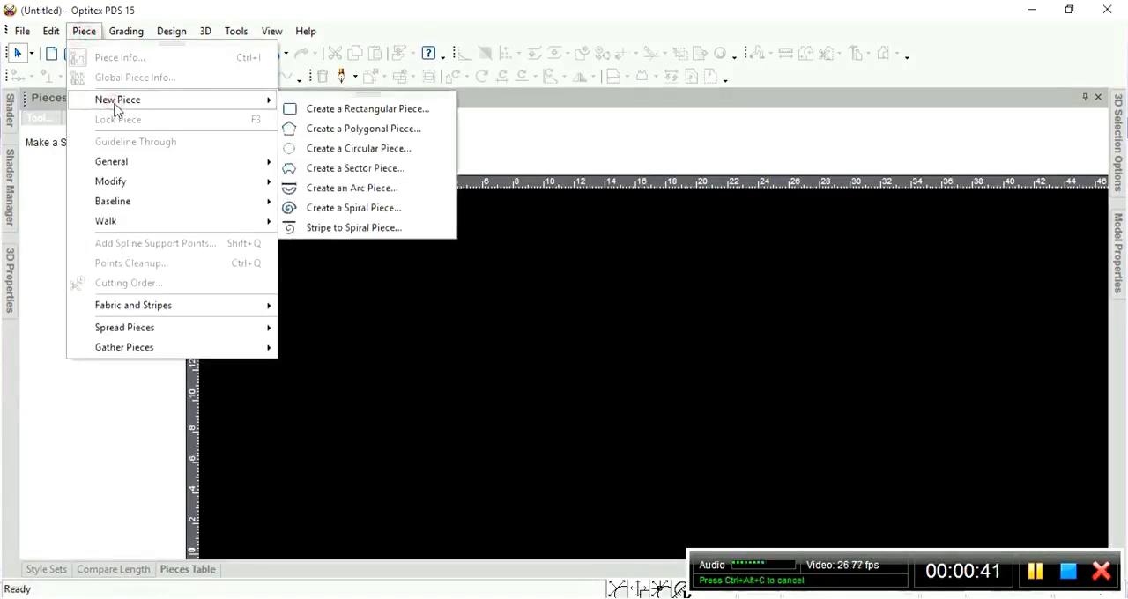
left_click(381, 111)
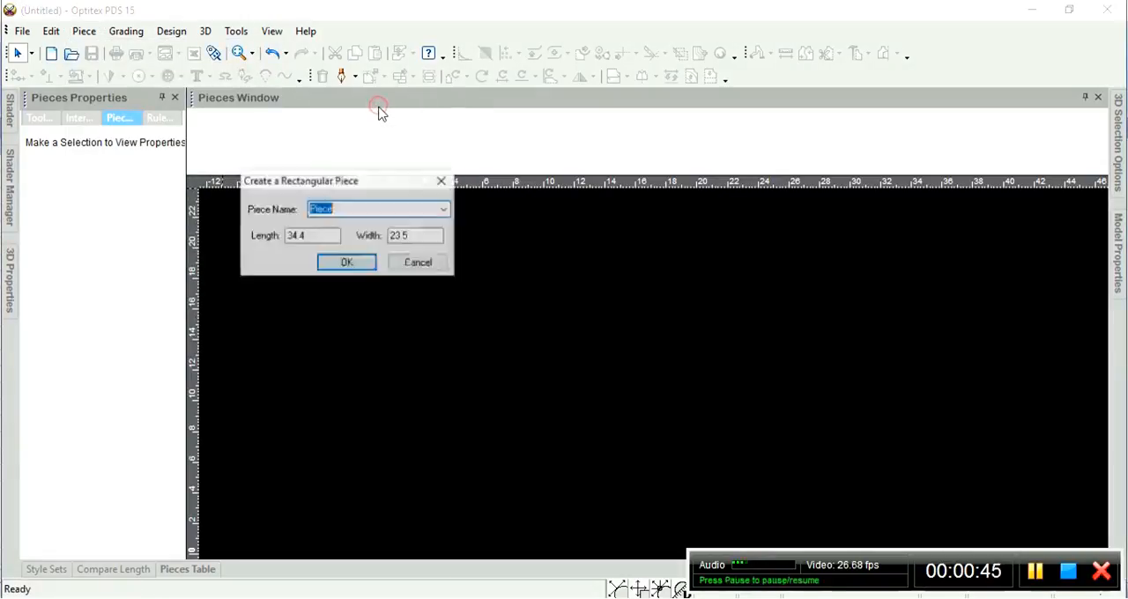
left_click_drag(347, 182, 448, 141)
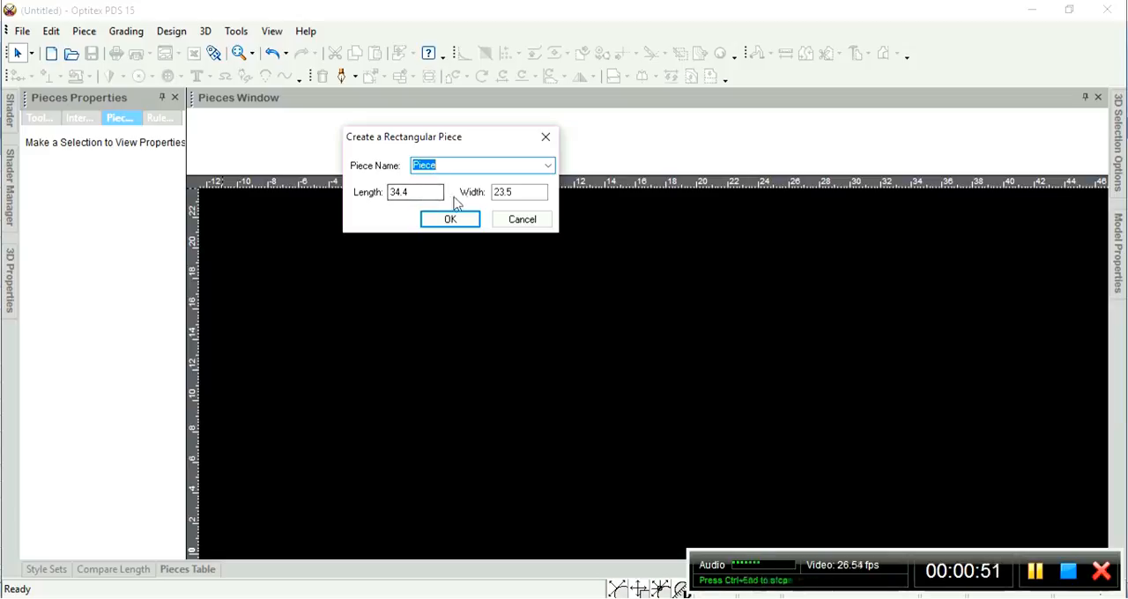
double_click(501, 191)
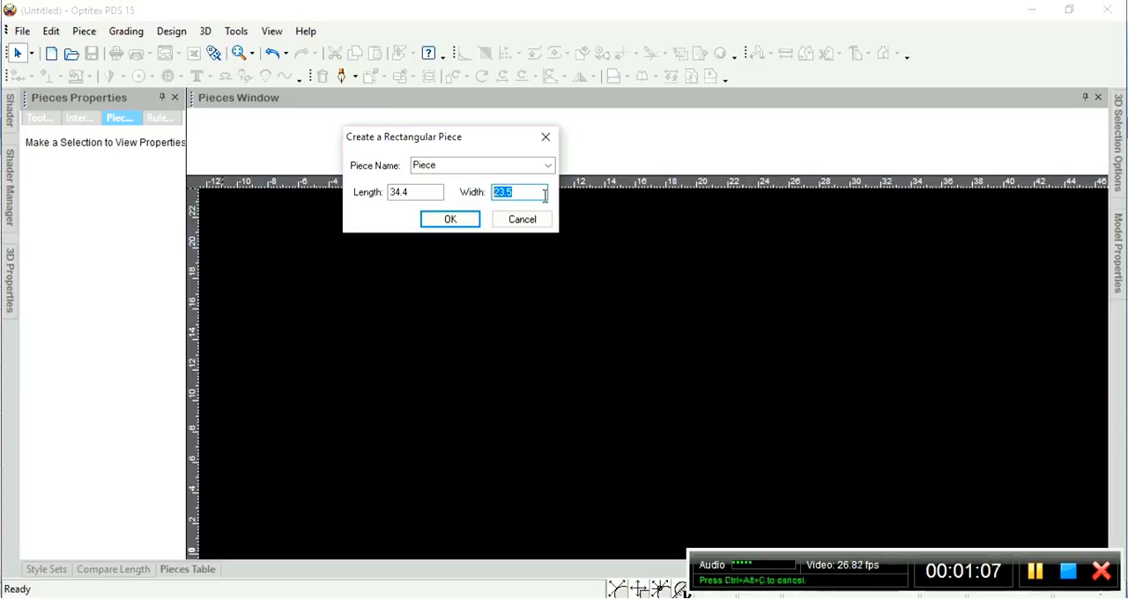
type("48")
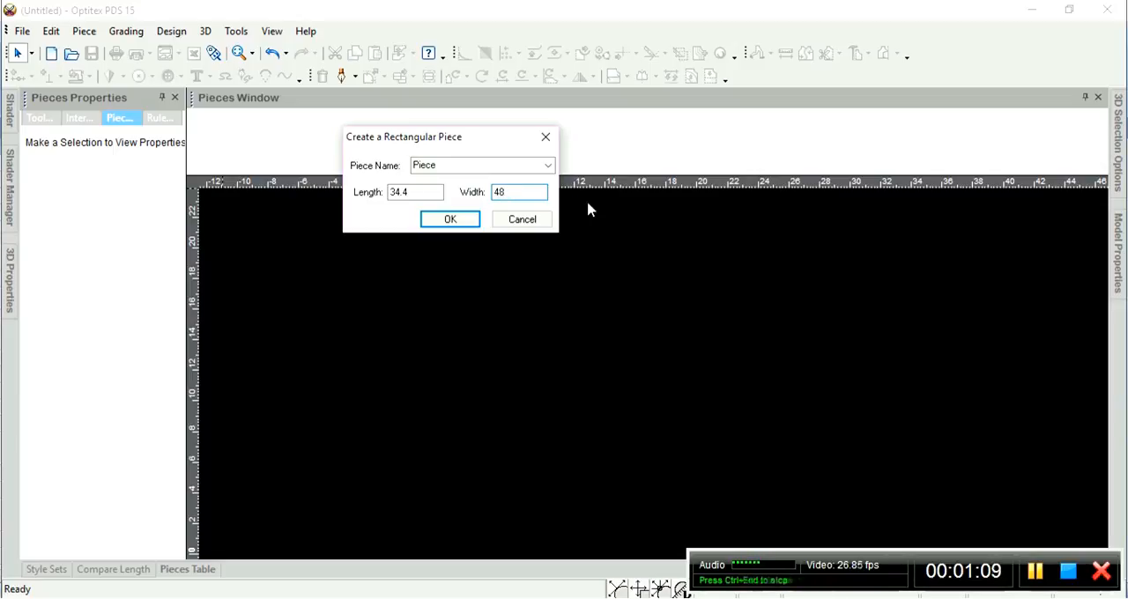
left_click(511, 194)
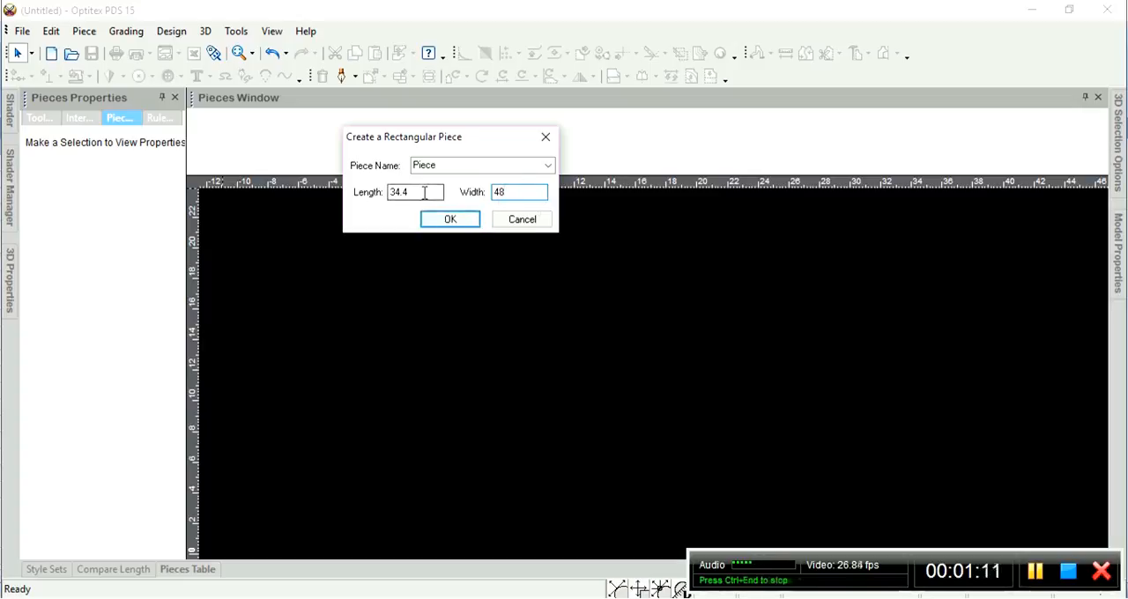
left_click_drag(423, 194, 381, 197)
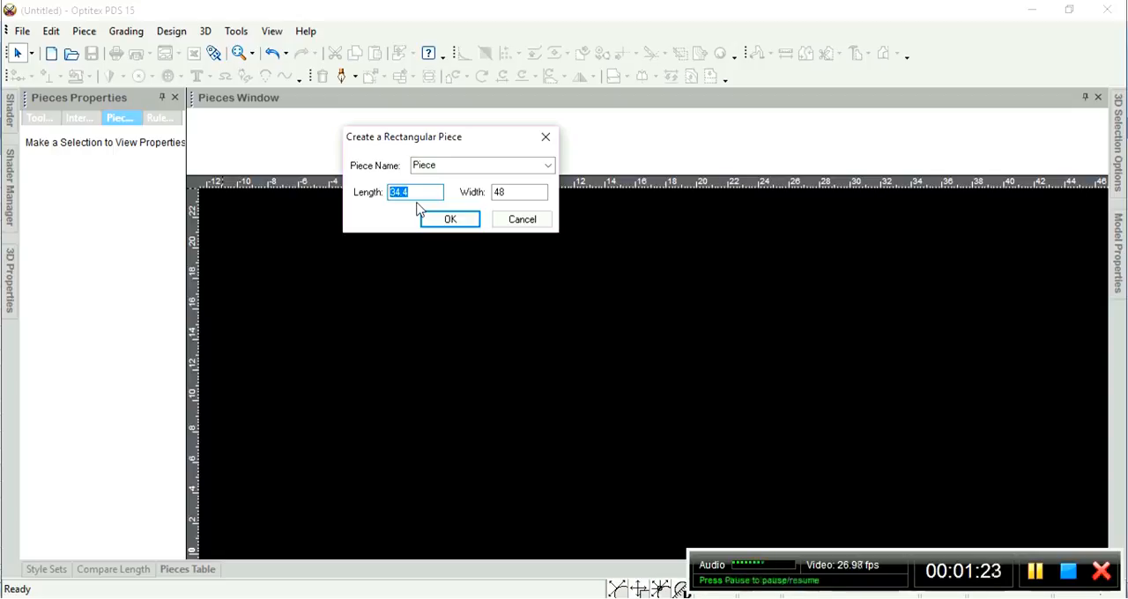
type("61")
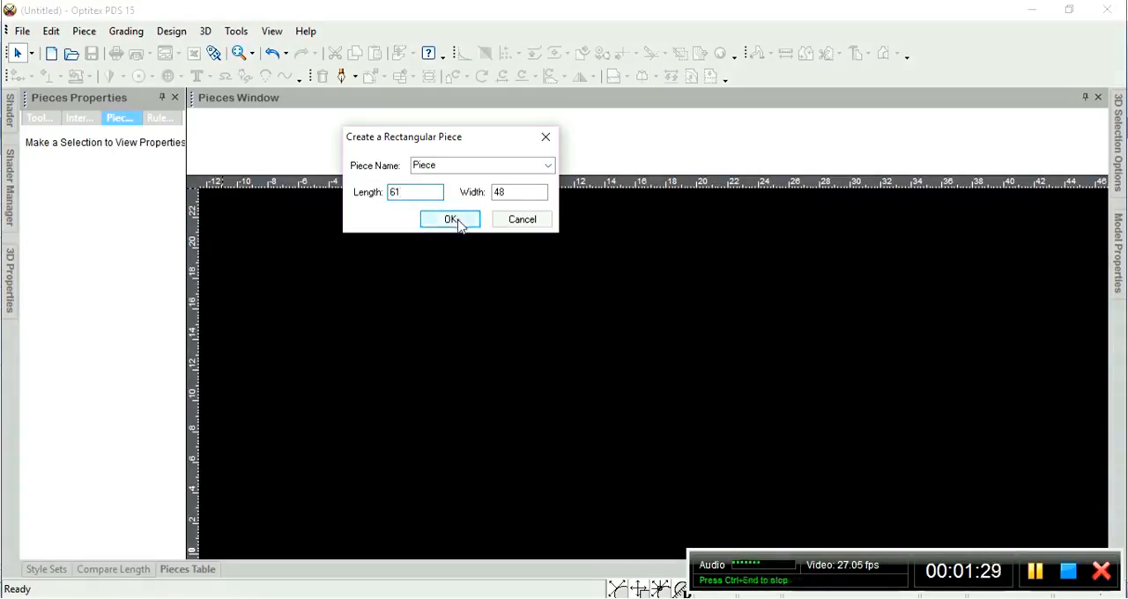
left_click(450, 220)
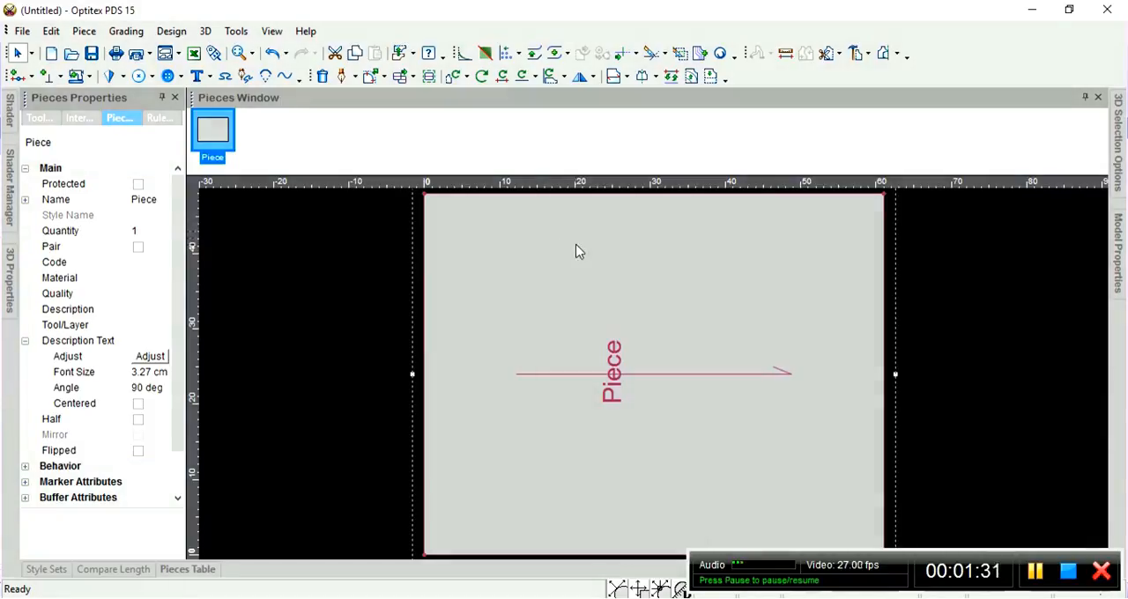
Display the piece's segment lengths and rotate it 90 degrees clockwise so its long side stands vertical.
scroll(700, 416, "down", 2)
left_click_drag(654, 368, 572, 320)
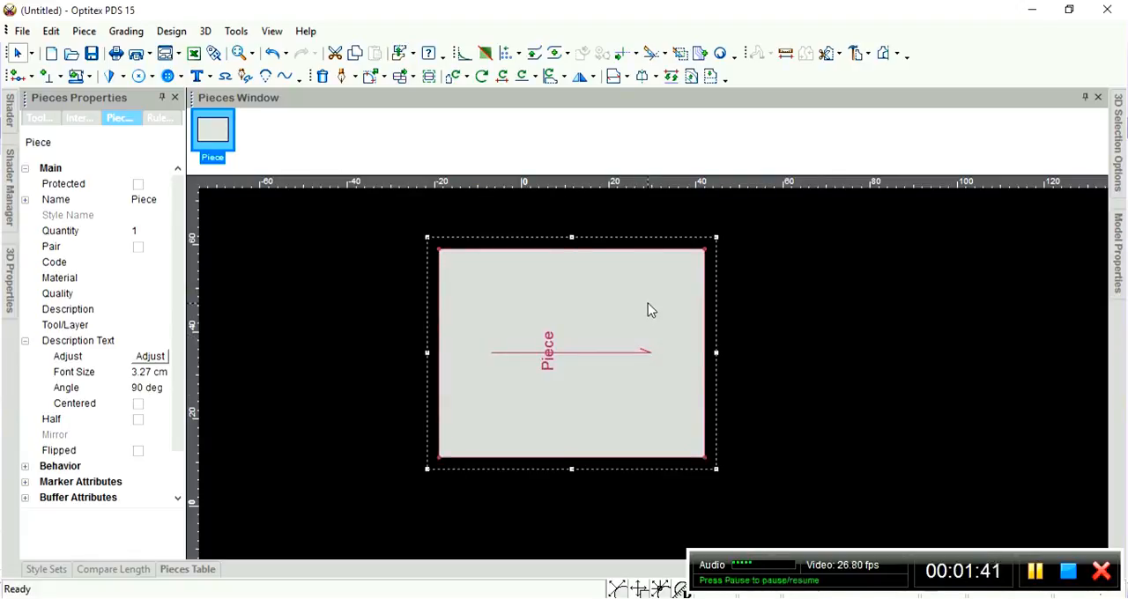
key("F3")
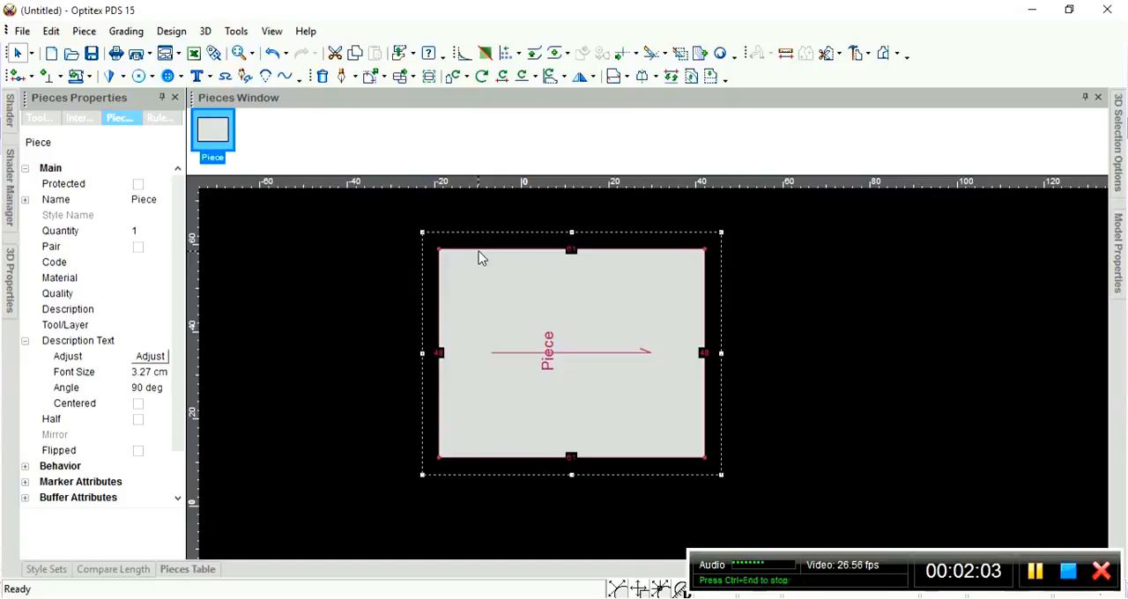
key("bracketright")
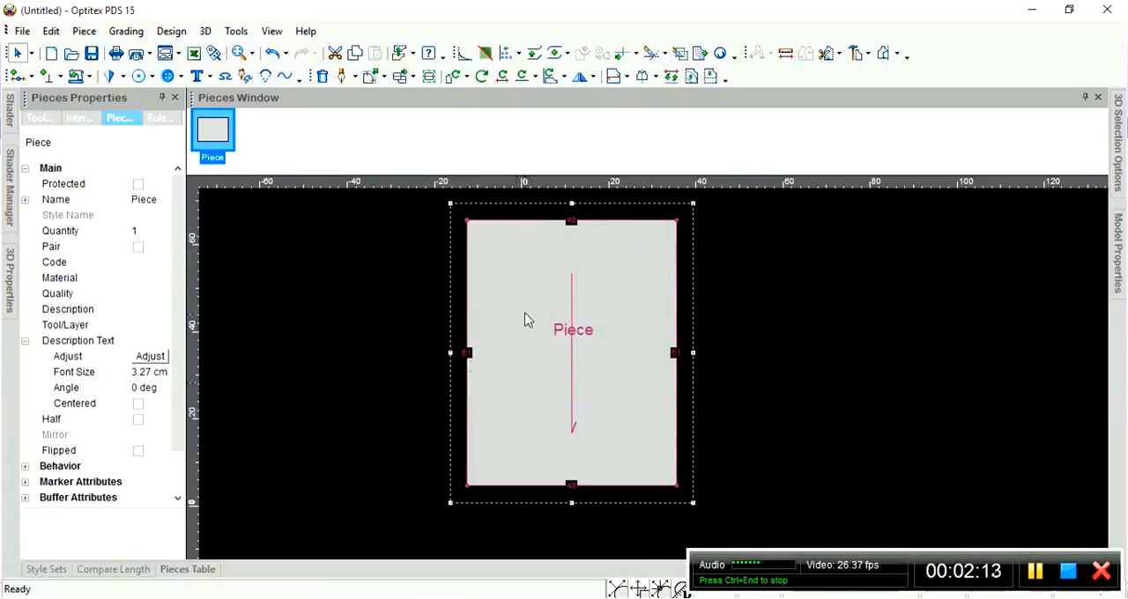
scroll(605, 345, "up", 1)
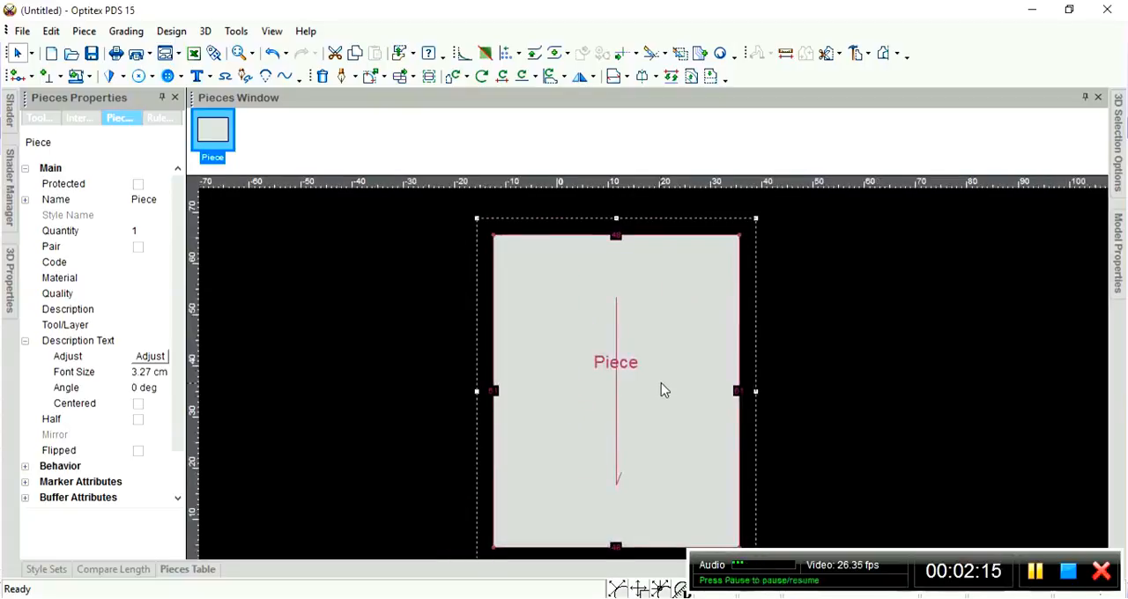
left_click_drag(661, 383, 643, 377)
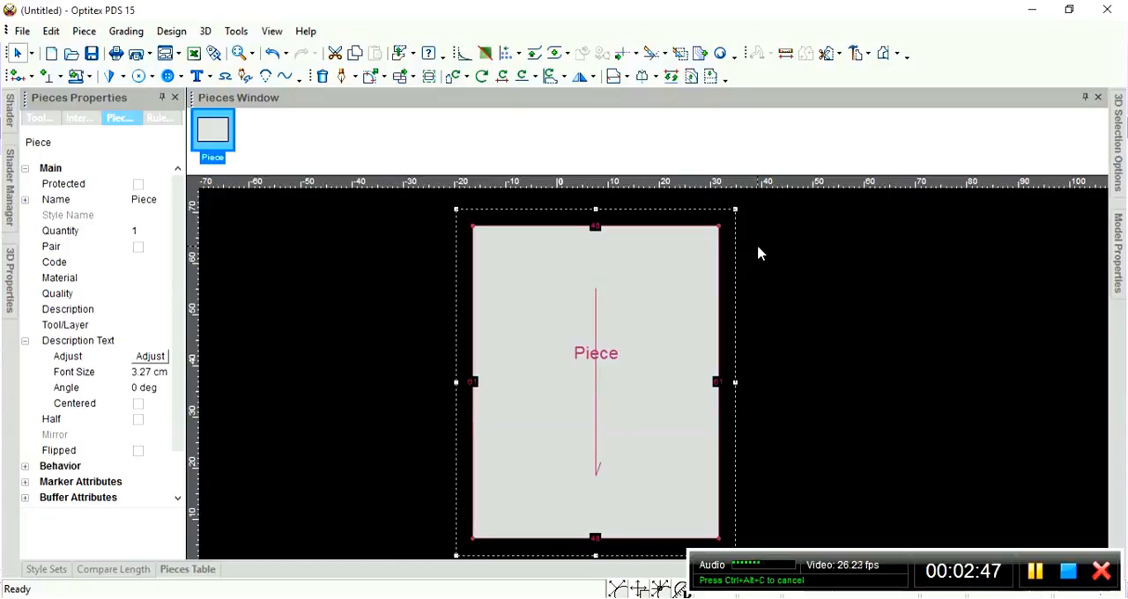
Create an internal line parallel to the piece's upper edge at a distance of 41 cm, with points on the snapped contour and point connections.
key("p")
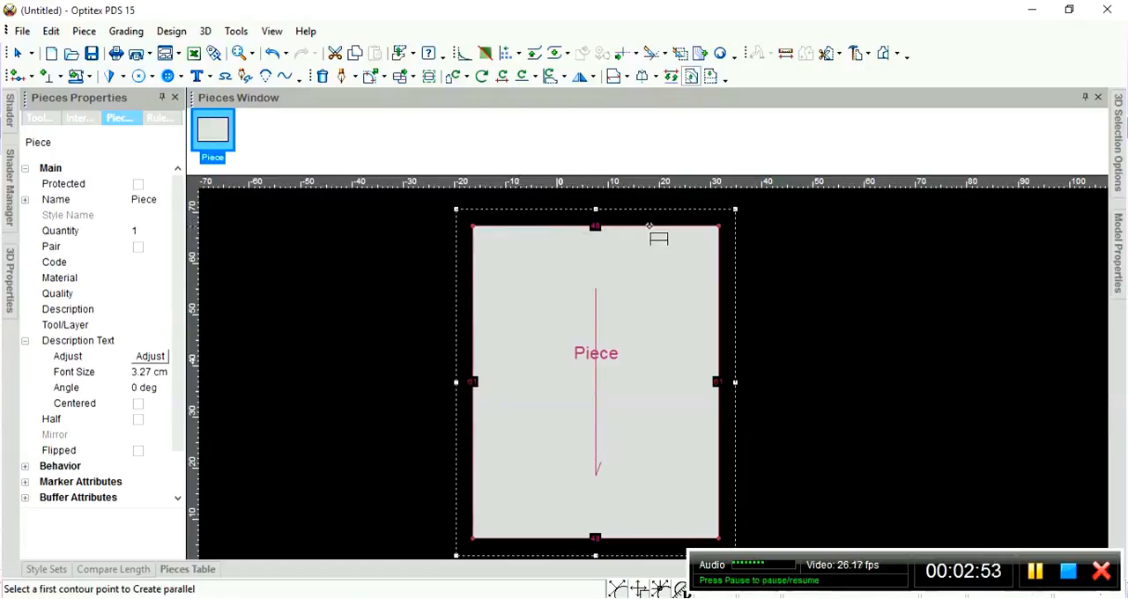
left_click(473, 225)
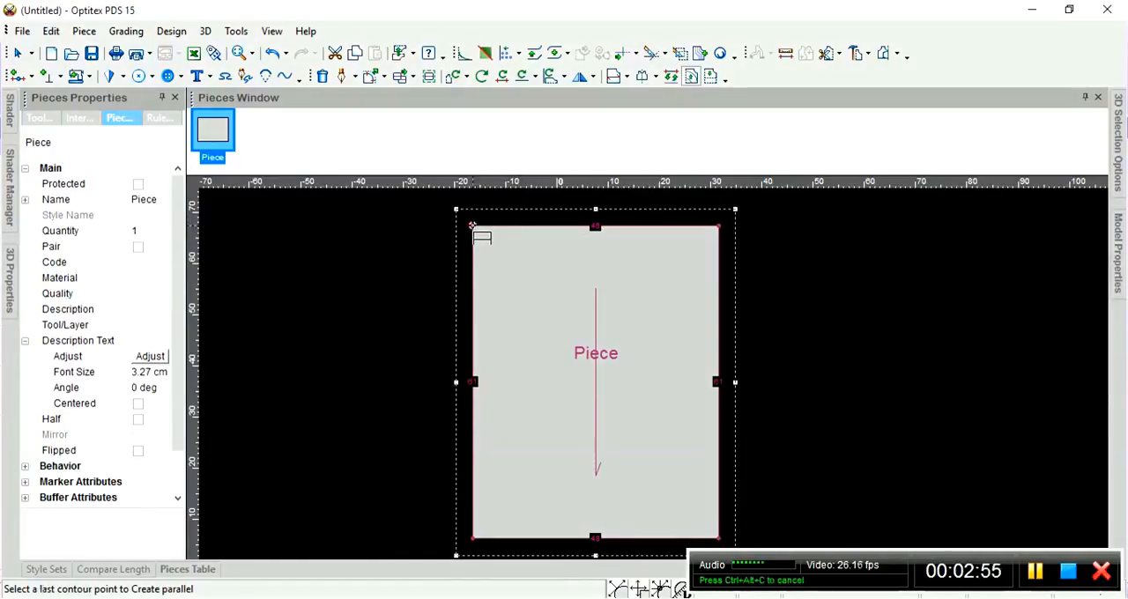
left_click(719, 225)
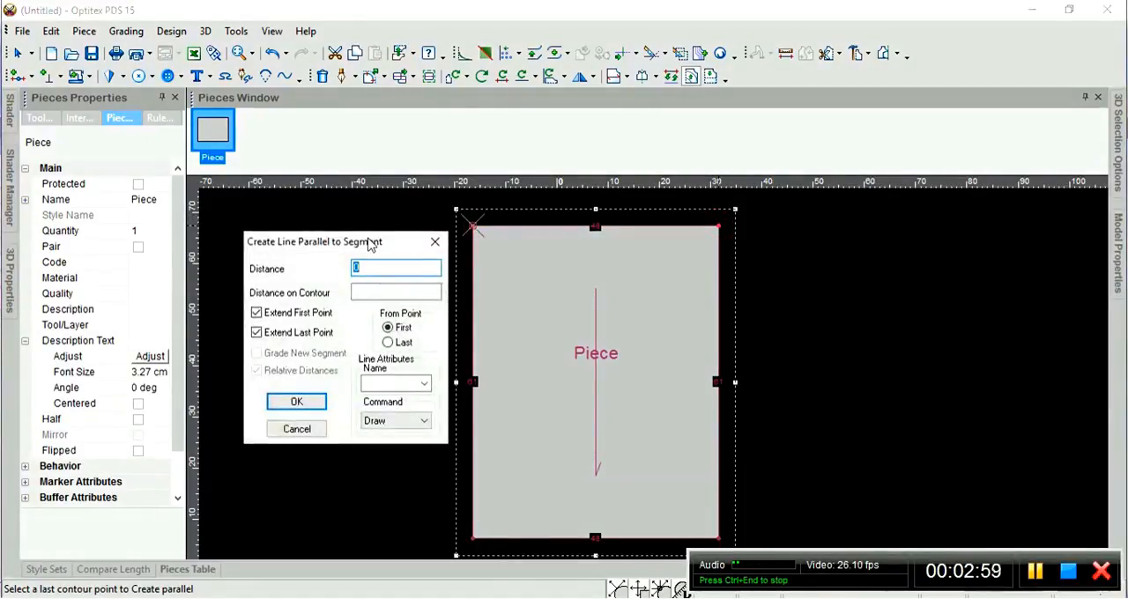
left_click_drag(370, 244, 342, 192)
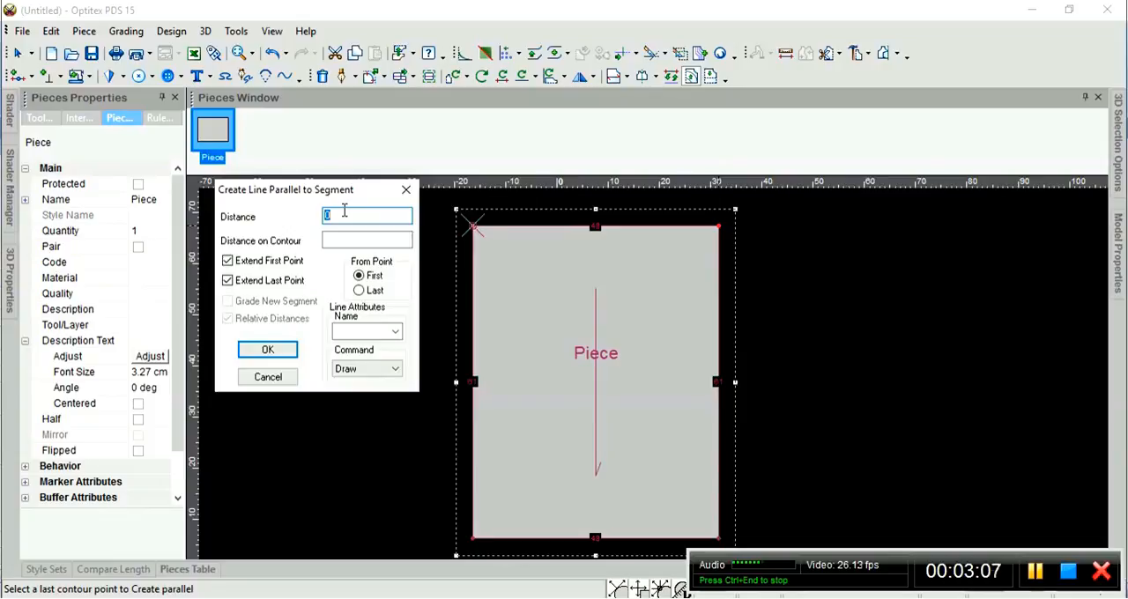
type("41")
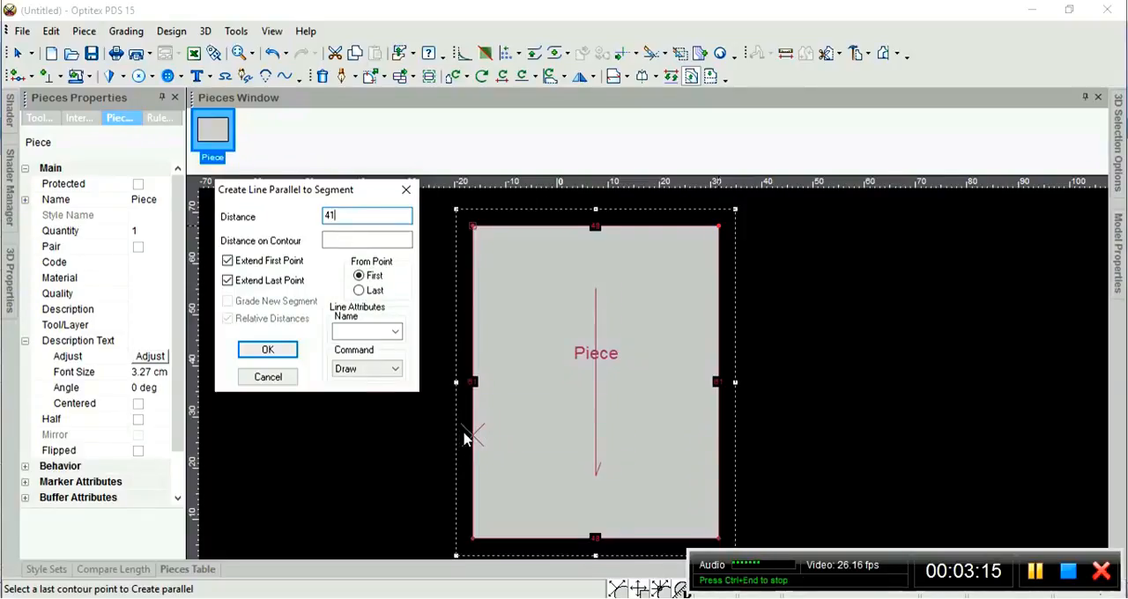
left_click(270, 353)
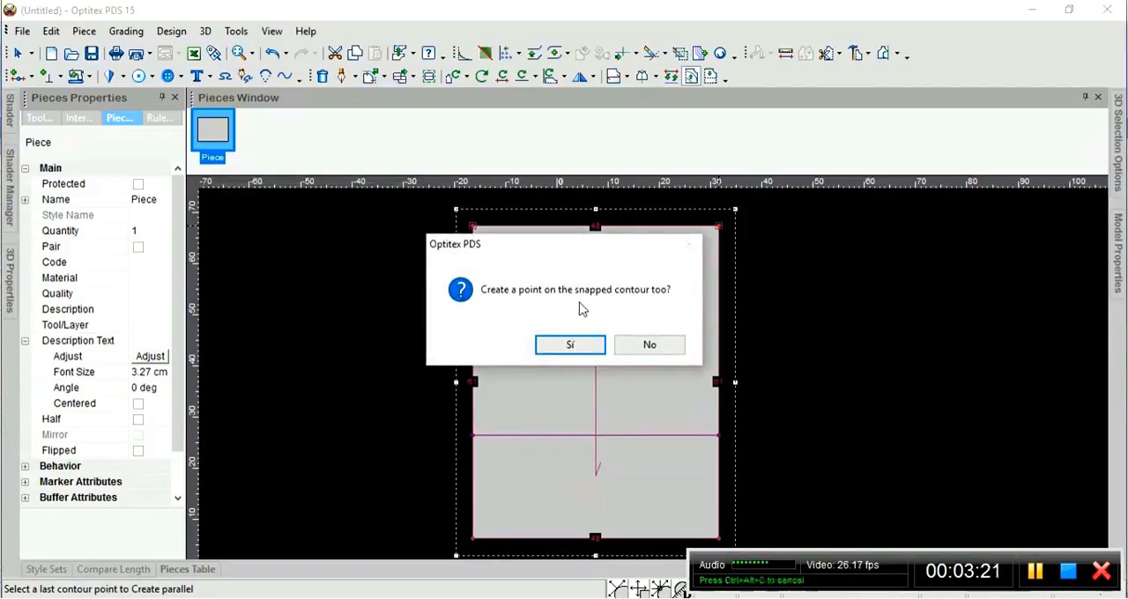
left_click_drag(603, 248, 372, 245)
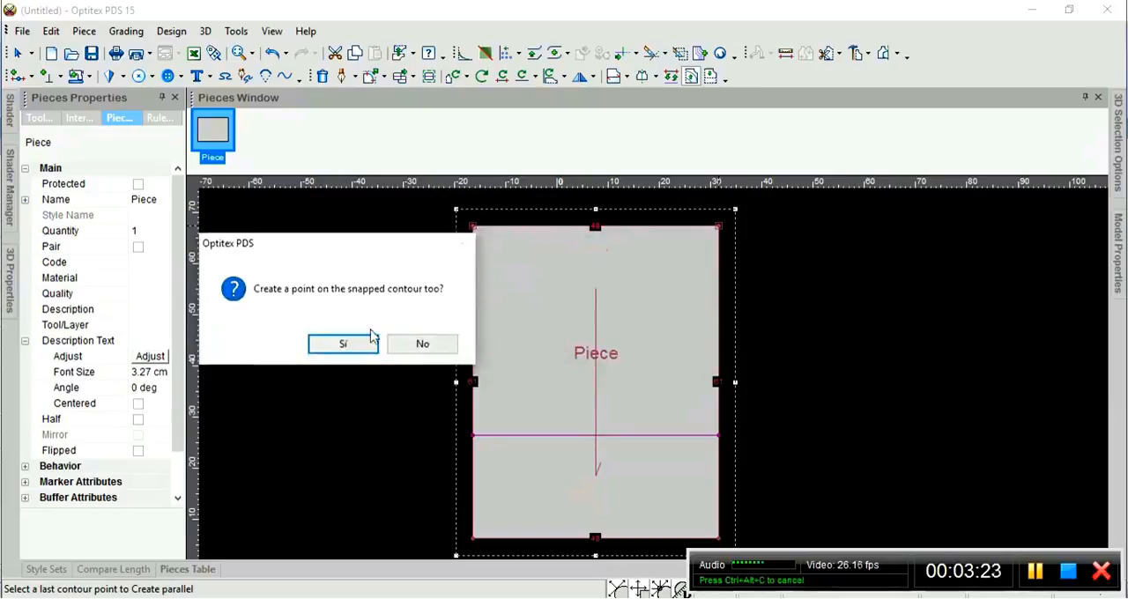
left_click(345, 346)
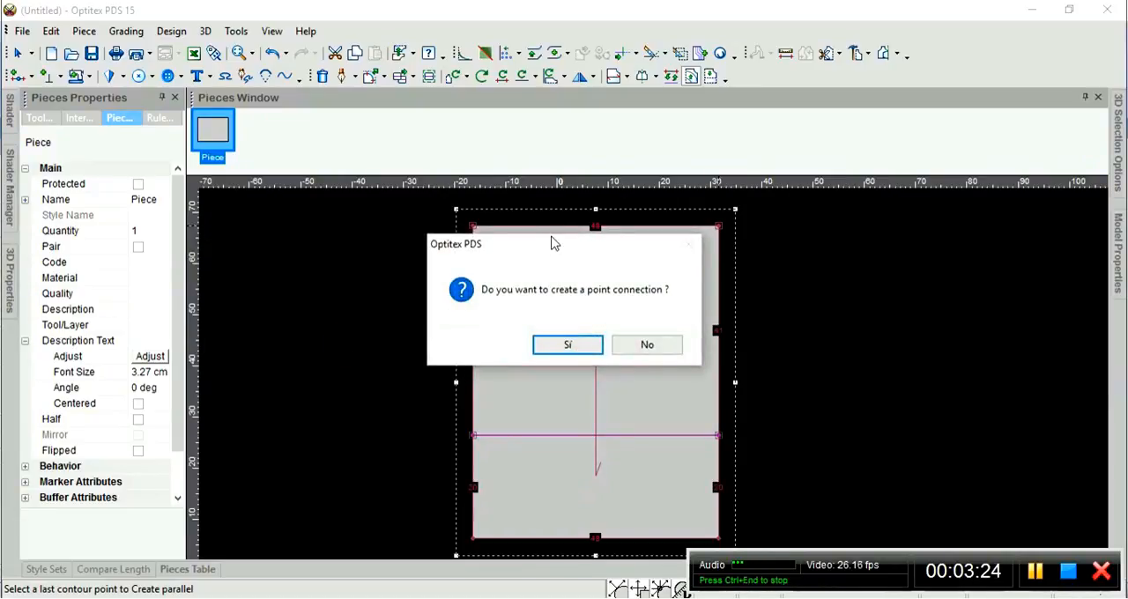
left_click_drag(566, 250, 327, 252)
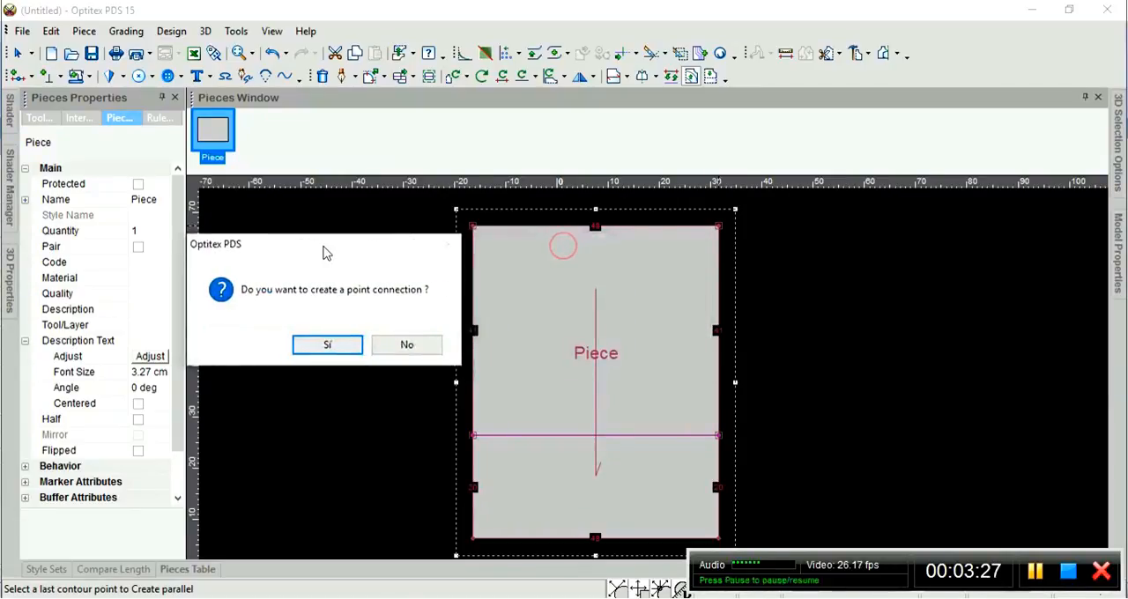
left_click(331, 345)
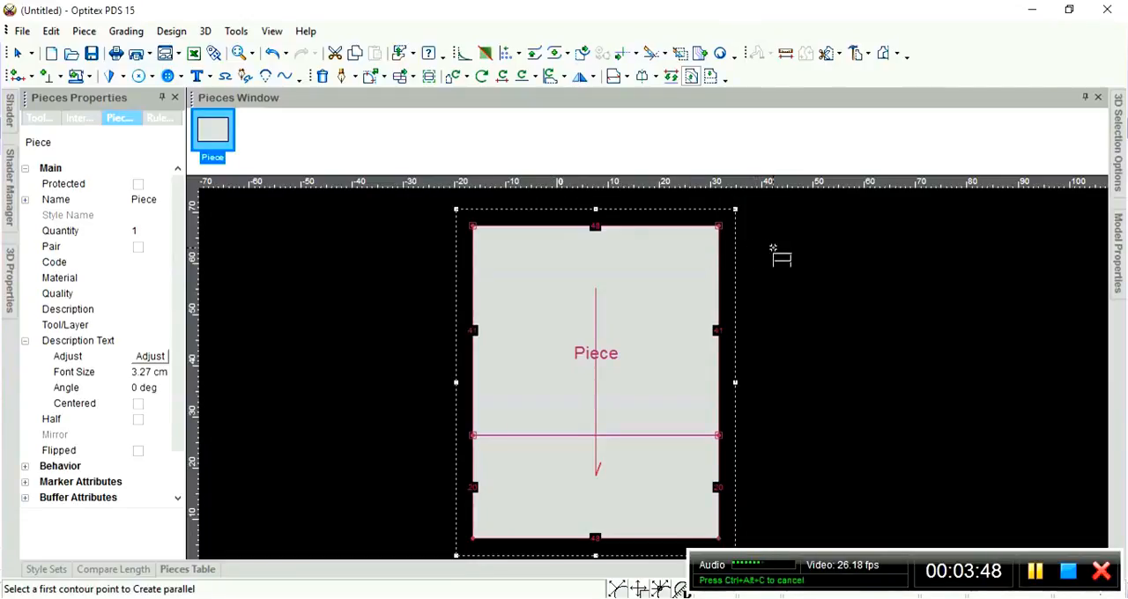
Start a draft line on the piece's upper edge 6 cm from its left corner, with a contour point and a firm connection.
key("d")
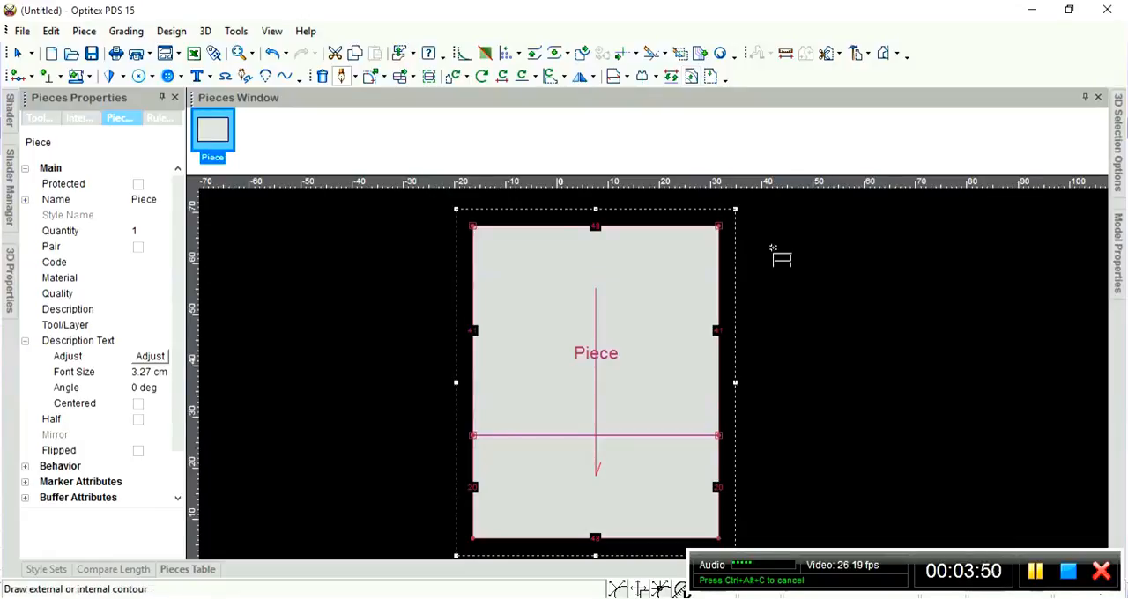
scroll(657, 370, "up", 2)
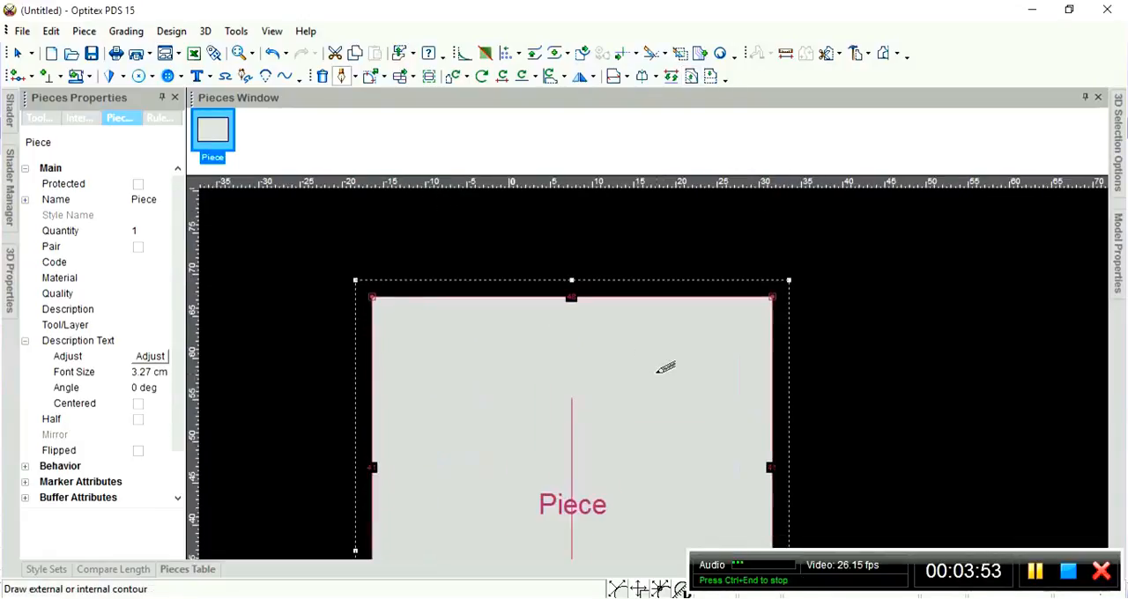
scroll(662, 373, "up", 1)
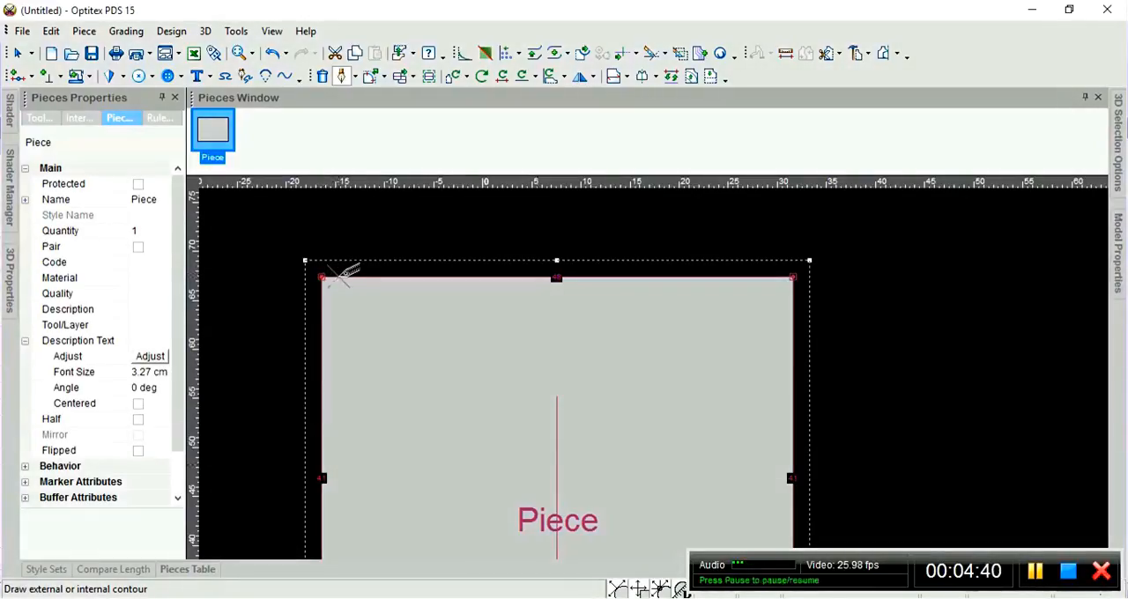
left_click(333, 275)
left_click_drag(261, 185, 678, 173)
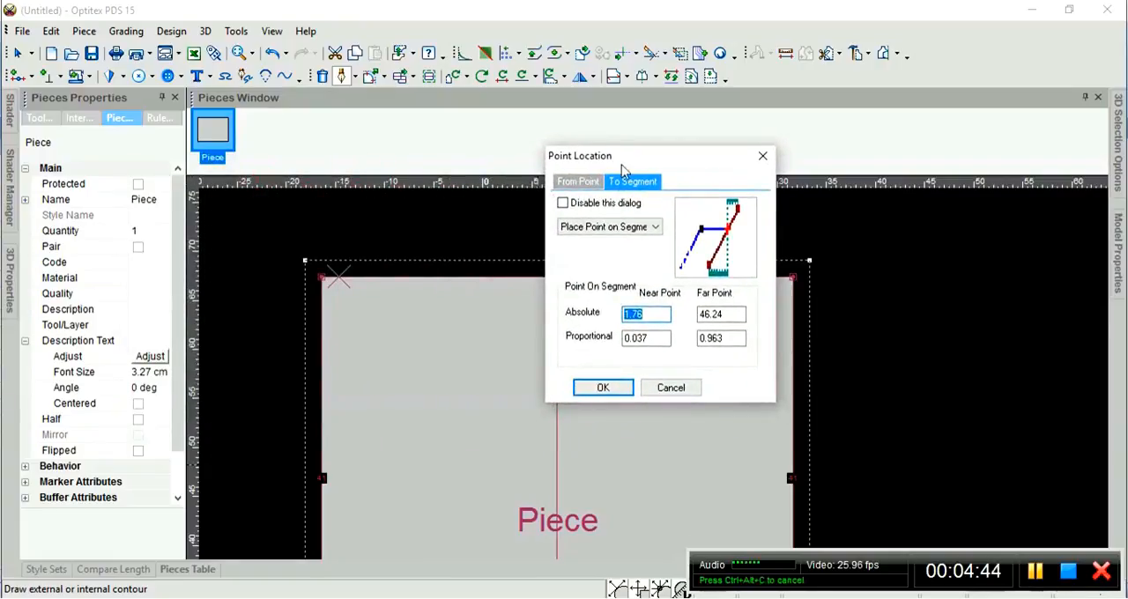
left_click(654, 315)
left_click(720, 314)
left_click(650, 314)
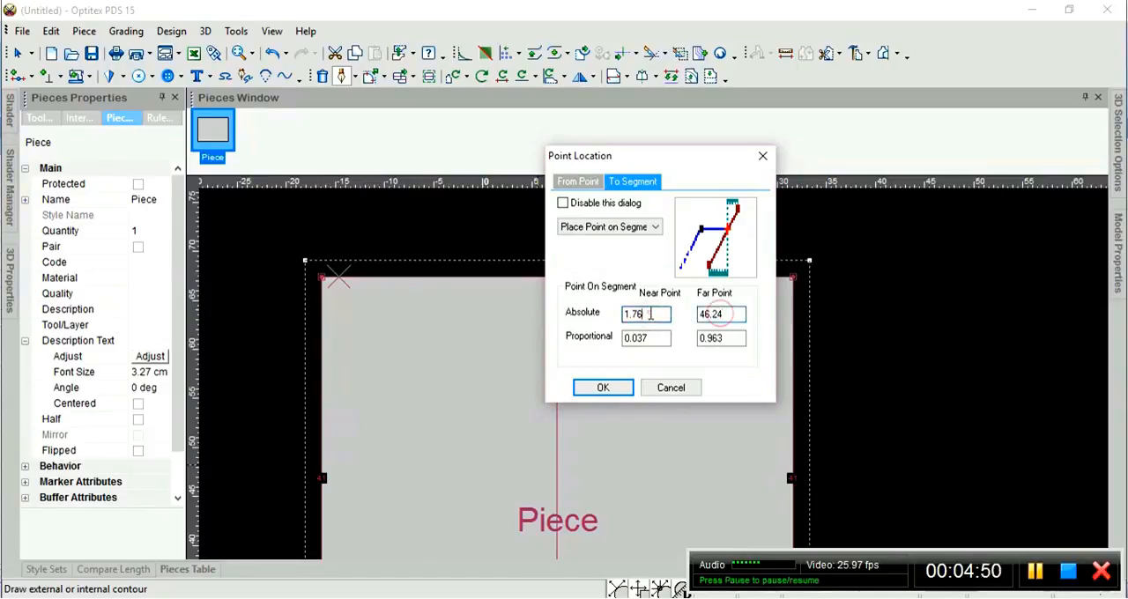
left_click(721, 313)
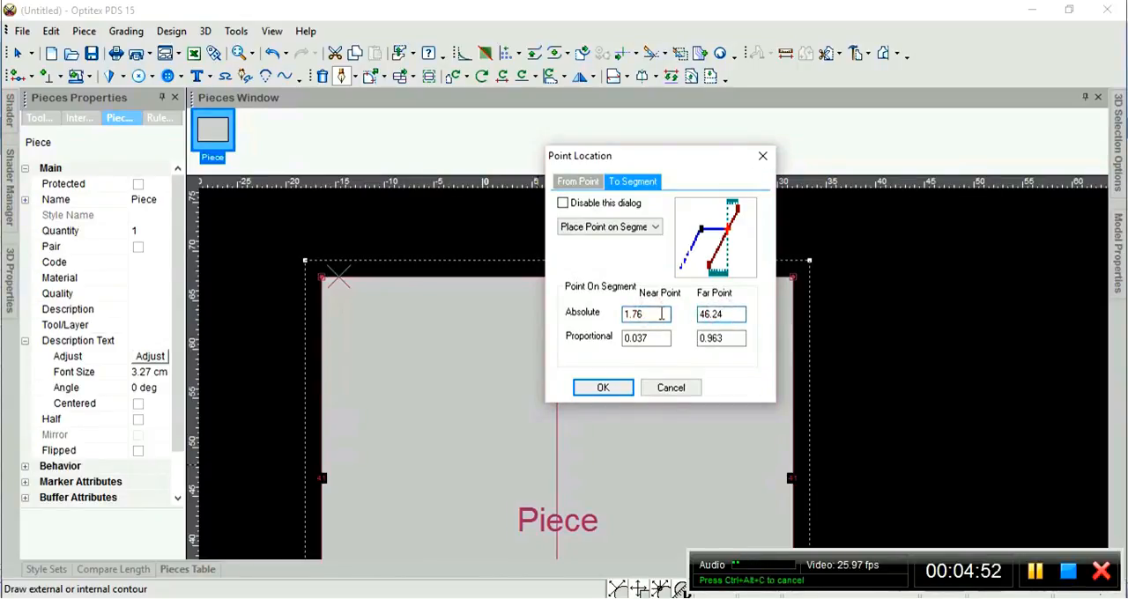
left_click(717, 313)
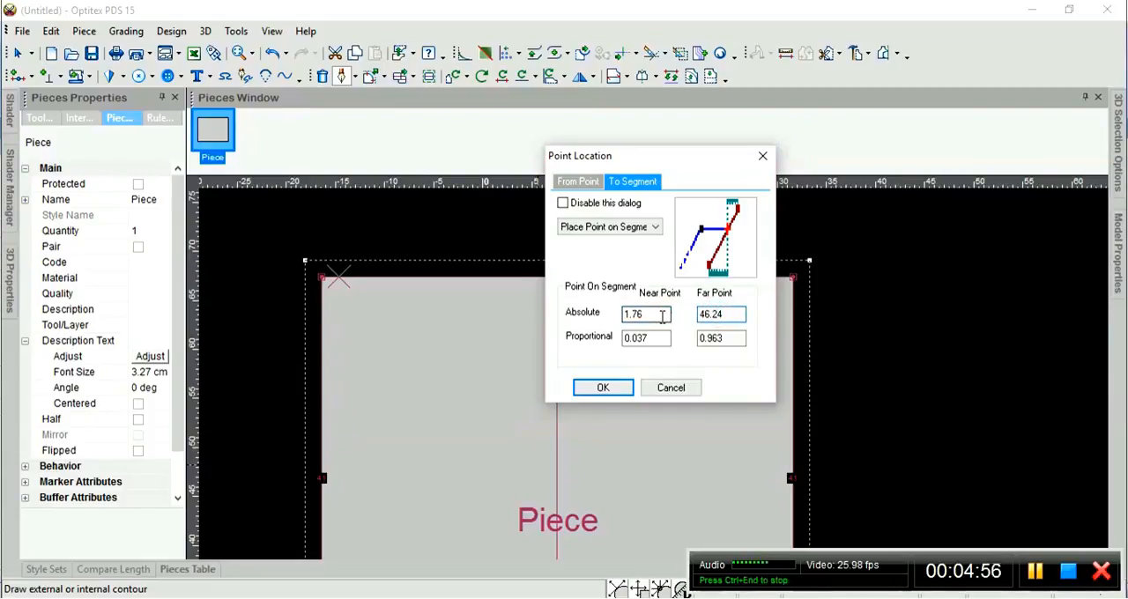
left_click_drag(662, 315, 620, 315)
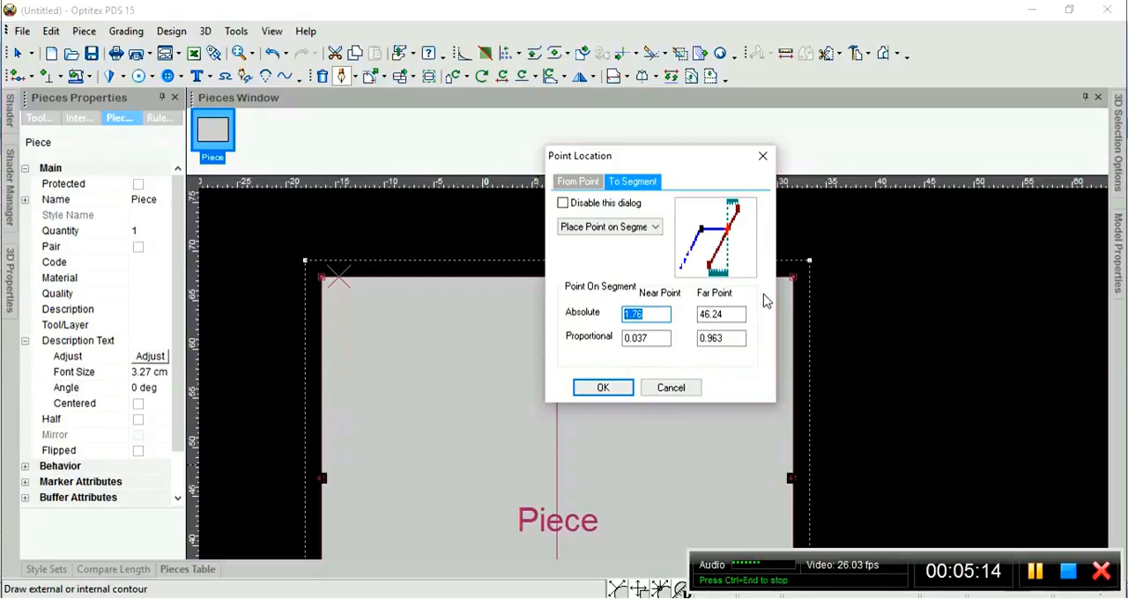
type("6")
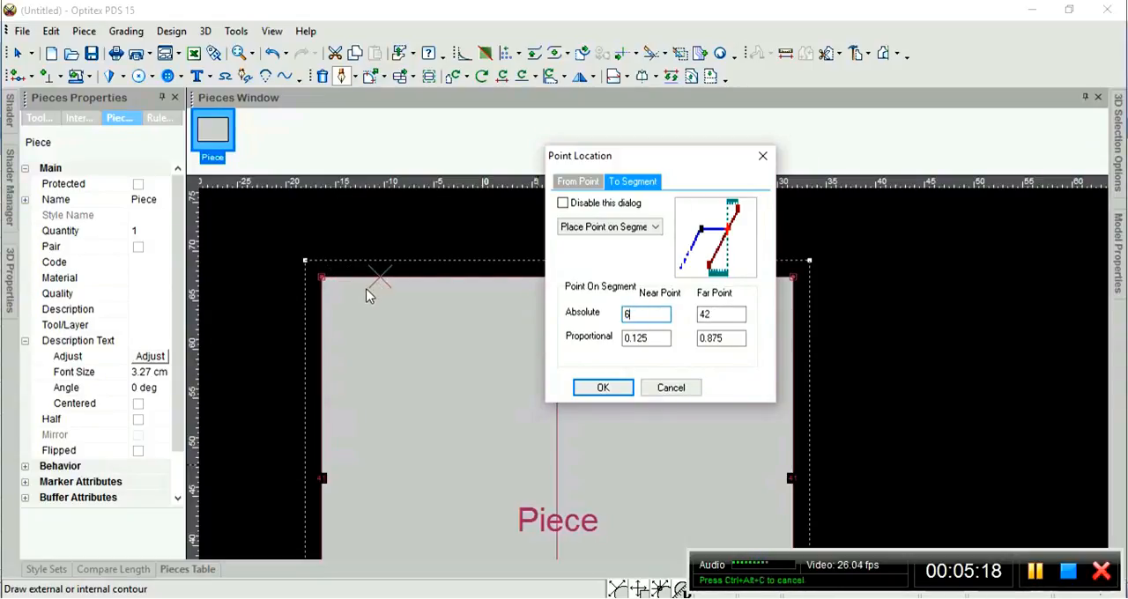
left_click(621, 389)
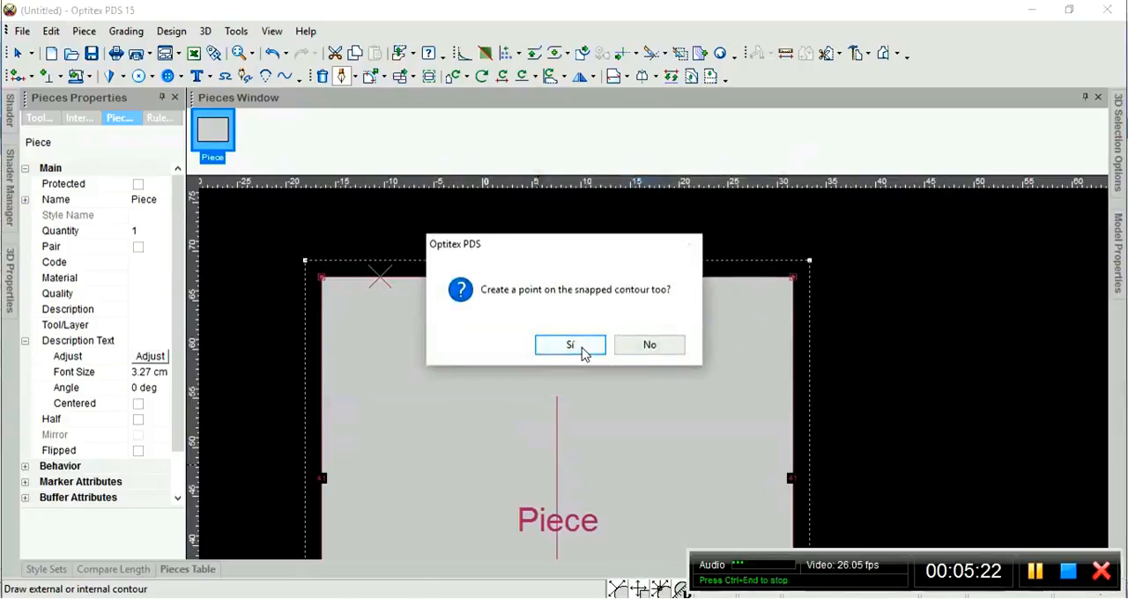
left_click(581, 347)
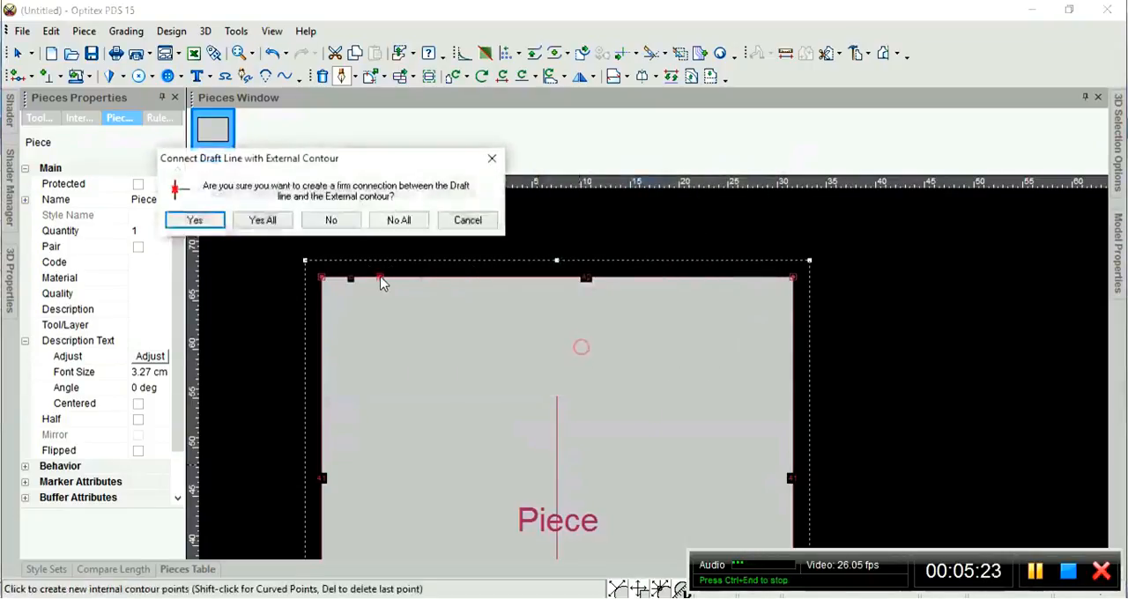
left_click(210, 222)
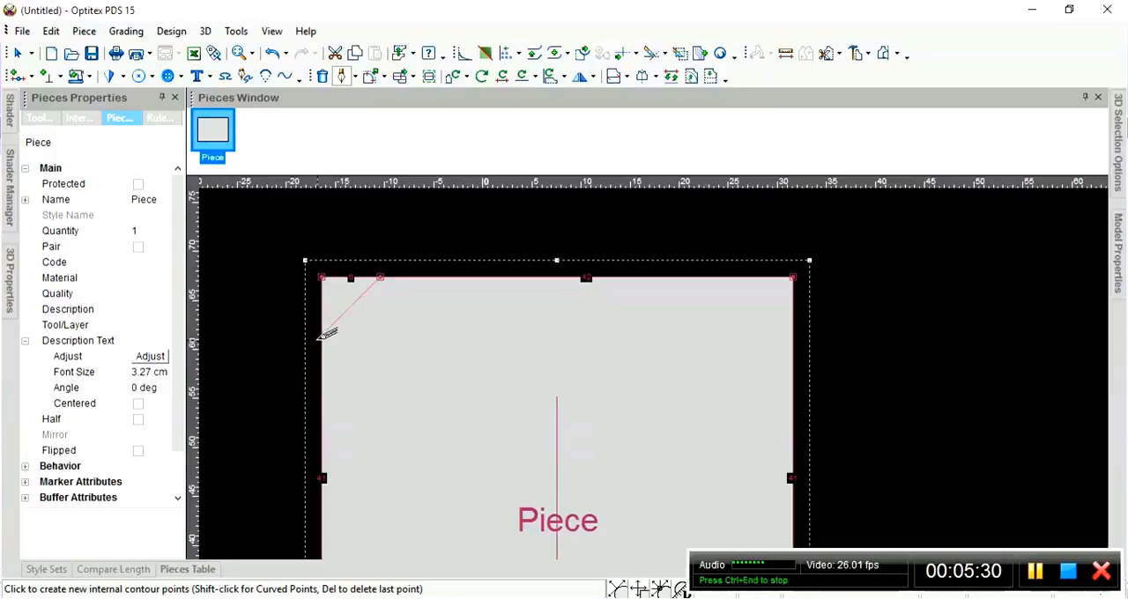
End the draft line on the piece's left edge 8 cm below the upper corner, with a contour point and a firm connection.
left_click(323, 285)
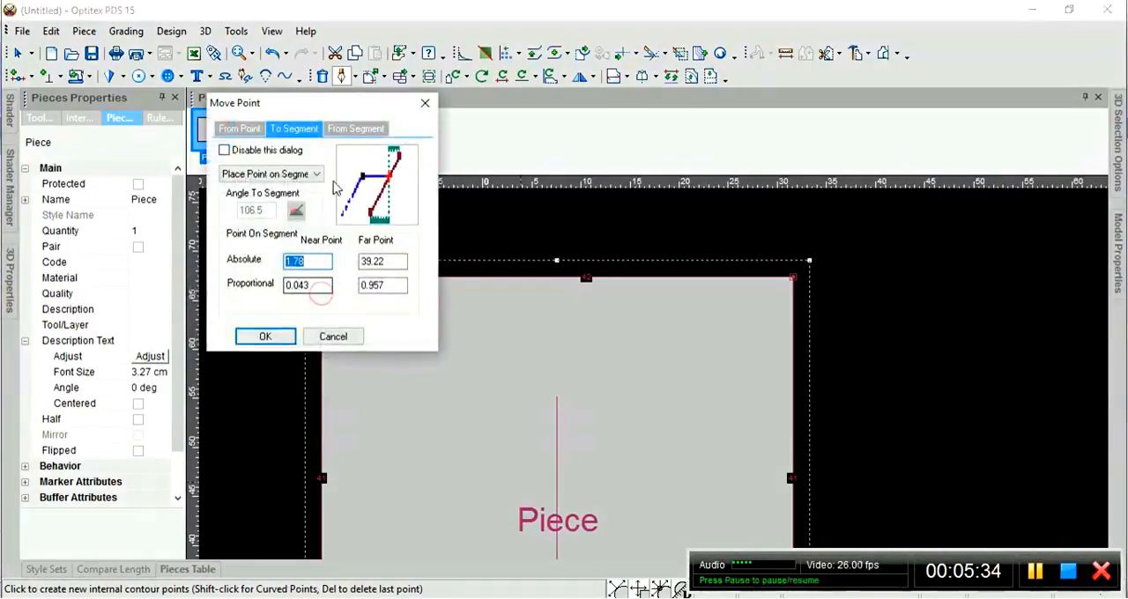
left_click_drag(416, 137, 677, 147)
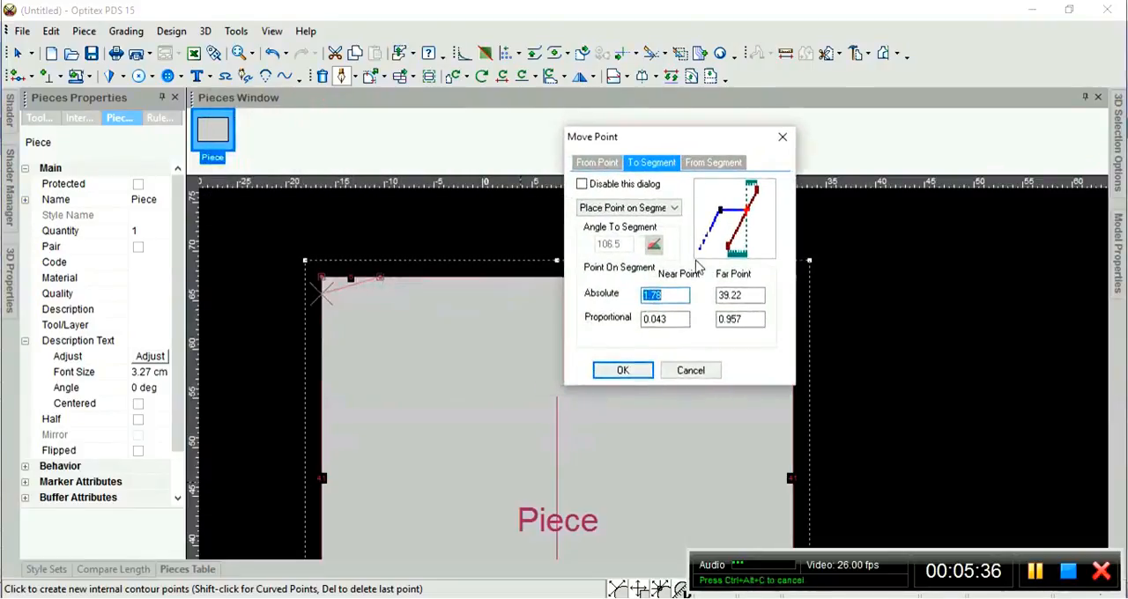
left_click(671, 293)
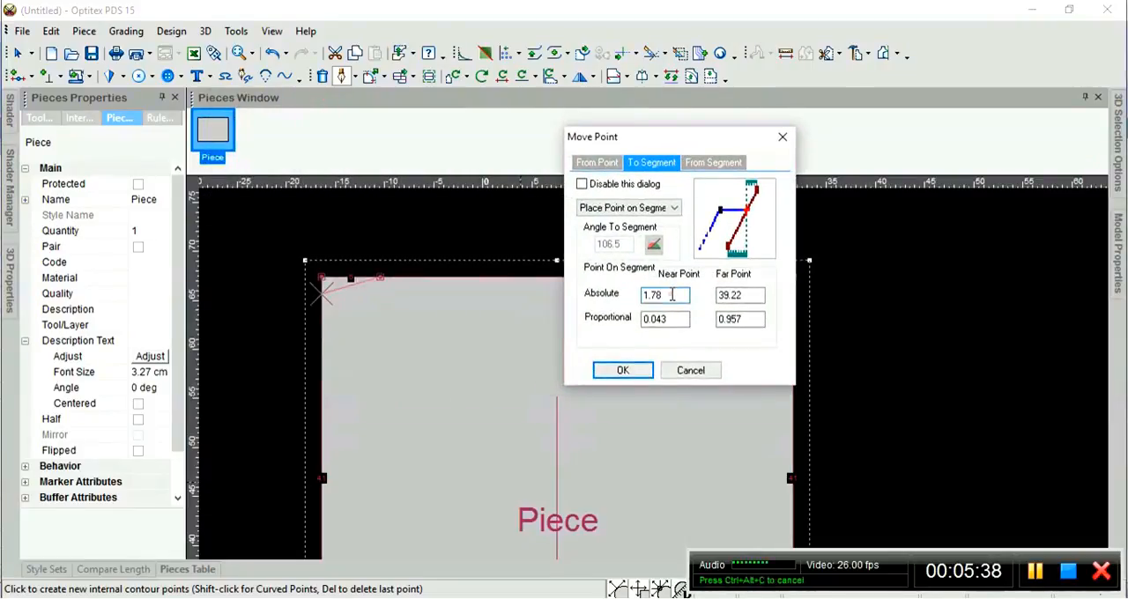
left_click(742, 294)
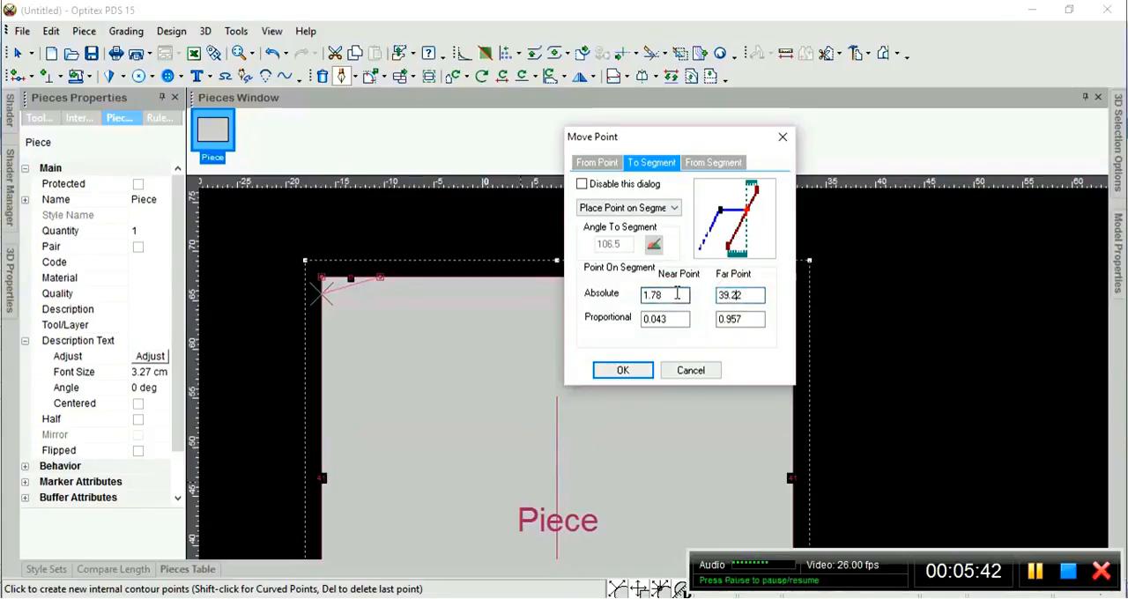
double_click(677, 294)
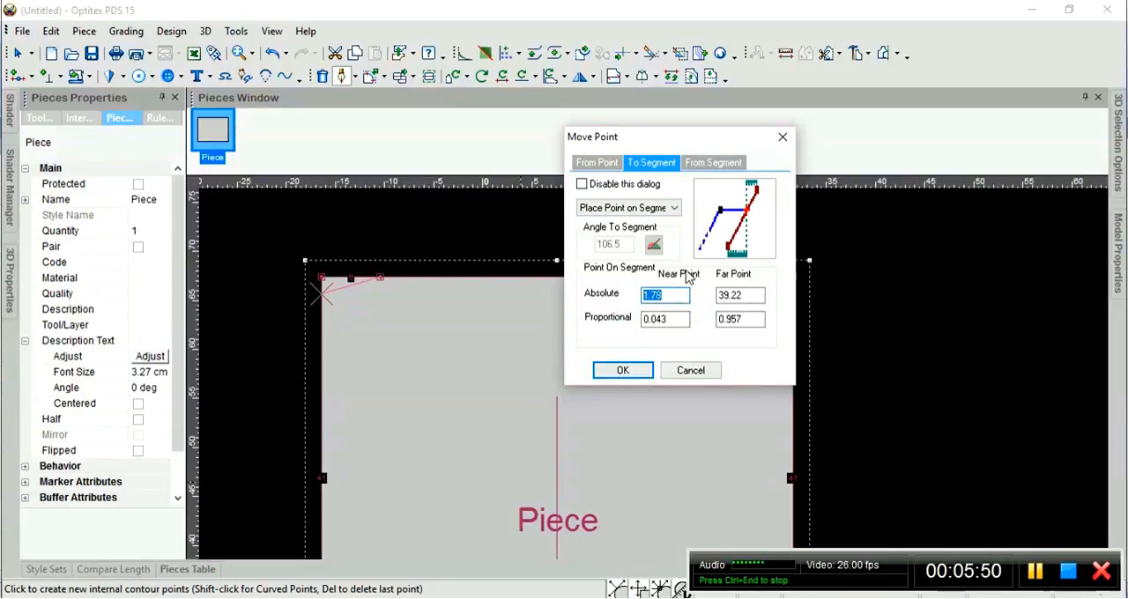
type("8")
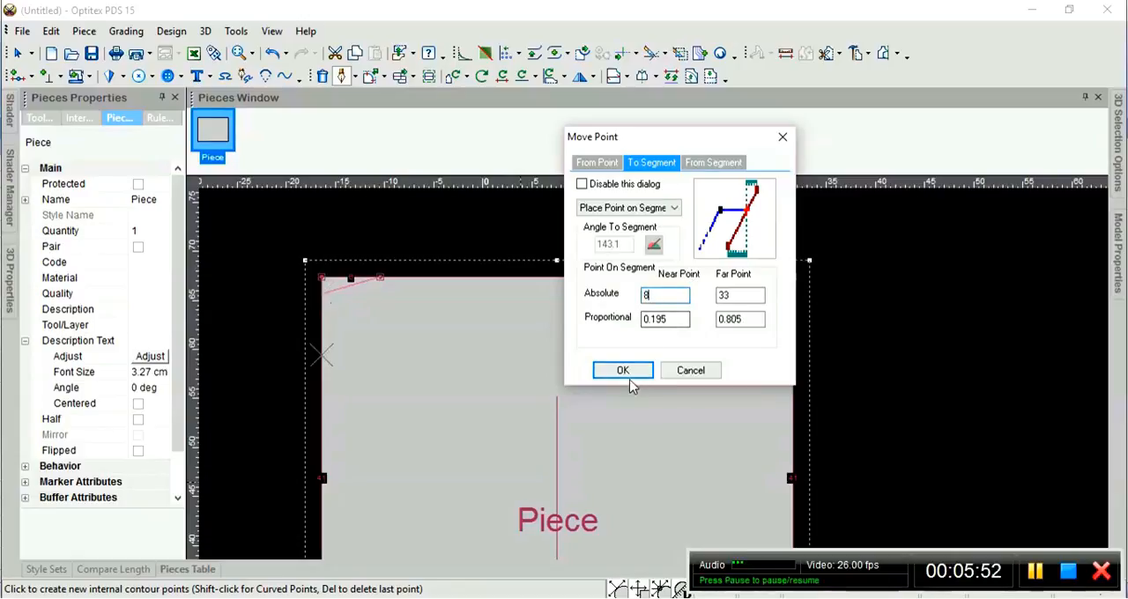
left_click(627, 377)
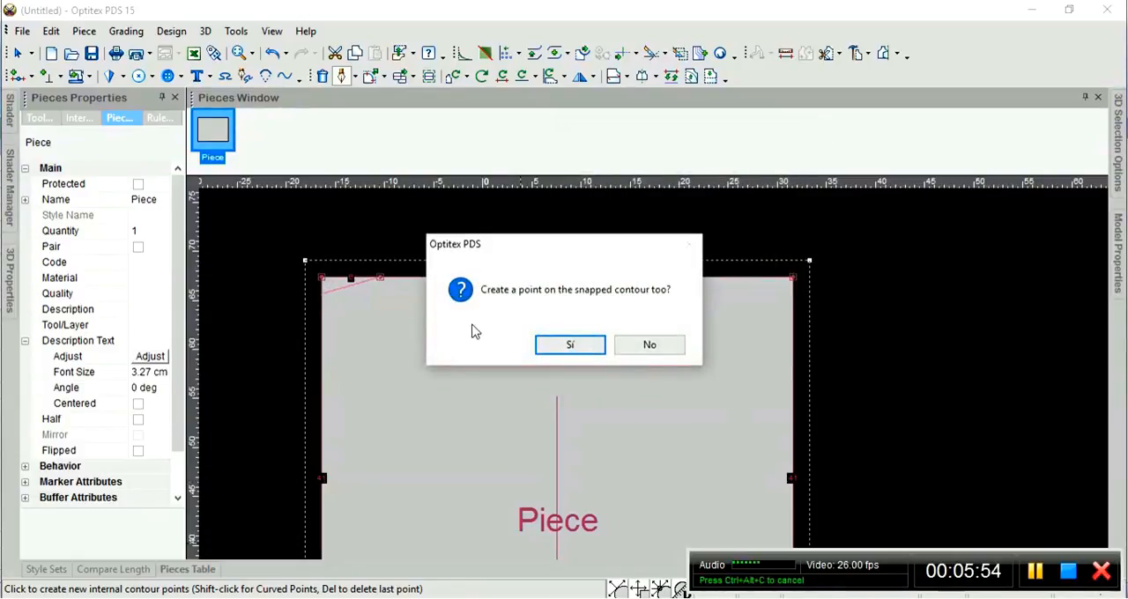
left_click(568, 344)
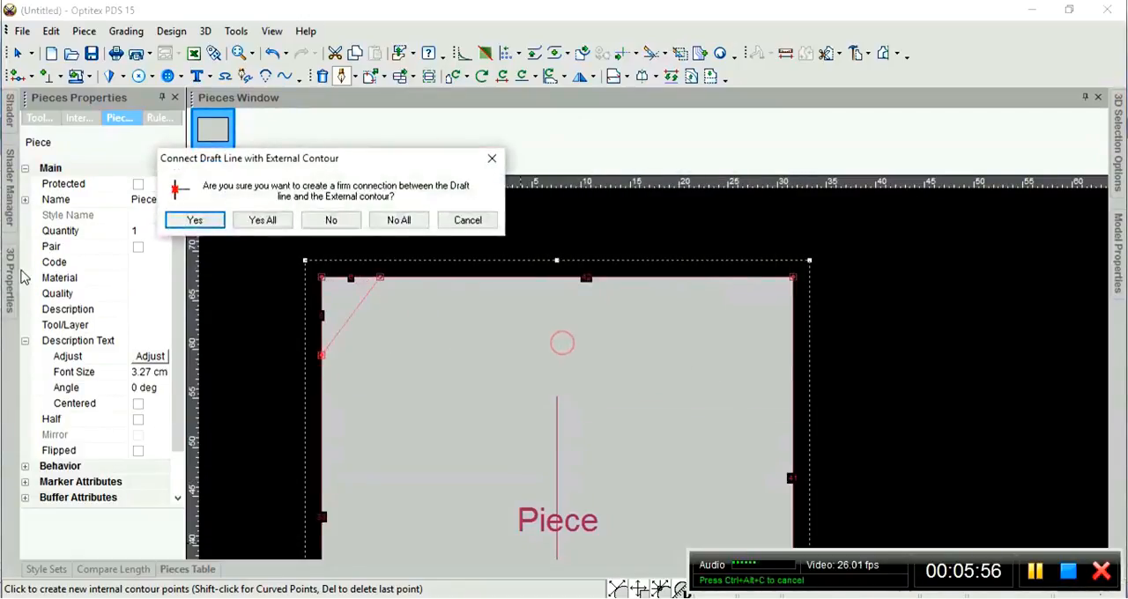
left_click(196, 220)
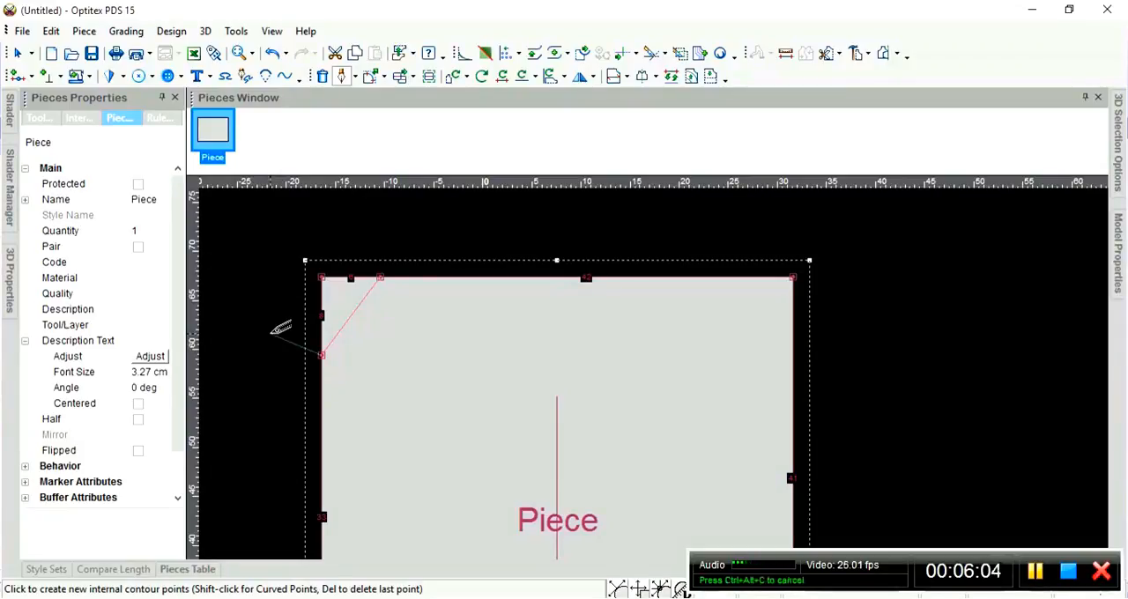
key("Escape")
left_click(442, 335)
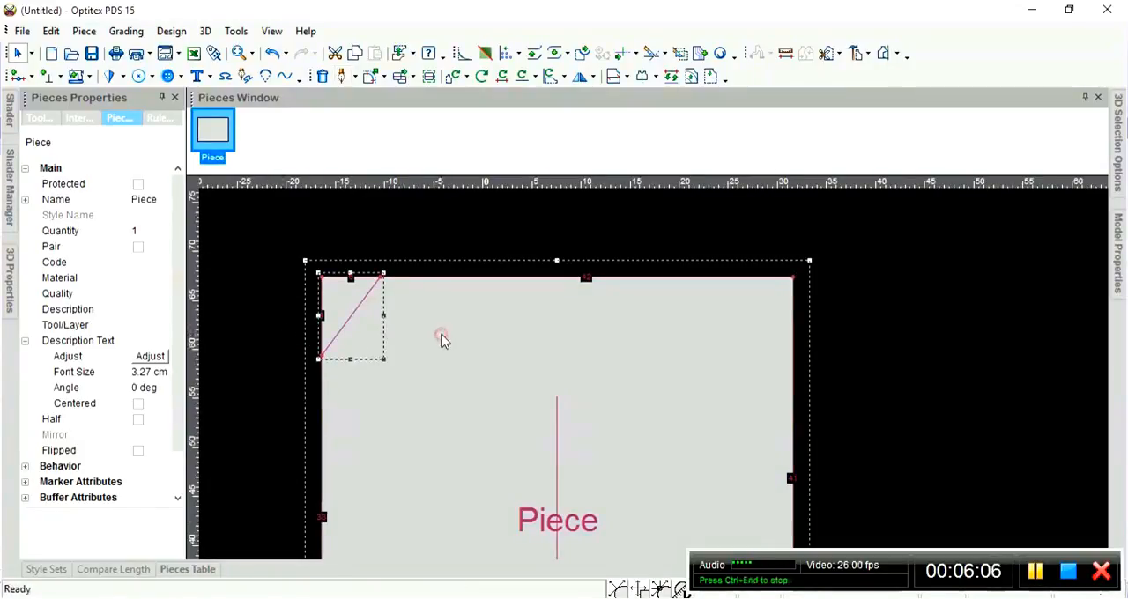
left_click(440, 334)
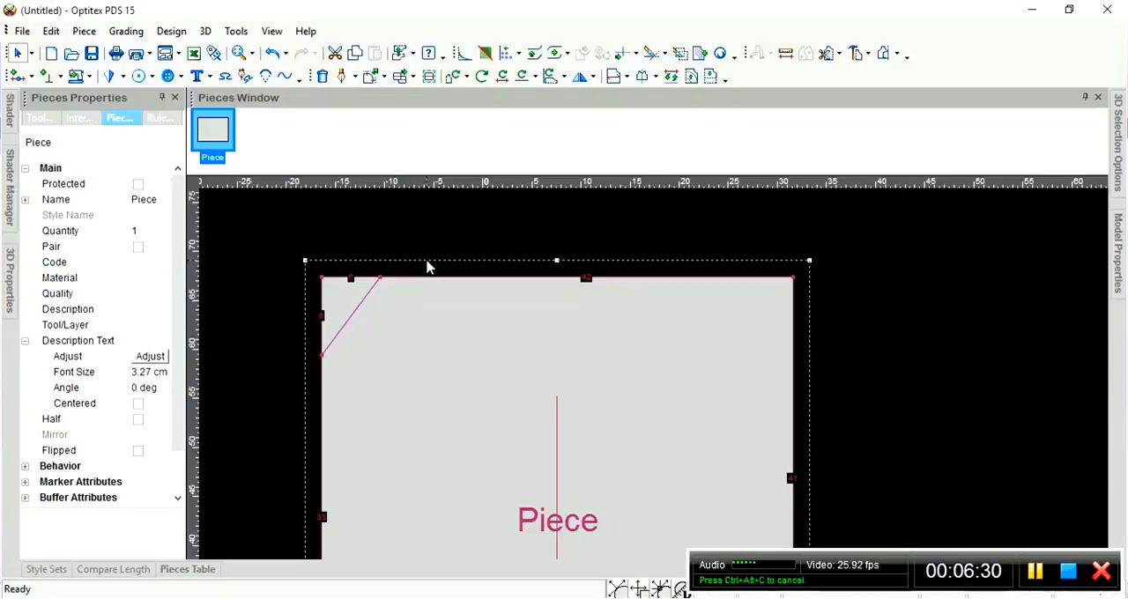
Bend the diagonal corner line into a curve by moving its middle about 1.7 cm left and 4.2 cm down.
key("m")
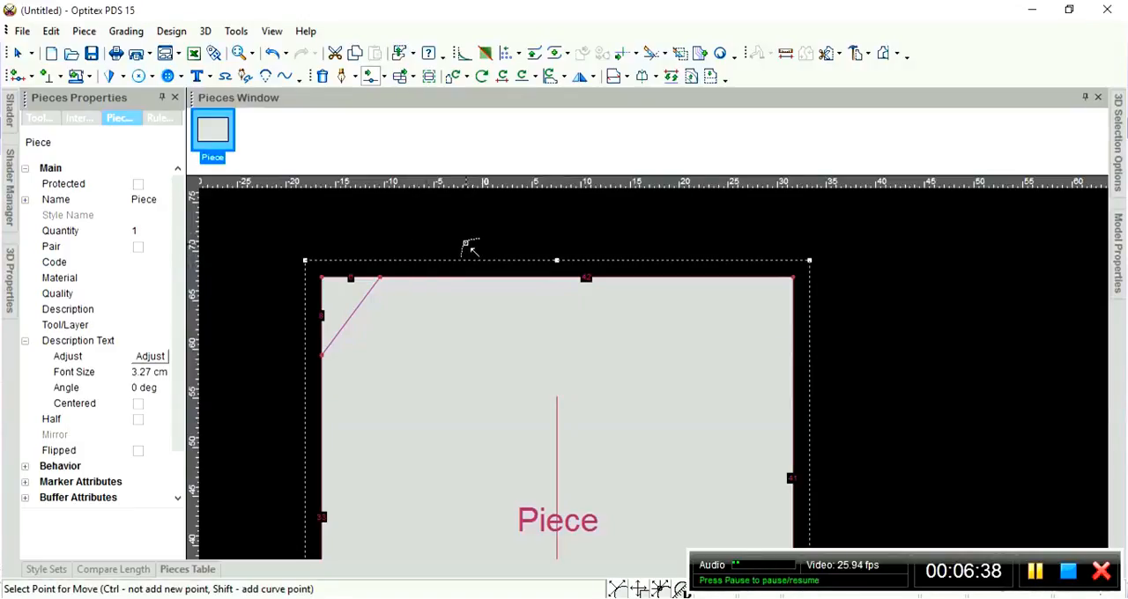
left_click(356, 311)
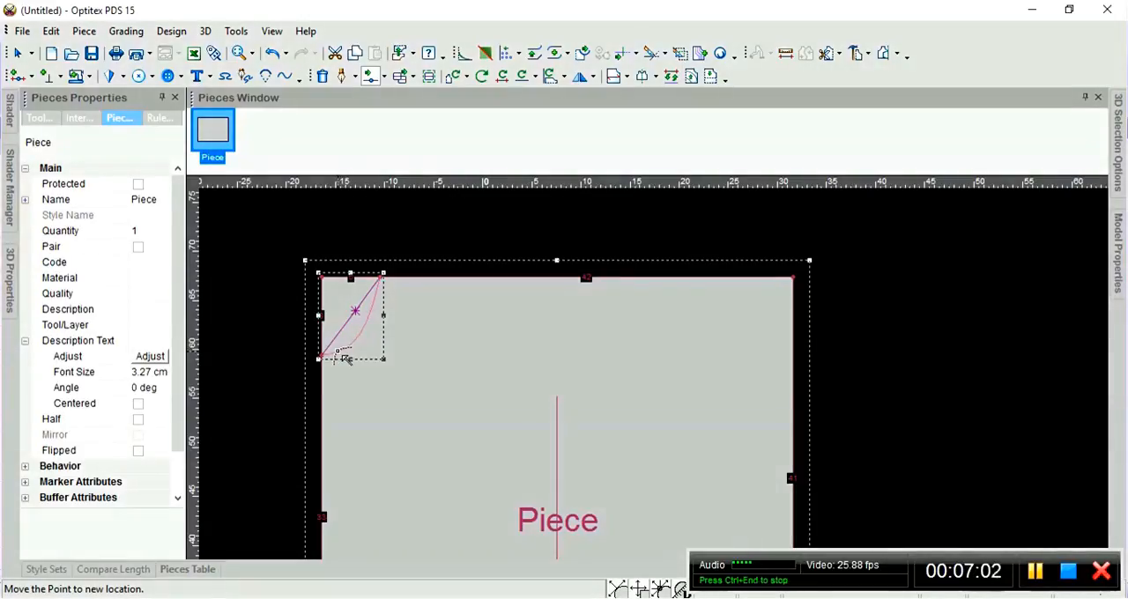
left_click(346, 358)
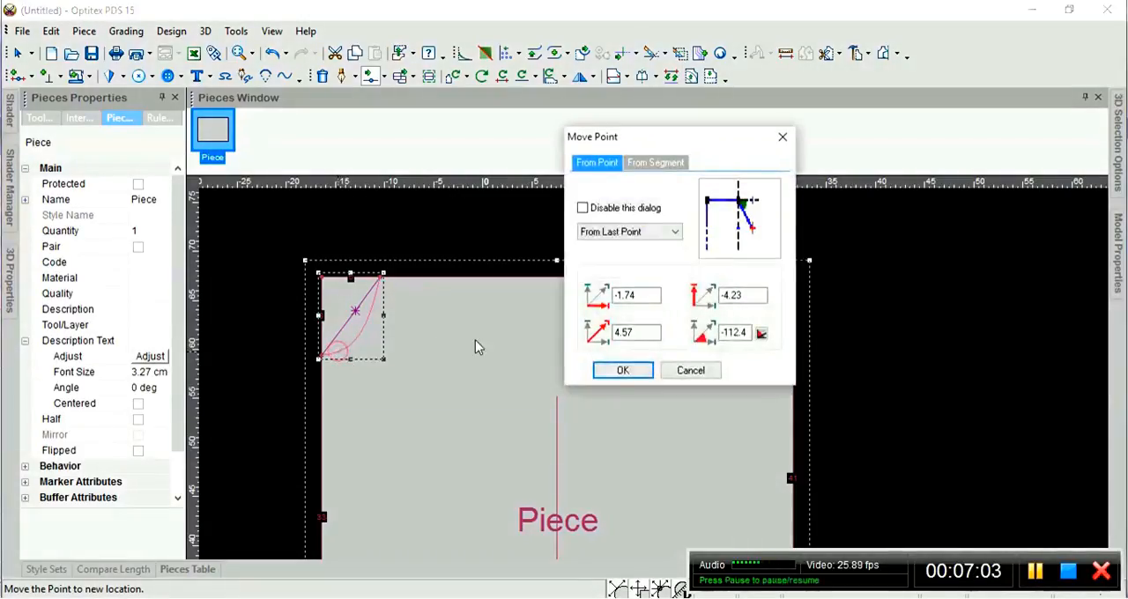
left_click(620, 371)
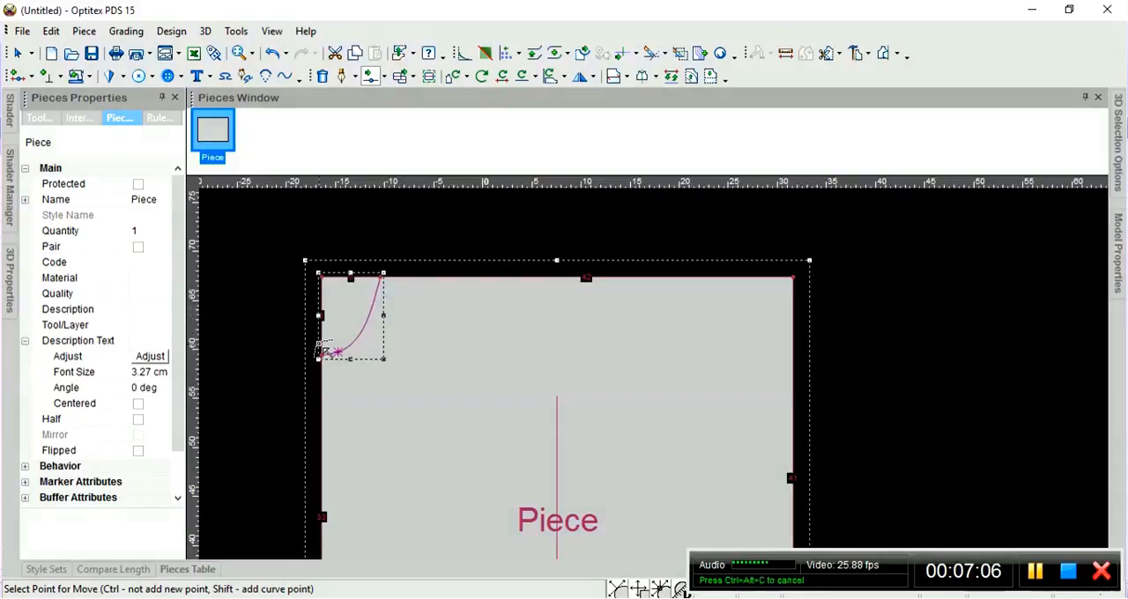
Place a horizontal guide line through the curve's lower endpoint on the piece's left edge.
scroll(652, 372, "up", 2)
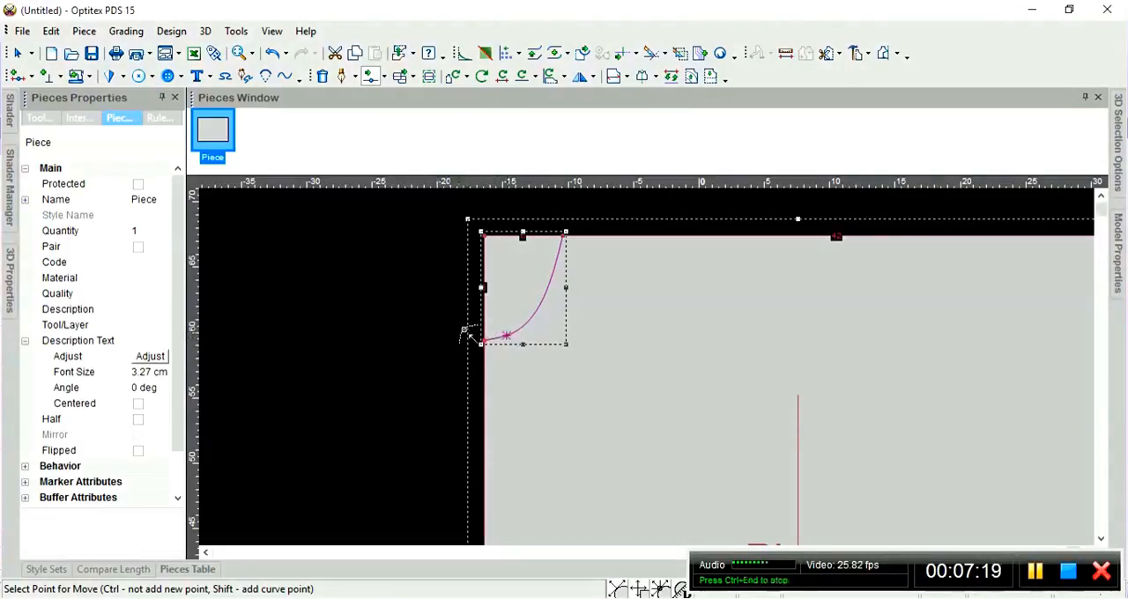
right_click(419, 322)
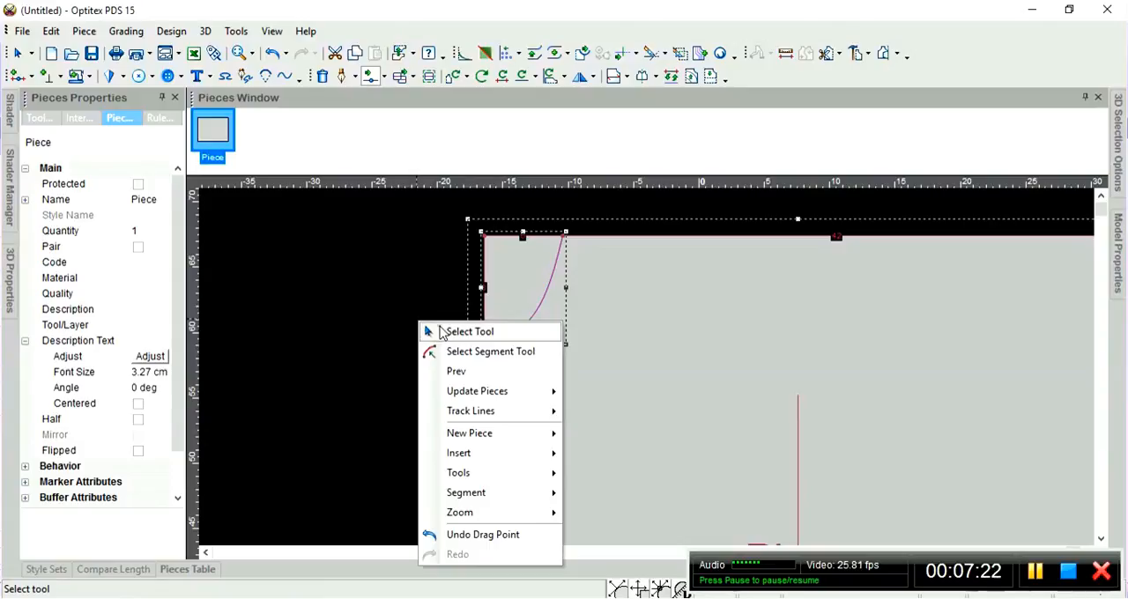
left_click(441, 328)
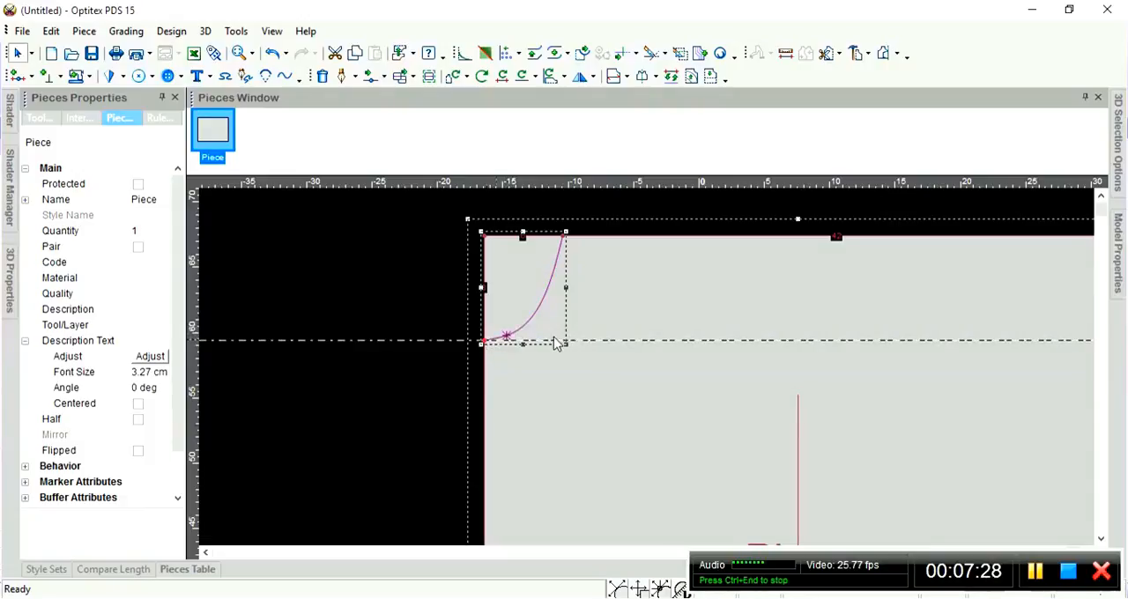
Move the corner curve's middle point about 0.07 cm left and 0.14 cm down, closer to the horizontal guide line.
scroll(605, 344, "up", 1)
scroll(616, 348, "up", 1)
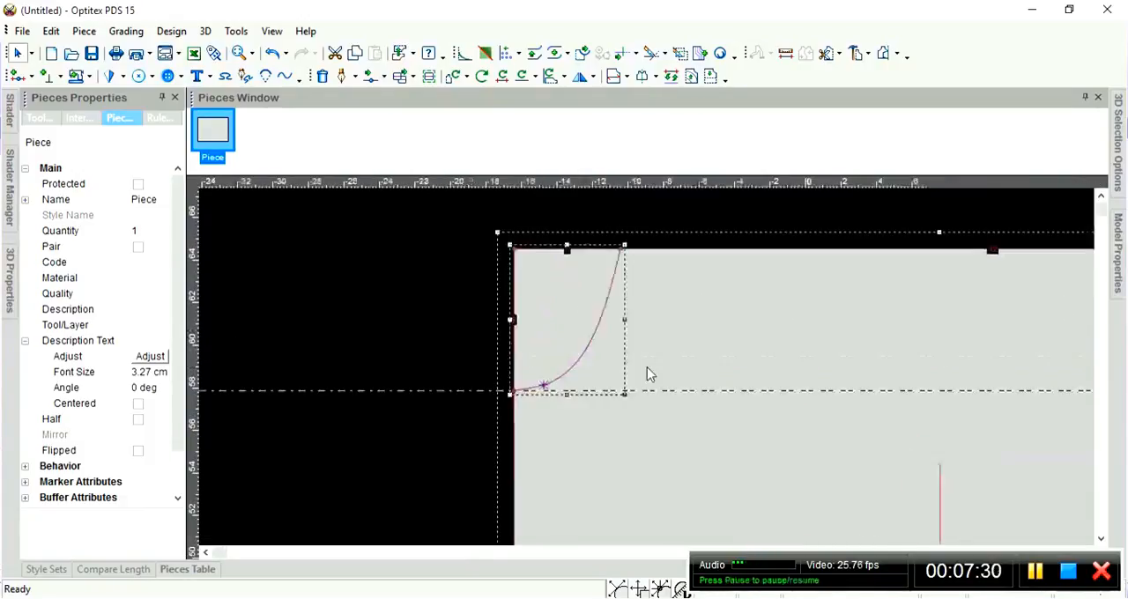
scroll(674, 364, "up", 1)
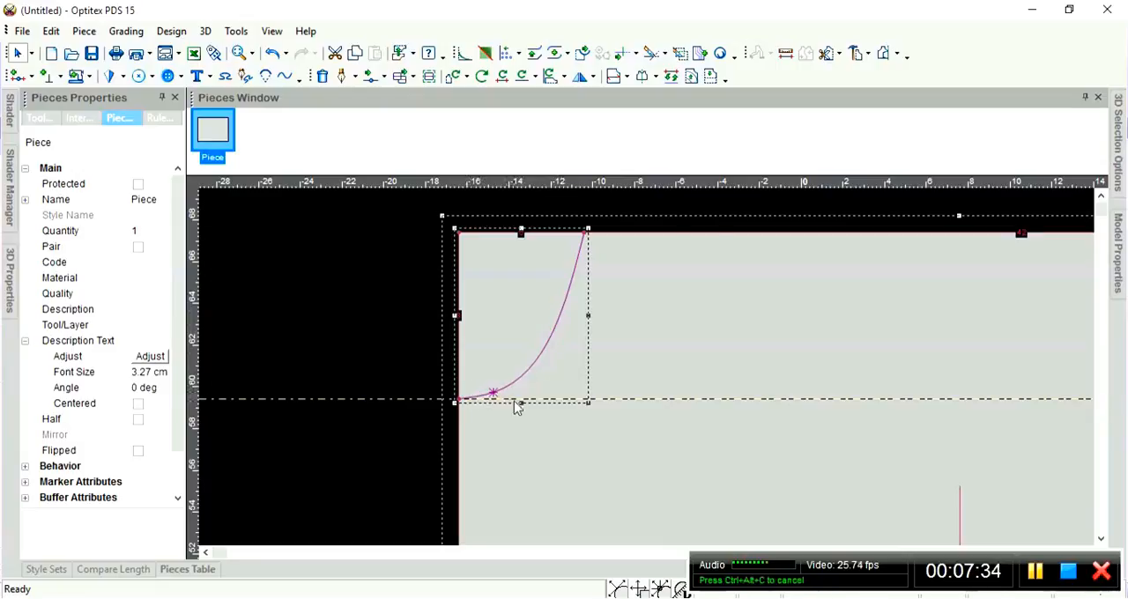
scroll(517, 406, "up", 1)
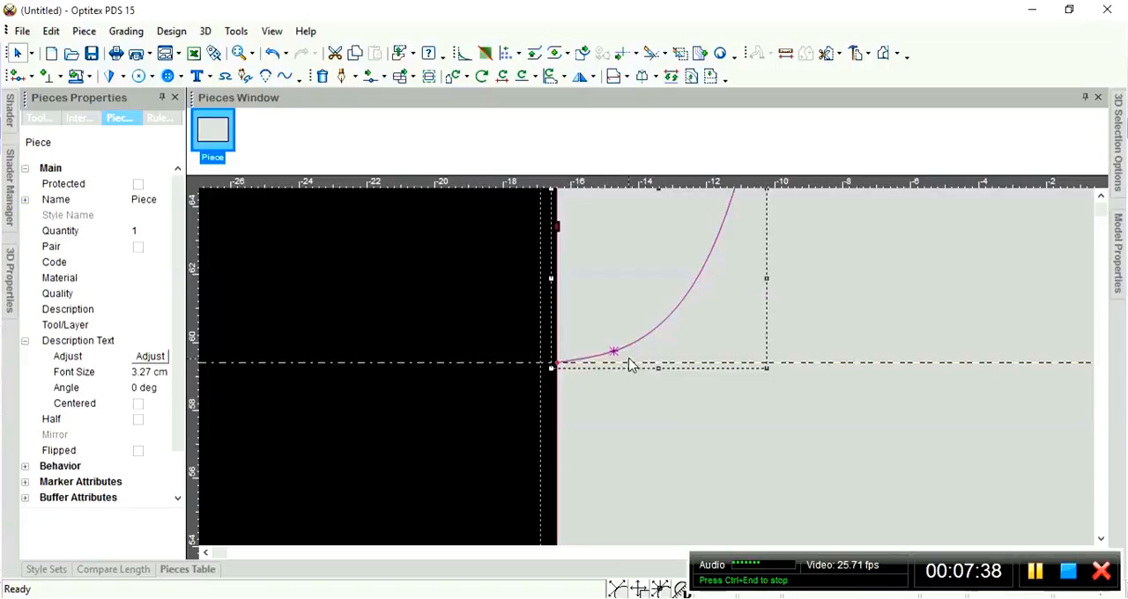
scroll(654, 372, "up", 2)
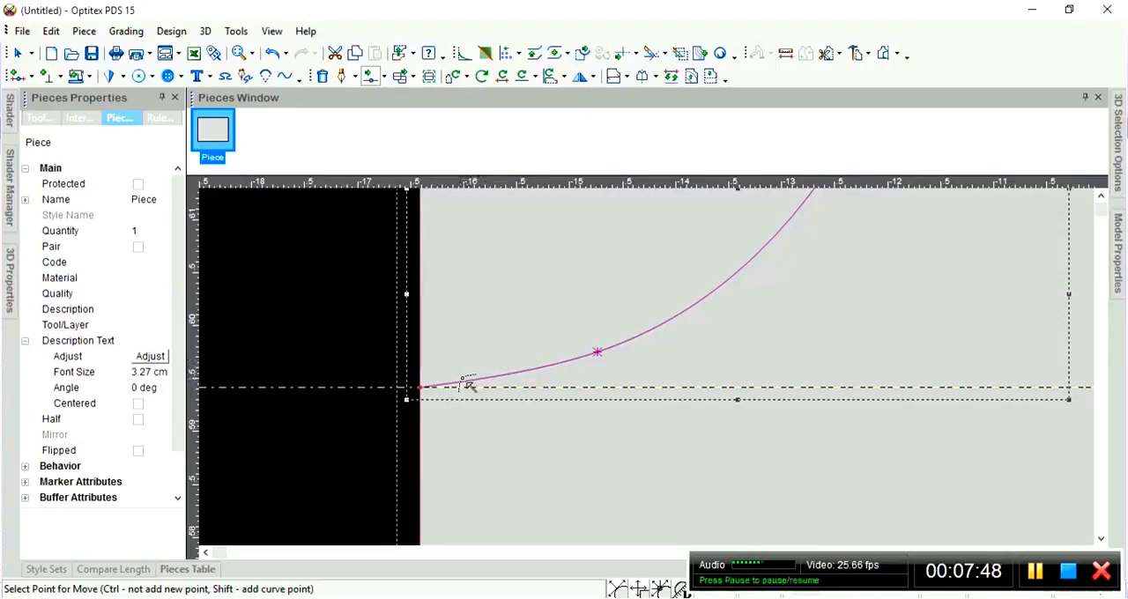
left_click(598, 353)
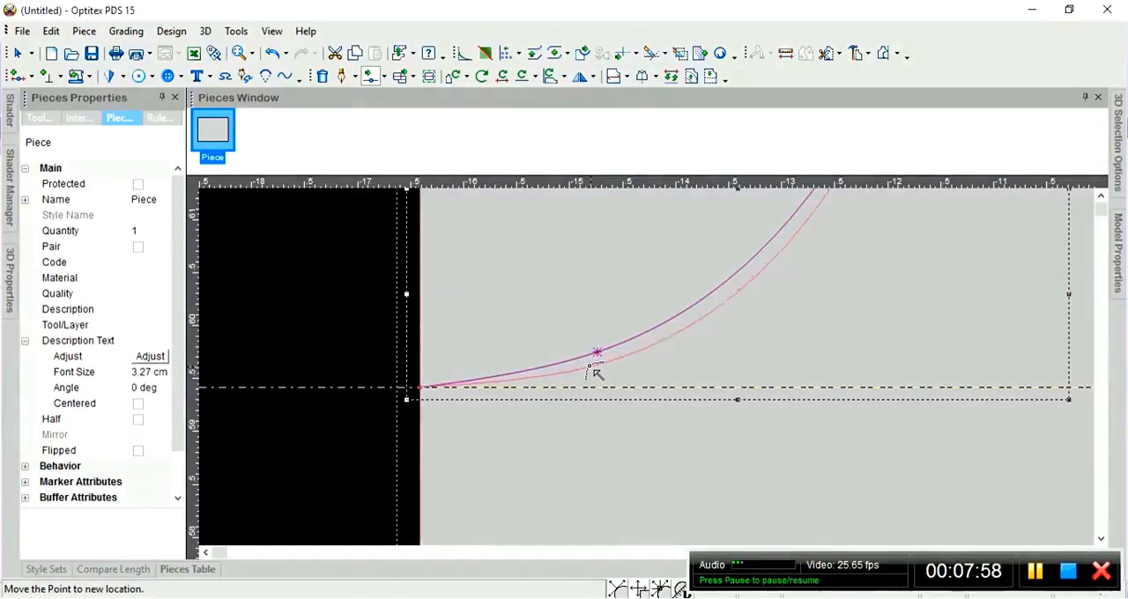
left_click(595, 373)
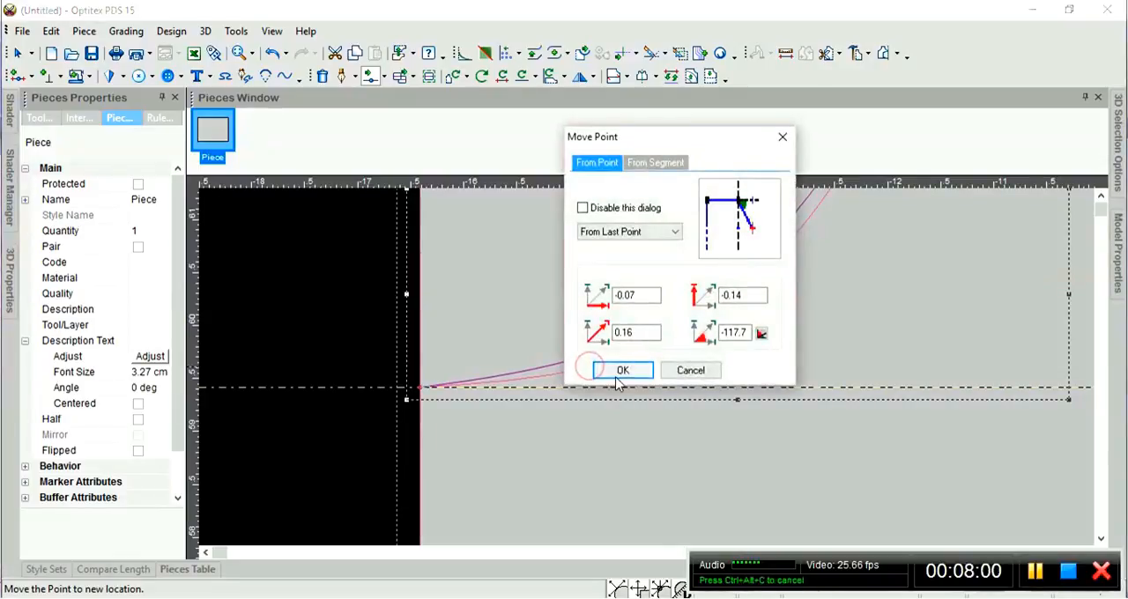
left_click(620, 371)
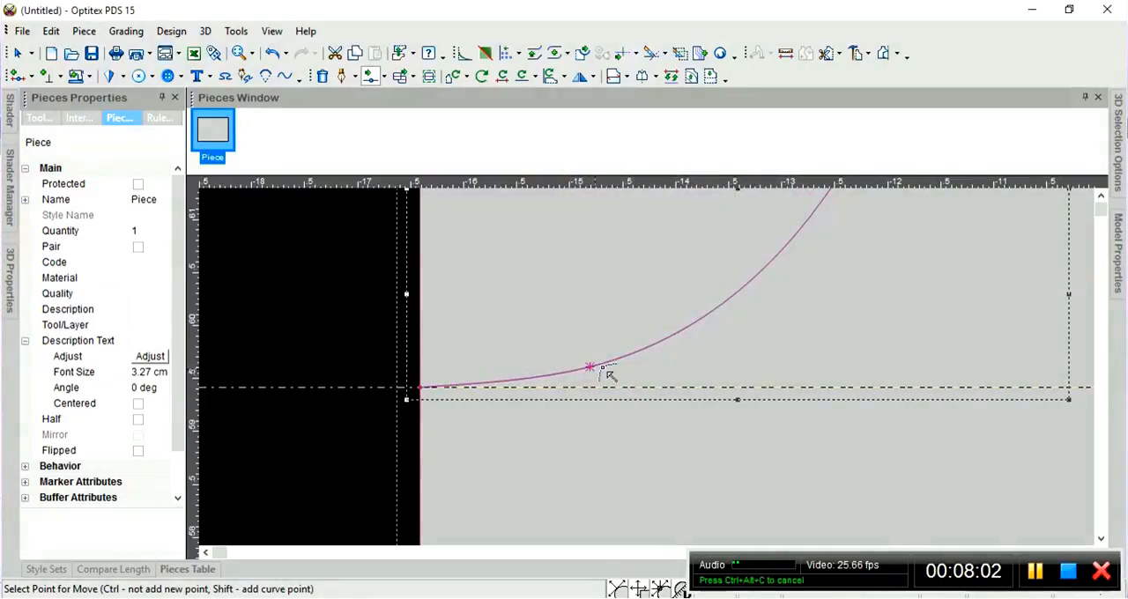
Nudge the corner curve's middle point slightly to the right to widen the curve.
scroll(656, 365, "down", 4)
scroll(692, 357, "up", 2)
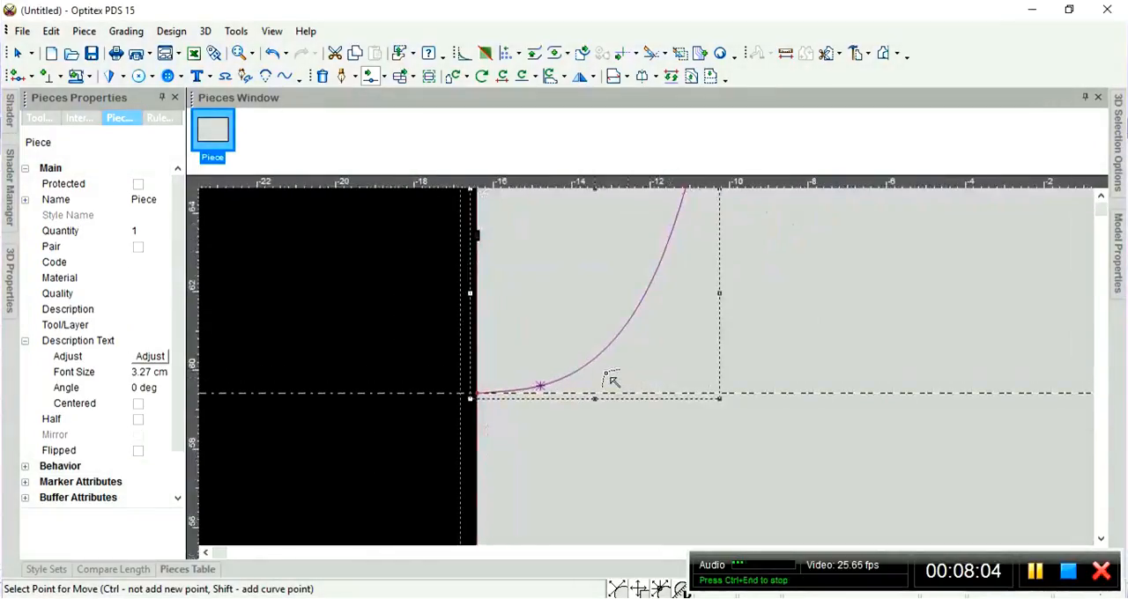
left_click(541, 387)
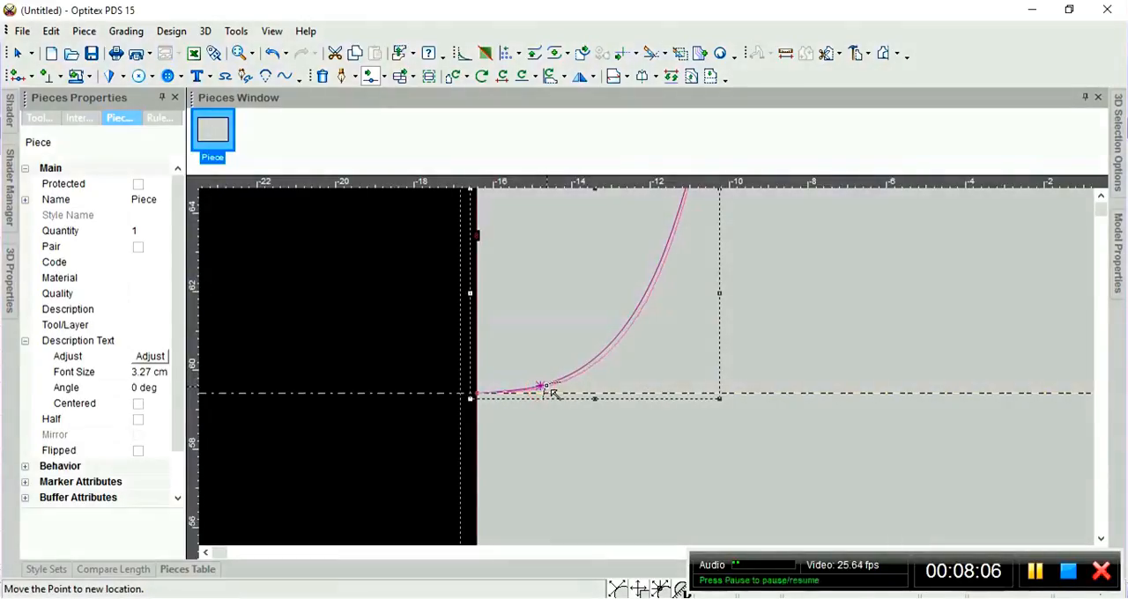
left_click(547, 387)
left_click(622, 369)
Try to move the curve's middle point 0.12 cm left and 0.29 cm down past the guide line, and undo the move.
scroll(628, 385, "up", 4)
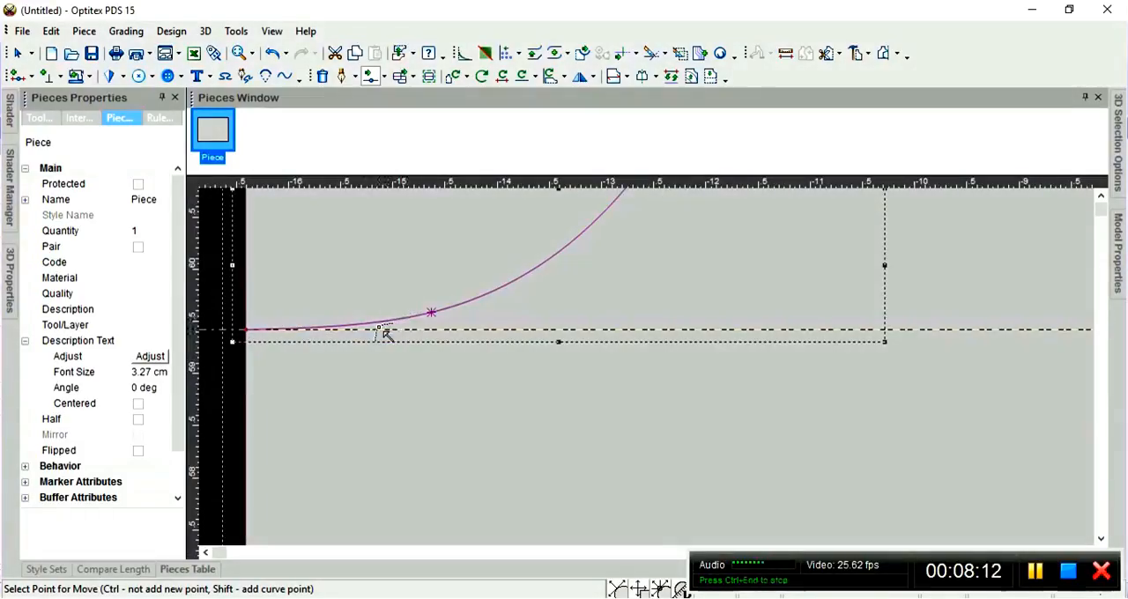
left_click(432, 314)
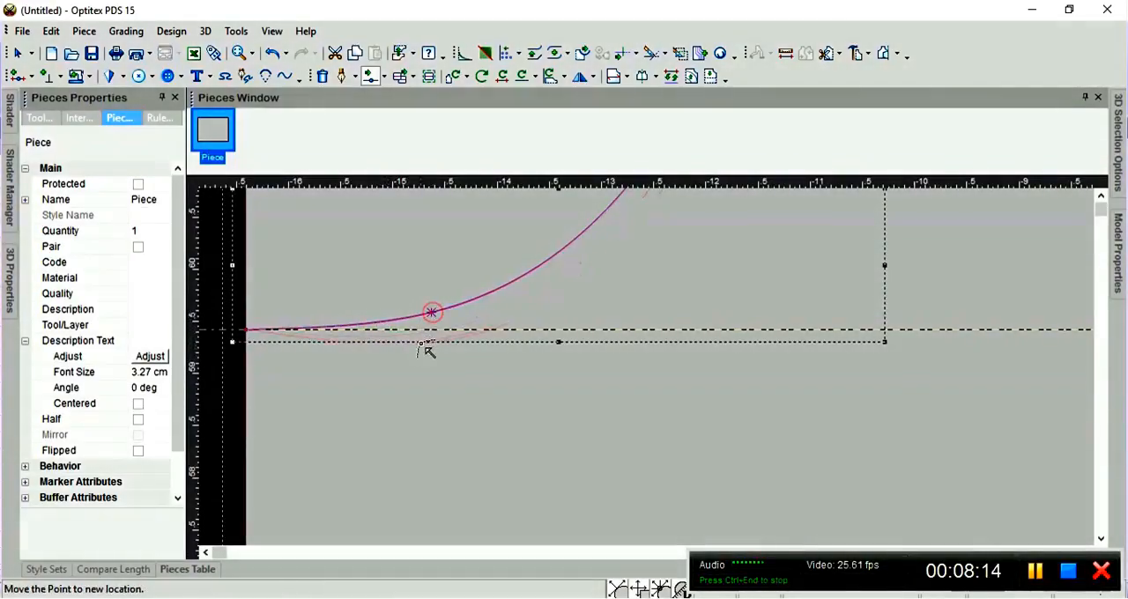
left_click(417, 342)
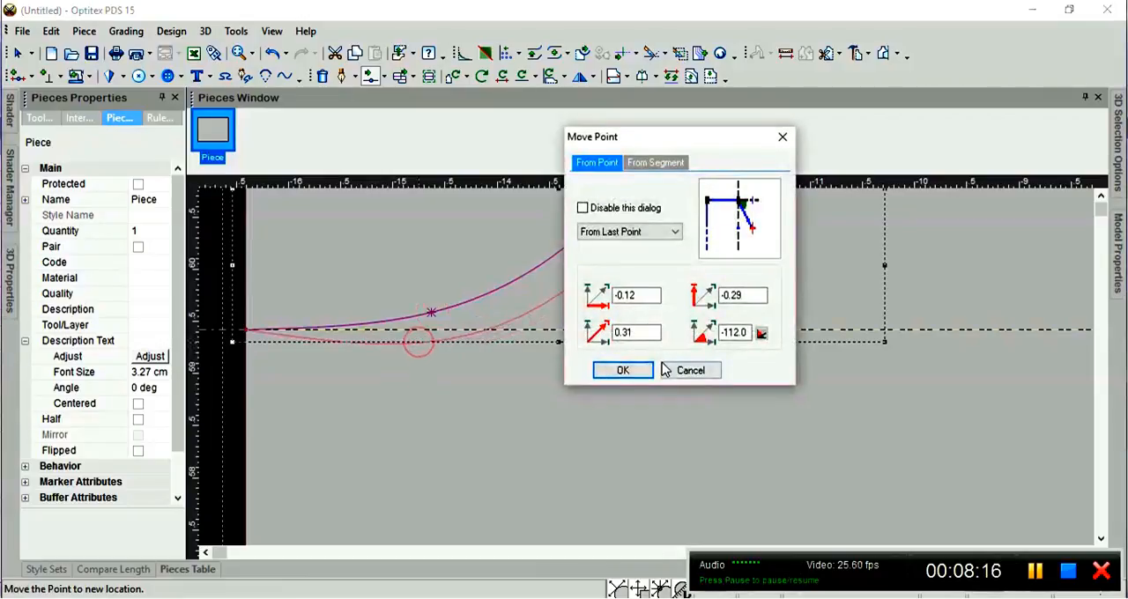
left_click(622, 370)
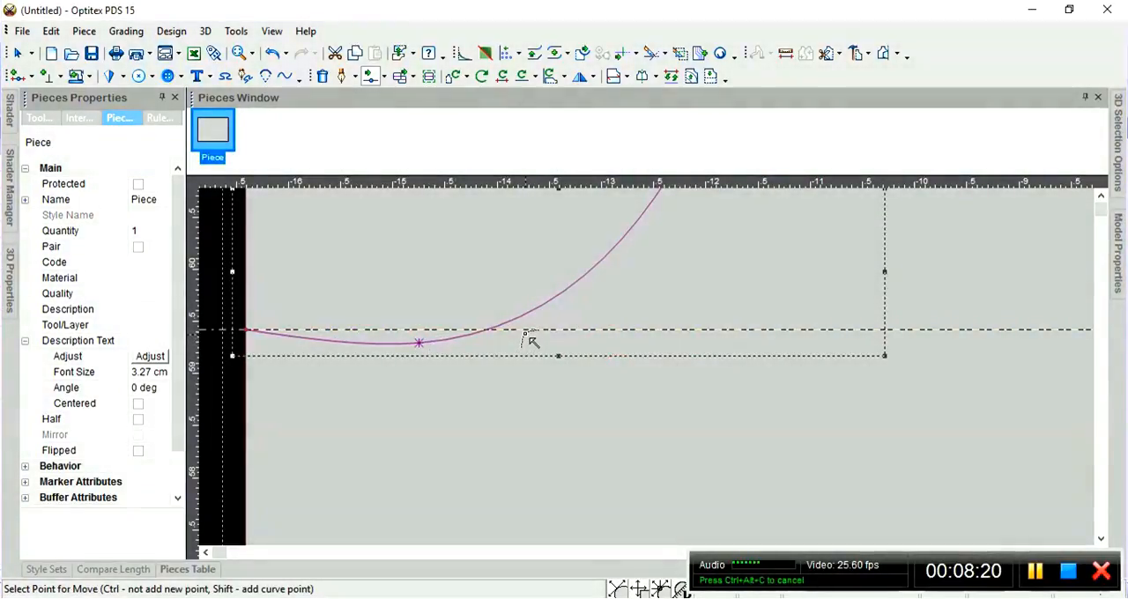
key("ctrl+z")
Leave the point-moving tool and delete the horizontal guide line through the curve's lower endpoint.
scroll(536, 335, "down", 2)
scroll(663, 377, "down", 3)
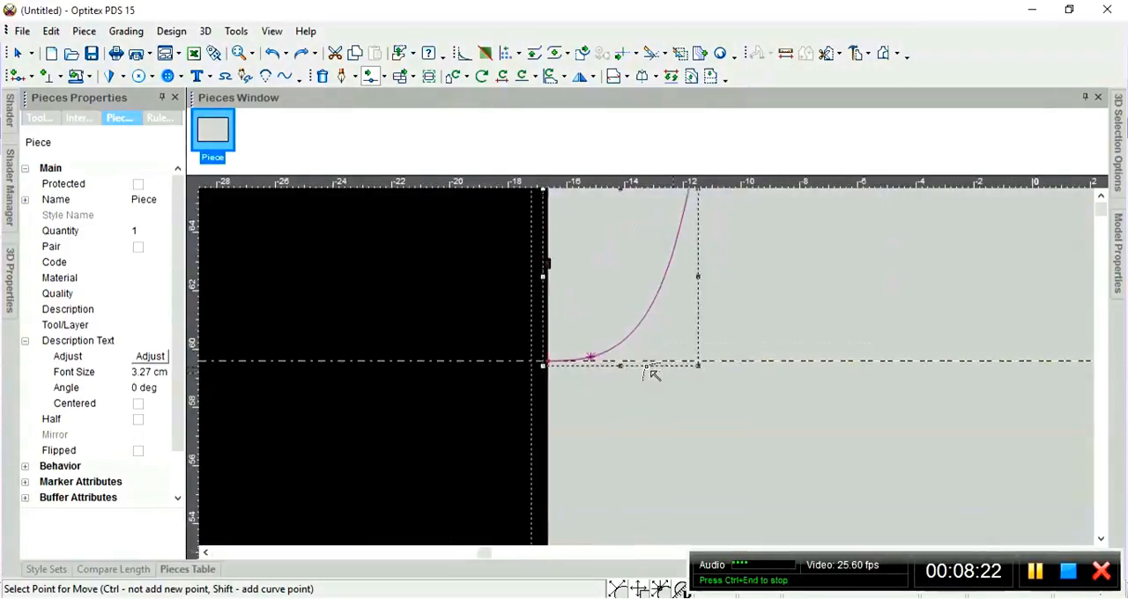
right_click(280, 261)
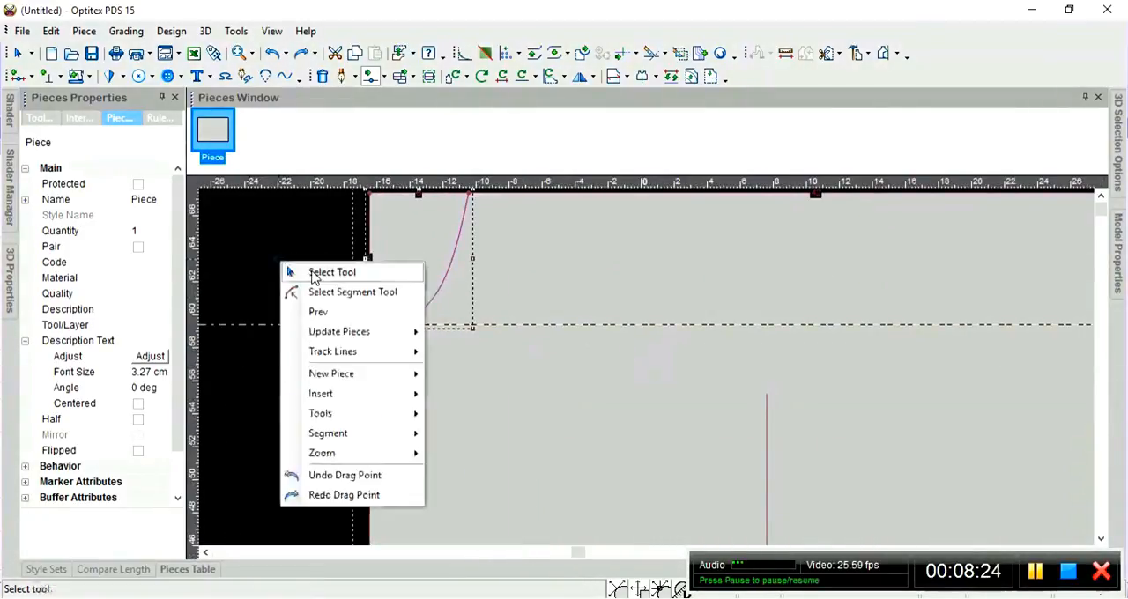
left_click(317, 271)
scroll(646, 367, "down", 4)
scroll(637, 365, "up", 1)
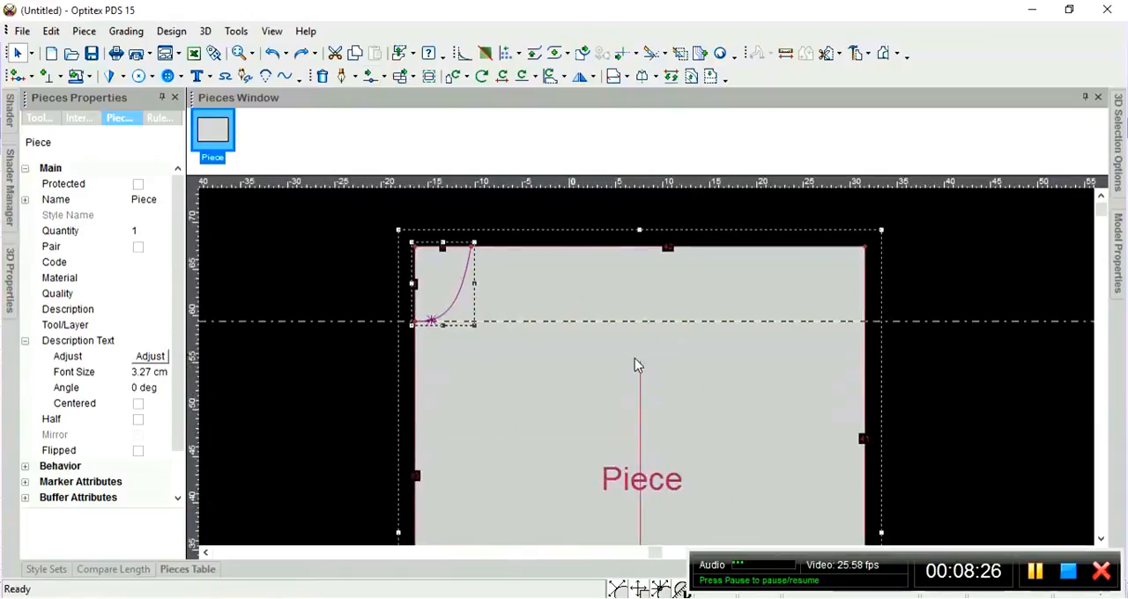
left_click(967, 278)
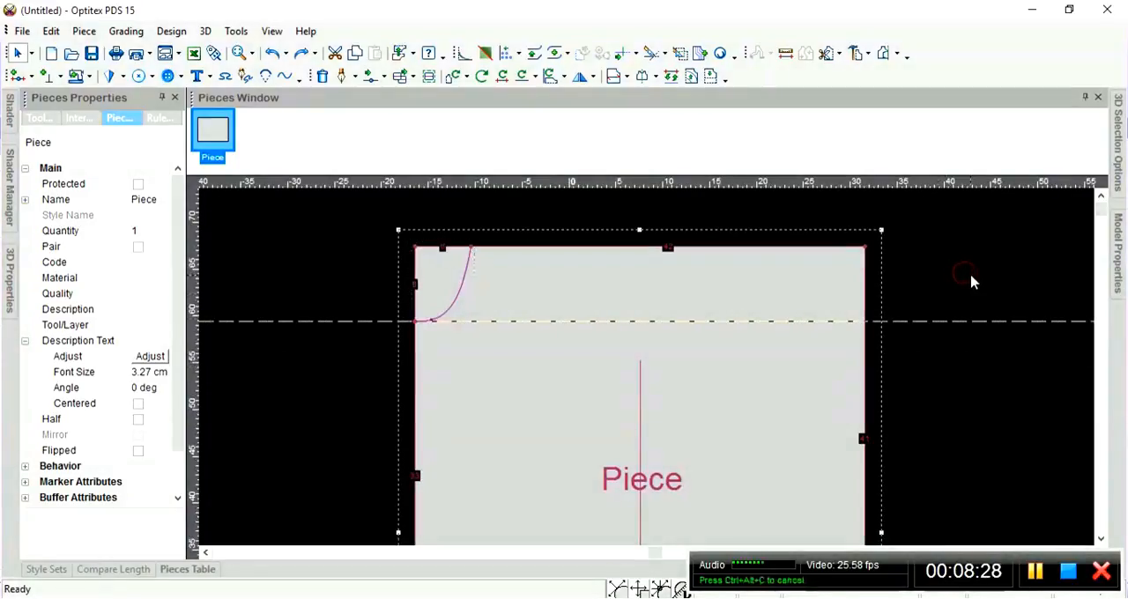
key("Delete")
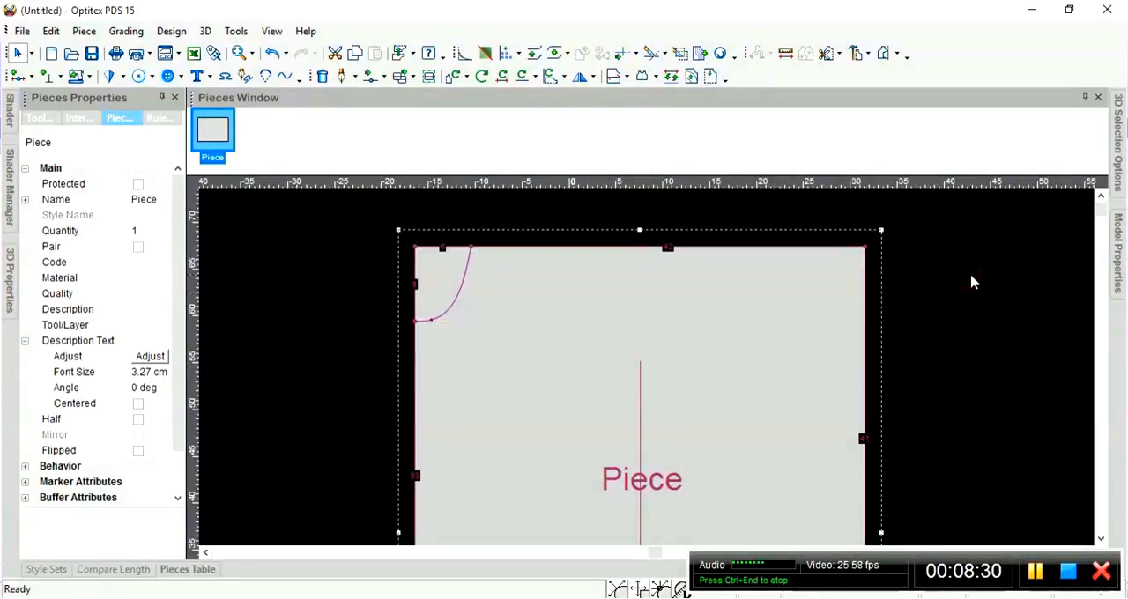
left_click(929, 380)
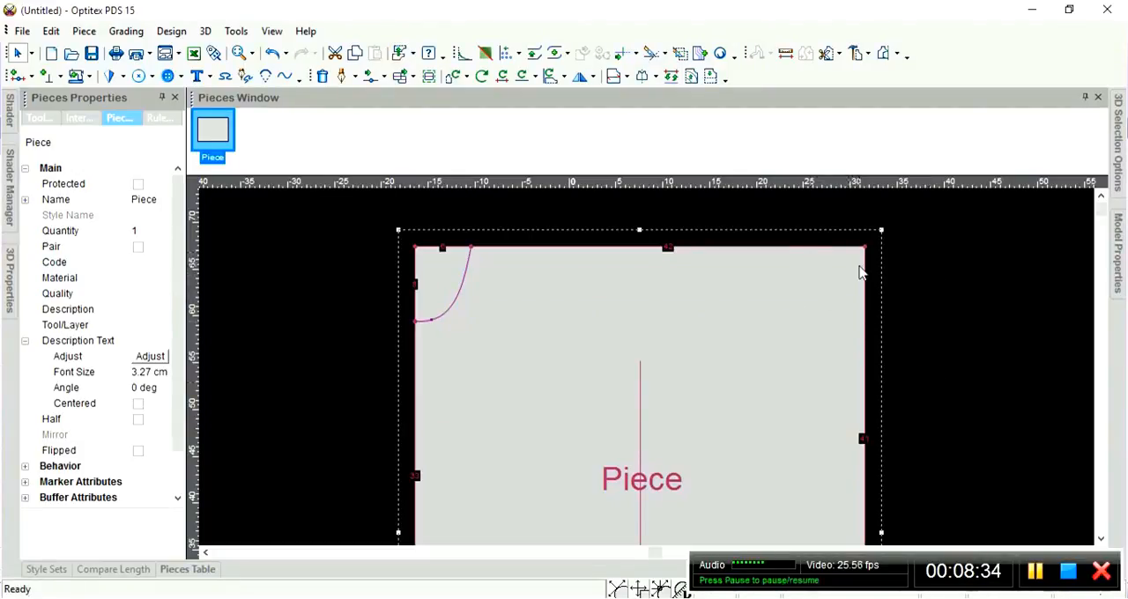
Start a draft line on the piece's upper edge 6 cm from its right corner, with a contour point and a firm connection.
scroll(868, 295, "up", 1)
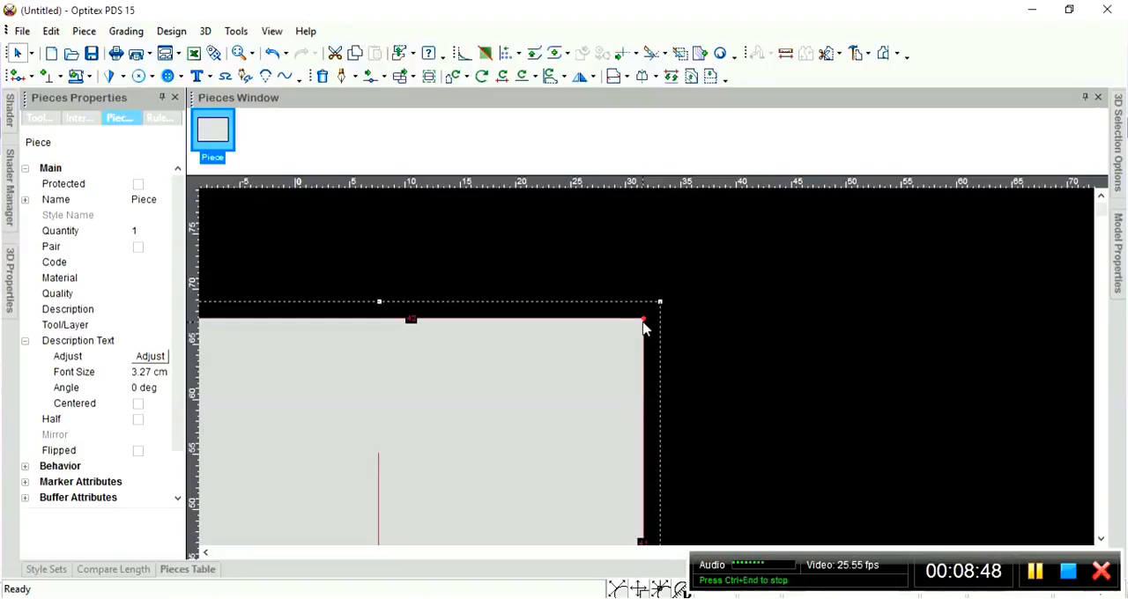
key("d")
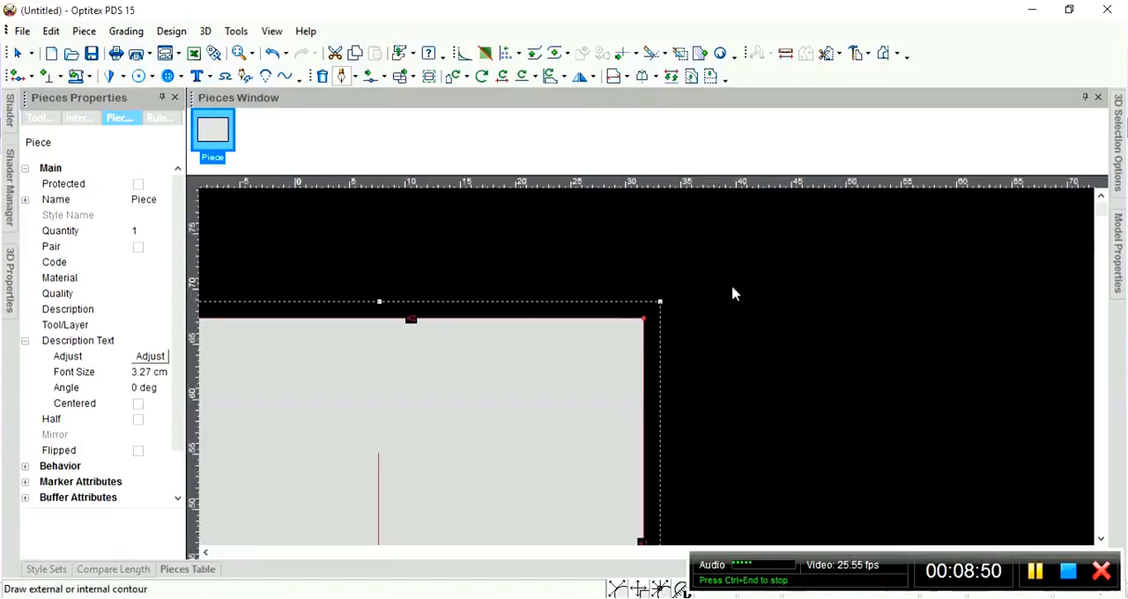
left_click(628, 318)
left_click_drag(623, 160, 355, 181)
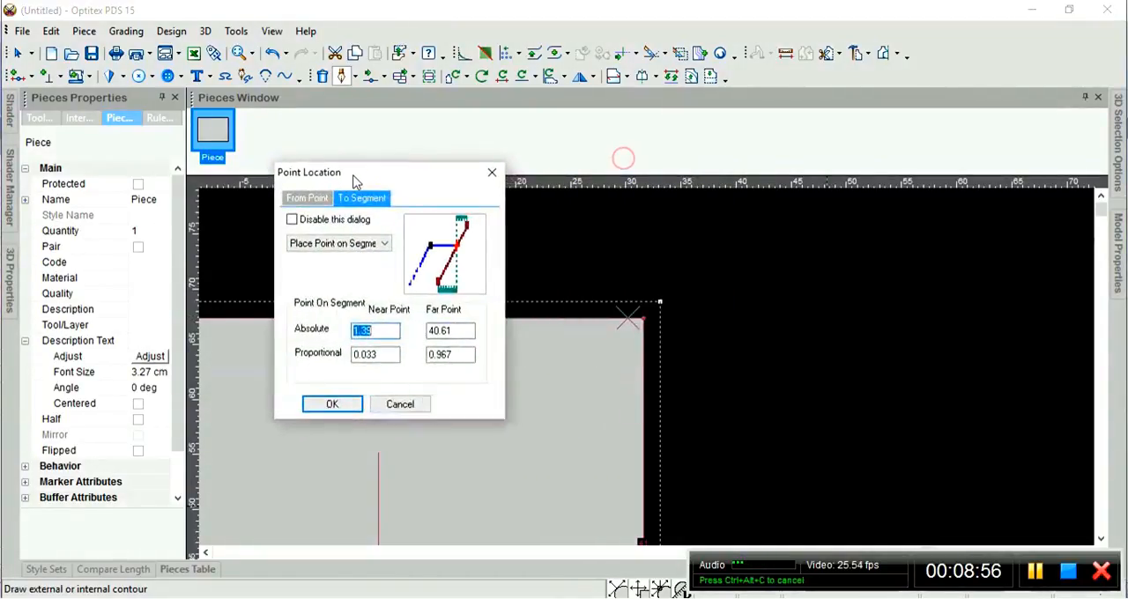
left_click(376, 330)
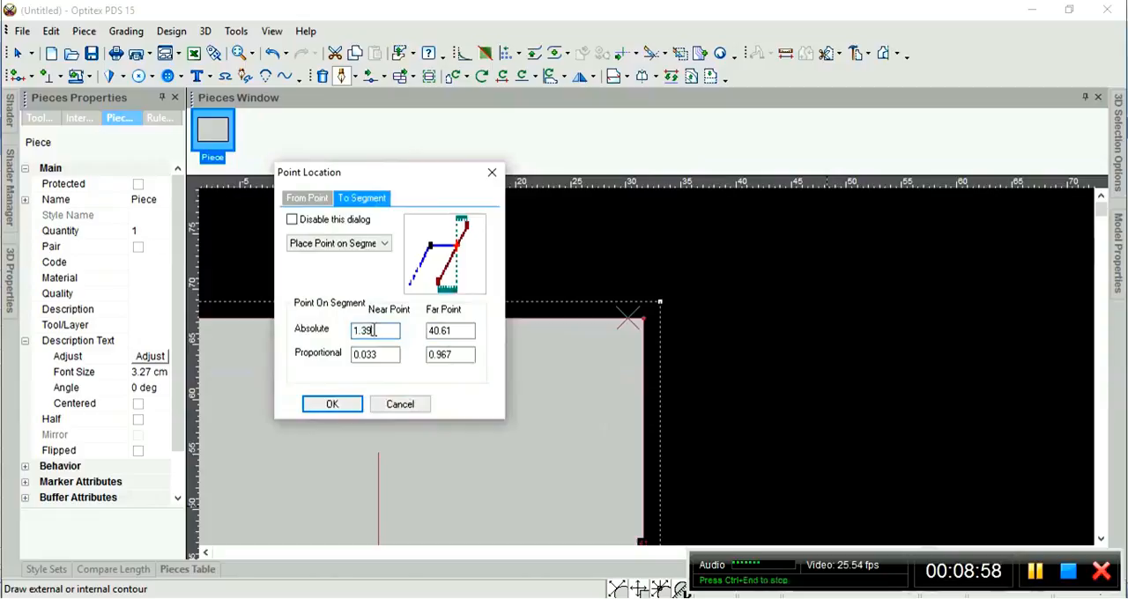
left_click(451, 330)
left_click(385, 331)
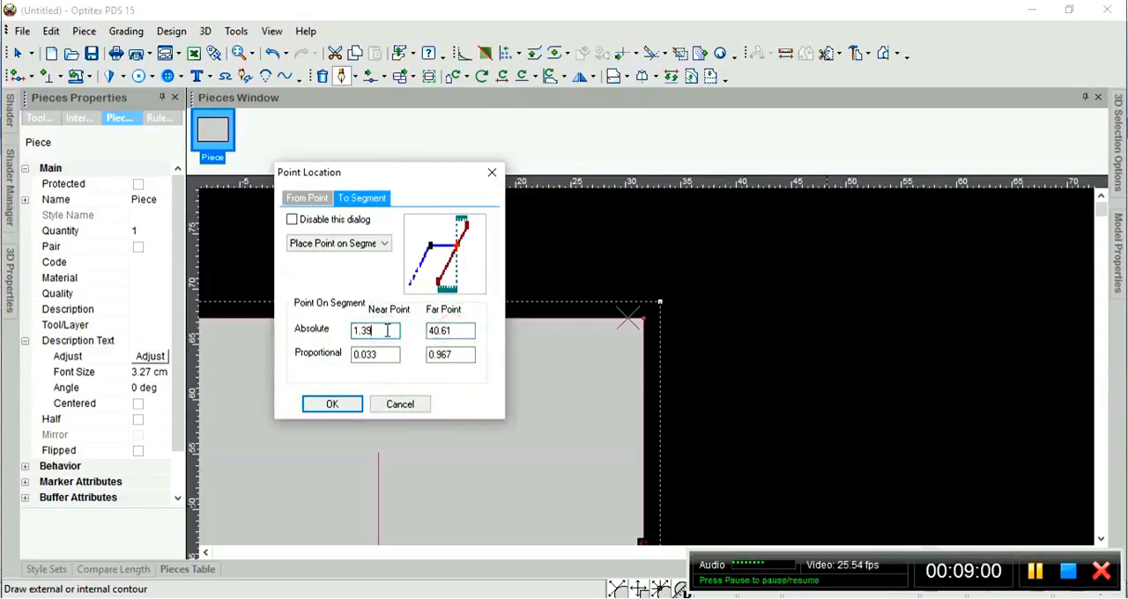
left_click_drag(390, 330, 353, 333)
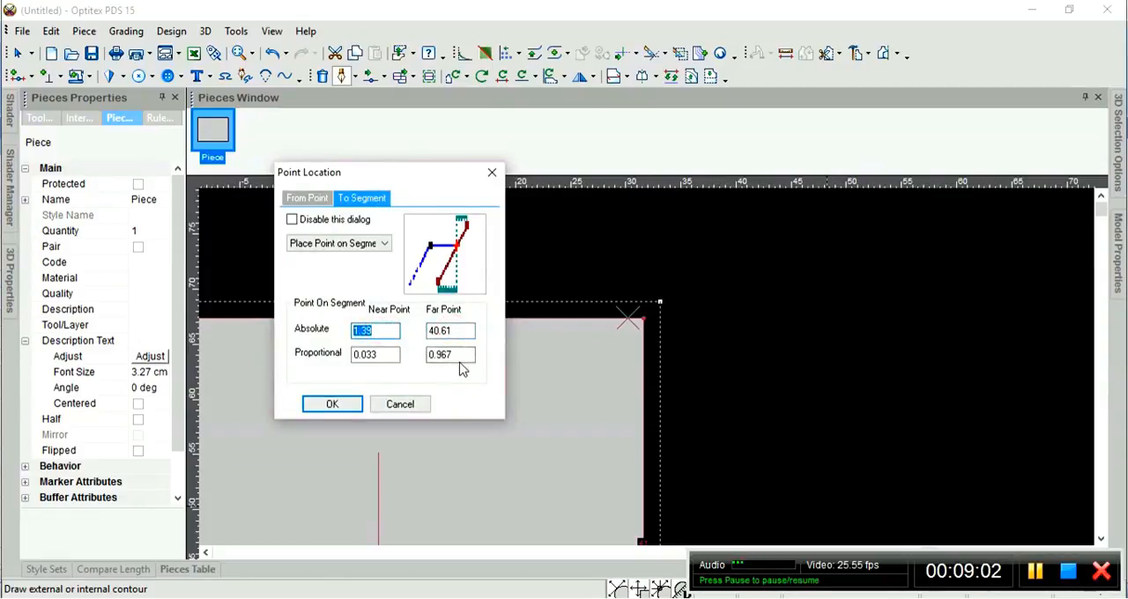
type("6")
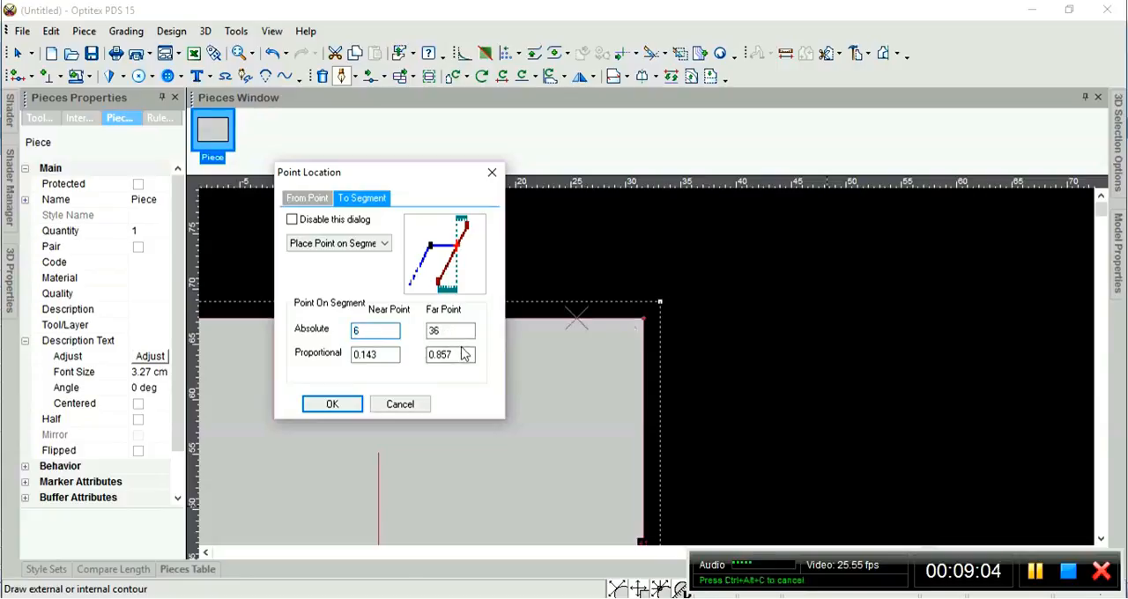
left_click(332, 405)
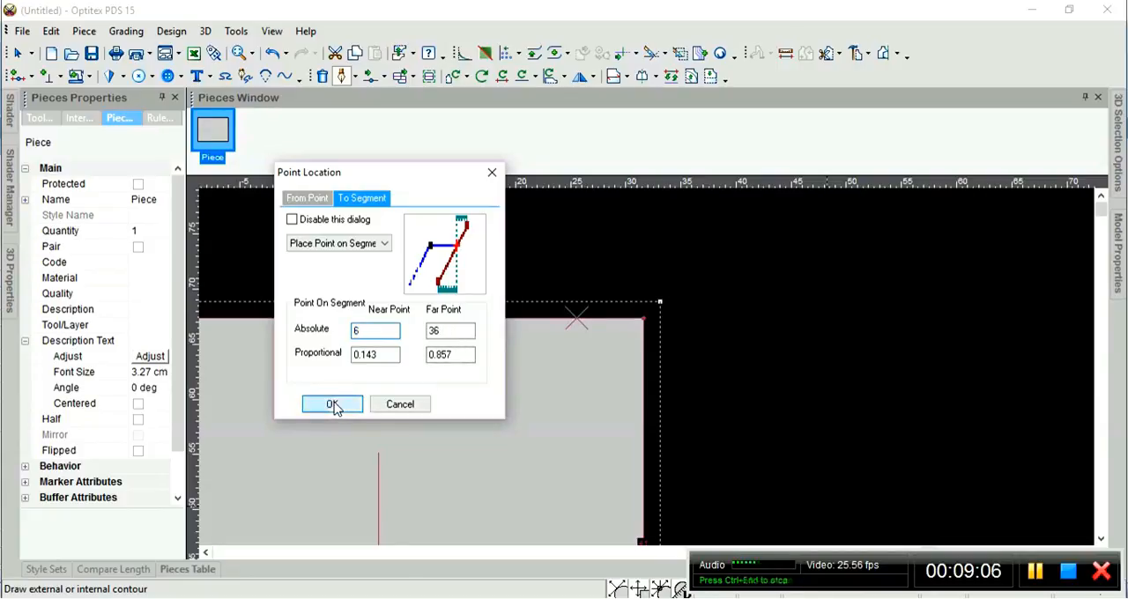
left_click_drag(539, 250, 317, 257)
left_click(378, 329)
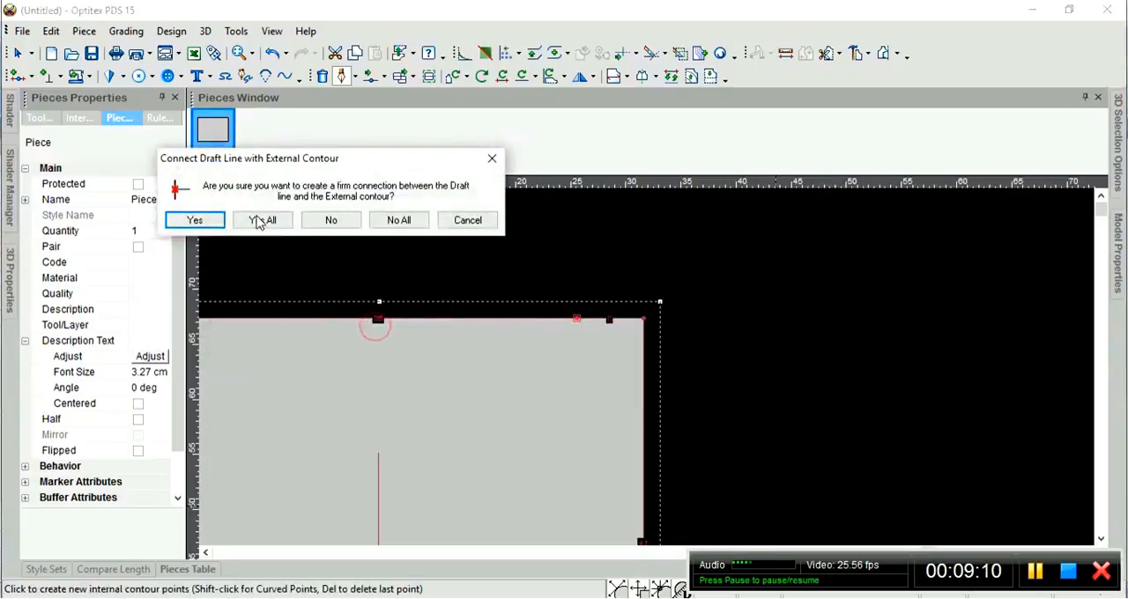
left_click(185, 221)
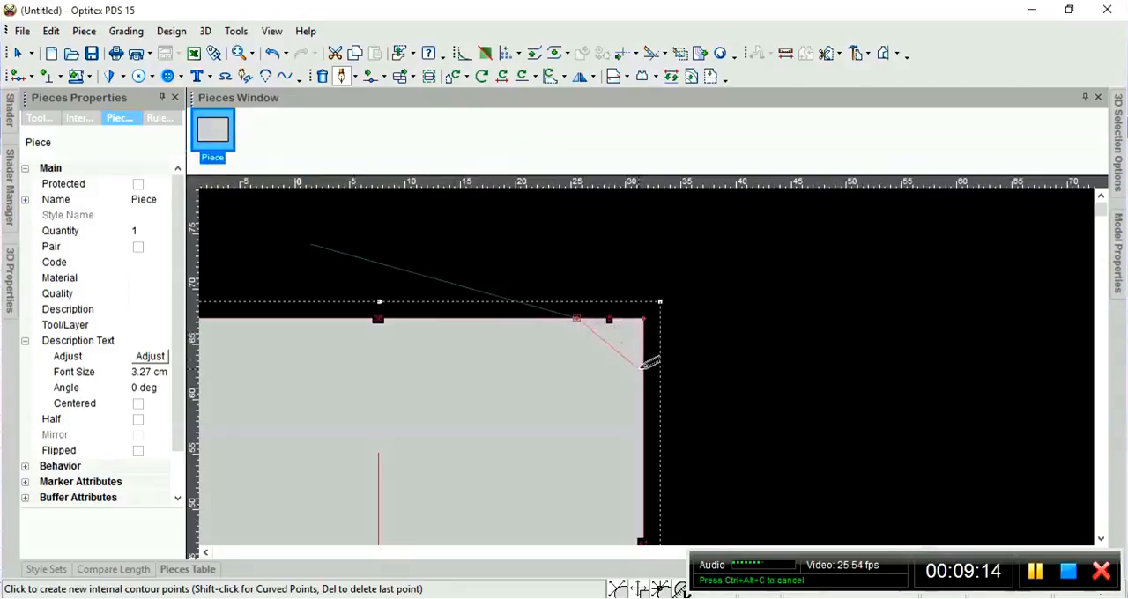
End the draft line on the piece's right edge 2 cm below the upper corner, with a contour point and a firm connection.
left_click(652, 324)
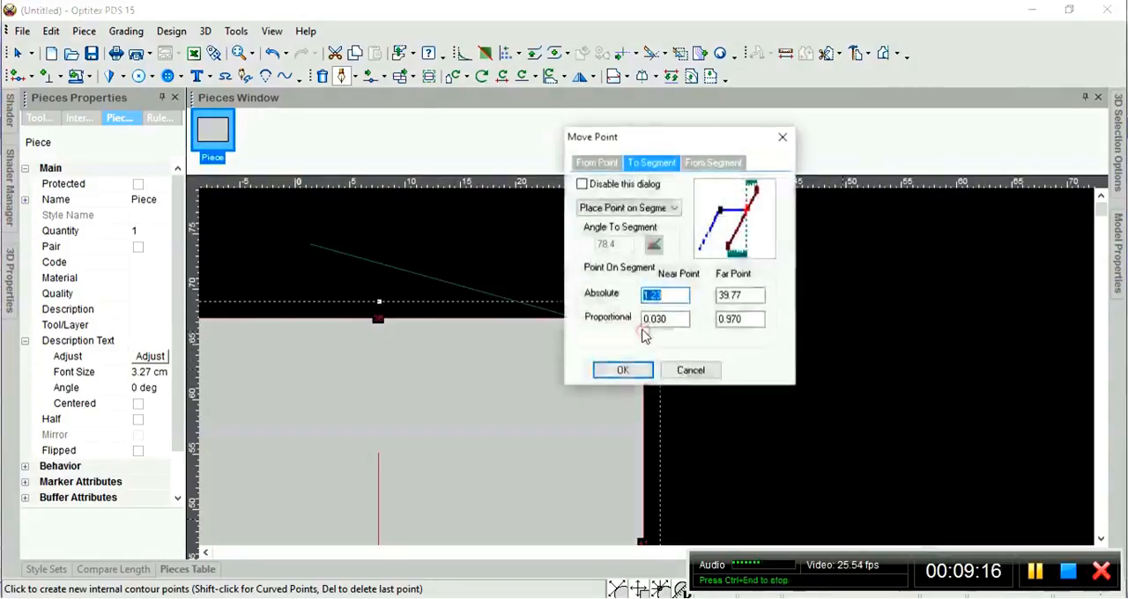
left_click_drag(649, 139, 223, 186)
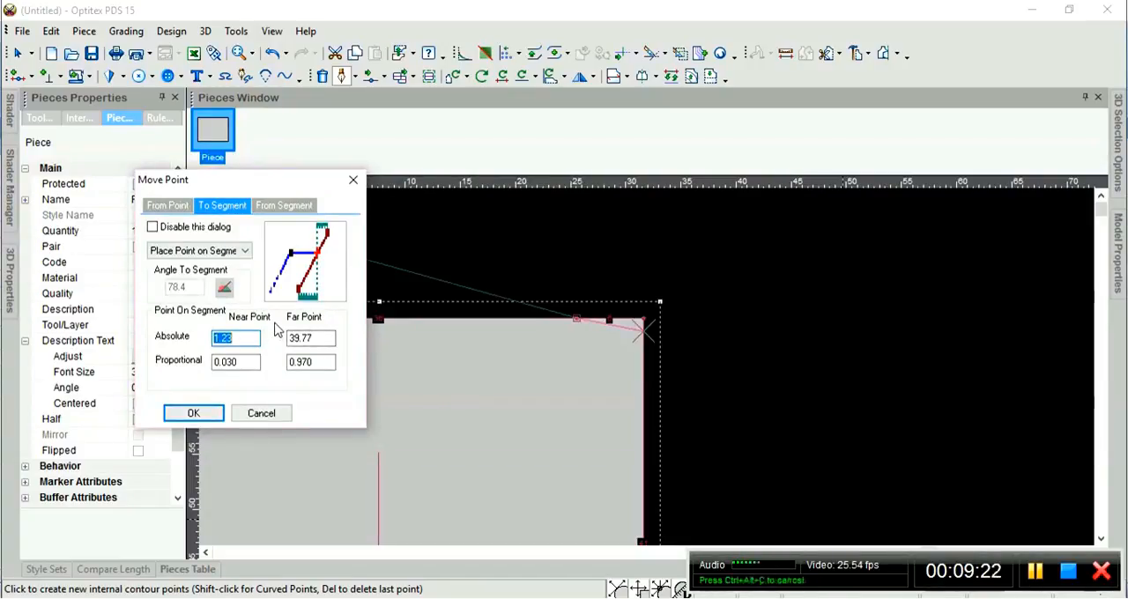
type("2")
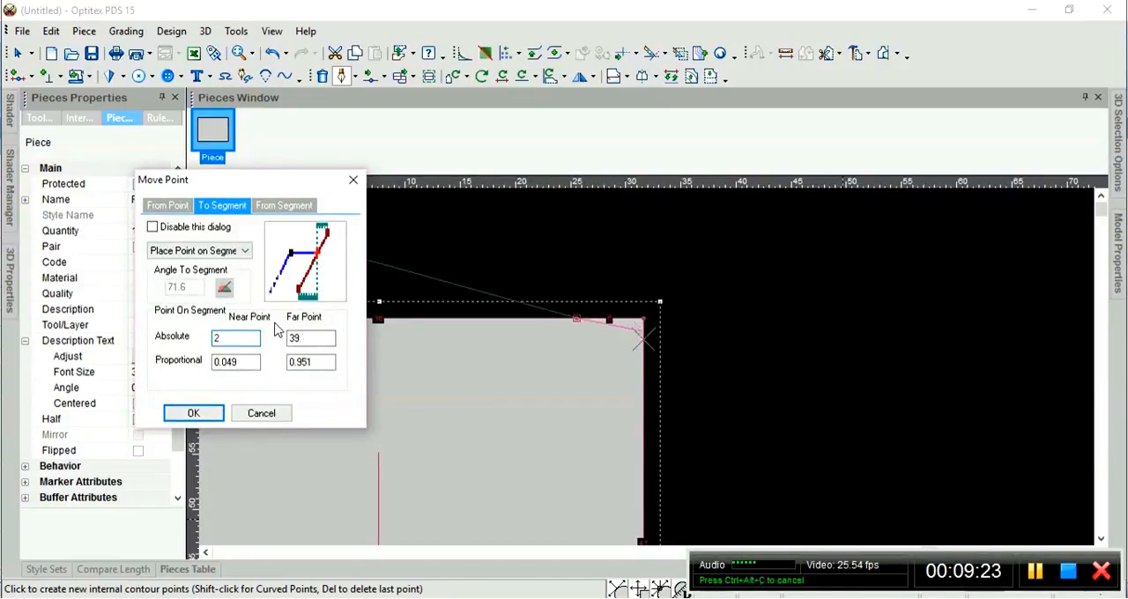
left_click(193, 412)
left_click_drag(574, 249, 368, 249)
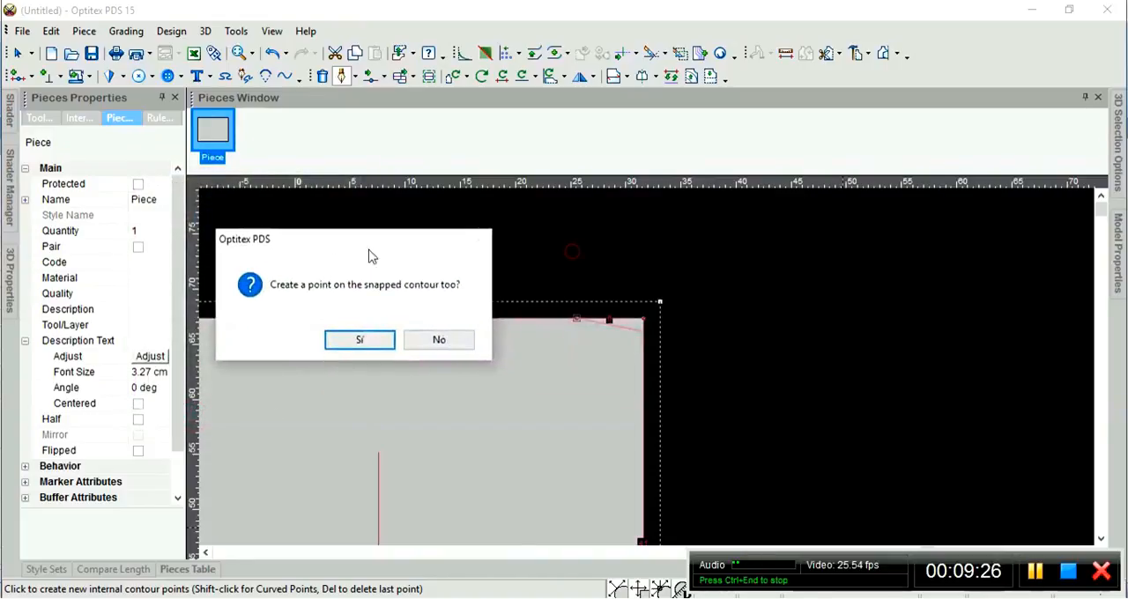
left_click(388, 344)
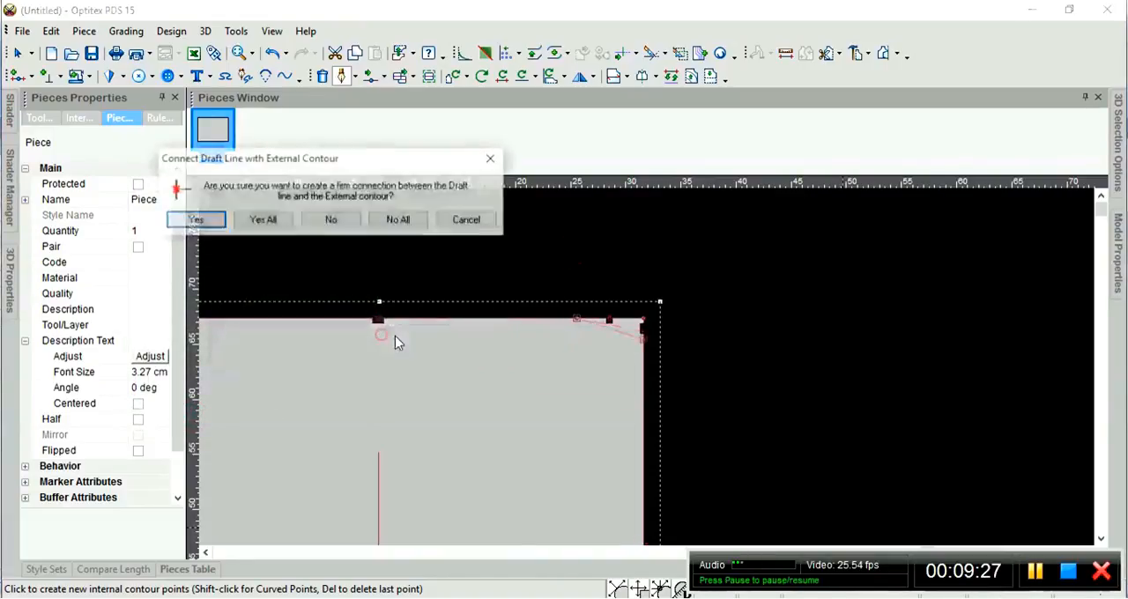
left_click(197, 220)
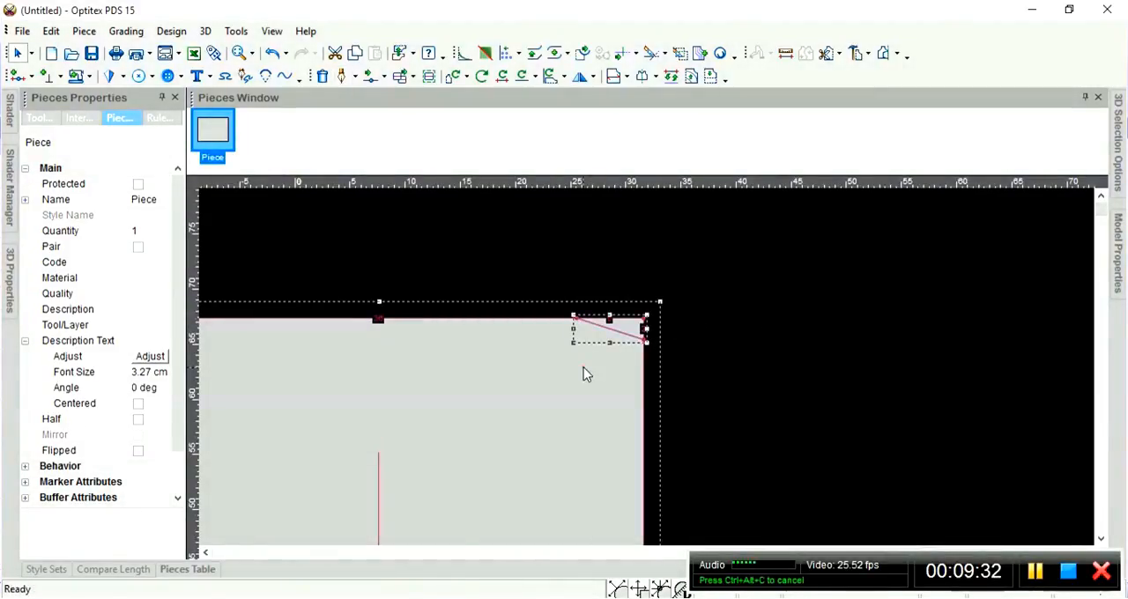
Bend the draft line at the piece's upper right corner into an inward curve by moving a new curve point down near its upper end.
scroll(647, 367, "up", 5)
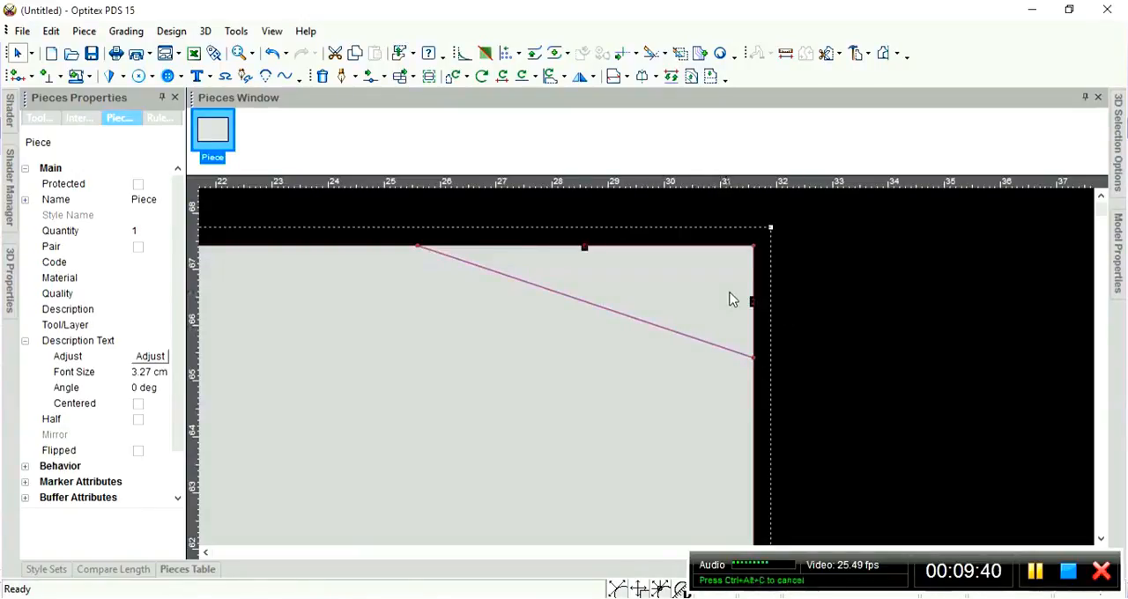
key("m")
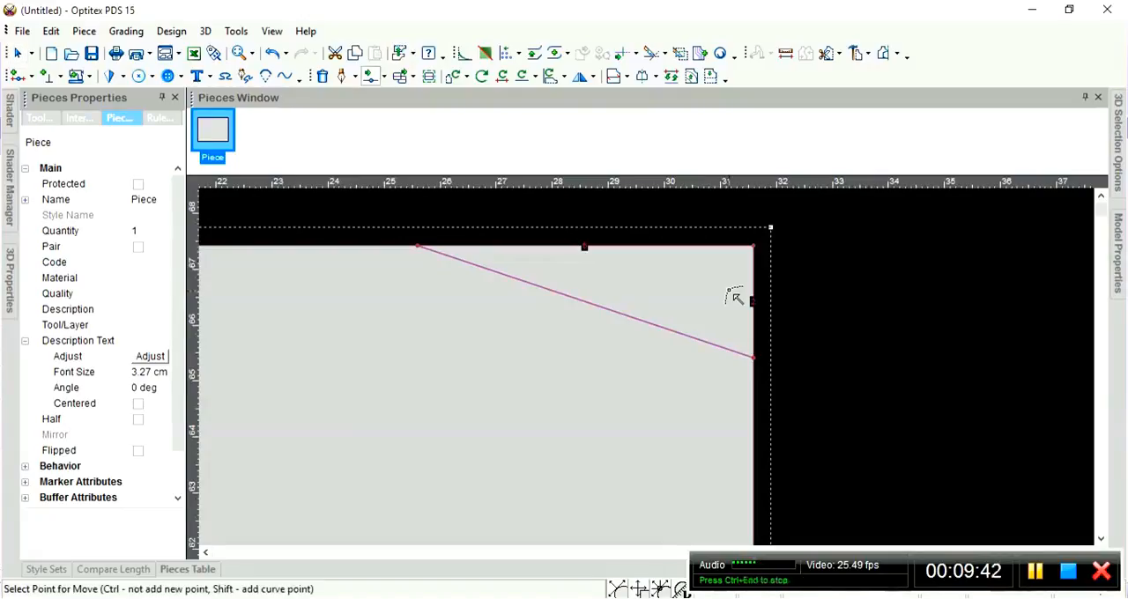
left_click(622, 313)
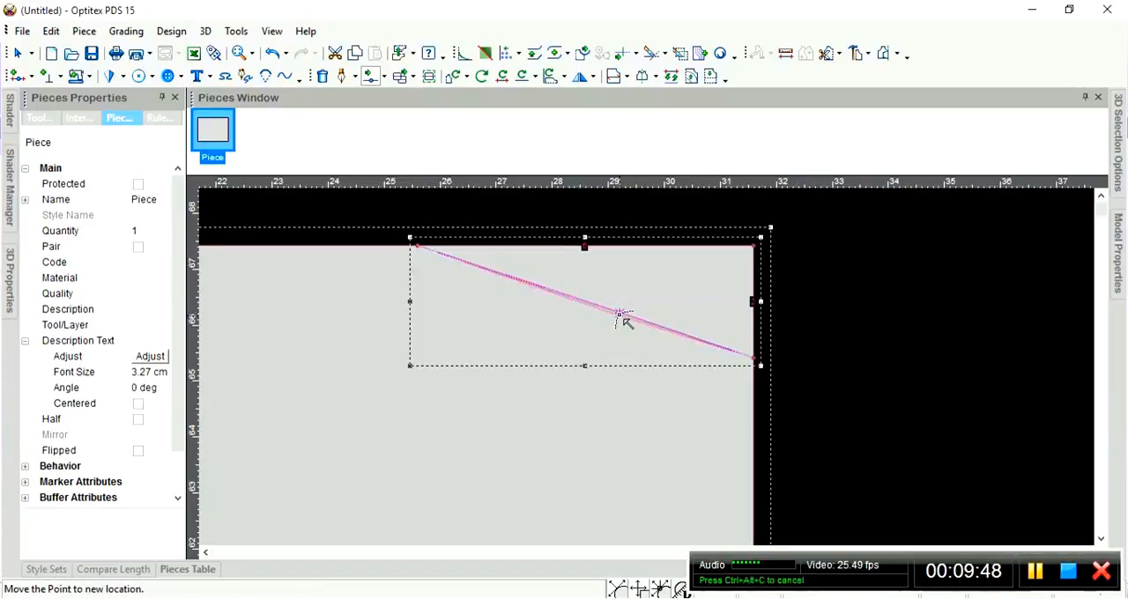
left_click(620, 314)
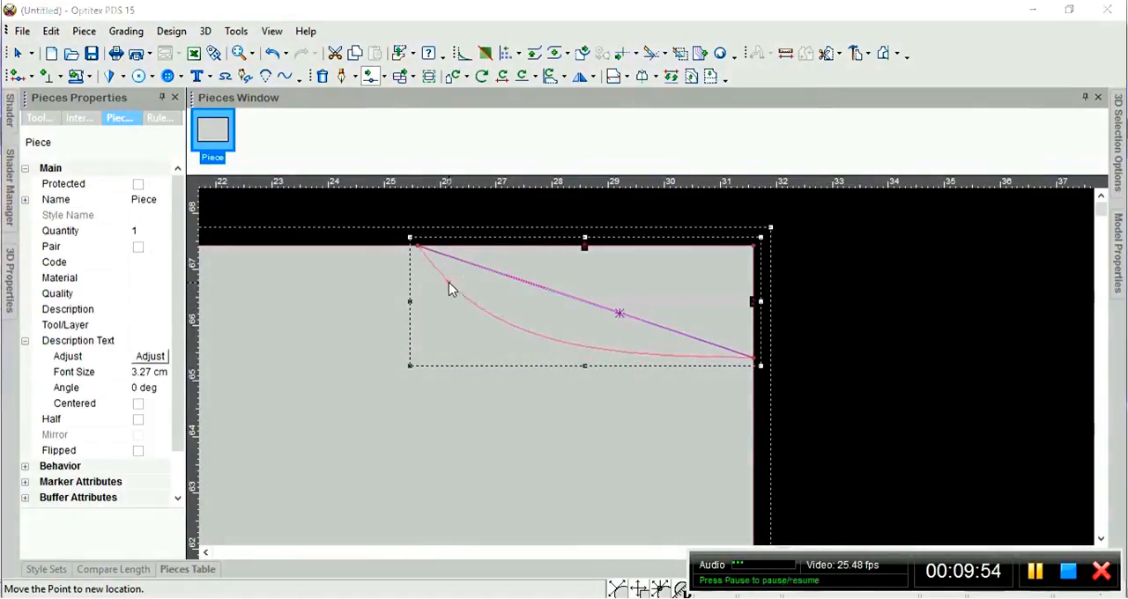
key("Return")
left_click(213, 412)
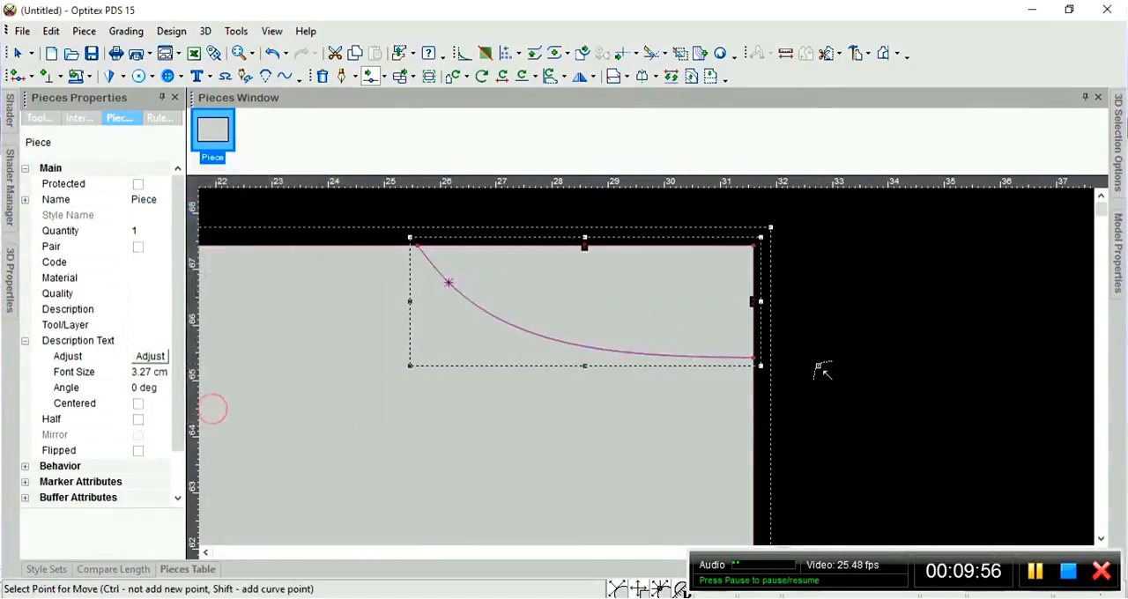
right_click(844, 288)
left_click(862, 296)
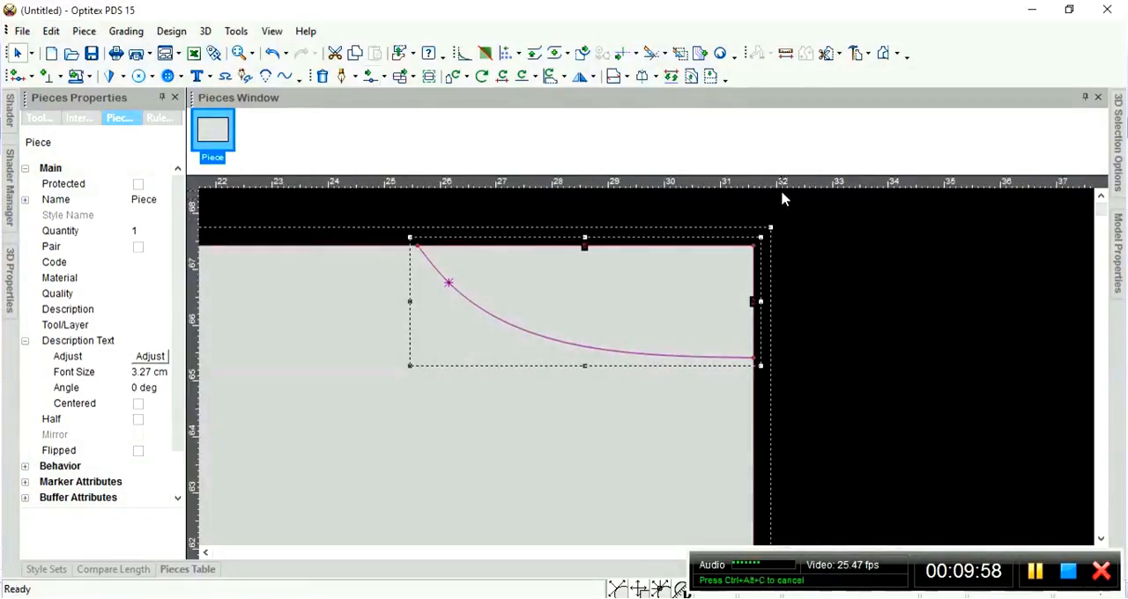
Place a horizontal guide through the right curve's lower endpoint, check the curve against it, and remove the guide.
left_click_drag(782, 189, 755, 358)
scroll(758, 368, "up", 4)
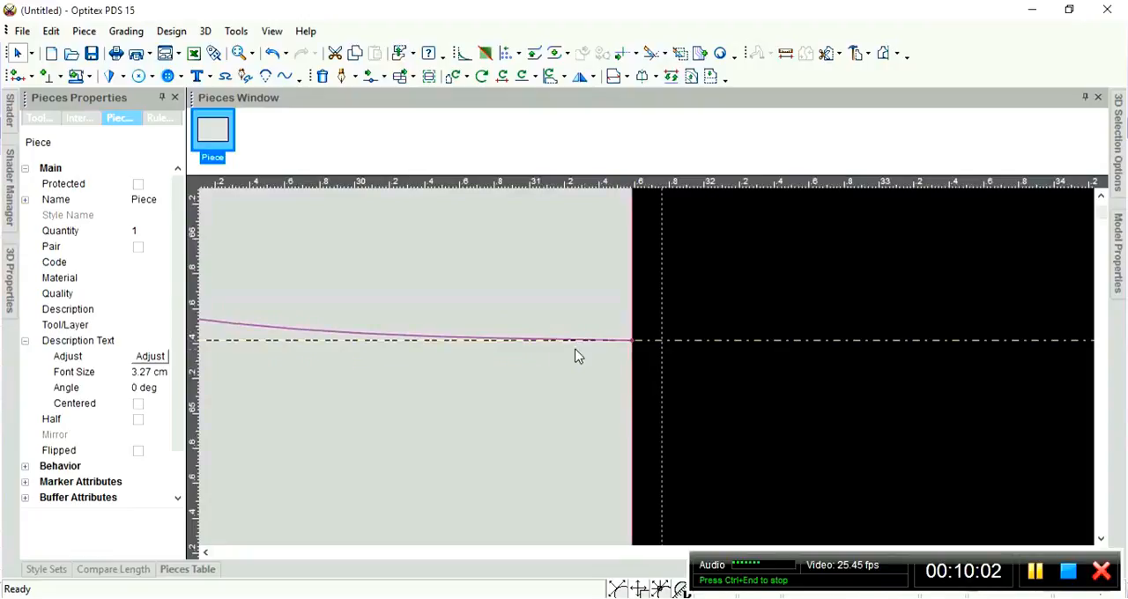
scroll(646, 367, "down", 4)
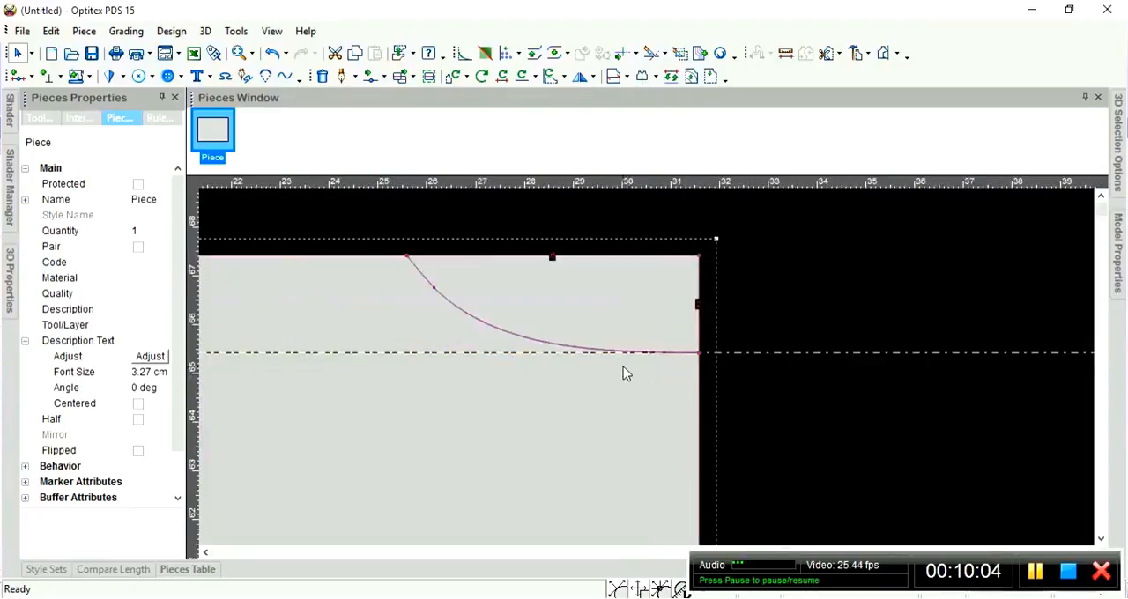
scroll(648, 370, "down", 2)
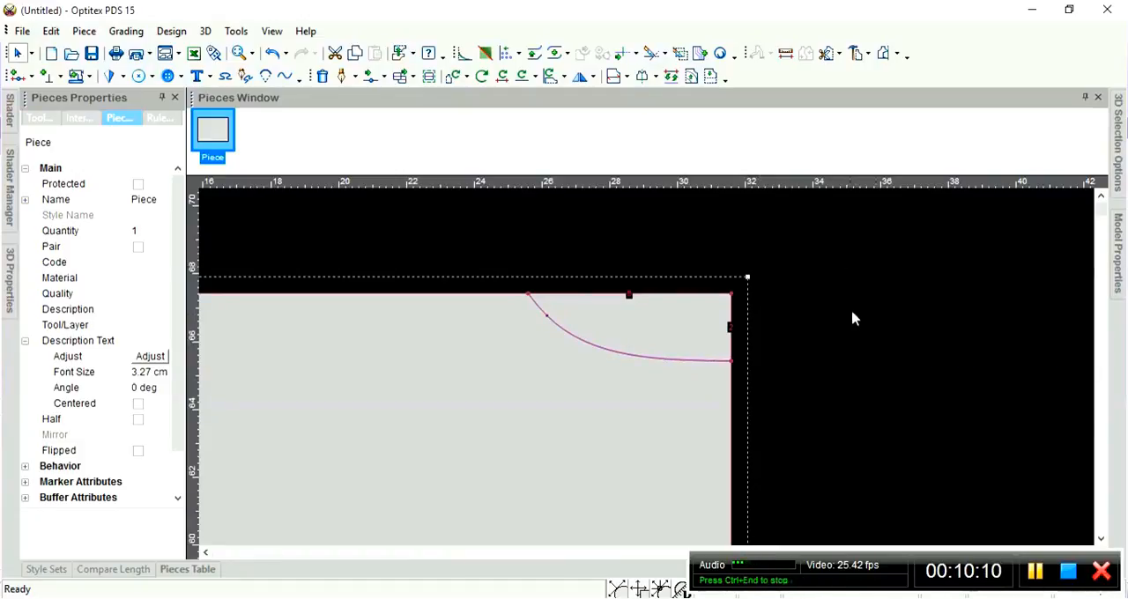
Start adding a grading point on the piece's left edge, about 15 cm below the curve's lower endpoint.
scroll(617, 396, "down", 3)
scroll(647, 374, "down", 3)
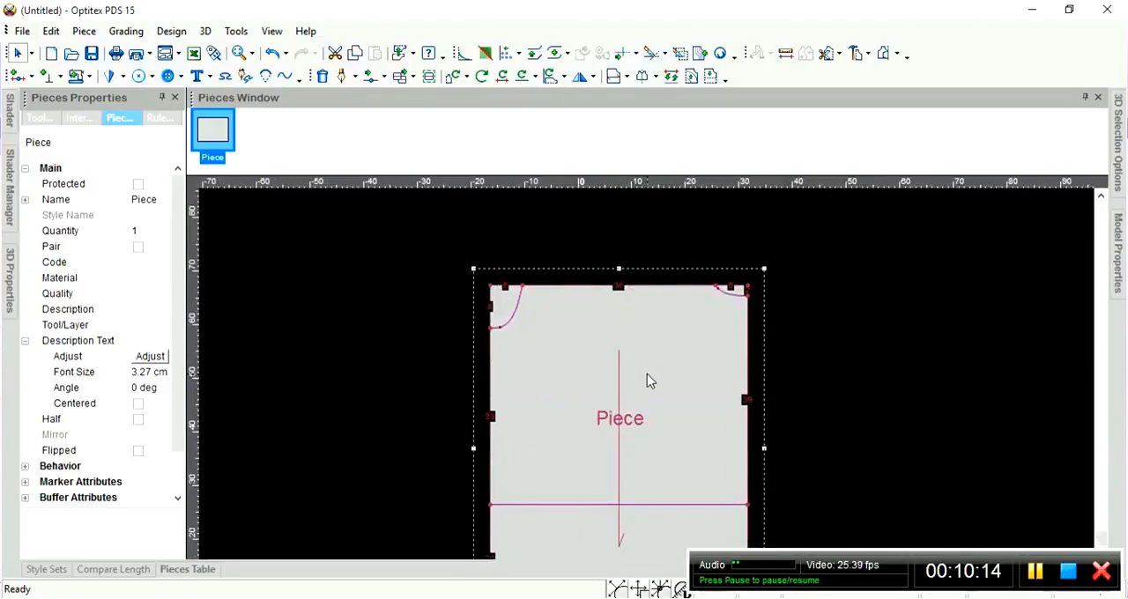
scroll(646, 377, "up", 1)
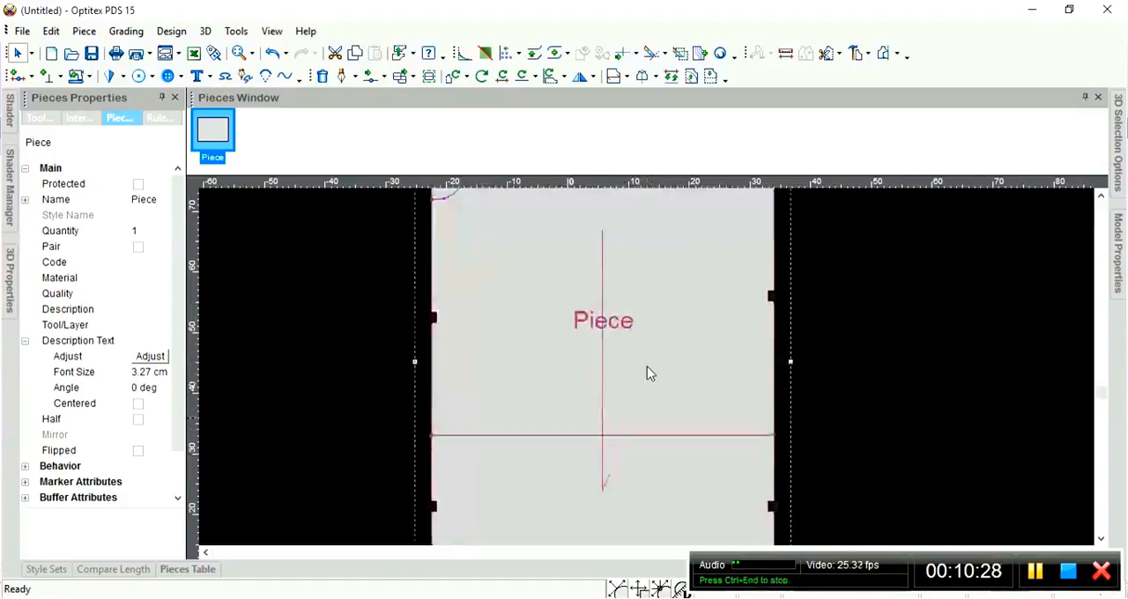
scroll(649, 373, "up", 1)
scroll(630, 328, "down", 1)
scroll(647, 367, "up", 1)
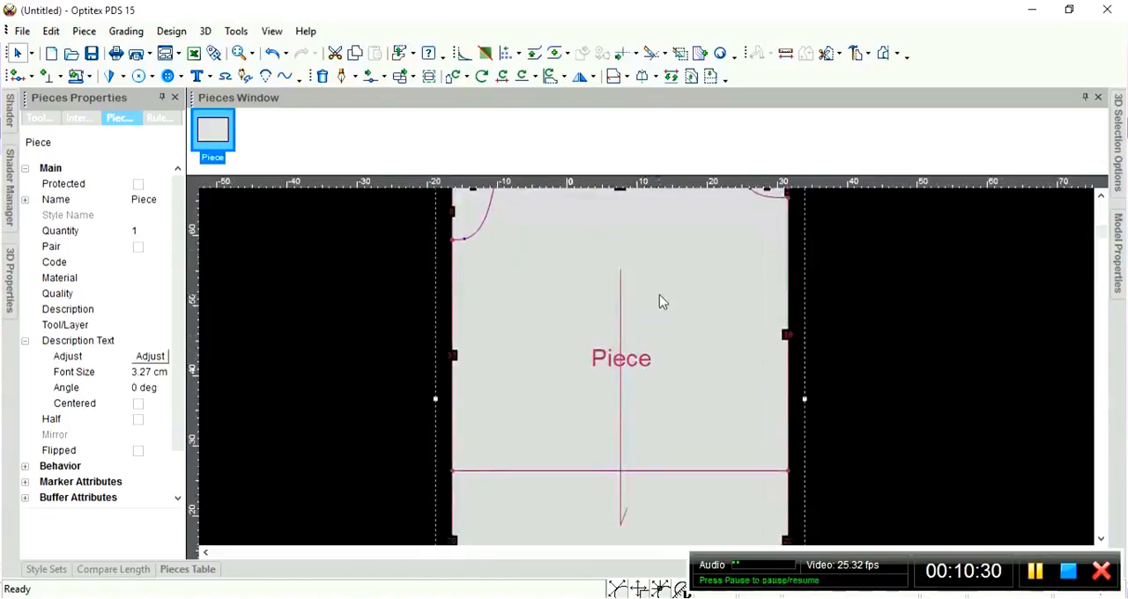
left_click_drag(685, 289, 676, 289)
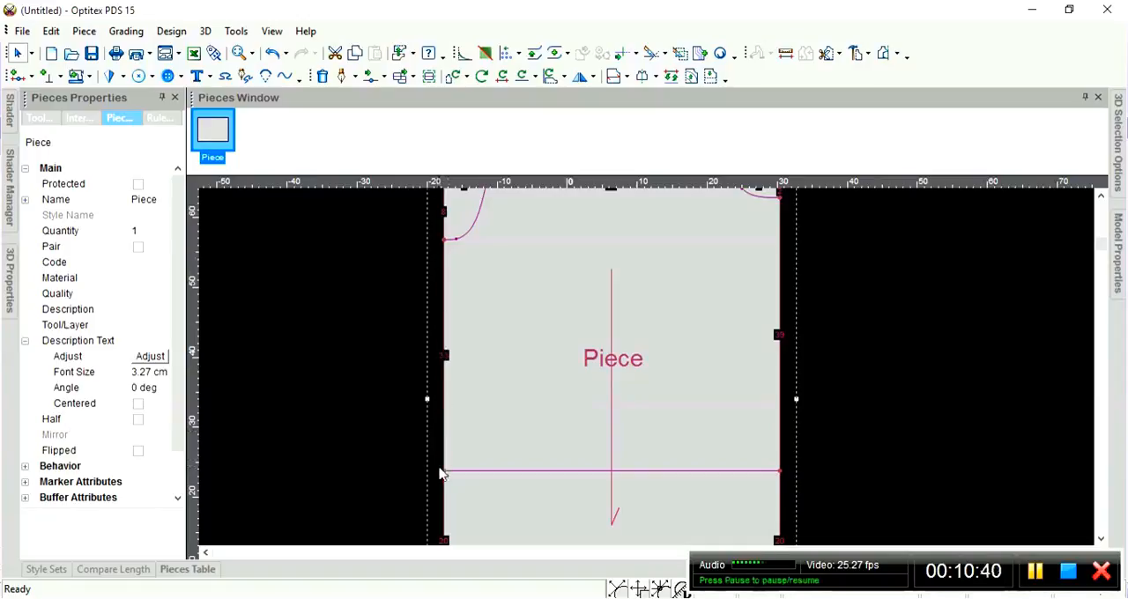
left_click(443, 240)
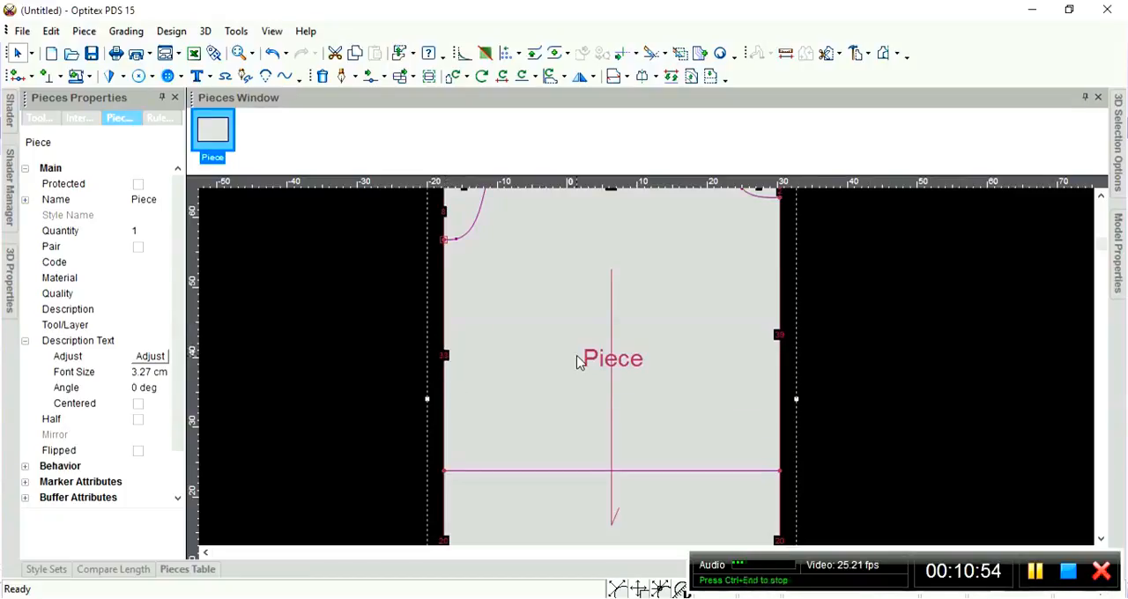
key("o")
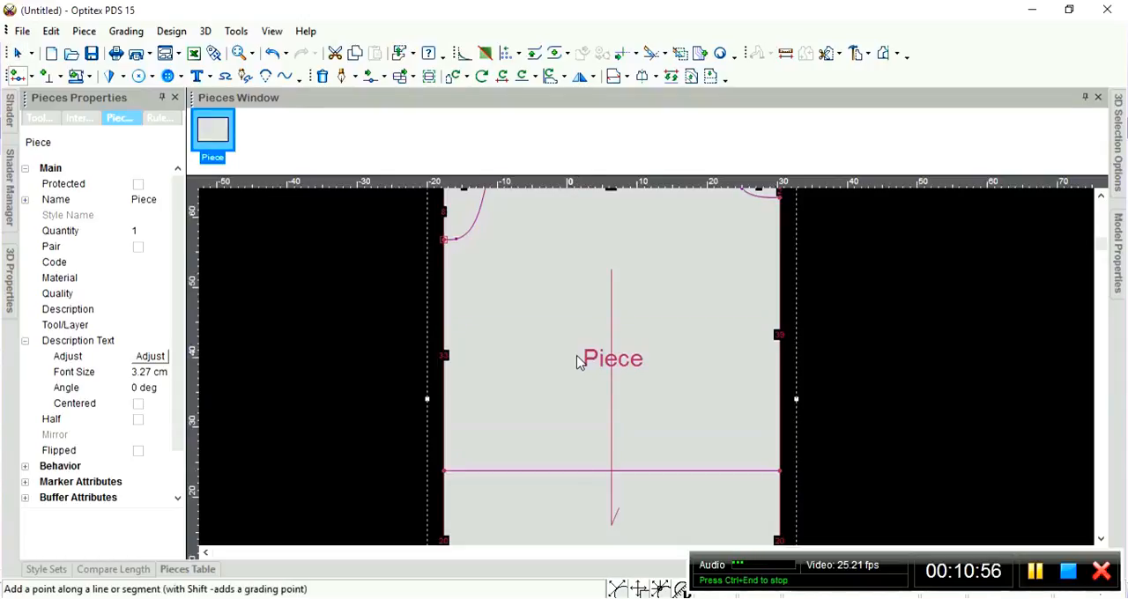
left_click(444, 347)
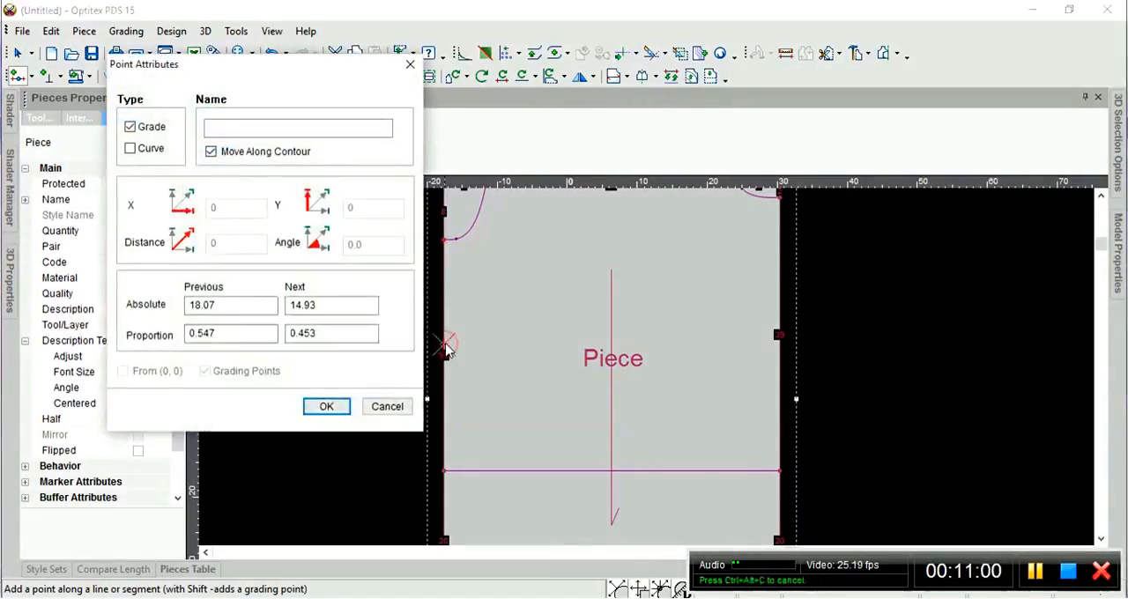
left_click_drag(286, 68, 225, 63)
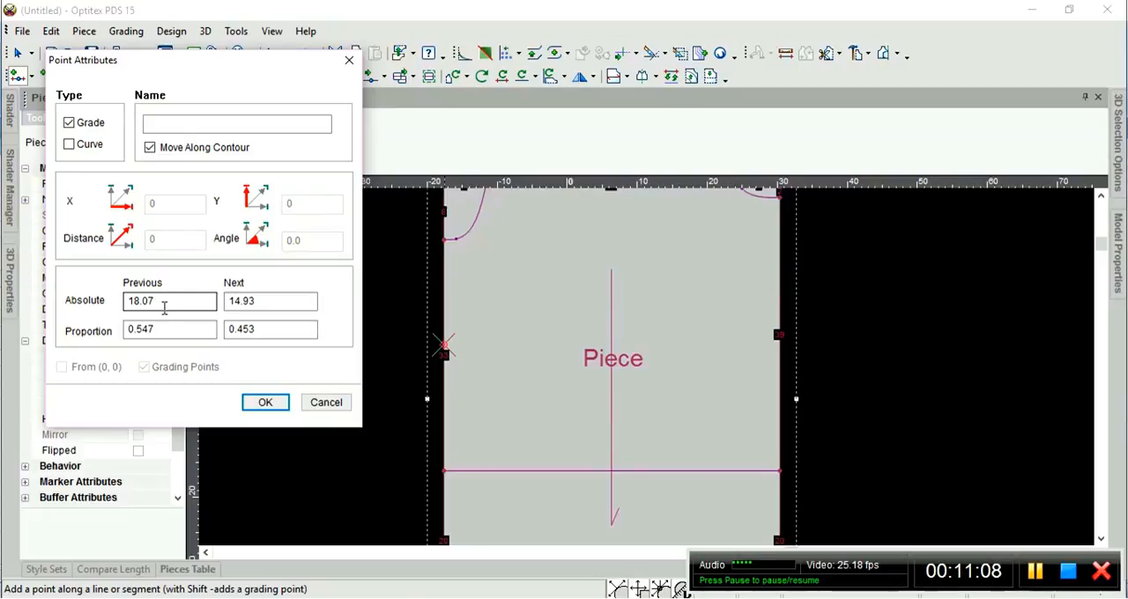
Set the new left-edge point's proportion from the previous point to 0.50.
left_click(161, 300)
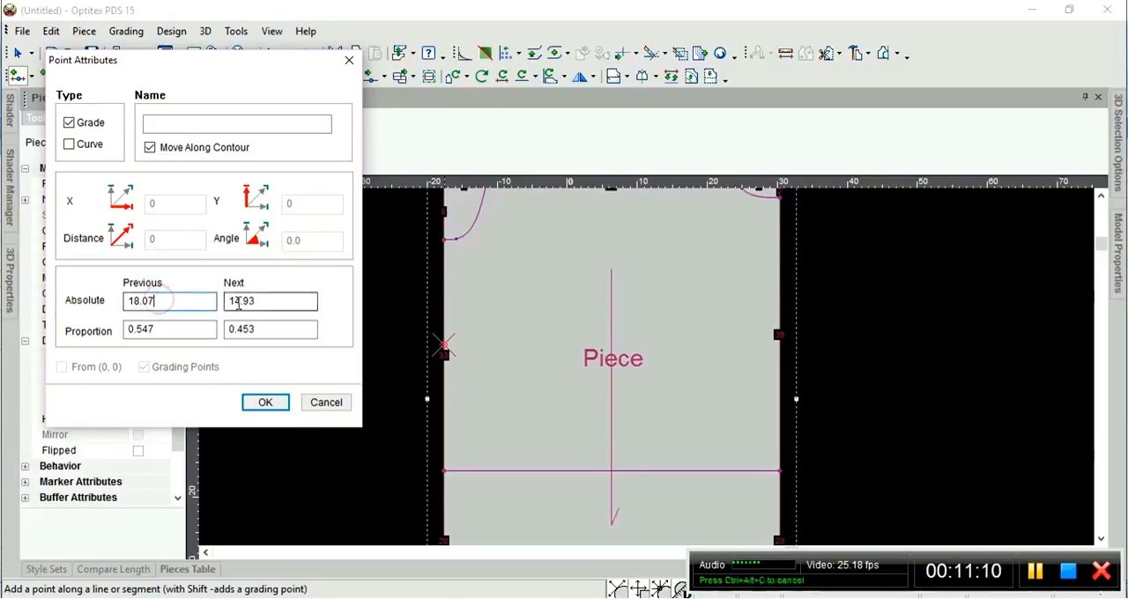
left_click(238, 304)
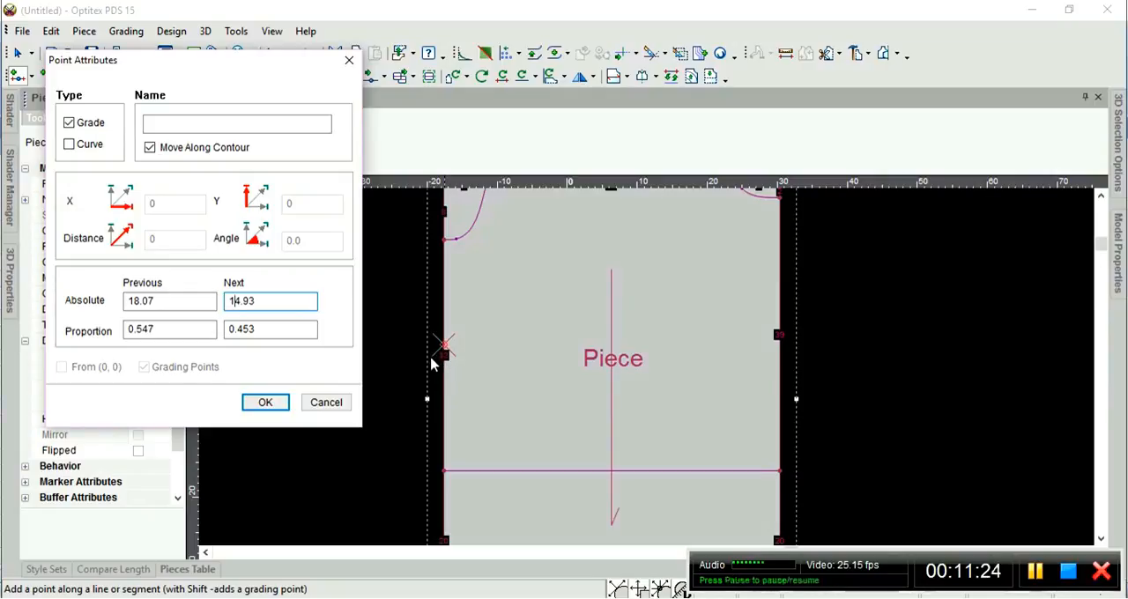
left_click(185, 301)
left_click(250, 302)
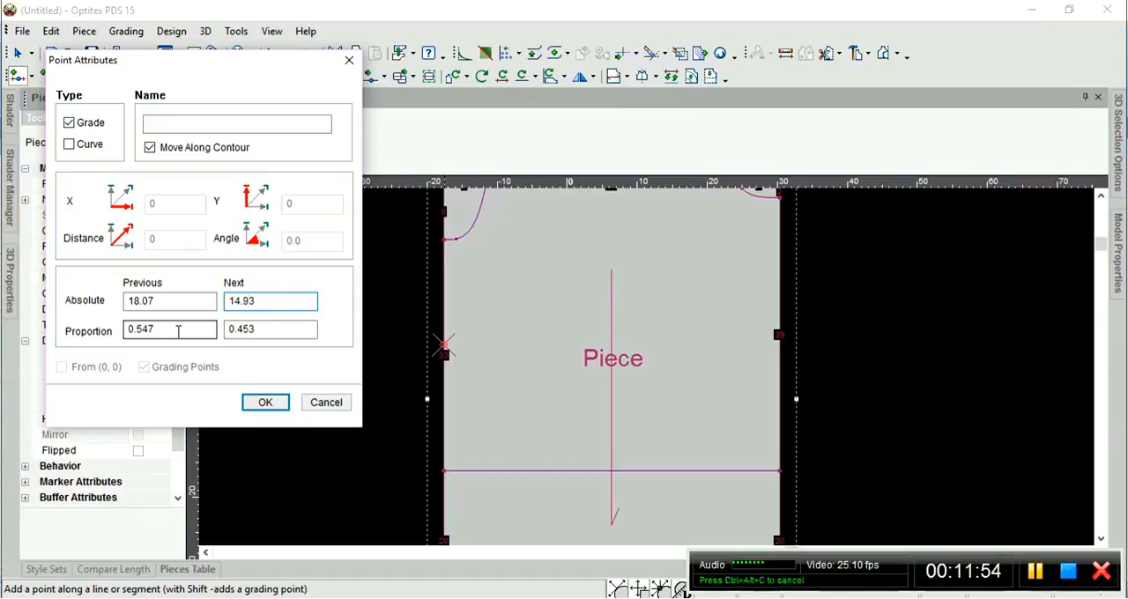
left_click(252, 329)
left_click(185, 331)
left_click(248, 331)
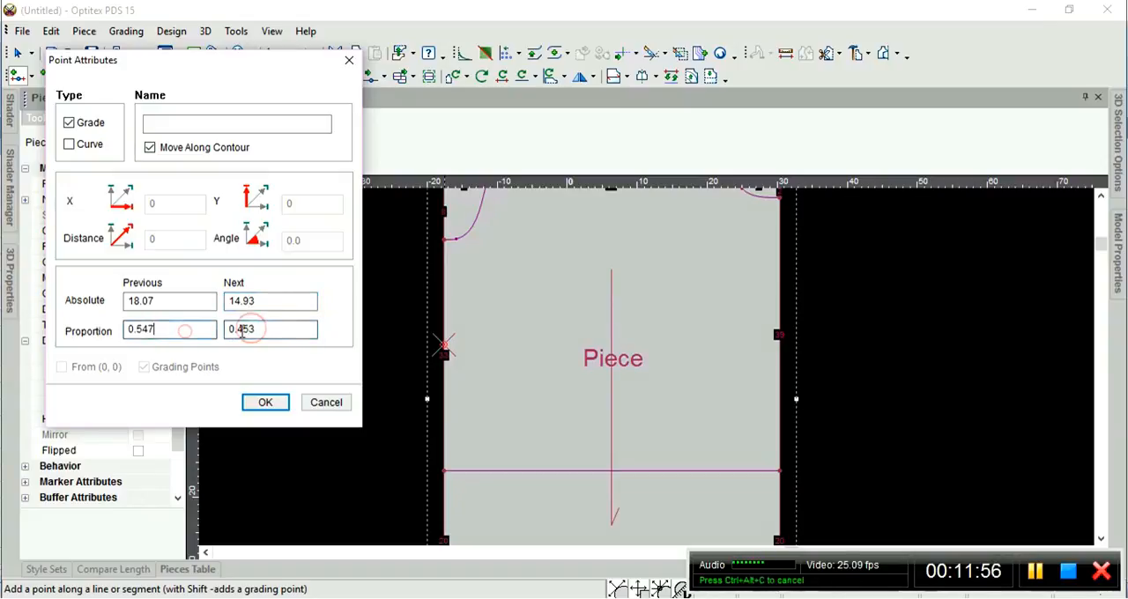
left_click_drag(171, 329, 40, 329)
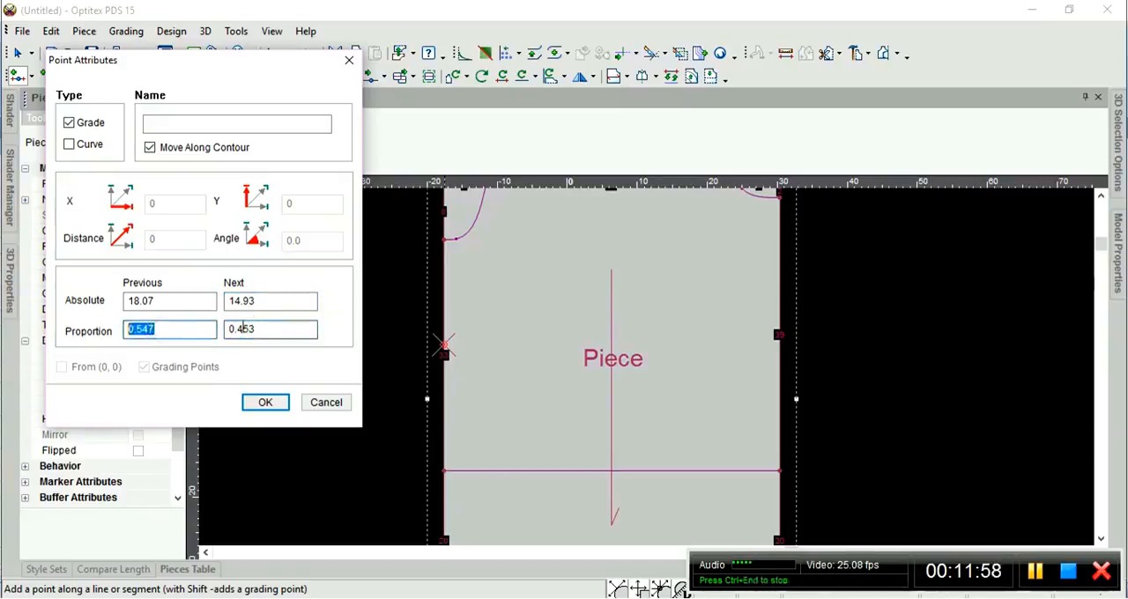
type("0.5")
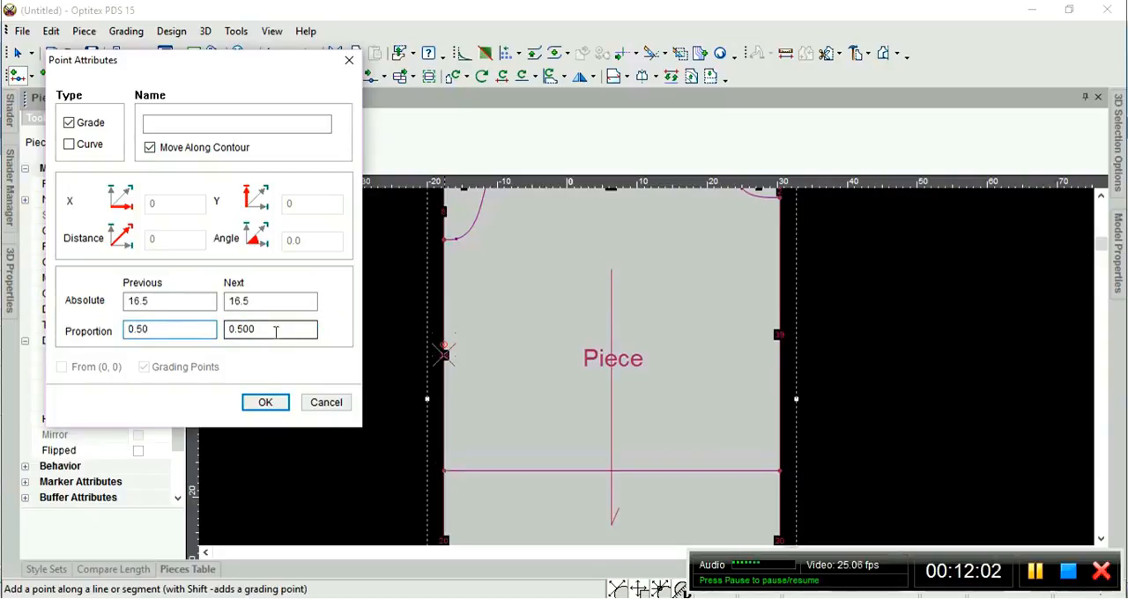
Review the new point's absolute distances and proportions to both neighbouring points, and accept the point.
left_click_drag(158, 329, 128, 333)
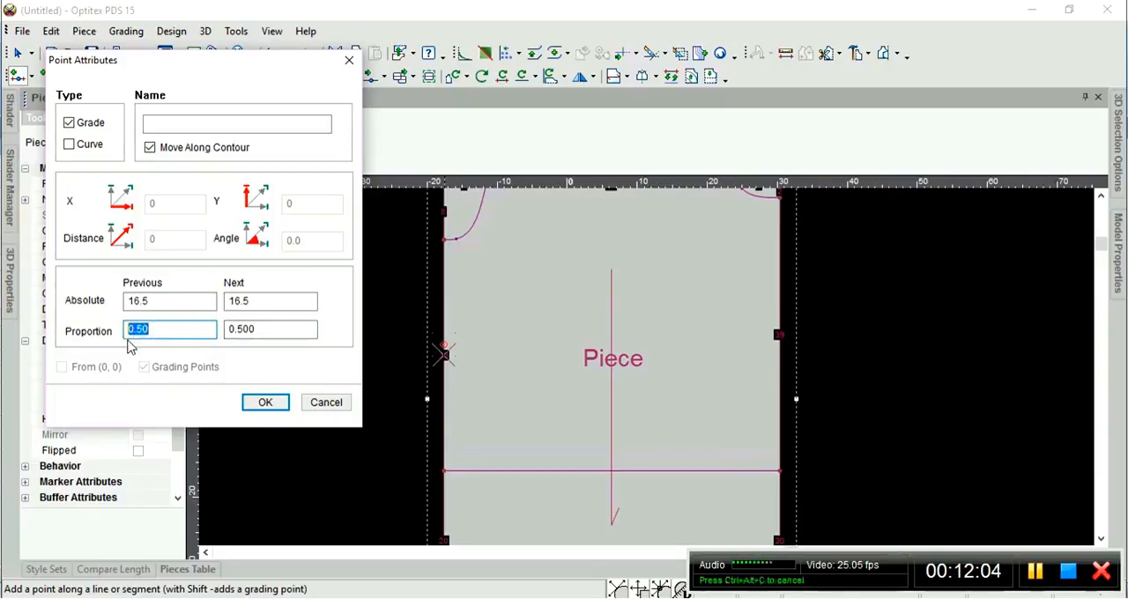
left_click(185, 330)
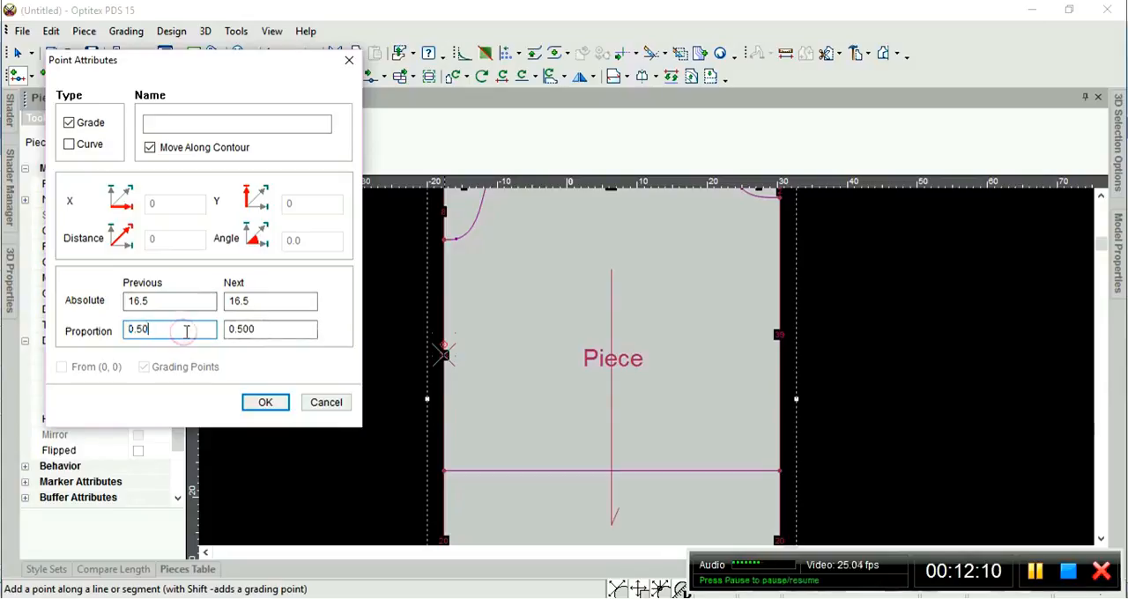
left_click(259, 330)
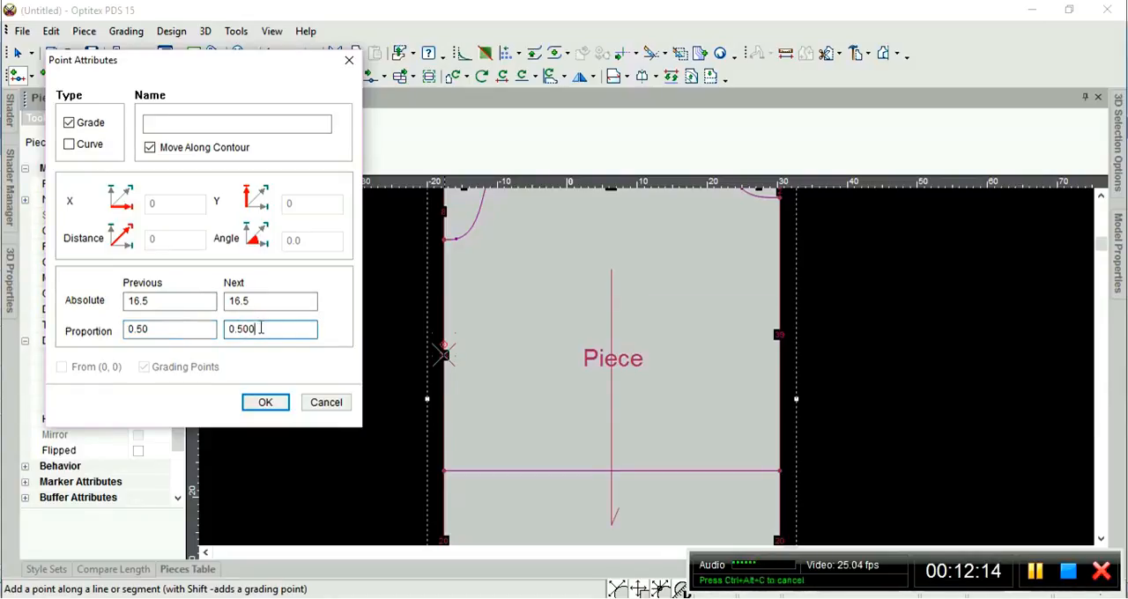
left_click(188, 300)
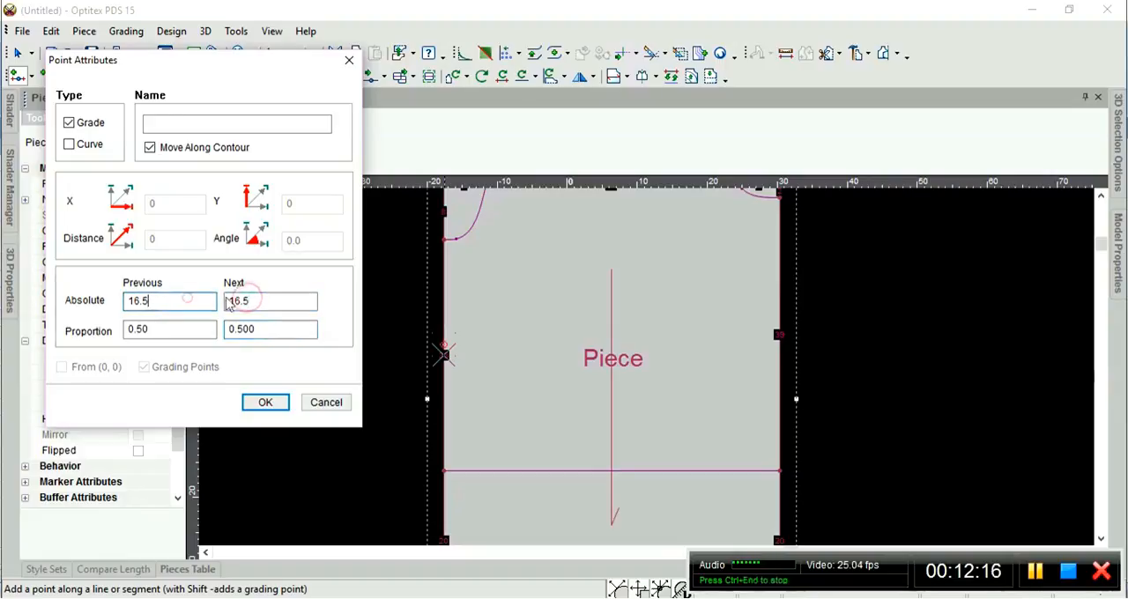
left_click(228, 303)
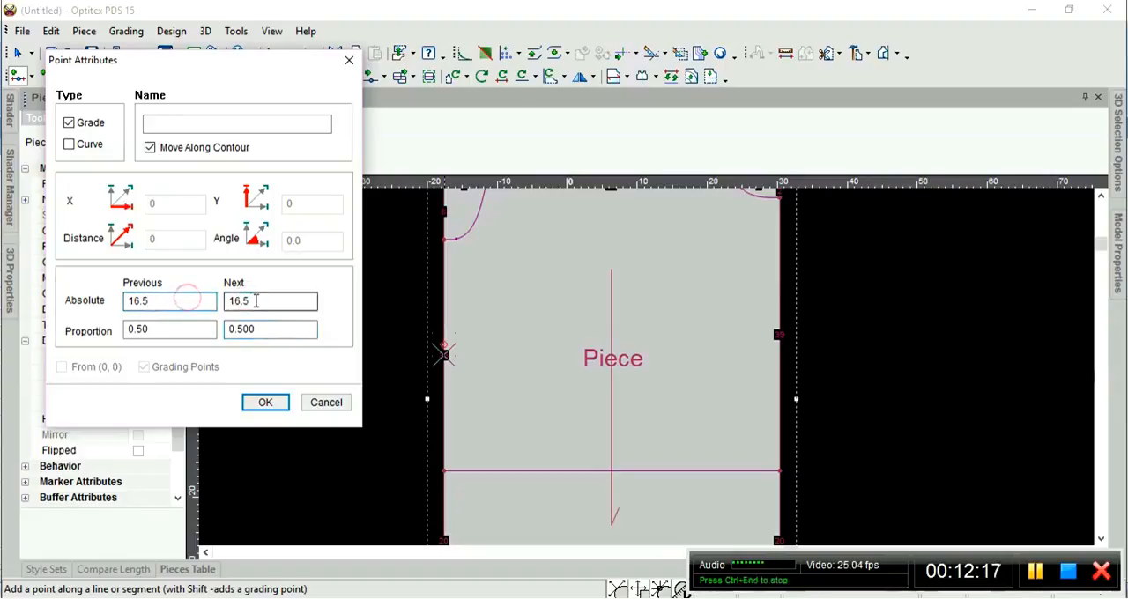
left_click(157, 300)
left_click(265, 305)
left_click(171, 301)
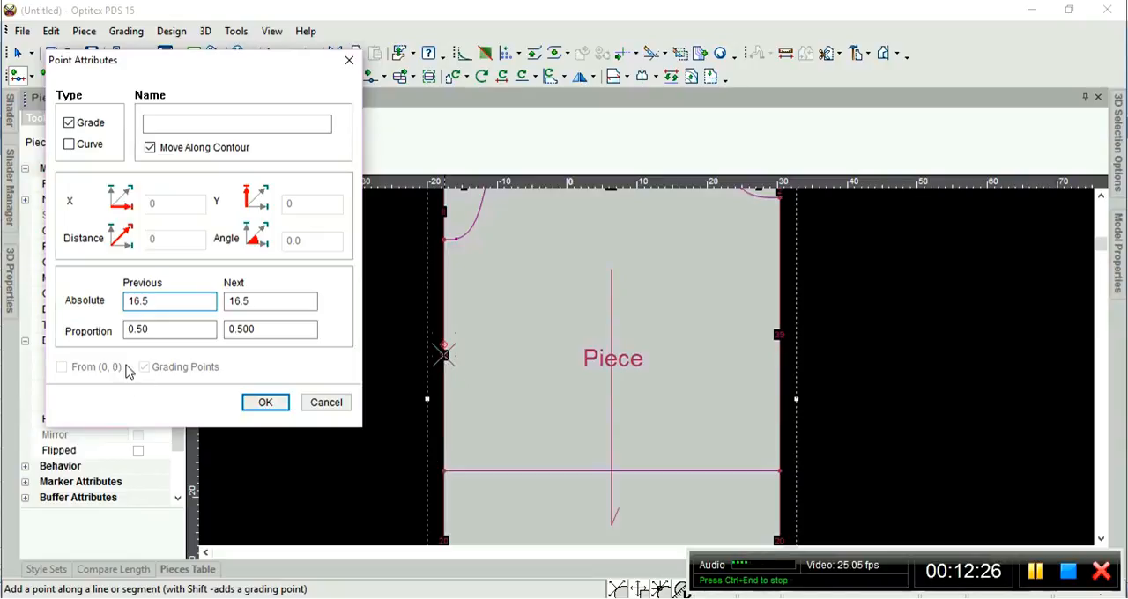
left_click(265, 403)
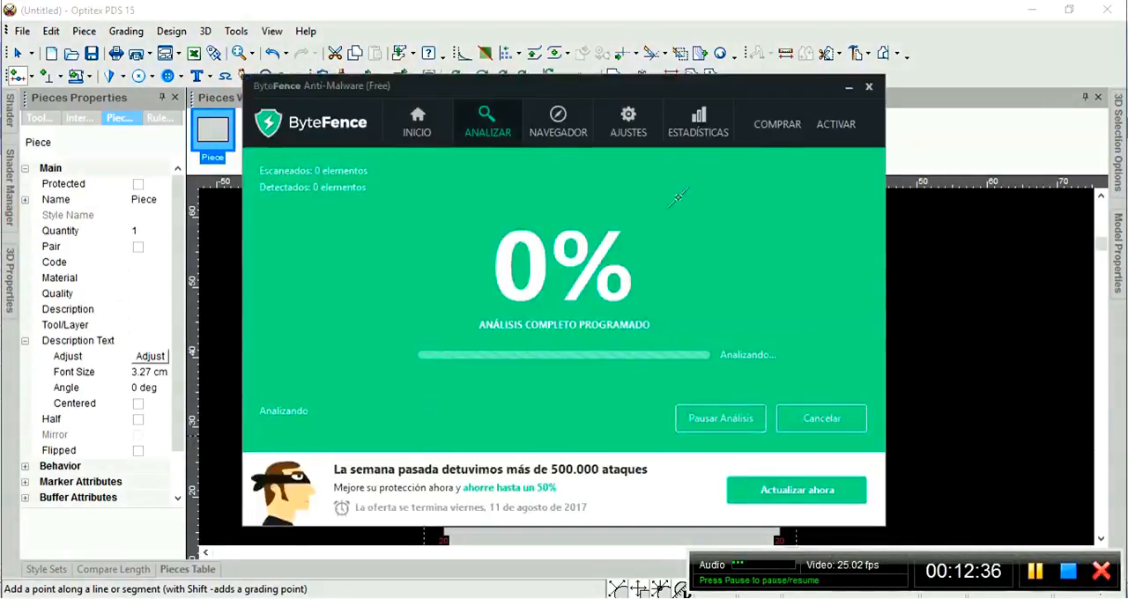
Close the ByteFence Anti-Malware window and select the new midpoint on the piece's left edge.
left_click(867, 87)
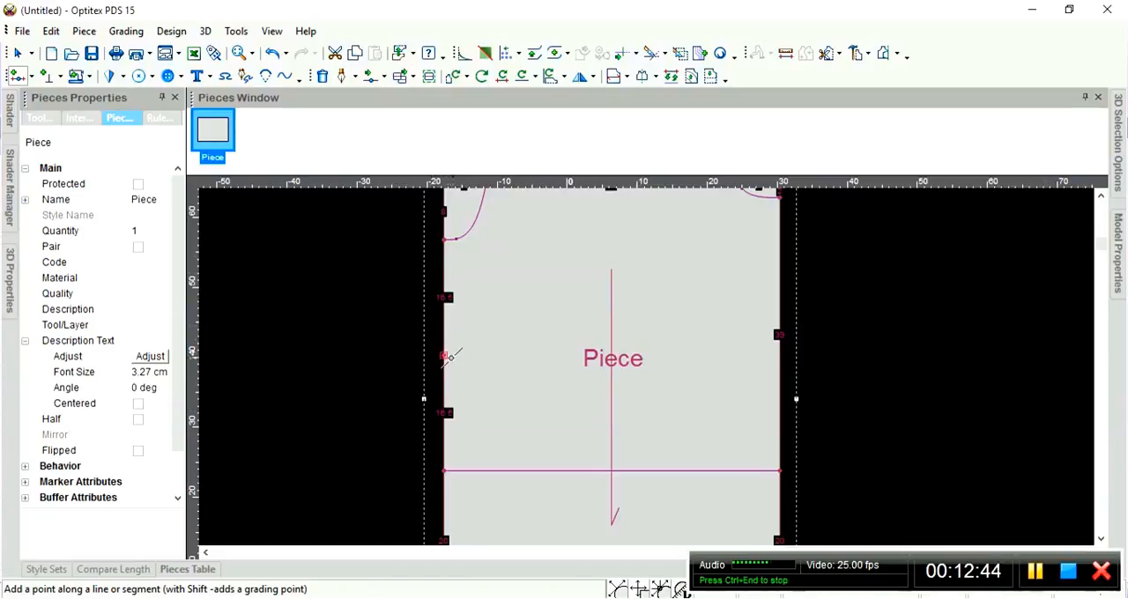
left_click(442, 355)
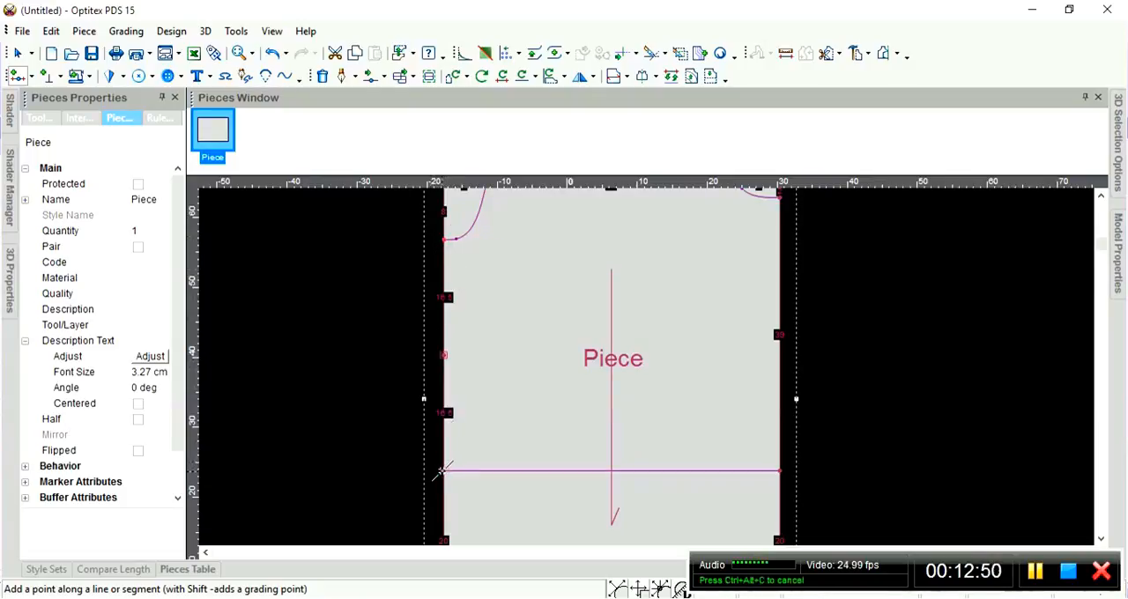
left_click(443, 355)
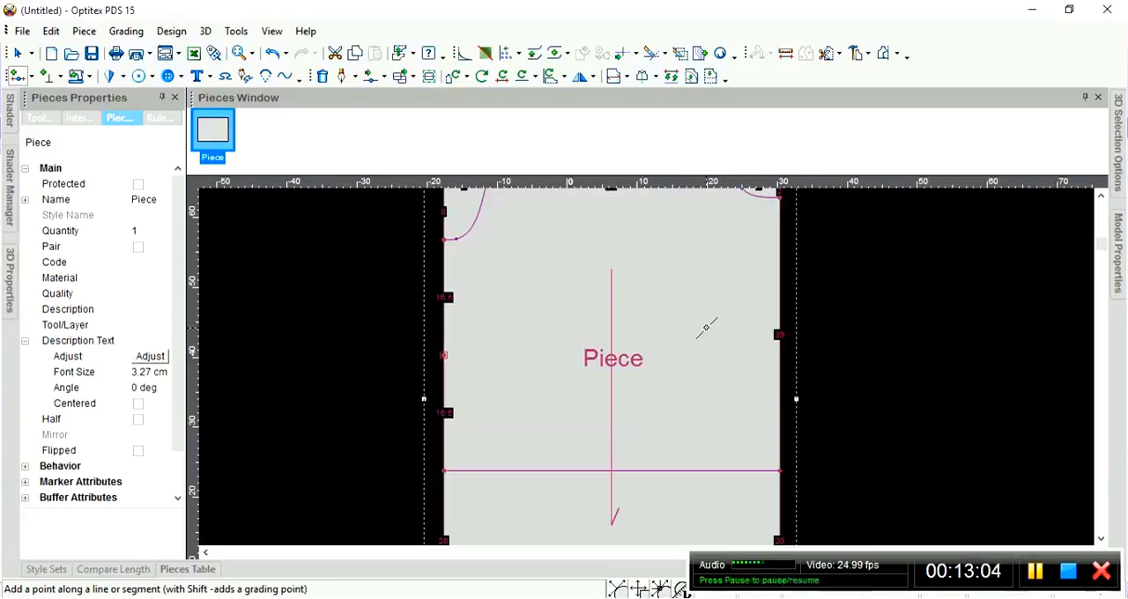
Start a draft line on the left edge 2 cm above the midpoint, adding a contour point there and firmly connecting the line to it.
key("d")
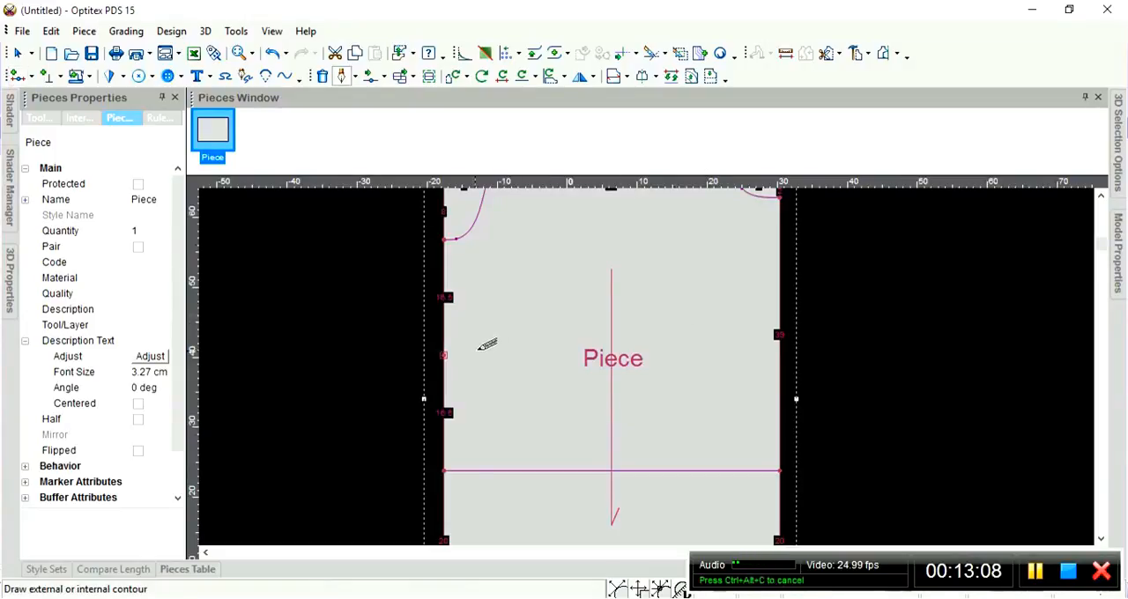
scroll(520, 352, "up", 2)
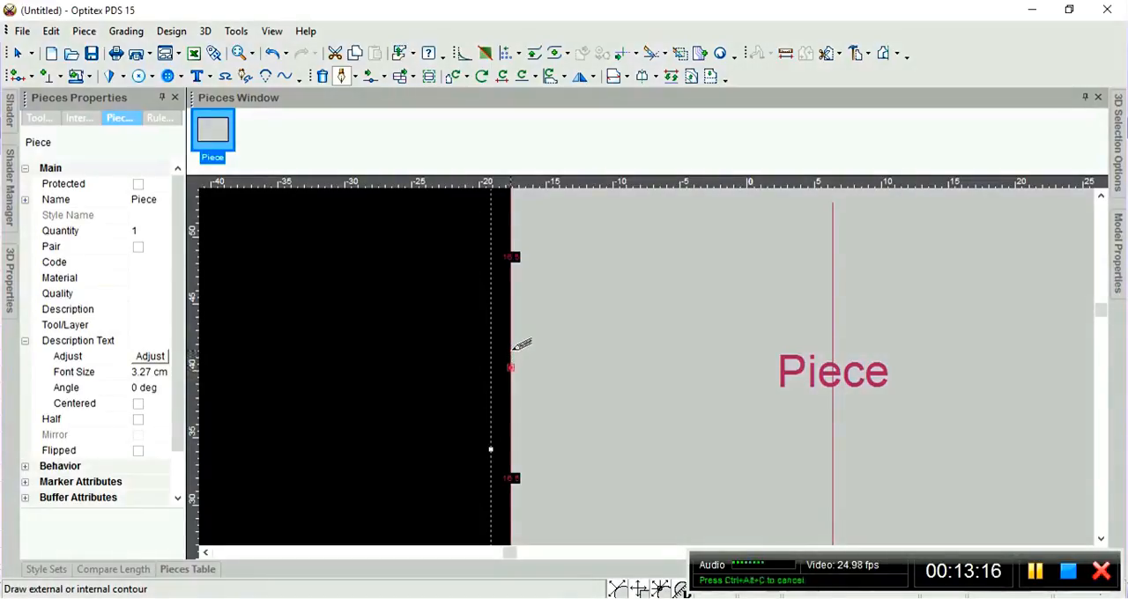
left_click(512, 350)
left_click_drag(378, 179, 308, 180)
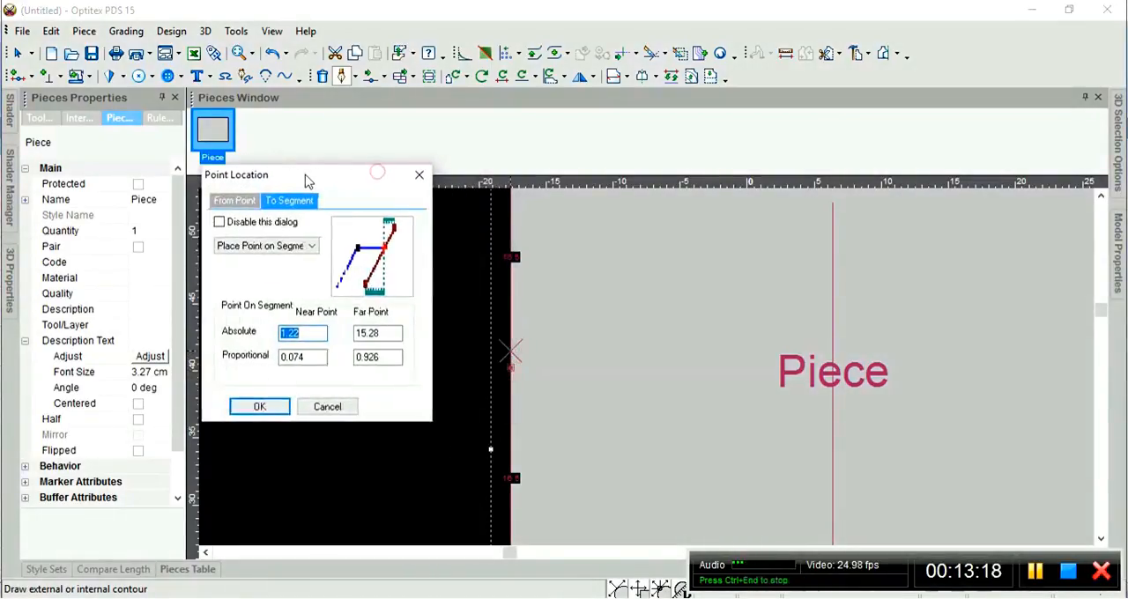
left_click(307, 333)
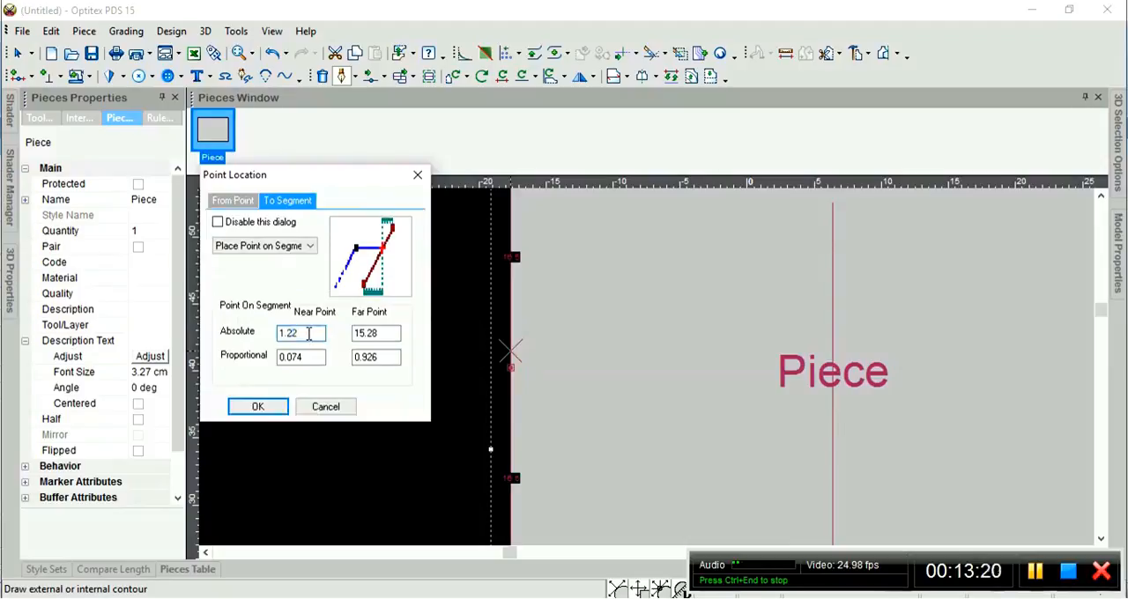
left_click(374, 331)
left_click(313, 332)
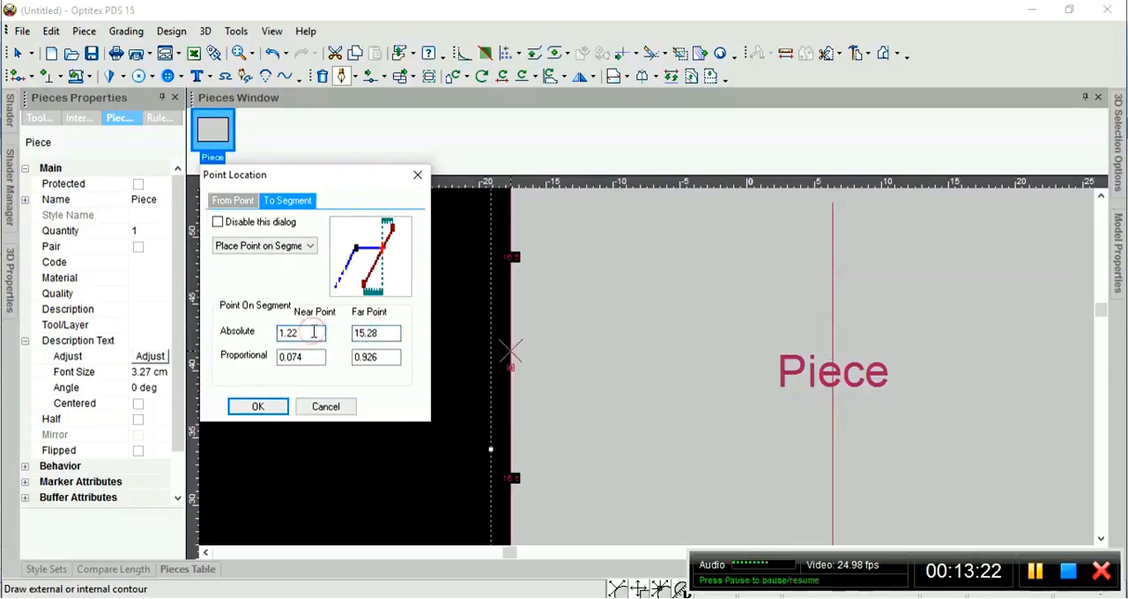
double_click(313, 332)
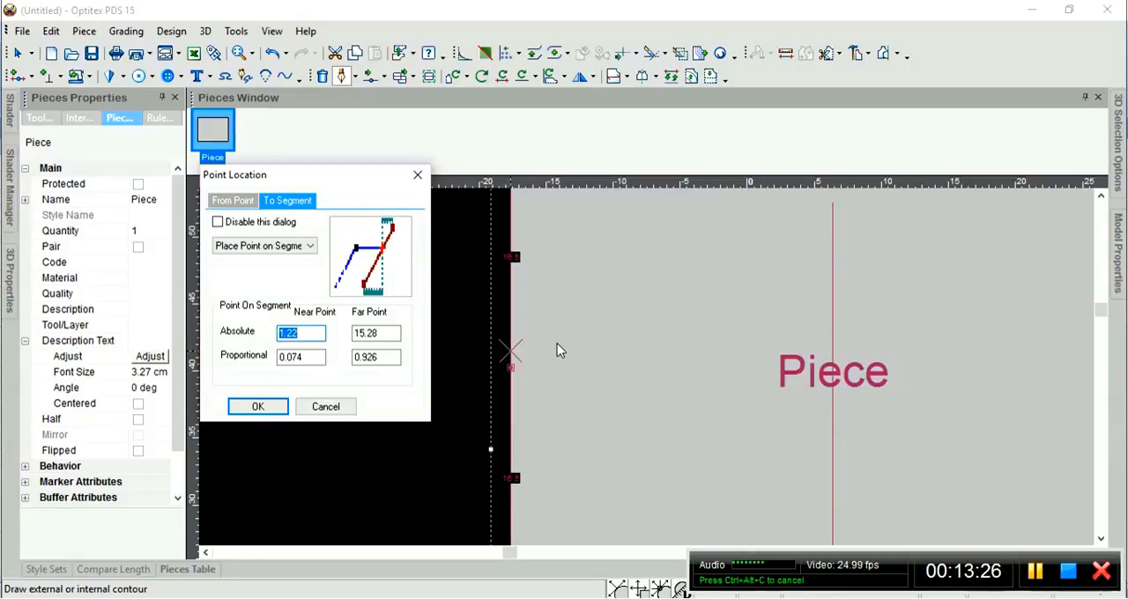
type("2")
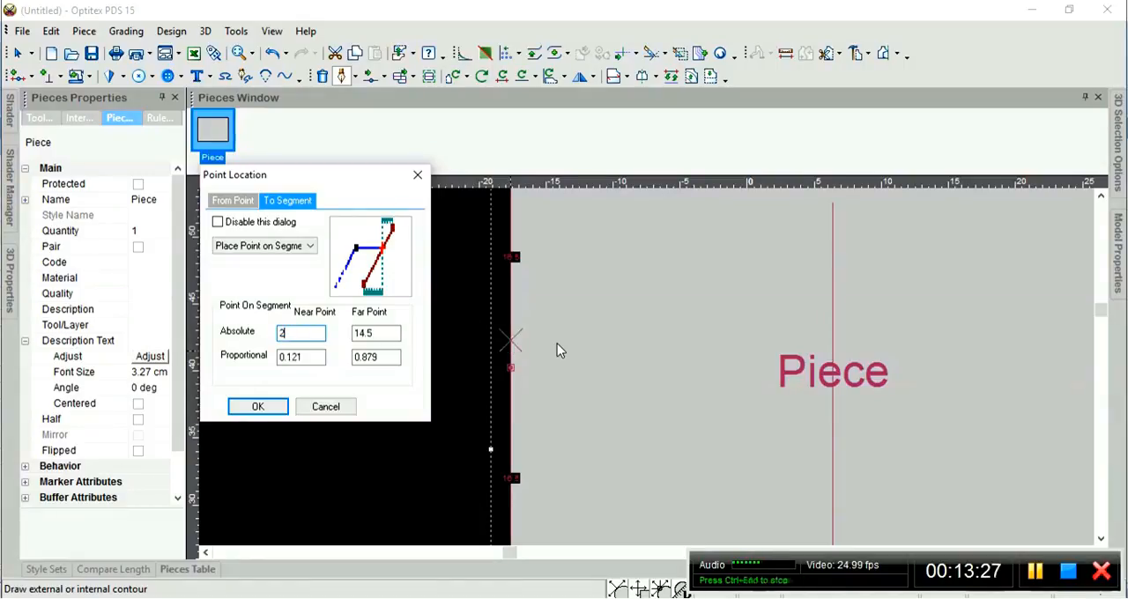
left_click(264, 409)
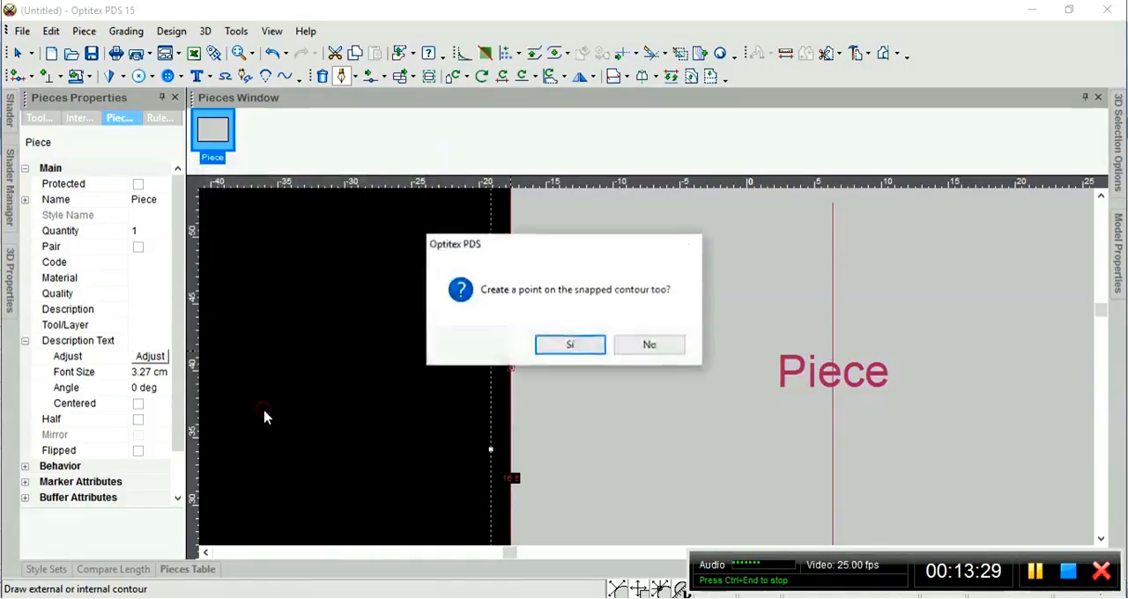
left_click(582, 349)
left_click(197, 218)
Run the draft line at 0 degrees to the right edge, add a contour point there, connect it firmly and finish the line.
scroll(659, 361, "down", 6)
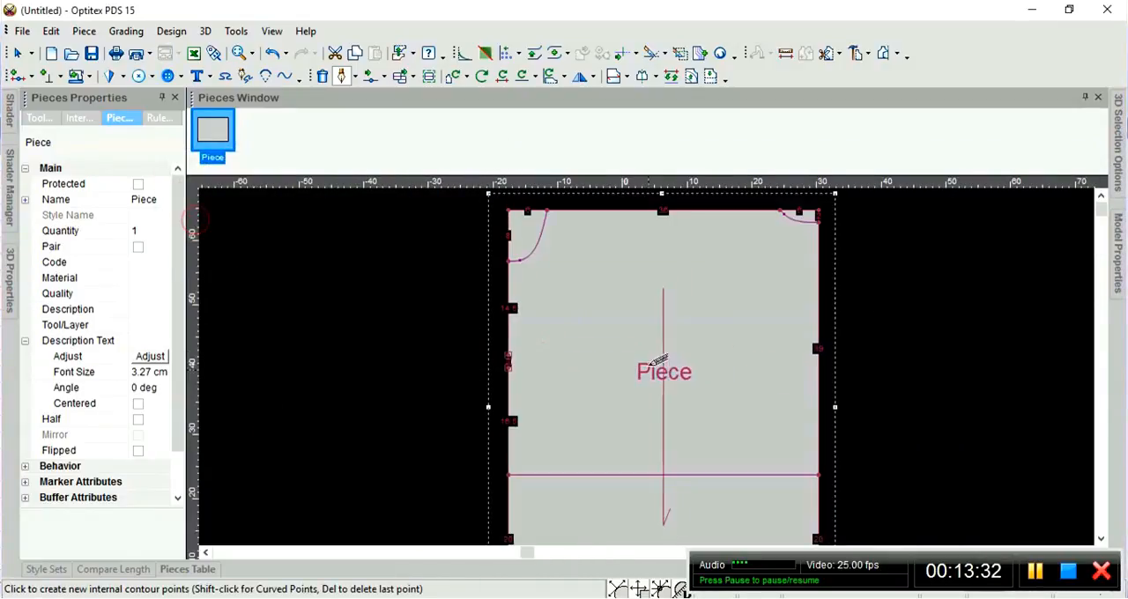
scroll(660, 373, "up", 1)
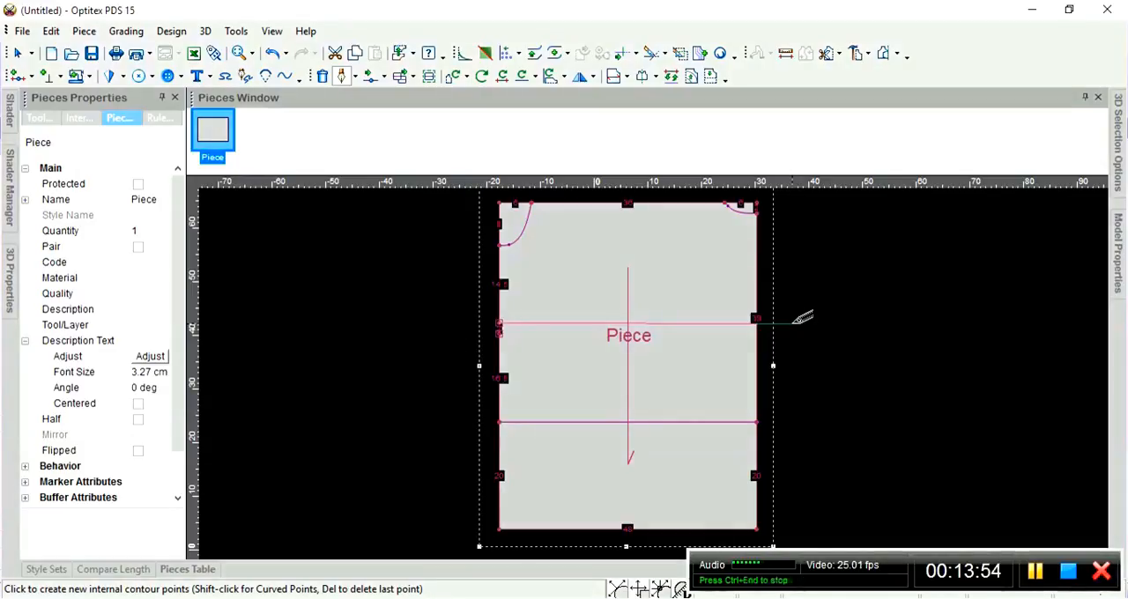
left_click(792, 324)
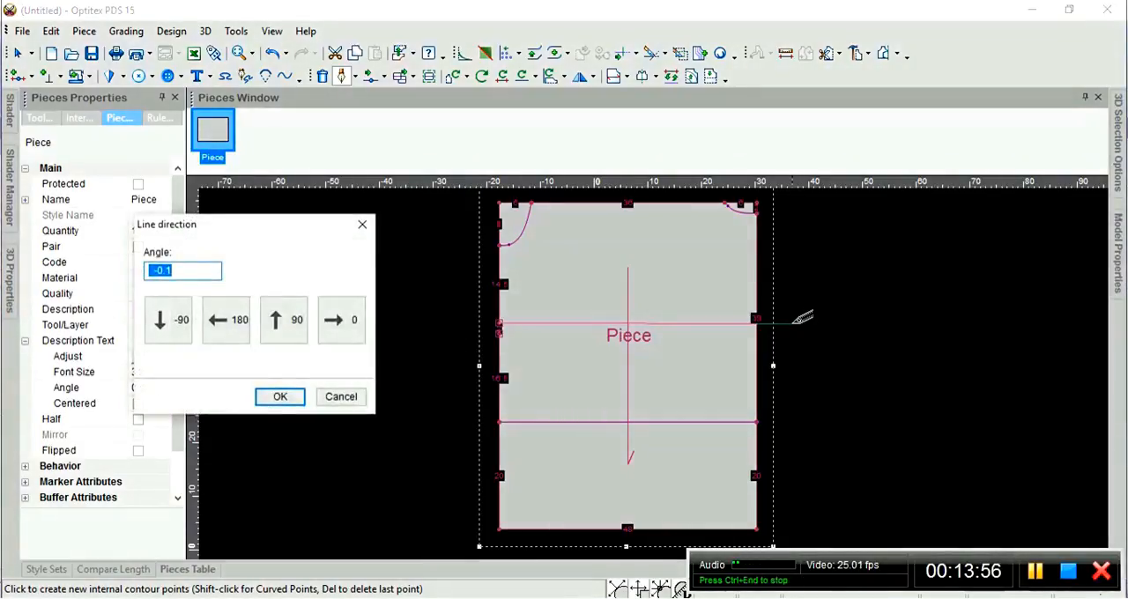
left_click_drag(183, 230, 236, 151)
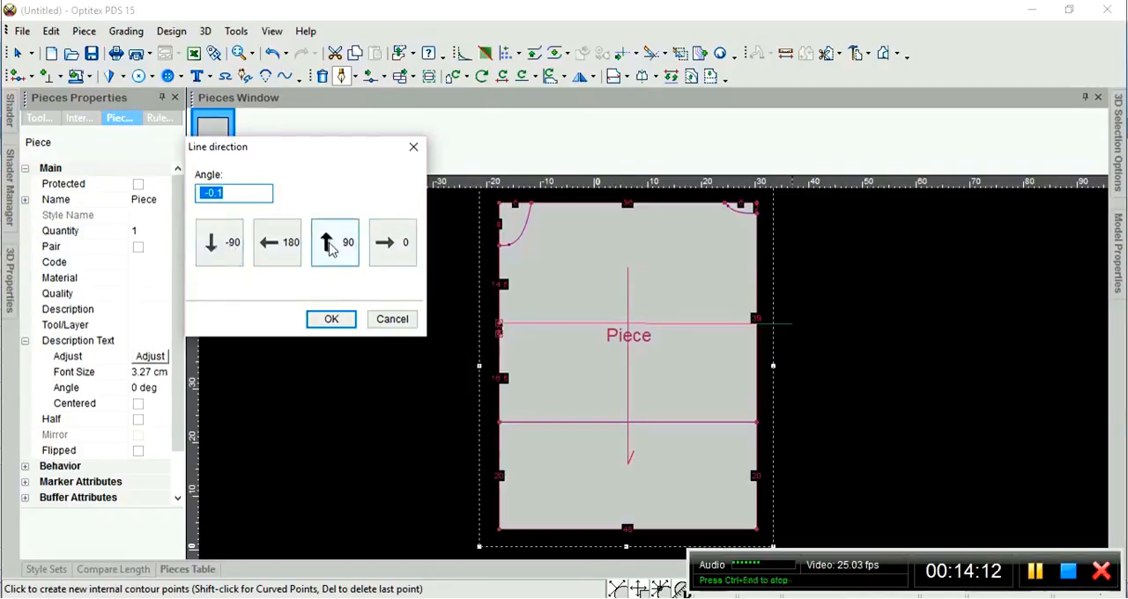
left_click(404, 249)
left_click(757, 325)
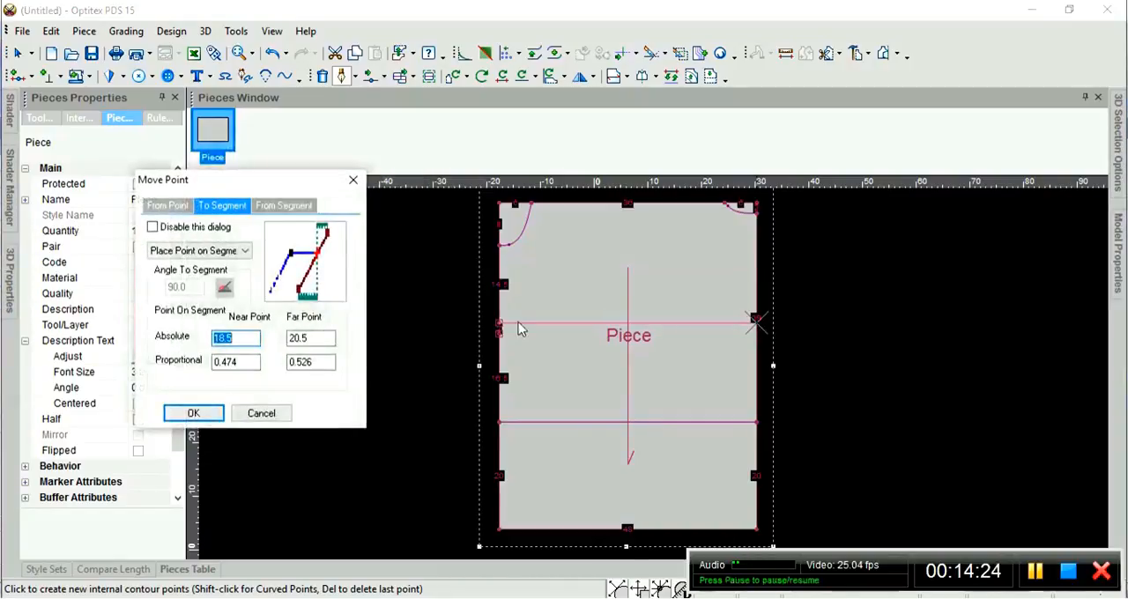
left_click(193, 414)
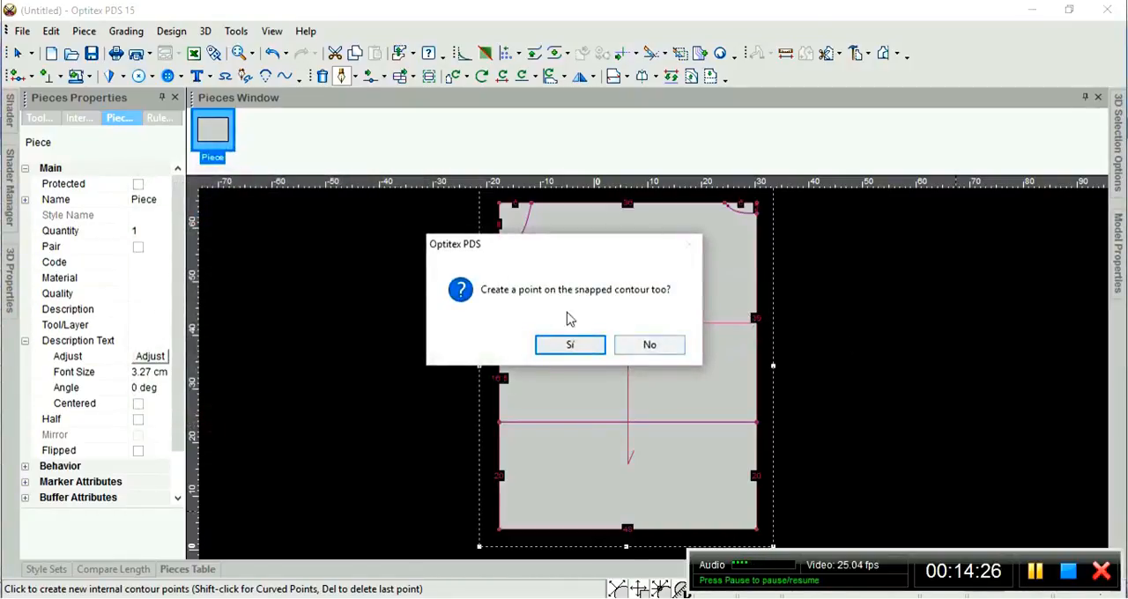
left_click_drag(548, 245, 262, 198)
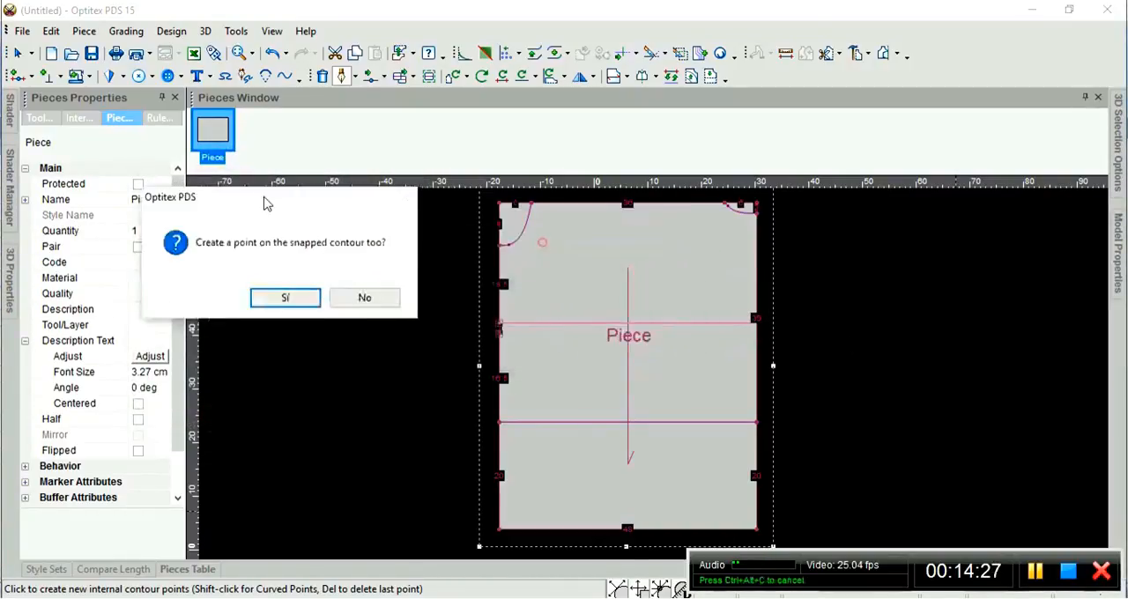
left_click(291, 301)
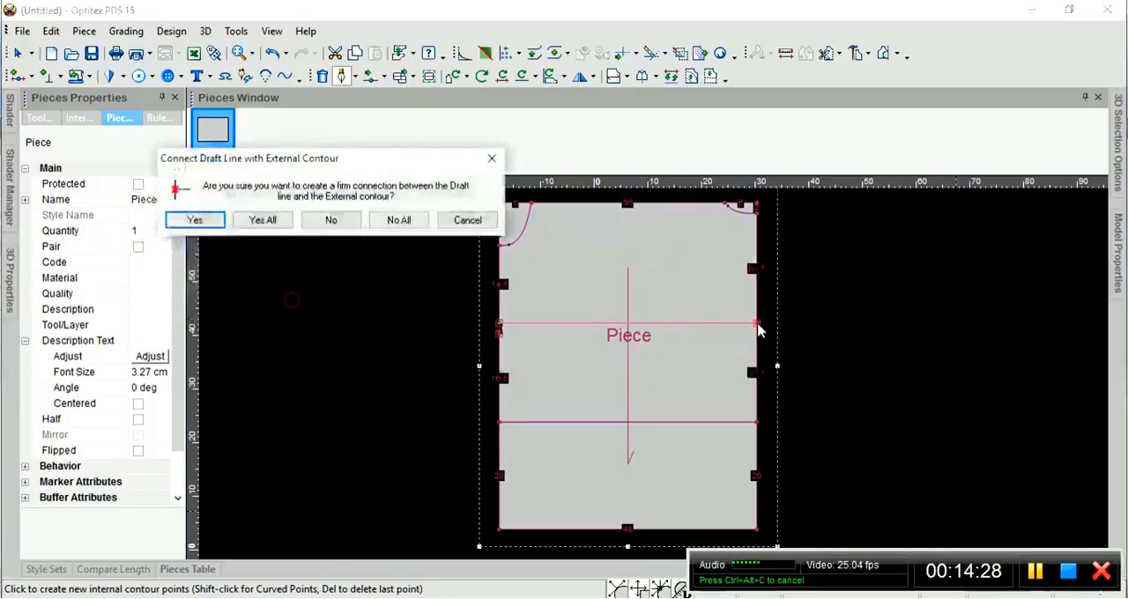
left_click(194, 219)
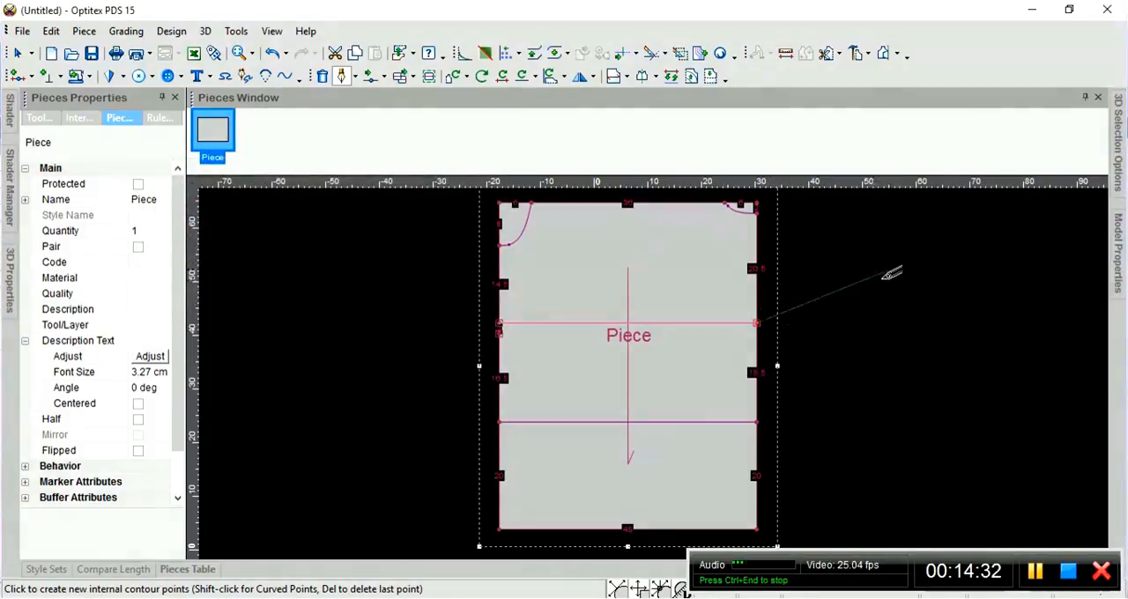
key("Escape")
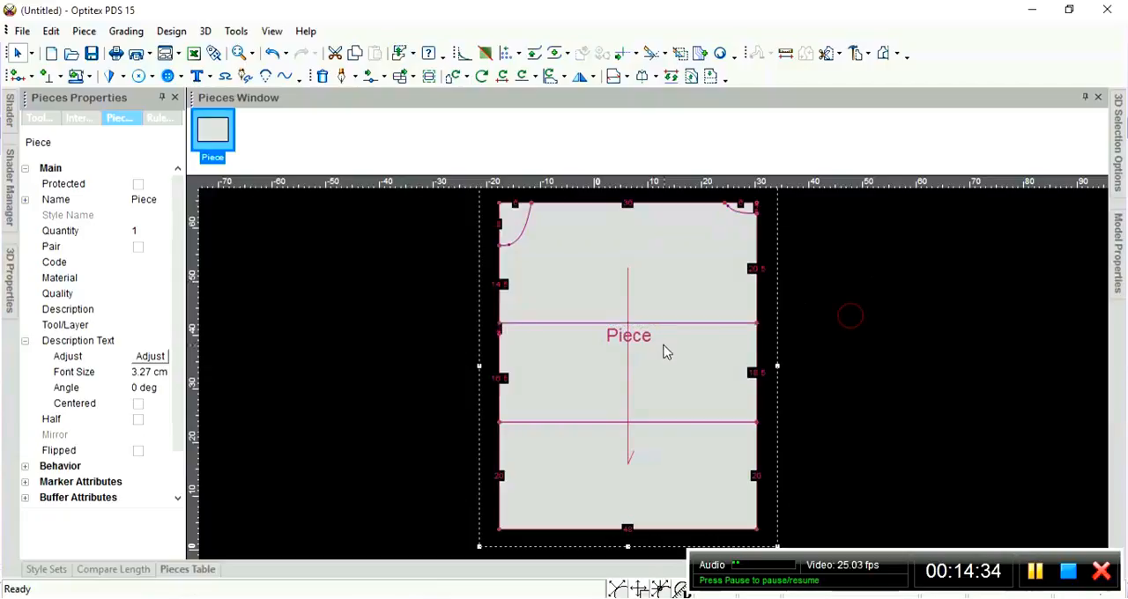
scroll(646, 374, "up", 2)
scroll(647, 369, "up", 1)
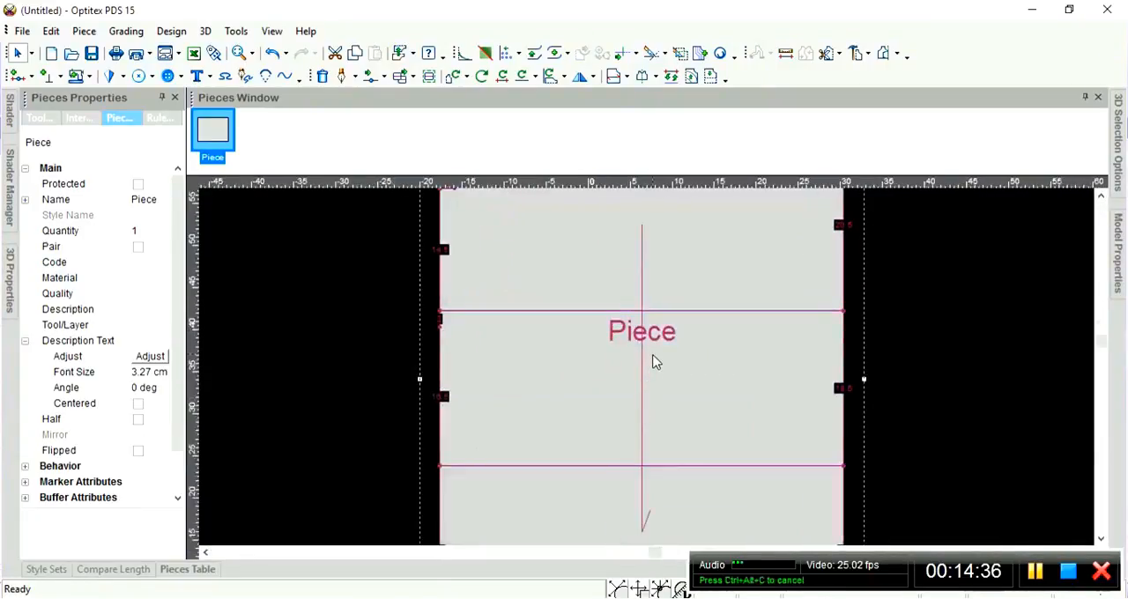
scroll(663, 359, "down", 2)
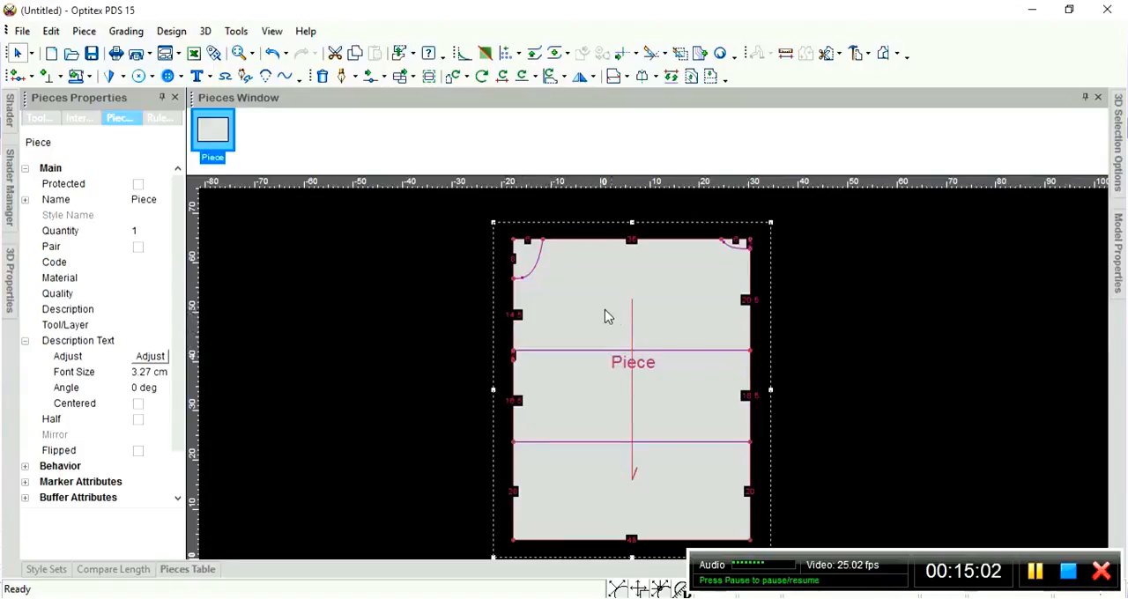
scroll(649, 373, "up", 1)
scroll(745, 394, "up", 1)
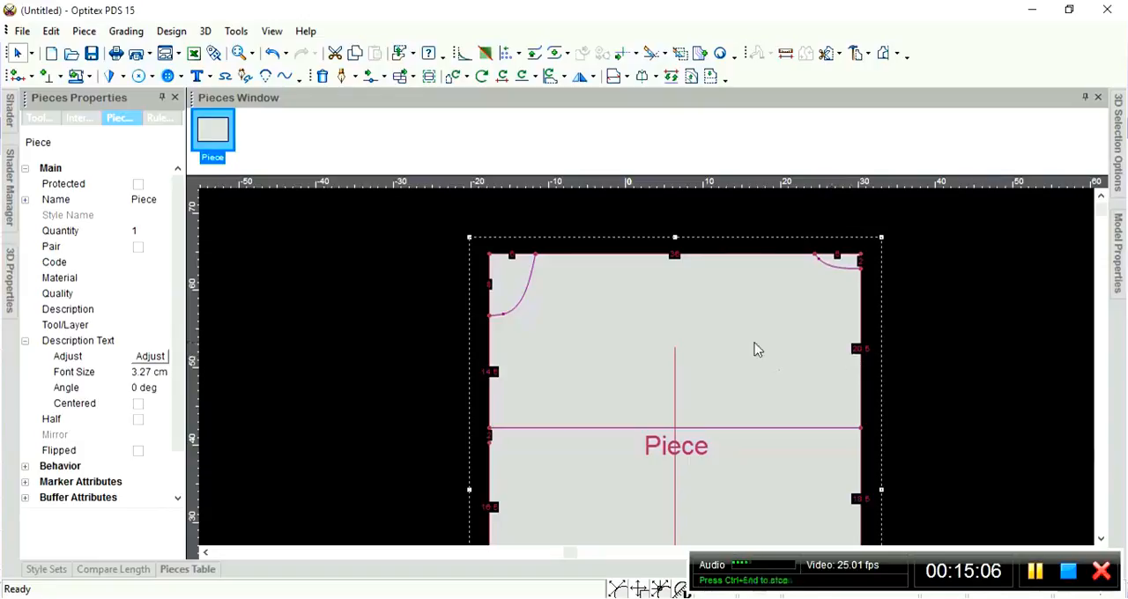
Start a second draft line at proportion 0.5 between the left curve's lower endpoint and the upper horizontal line, with a firmly connected contour point.
scroll(646, 374, "up", 1)
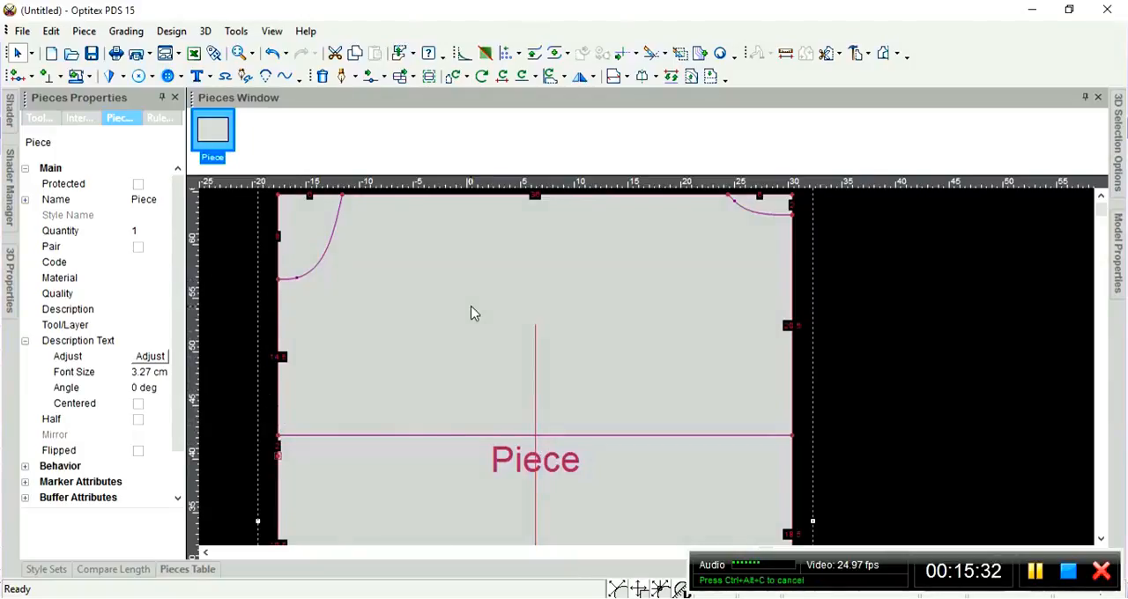
key("d")
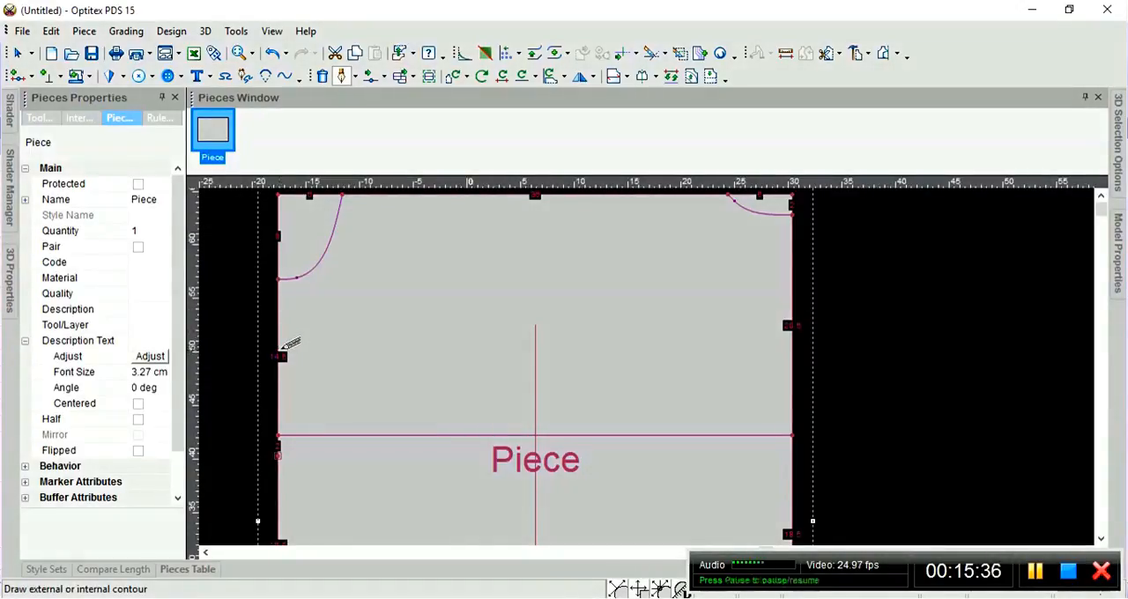
left_click(278, 349)
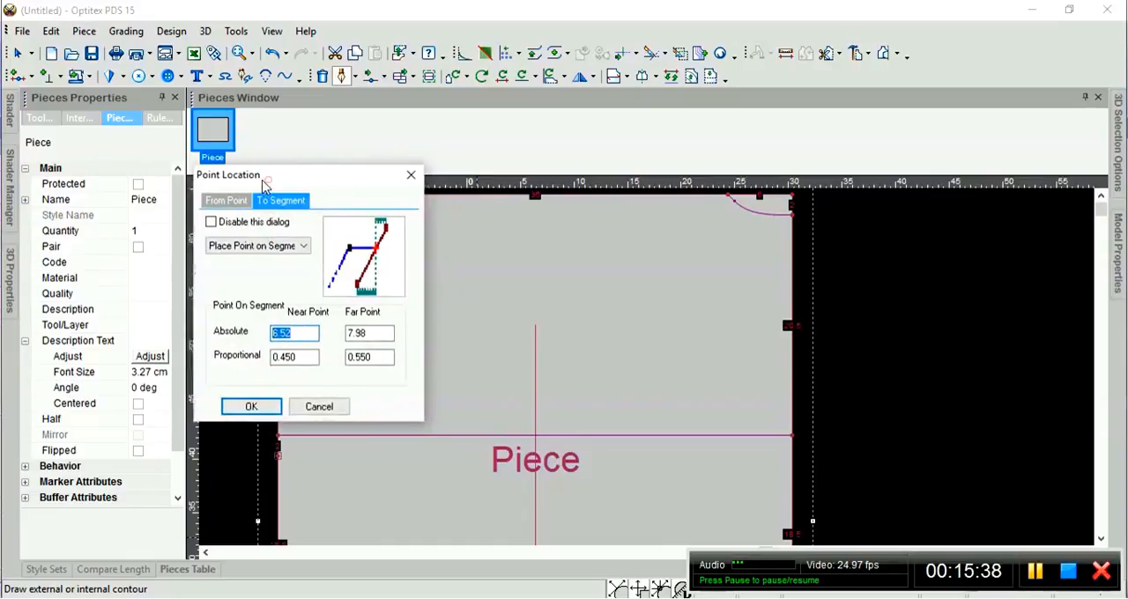
left_click_drag(264, 185, 98, 152)
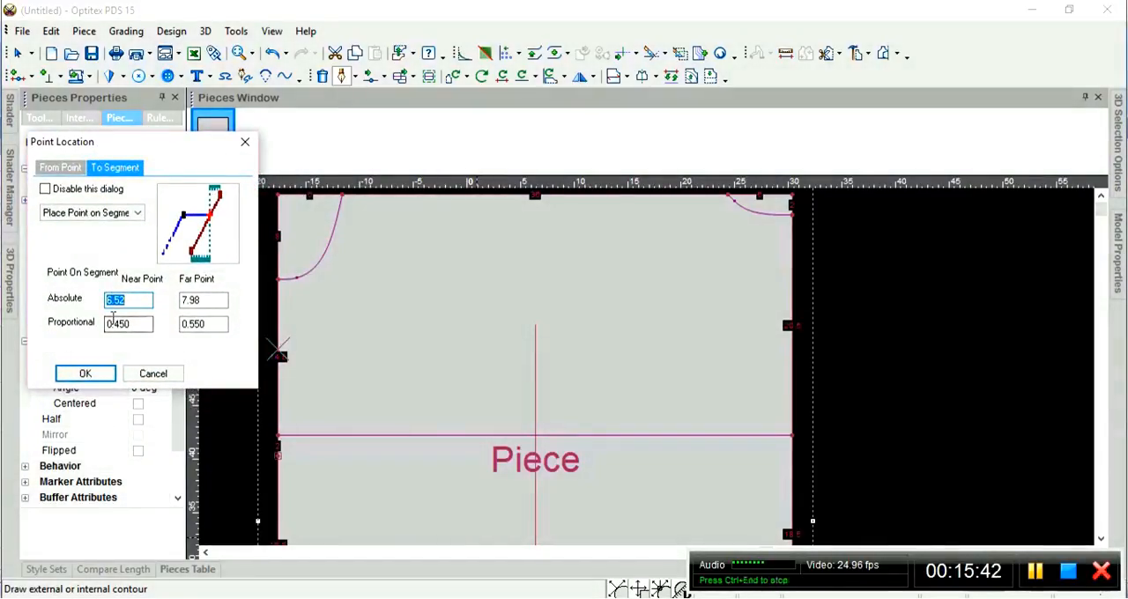
left_click(128, 324)
left_click(191, 323)
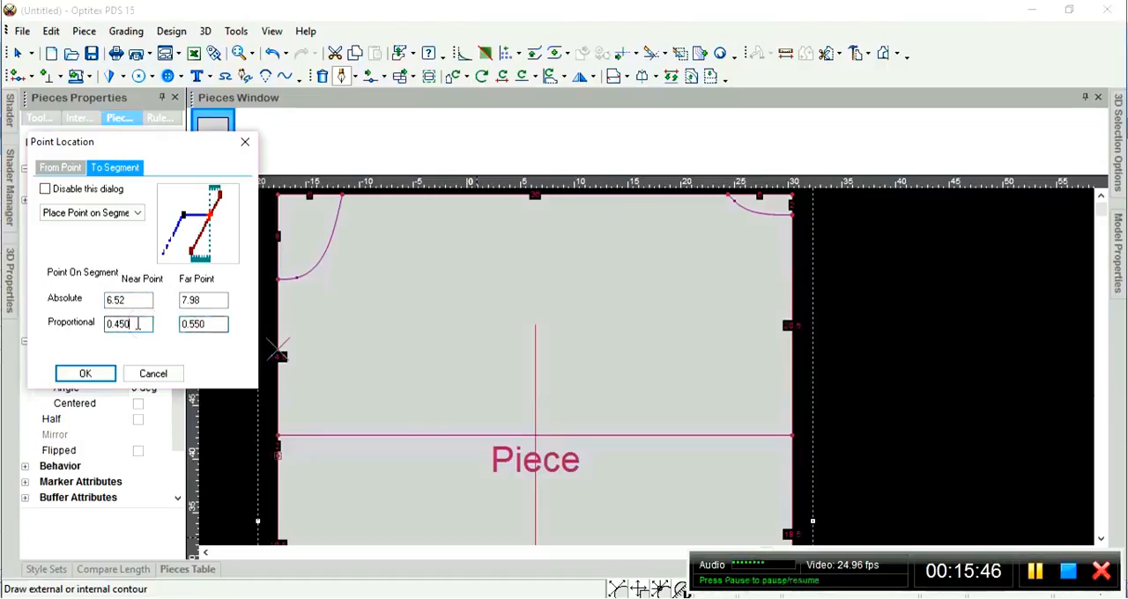
left_click_drag(140, 324, 46, 323)
type("0.5")
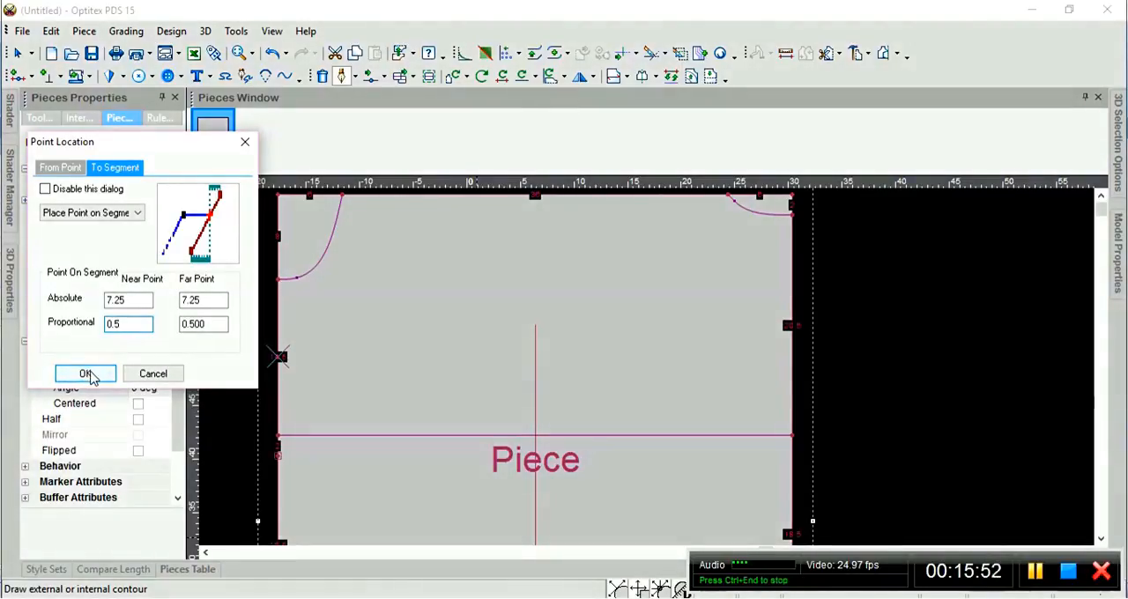
left_click(85, 374)
left_click(568, 344)
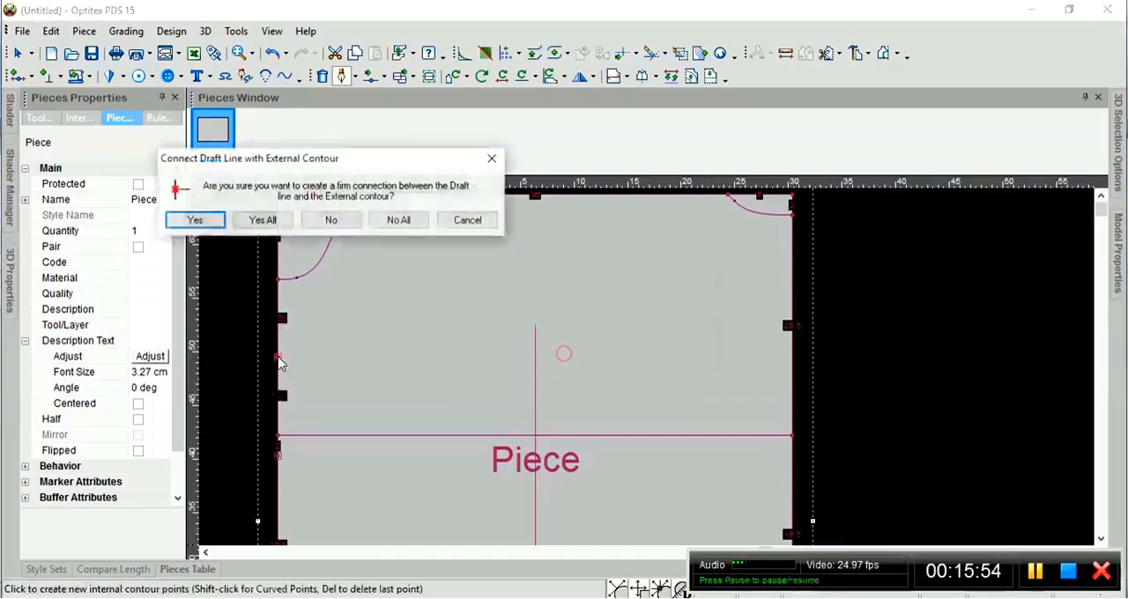
left_click(216, 222)
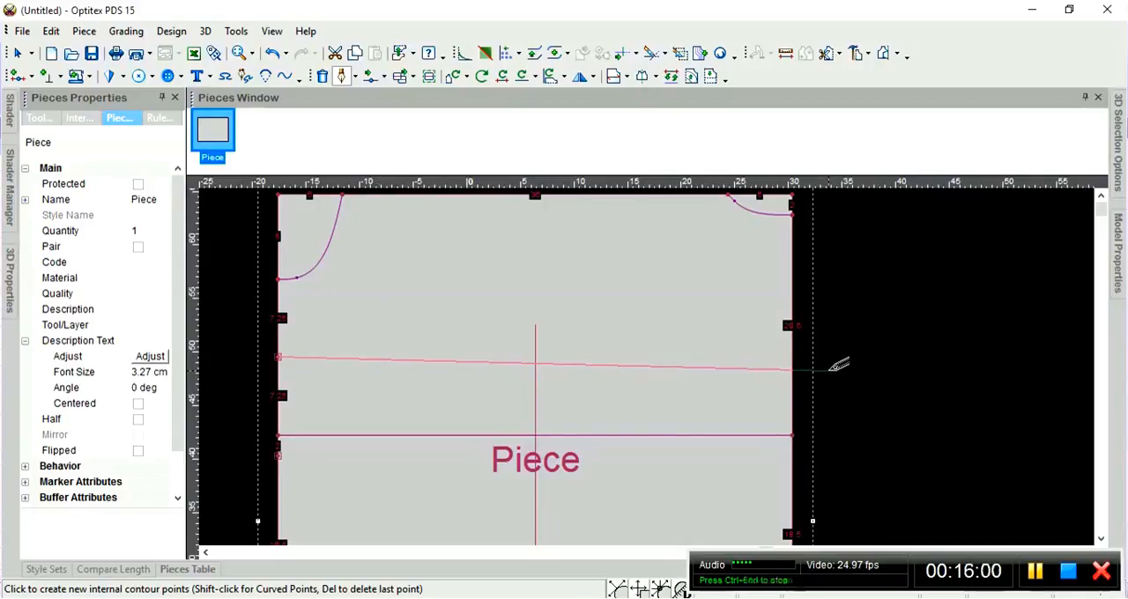
Extend this draft line at 0 degrees to the right edge, adding a firmly connected contour point, and finish it.
left_click(829, 370)
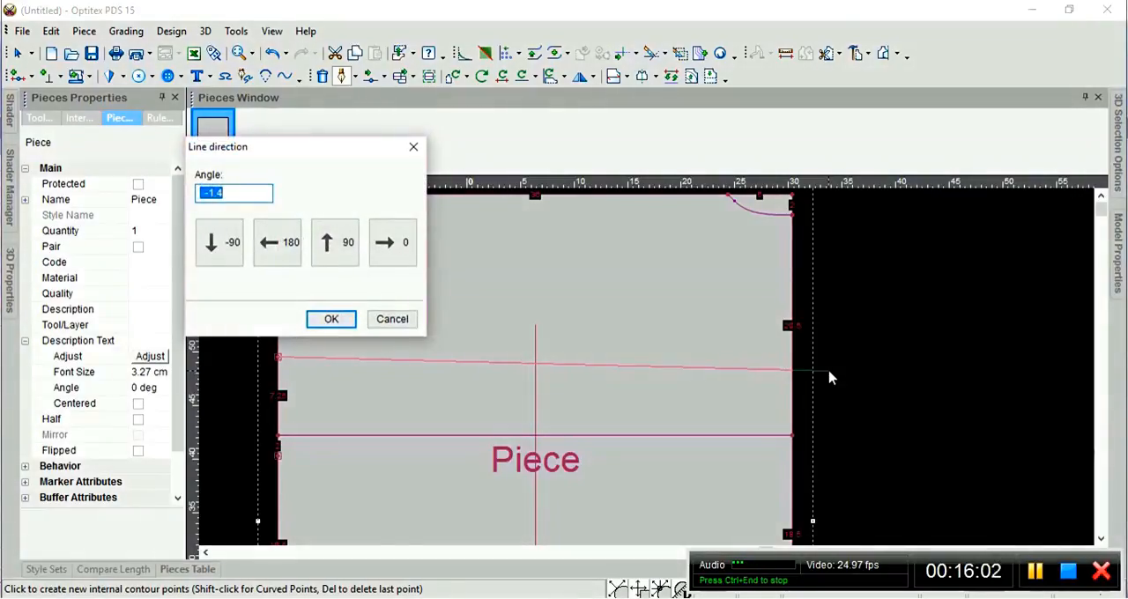
left_click(396, 250)
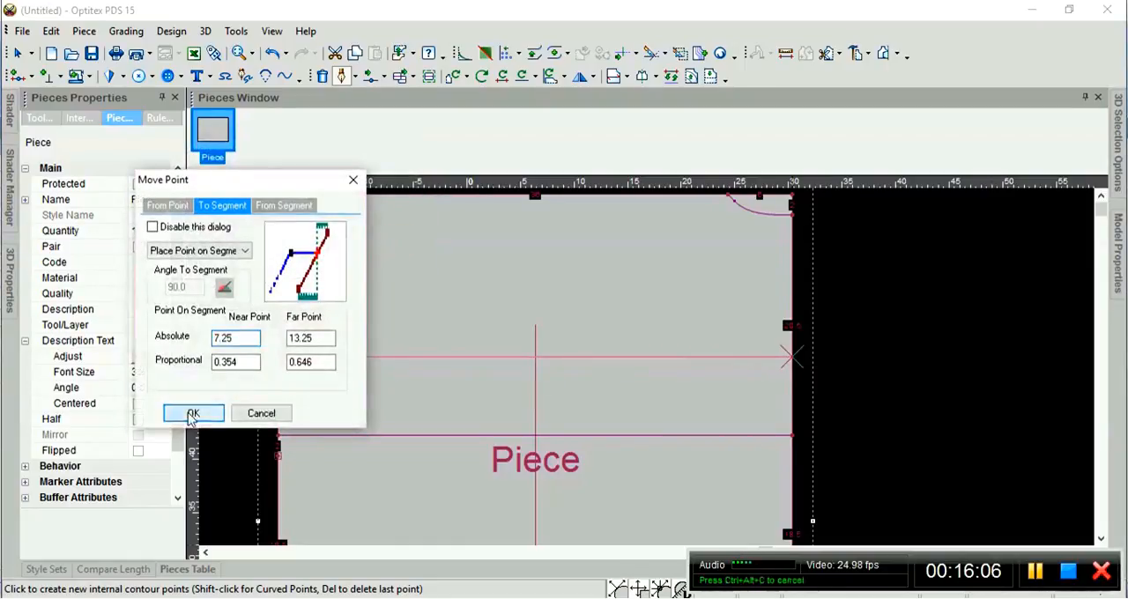
left_click(193, 413)
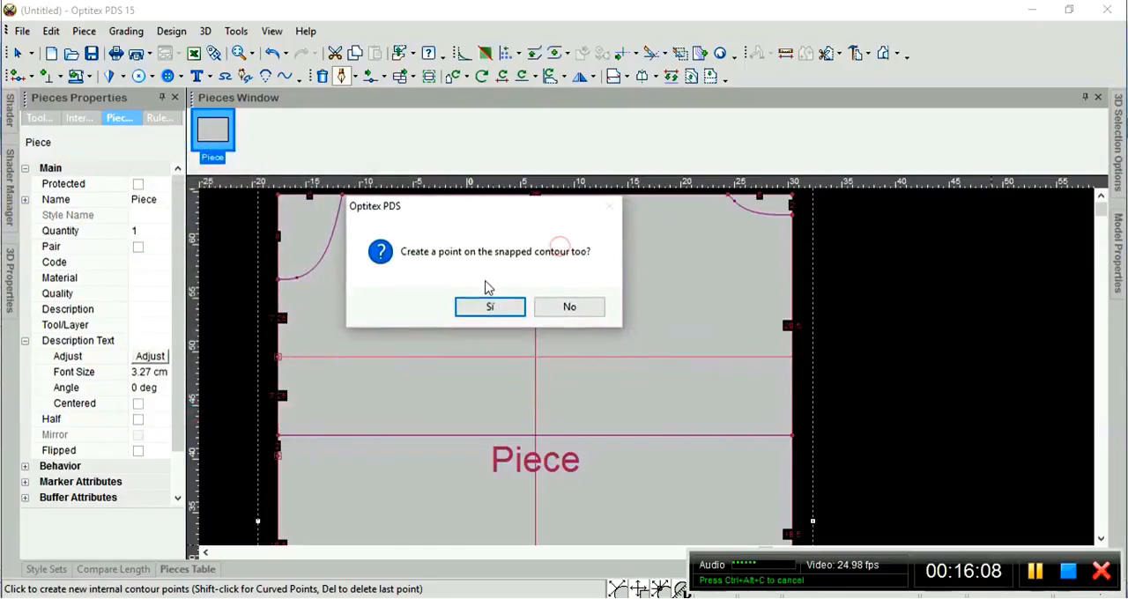
left_click(490, 305)
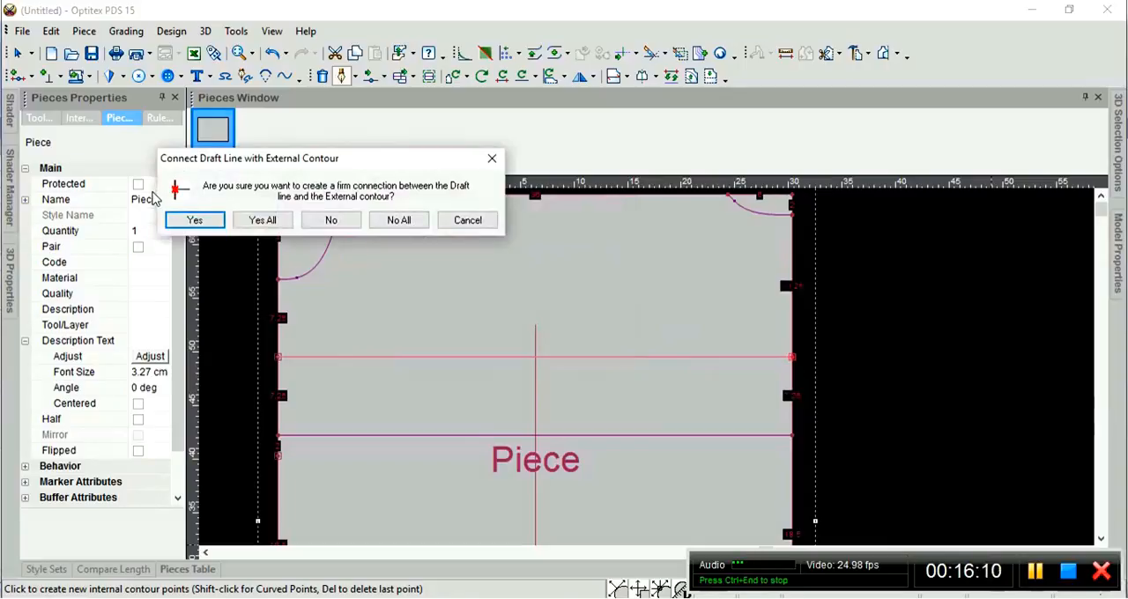
left_click(187, 221)
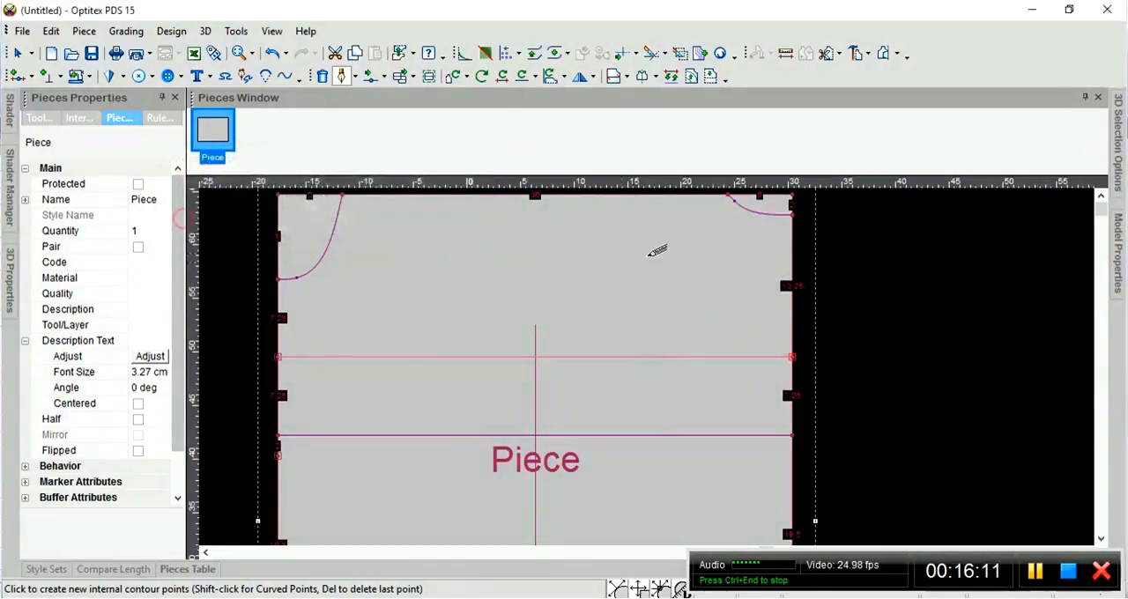
right_click(865, 326)
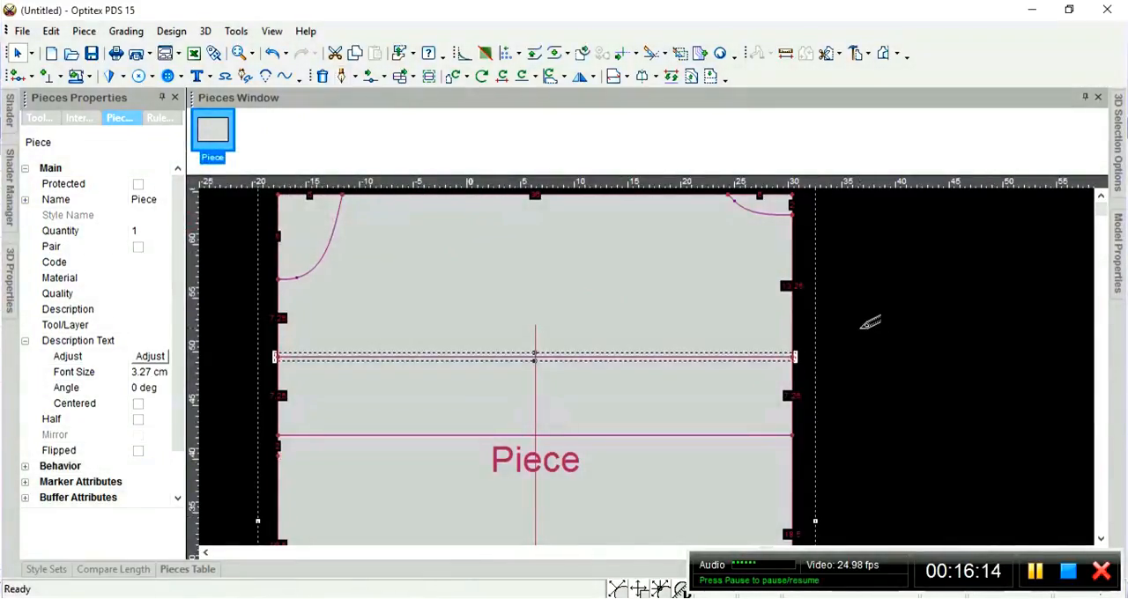
Deselect the draft line and examine the horizontal draft lines and curved upper corners across the piece.
left_click(859, 327)
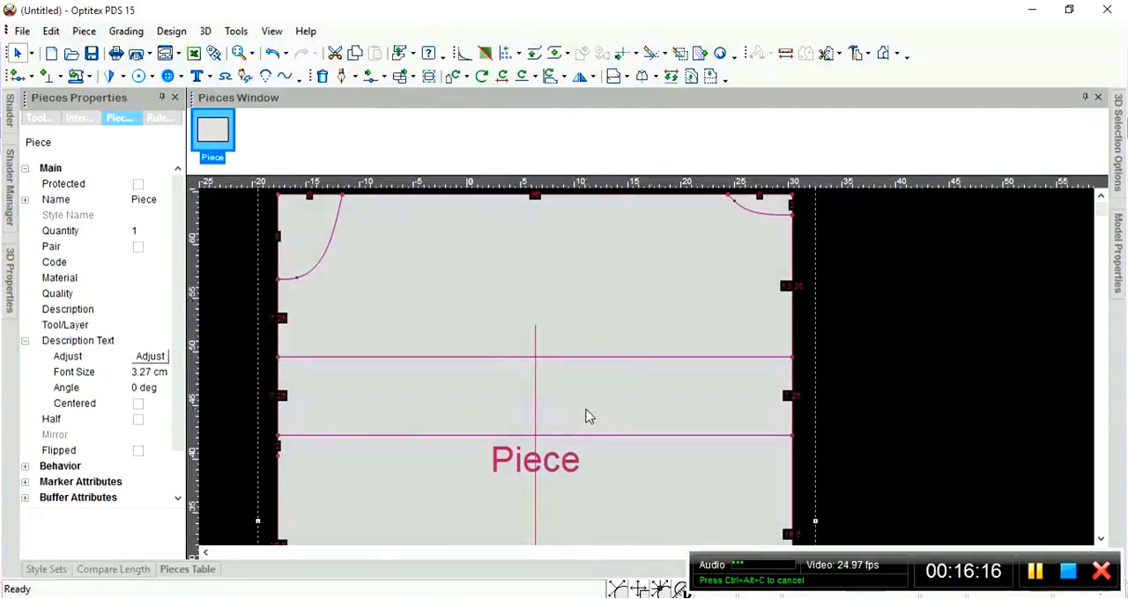
scroll(649, 370, "down", 4)
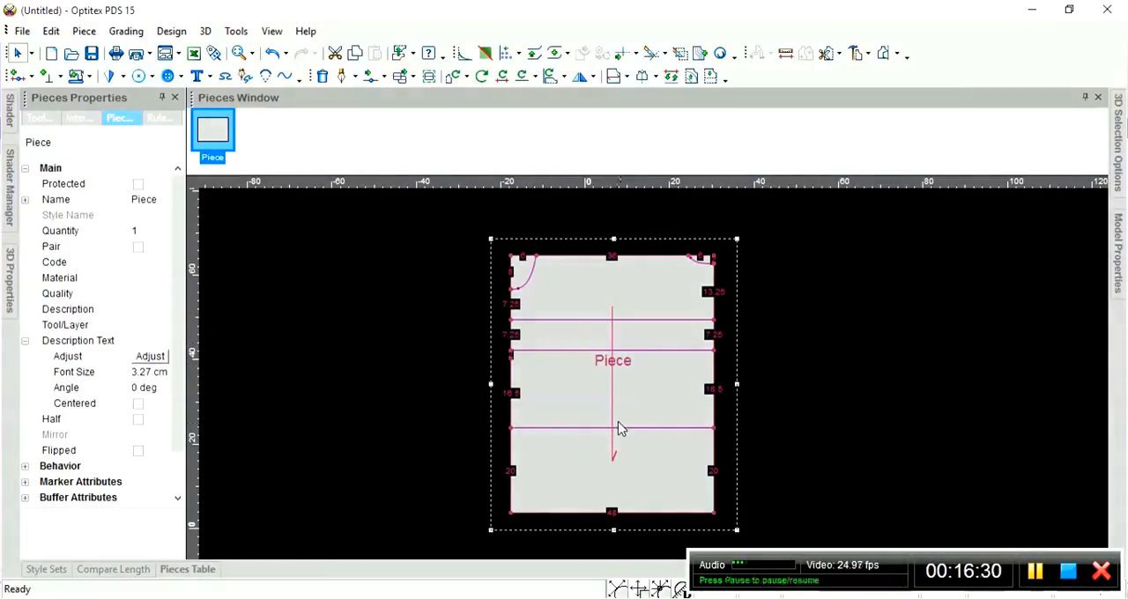
scroll(669, 385, "up", 1)
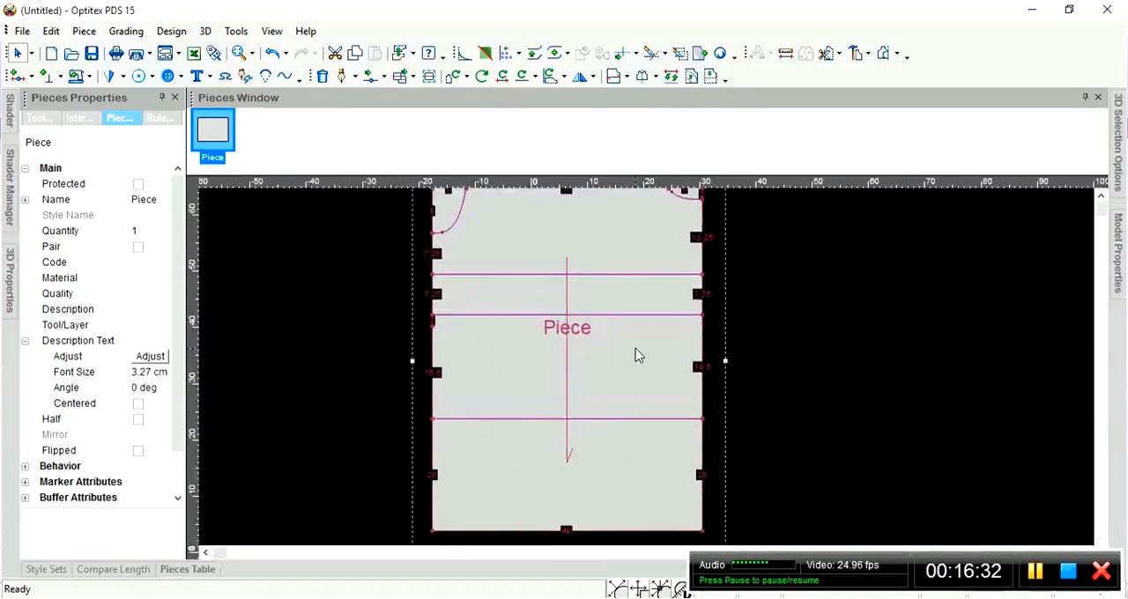
scroll(636, 348, "down", 1)
scroll(653, 369, "up", 1)
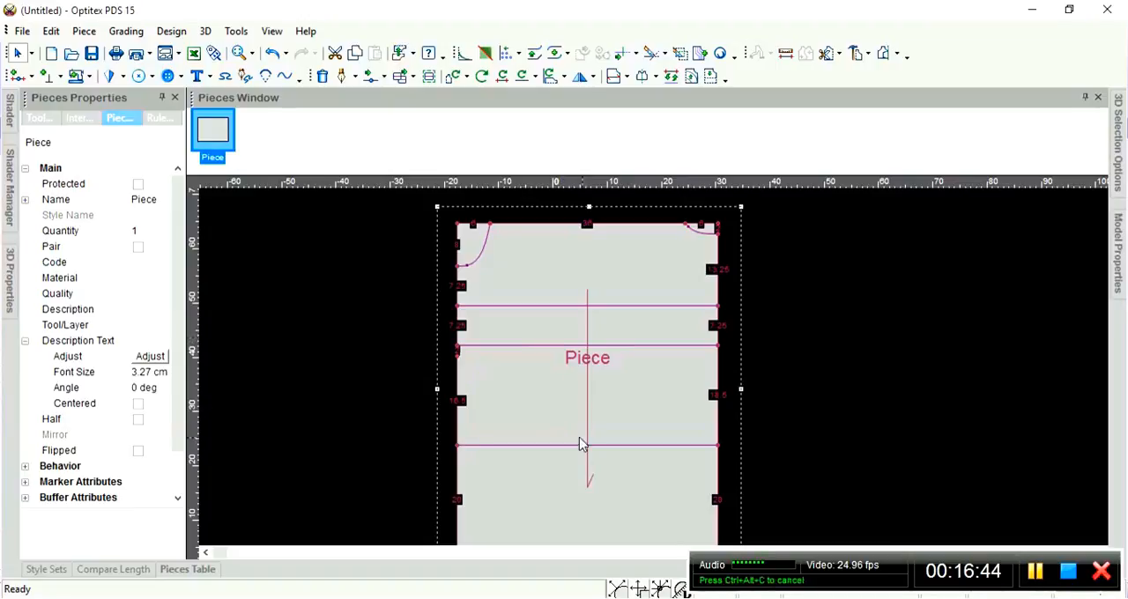
scroll(657, 380, "down", 1)
scroll(656, 380, "down", 1)
scroll(655, 379, "up", 3)
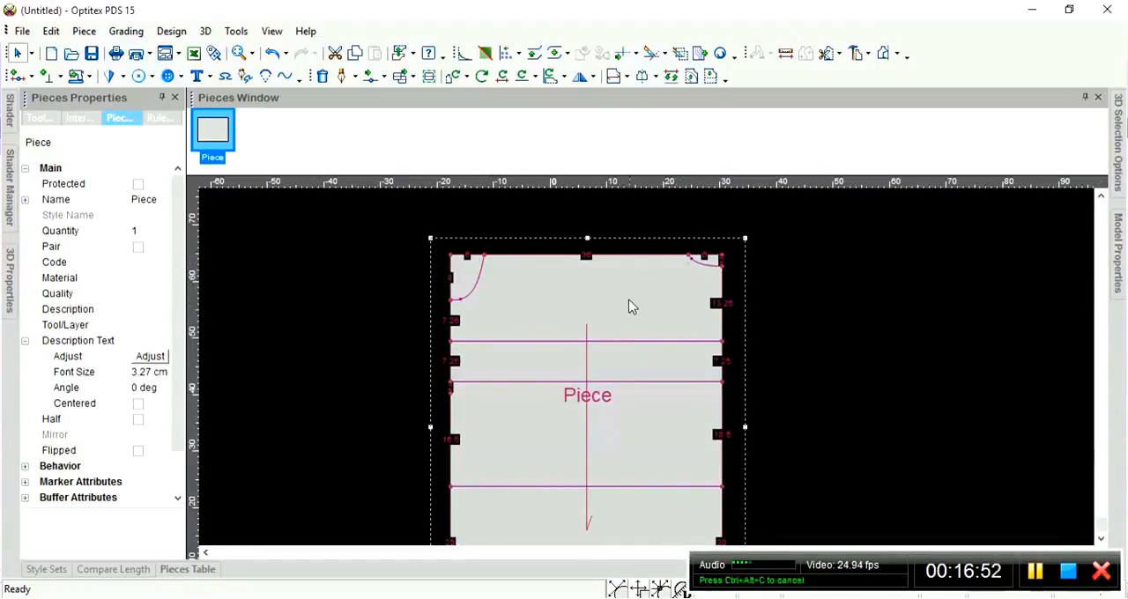
scroll(647, 366, "up", 3)
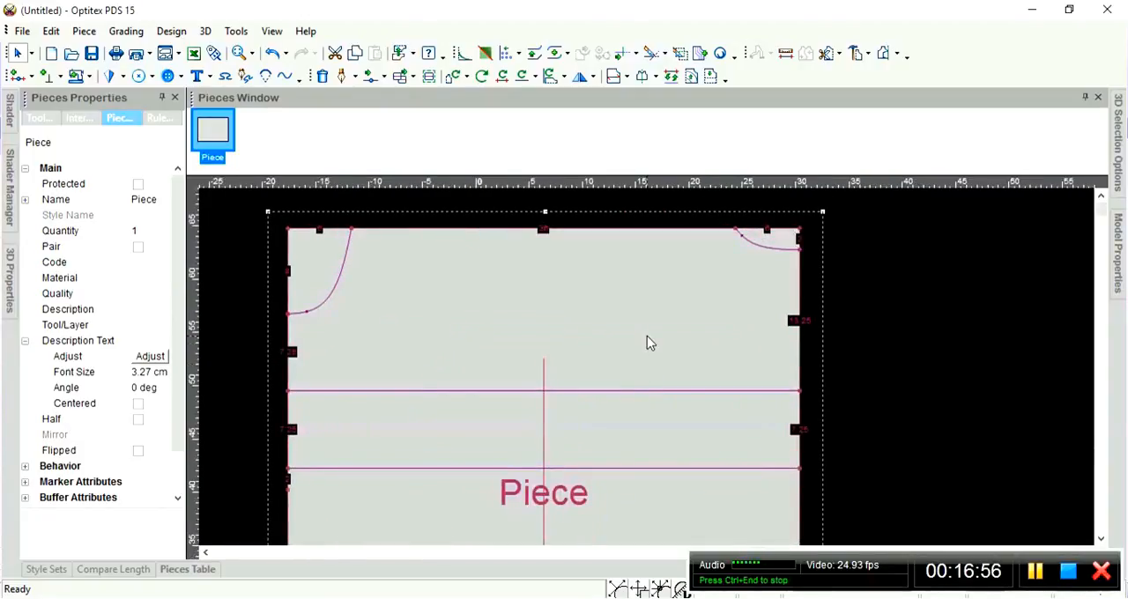
scroll(646, 374, "down", 1)
scroll(647, 376, "up", 1)
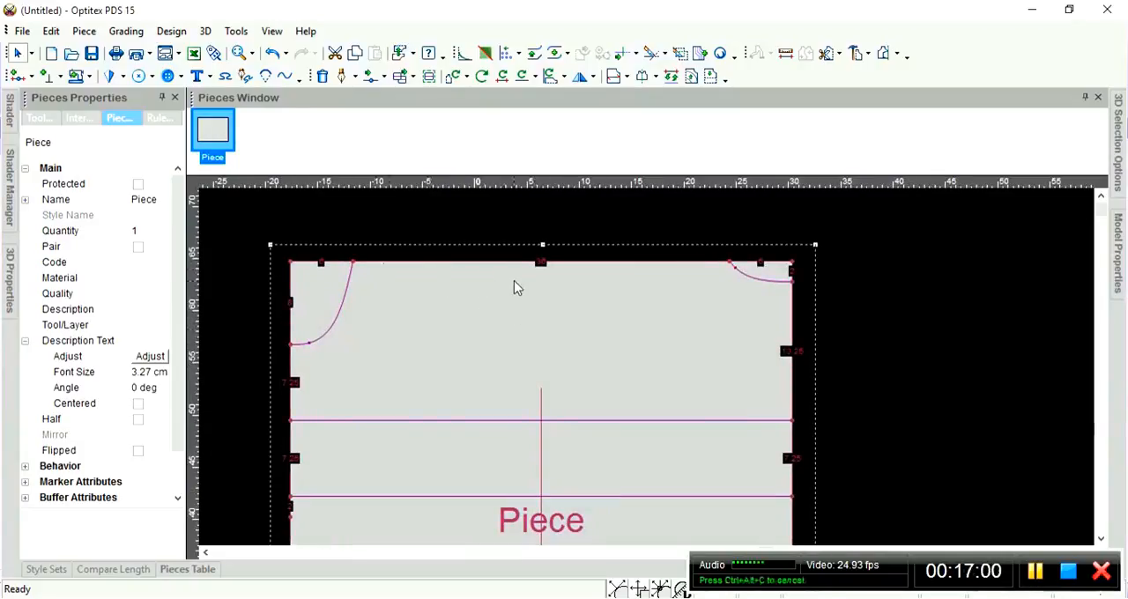
Move the whole piece about 3 cm right and 1 cm up in the working area.
left_click_drag(504, 319, 532, 306)
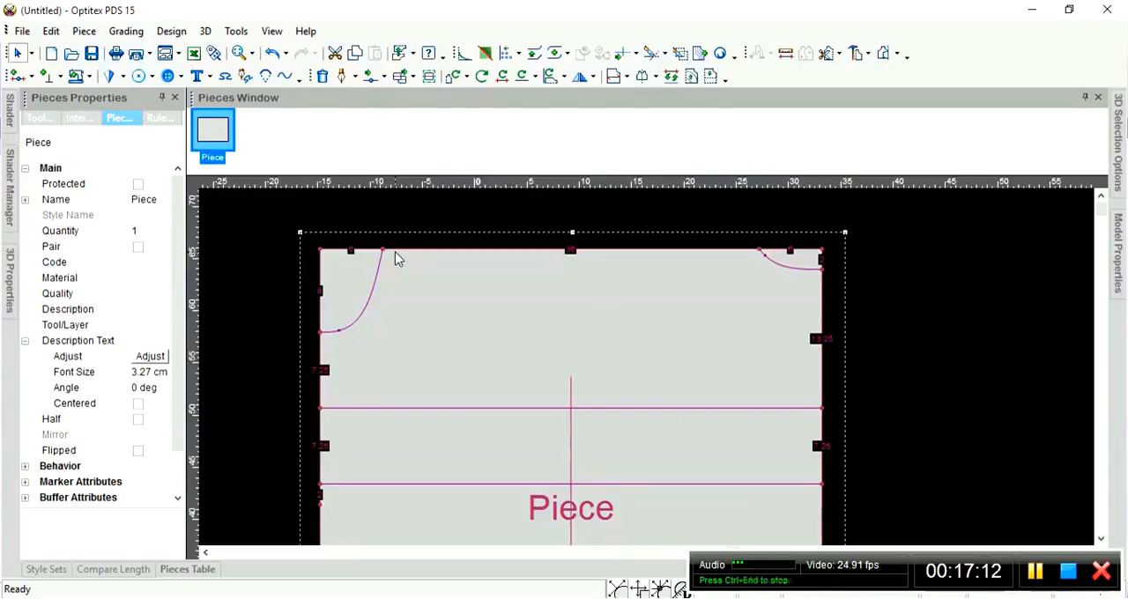
key("d")
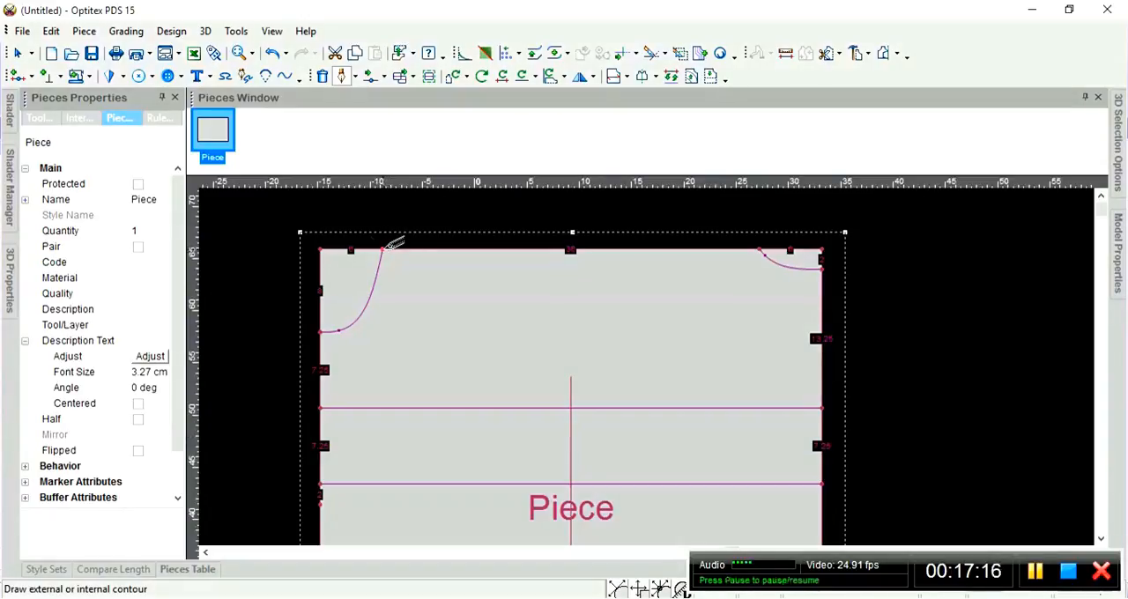
left_click(382, 250)
left_click(88, 375)
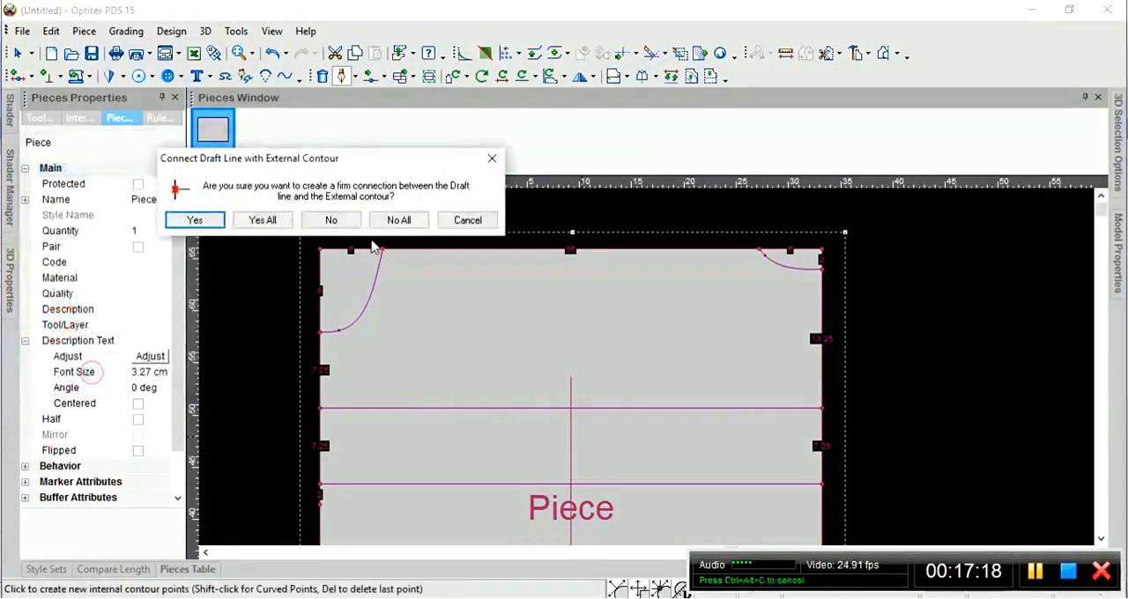
left_click(192, 220)
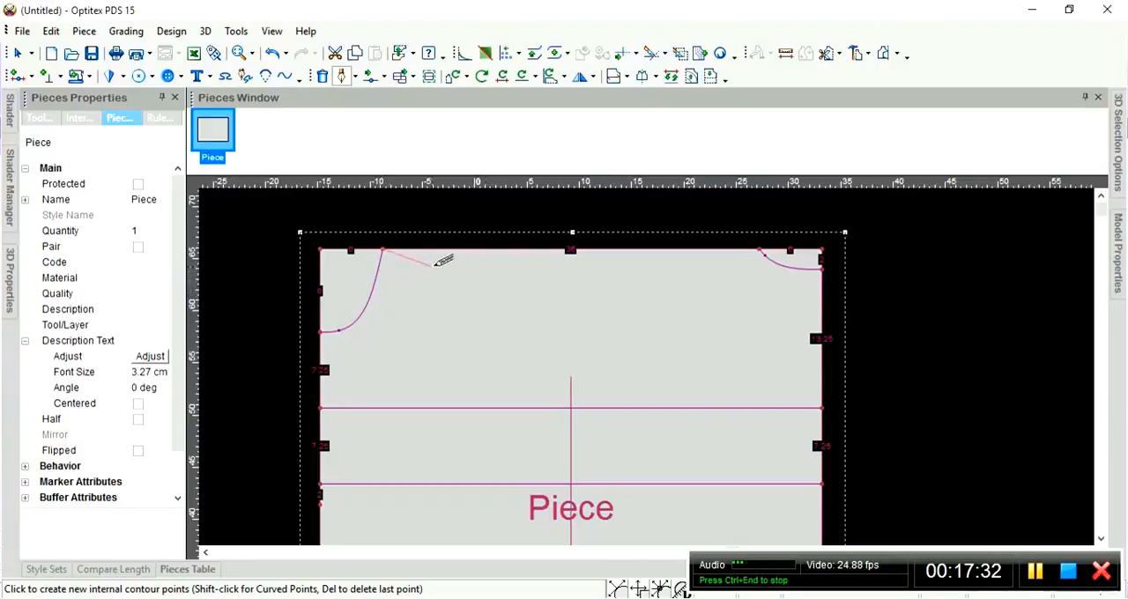
right_click(491, 289)
left_click_drag(276, 191, 195, 104)
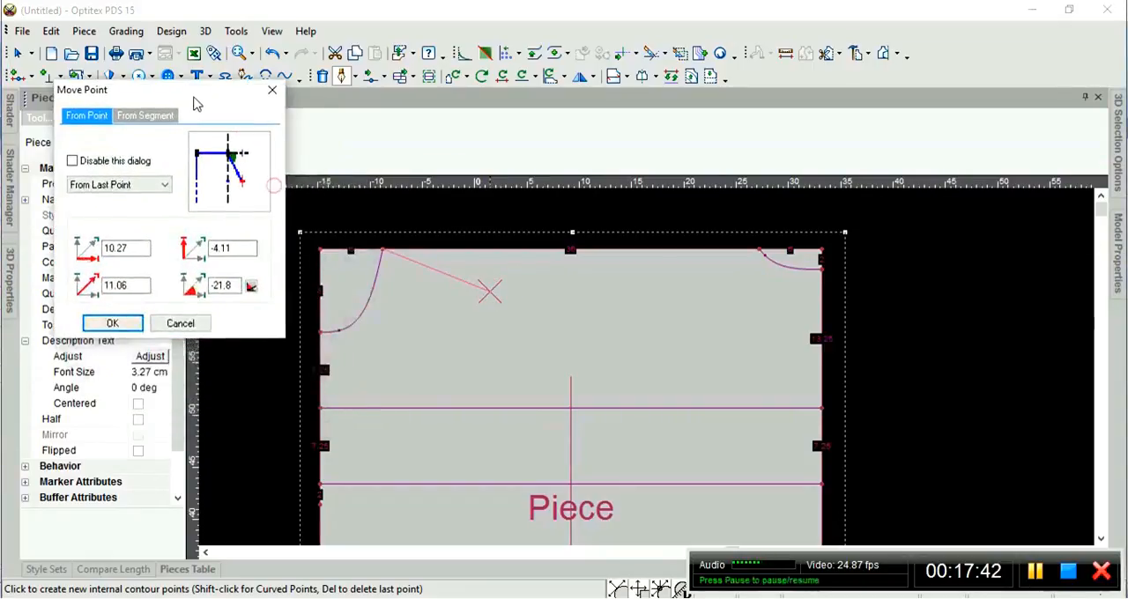
left_click(112, 322)
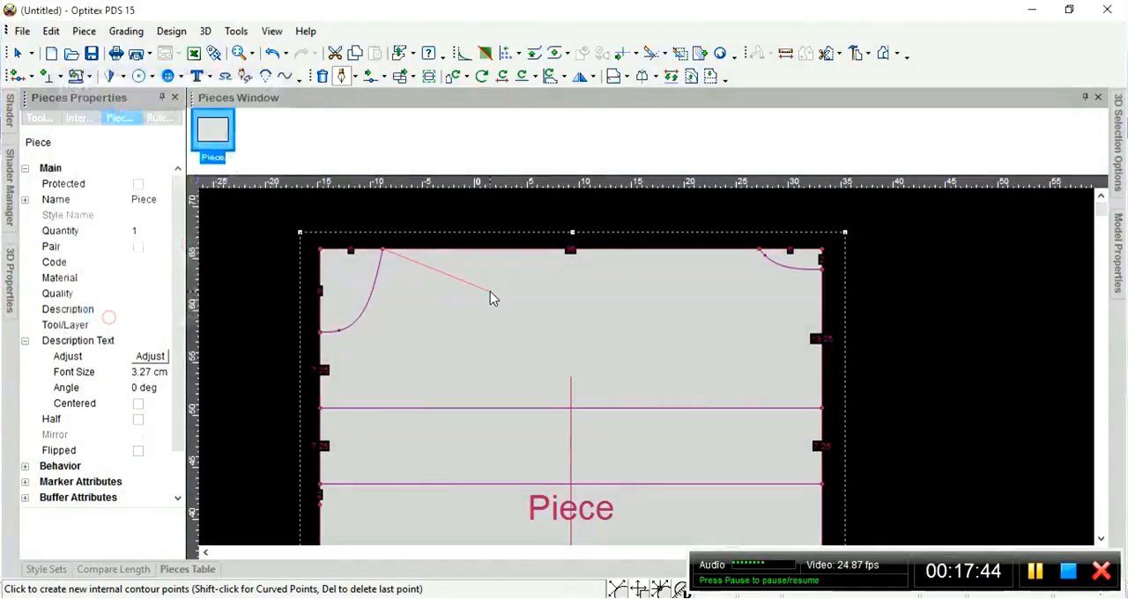
key("Escape")
key("Escape")
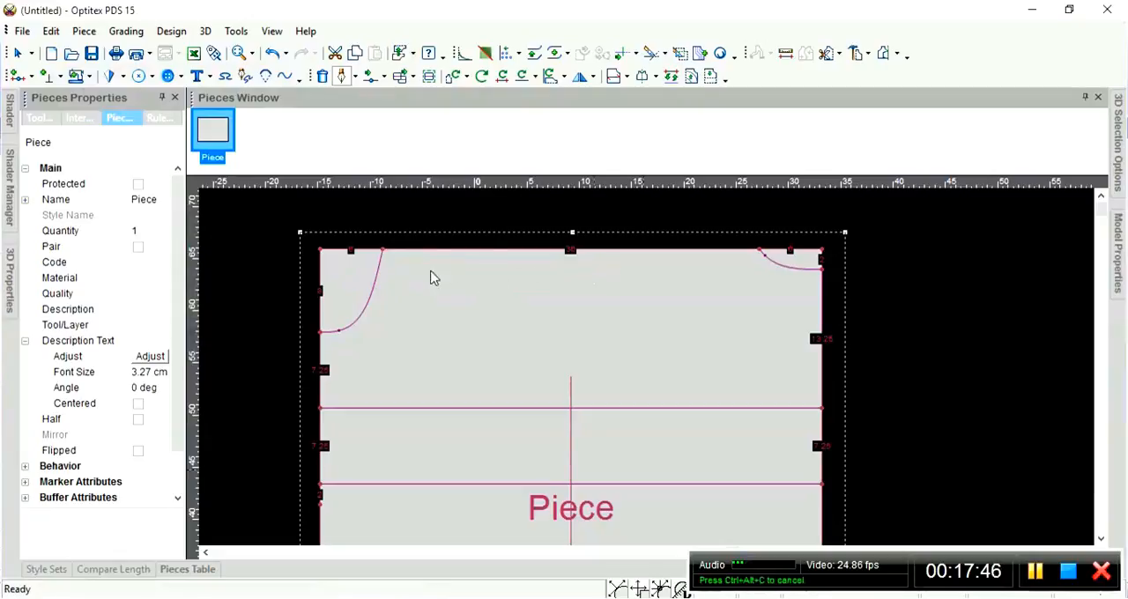
left_click(396, 254)
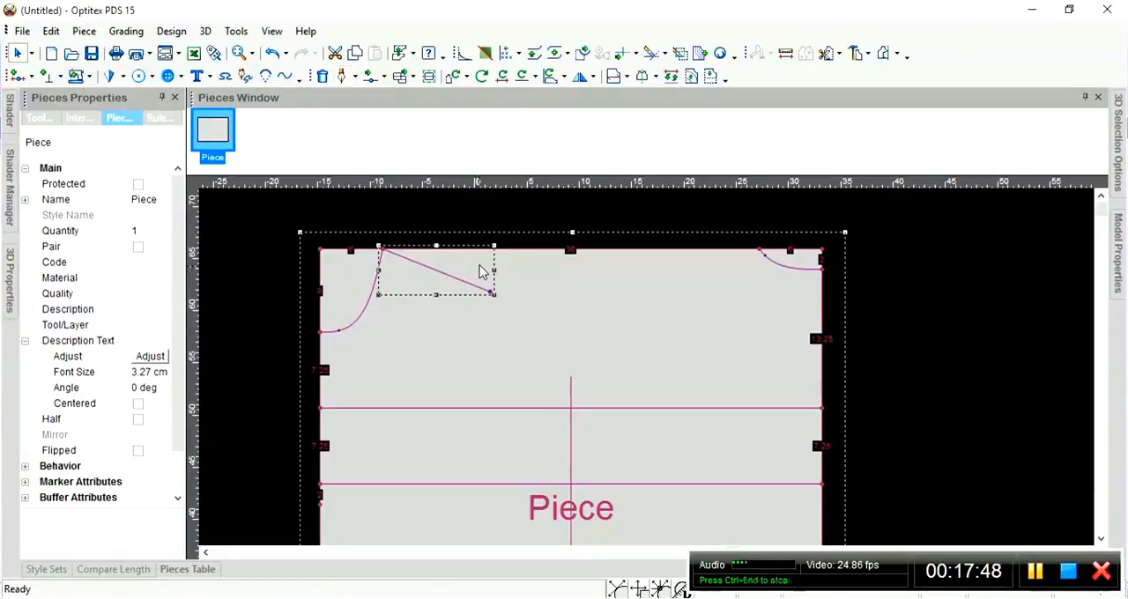
key("Delete")
Start a draft line at the left corner curve's upper endpoint and firmly connect it to the external contour.
key("d")
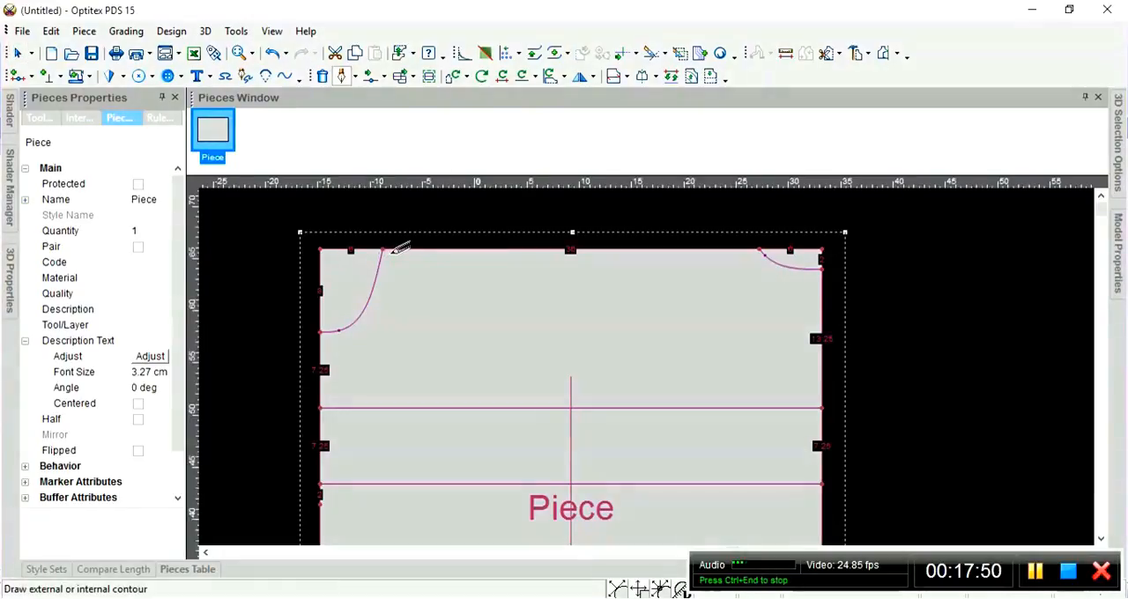
left_click(389, 250)
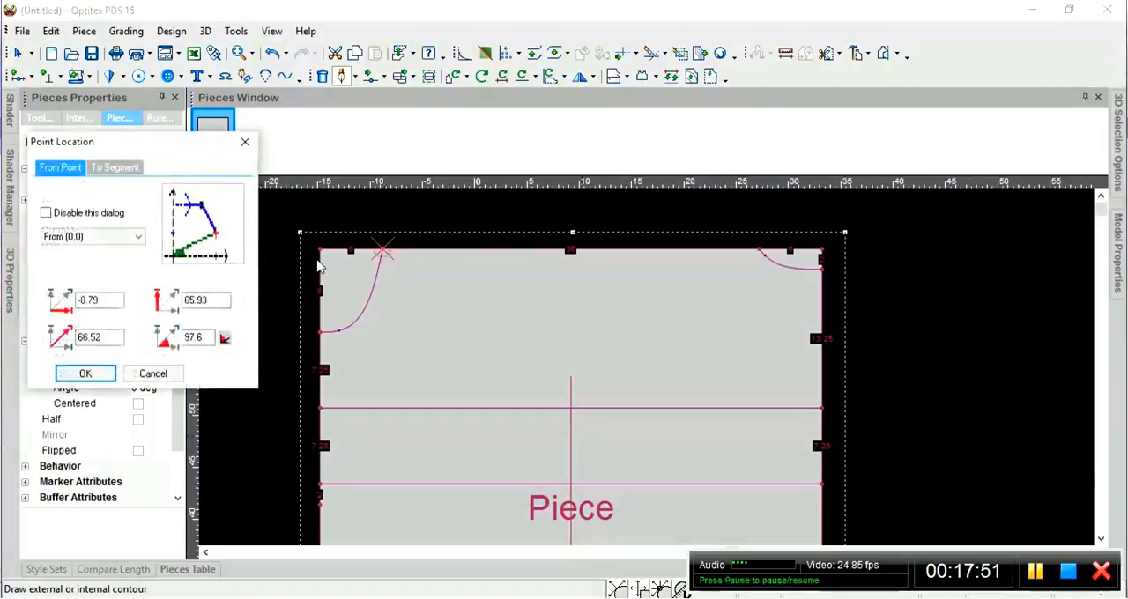
left_click(85, 373)
left_click(196, 219)
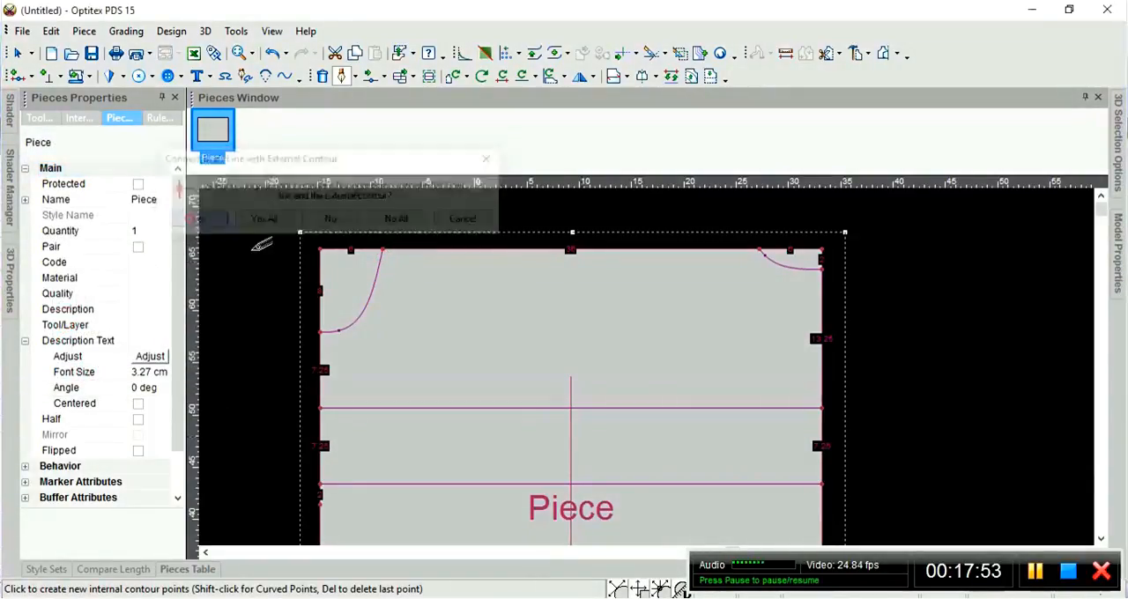
Place the draft line's second point inside the piece, below the upper edge, and set its distance from the last point to 12 cm.
left_click(468, 296)
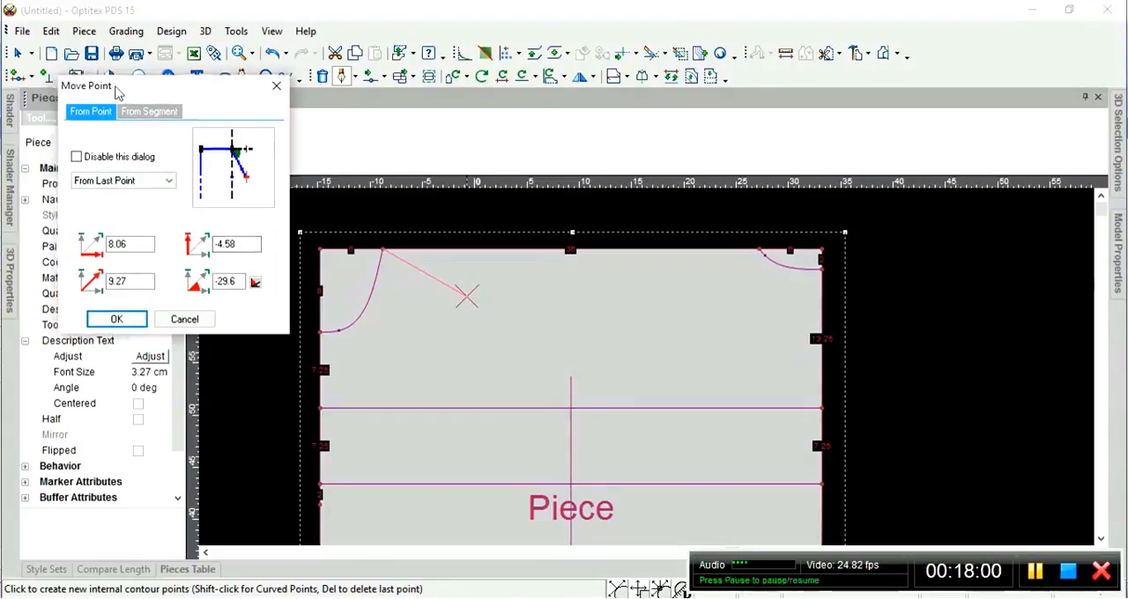
left_click_drag(116, 91, 146, 76)
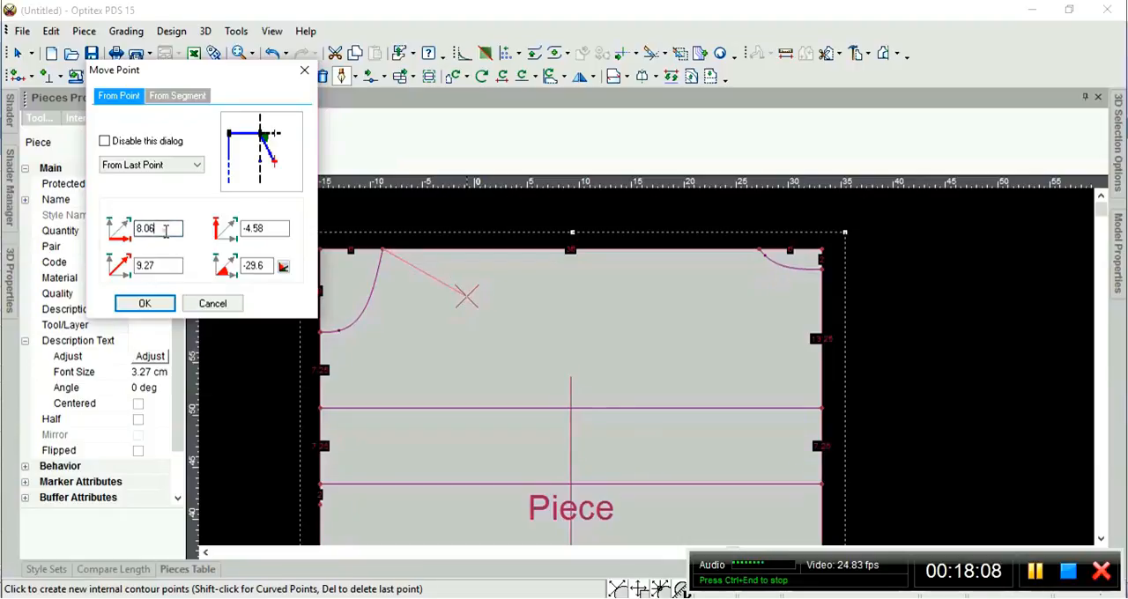
left_click_drag(161, 228, 129, 228)
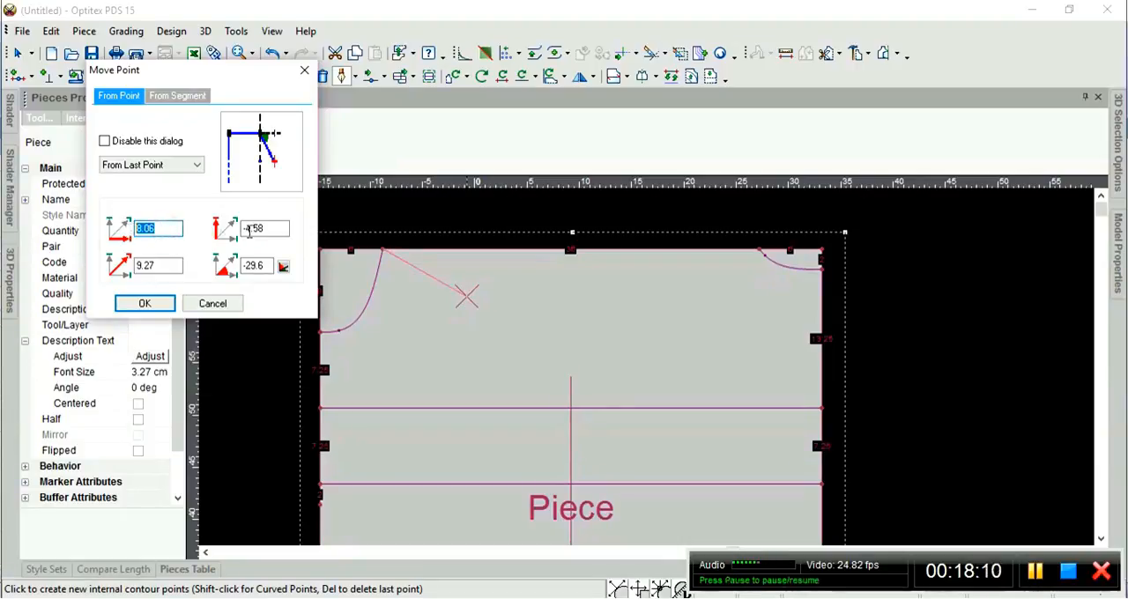
left_click_drag(265, 229, 217, 228)
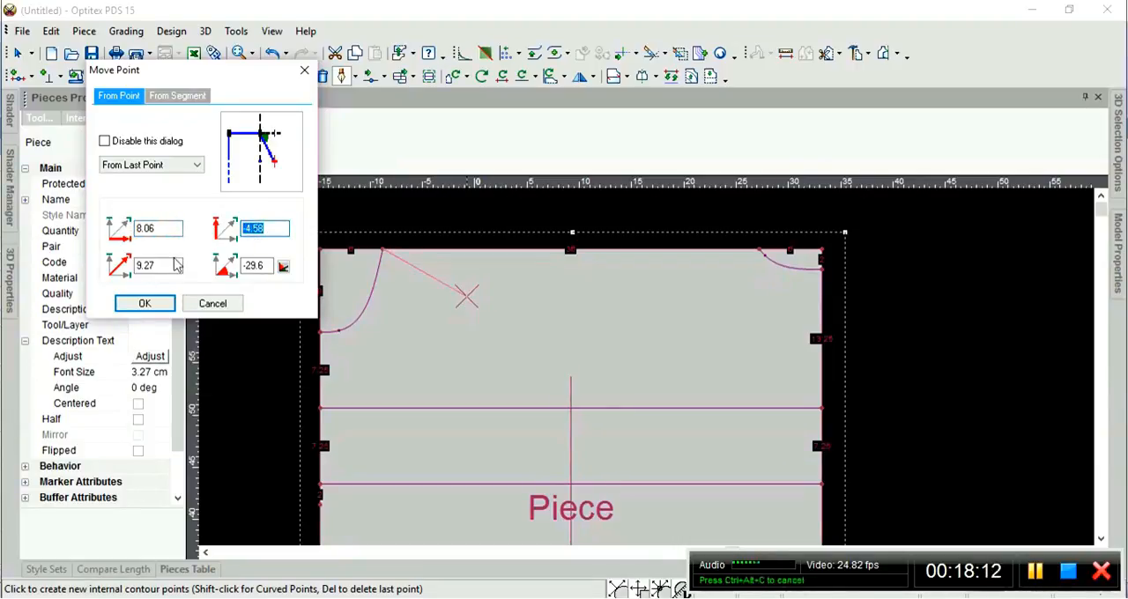
left_click_drag(164, 265, 135, 264)
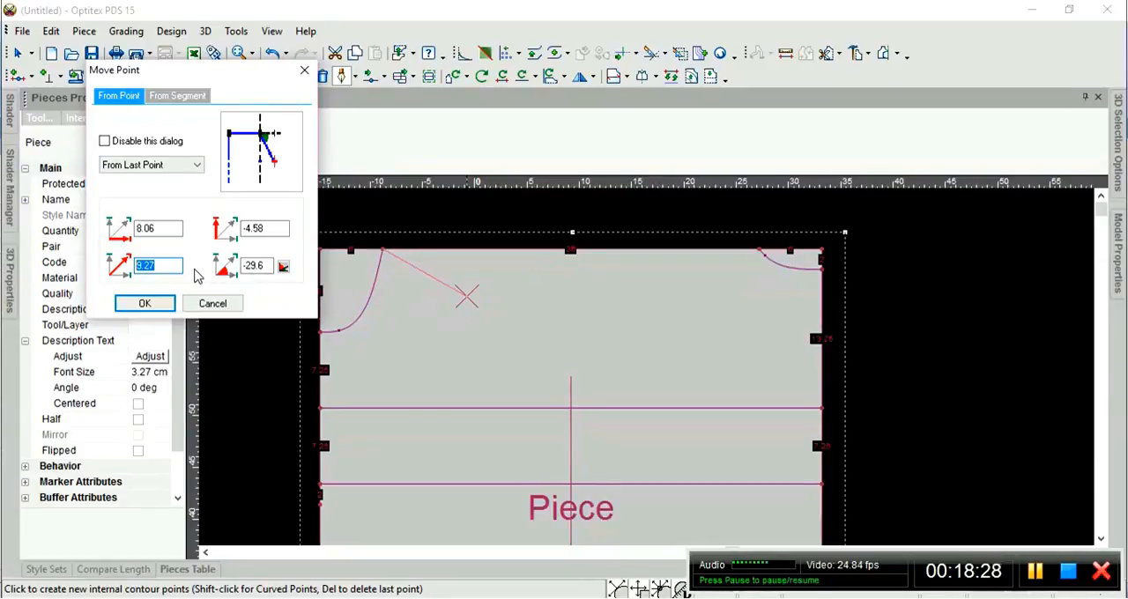
type("12")
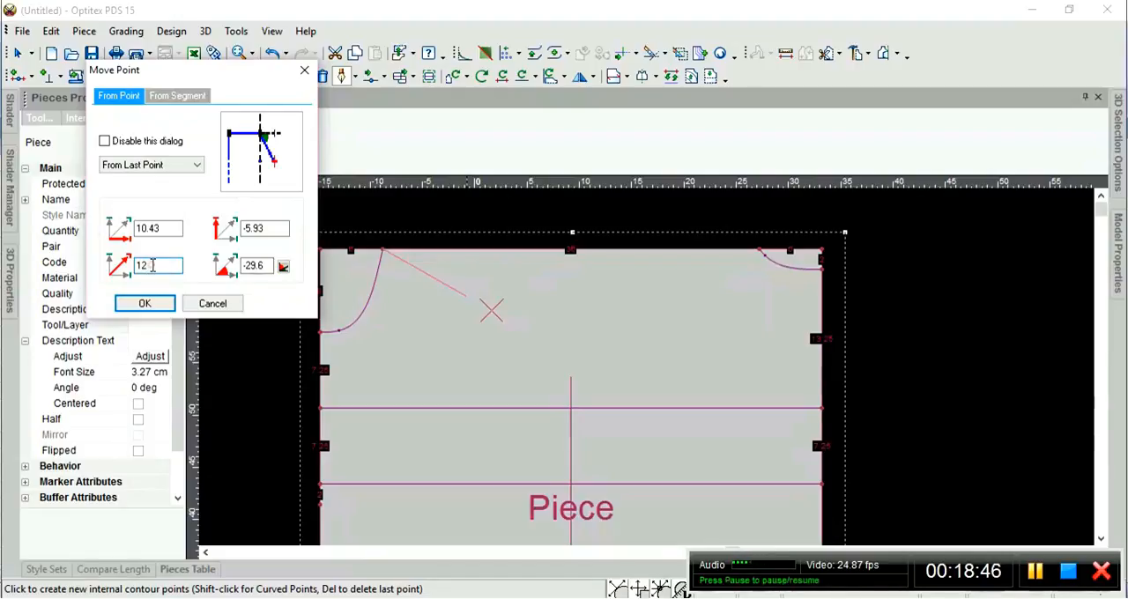
Set the second point's vertical offset from the last point to -5 cm.
left_click(273, 228)
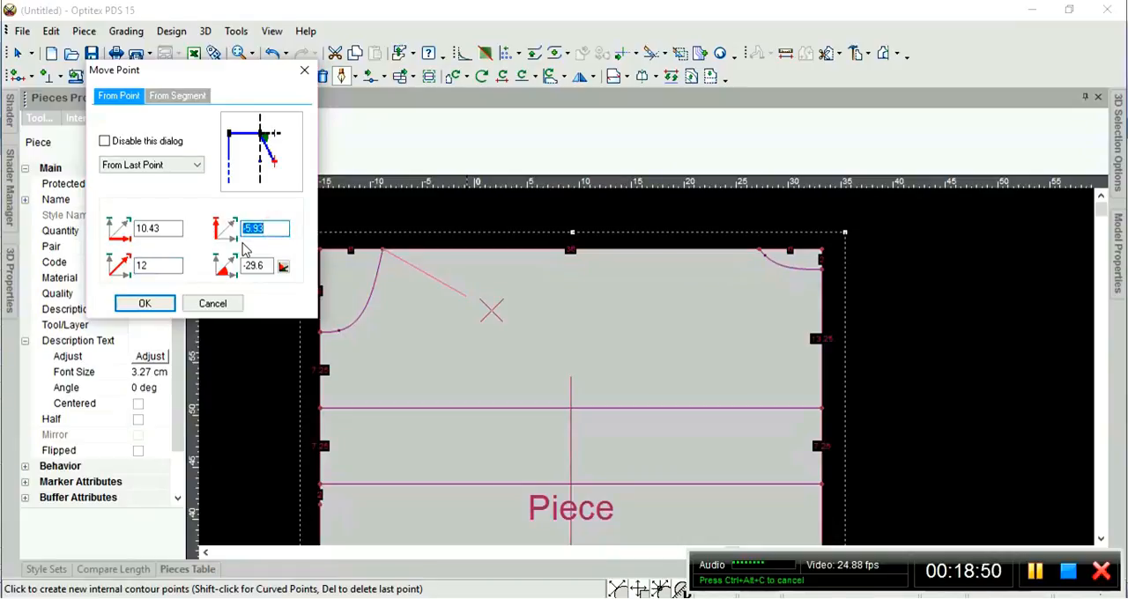
left_click(167, 266)
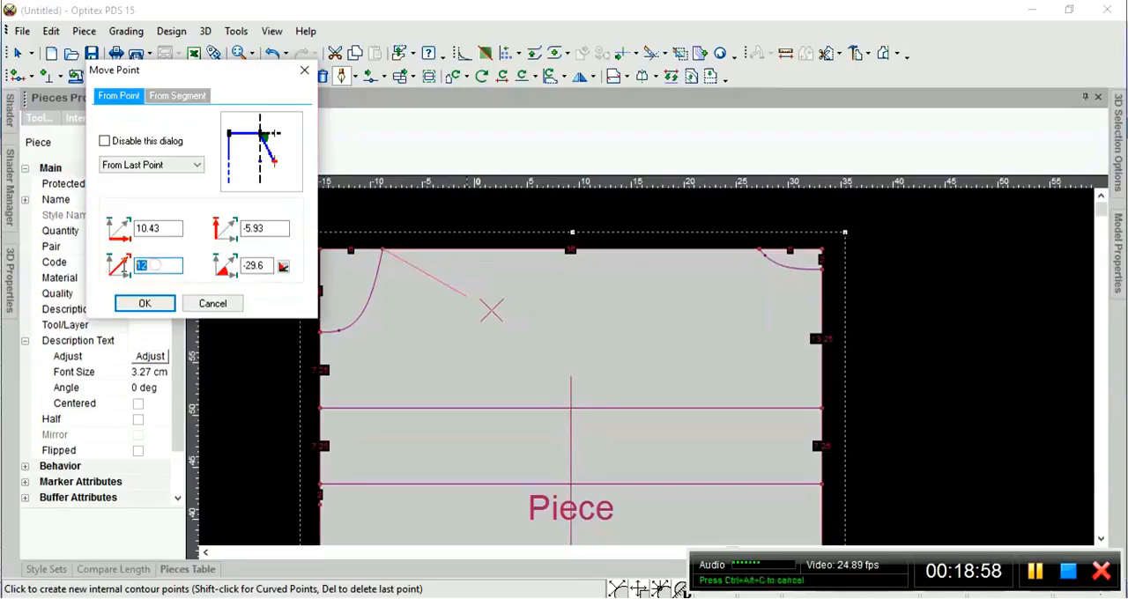
left_click(253, 232)
key("BackSpace")
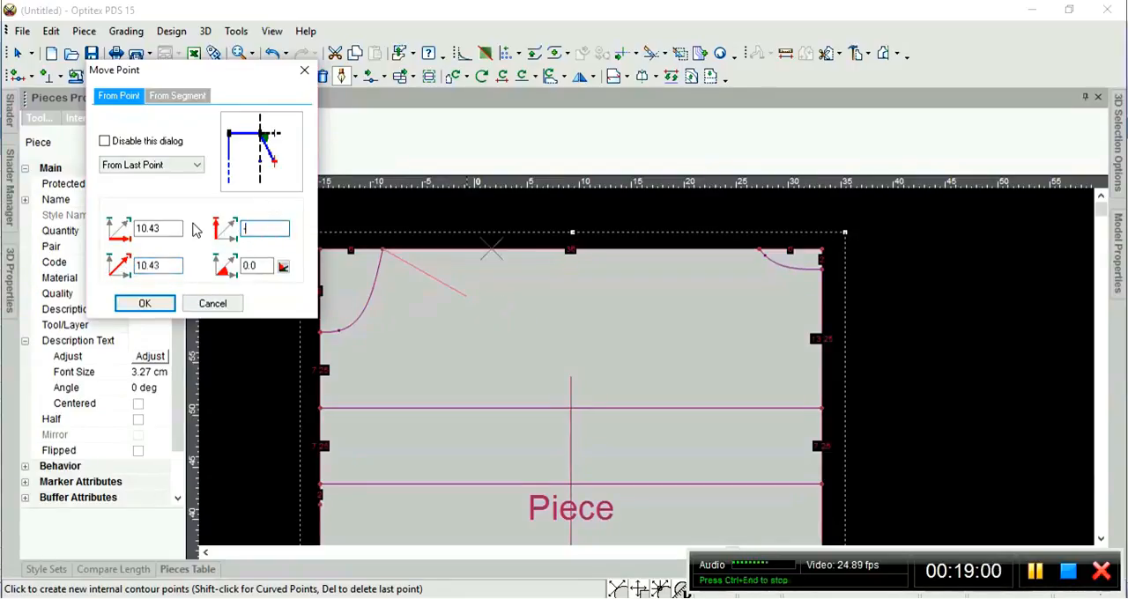
type("-5")
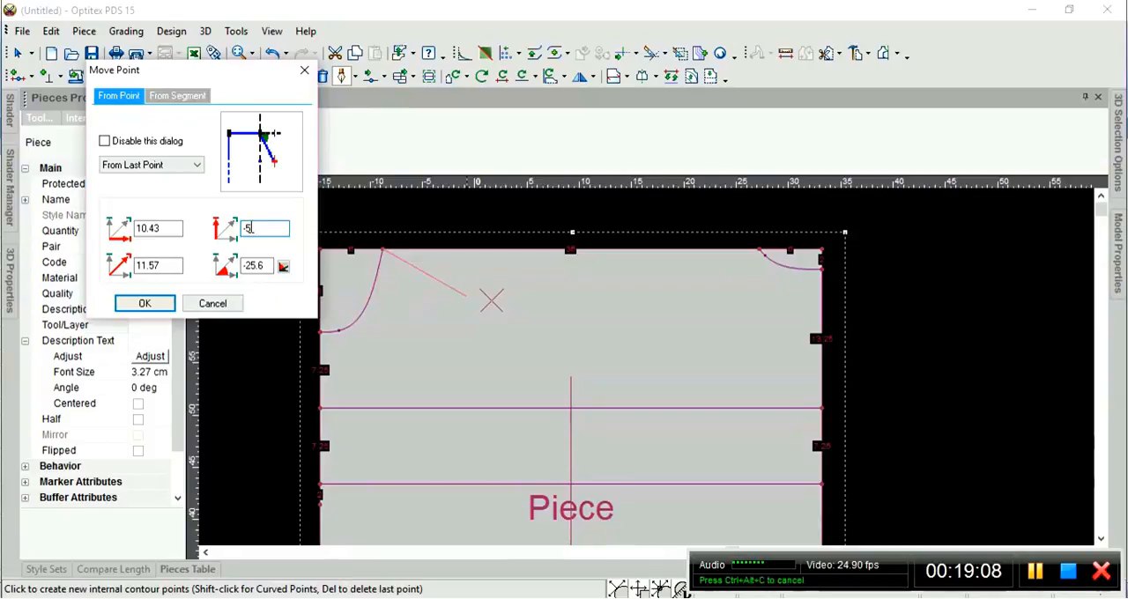
left_click(167, 265)
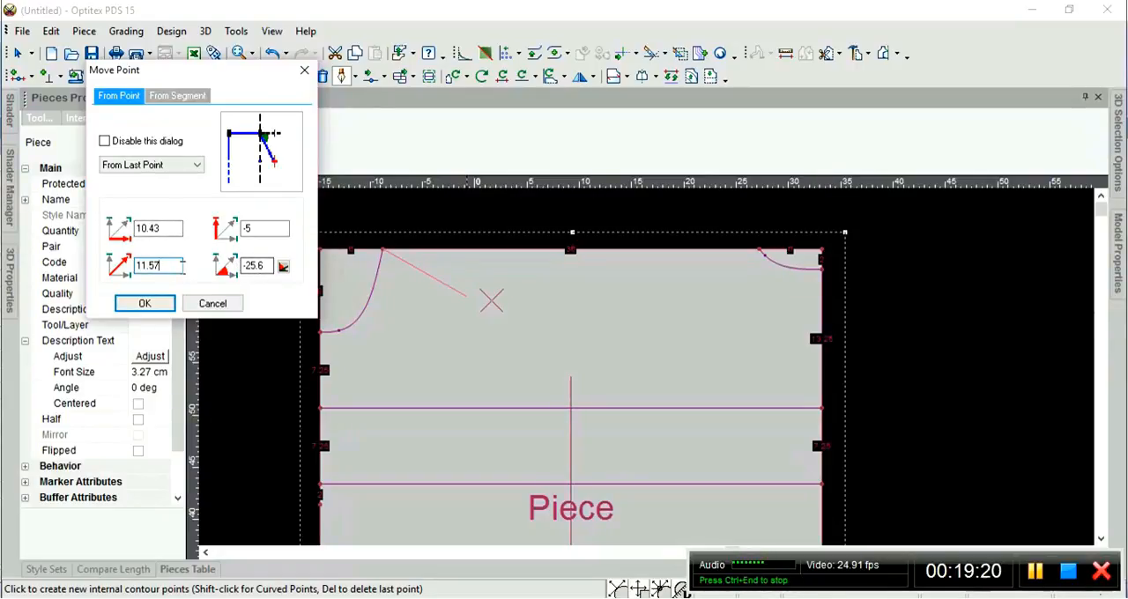
left_click(254, 228)
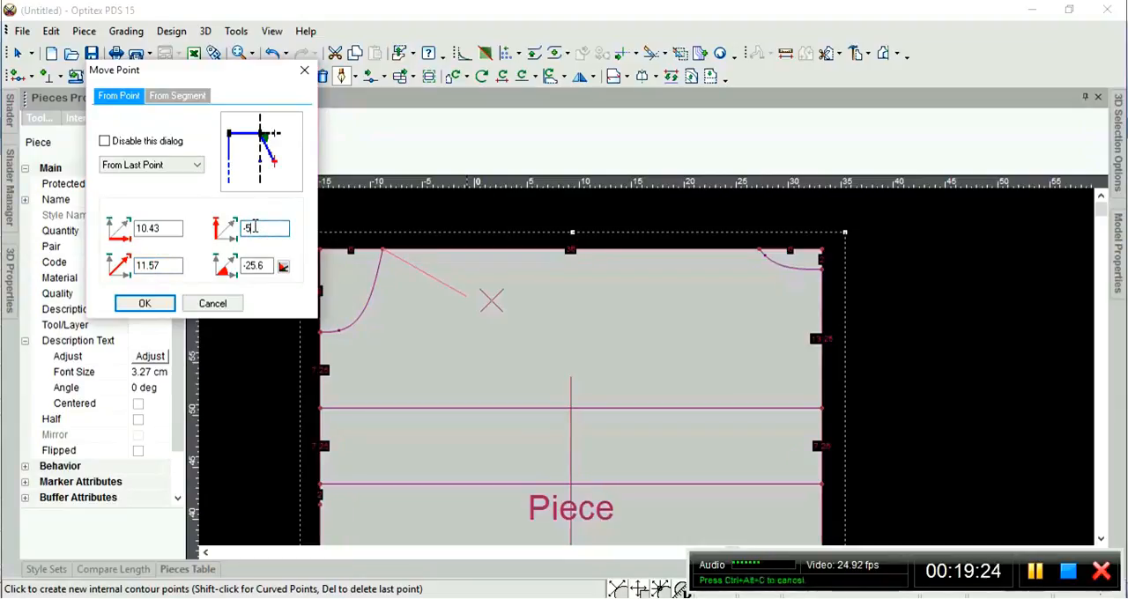
Set the draft line's second point at a distance of 12 cm and an angle of -24.6 degrees from the last point.
double_click(168, 266)
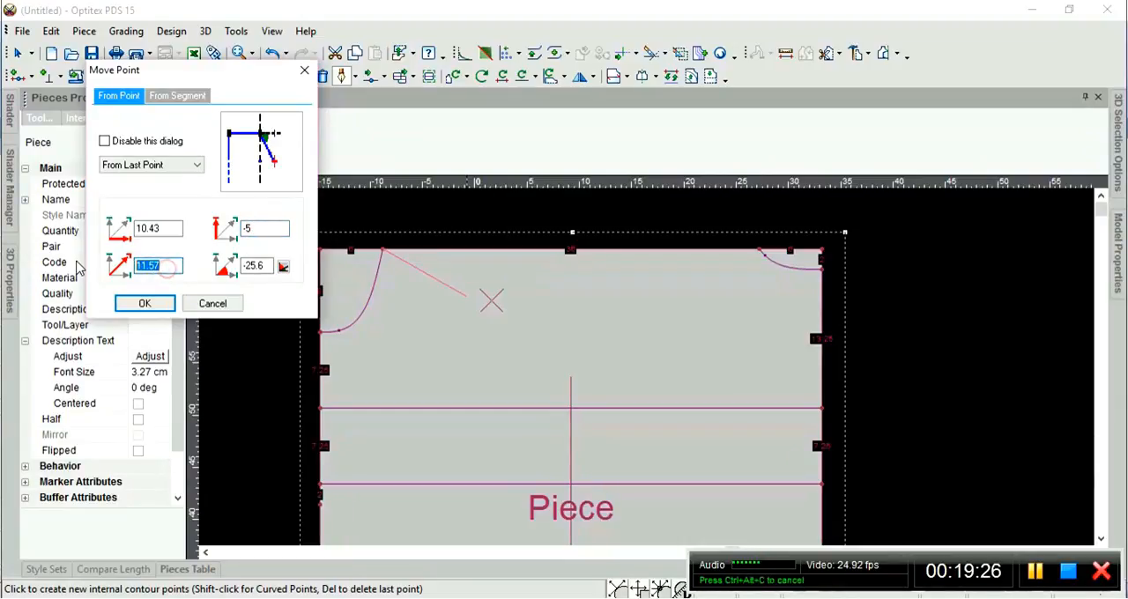
type("12")
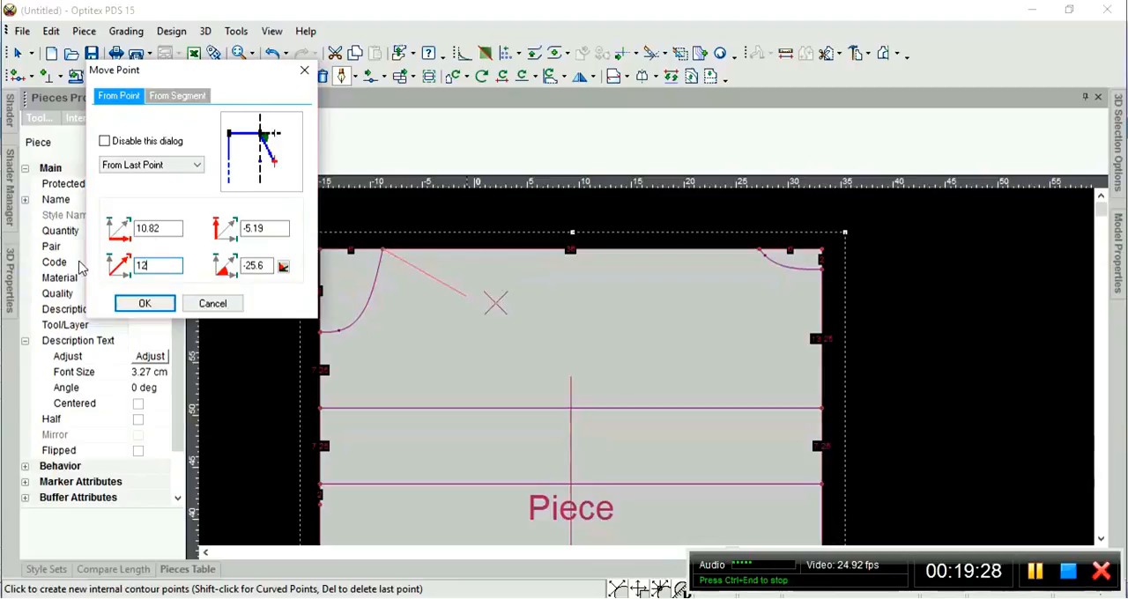
left_click(265, 228)
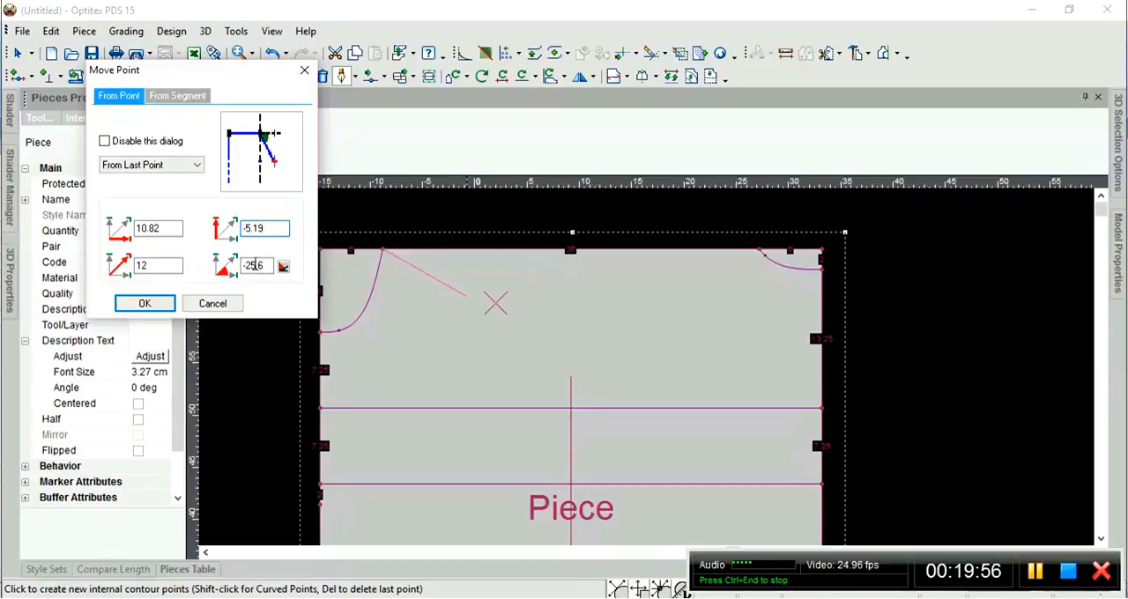
left_click(267, 266)
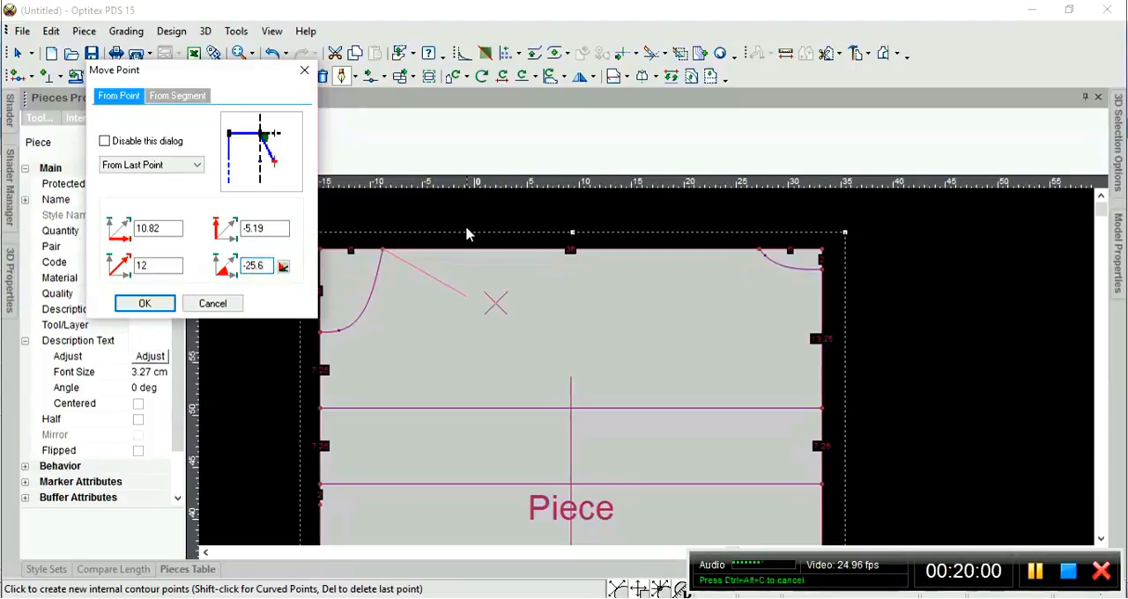
key("BackSpace")
key("BackSpace")
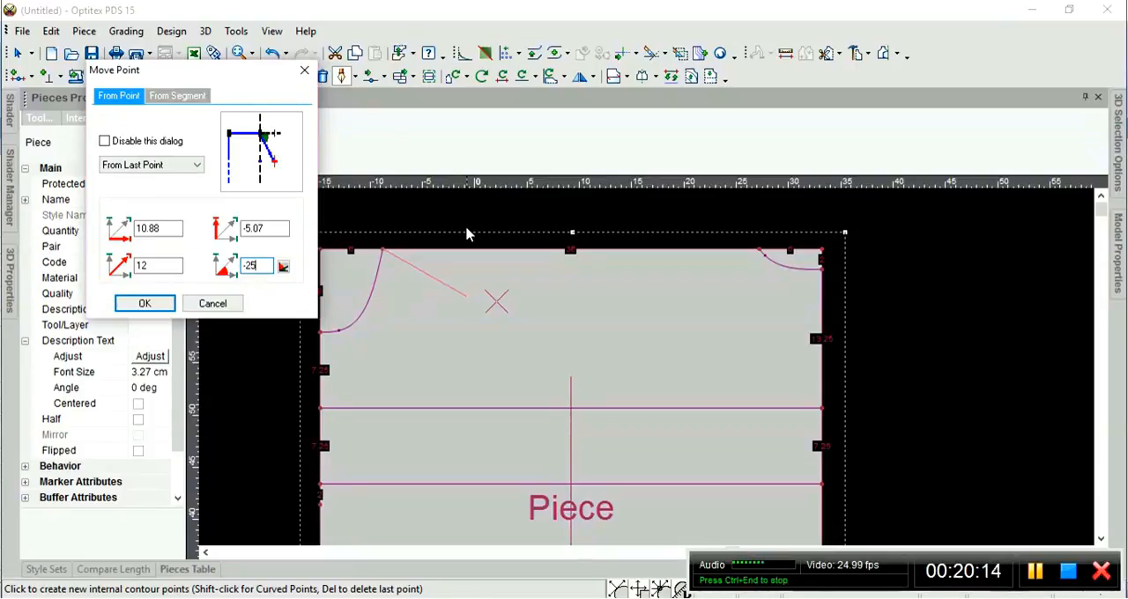
key("BackSpace")
type("4.5")
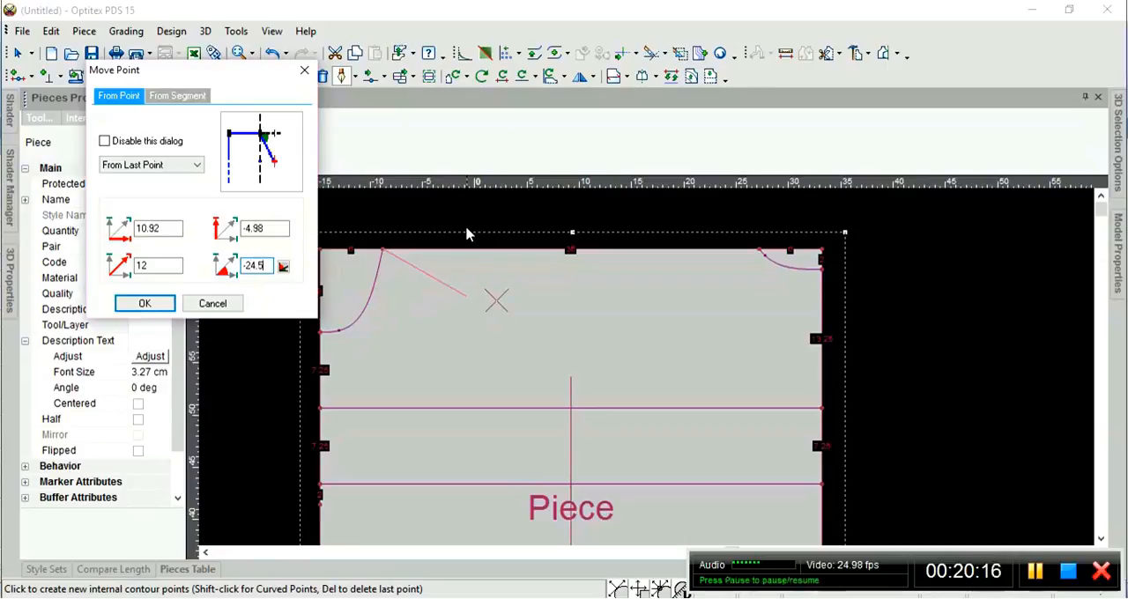
key("BackSpace")
type("6")
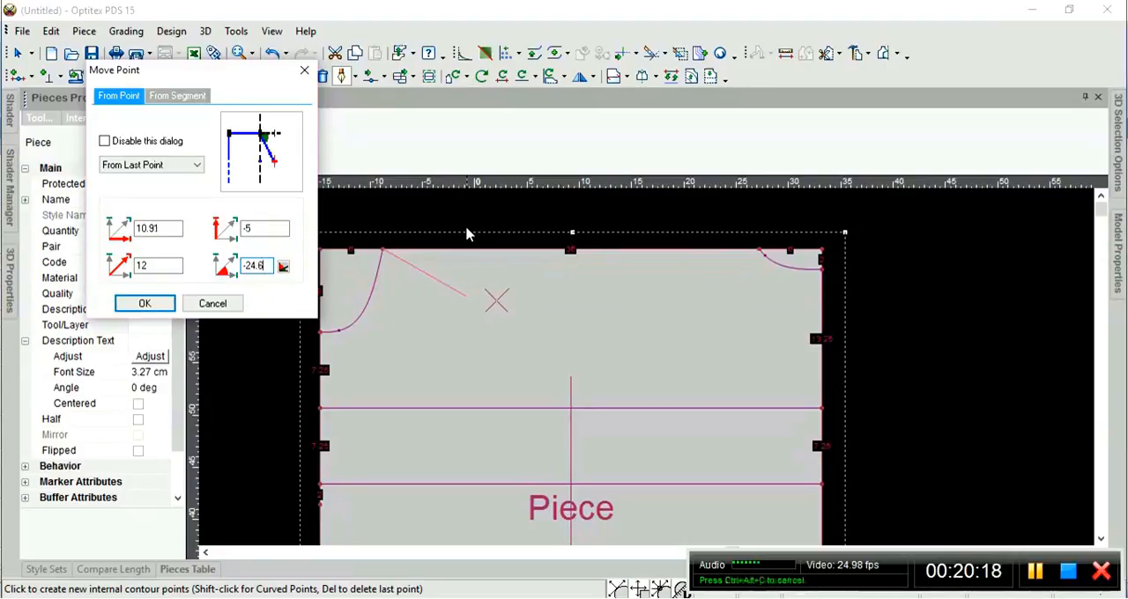
left_click(145, 304)
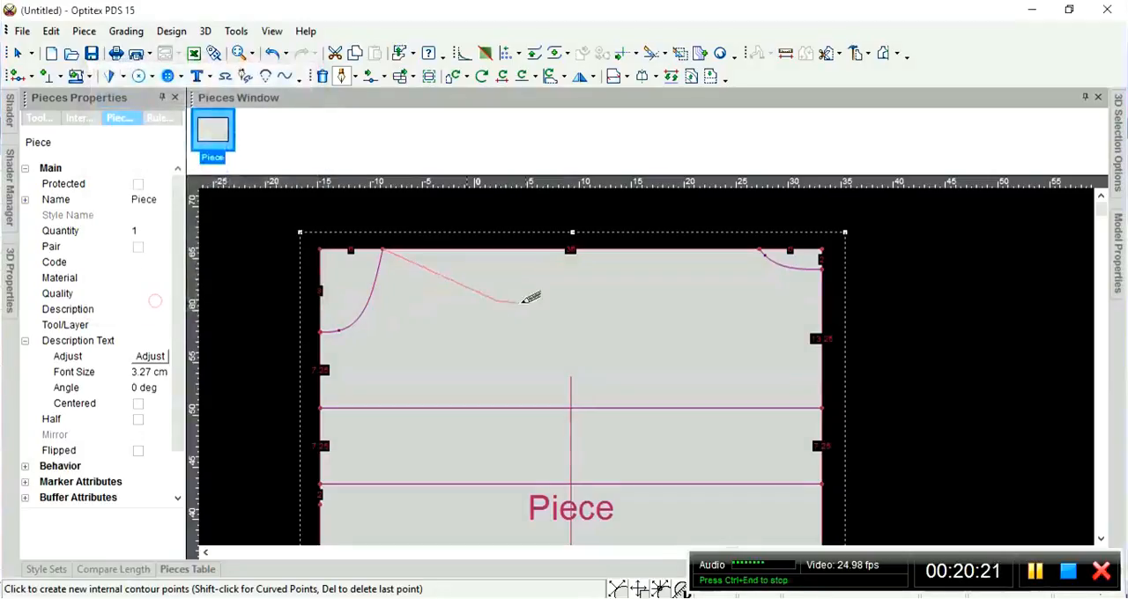
End the sloping draft line at its second point and check it by selecting and deselecting it.
key("Escape")
left_click(566, 289)
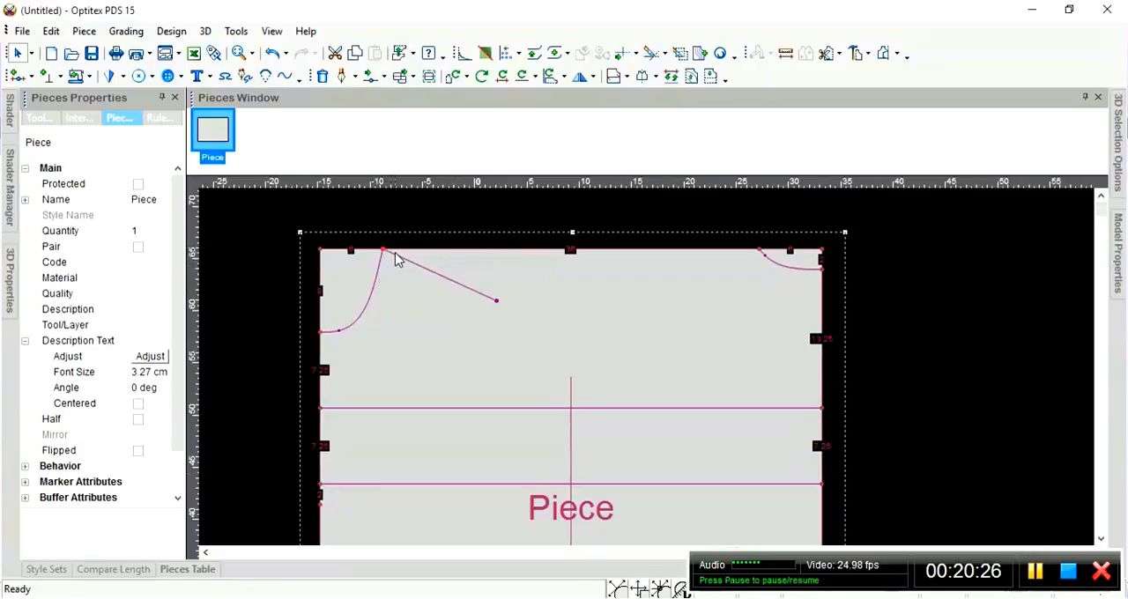
left_click(499, 301)
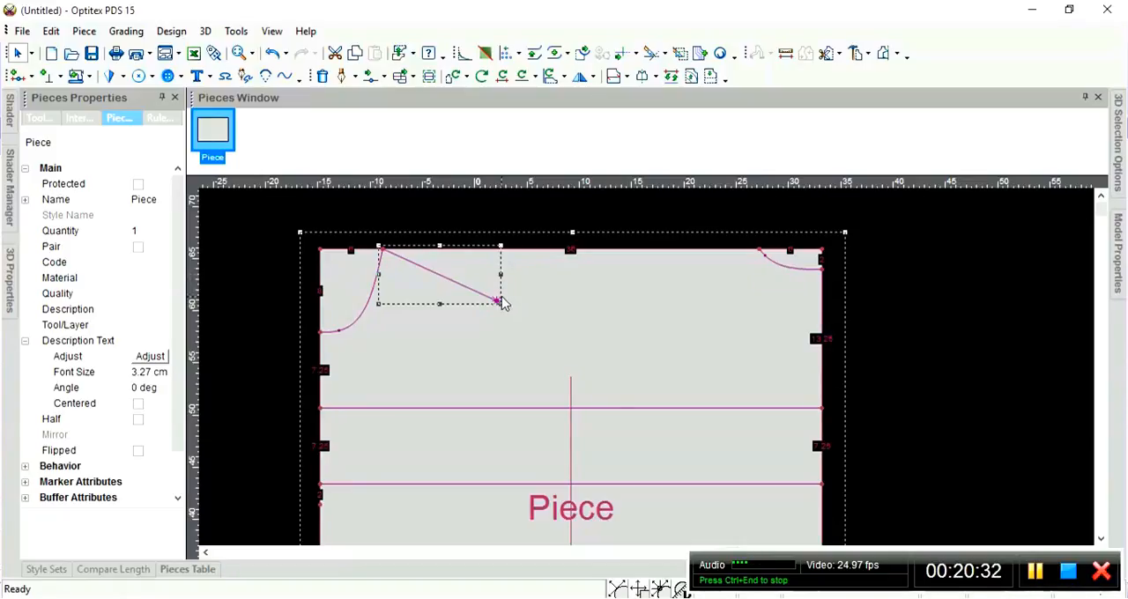
left_click(524, 286)
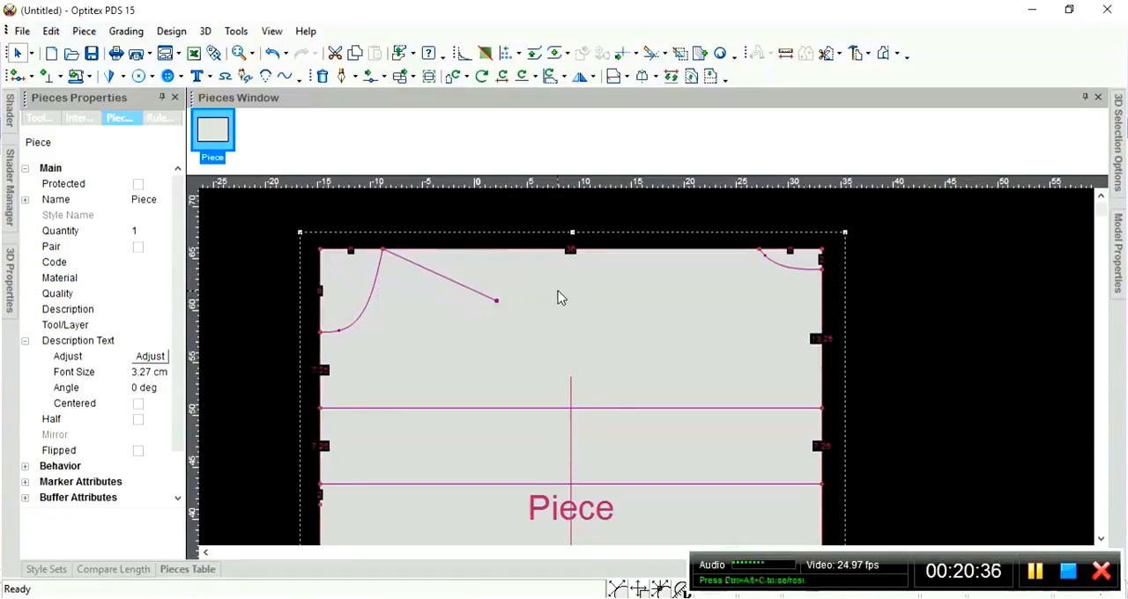
Measure the sloping draft line from the left corner curve's upper endpoint to its free end, checking distance and vertical offset.
key("m")
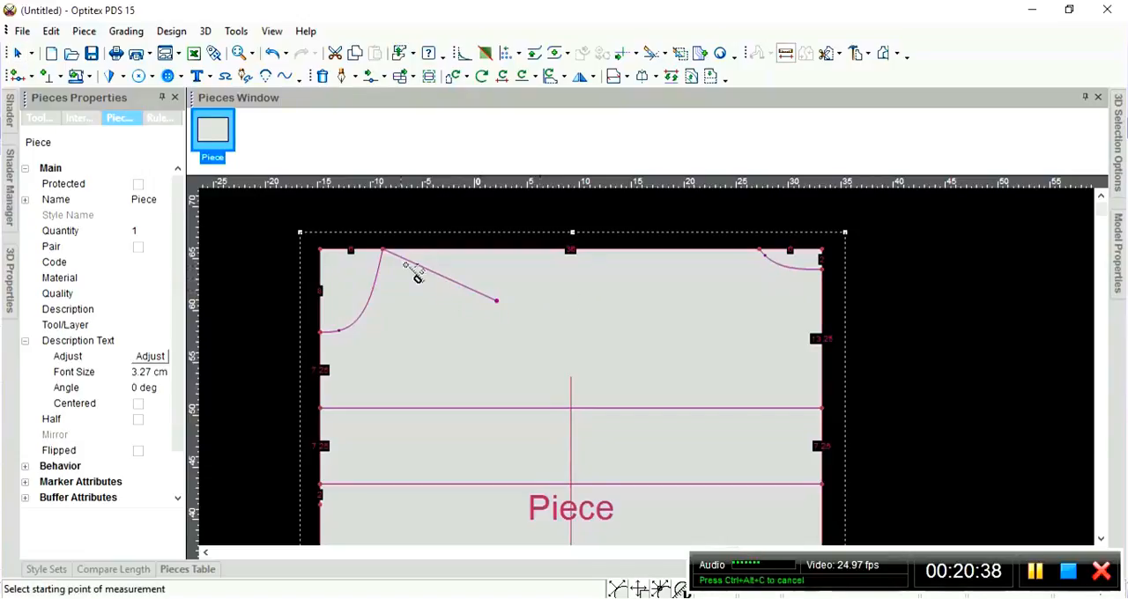
left_click(385, 253)
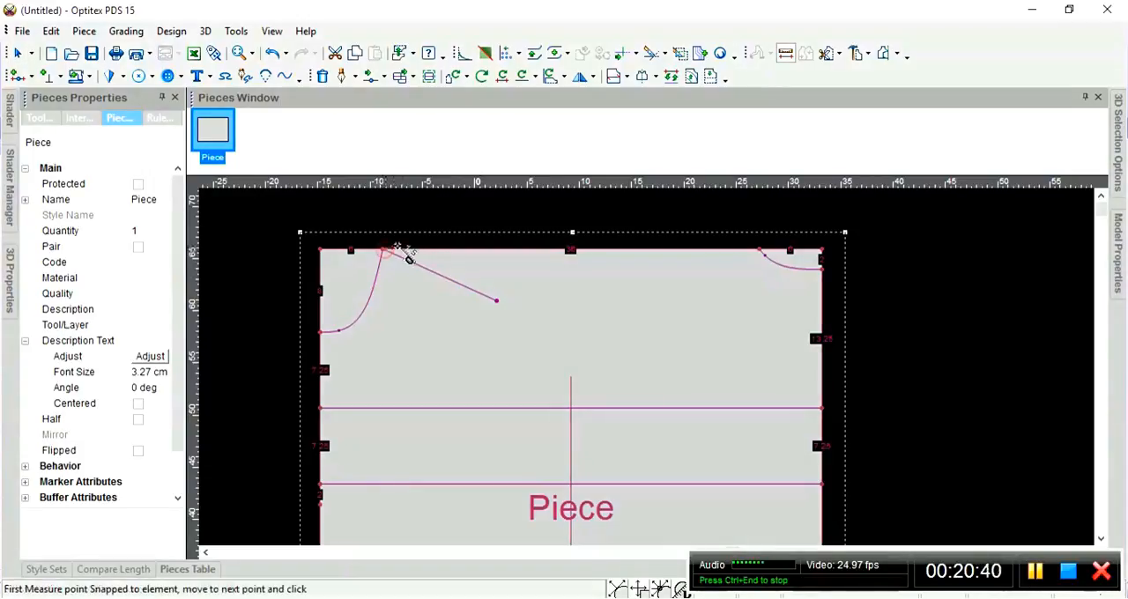
left_click(501, 303)
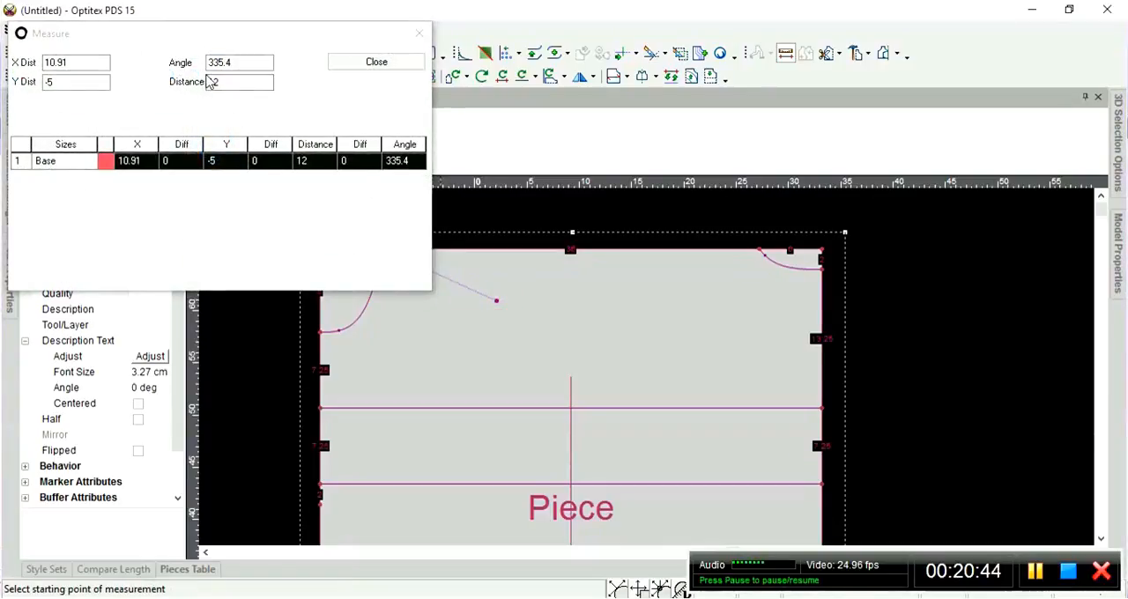
left_click(211, 83)
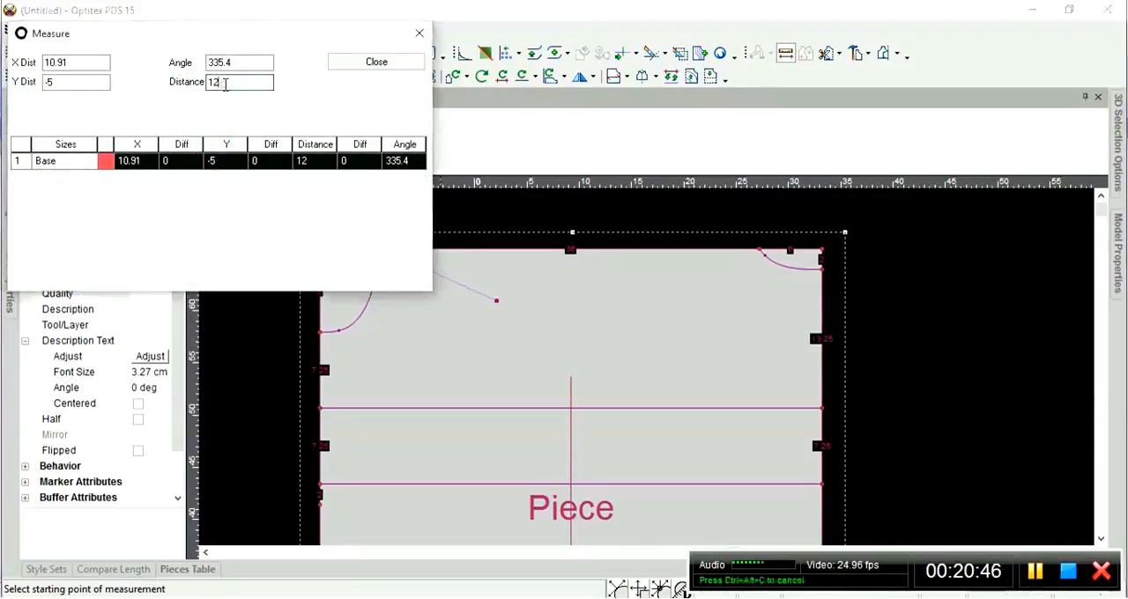
left_click(56, 83)
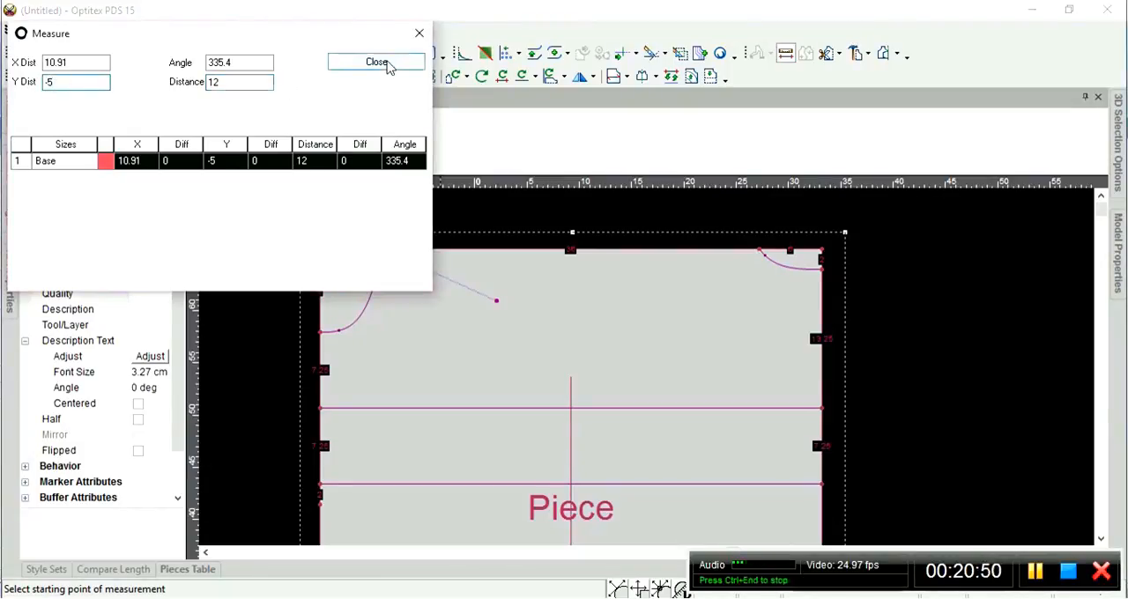
left_click(419, 33)
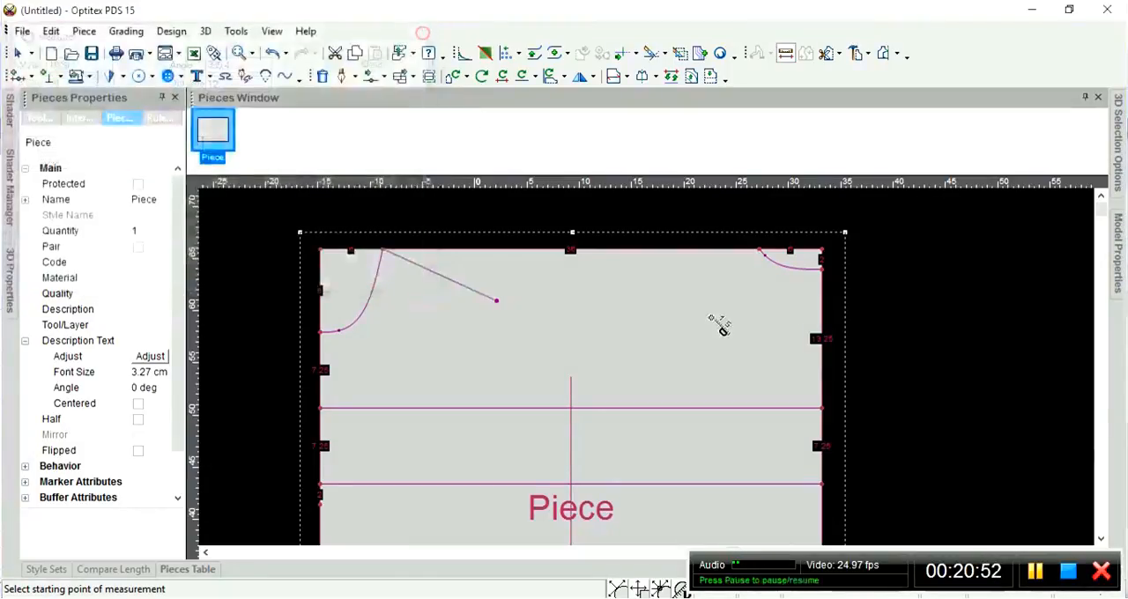
Delete the sloping draft line that starts at the left corner curve's upper endpoint.
right_click(924, 246)
left_click(957, 256)
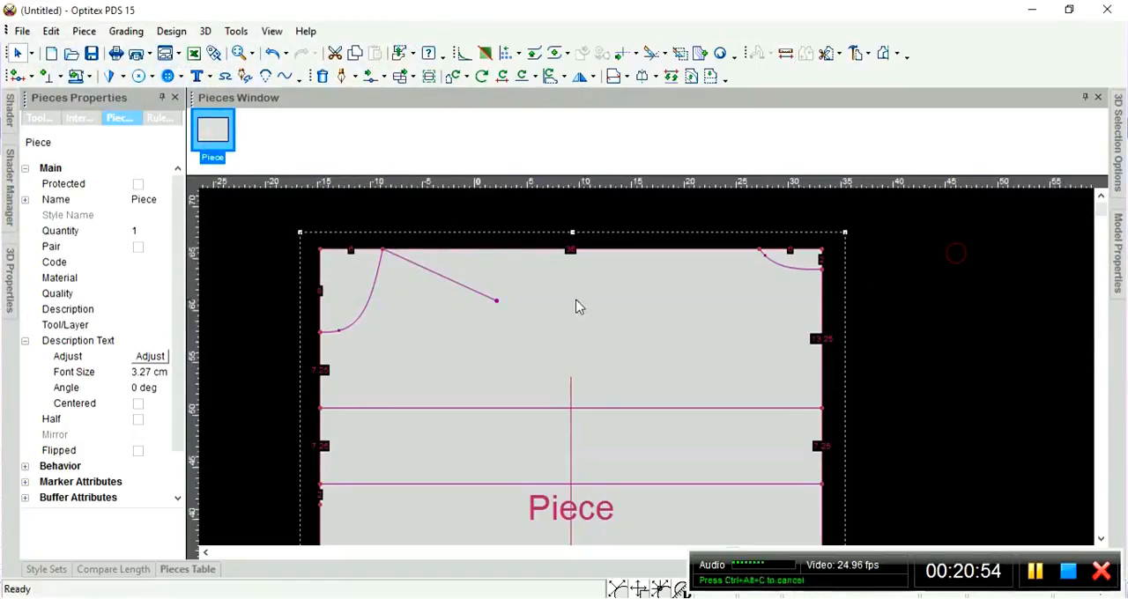
left_click(468, 288)
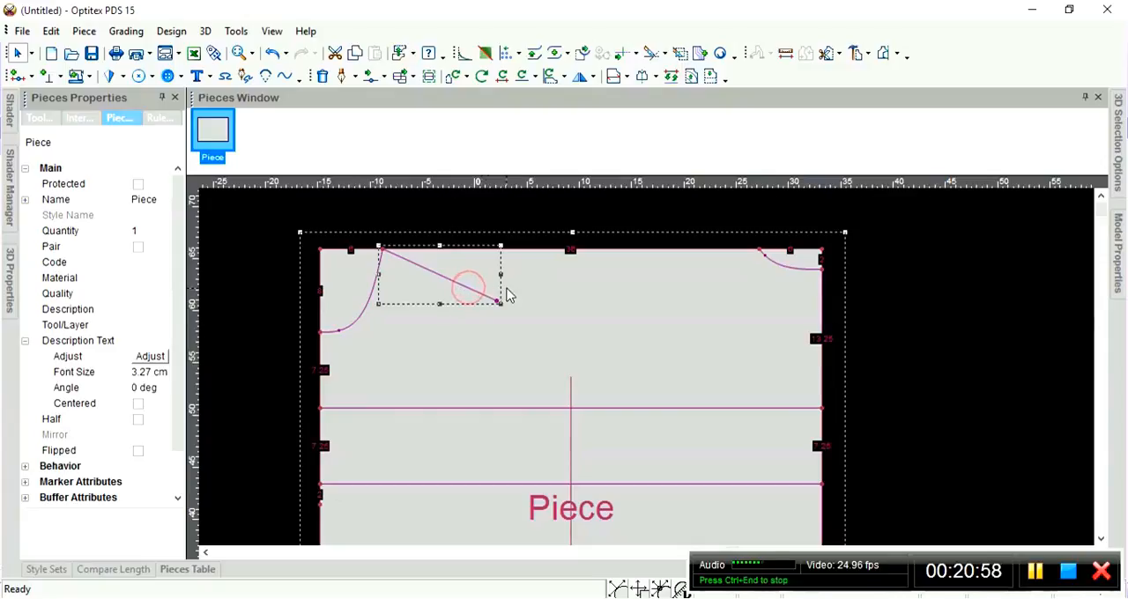
key("Delete")
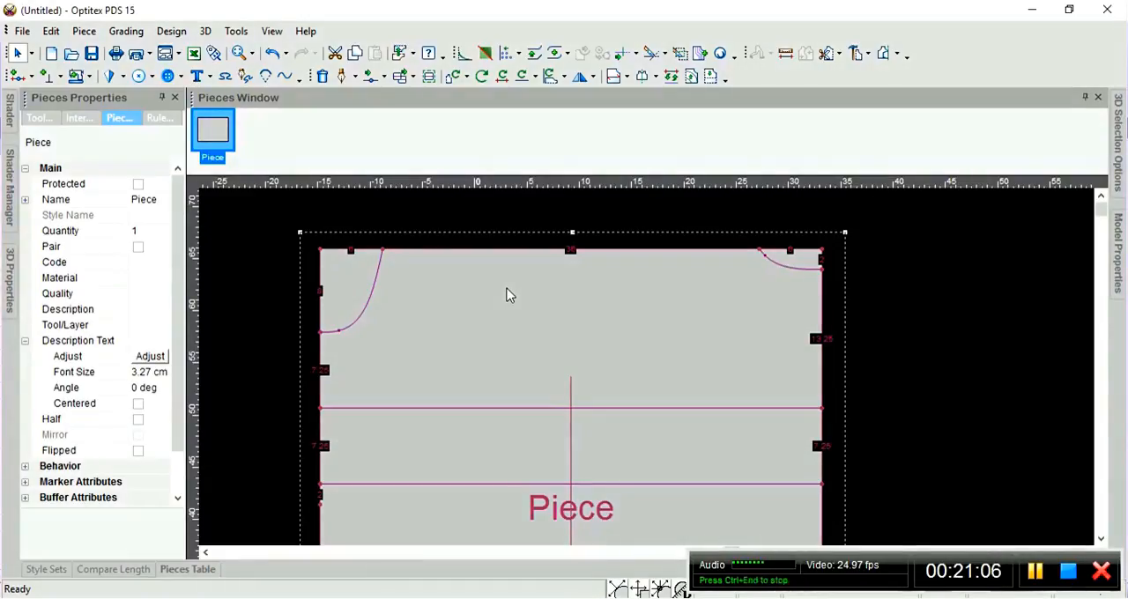
Switch to Excel and compare the orange triangle with the pattern's dashed shoulder corner, returning it beside its a, b and c labels.
left_click(457, 587)
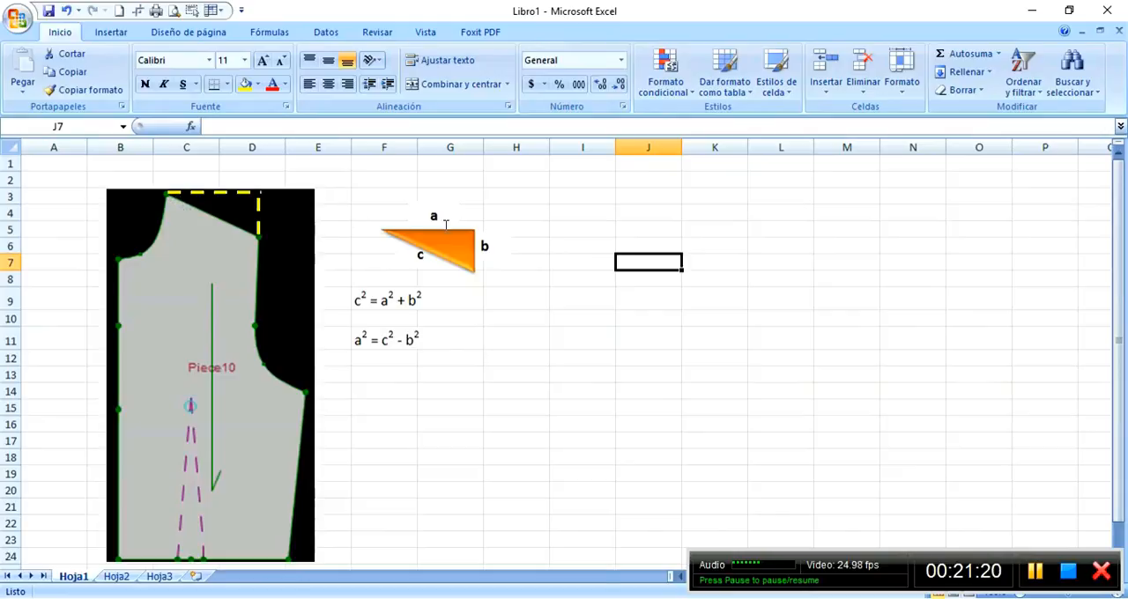
left_click_drag(440, 242, 224, 205)
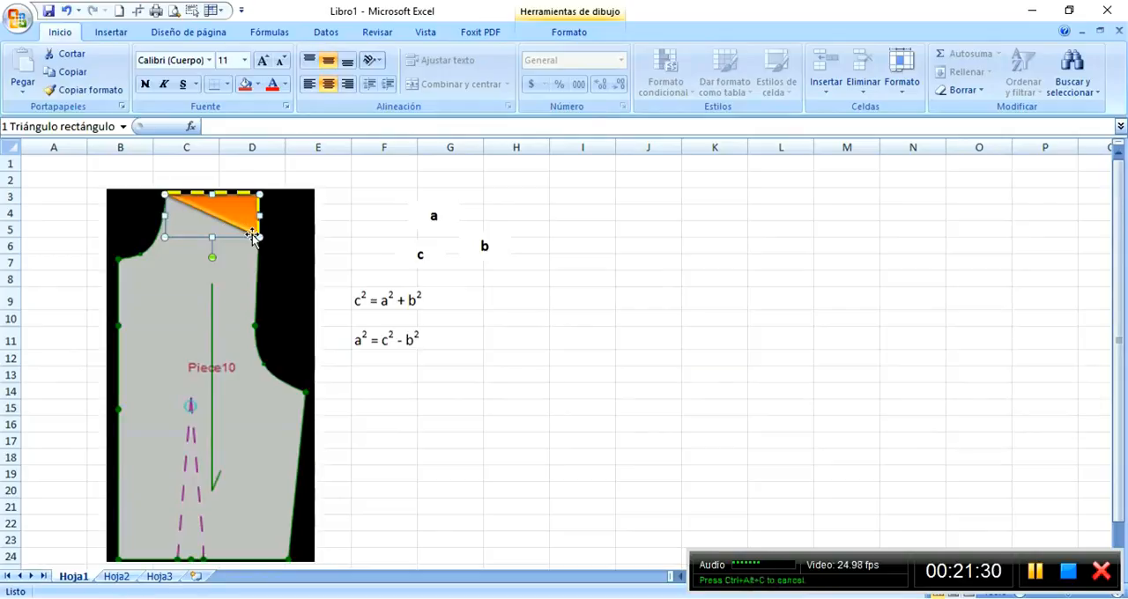
mouse_move(231, 212)
left_mouse_down()
mouse_move(251, 213)
mouse_move(231, 214)
left_mouse_up()
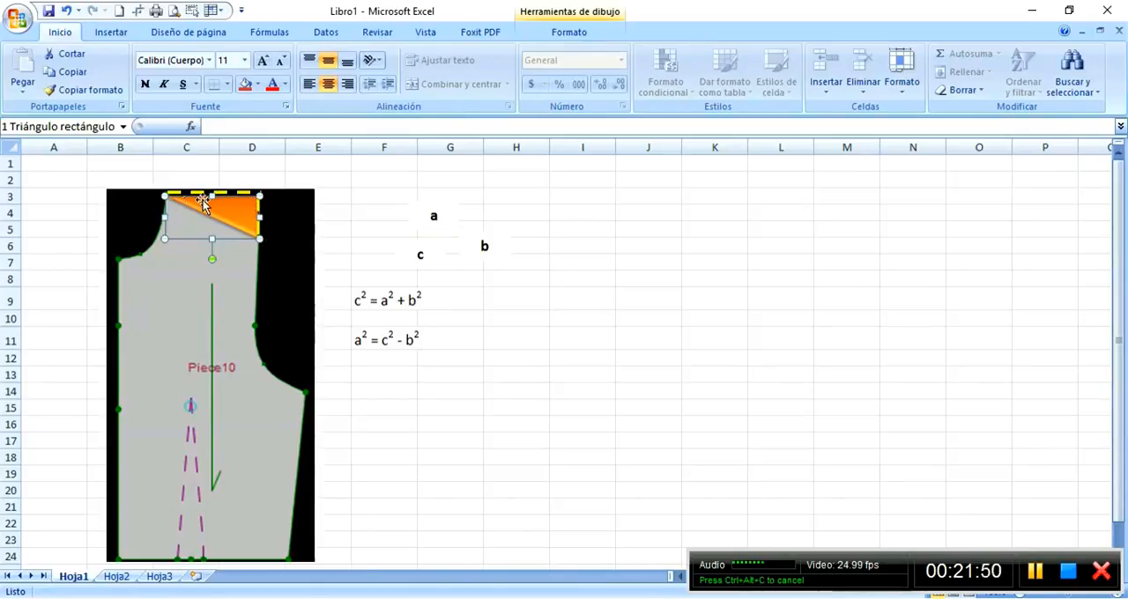
left_click_drag(230, 212, 446, 238)
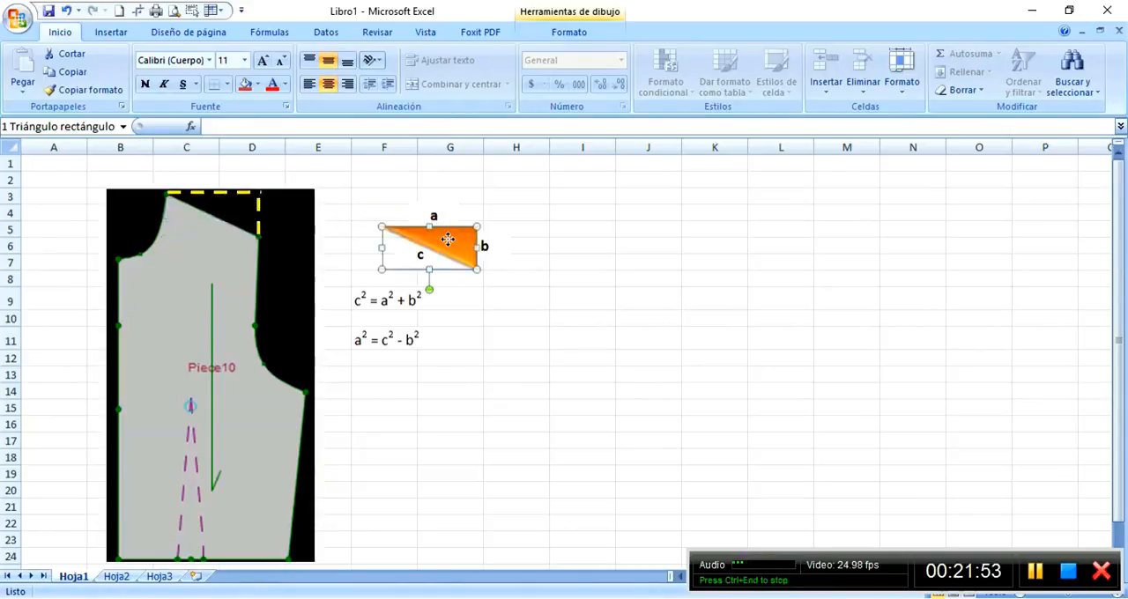
Review the Pythagorean formula below the triangle and its rearranged form for side a.
left_click(360, 302)
left_click(464, 304)
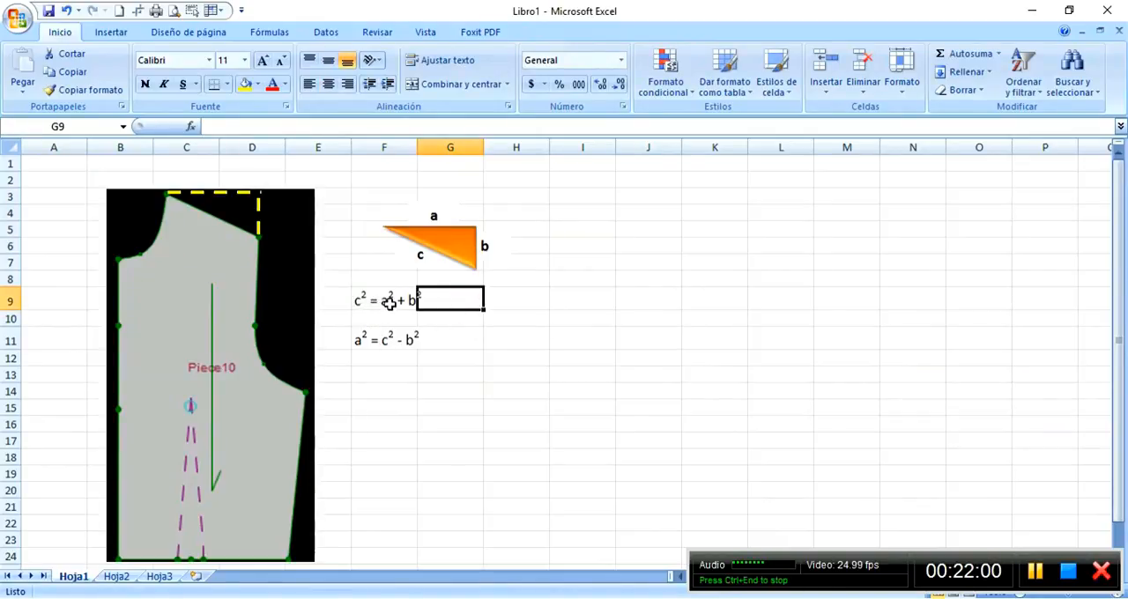
key("Return")
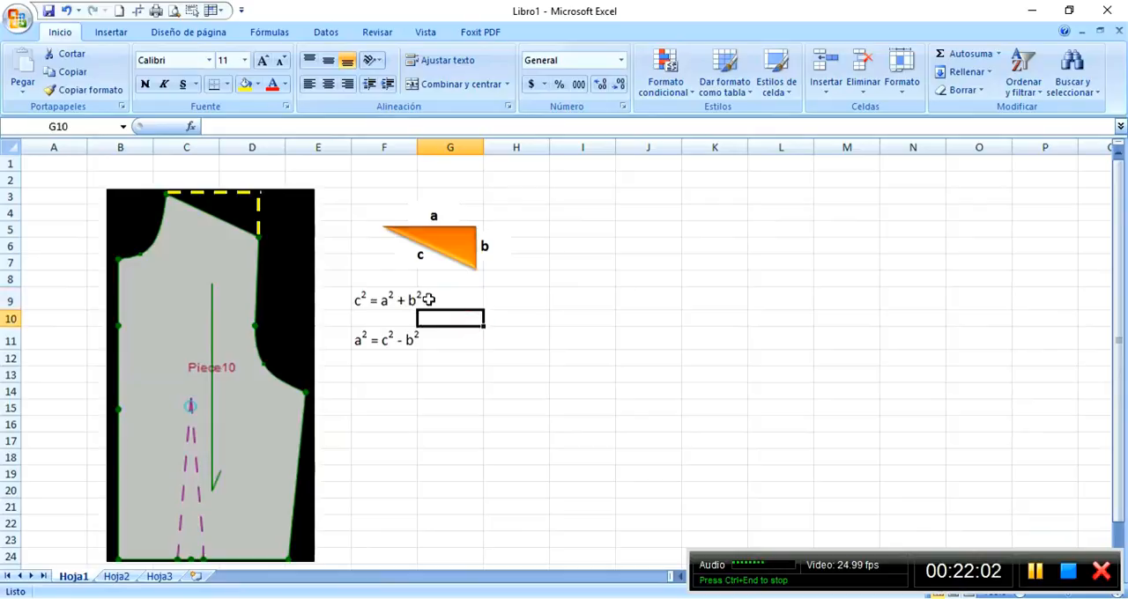
left_click(387, 342)
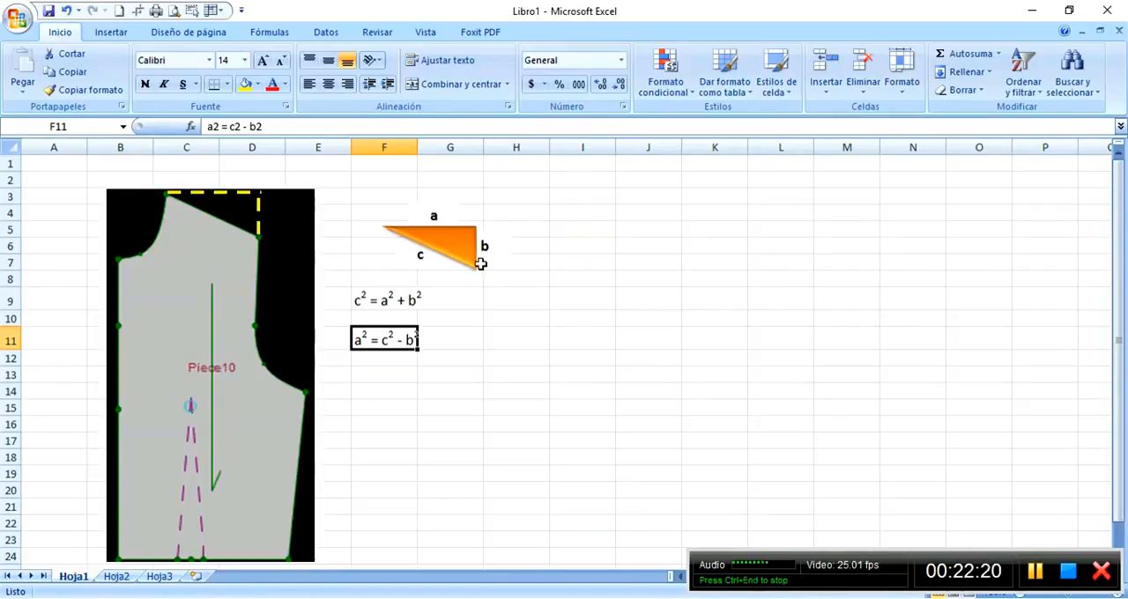
Start a square-root formula in cell F13 with the RAIZ function and an inner opening parenthesis, giving =RAIZ((.
left_click(394, 375)
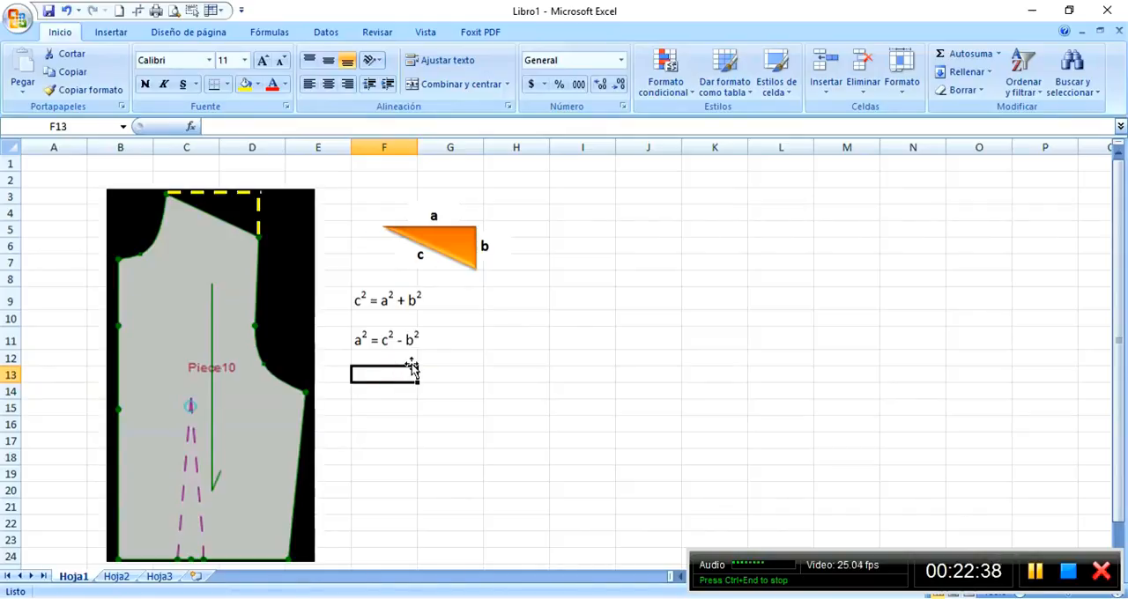
type("=rai")
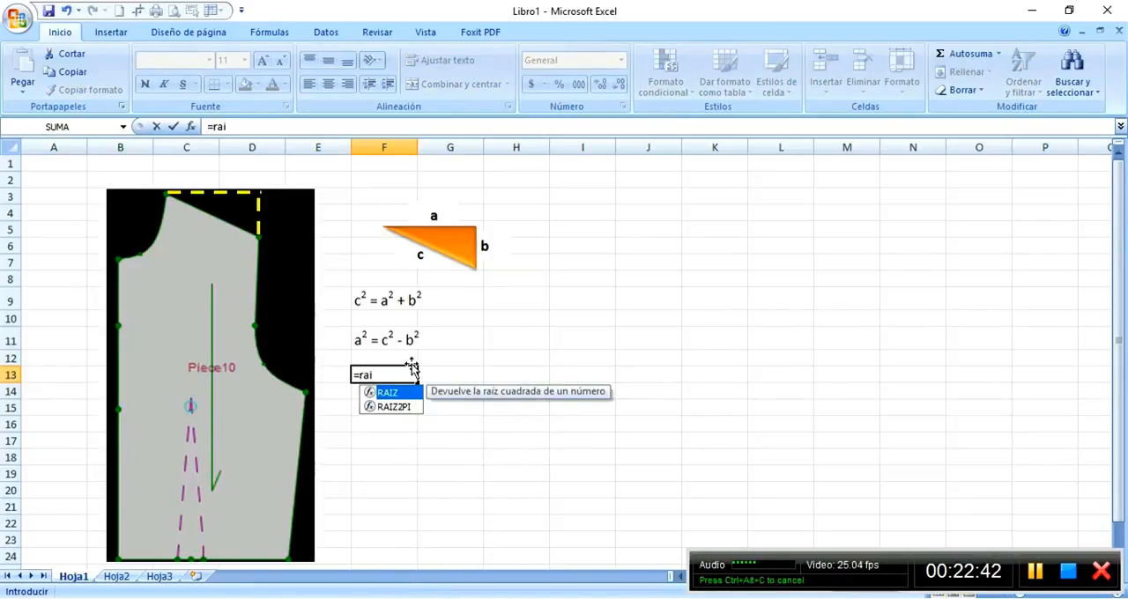
type("z")
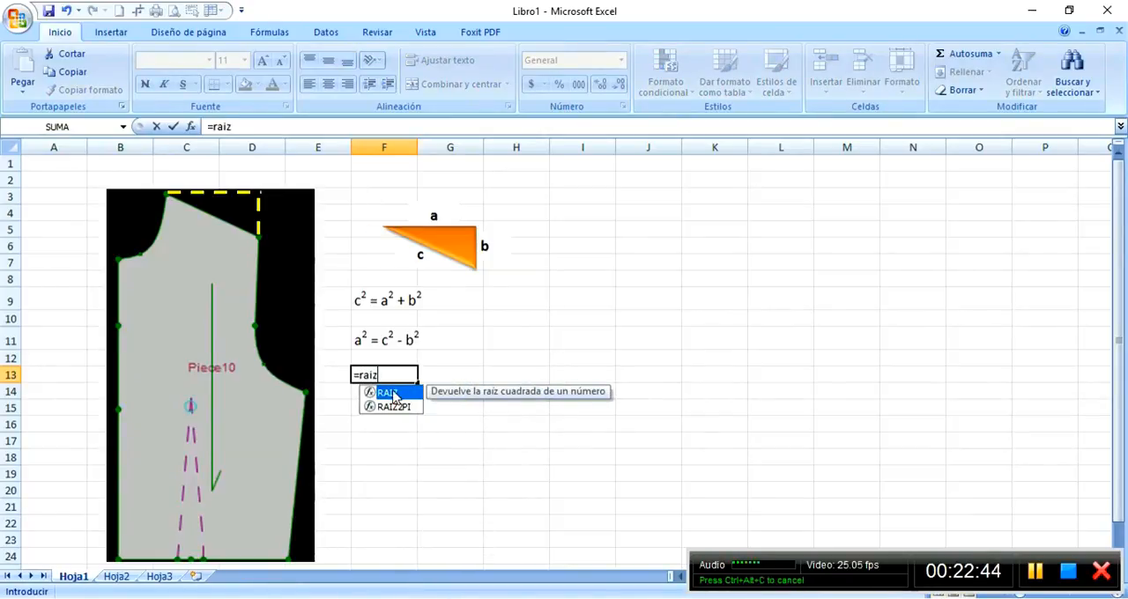
double_click(390, 393)
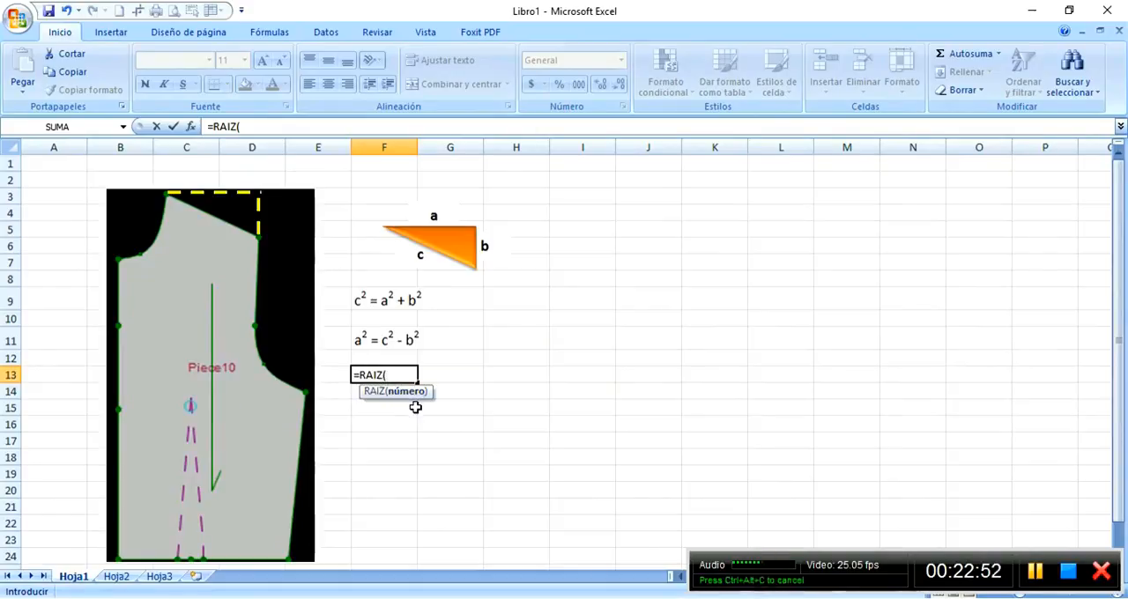
type("8")
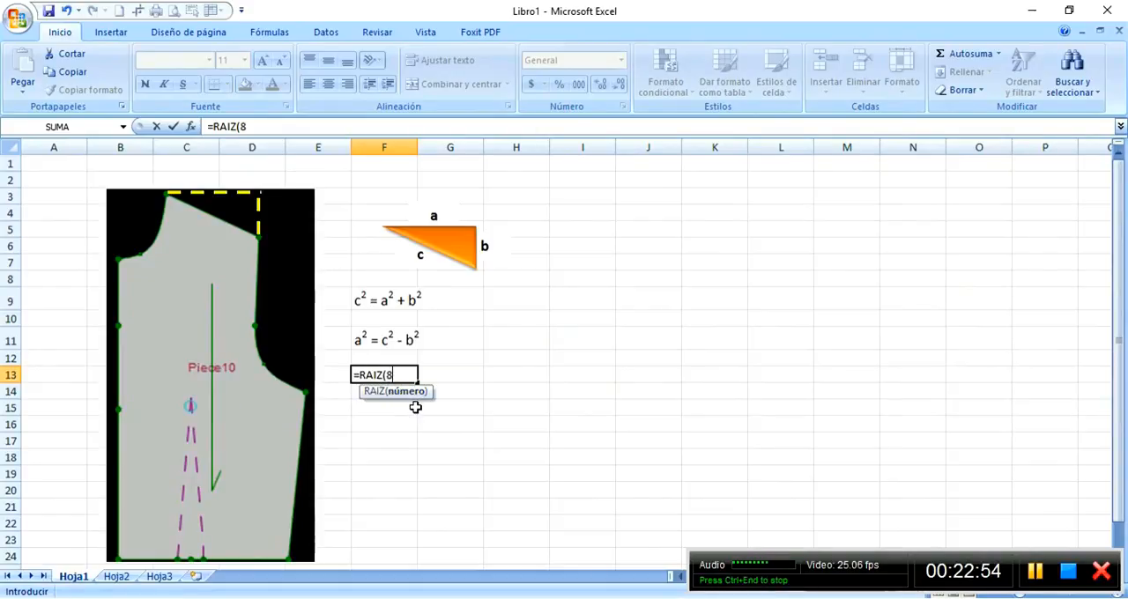
key("BackSpace")
type("(")
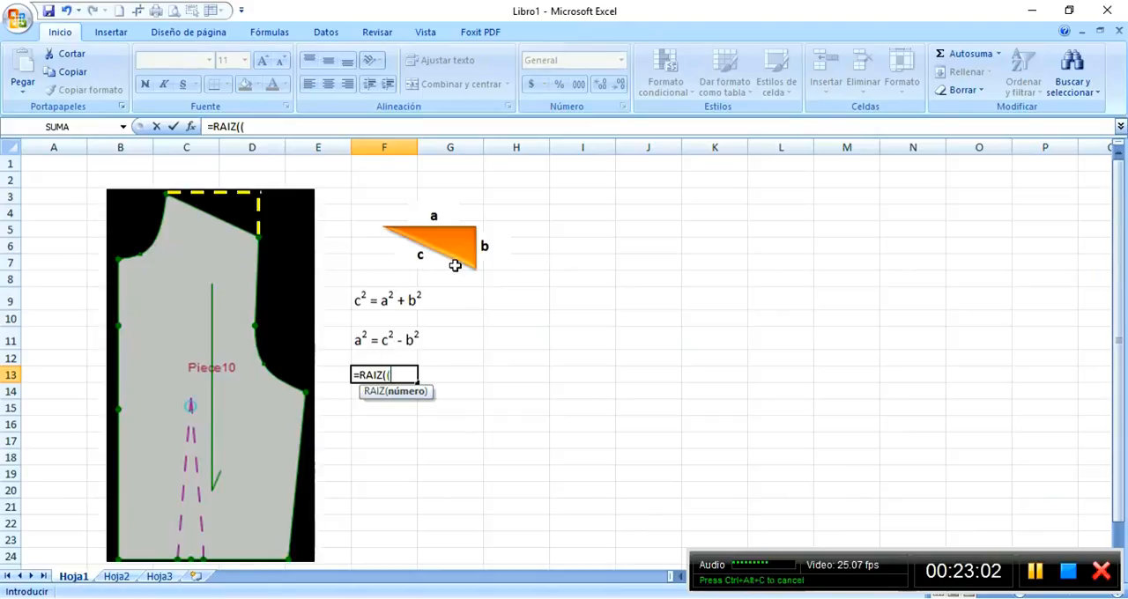
Add side c squared as the first term inside the RAIZ function, written as the power 12^2.
type("12")
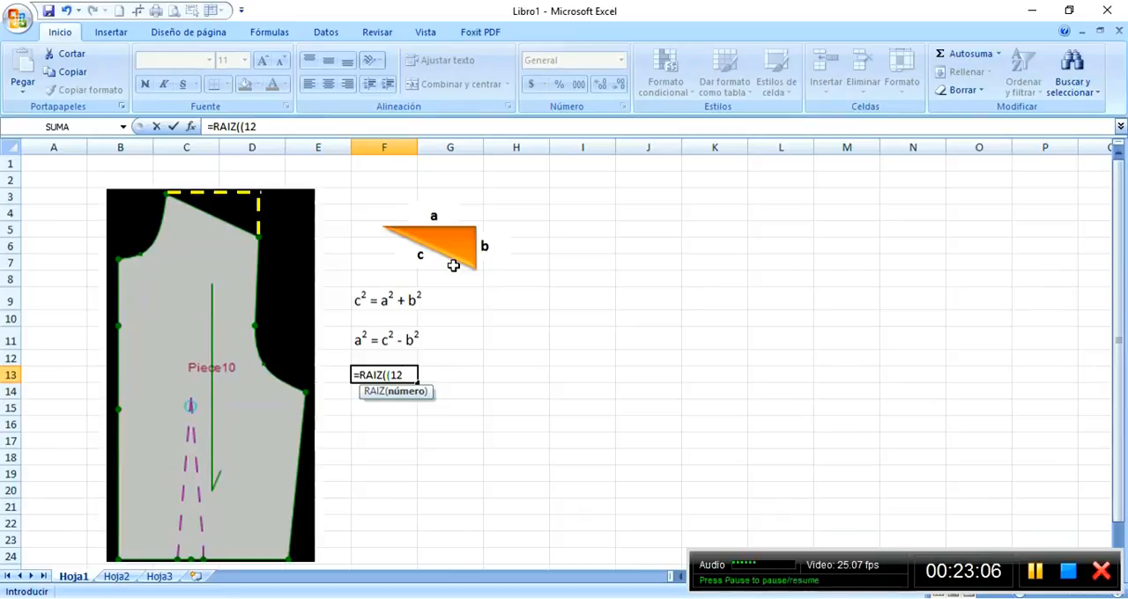
type("*12")
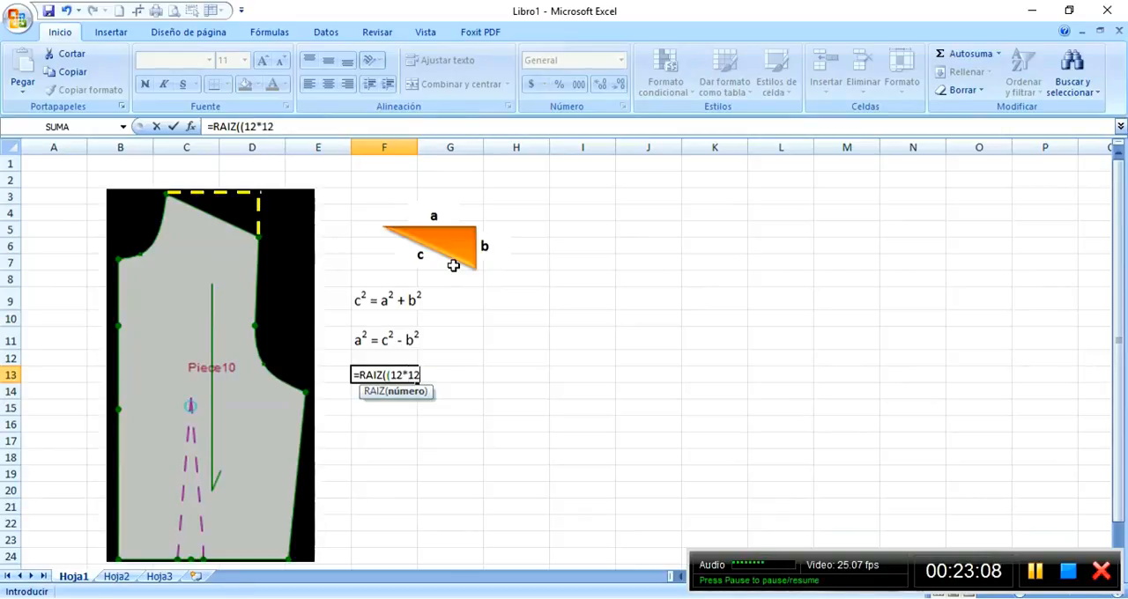
key("BackSpace")
key("BackSpace")
key("BackSpace")
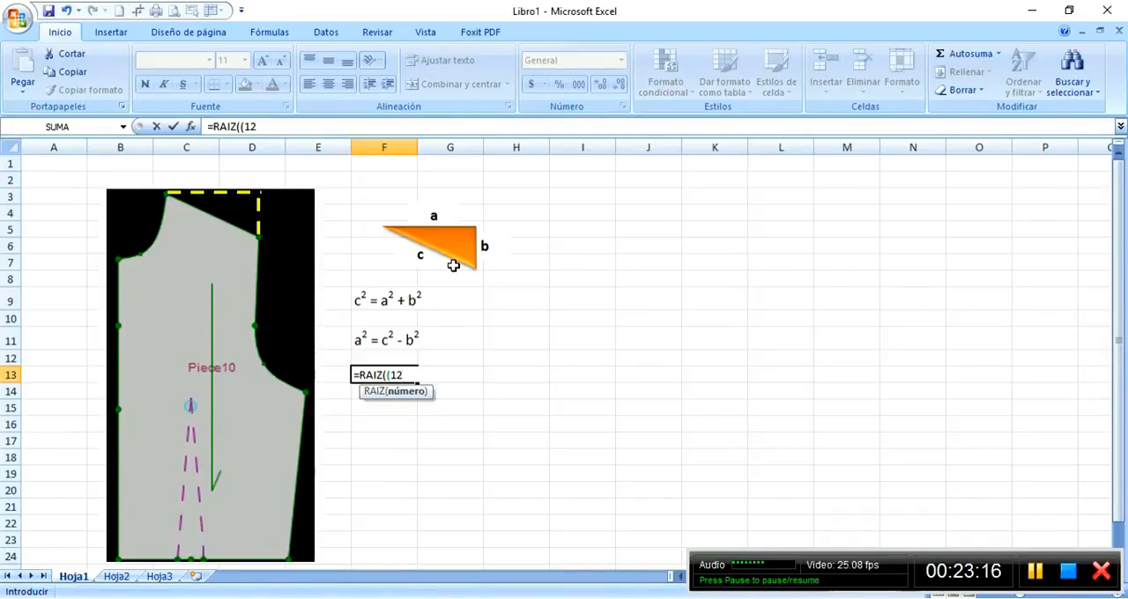
key("BackSpace")
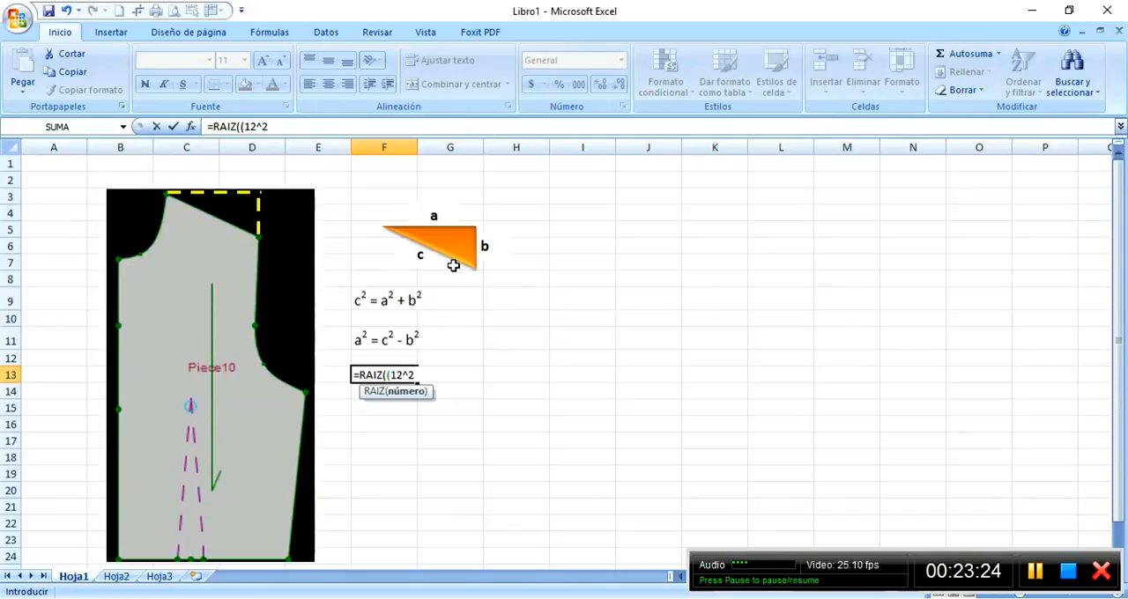
Subtract side b squared, 5^2, from the first term and complete the F13 formula as =RAIZ((12^2)-(5^2)).
type(")-(5")
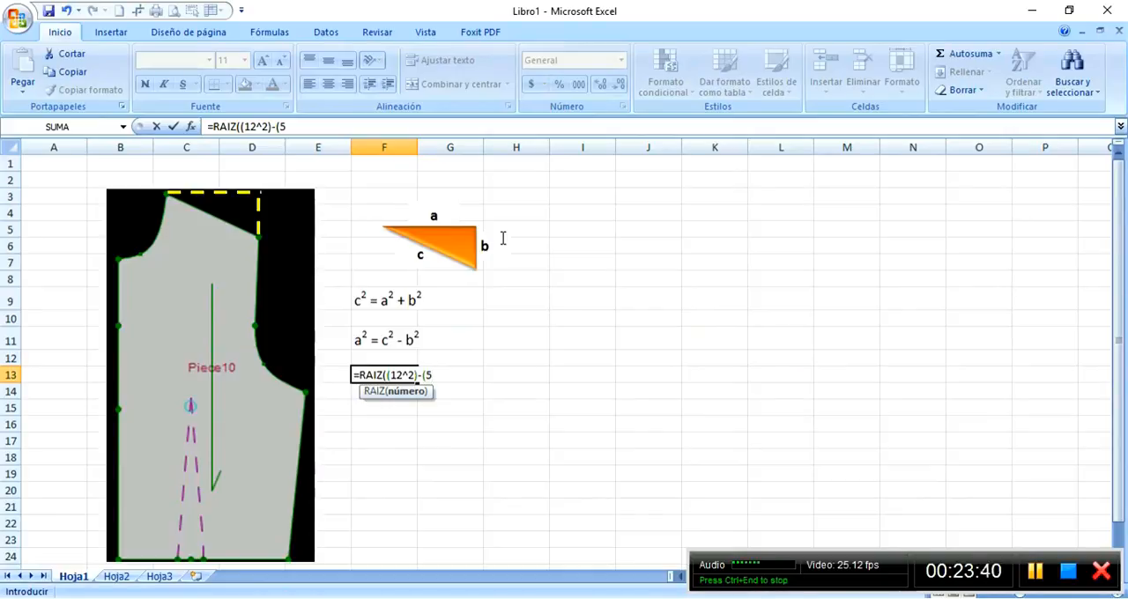
type("^2")
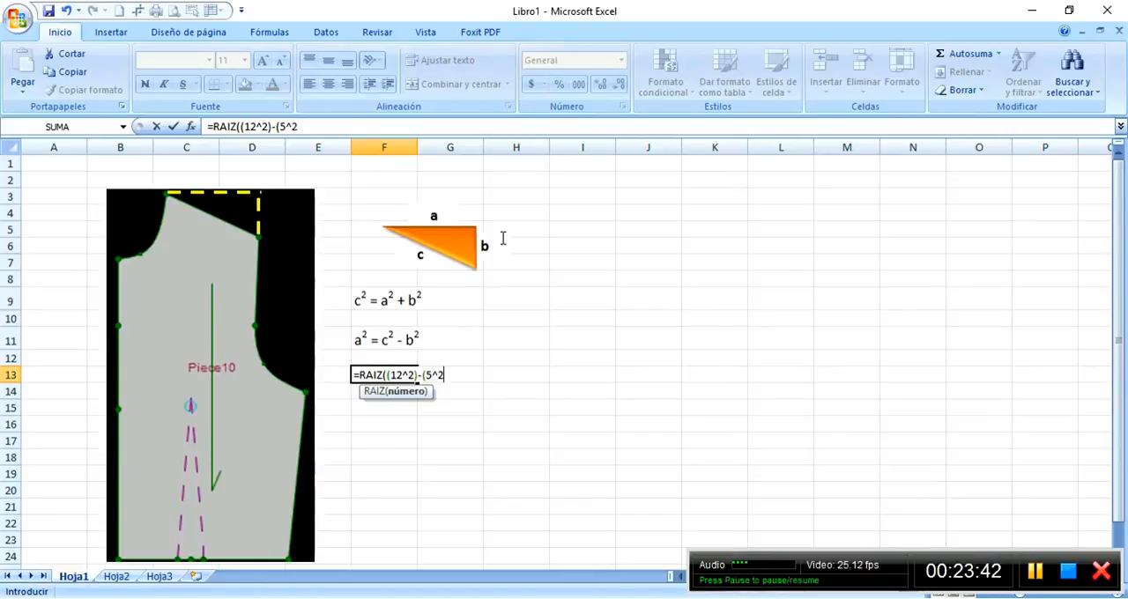
type(")")
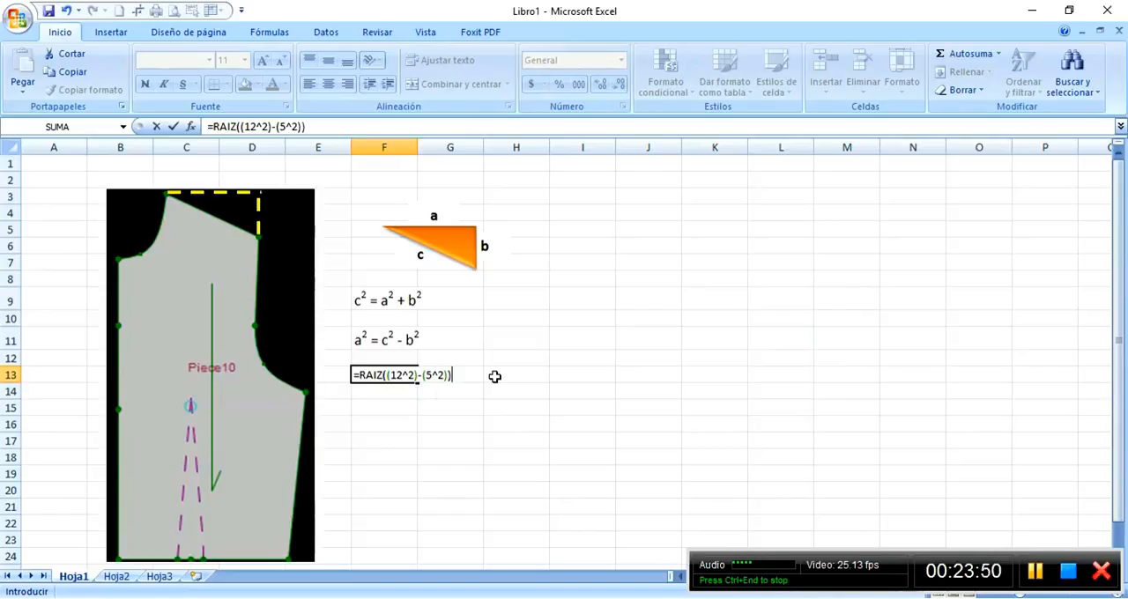
key("Return")
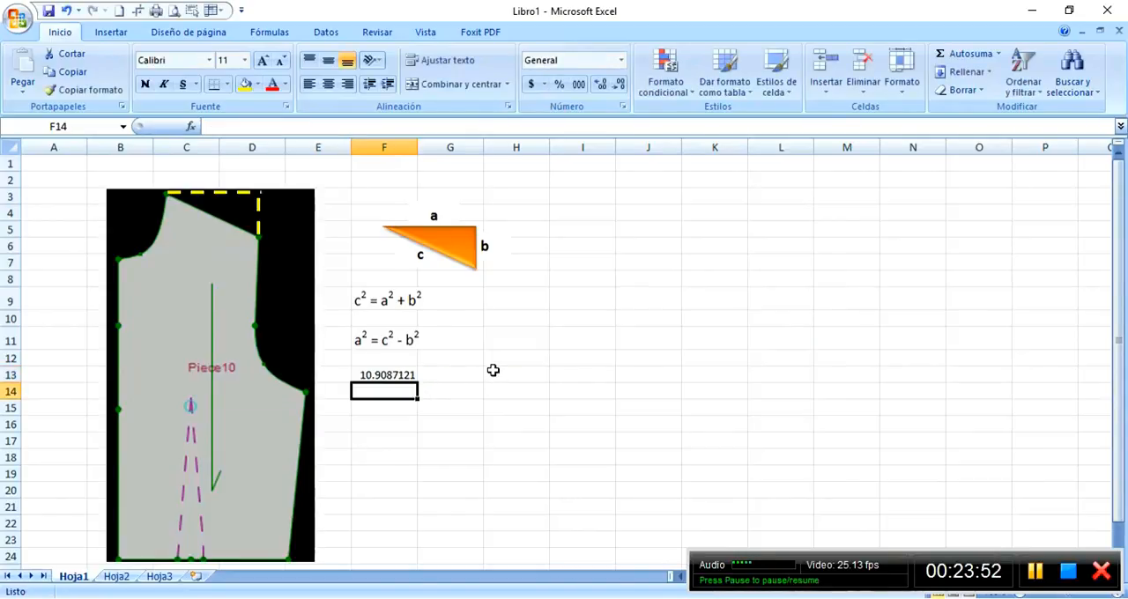
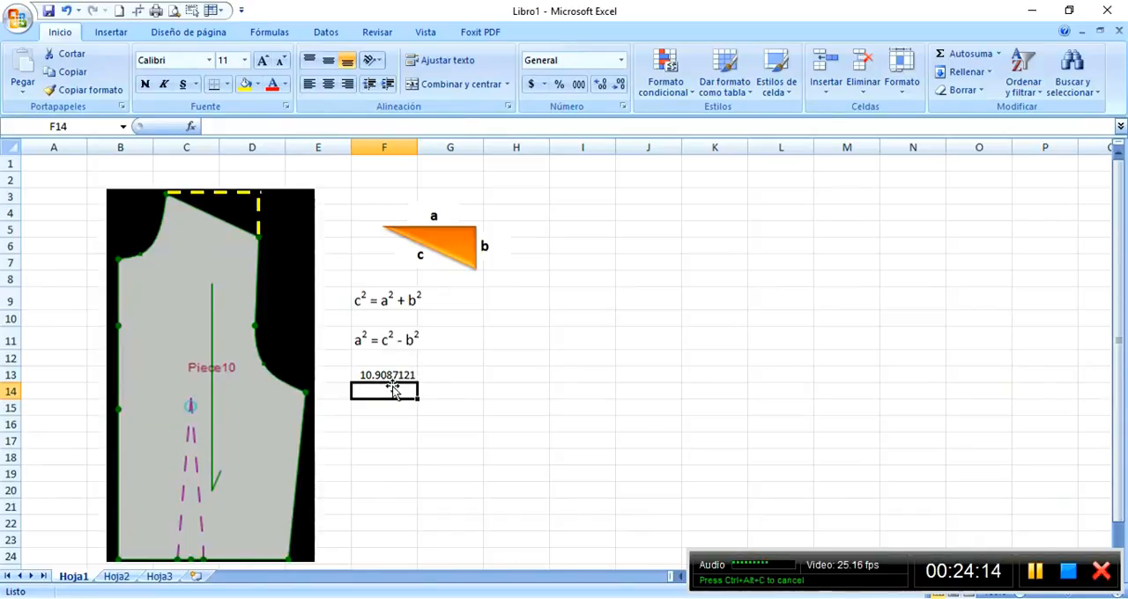
Switch to Optitex PDS and start a draft line at the upper end of the deeper neckline curve, firmly connected to the external contour.
left_click(461, 598)
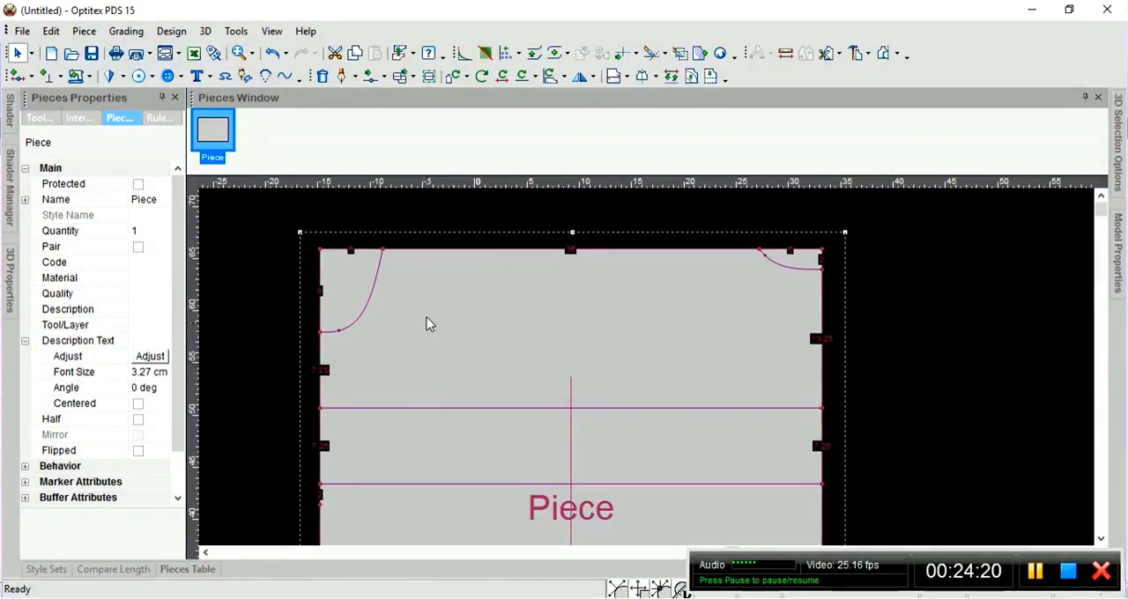
key("d")
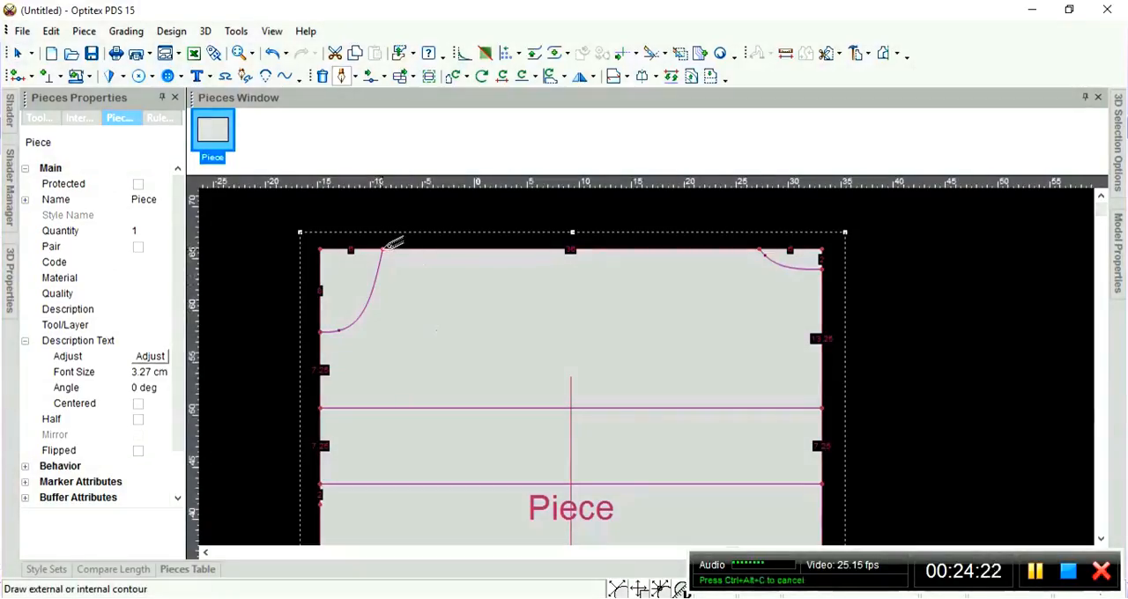
left_click(382, 247)
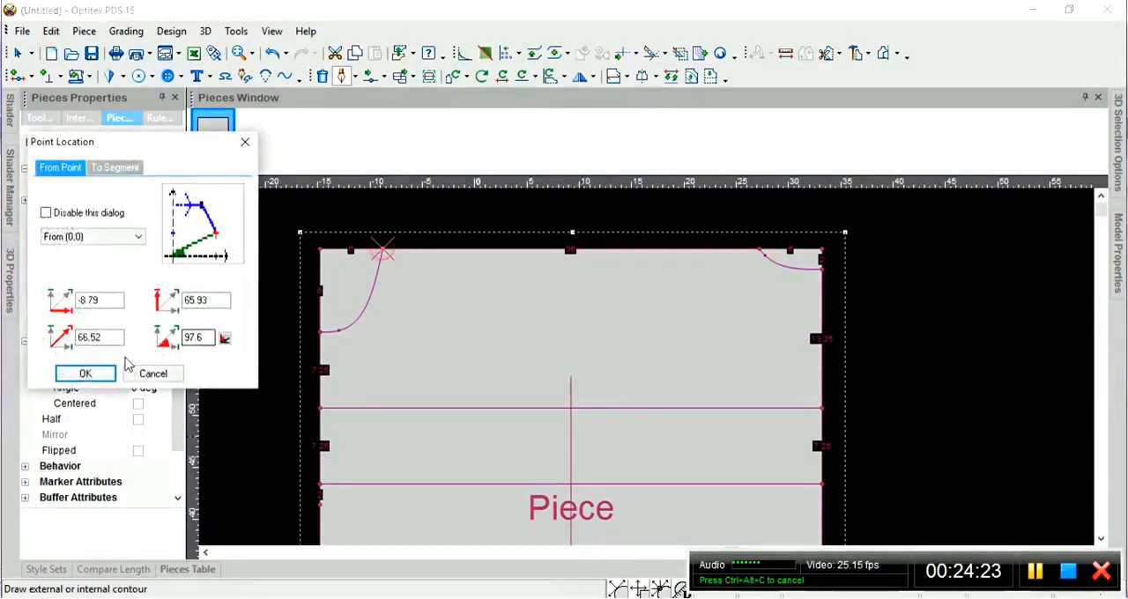
left_click(84, 375)
left_click(194, 219)
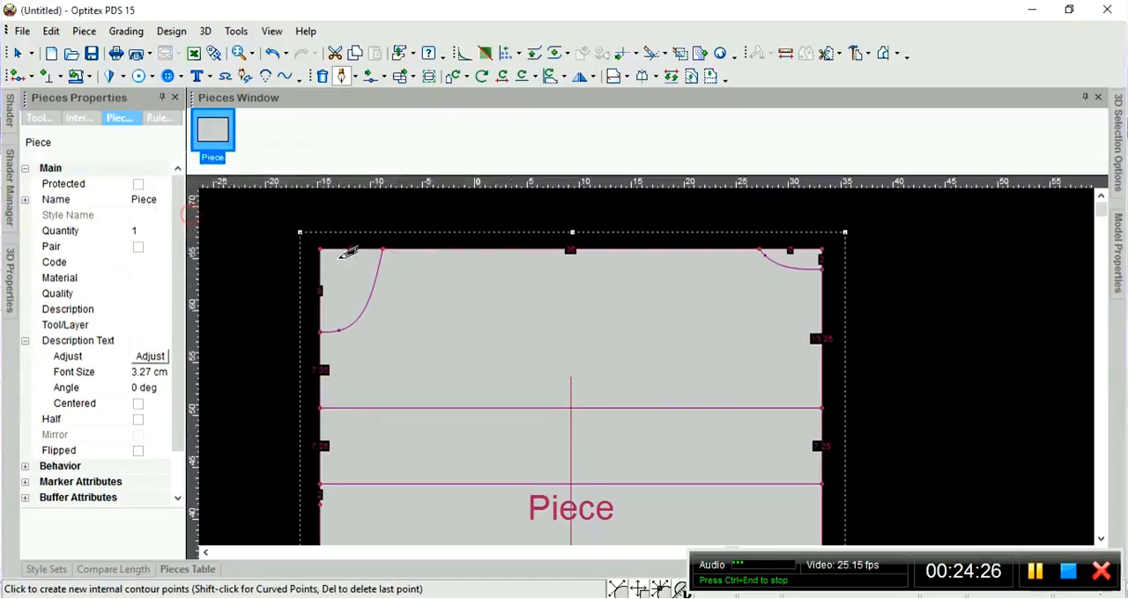
Place the shoulder line's second point inside the piece and set its horizontal offset from the last point to 10.91.
left_click(477, 285)
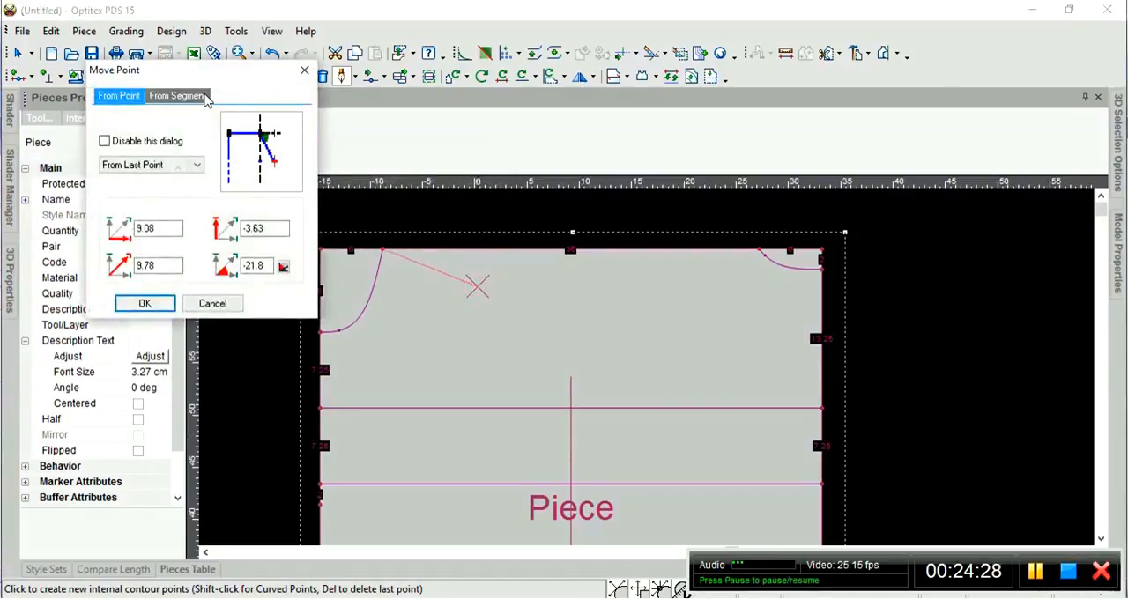
left_click_drag(210, 80, 242, 85)
double_click(189, 271)
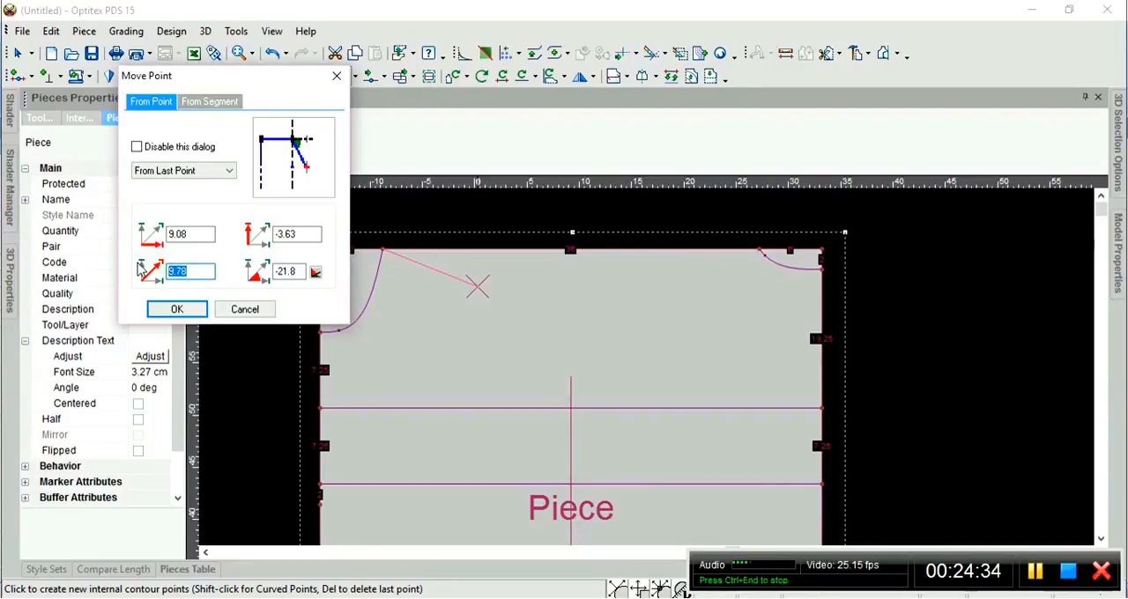
type("12")
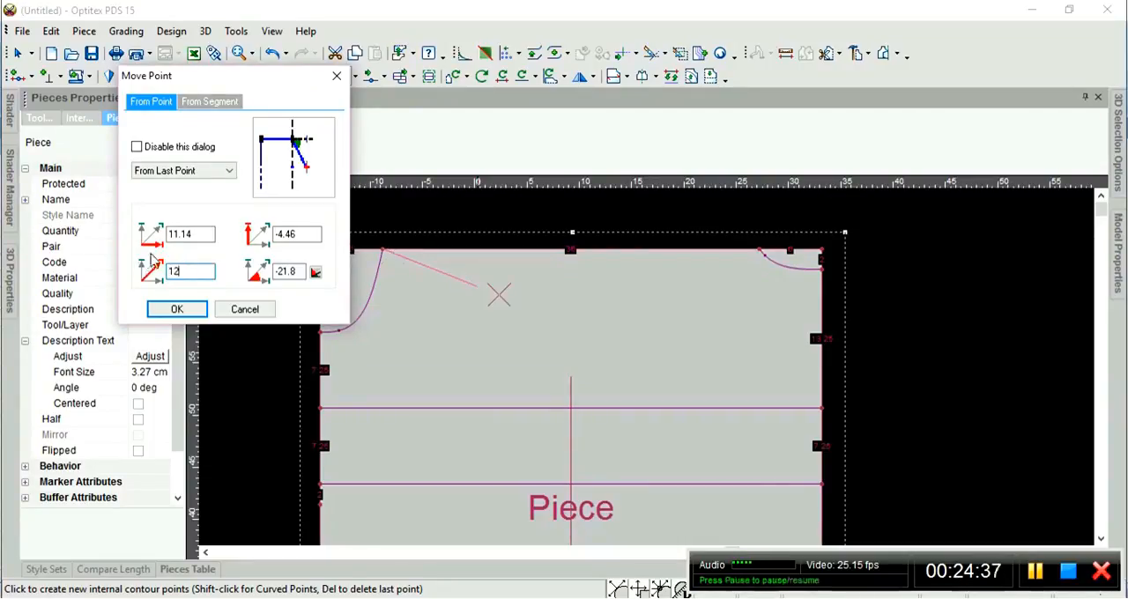
double_click(199, 233)
type("1")
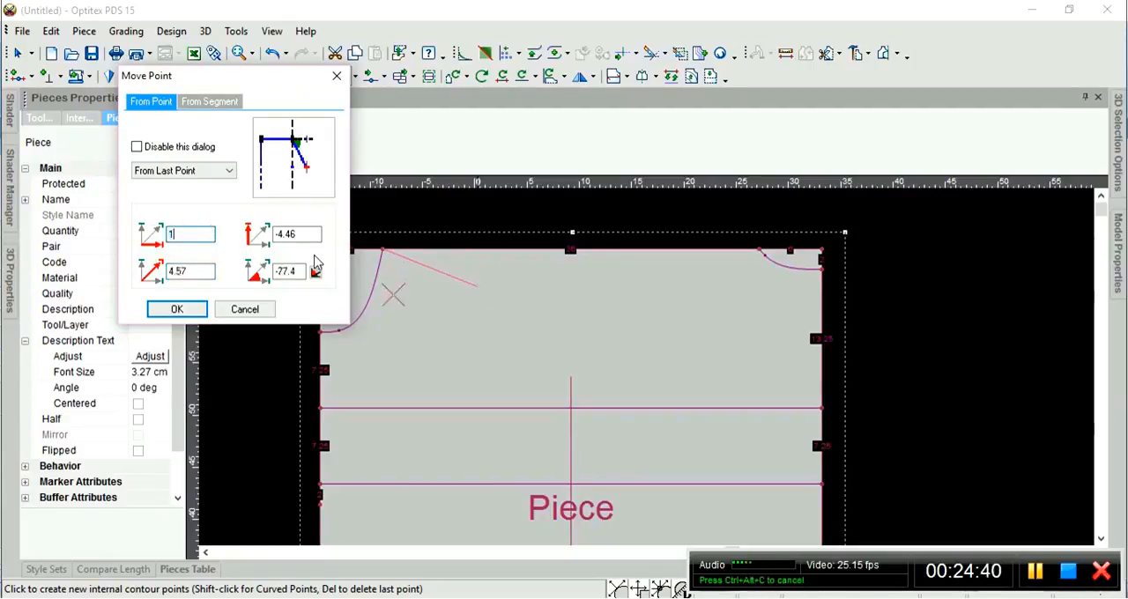
type("0.91")
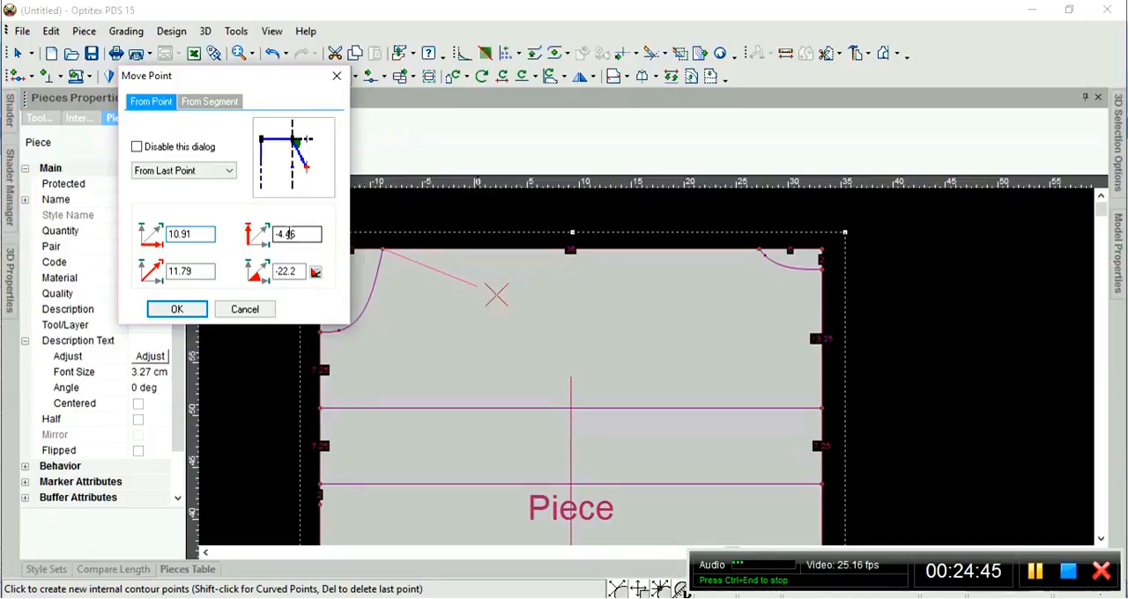
Set the second point's vertical offset to -5 and finish the shoulder line there.
double_click(292, 233)
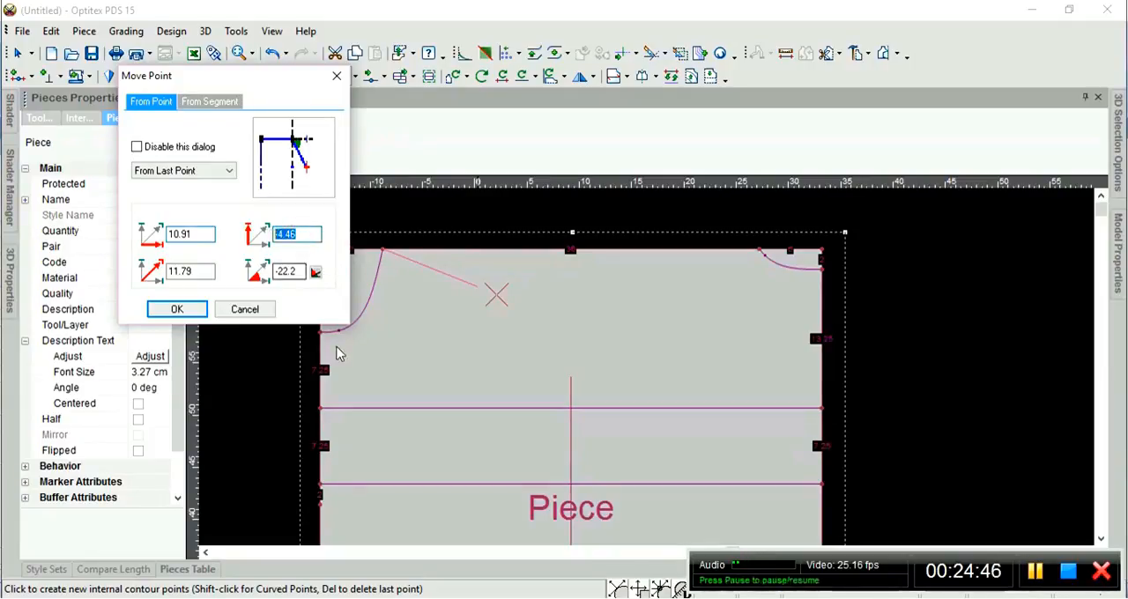
type("-5")
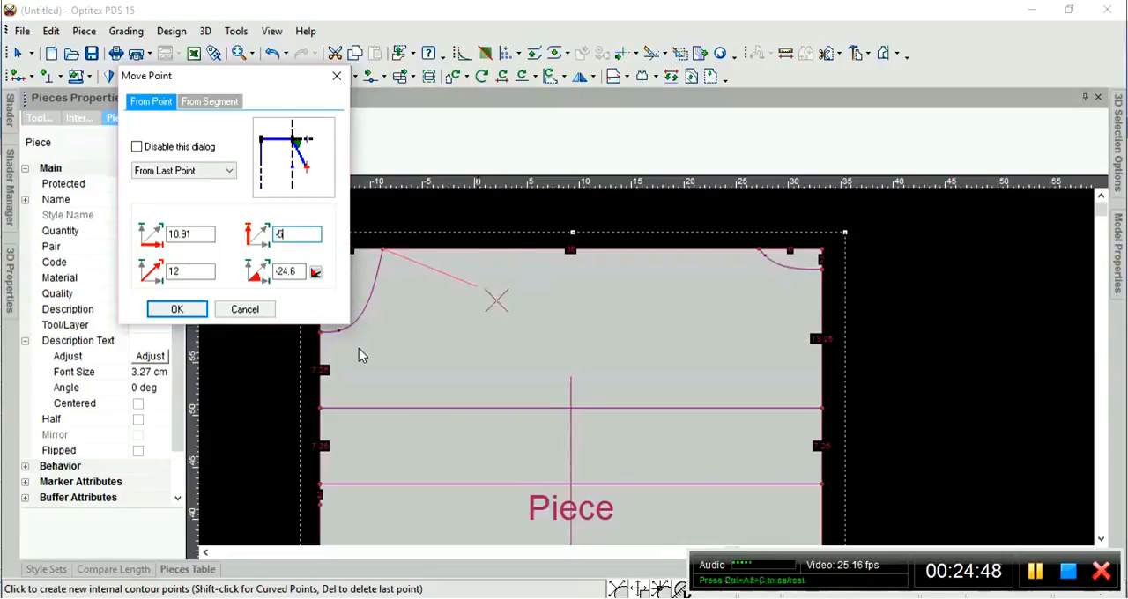
left_click(193, 236)
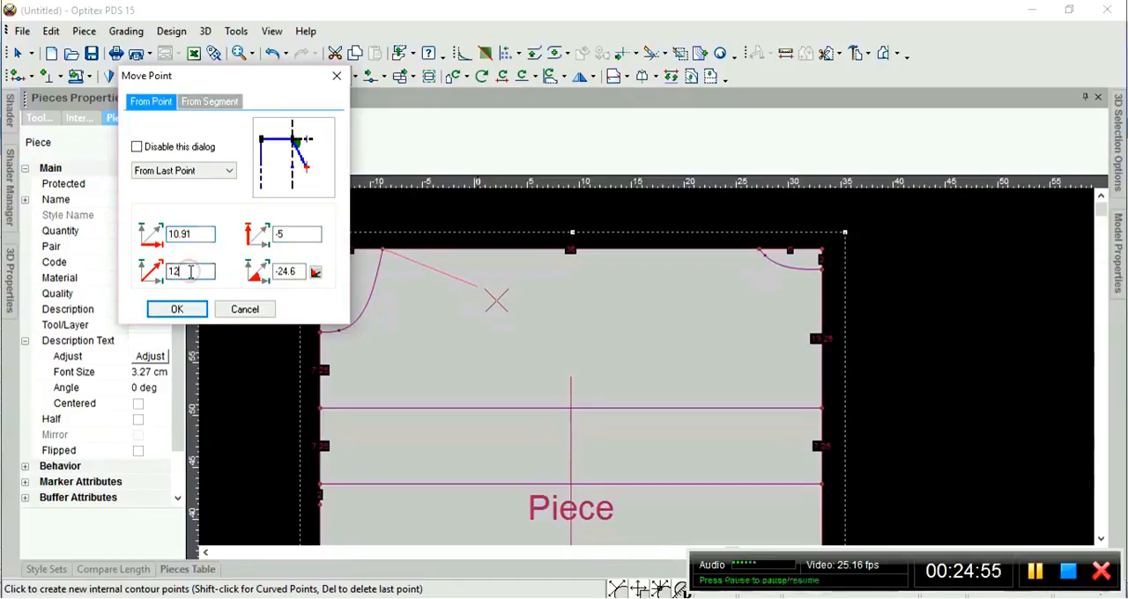
left_click(303, 238)
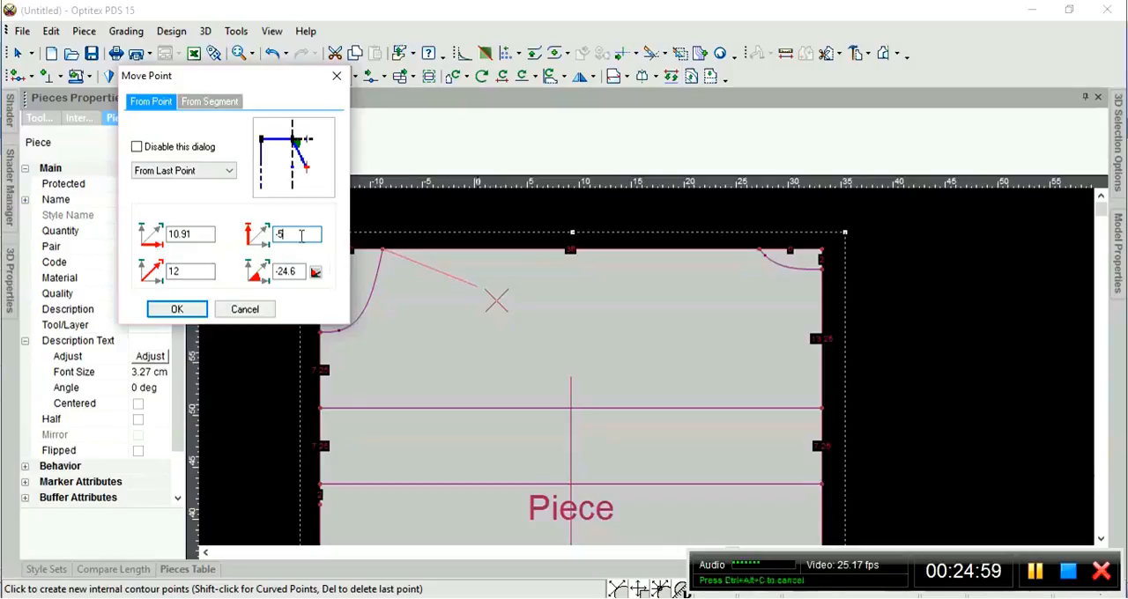
left_click(180, 307)
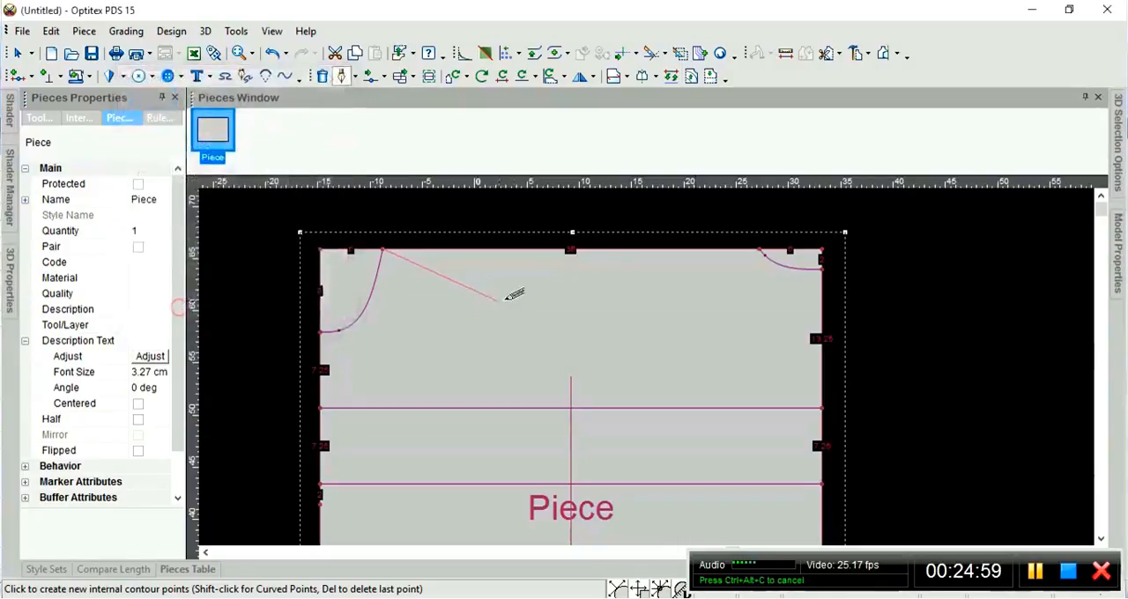
key("Escape")
left_click(574, 298)
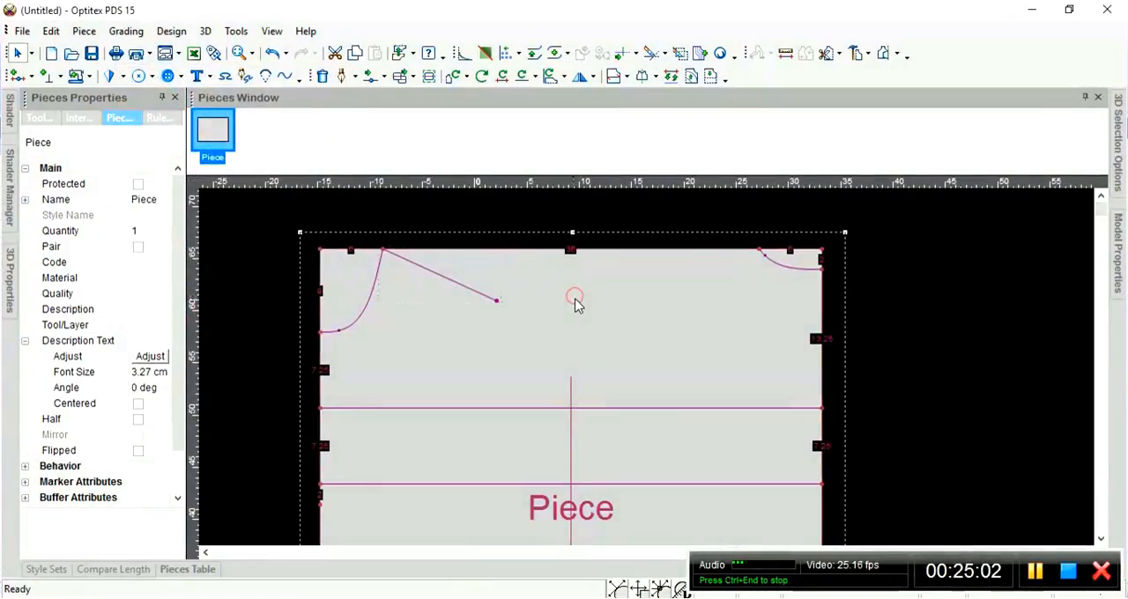
Measure the new shoulder line from the neckline point to its free end, checking its X, Y and total distances.
key("m")
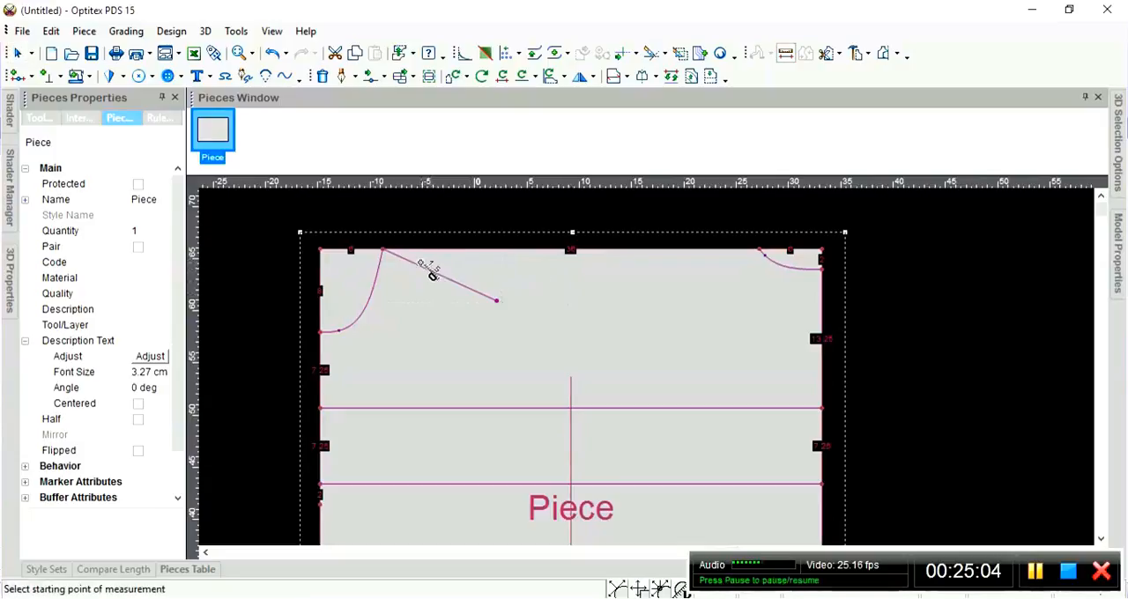
left_click(386, 253)
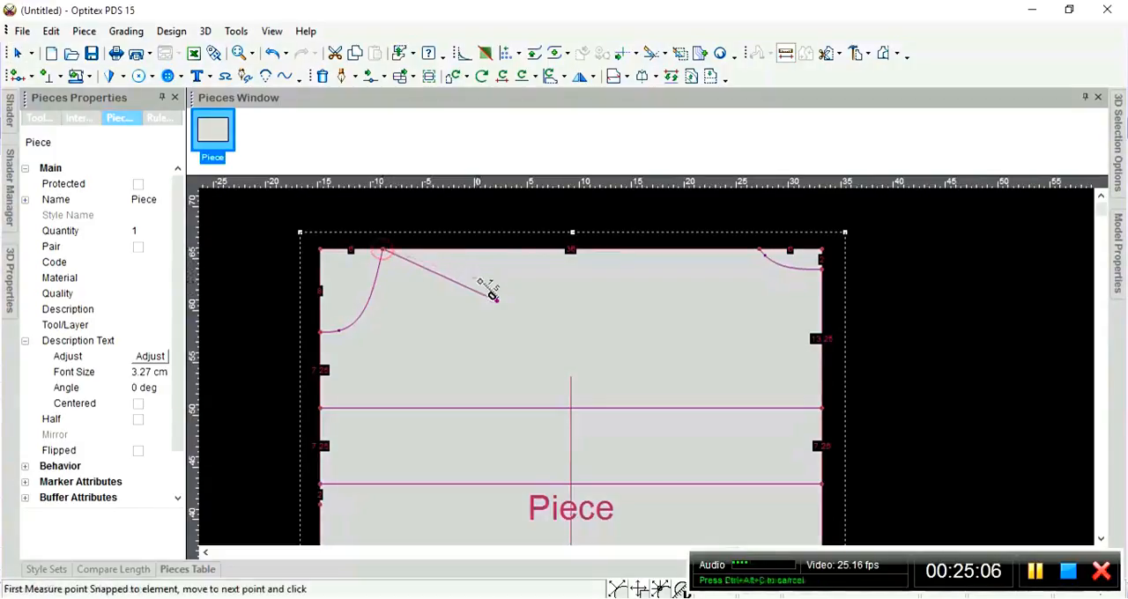
left_click(505, 307)
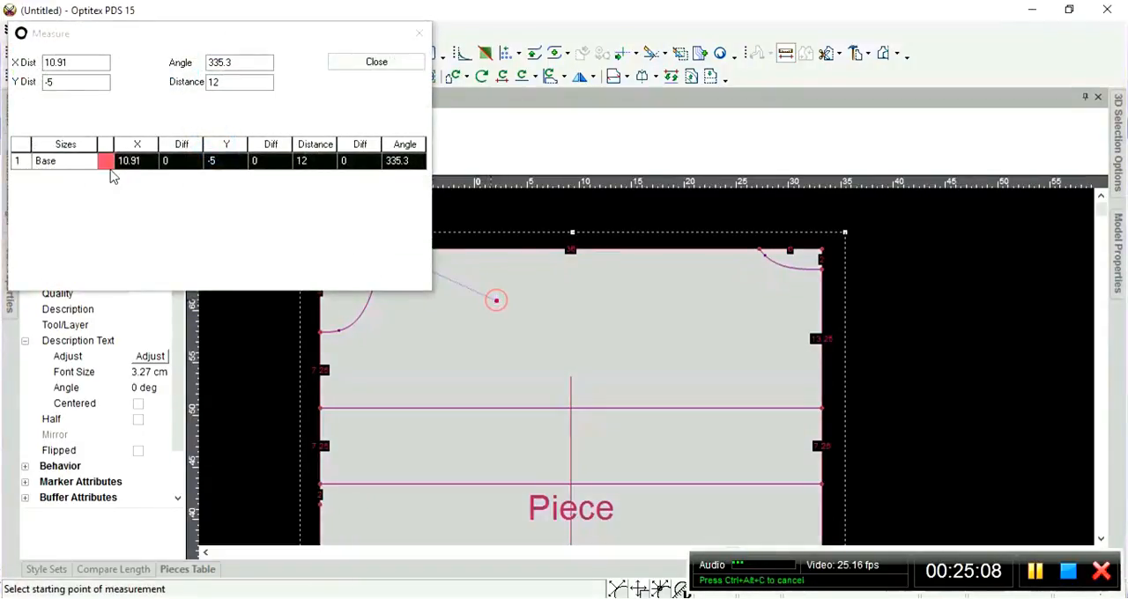
left_click(233, 84)
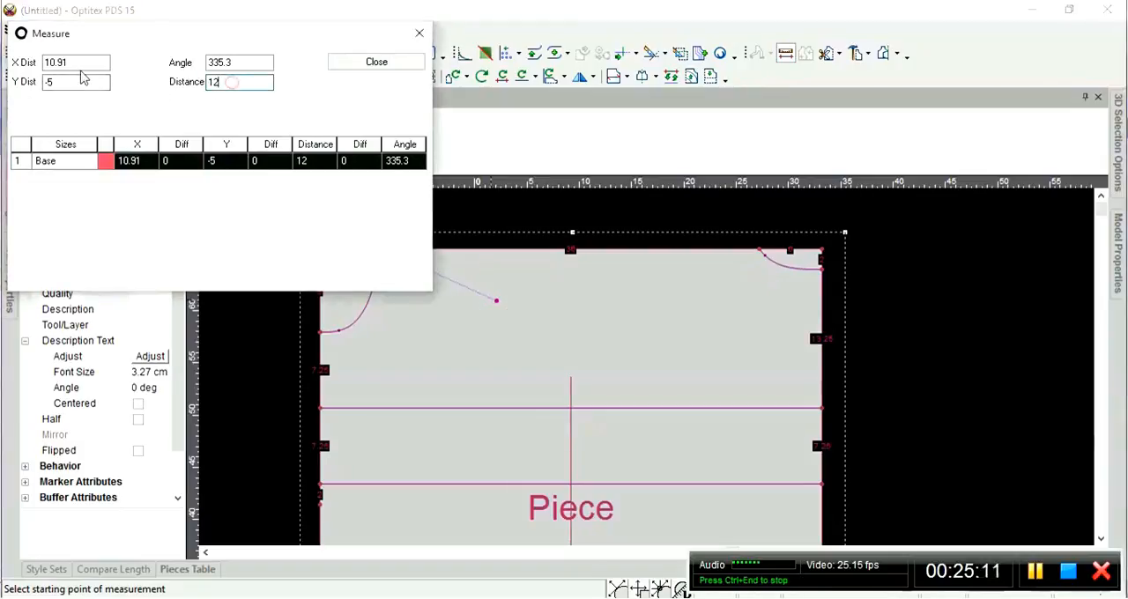
left_click(71, 83)
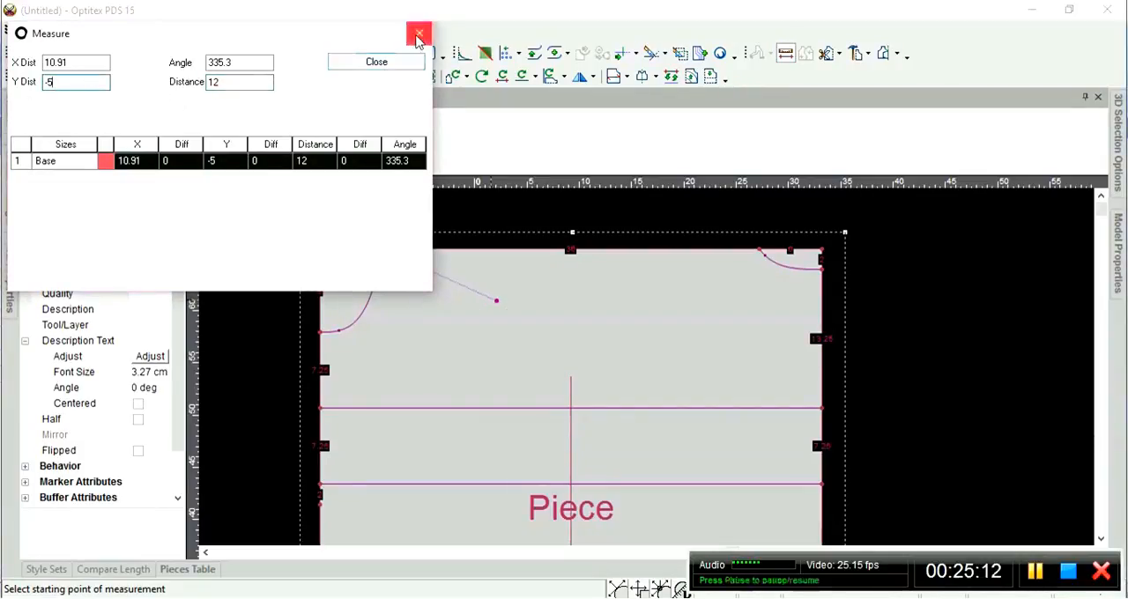
left_click(388, 63)
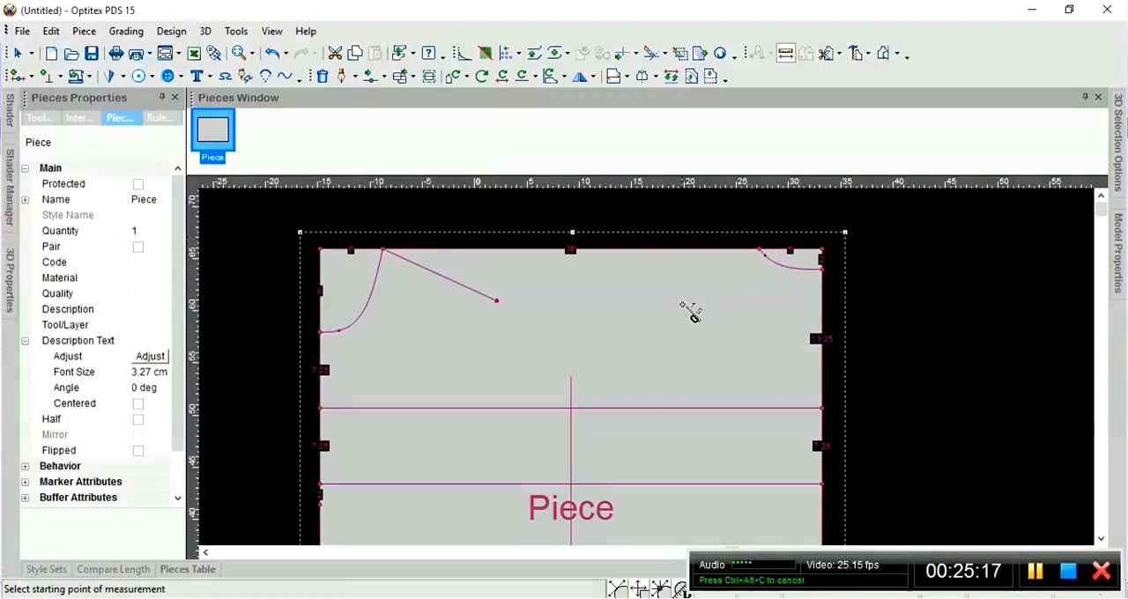
right_click(884, 243)
left_click(899, 250)
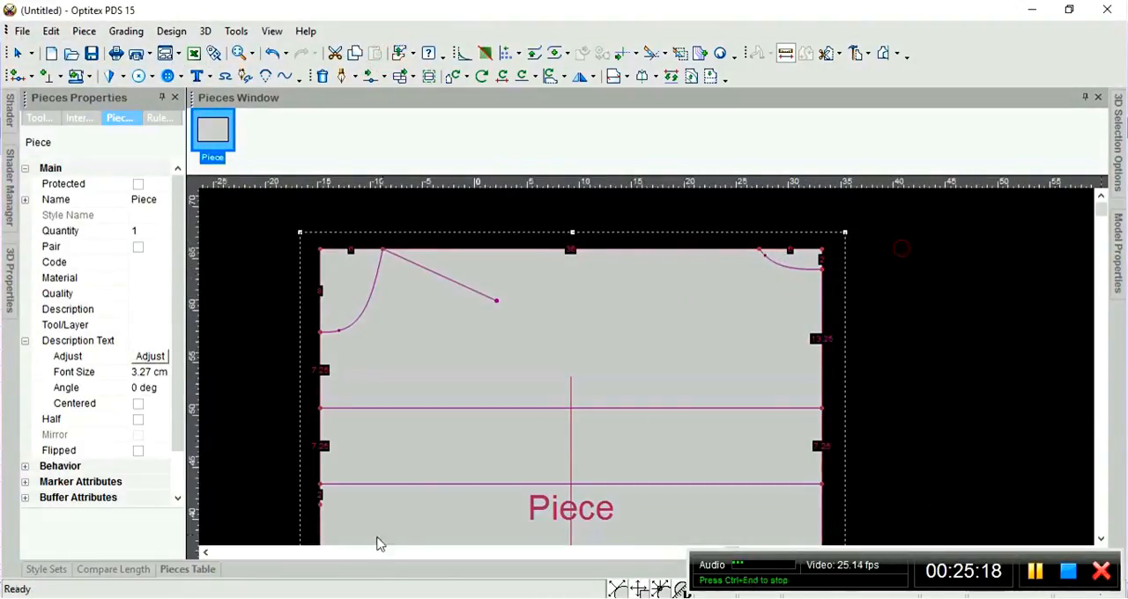
Switch to Excel and change side b in the F13 formula to 3.5, giving =RAIZ((12^2)-(3.5^2)).
left_click(298, 598)
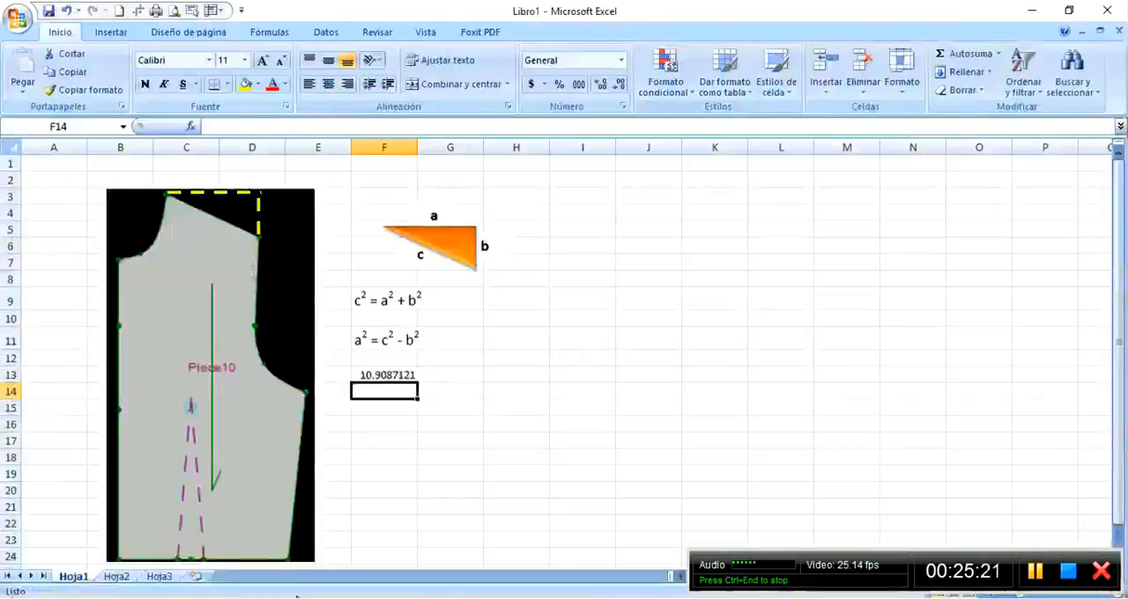
left_click(515, 341)
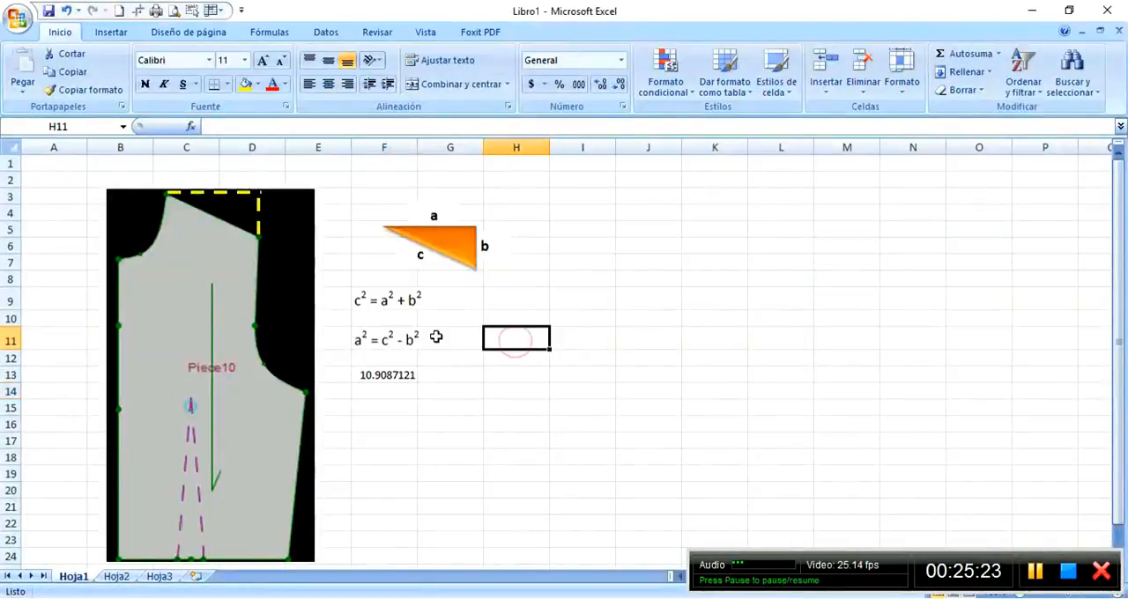
left_click(386, 374)
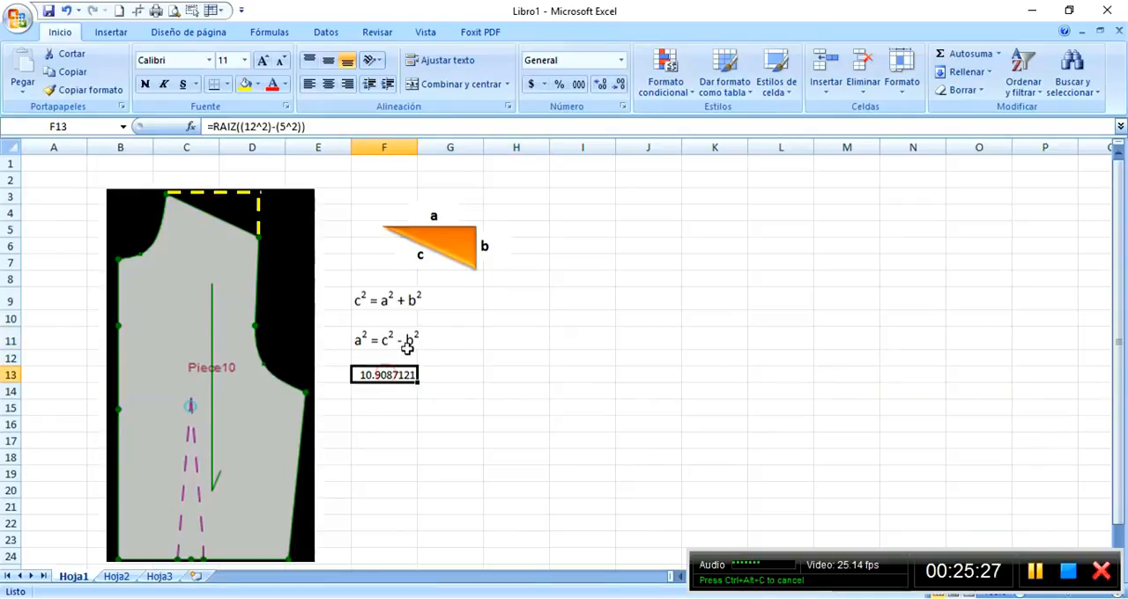
left_click(289, 126)
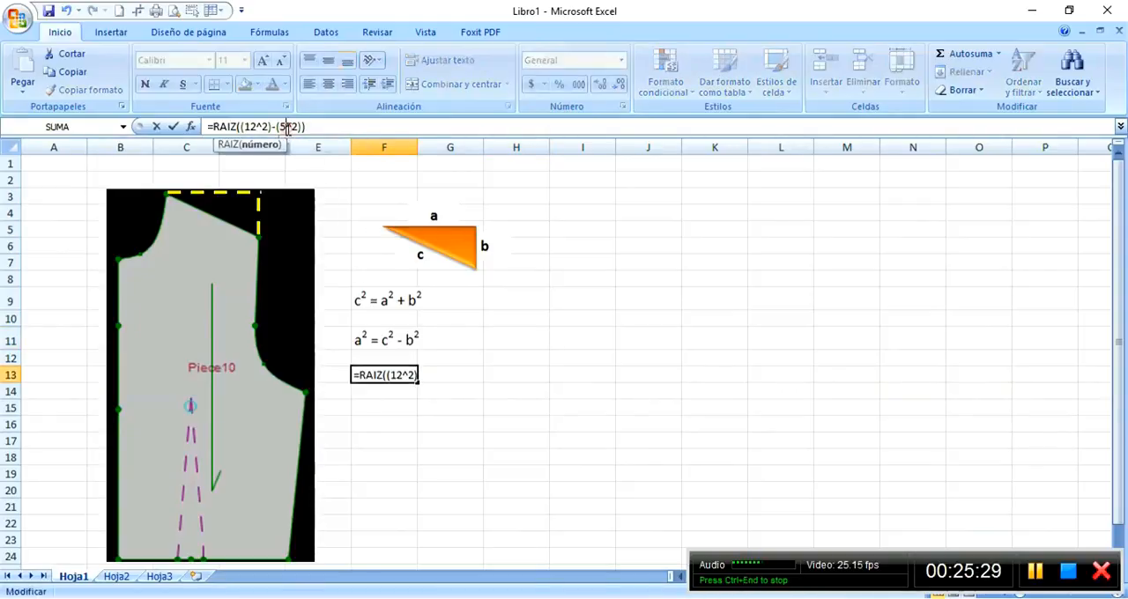
key("BackSpace")
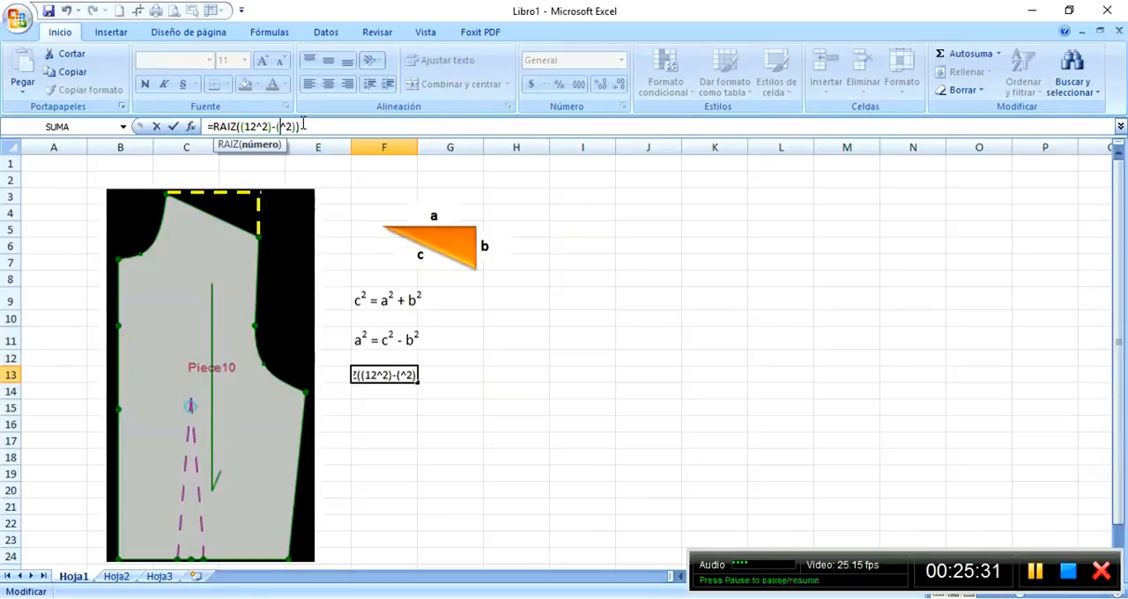
type("3.5")
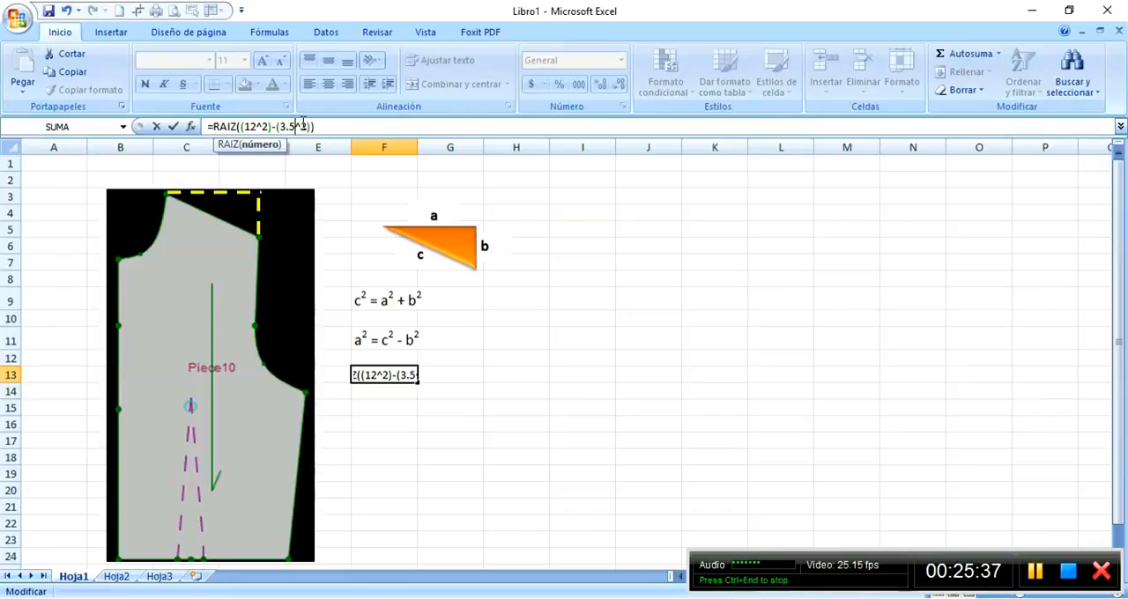
key("Return")
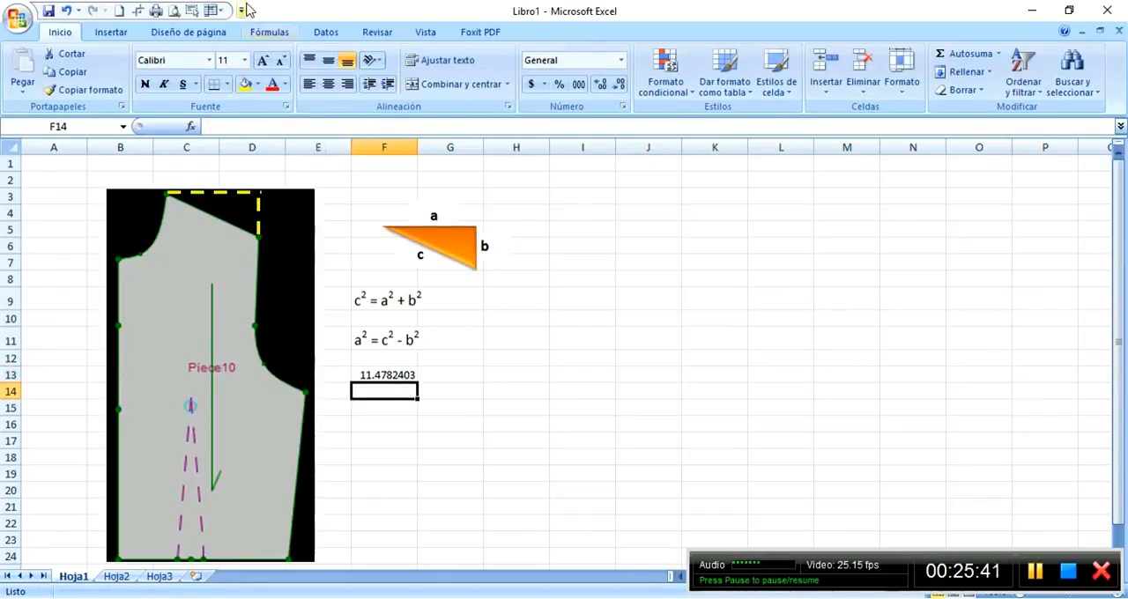
Switch to Optitex PDS and start a draft line at the upper end of the shallower neckline curve, firmly connected to the external contour.
left_click(466, 598)
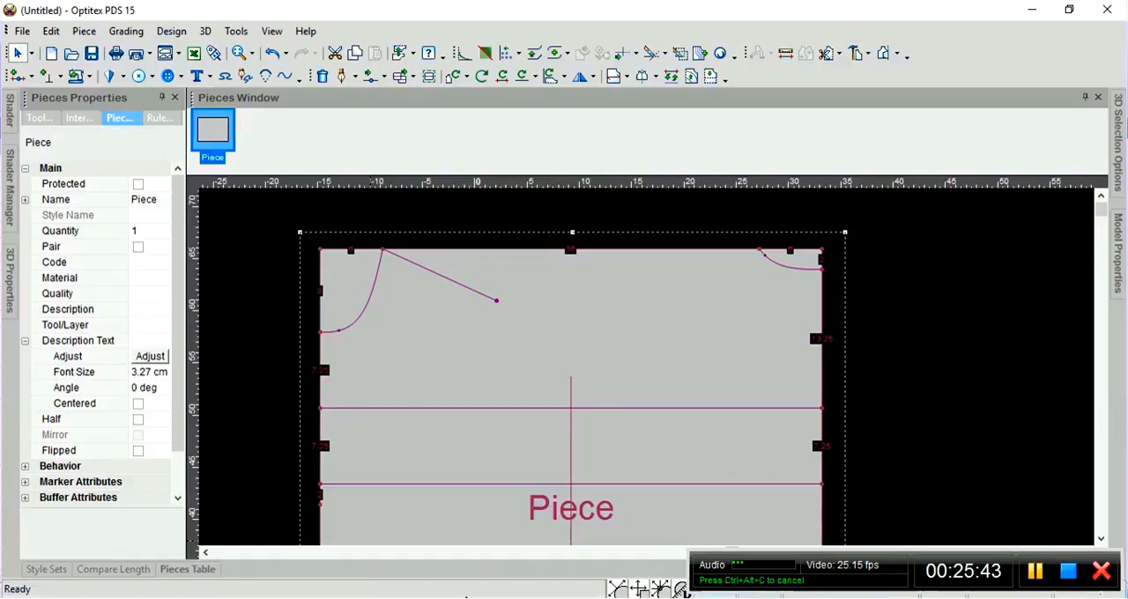
key("d")
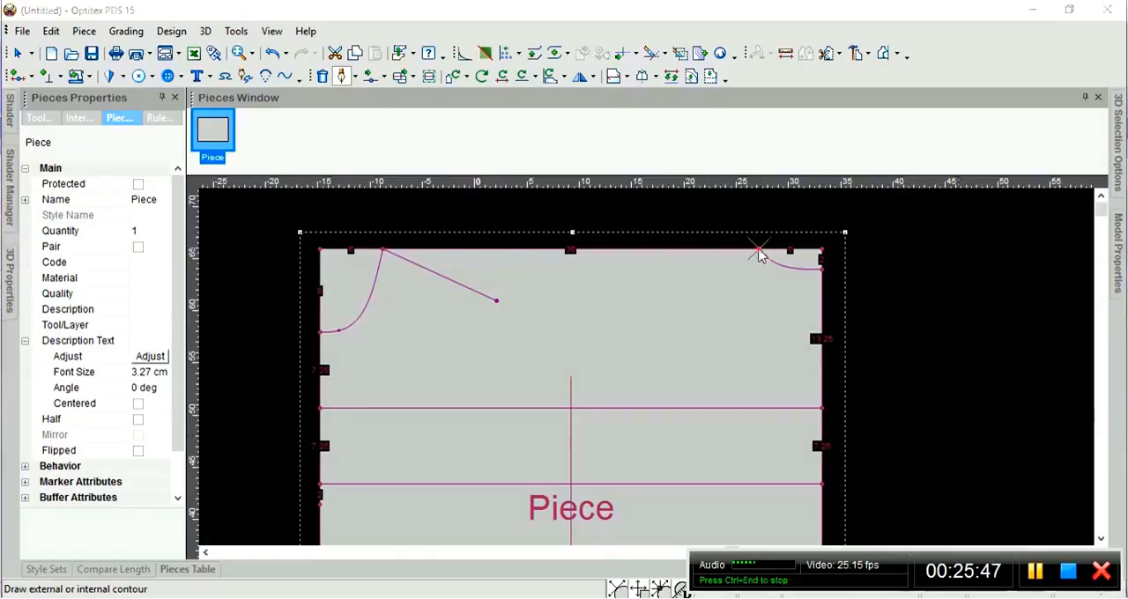
left_click(759, 250)
left_click(84, 377)
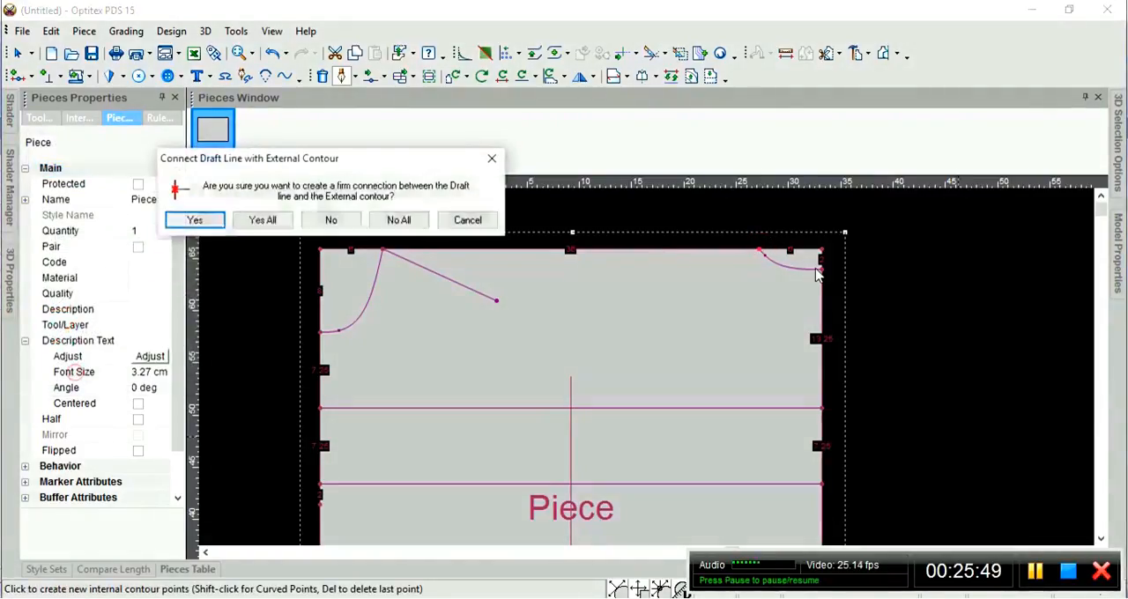
left_click(194, 220)
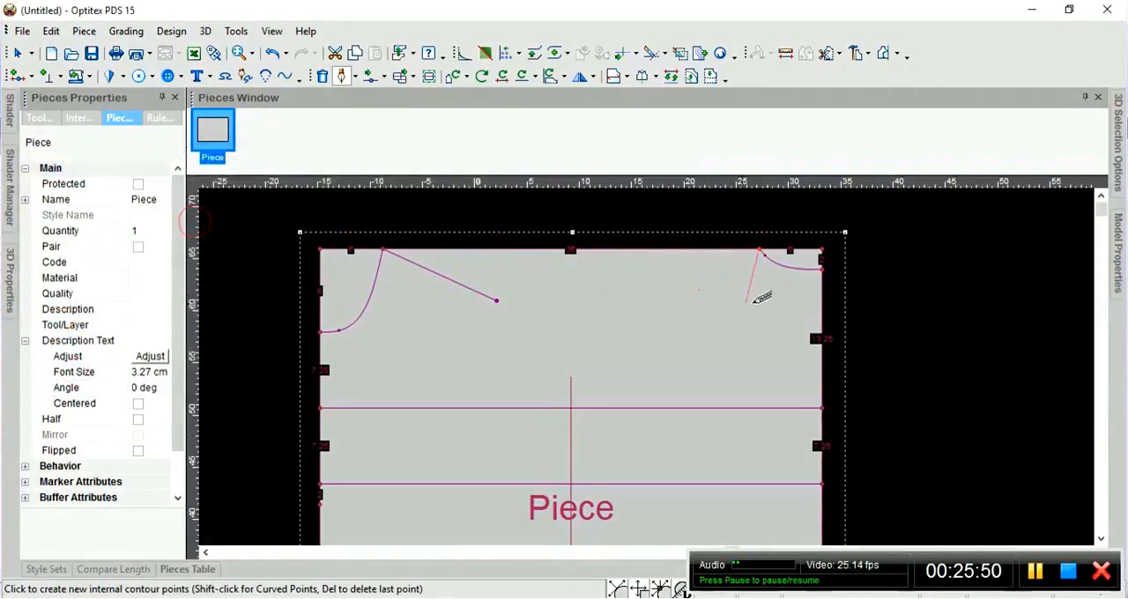
Try to place the shoulder line's second point with length 12, horizontal offset -11.48 and vertical offset -5, shortening the length to 12.5.
left_click(638, 301)
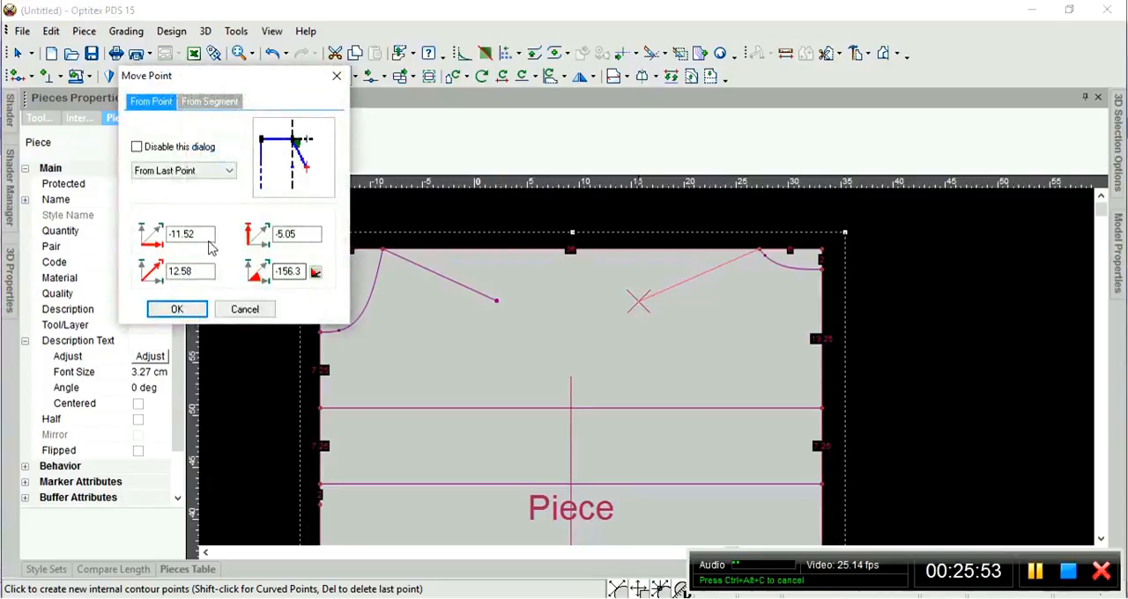
double_click(199, 270)
type("12")
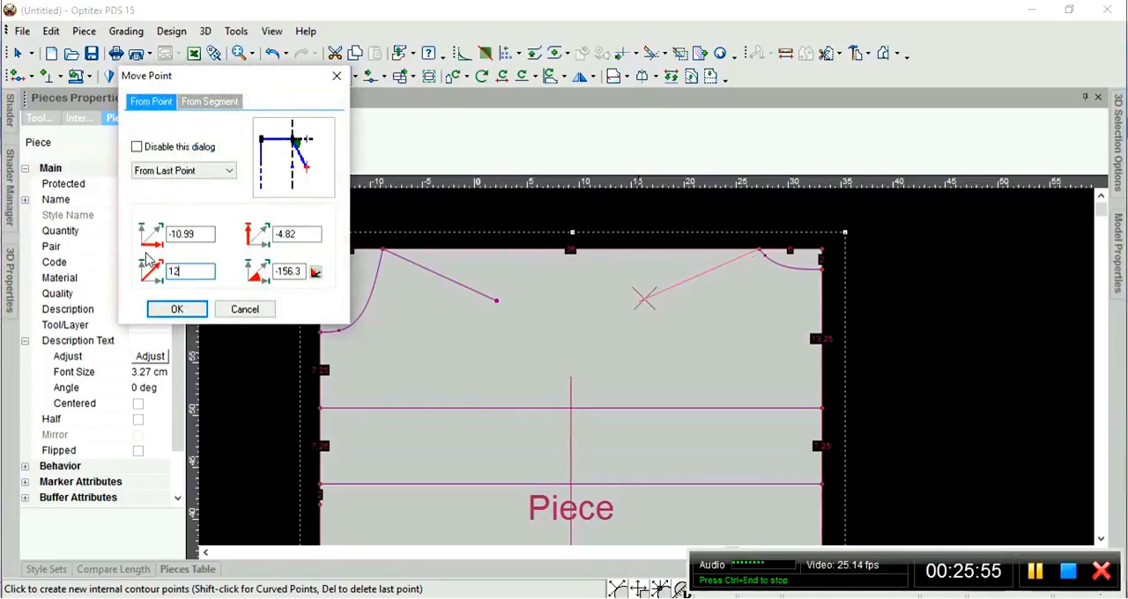
left_click_drag(209, 232, 130, 231)
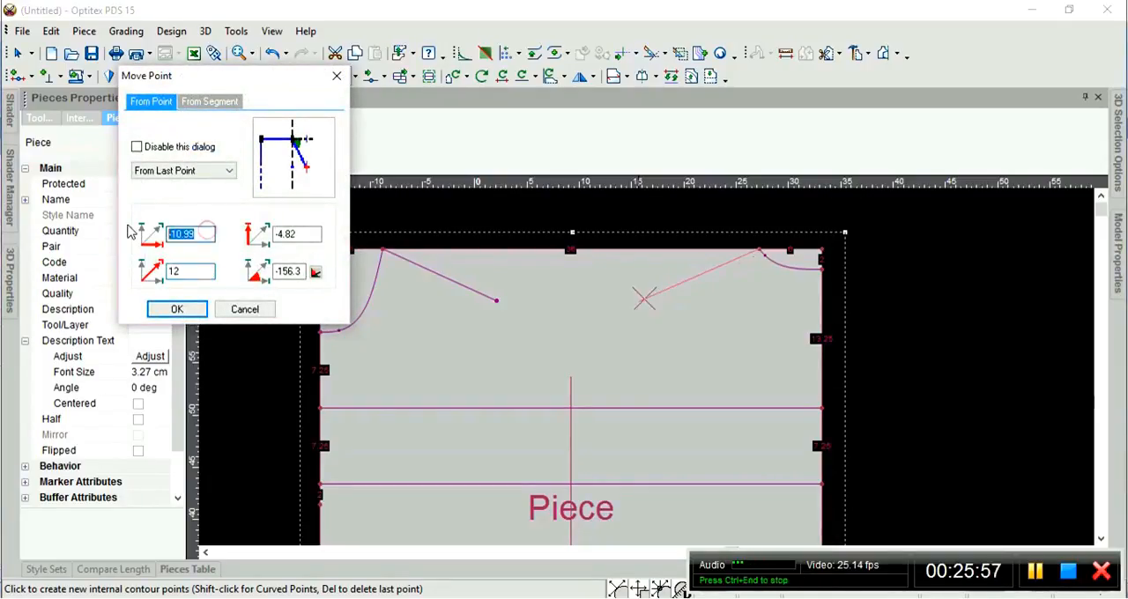
left_click(173, 234)
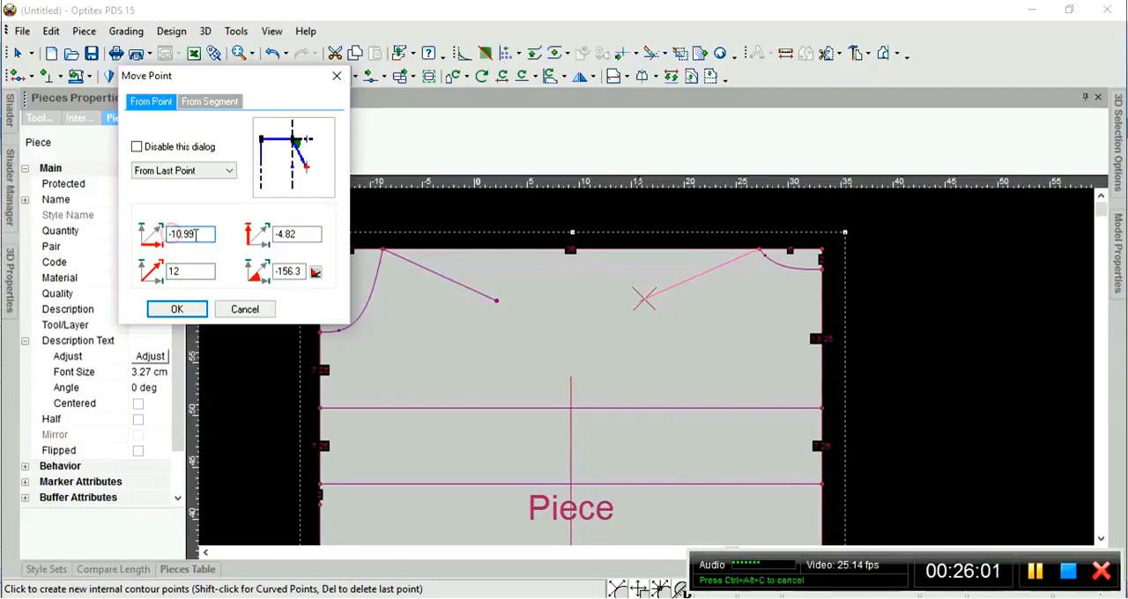
key("BackSpace")
key("BackSpace")
key("BackSpace")
key("BackSpace")
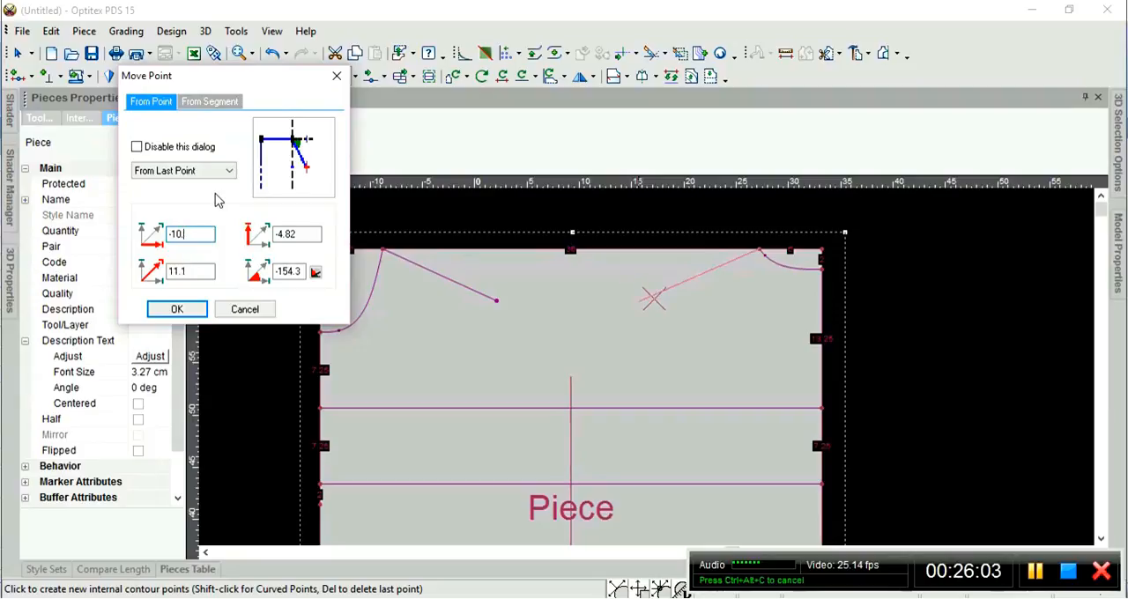
type("1")
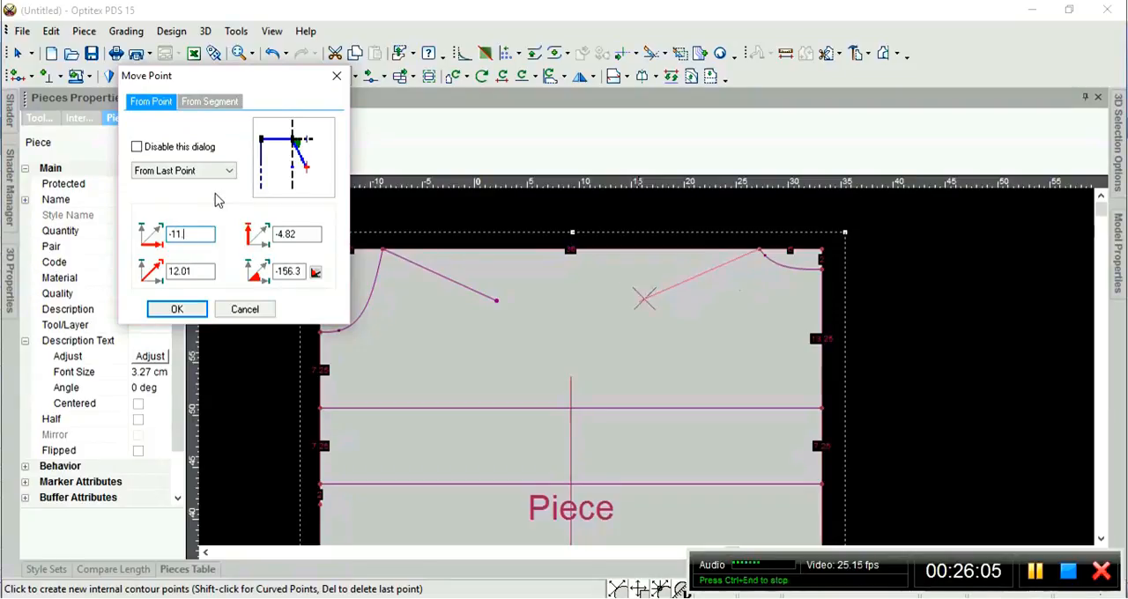
type(".48")
key("Tab")
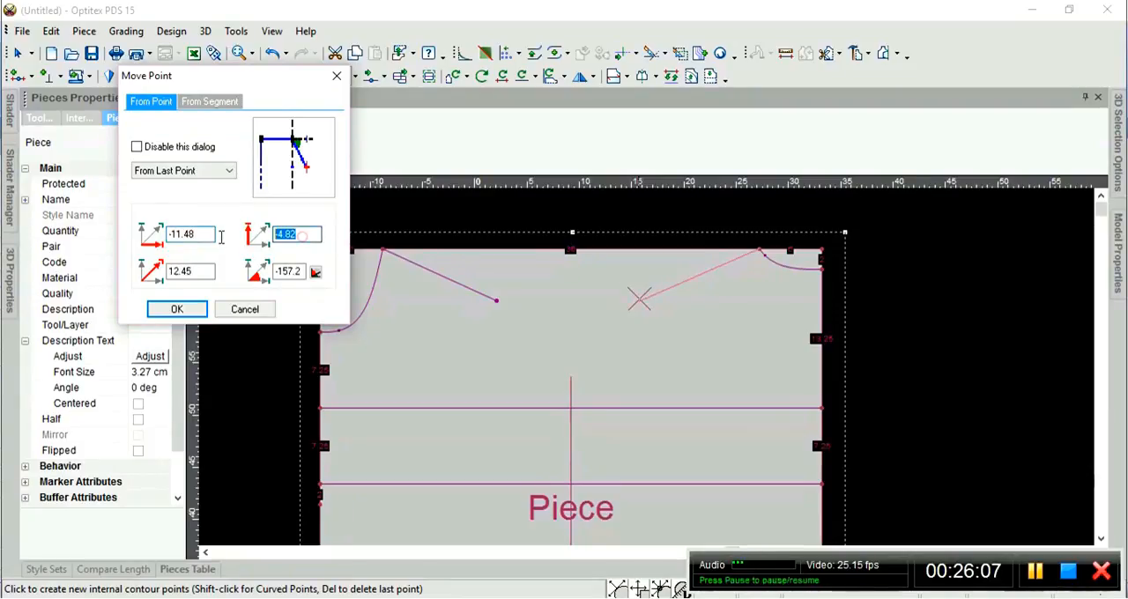
key("BackSpace")
type("-5")
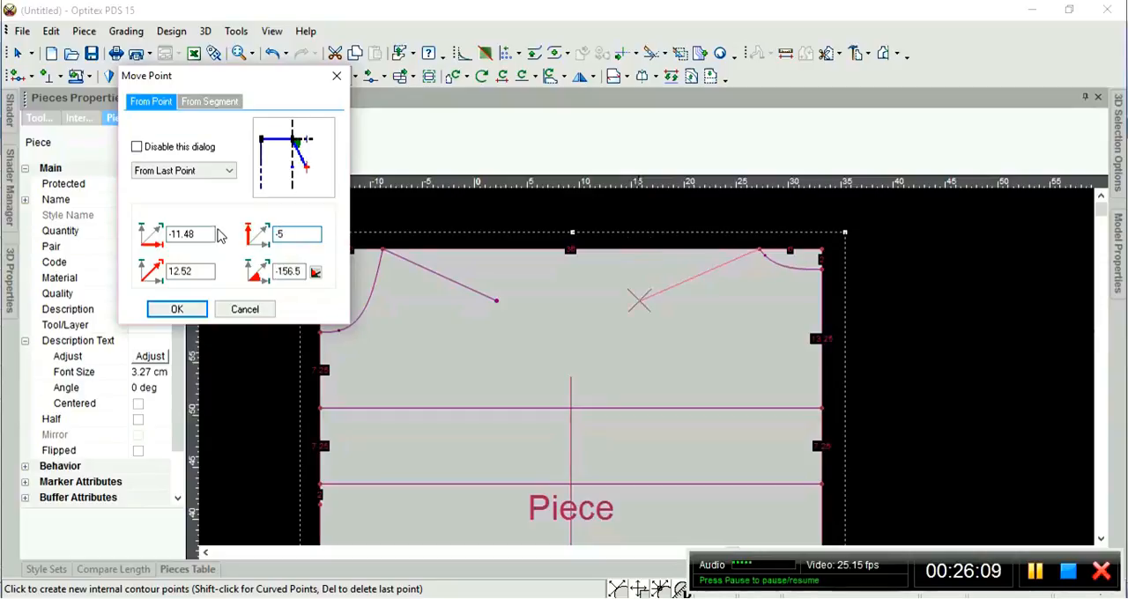
key("BackSpace")
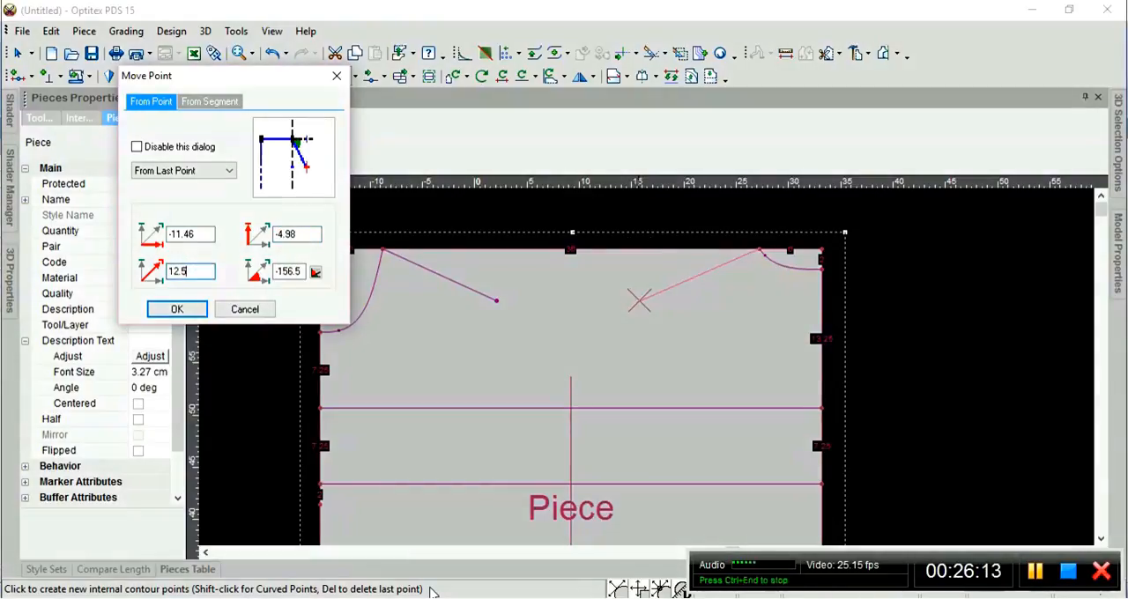
Check the F13 result in Excel, return to Optitex PDS and try -11.478 as the second point's horizontal offset.
key("alt+Tab")
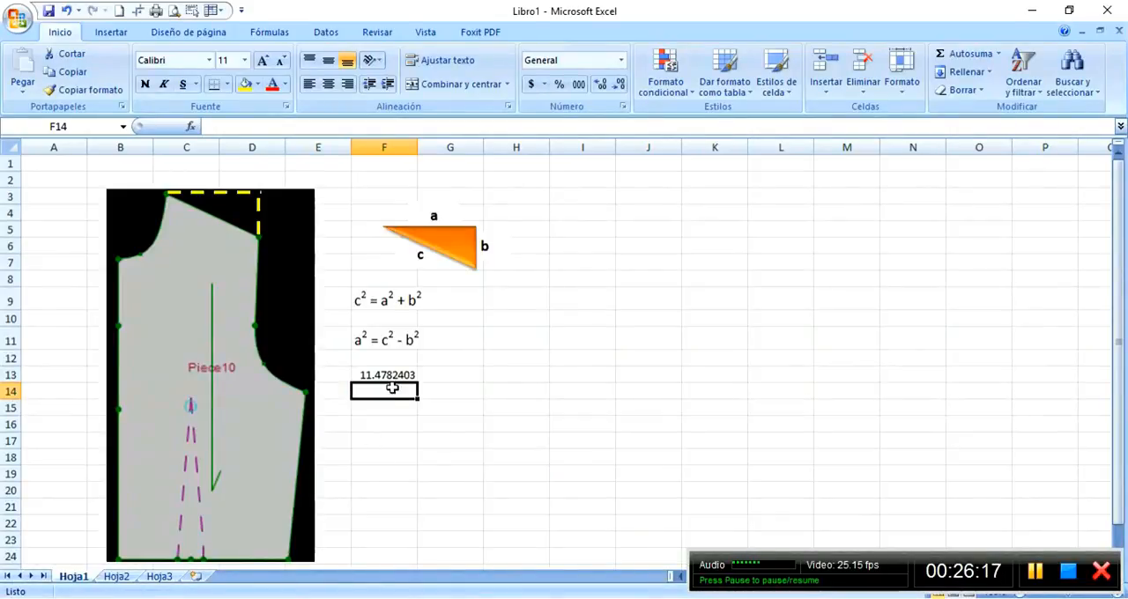
key("alt+Tab")
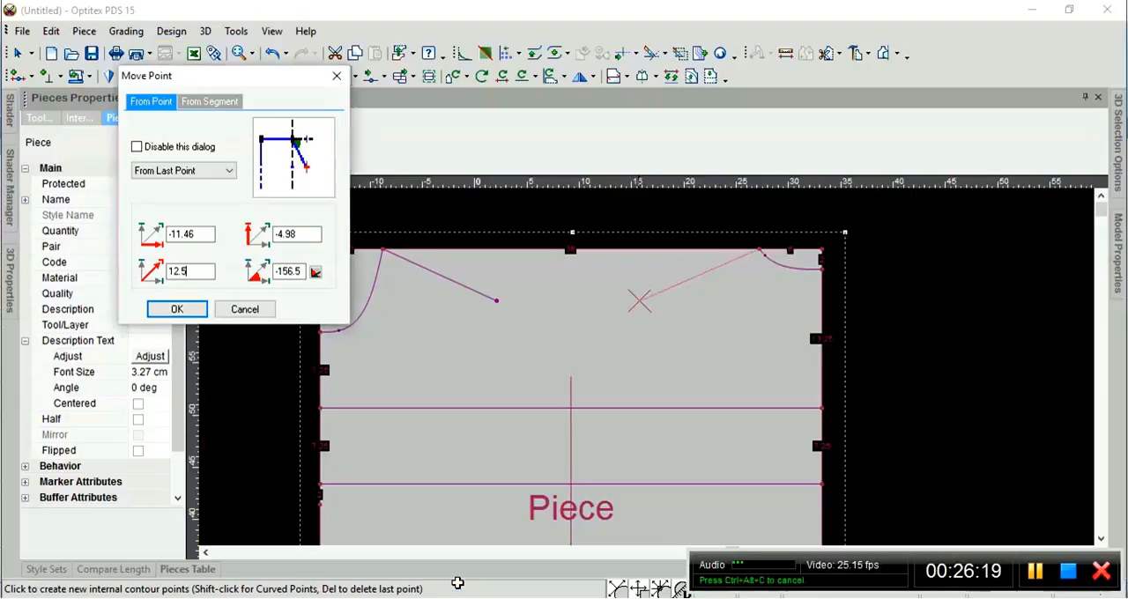
left_click(204, 234)
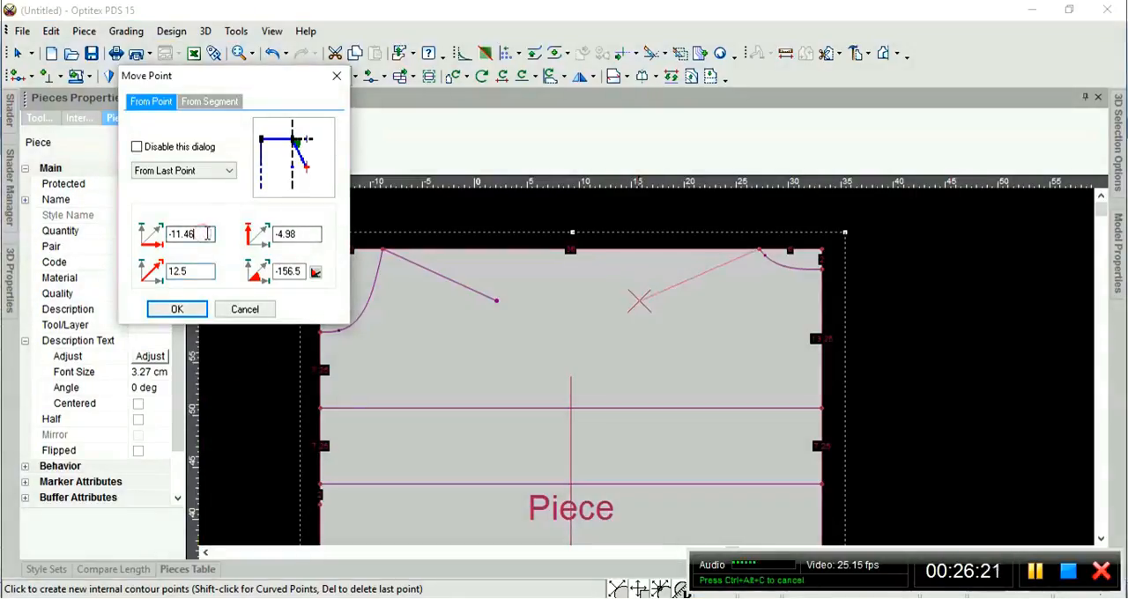
key("BackSpace")
type("78")
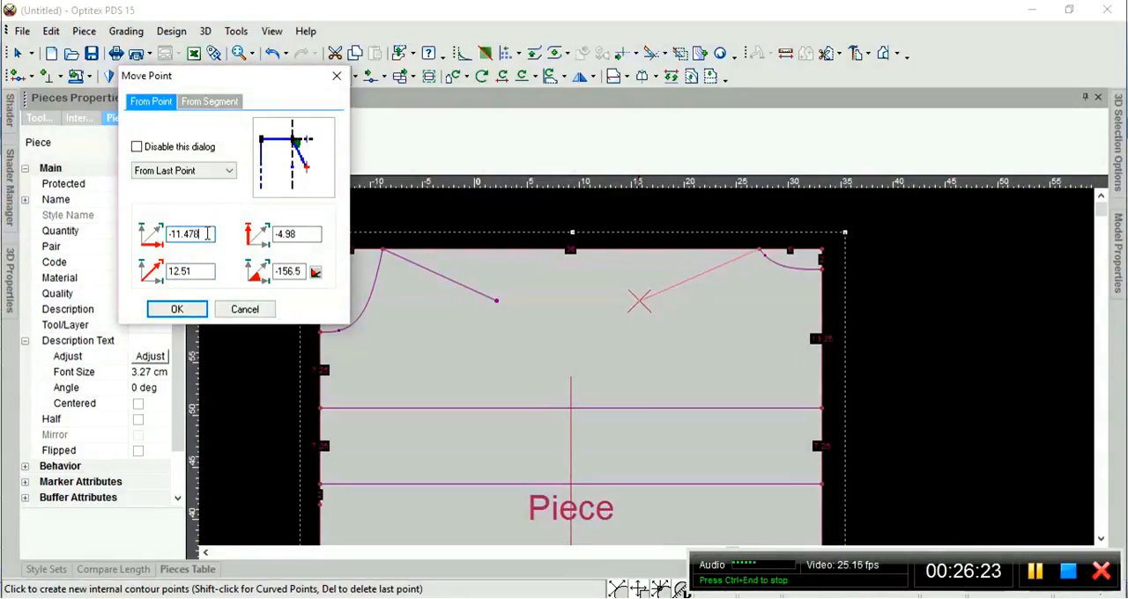
Try -5 as the second point's vertical offset and 12.5 as the line length.
left_click(313, 234)
key("BackSpace")
key("BackSpace")
key("BackSpace")
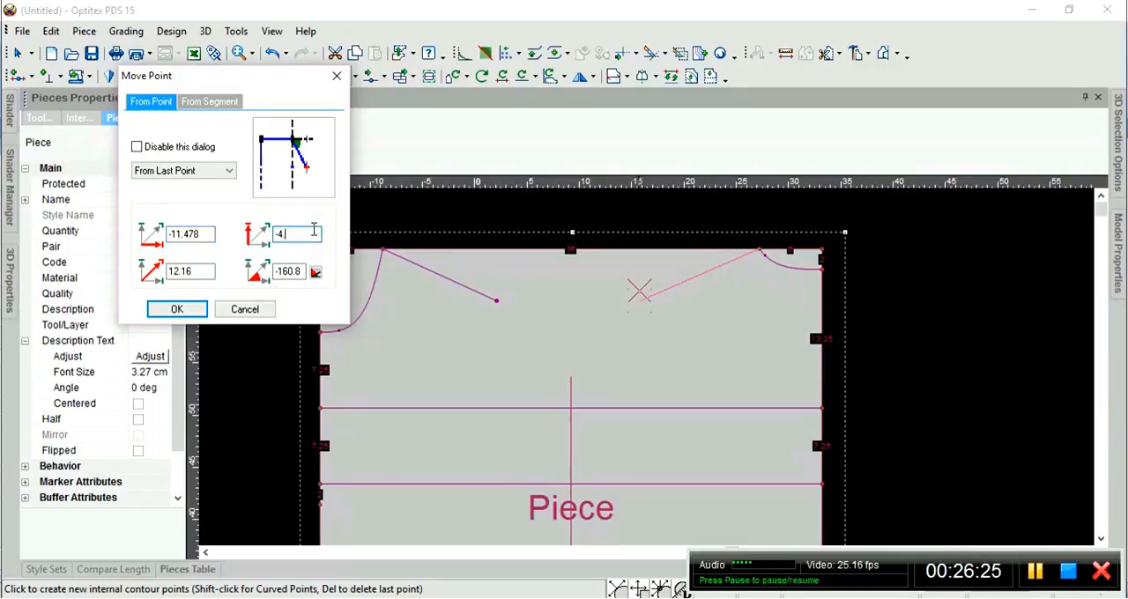
key("BackSpace")
type("5")
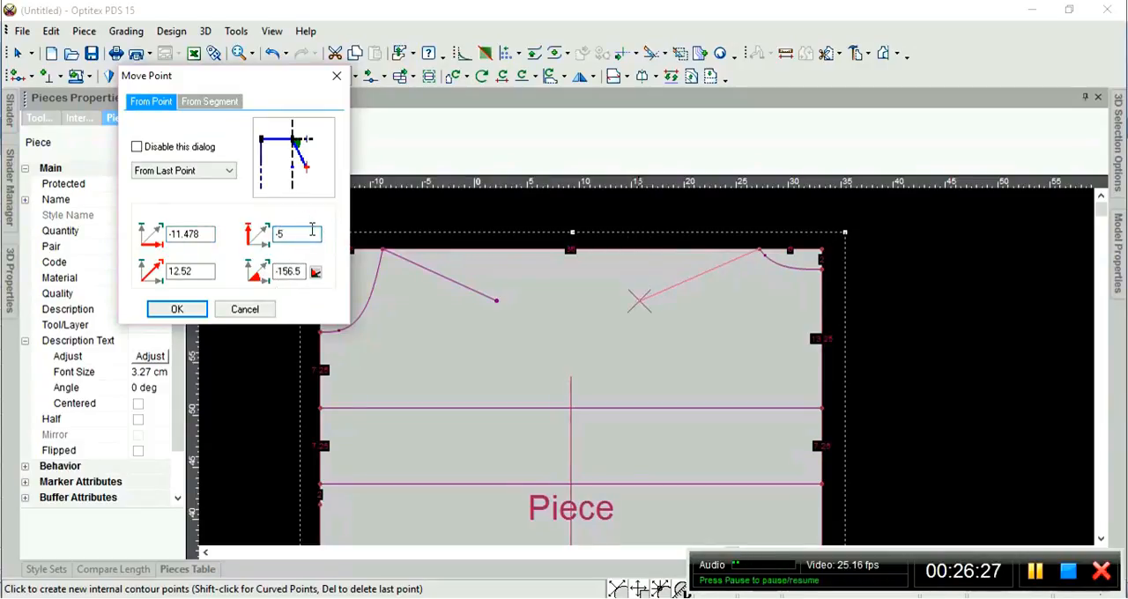
left_click(199, 271)
key("BackSpace")
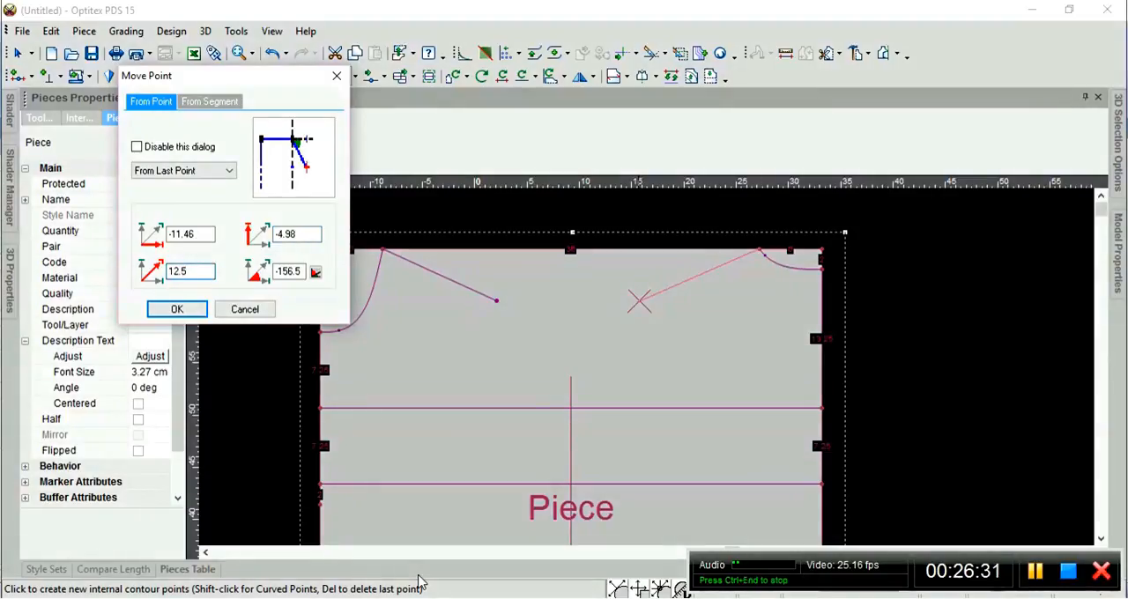
Switch to Excel to review the formula and result in F13, and return to the point placement in Optitex PDS.
key("alt+Tab")
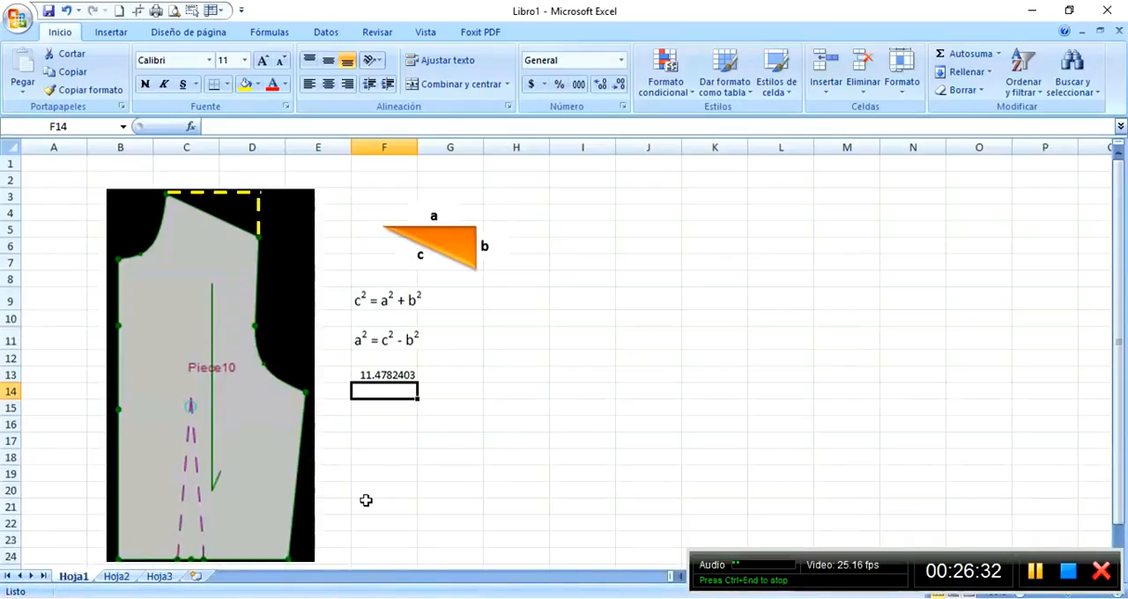
left_click(385, 374)
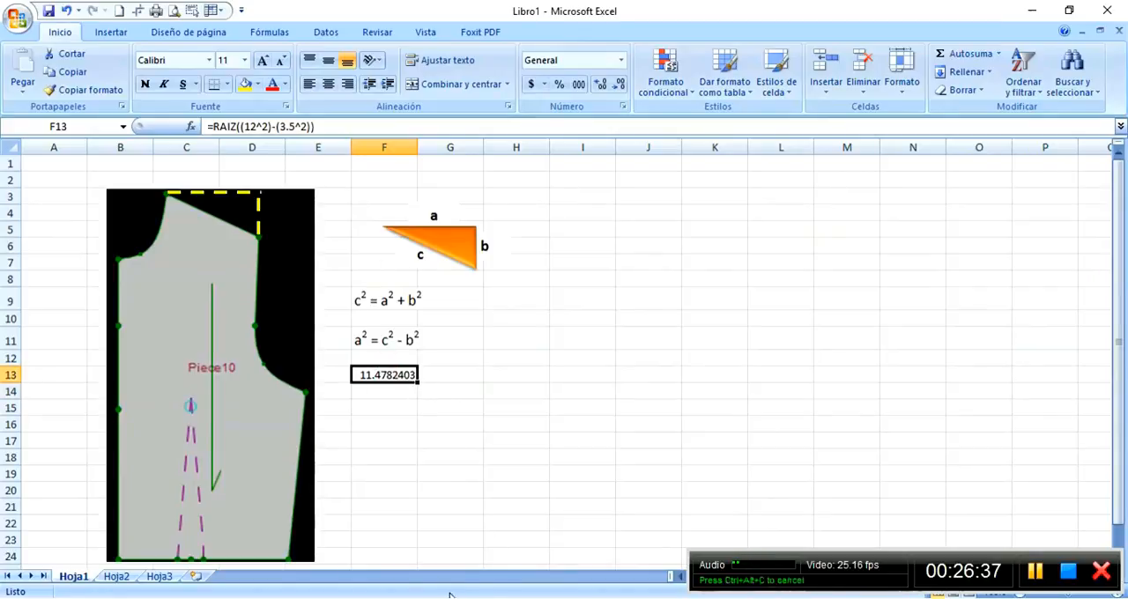
left_click(486, 577)
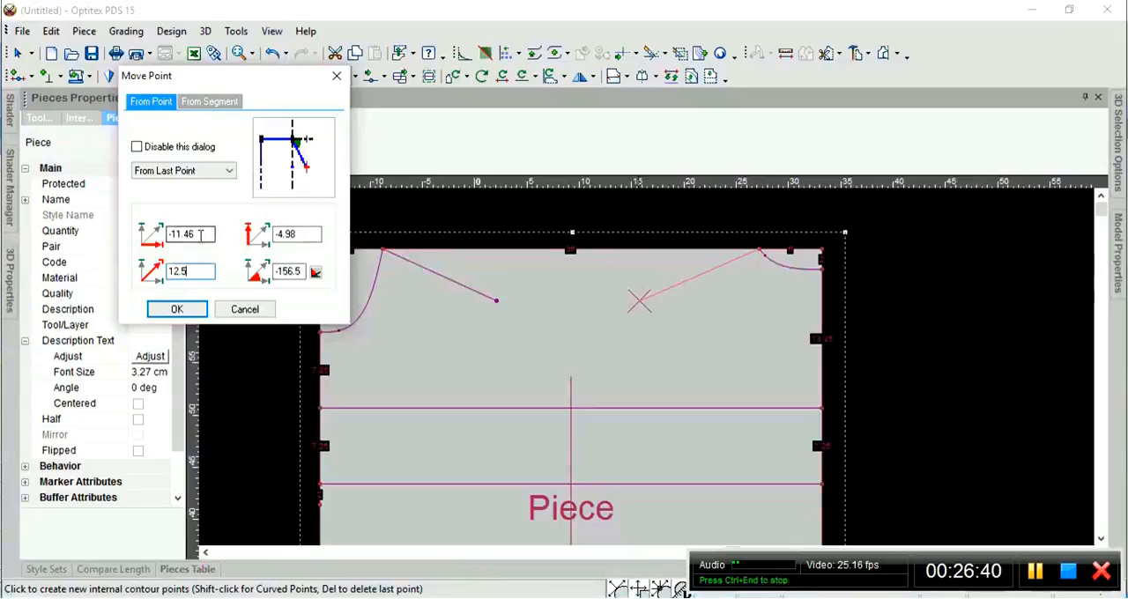
left_click(466, 592)
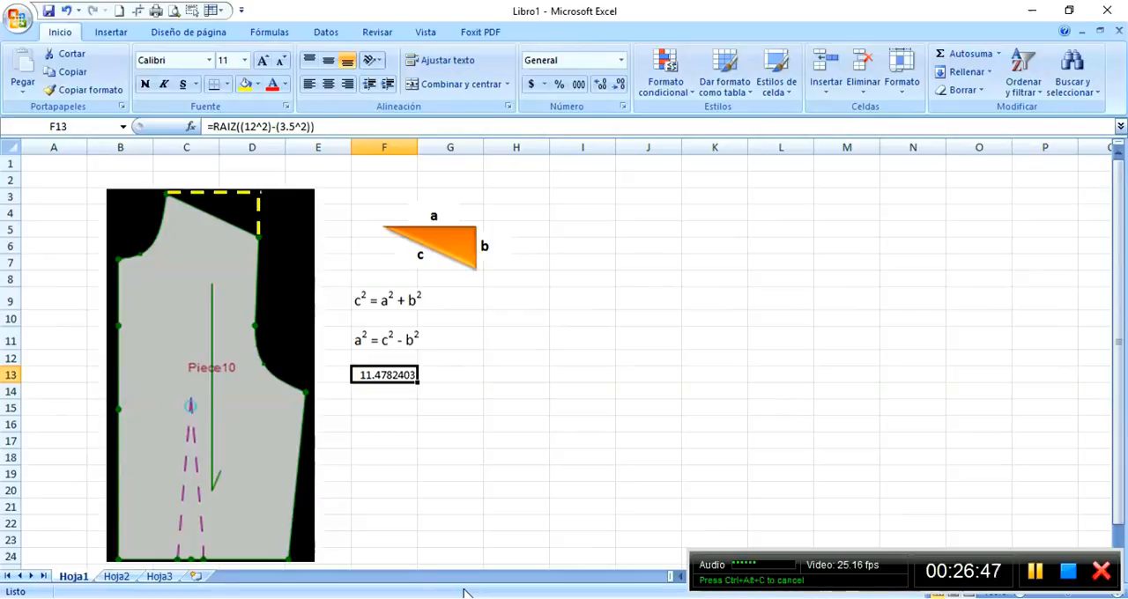
left_click(464, 591)
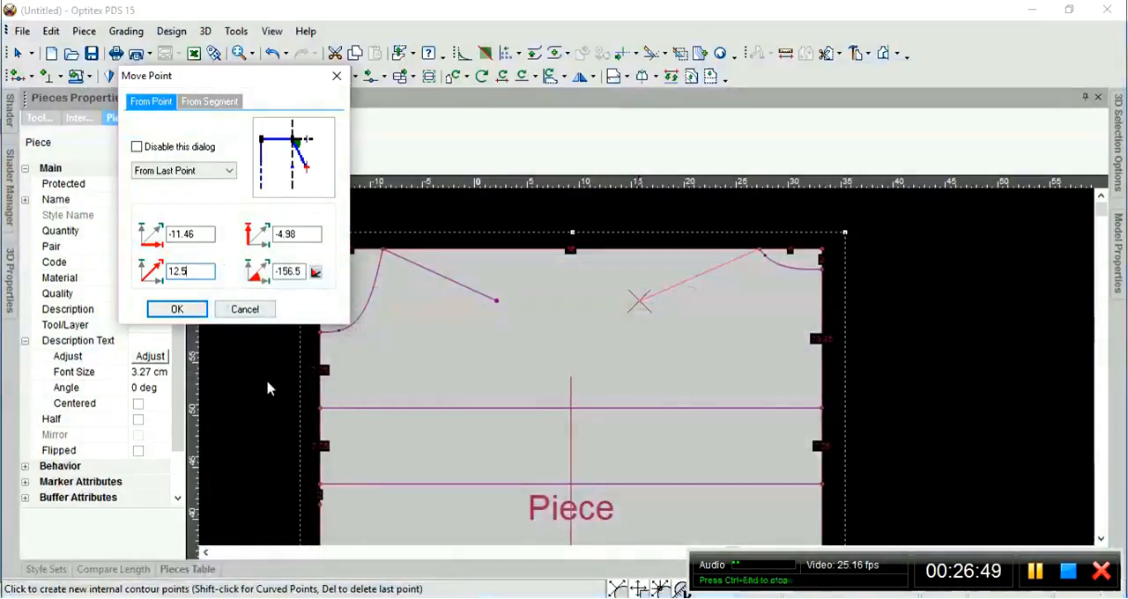
Try a horizontal offset of -11.4782 and a vertical offset of -5 for the second point.
left_click(202, 234)
key("BackSpace")
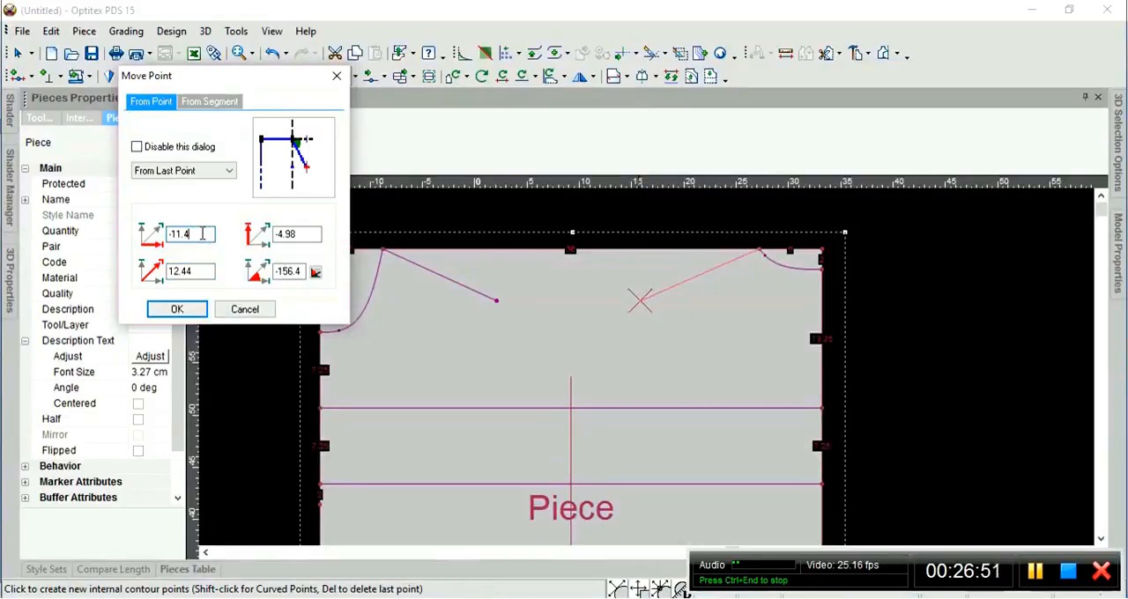
type("78")
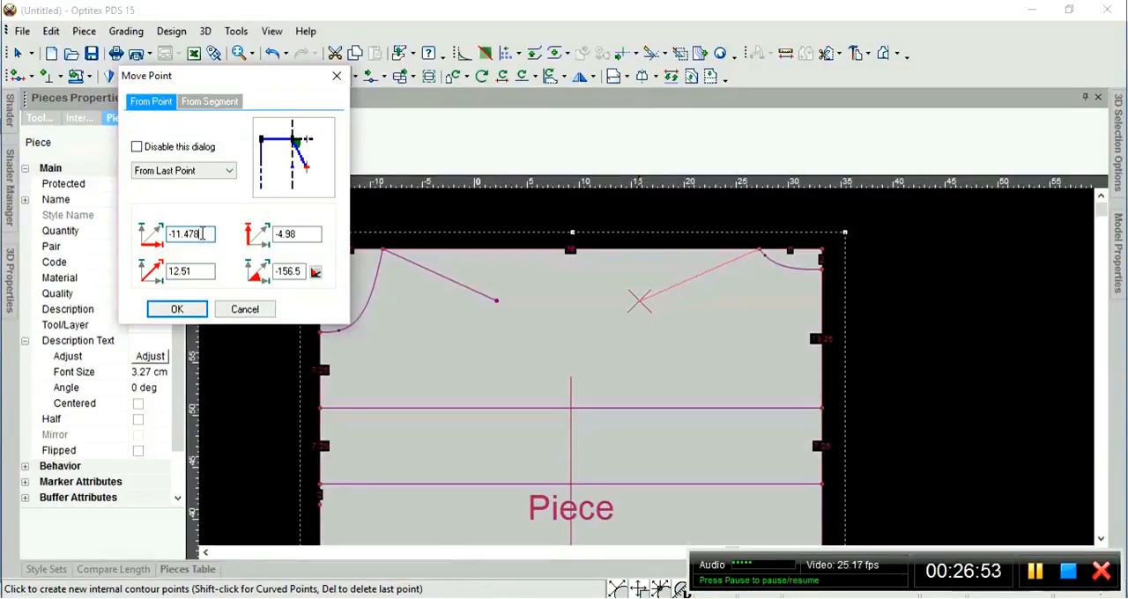
type("2")
left_click(309, 233)
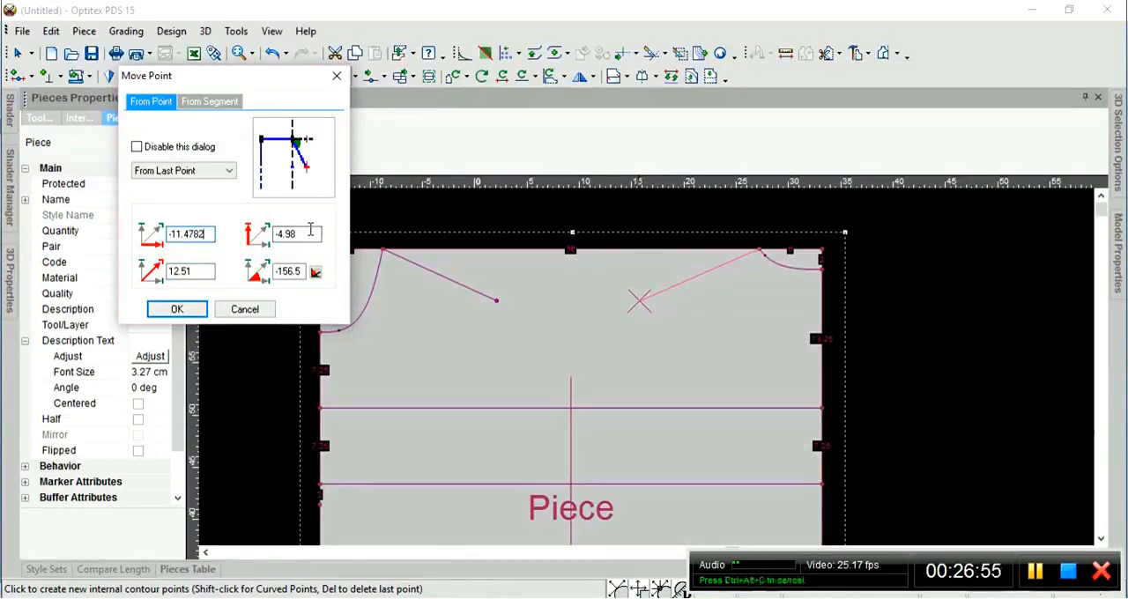
key("BackSpace")
key("BackSpace")
key("BackSpace")
key("BackSpace")
key("BackSpace")
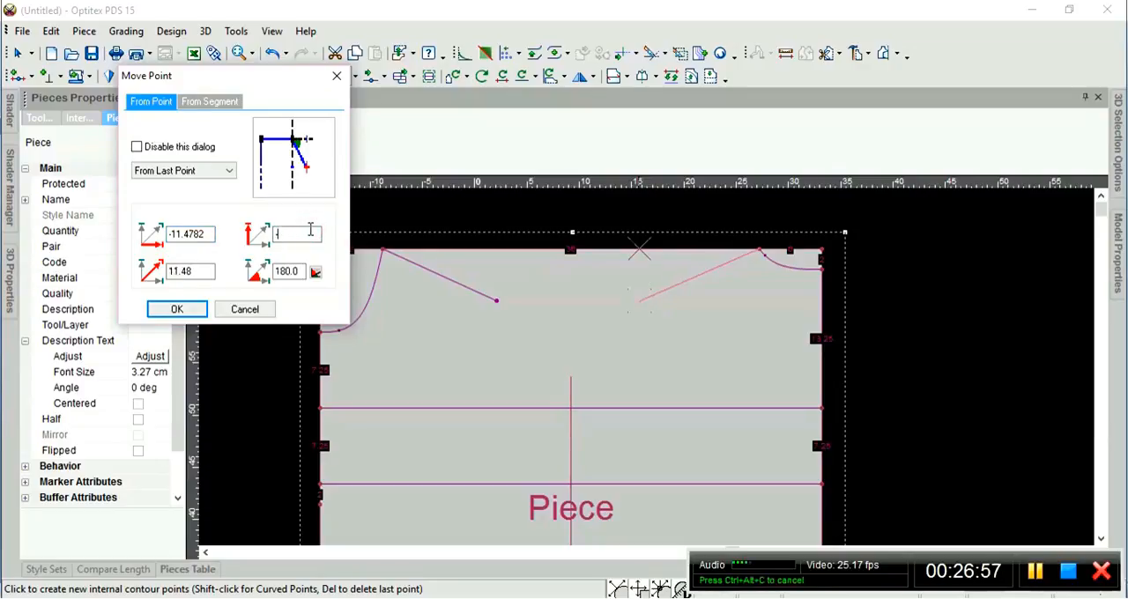
type("-5")
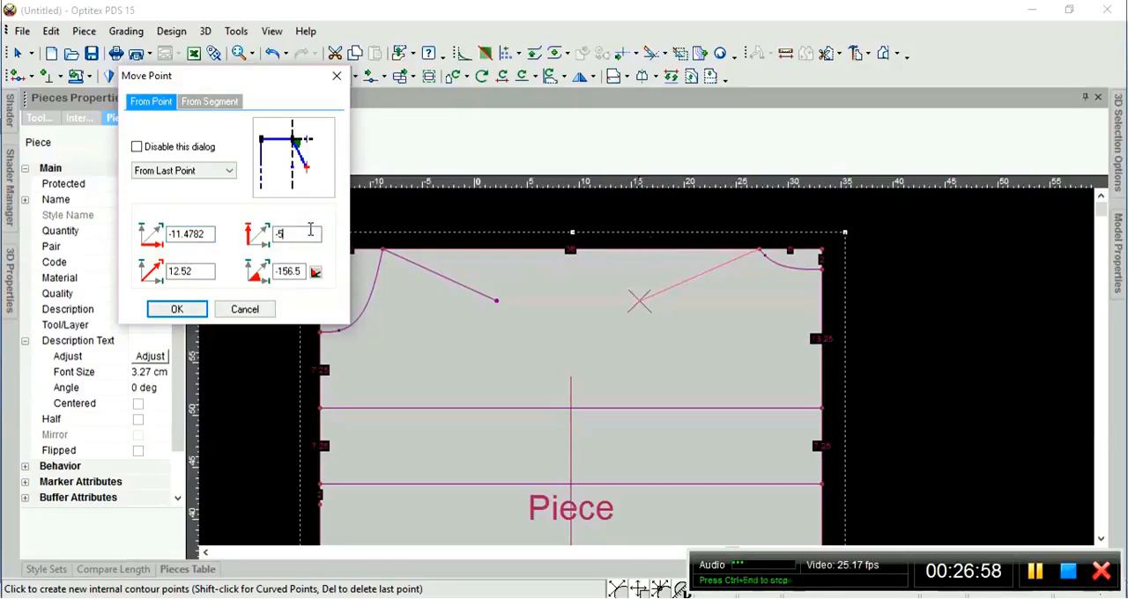
Try a length of 12 for the shoulder line, and cancel this placement of the second point.
left_click(203, 271)
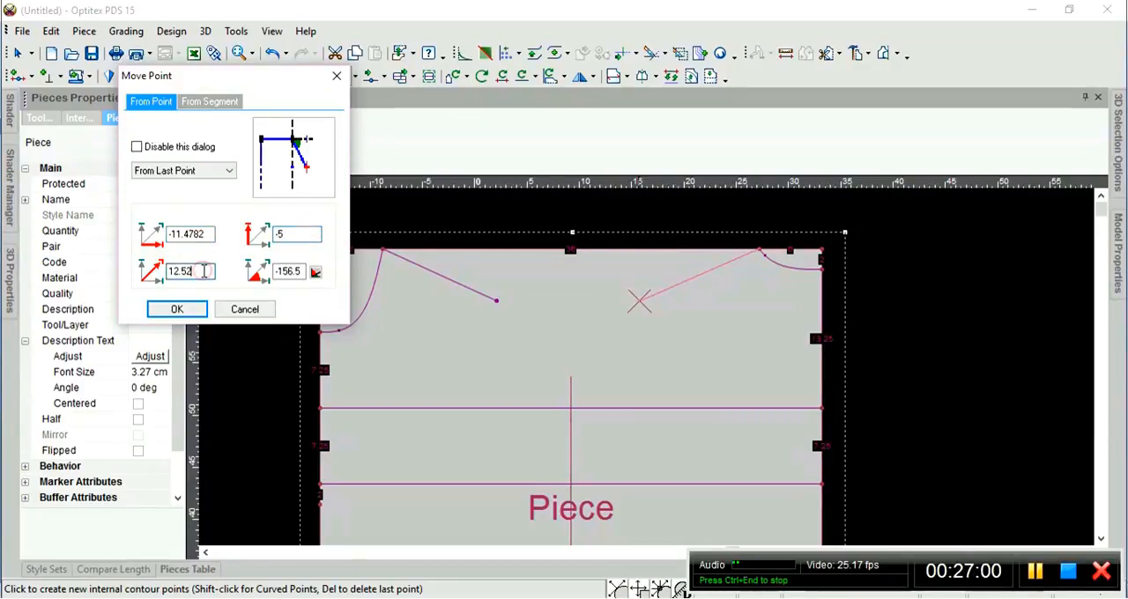
key("BackSpace")
key("BackSpace")
key("BackSpace")
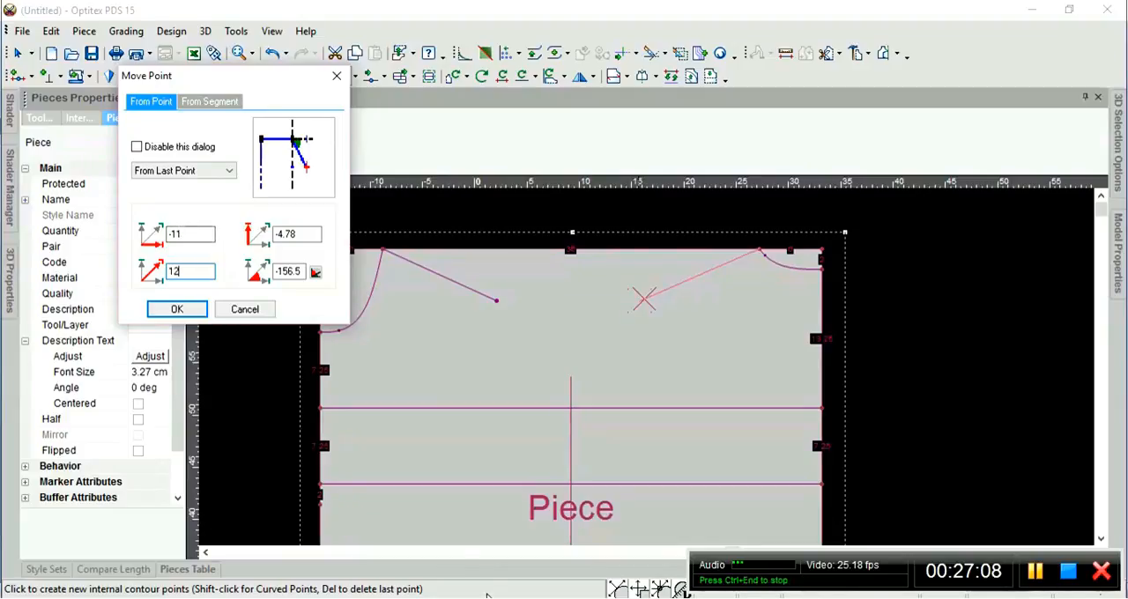
mouse_move(476, 589)
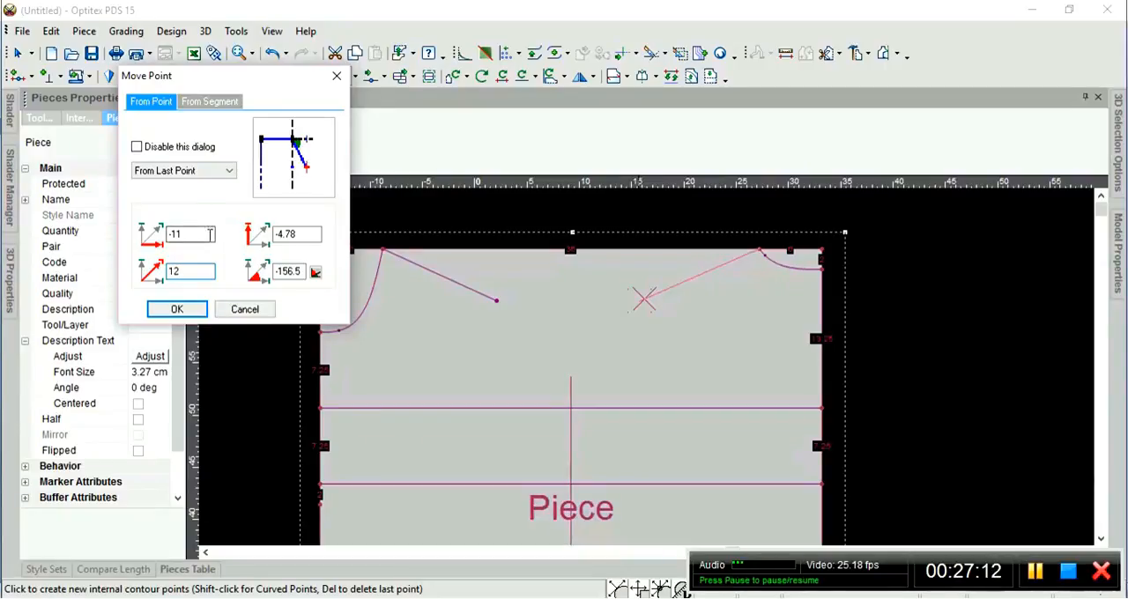
left_click(245, 311)
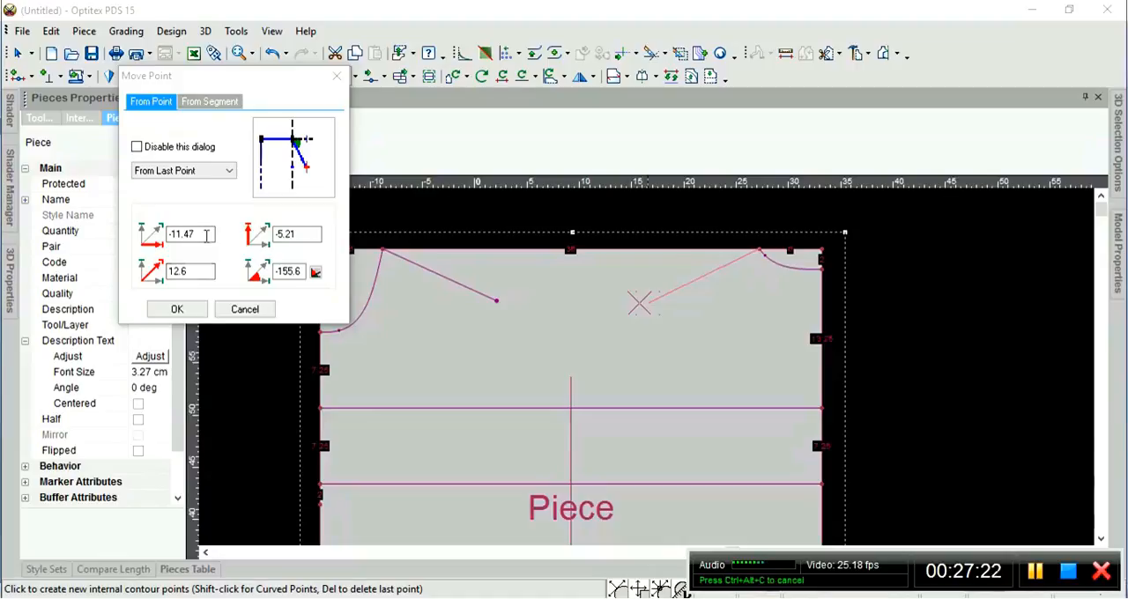
Set the right shoulder line's length to 12 and its second point's vertical offset to -3.5.
double_click(198, 272)
type("12")
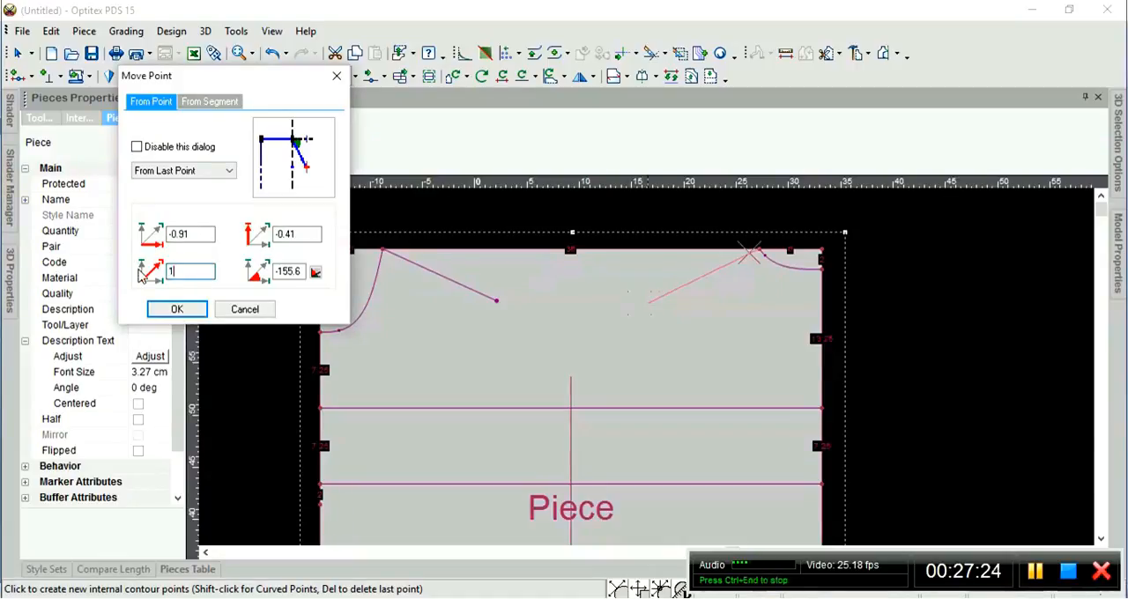
double_click(315, 235)
type("-3")
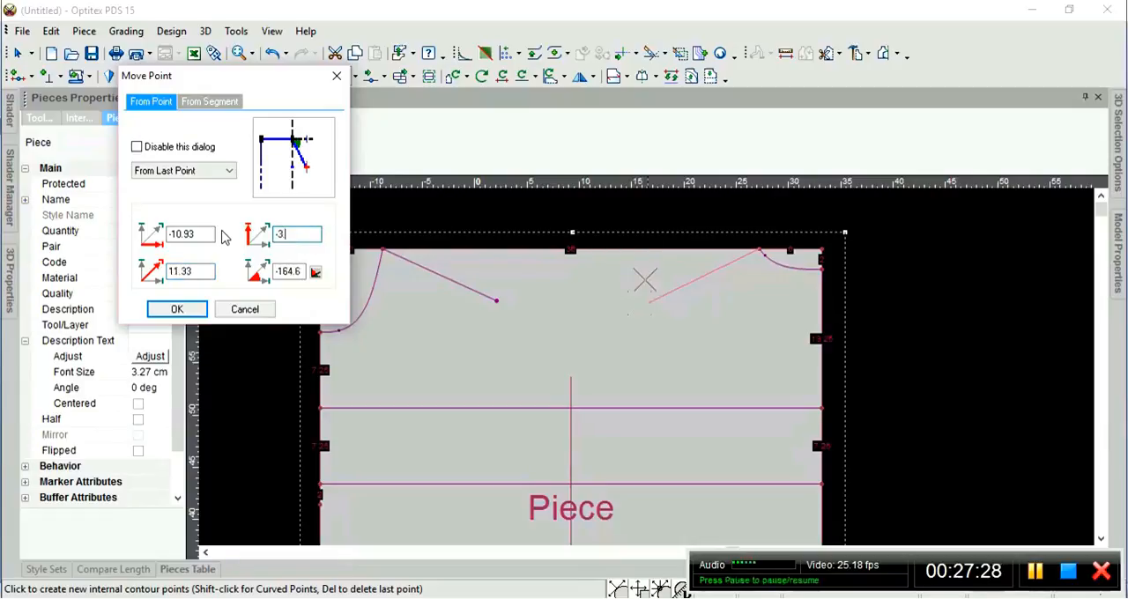
type(".5")
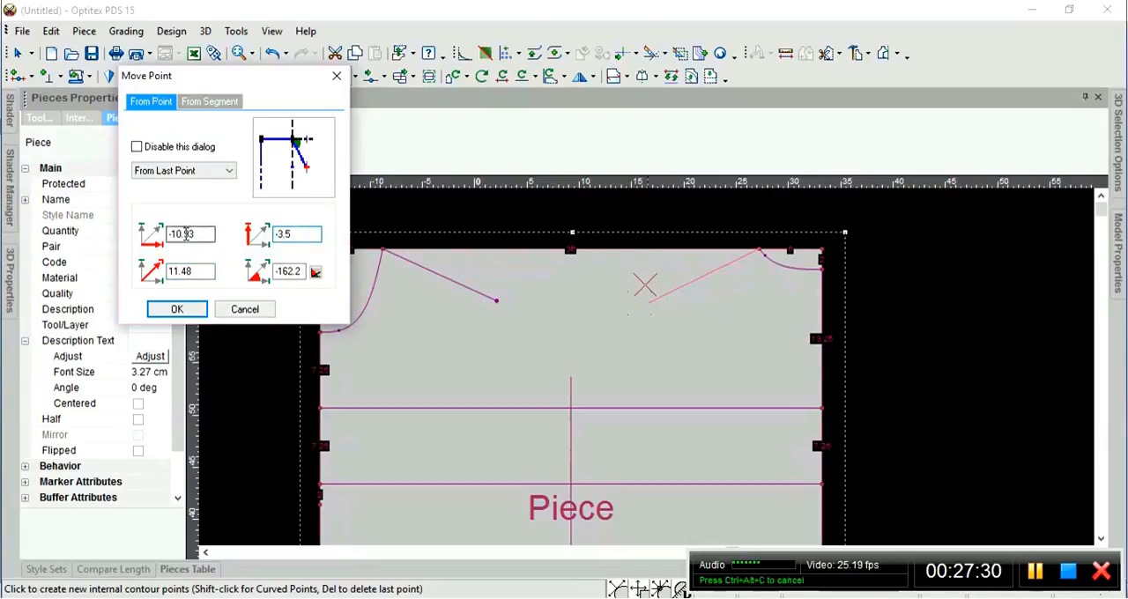
Set the second point's horizontal offset to -11.478, place the point and finish the right shoulder line there.
double_click(190, 233)
type("0")
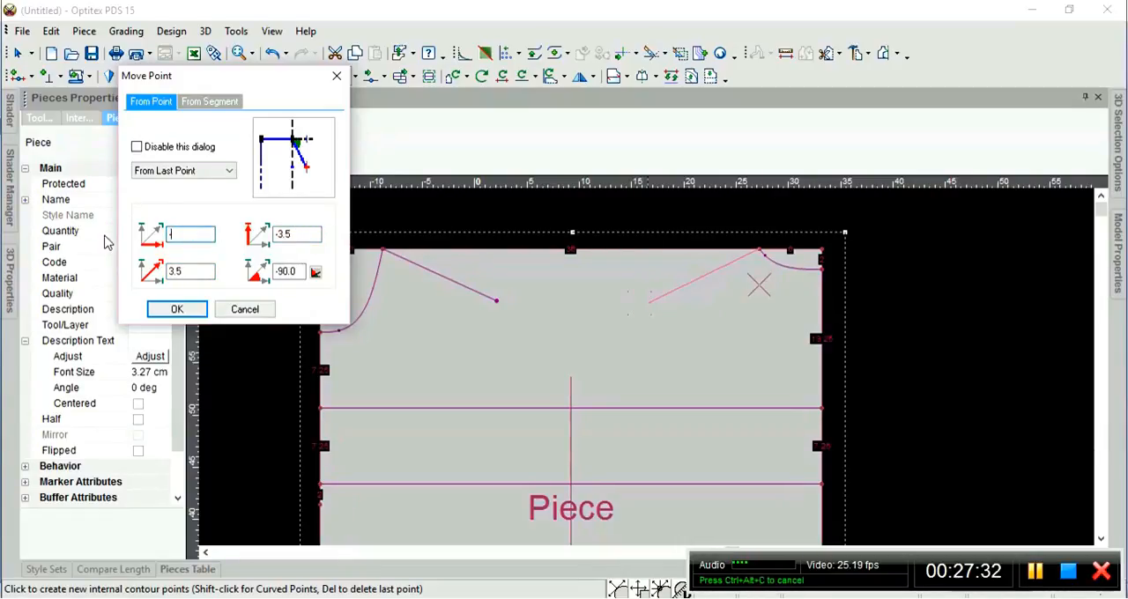
type("-11.47")
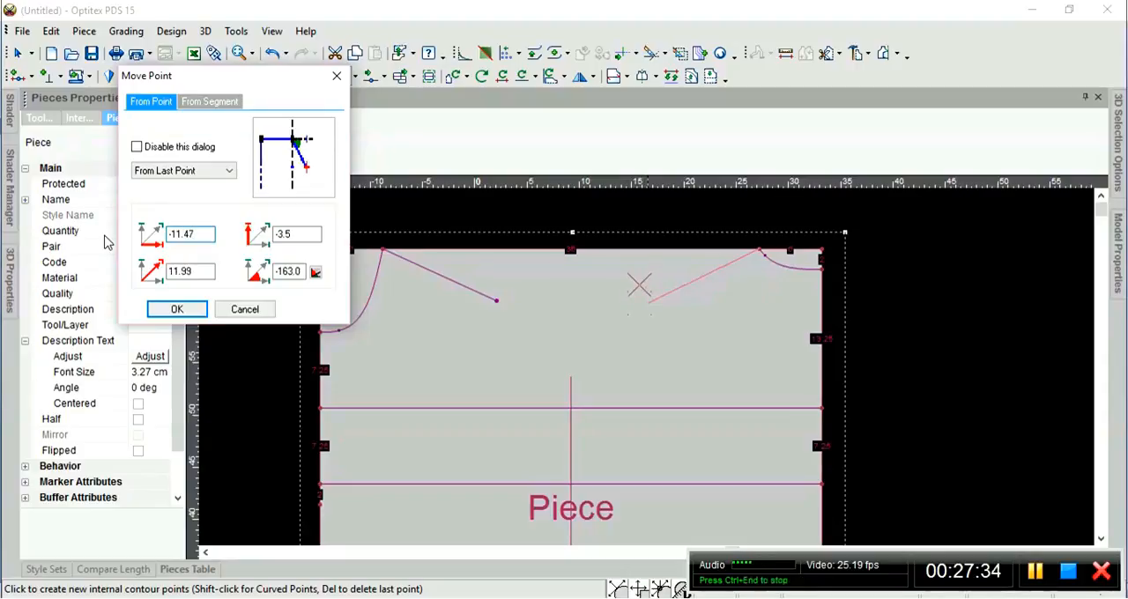
type("8")
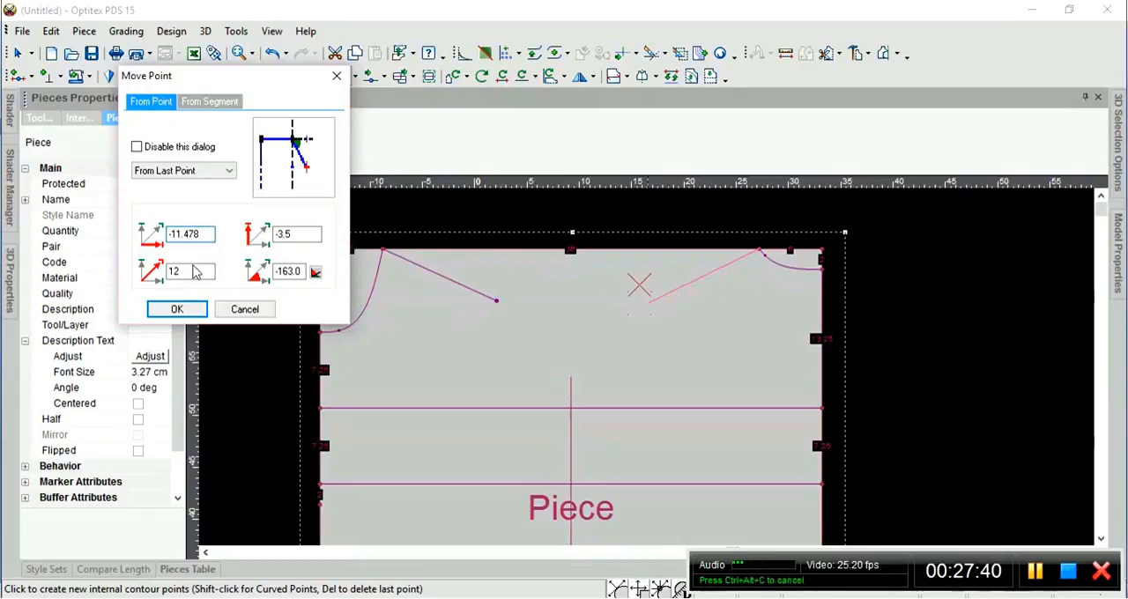
left_click(187, 269)
left_click(283, 233)
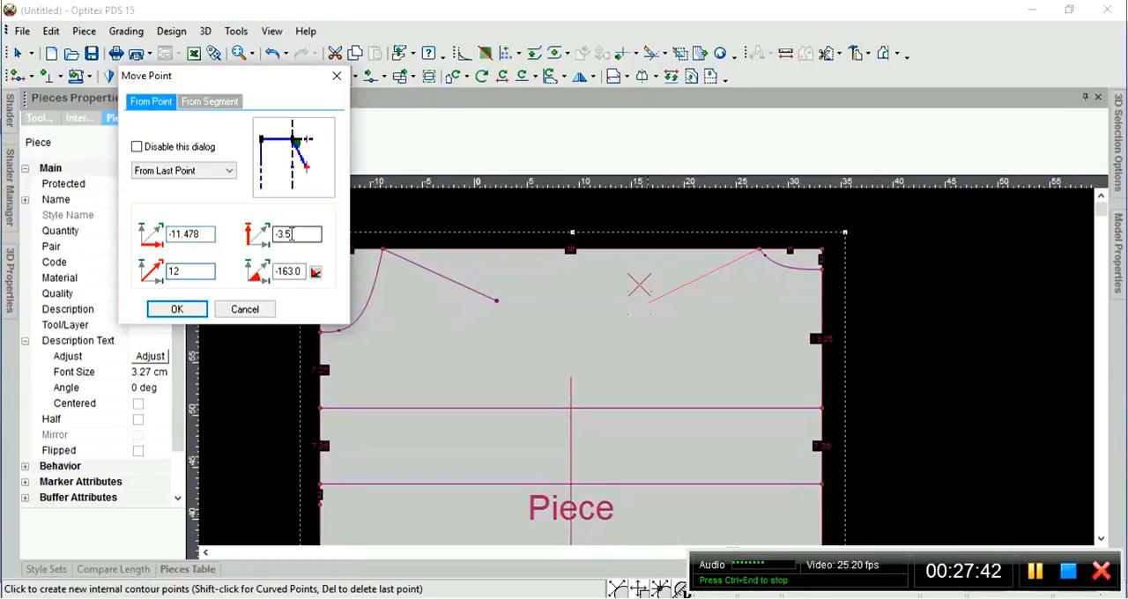
left_click(172, 308)
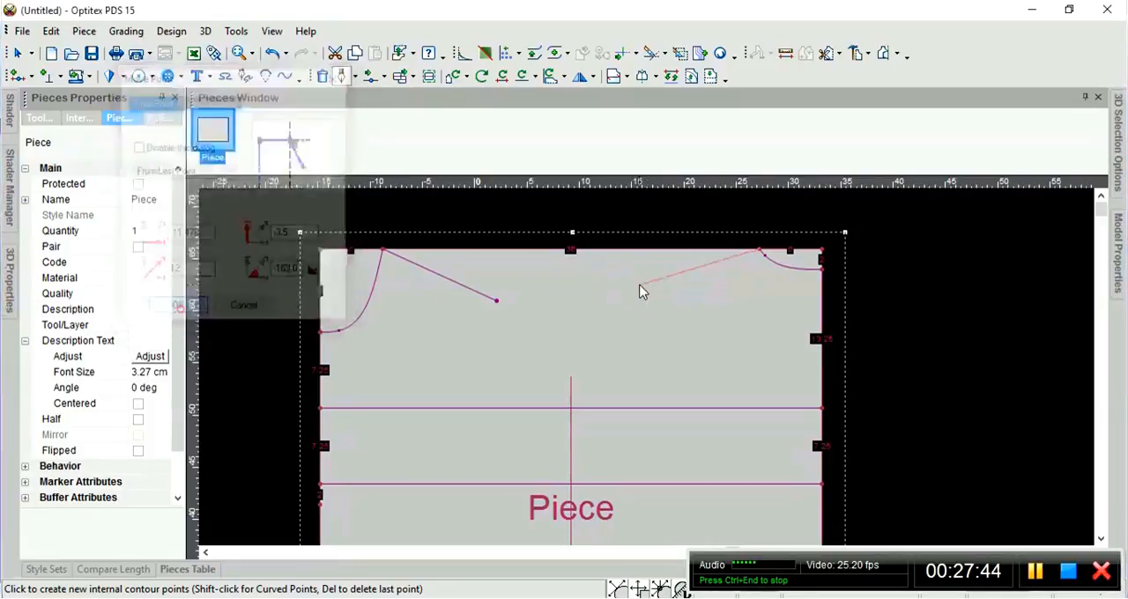
right_click(718, 305)
left_click(707, 307)
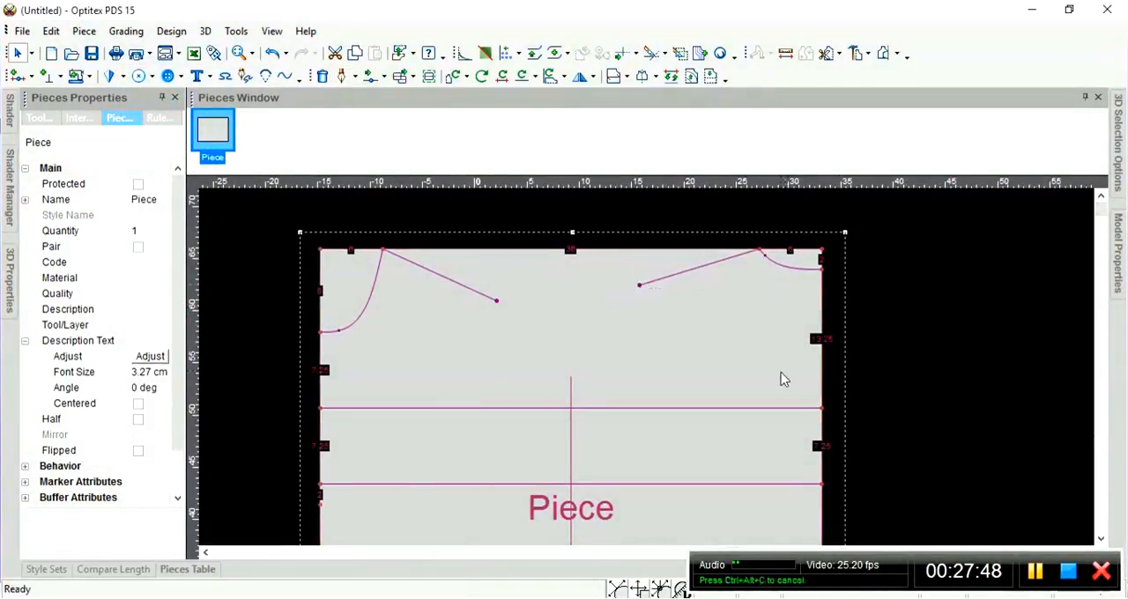
Add a point on the uppermost full-width horizontal line, 16 cm from its left end.
scroll(697, 405, "down", 3)
scroll(646, 373, "down", 1)
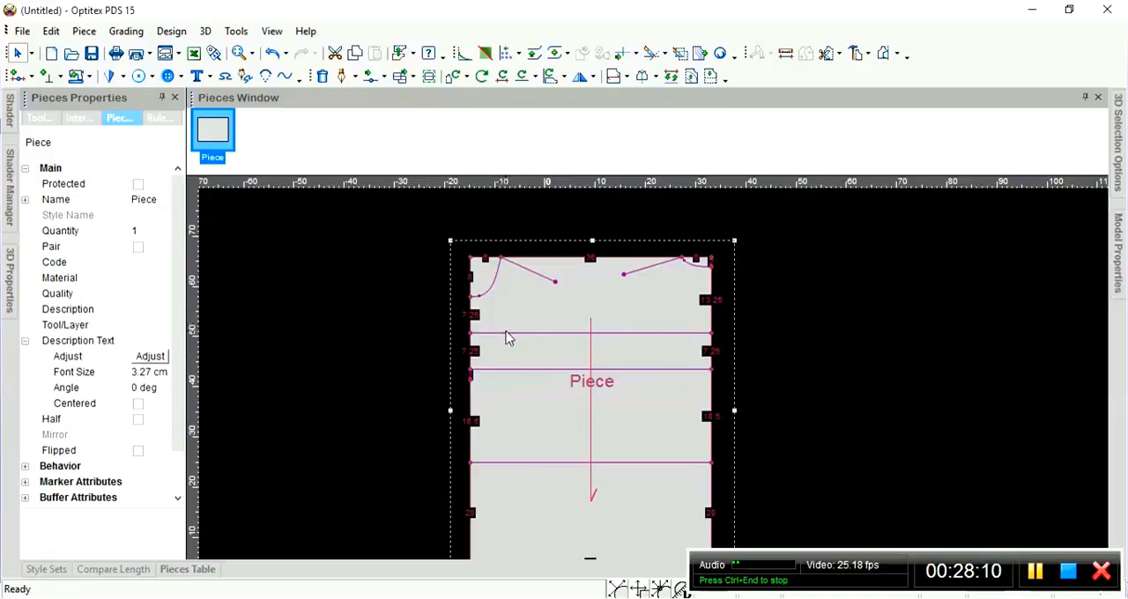
scroll(629, 350, "up", 2)
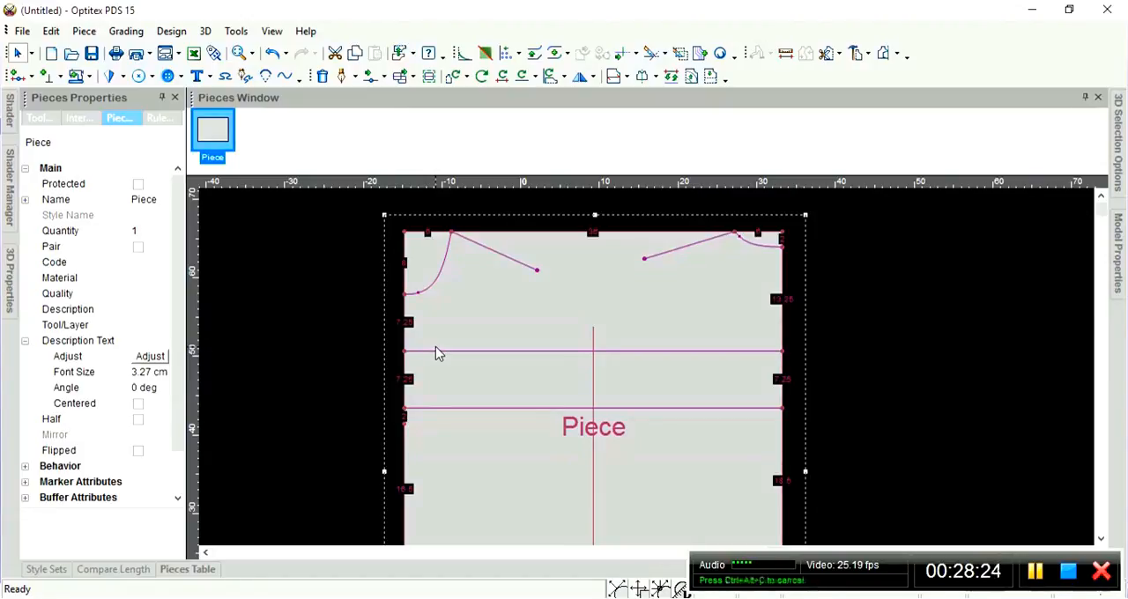
key("o")
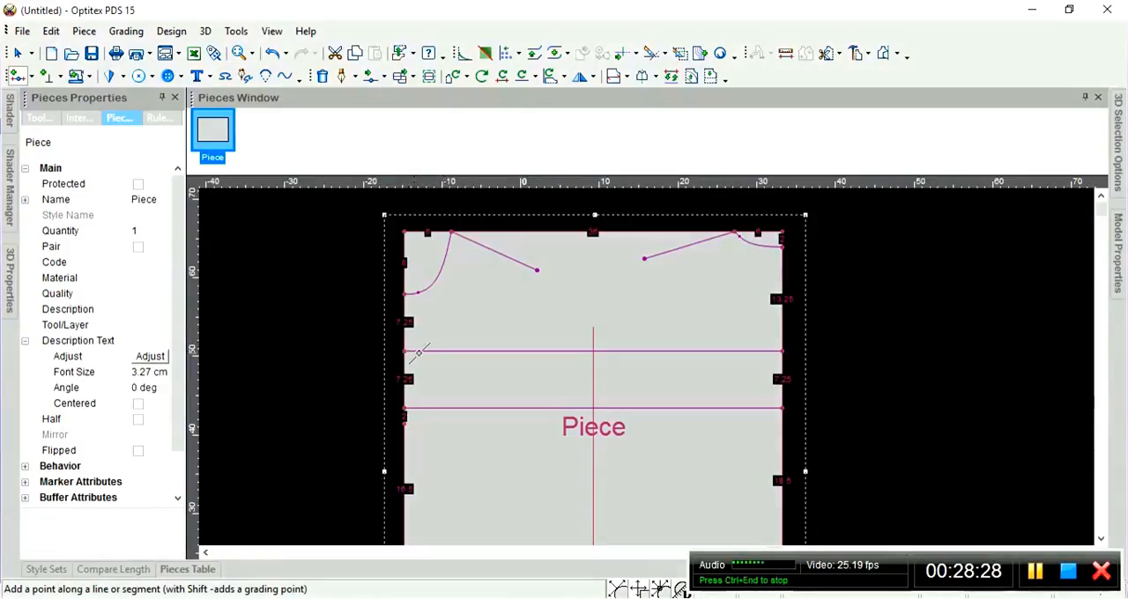
left_click(407, 351)
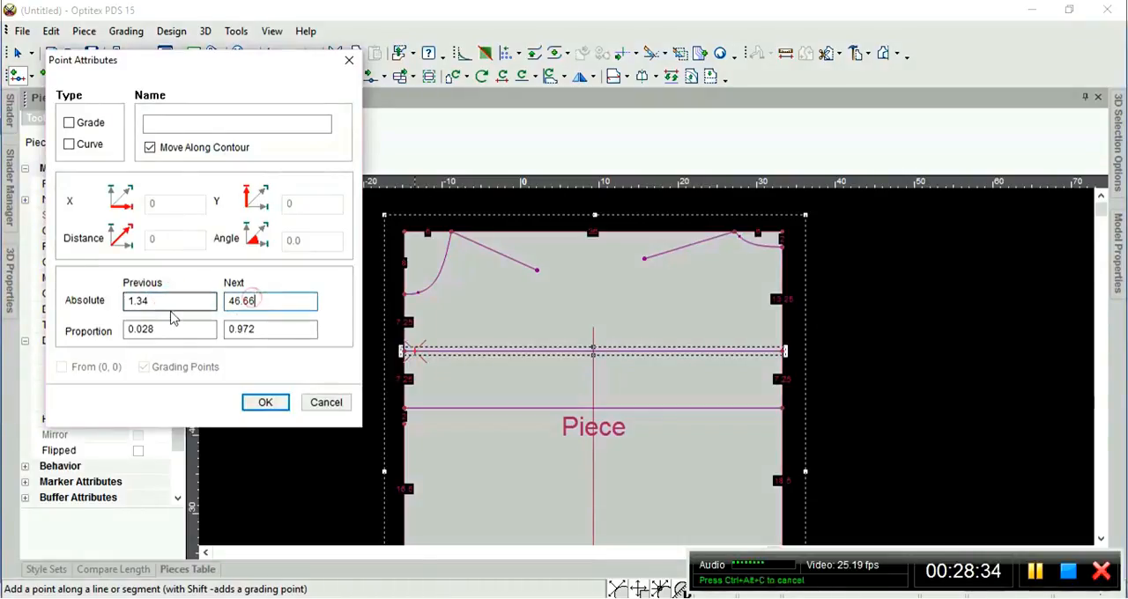
double_click(158, 301)
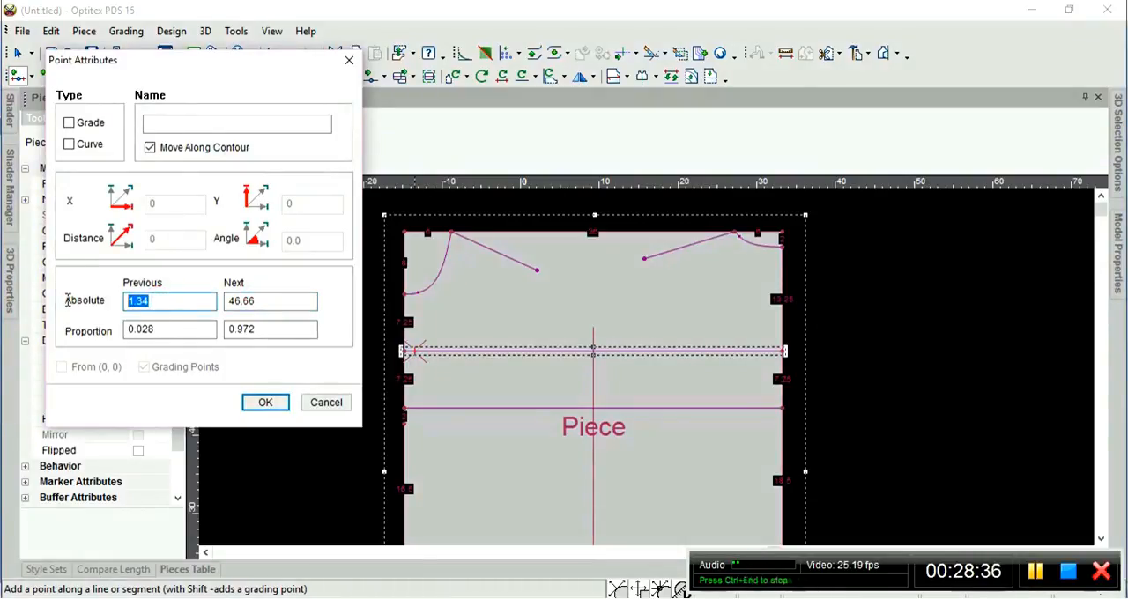
type("16")
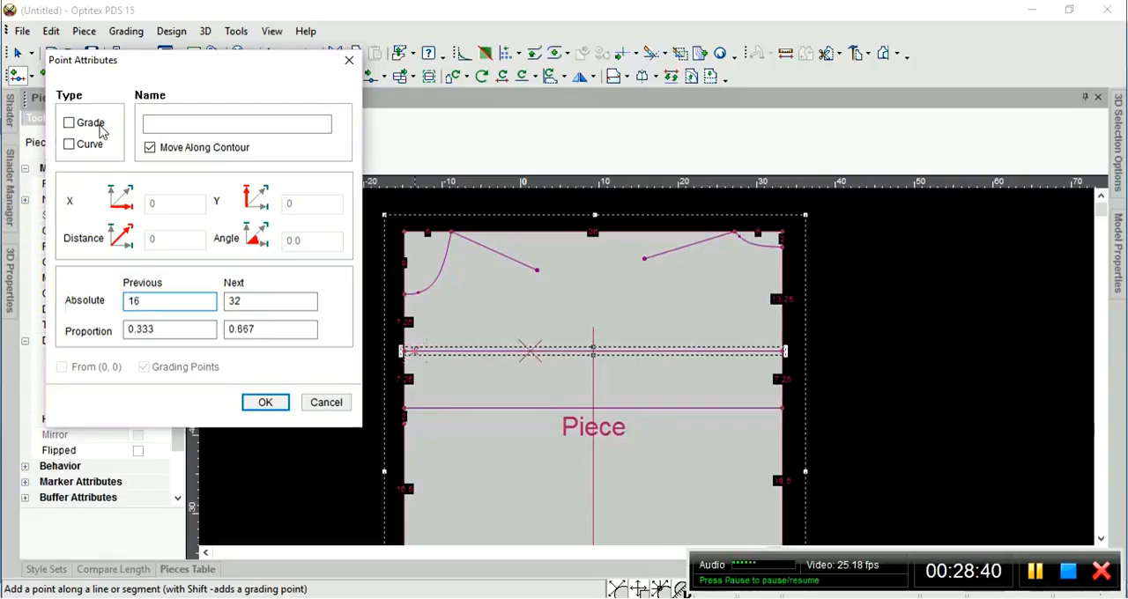
left_click(265, 402)
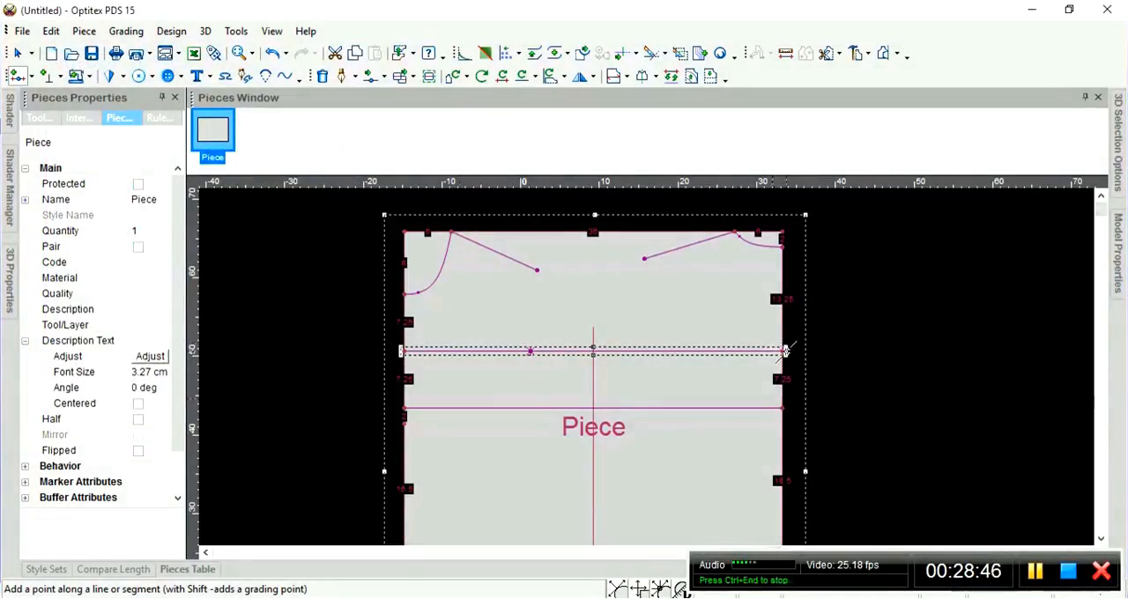
Add a grading point on the uppermost full-width horizontal line, 17 cm from its right end.
scroll(784, 351, "up", 2)
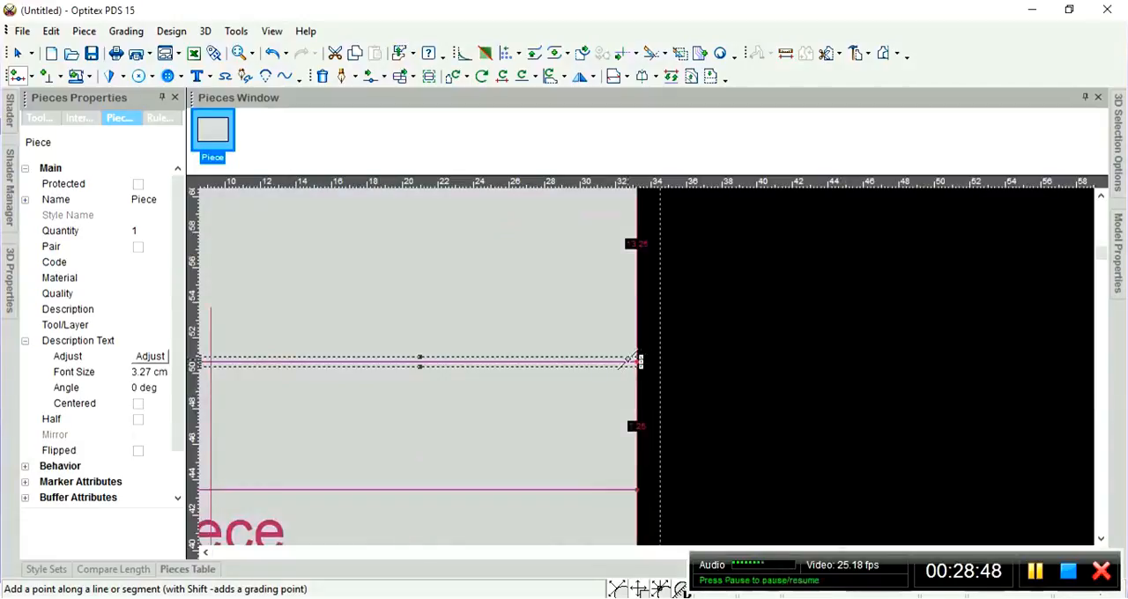
left_click(625, 362)
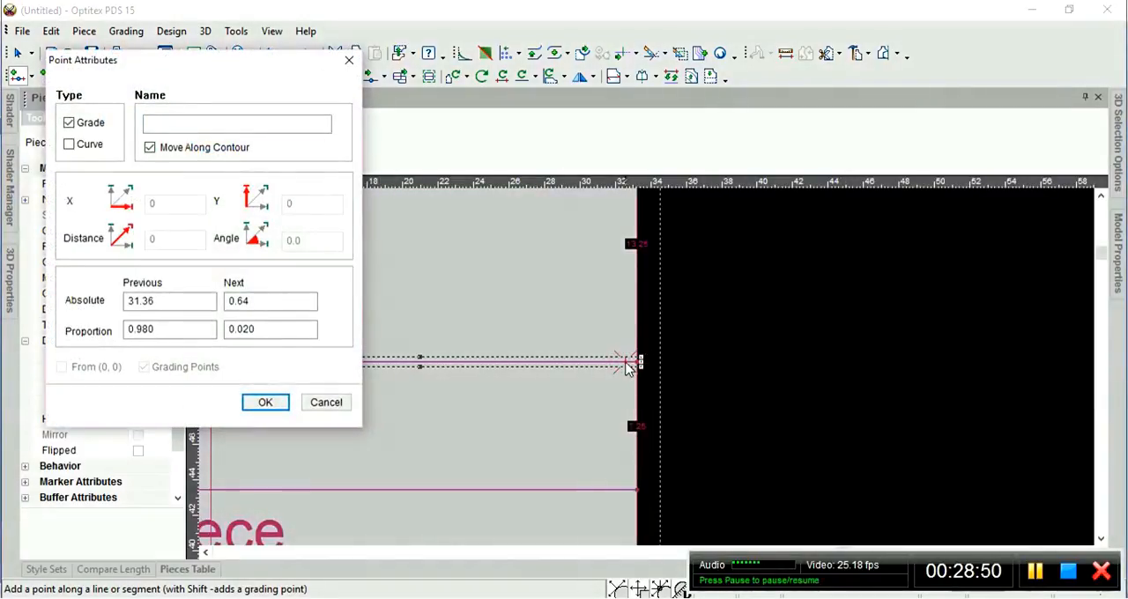
double_click(259, 301)
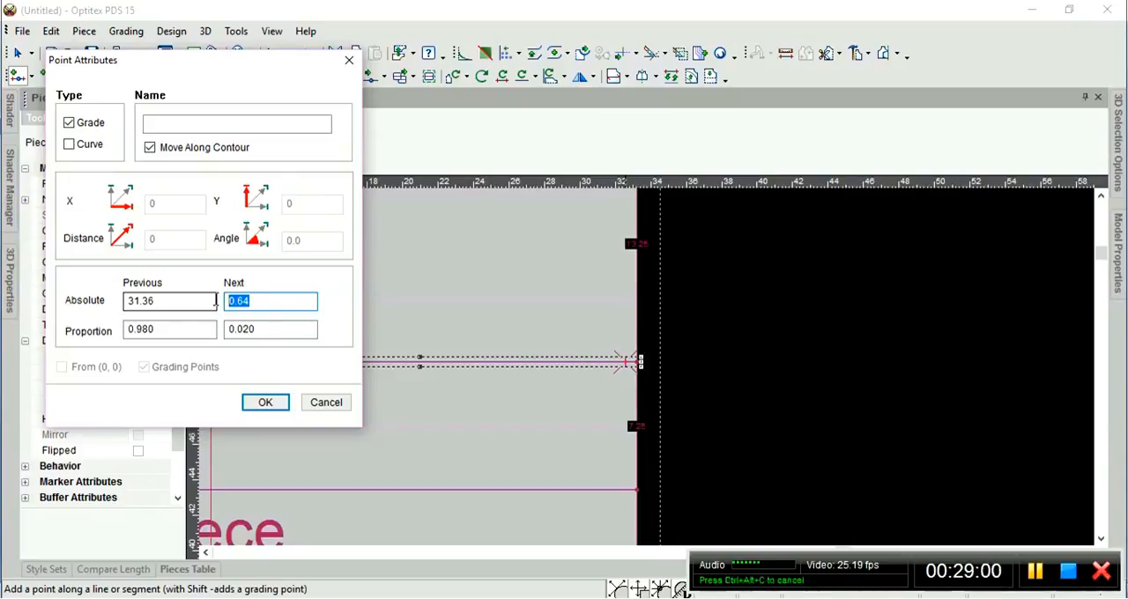
type("17")
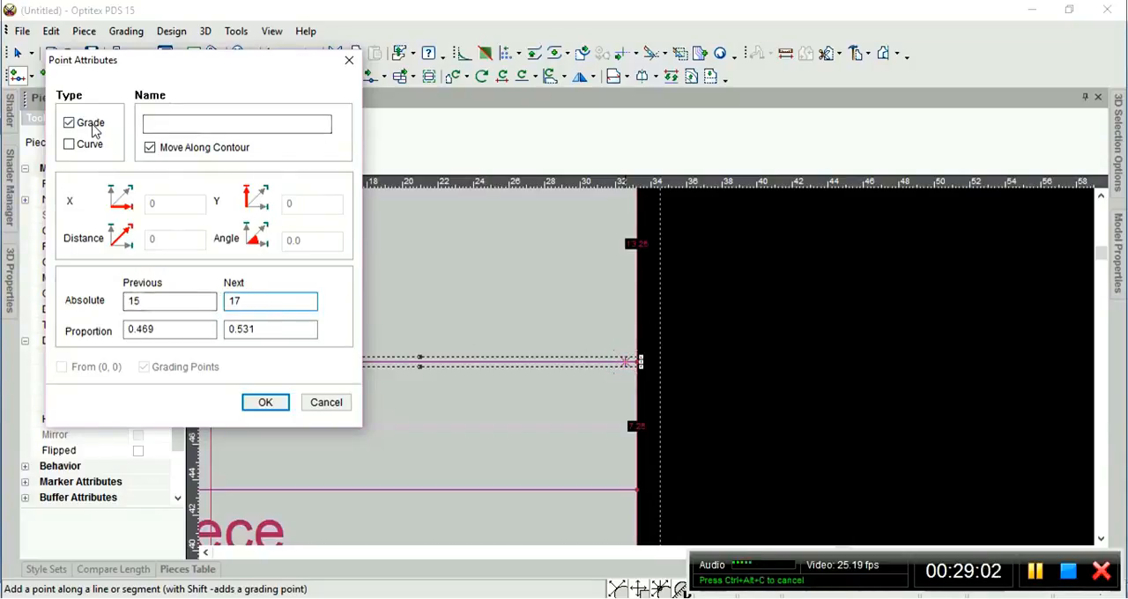
left_click(264, 401)
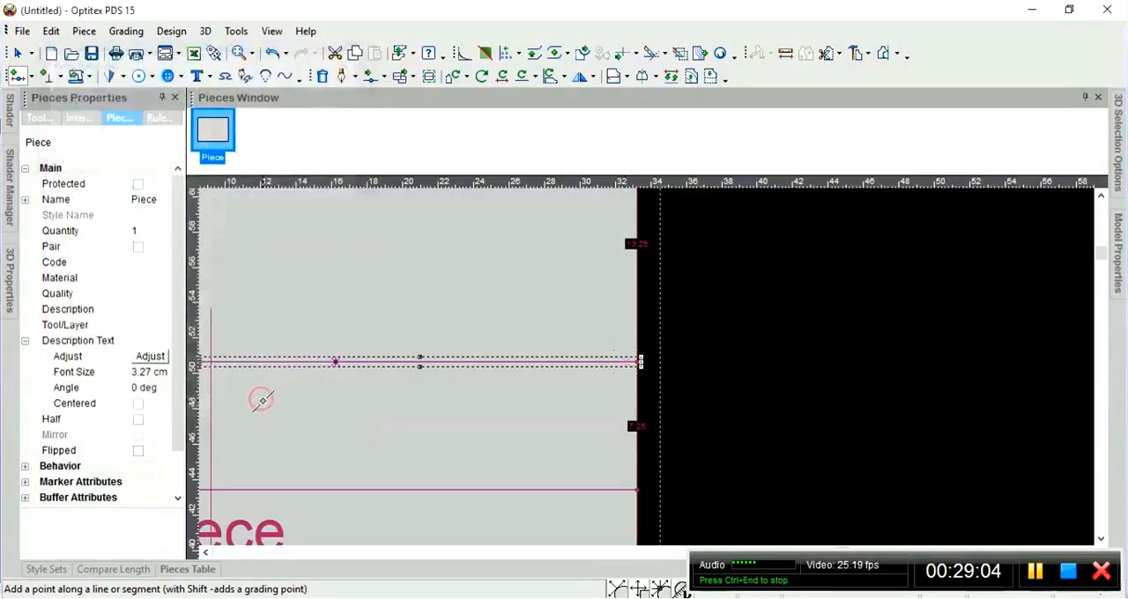
scroll(649, 365, "down", 3)
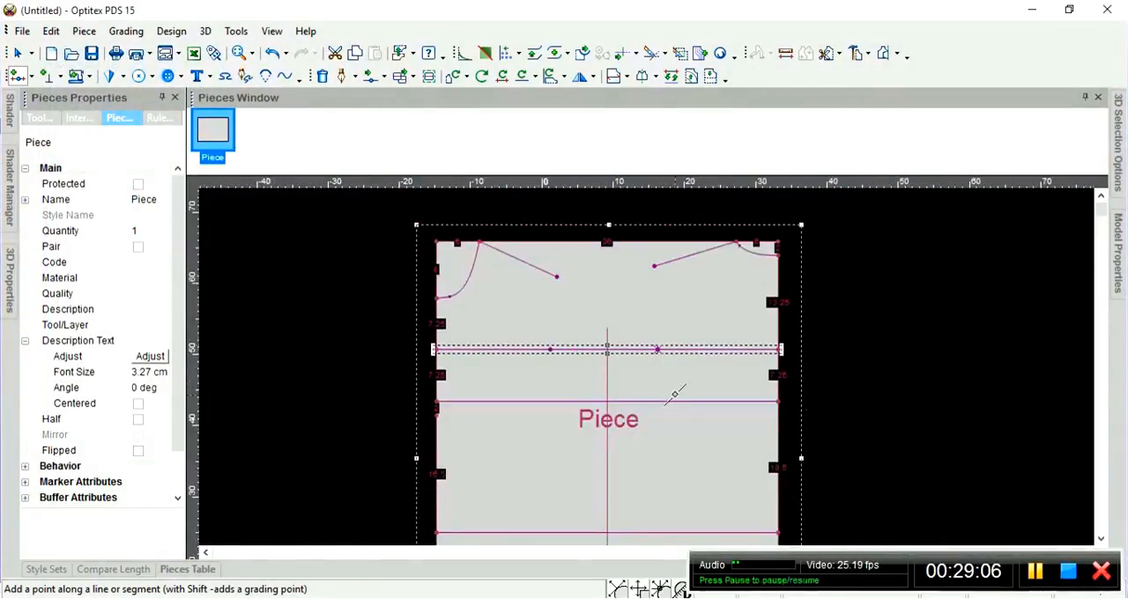
Add a grading point on the second full-width horizontal line, 23 cm from its left end.
scroll(647, 365, "up", 2)
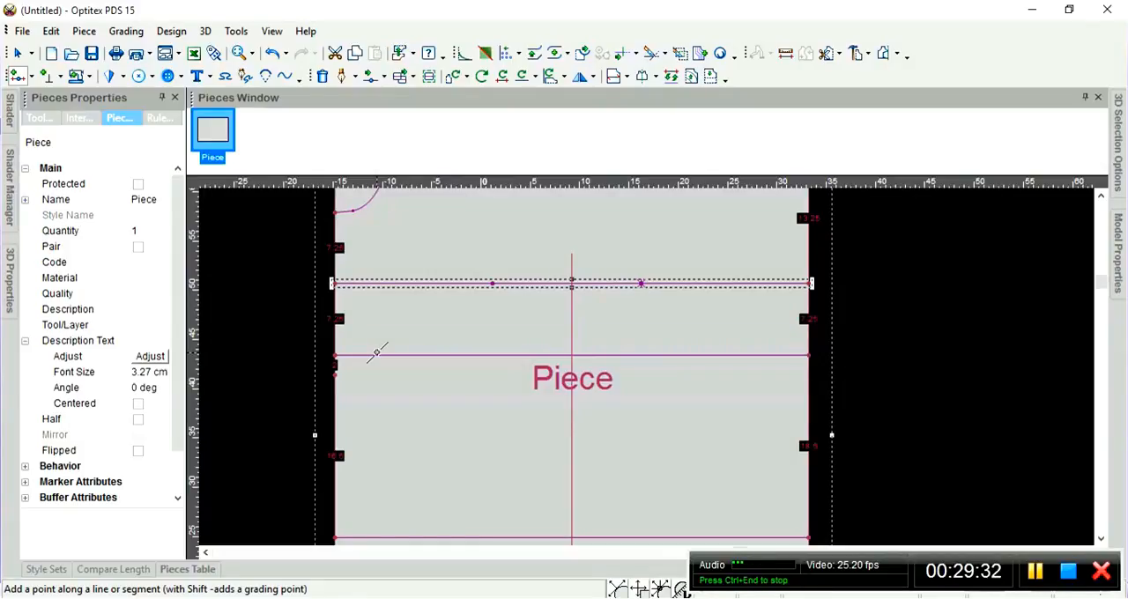
scroll(523, 353, "up", 1)
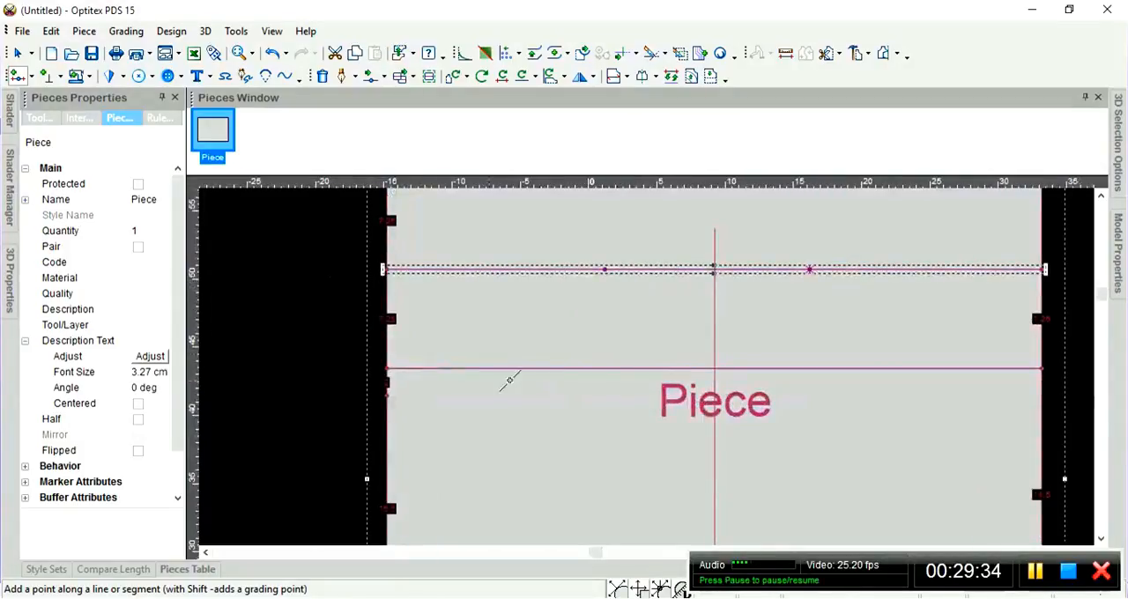
left_click(403, 368)
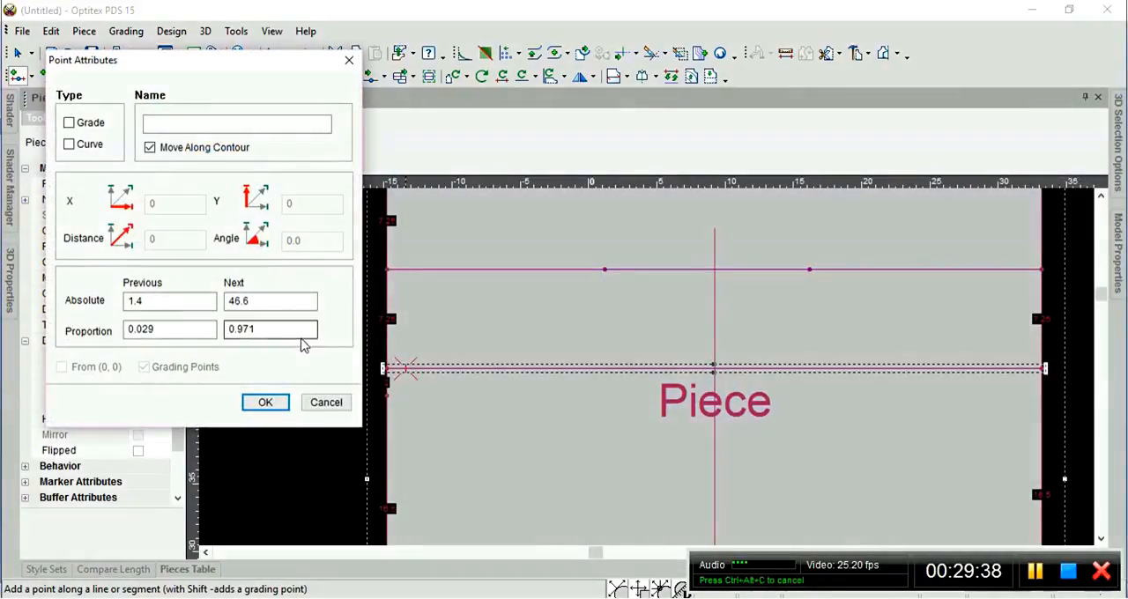
left_click(172, 302)
left_click(255, 301)
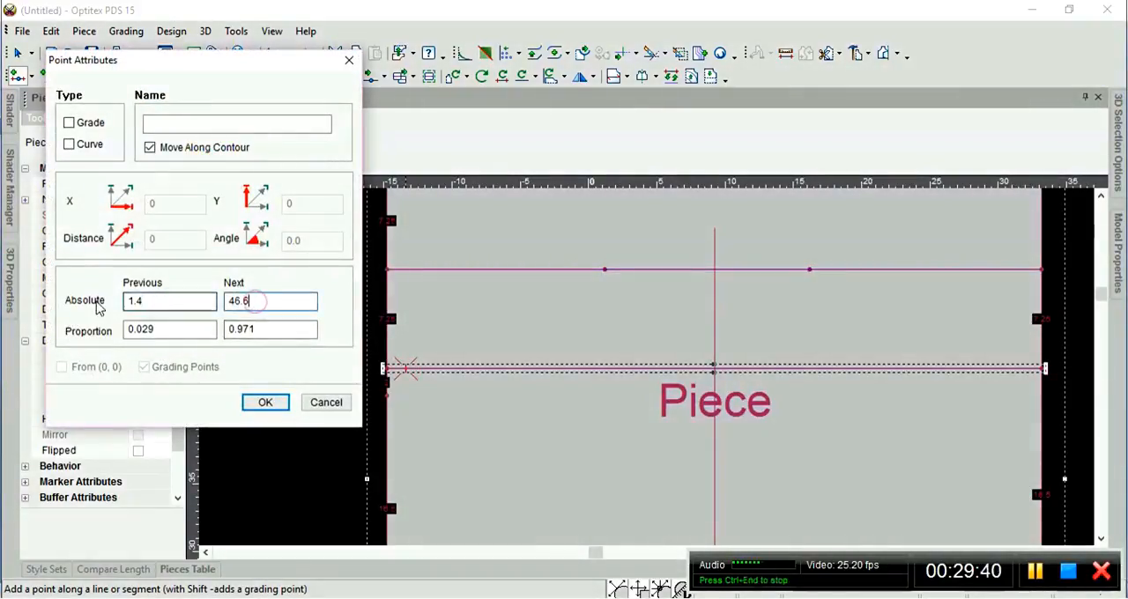
key("shift+Tab")
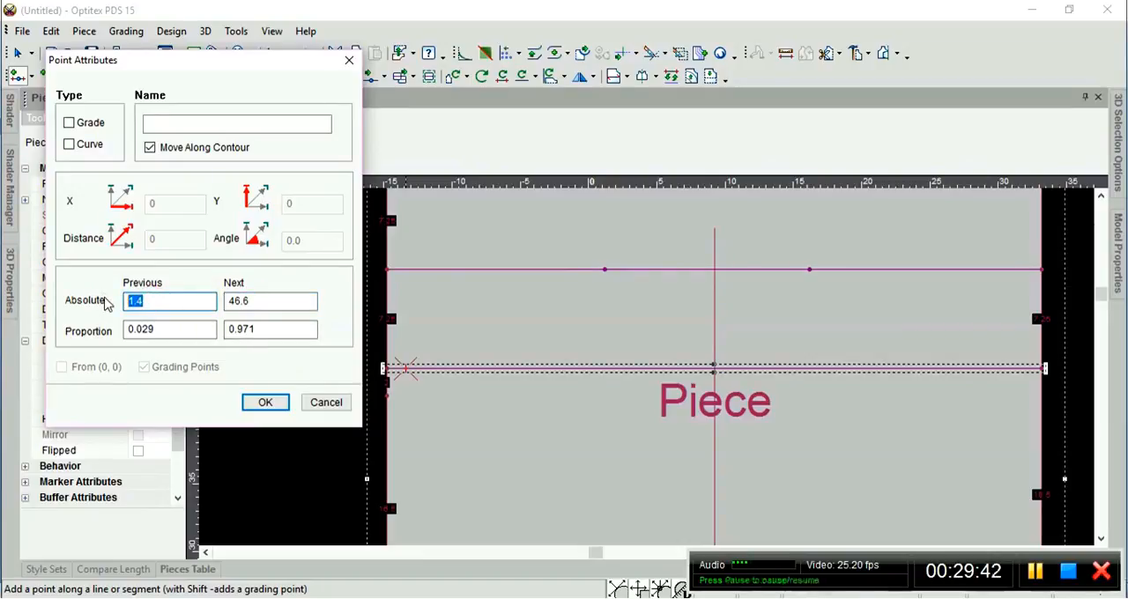
type("23")
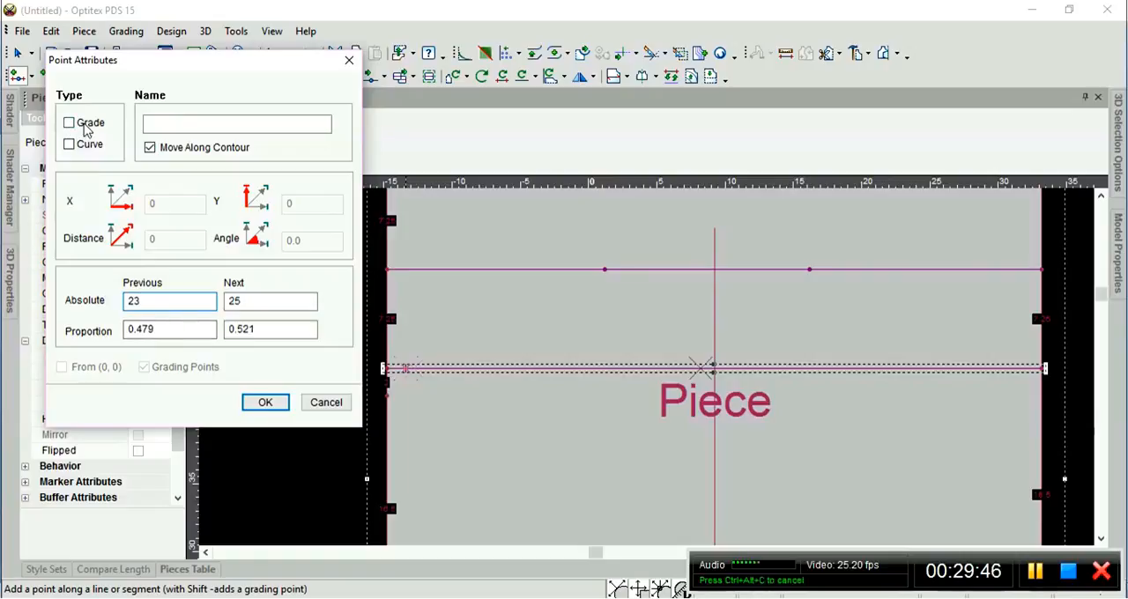
left_click(266, 404)
Add a grading point on the second full-width horizontal line, 22 cm from its right end.
scroll(614, 375, "down", 3)
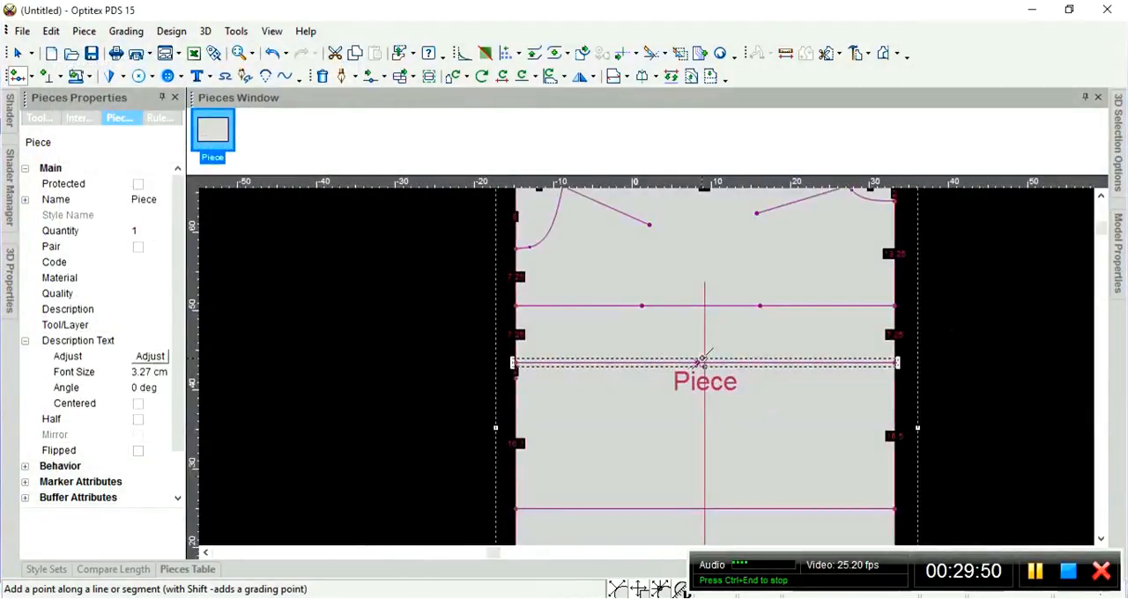
scroll(742, 360, "up", 1)
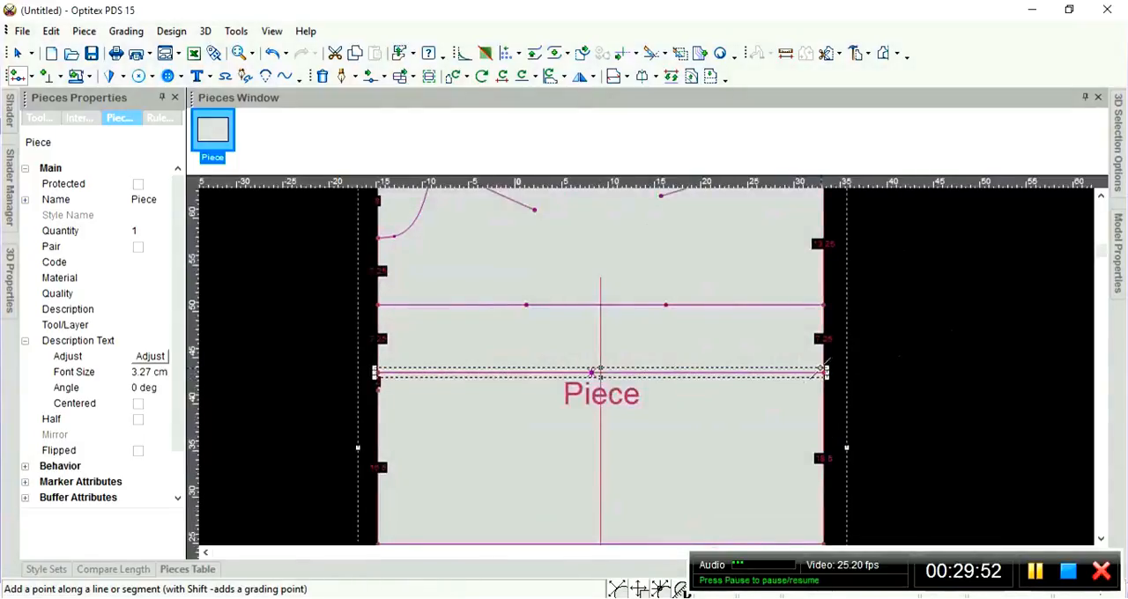
scroll(822, 368, "up", 1)
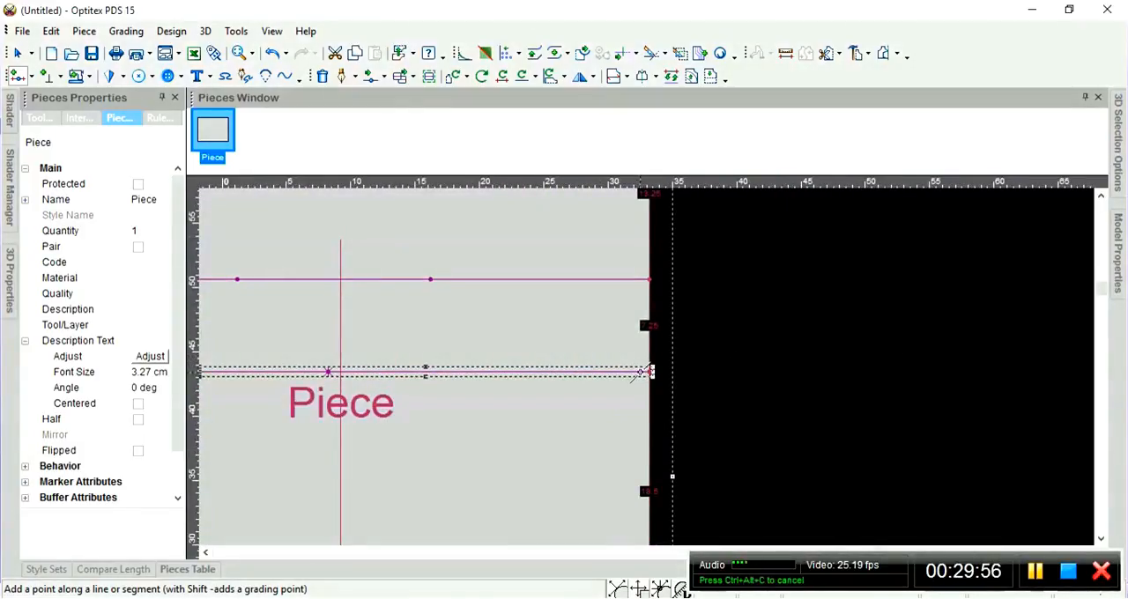
left_click(649, 371)
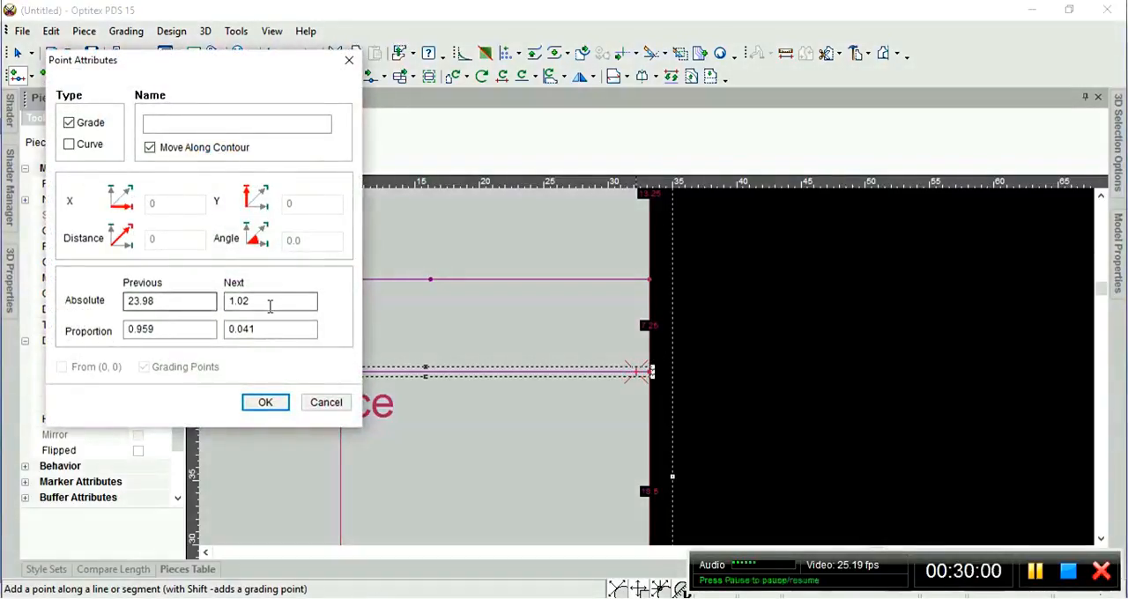
left_click_drag(268, 306, 231, 306)
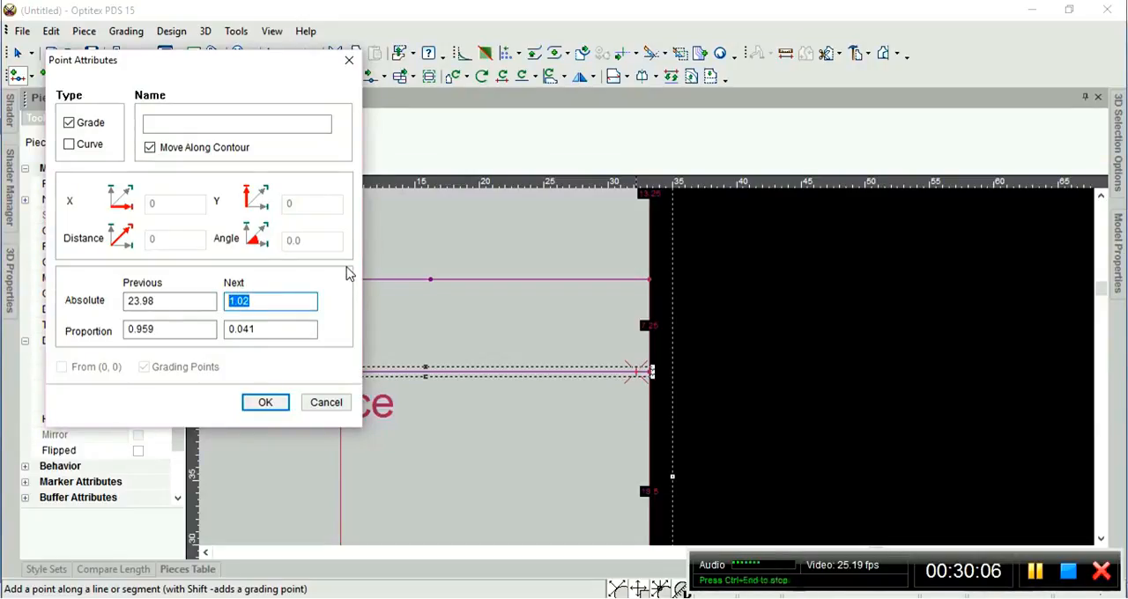
type("22")
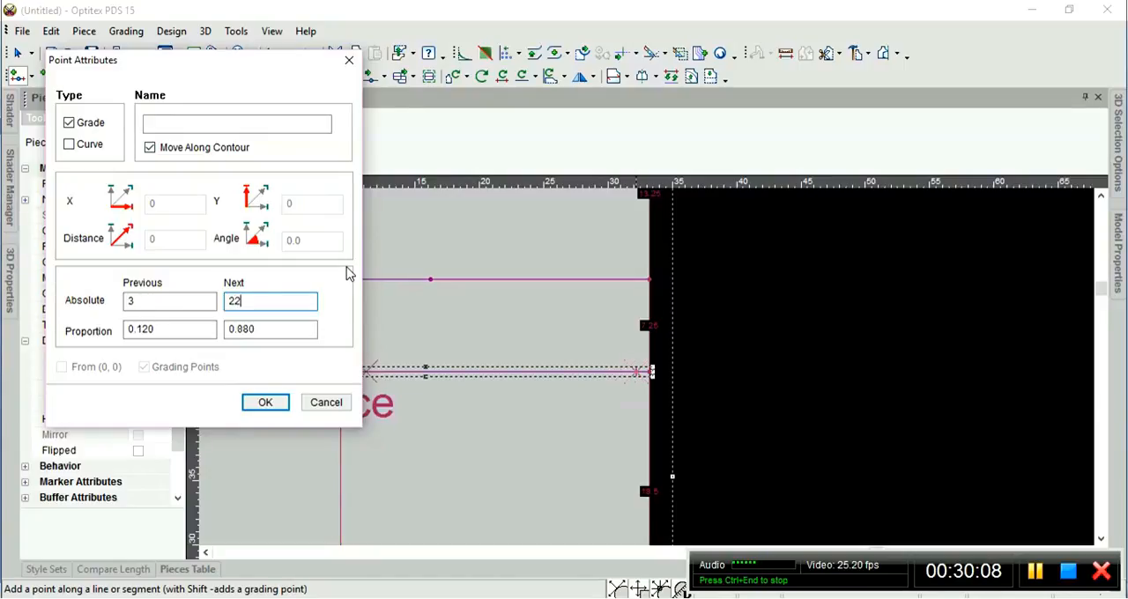
left_click(266, 403)
scroll(692, 379, "down", 2)
scroll(689, 379, "down", 2)
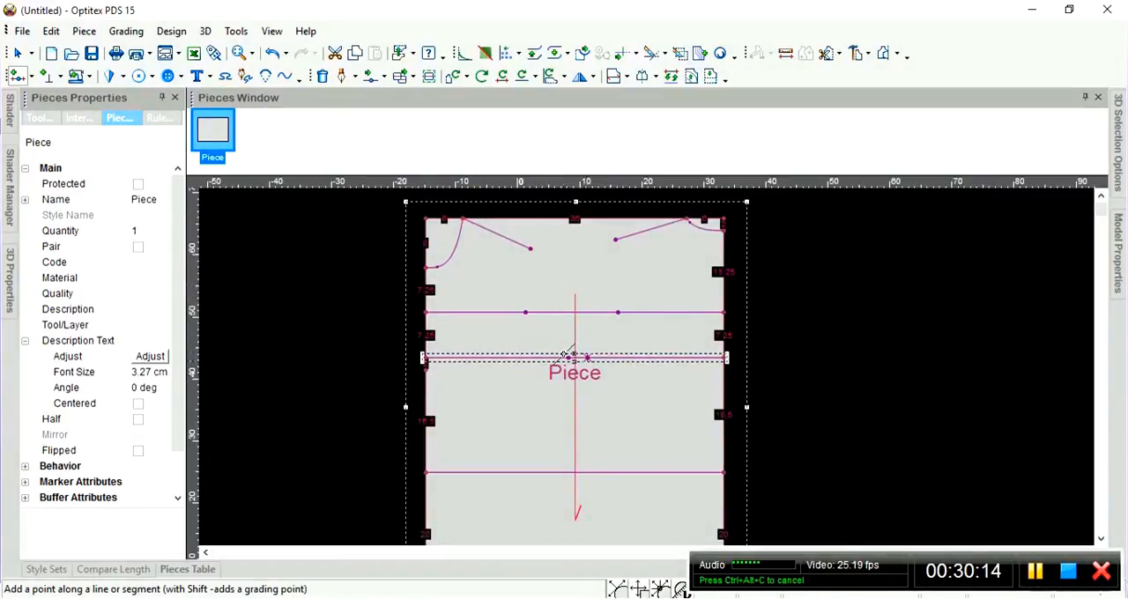
Add a grading point on the lowest internal full-width horizontal line, 20 cm from its left end.
scroll(601, 441, "down", 1)
scroll(654, 397, "up", 1)
scroll(646, 366, "up", 1)
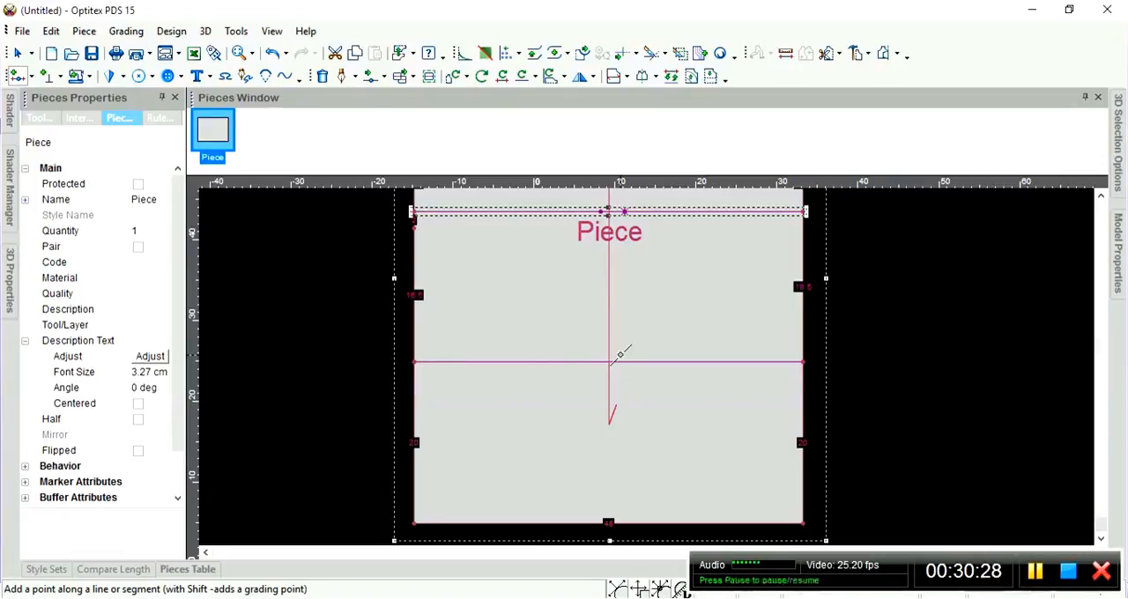
scroll(596, 386, "up", 1)
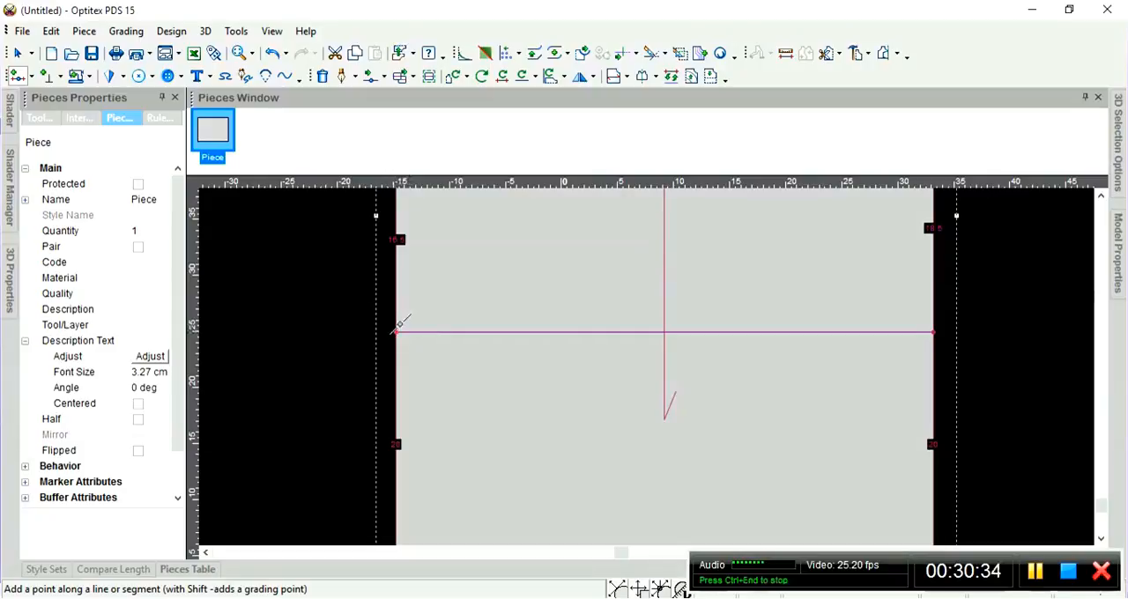
left_click(412, 332)
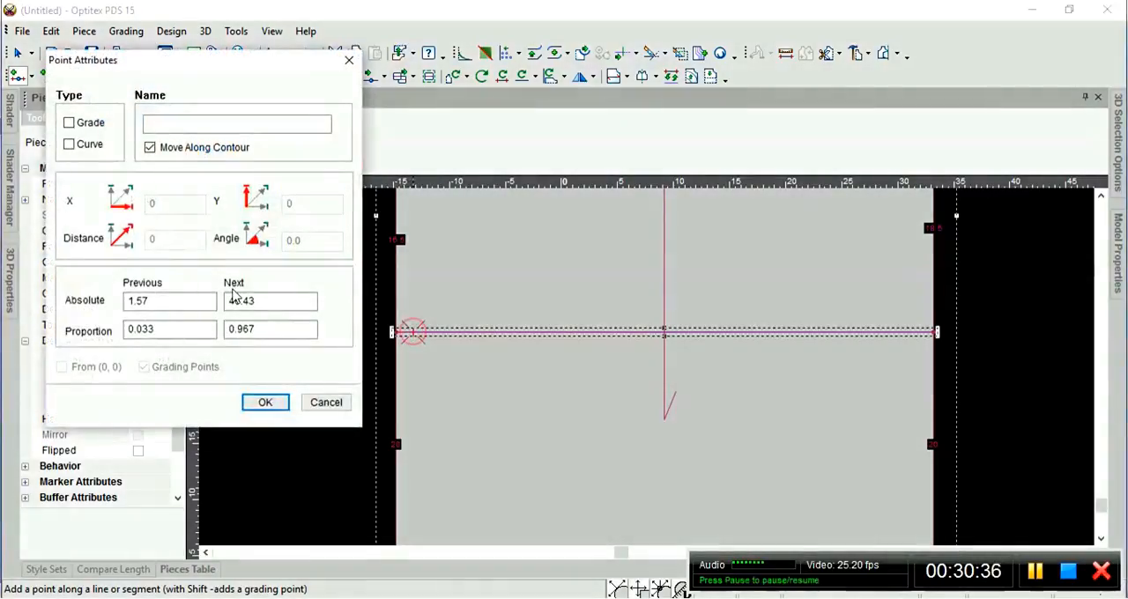
left_click_drag(166, 300, 126, 296)
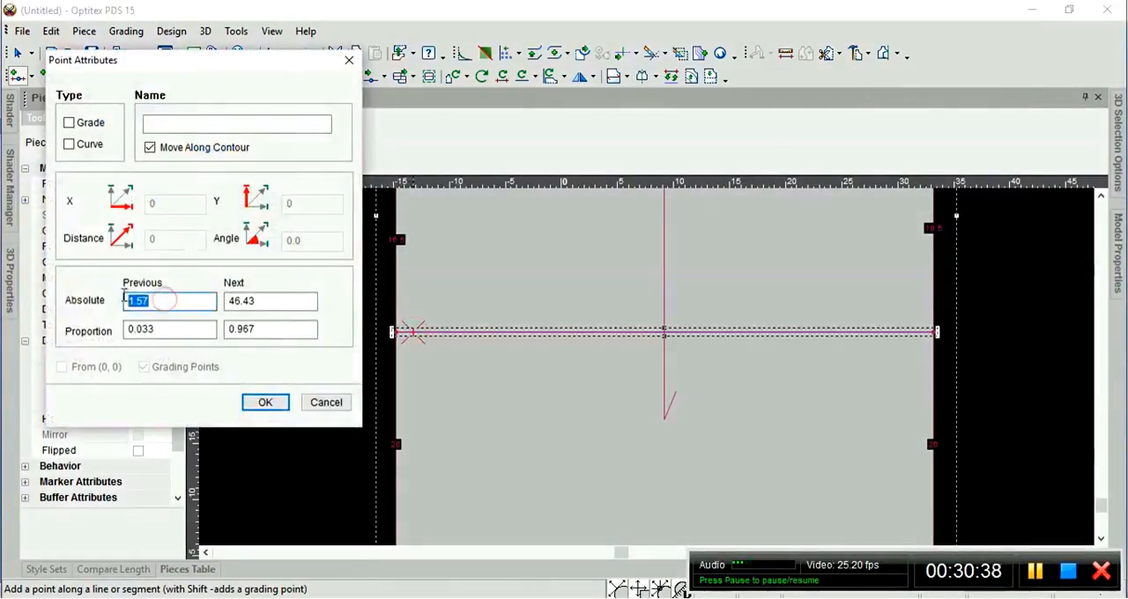
left_click(169, 300)
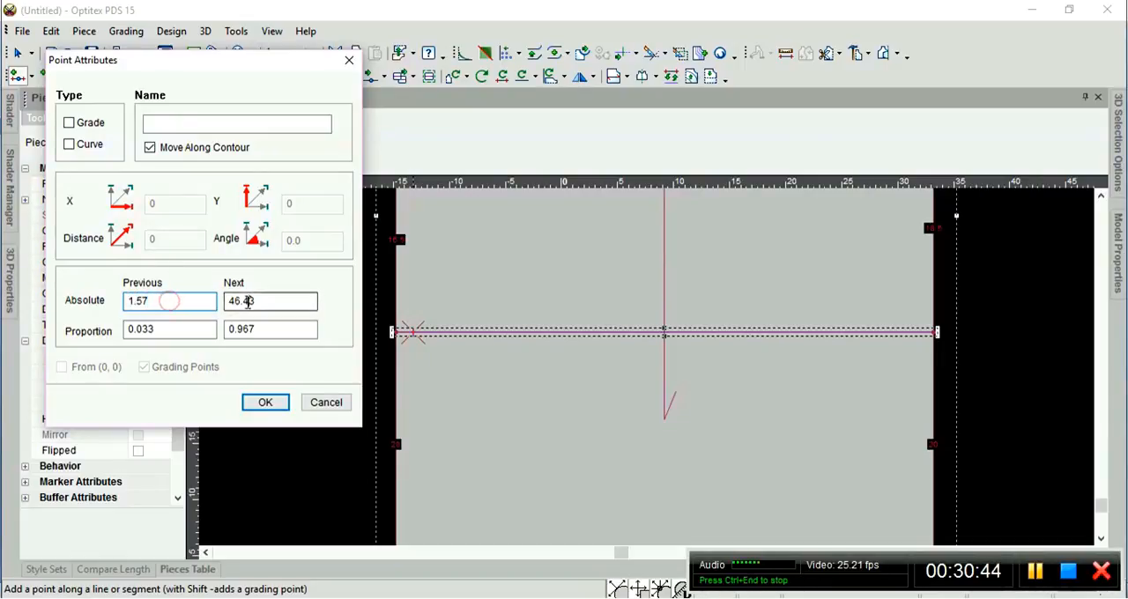
double_click(138, 301)
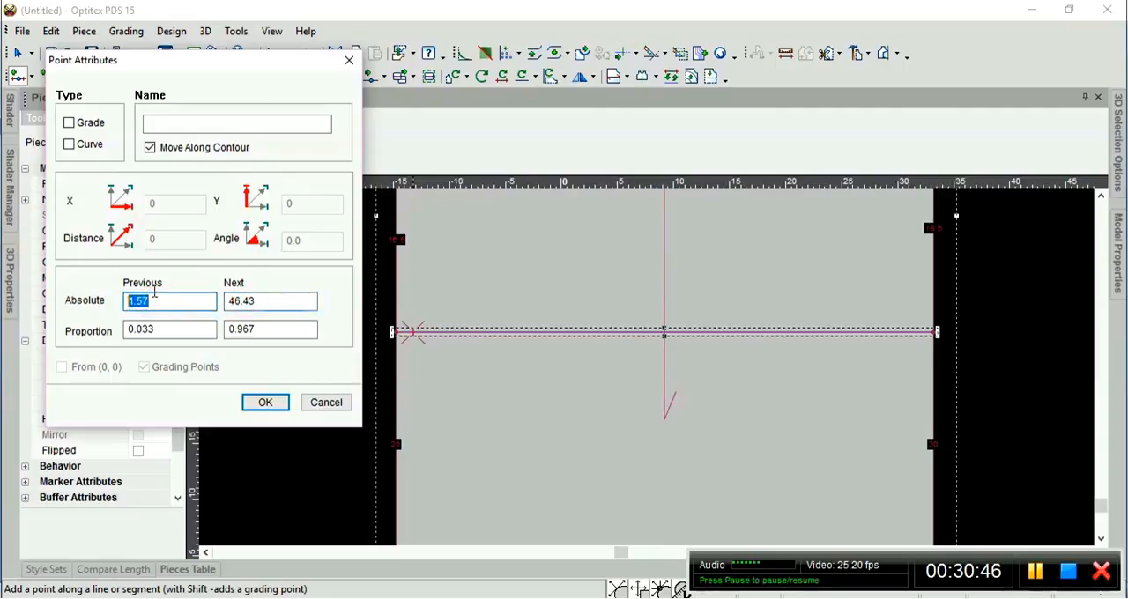
type("20")
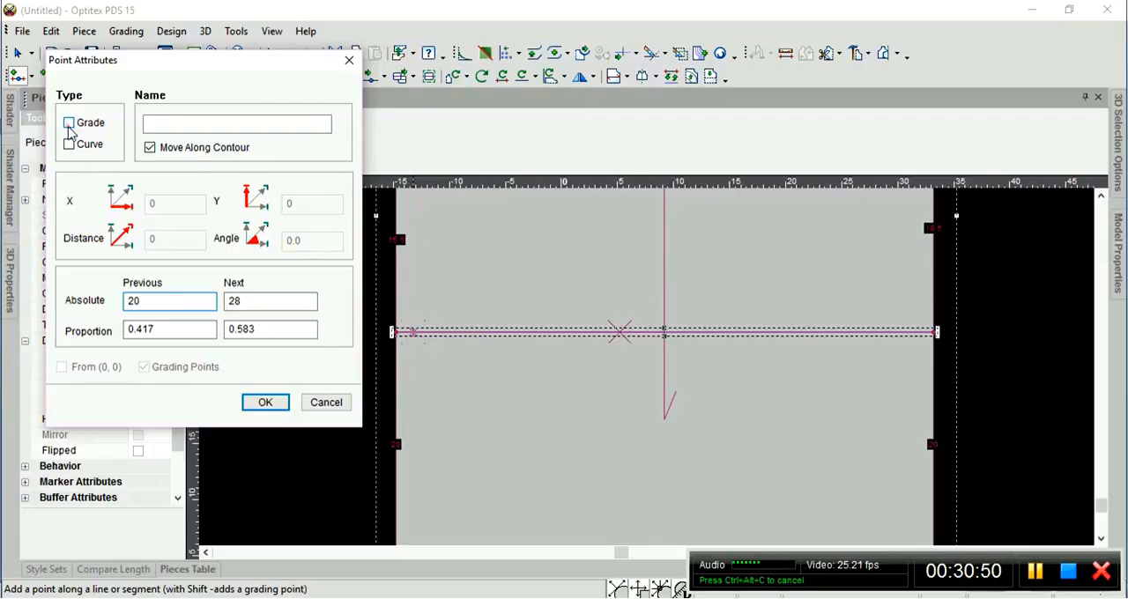
left_click(69, 123)
left_click(255, 403)
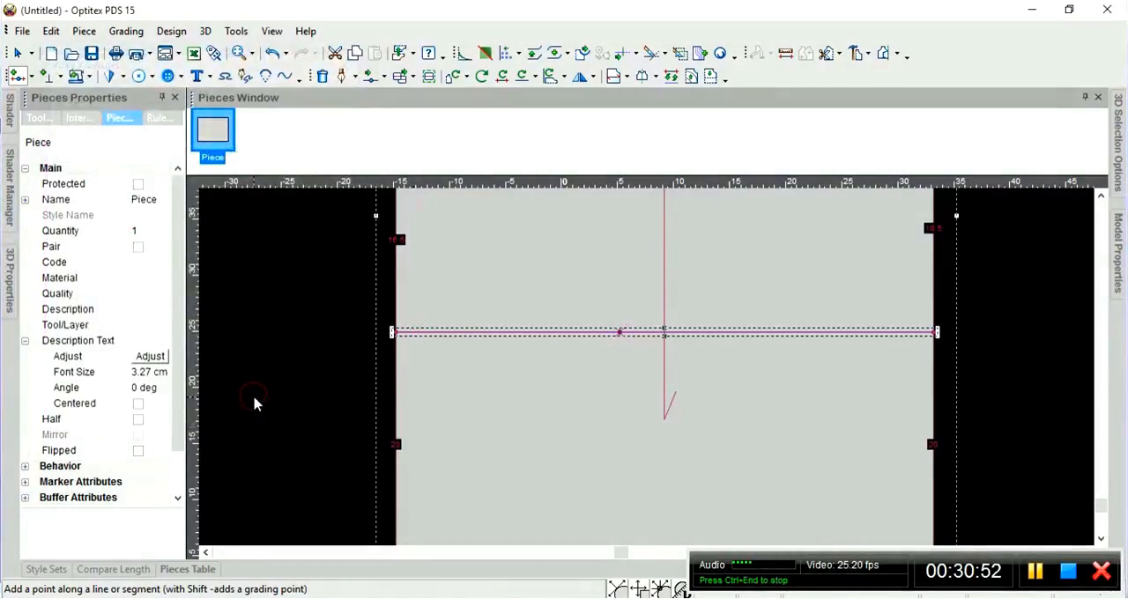
Add a grading point on the lowest internal full-width horizontal line, 20 cm from its right end.
scroll(733, 263, "down", 2)
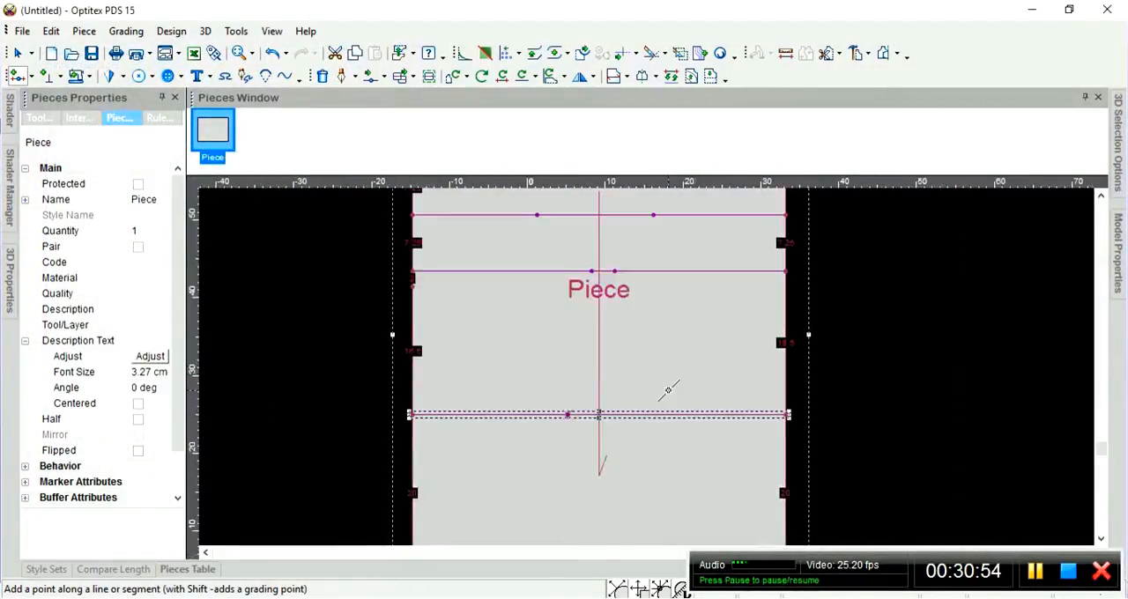
scroll(650, 366, "up", 2)
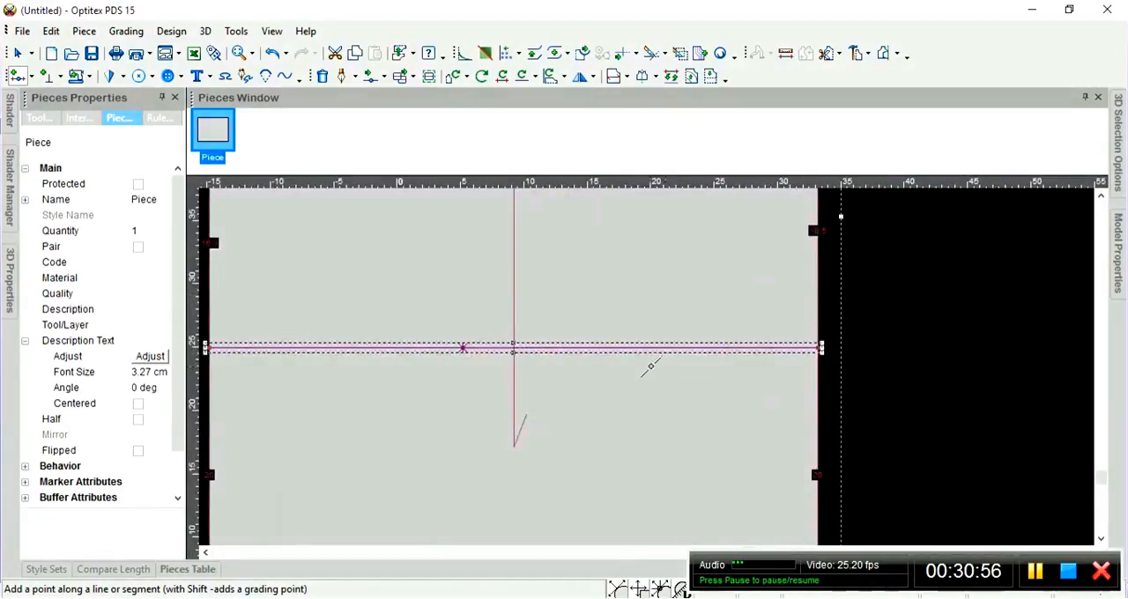
left_click(810, 346)
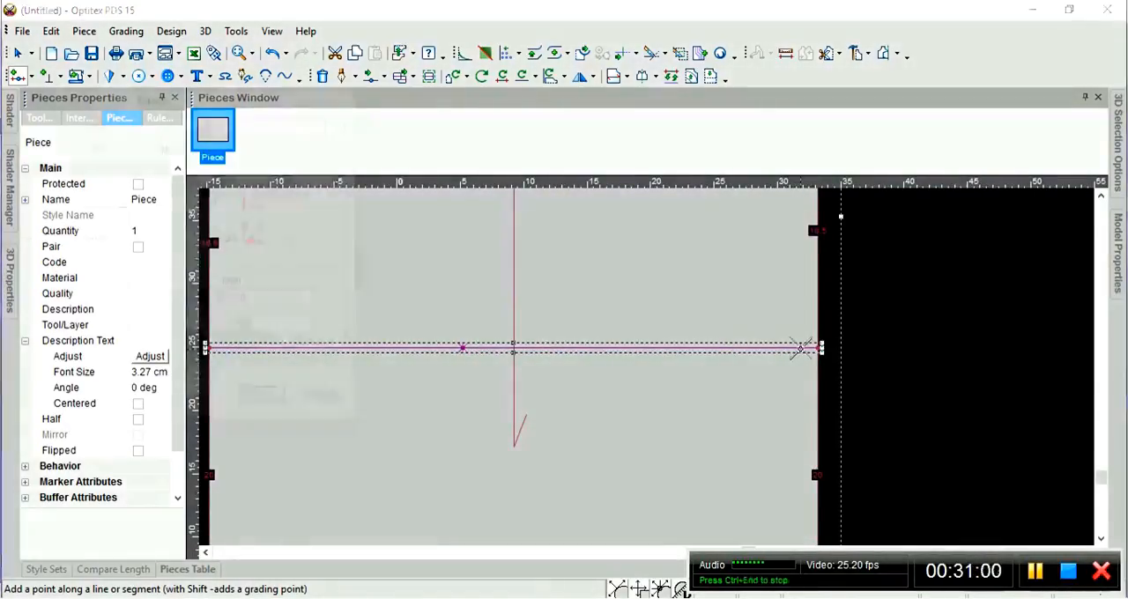
left_click(253, 296)
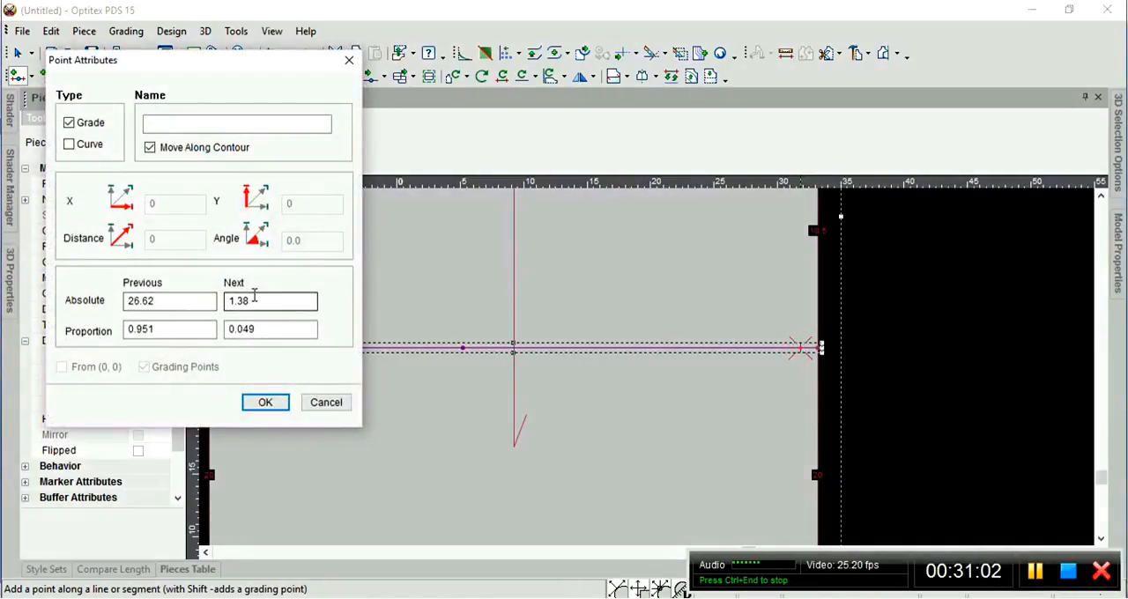
left_click_drag(253, 300, 213, 301)
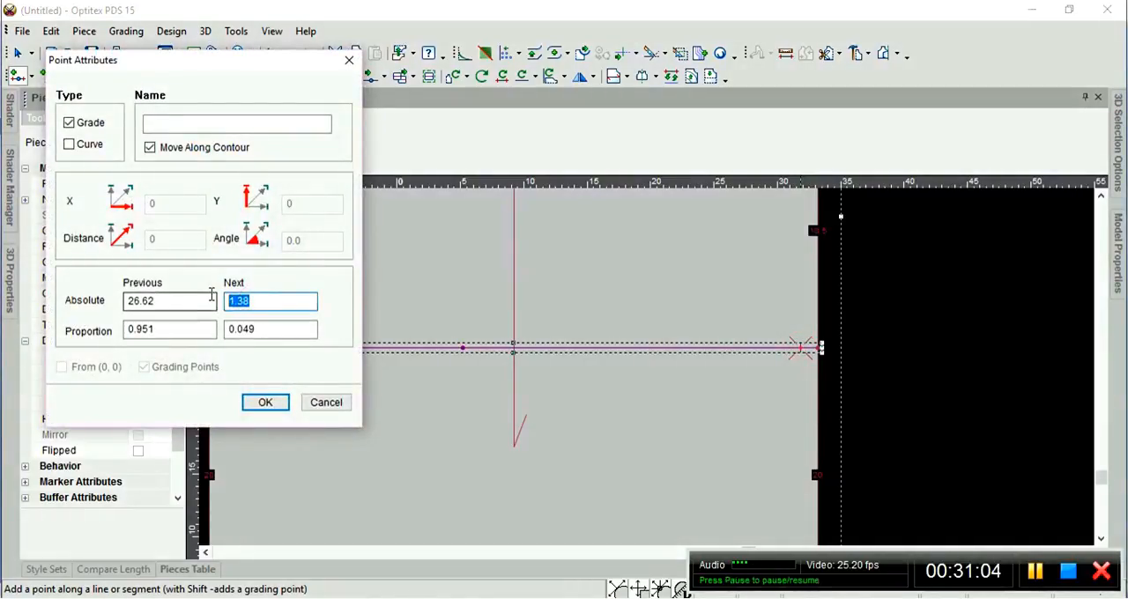
type("20")
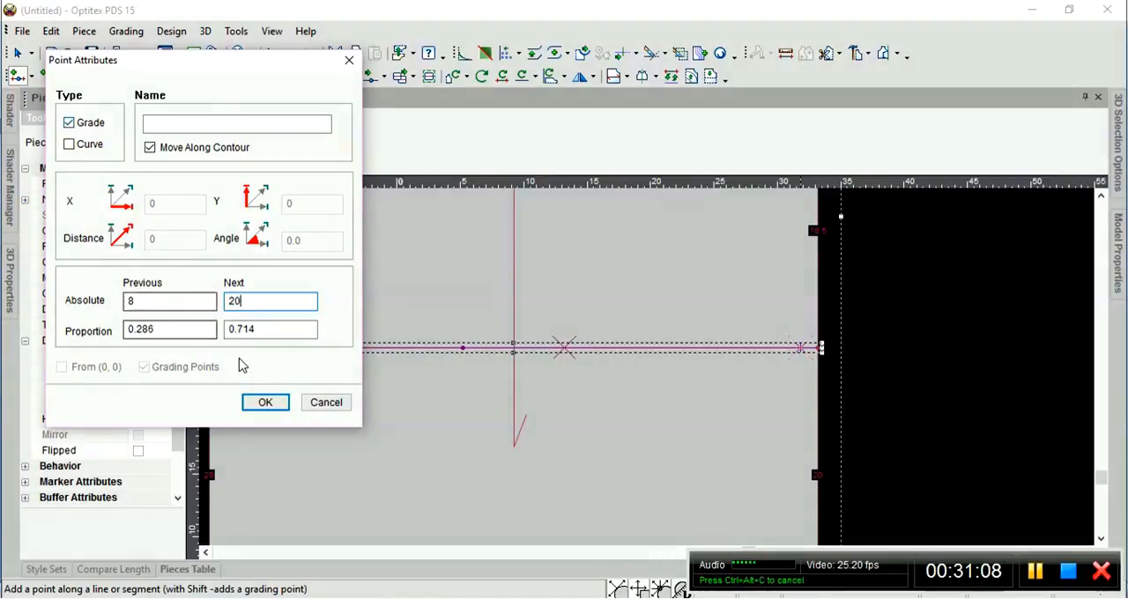
left_click(272, 405)
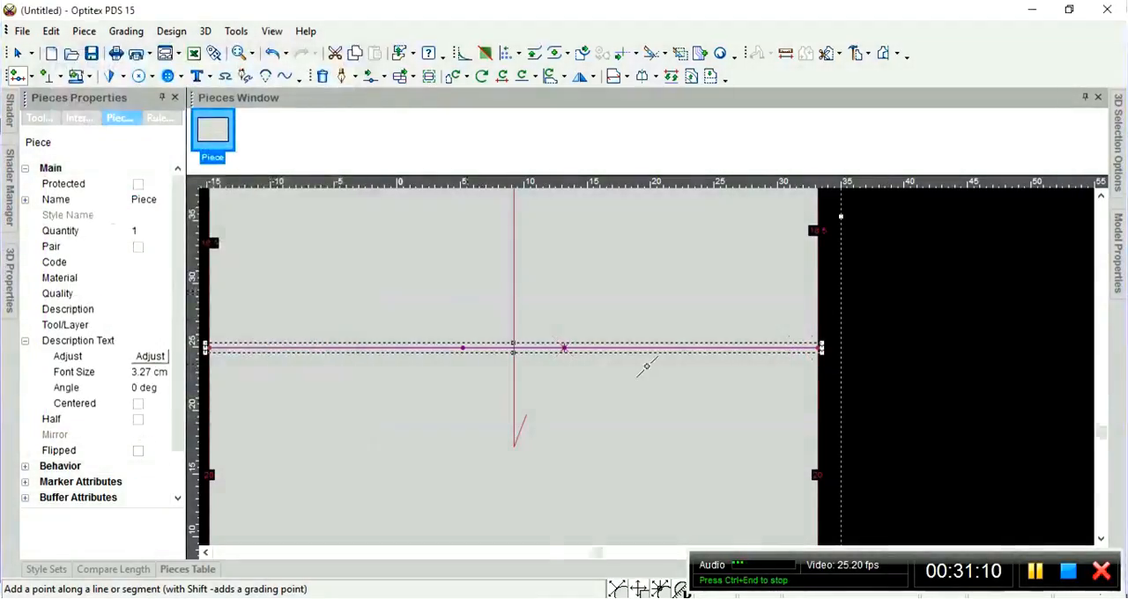
Add a grading point on the piece's bottom edge, 23.5 cm from its left corner.
scroll(647, 372, "down", 3)
scroll(646, 376, "up", 3)
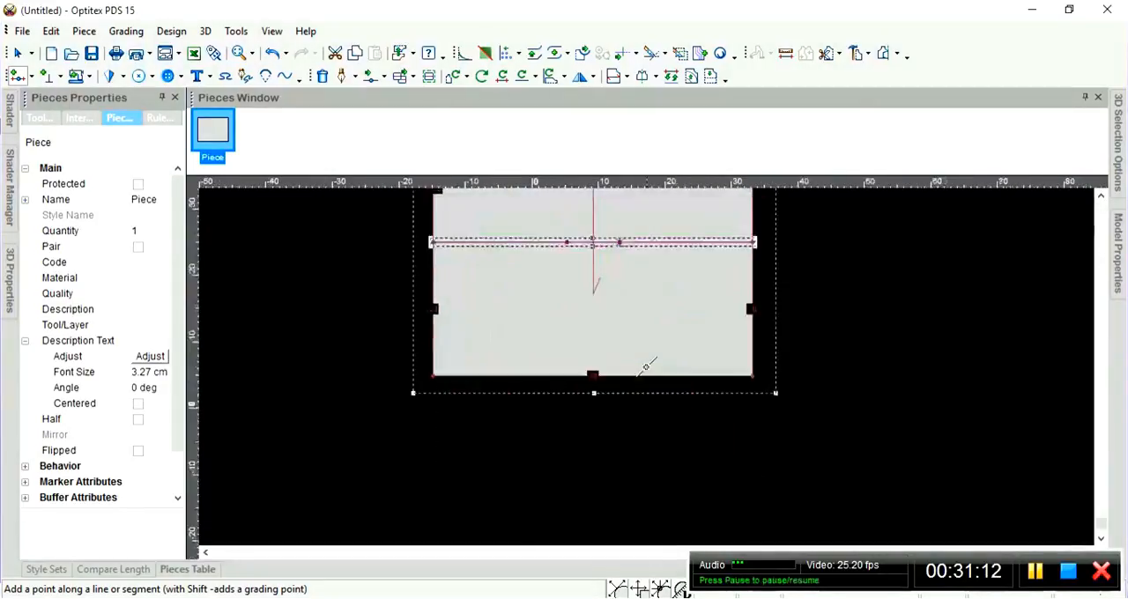
scroll(645, 365, "up", 1)
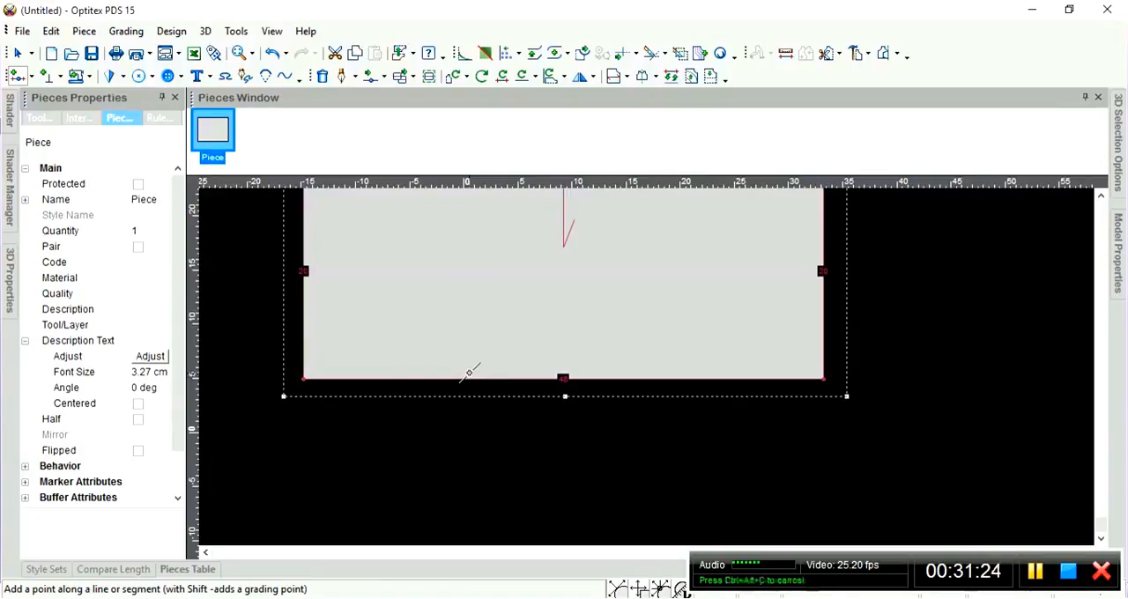
left_click(316, 379)
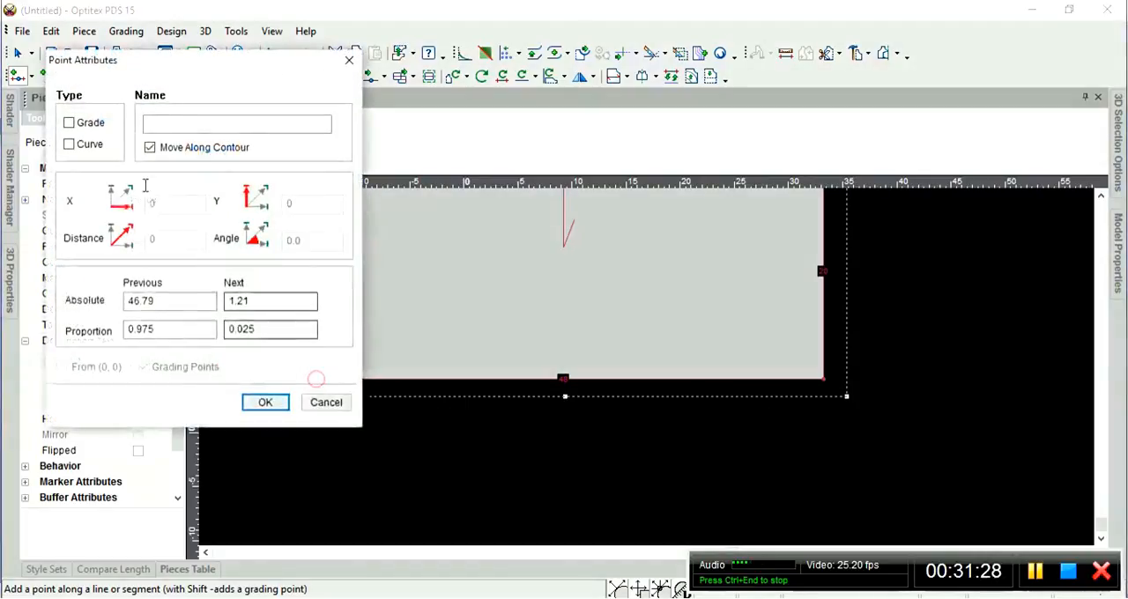
mouse_move(127, 69)
left_mouse_down()
mouse_move(44, 73)
mouse_move(126, 56)
left_mouse_up()
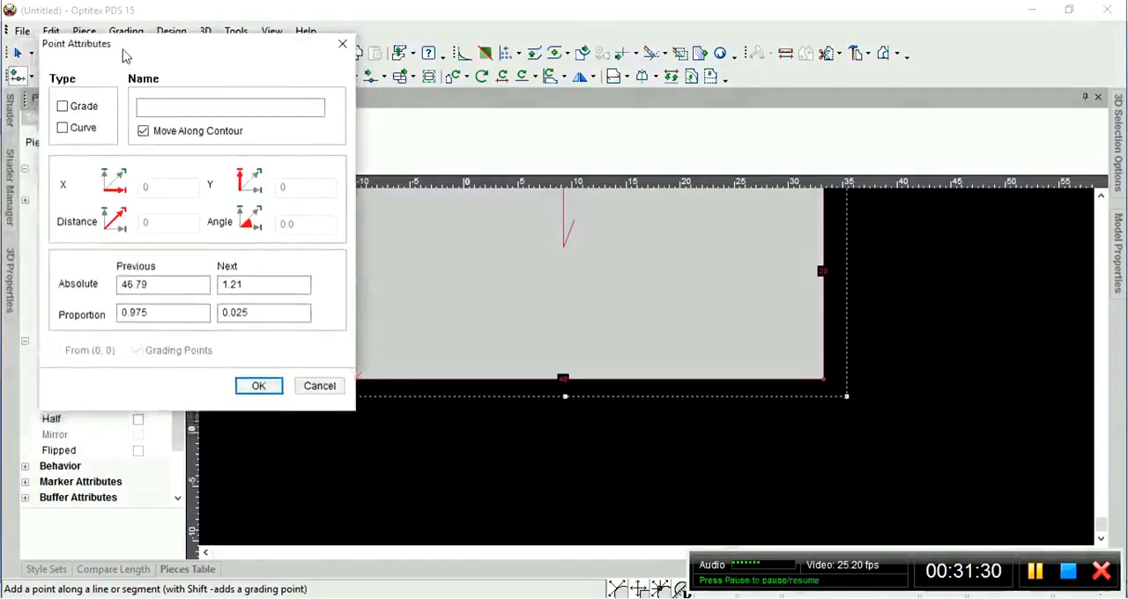
left_click(155, 291)
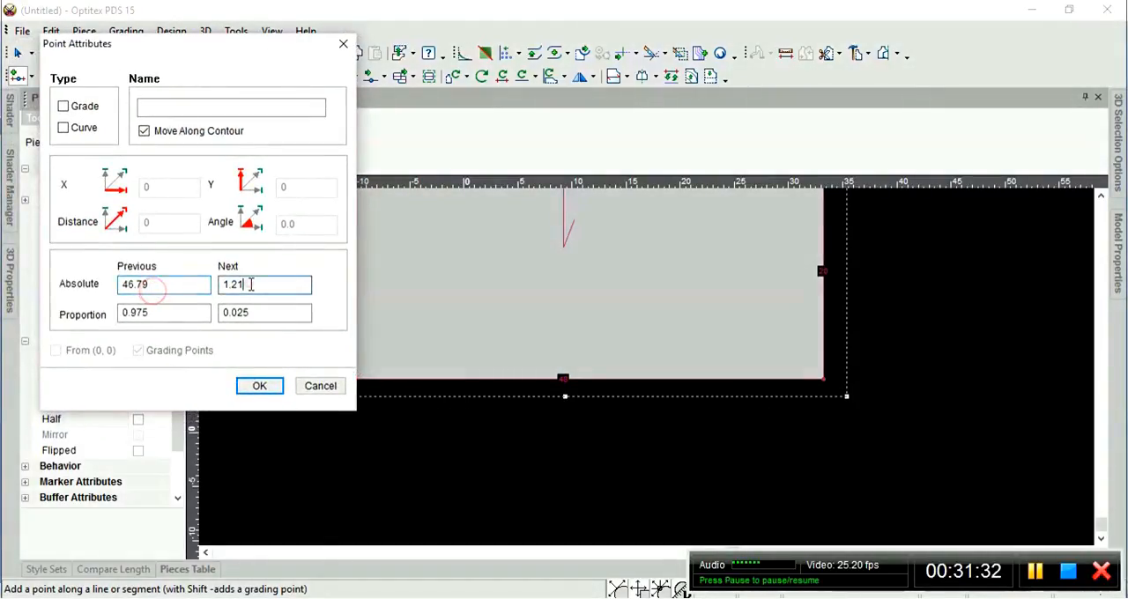
left_click_drag(255, 284, 191, 279)
type("23.5")
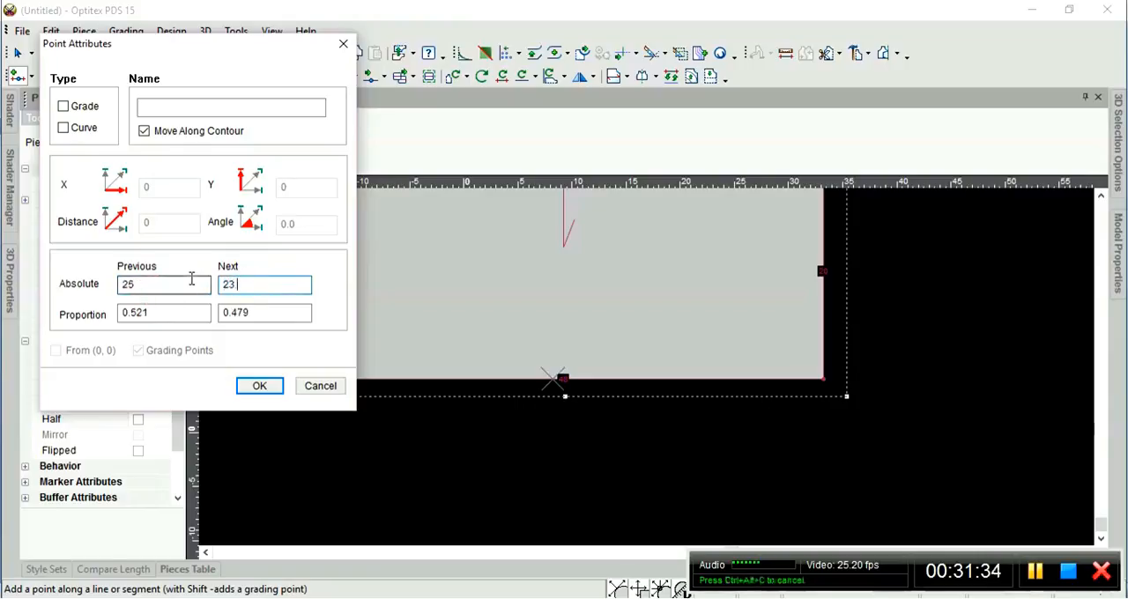
left_click(67, 106)
left_click(263, 385)
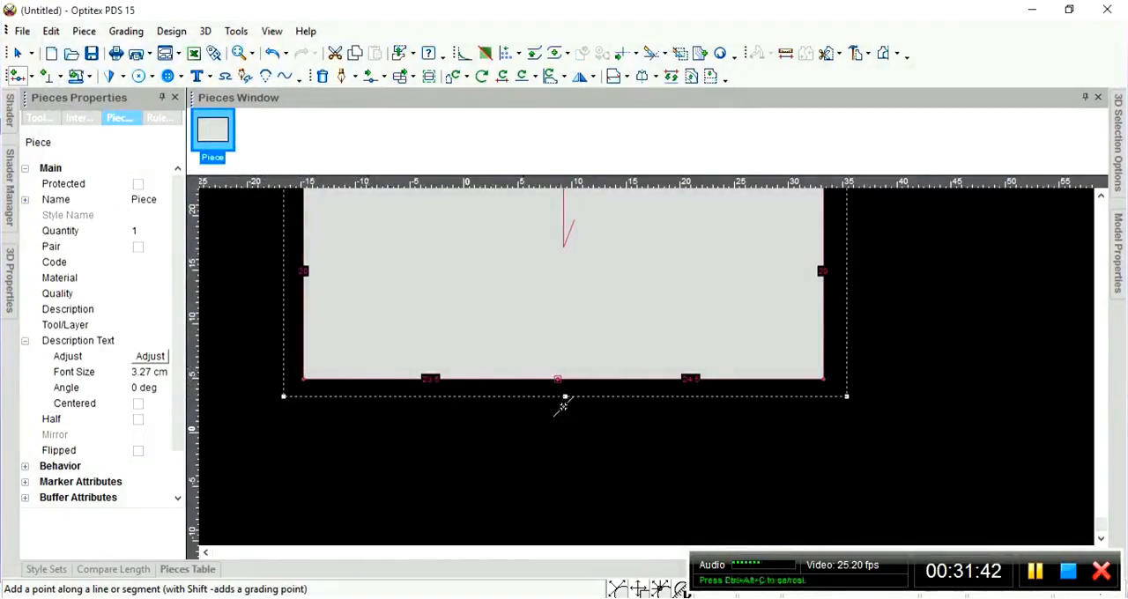
Place a vertical guide line through the left inner point of the uppermost full-width horizontal line.
scroll(624, 412, "up", 1)
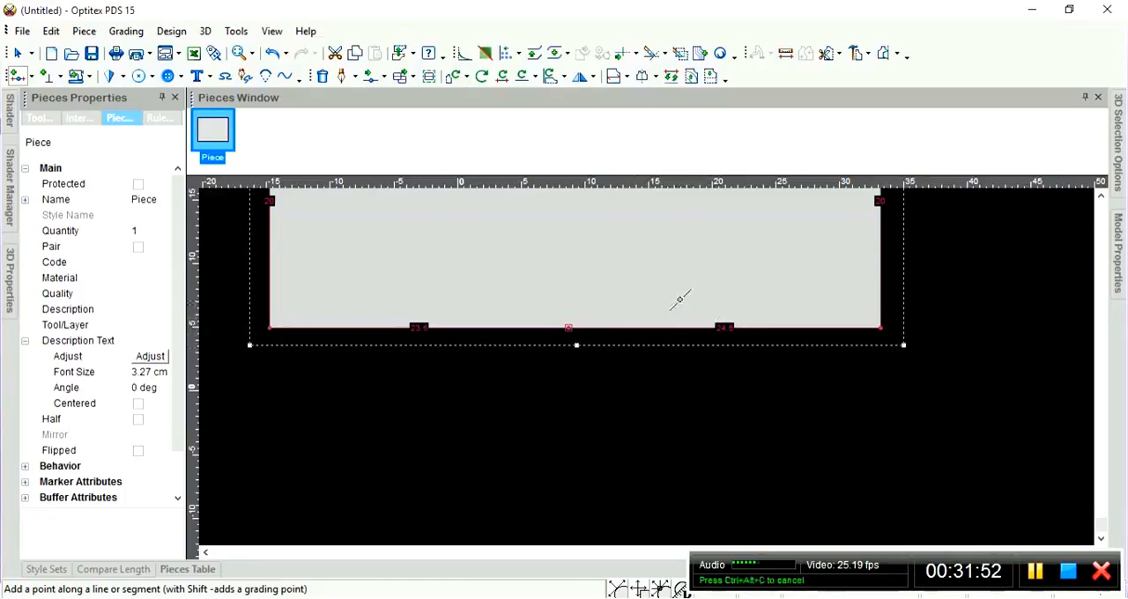
scroll(673, 267, "down", 5)
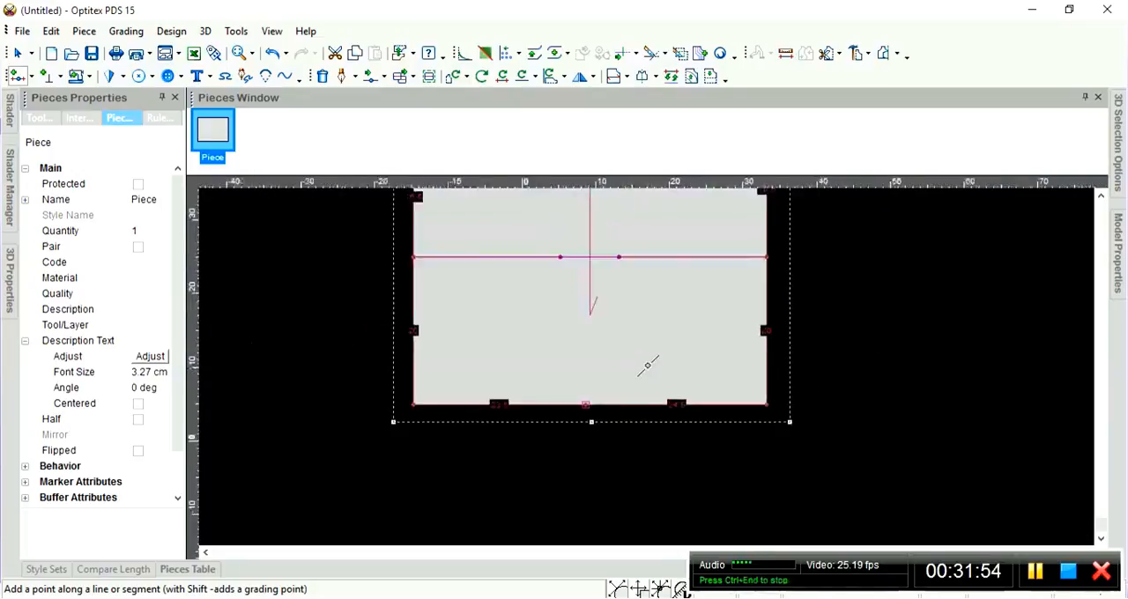
scroll(646, 373, "down", 2)
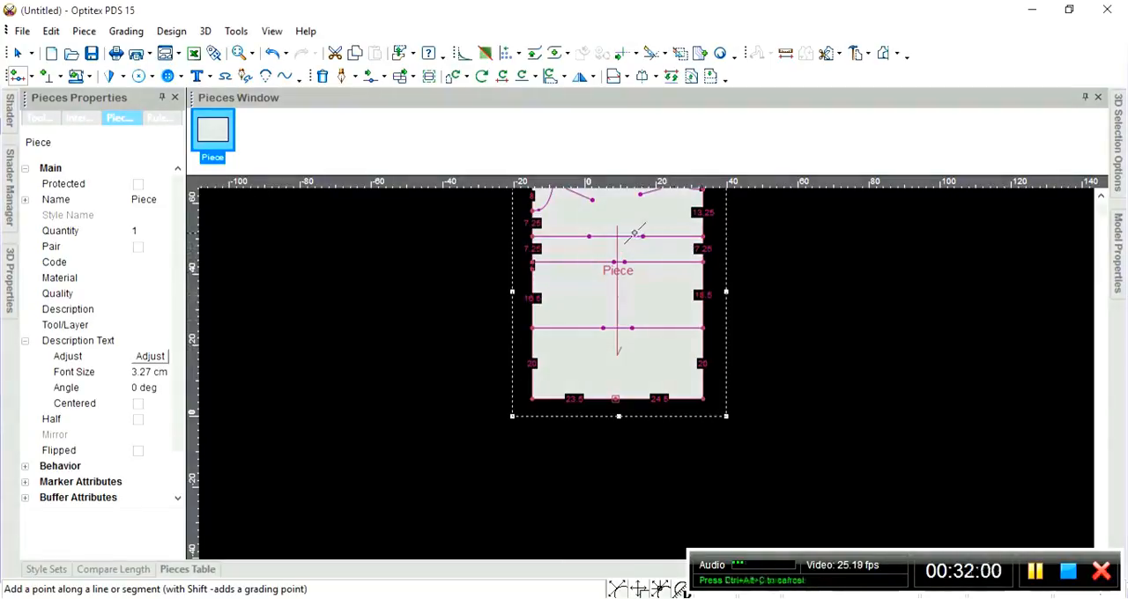
scroll(638, 298, "up", 1)
scroll(649, 361, "up", 1)
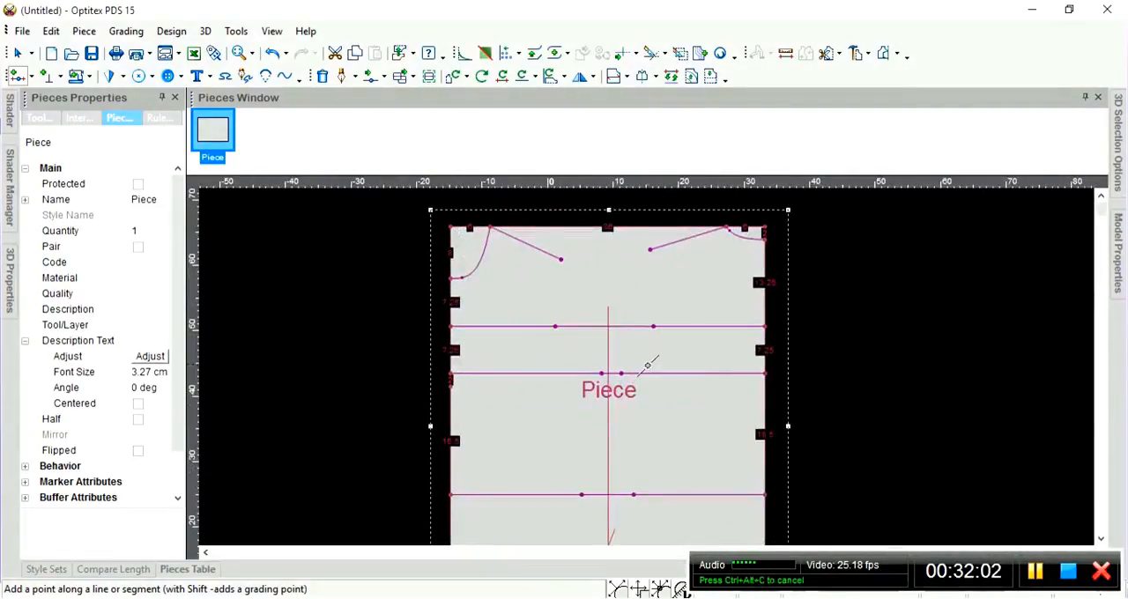
scroll(642, 359, "up", 1)
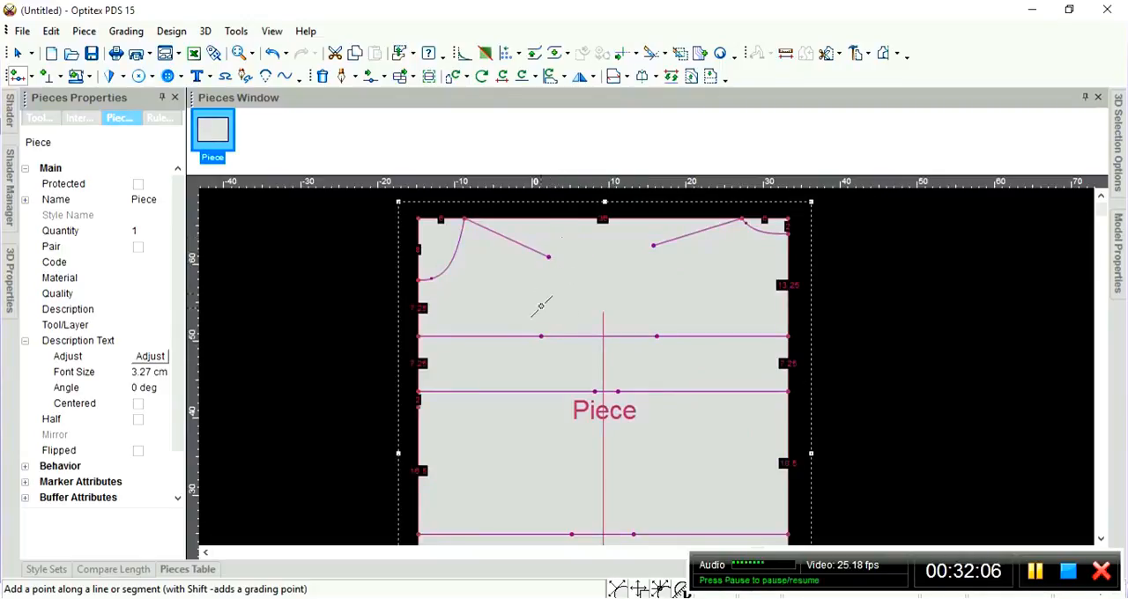
left_click(540, 337)
scroll(623, 501, "down", 2)
scroll(654, 279, "up", 3)
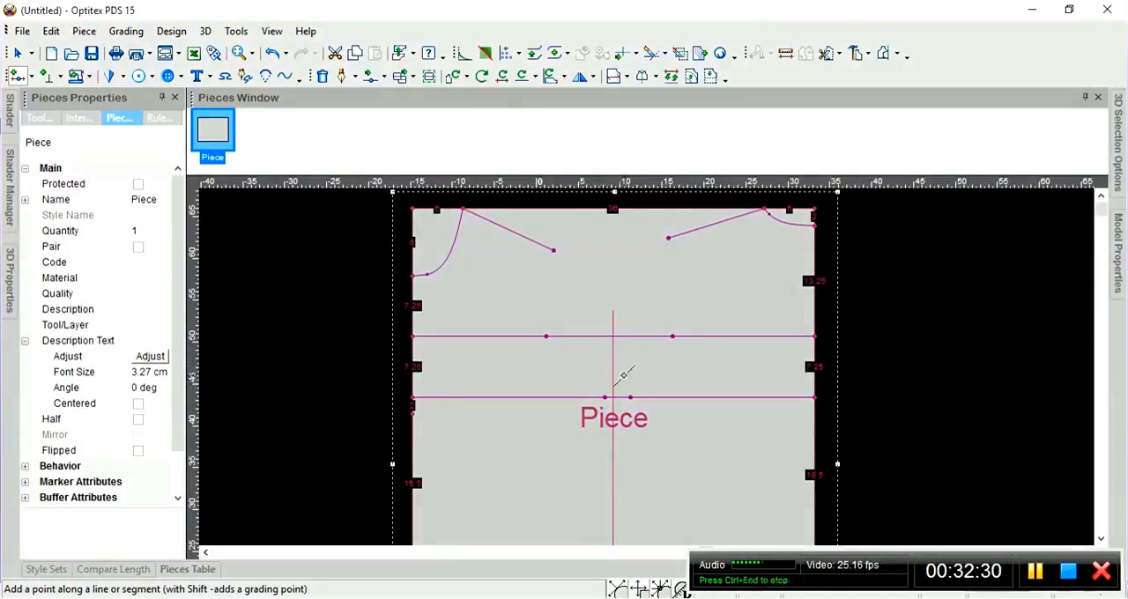
right_click(289, 301)
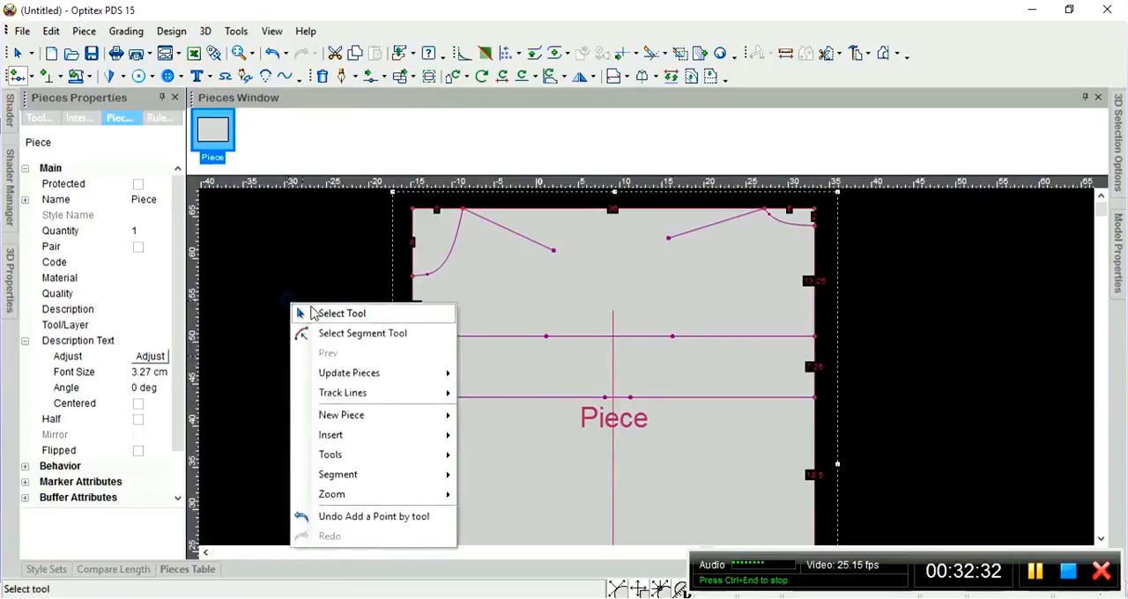
left_click(317, 311)
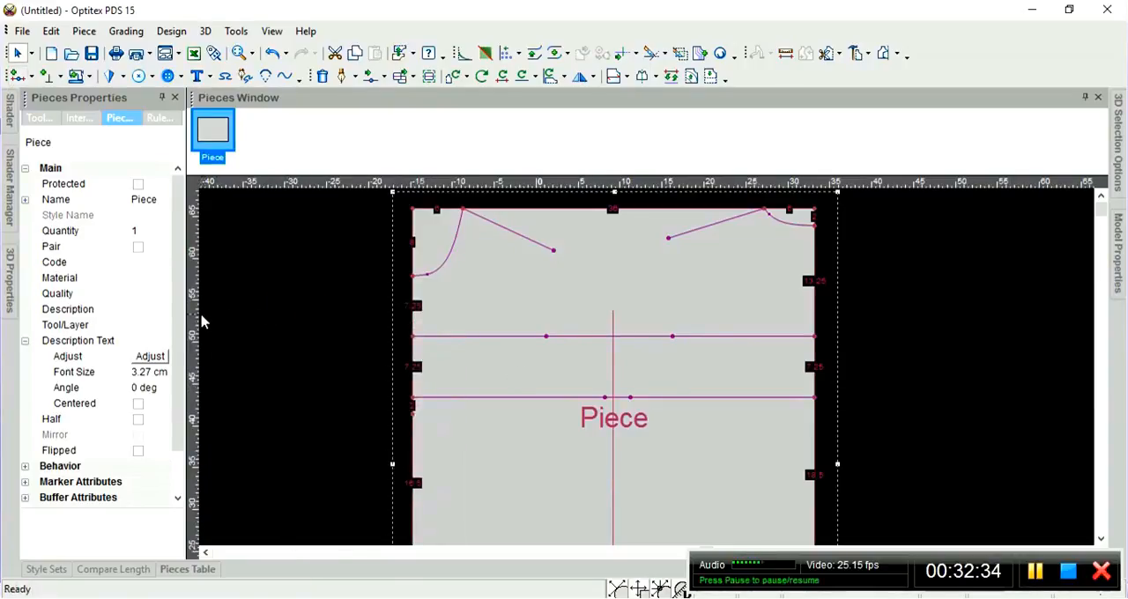
mouse_move(201, 322)
left_mouse_down()
mouse_move(506, 361)
mouse_move(546, 343)
left_mouse_up()
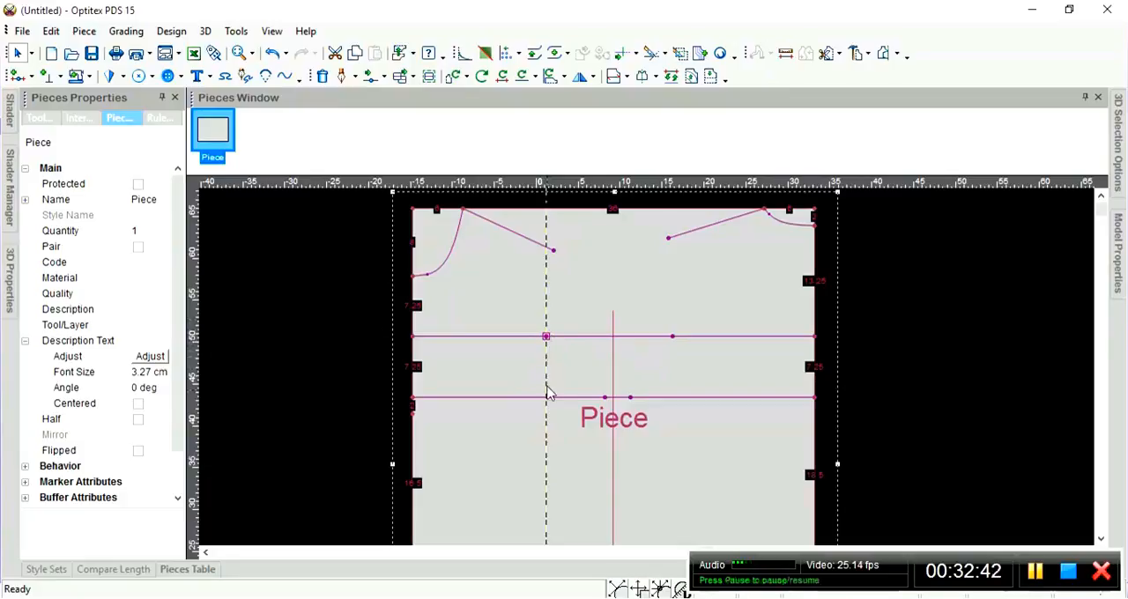
Start an internal contour where the guide line crosses the second full-width horizontal line, creating a connected point on that line.
scroll(546, 404, "up", 2)
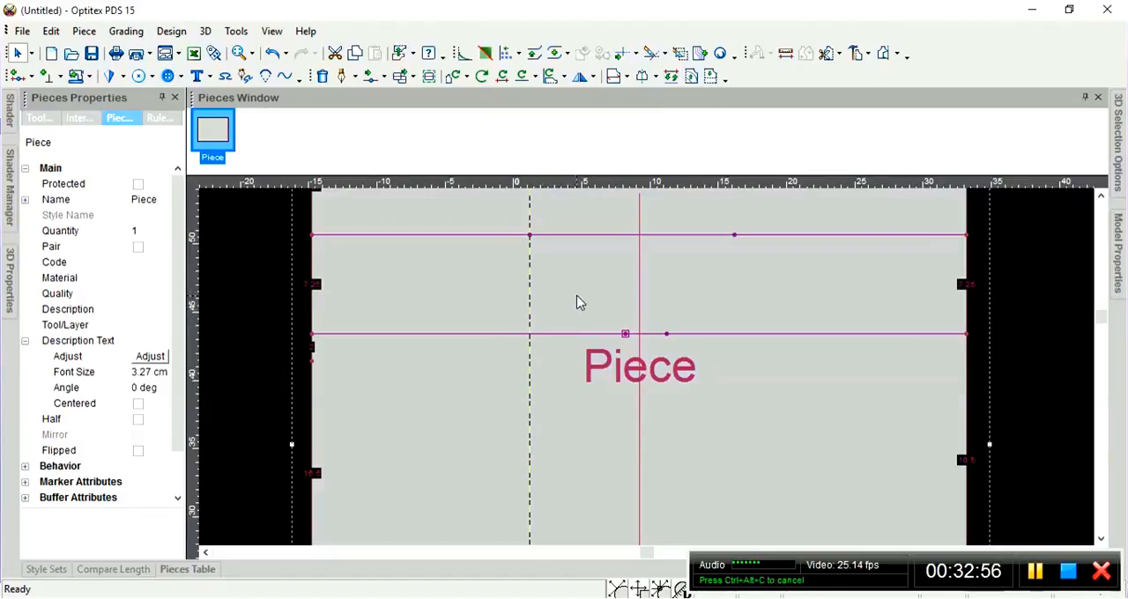
key("d")
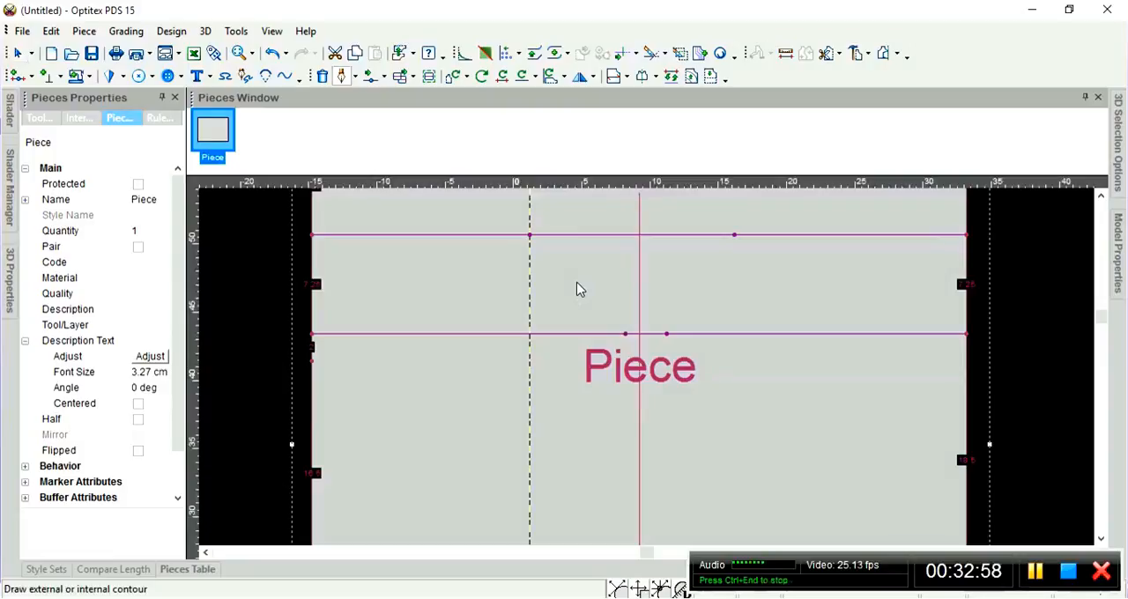
left_click(531, 329)
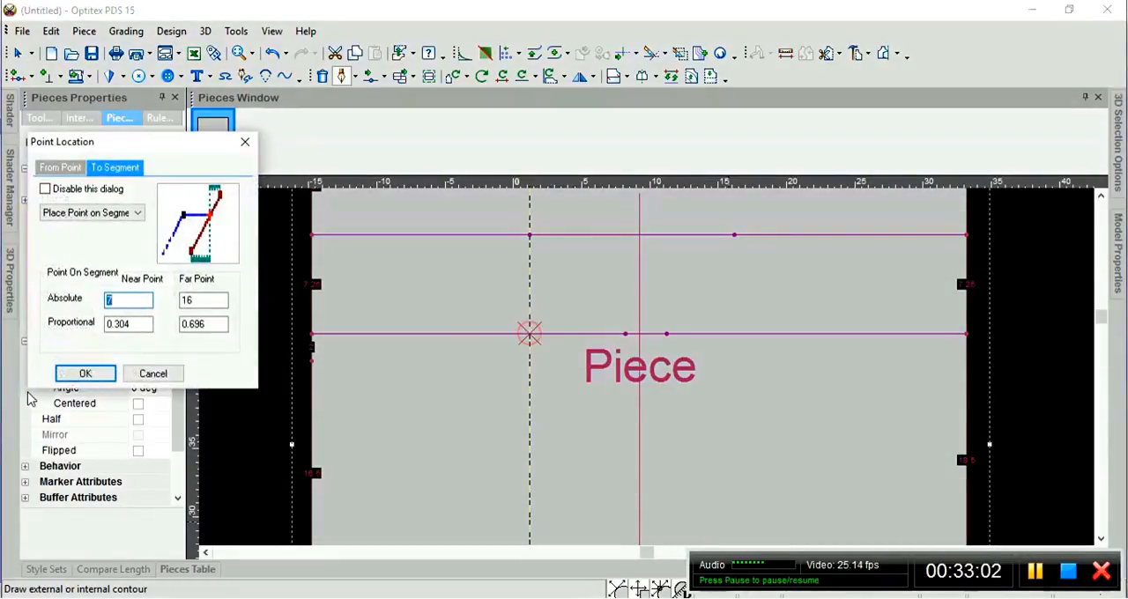
left_click(83, 373)
left_click(570, 345)
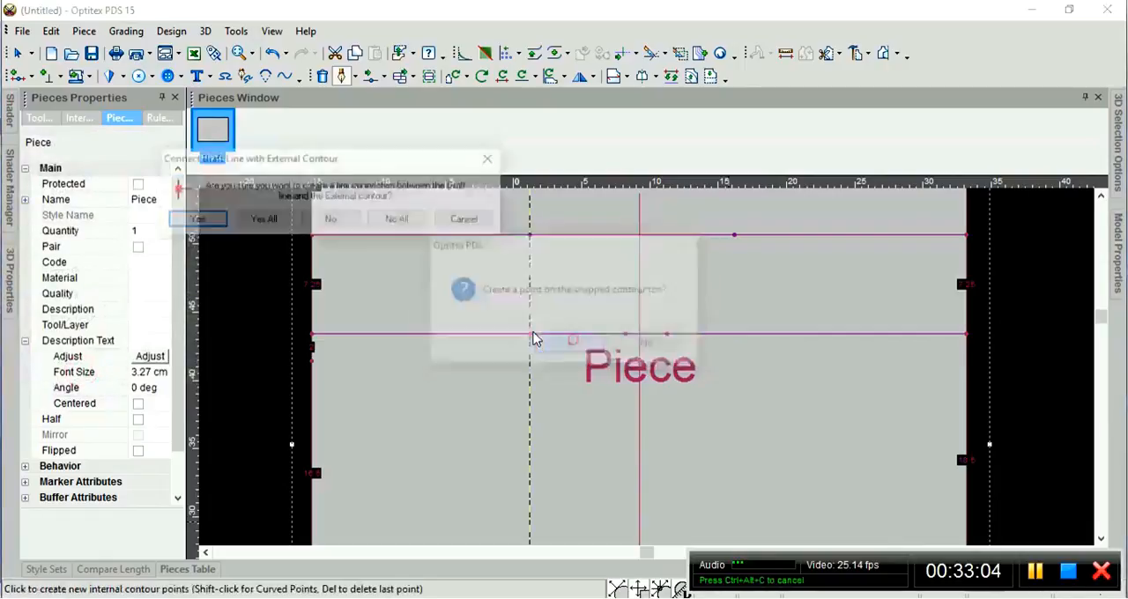
left_click(195, 222)
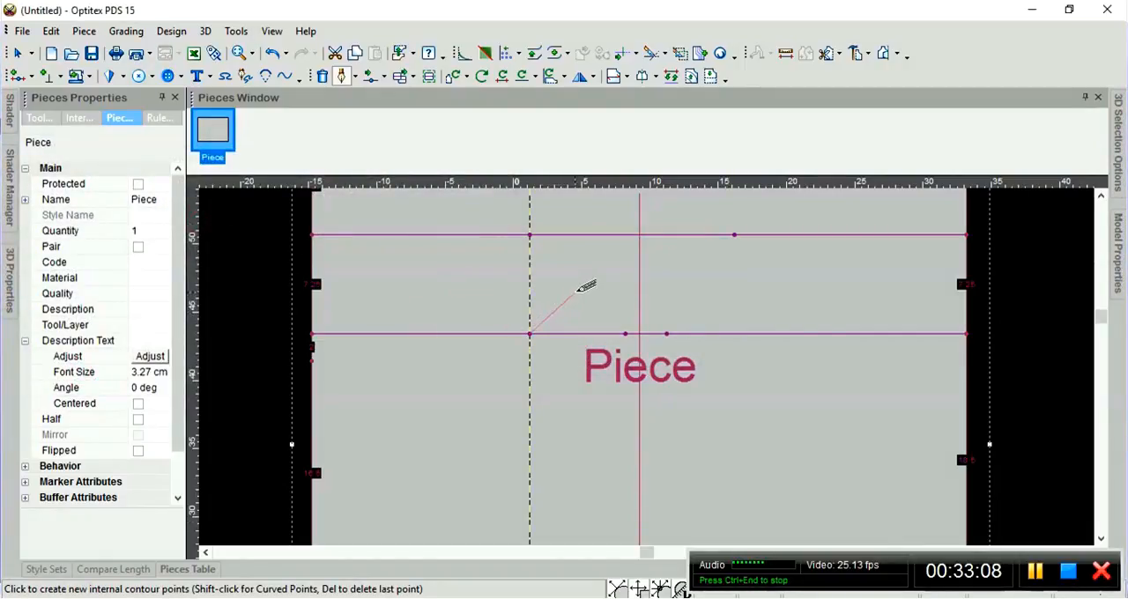
End the internal contour 2.5 cm from its start point at a 45-degree angle.
left_click(574, 293)
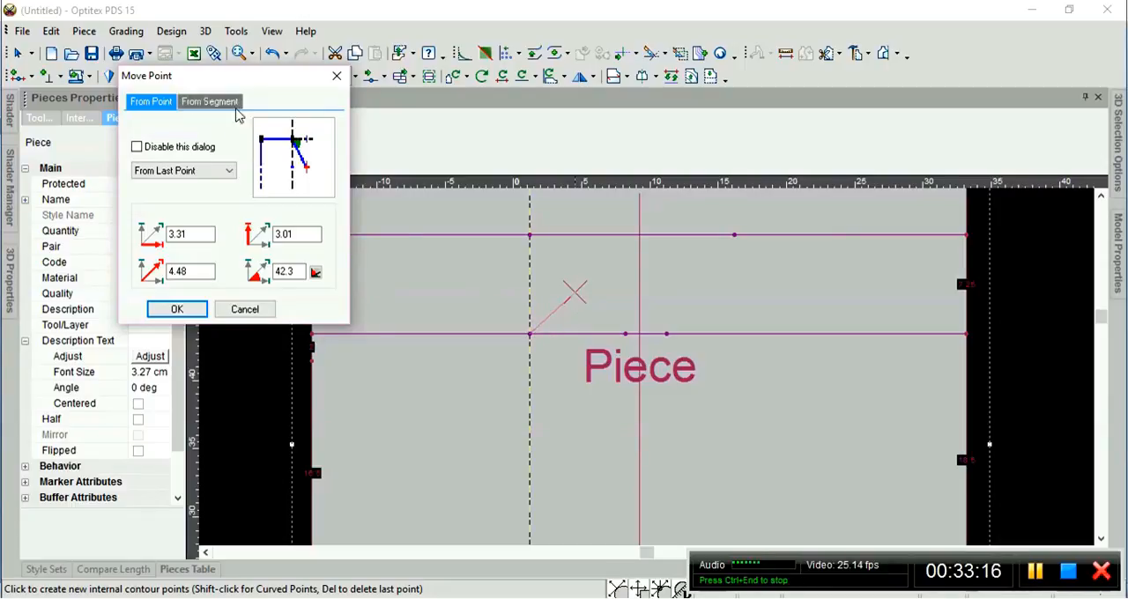
left_click_drag(227, 86, 260, 97)
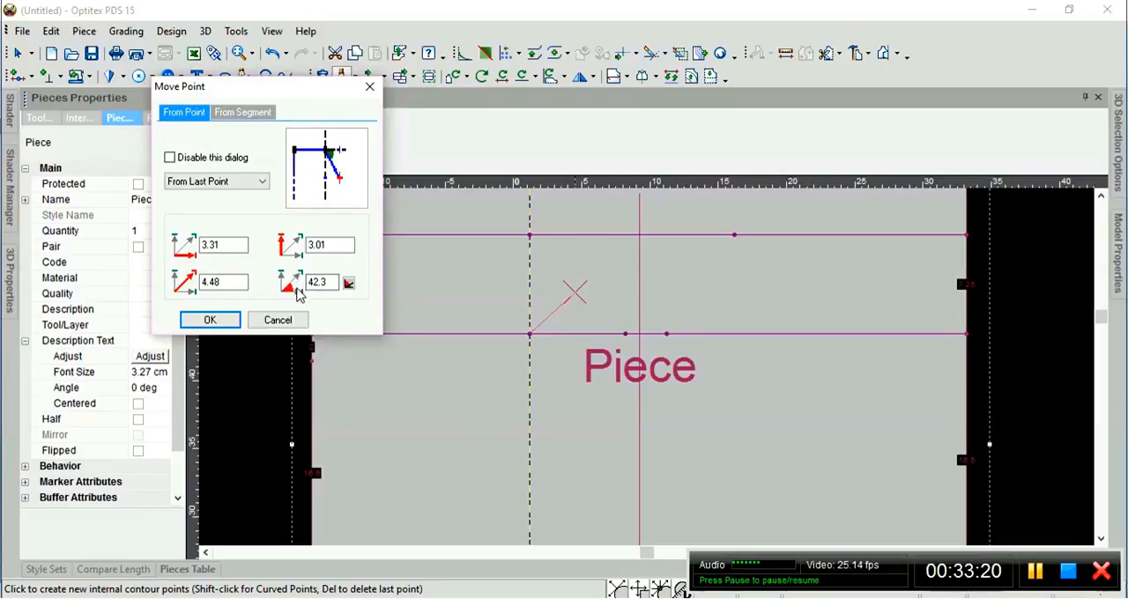
double_click(332, 282)
type("45")
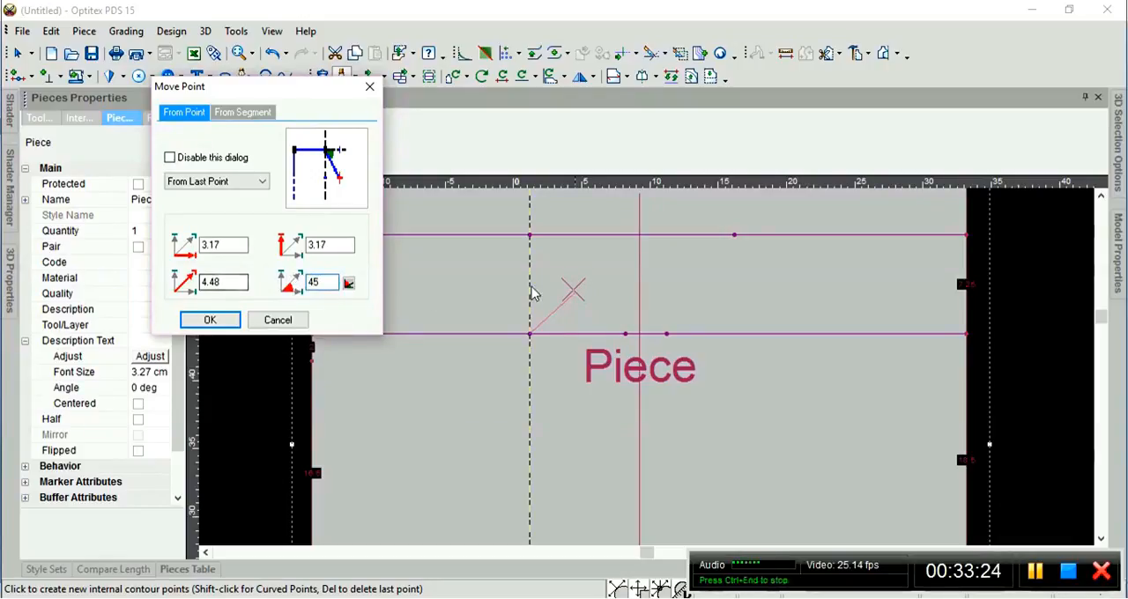
double_click(225, 281)
type("2.5")
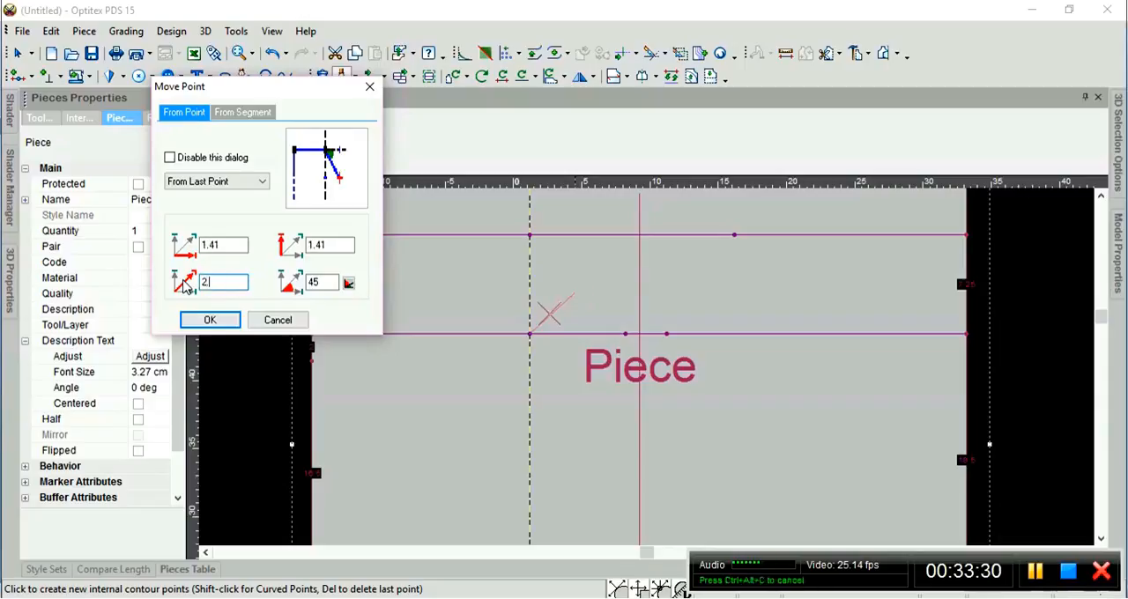
left_click(211, 320)
key("Escape")
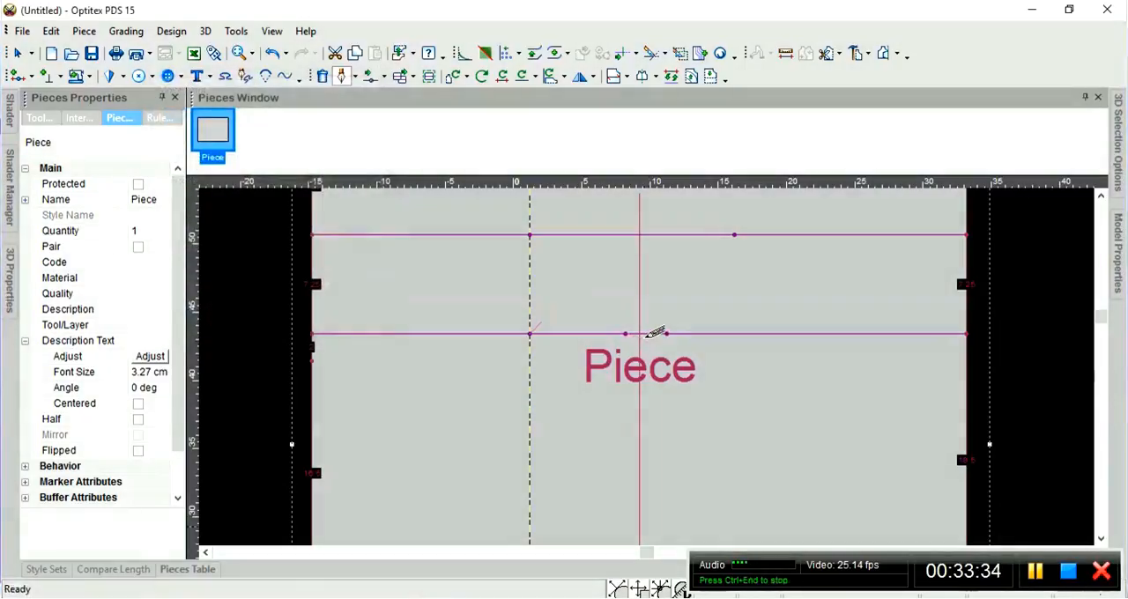
left_click(597, 363)
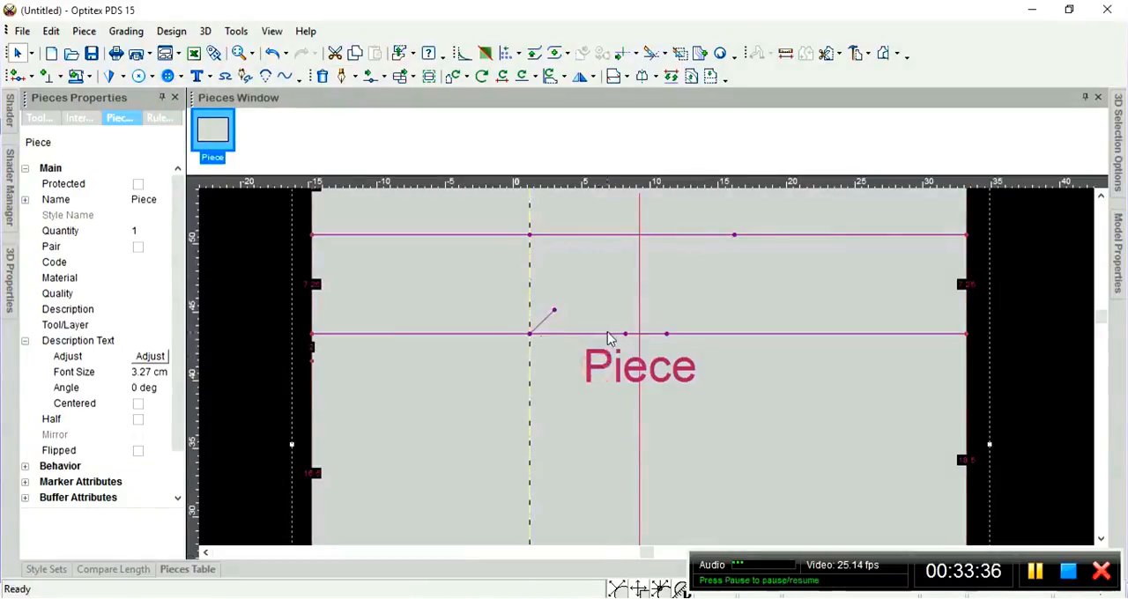
Delete the short diagonal contour drawn from the guide line crossing.
scroll(607, 335, "down", 2)
scroll(653, 352, "up", 1)
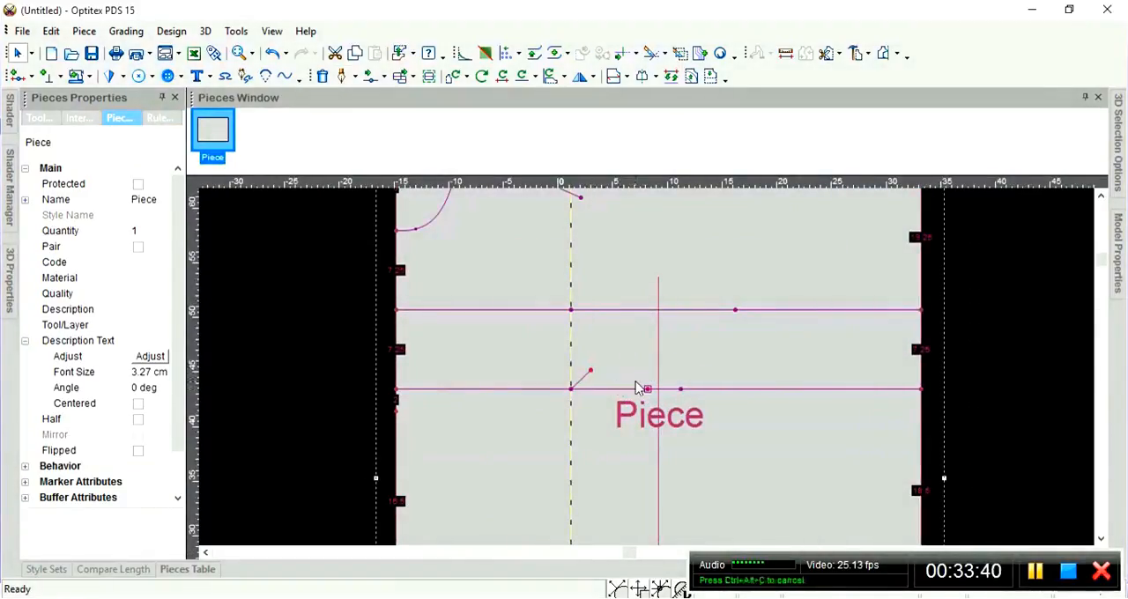
left_click(587, 380)
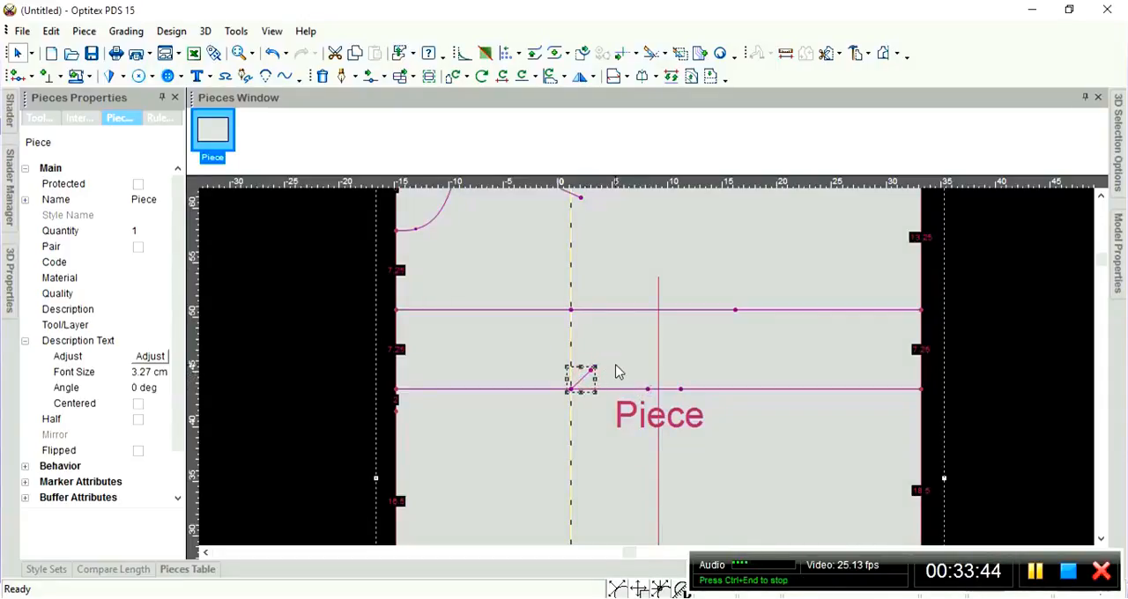
key("Delete")
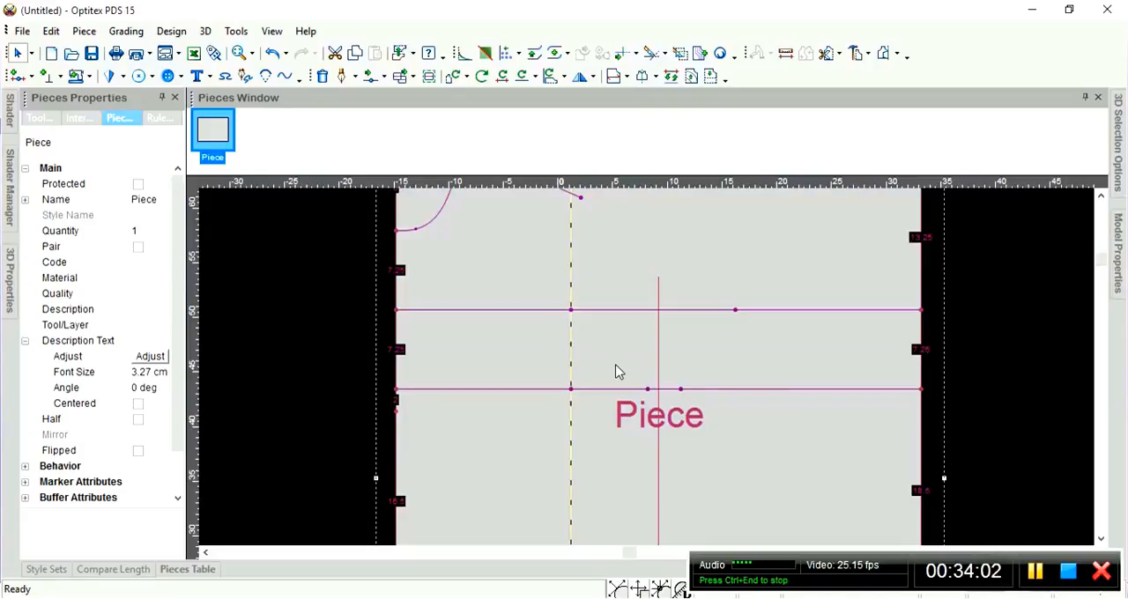
Insert a button 2.5 cm at 45 degrees from the second horizontal line's point on the guide line.
key("b")
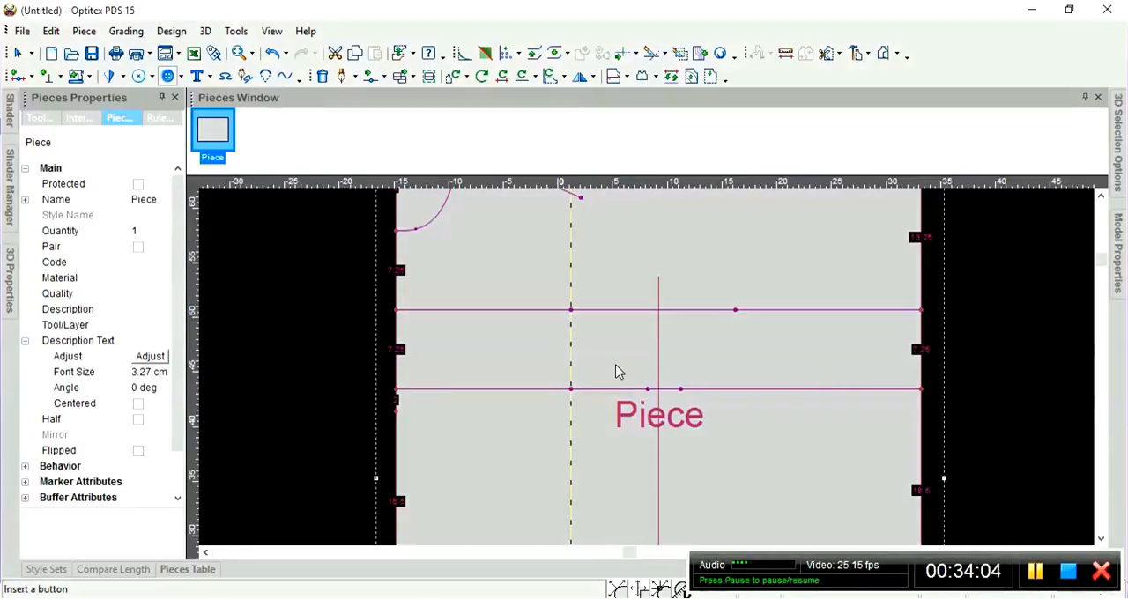
left_click(578, 392)
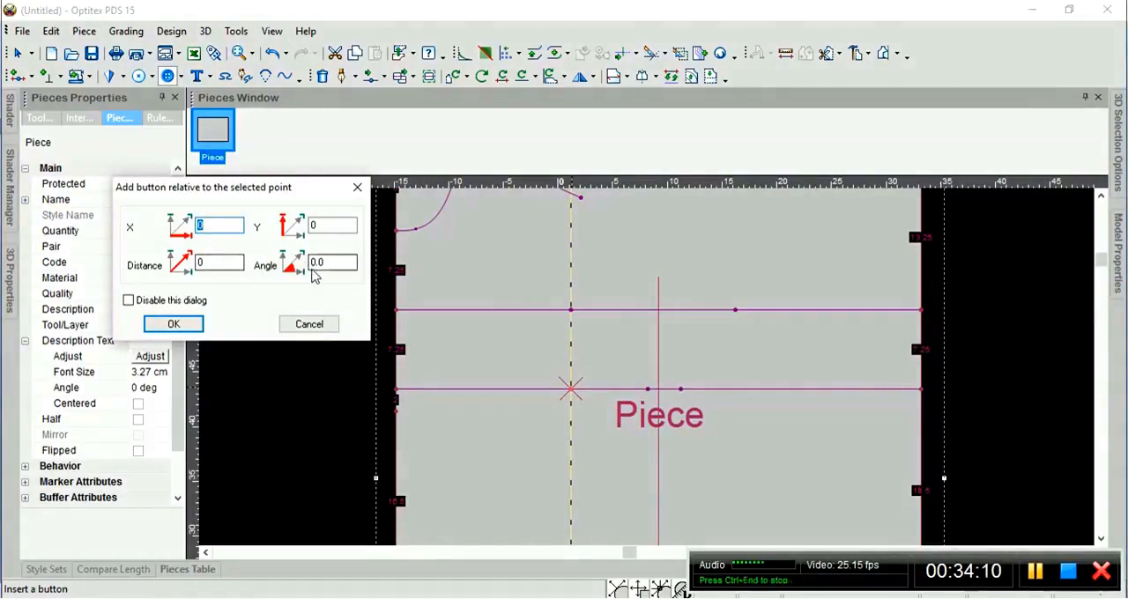
left_click(218, 261)
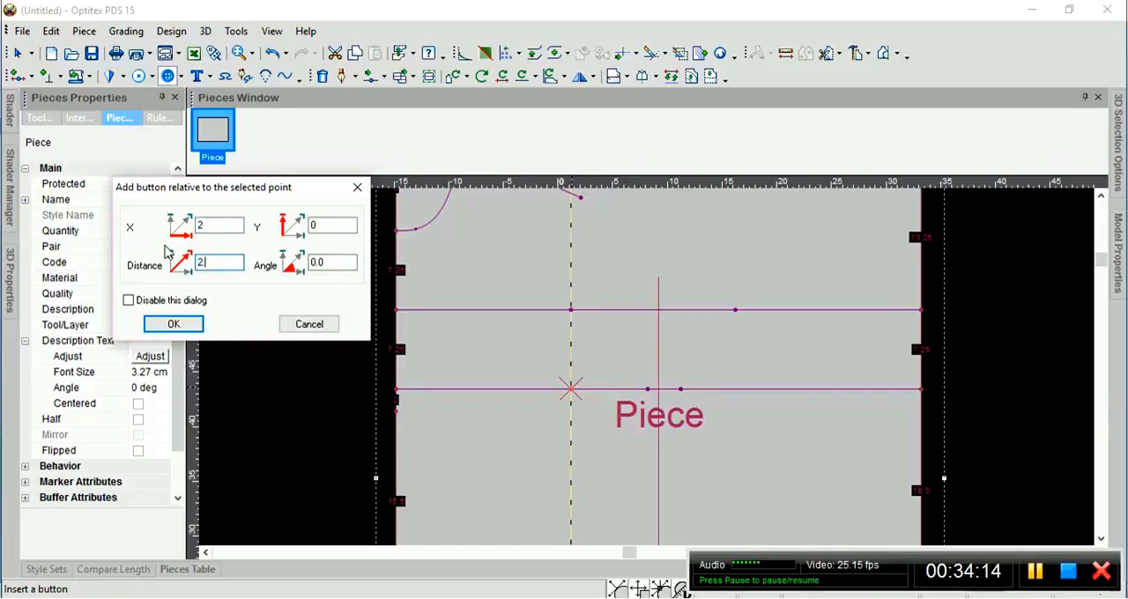
left_click(319, 262)
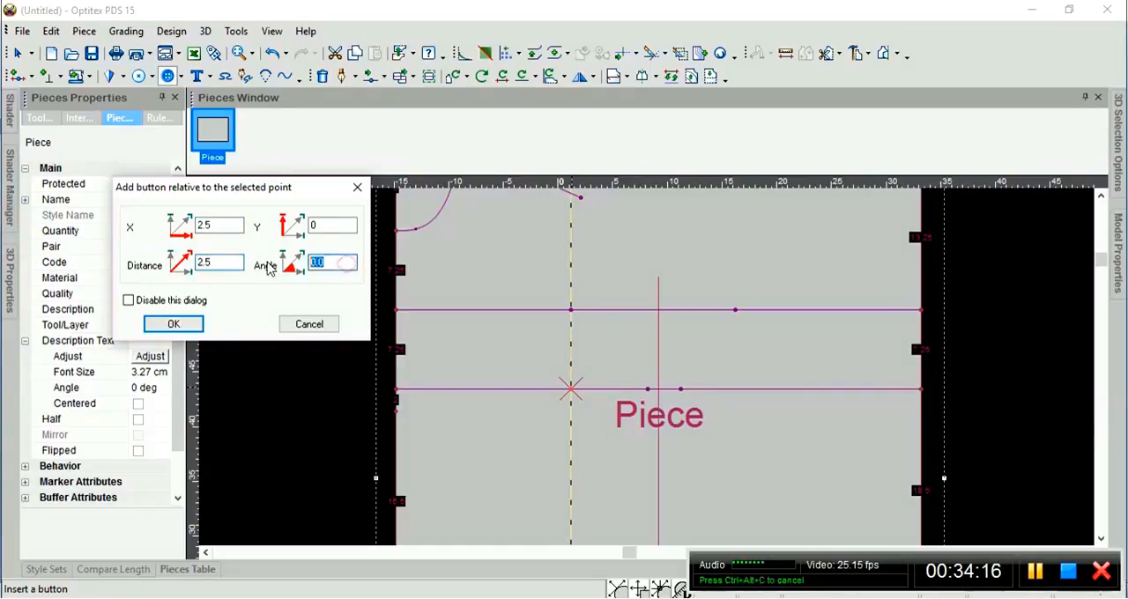
type("45")
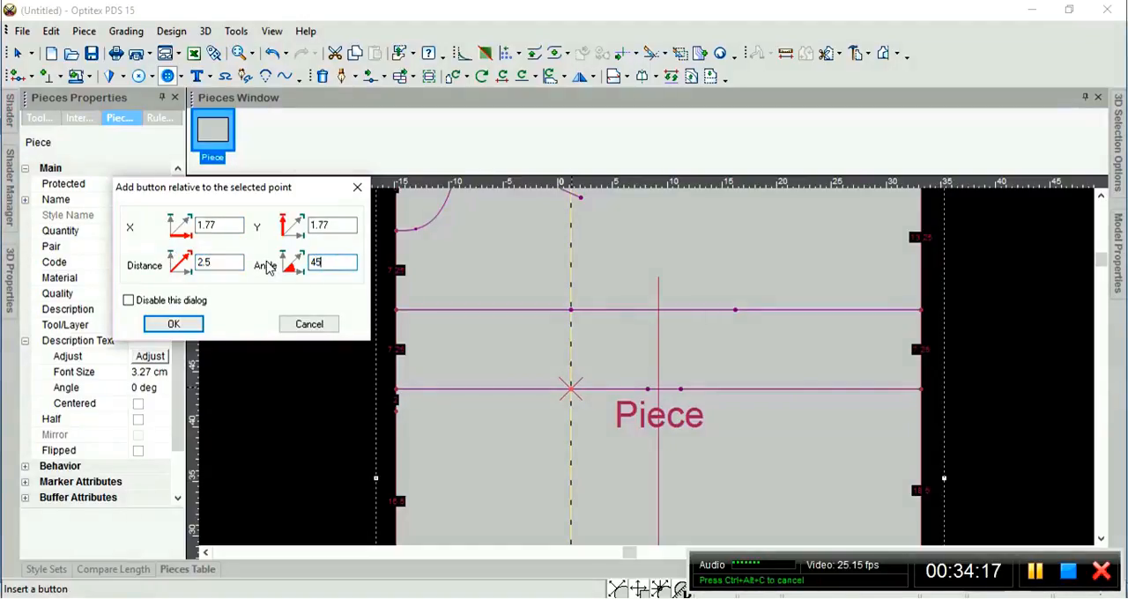
left_click(174, 325)
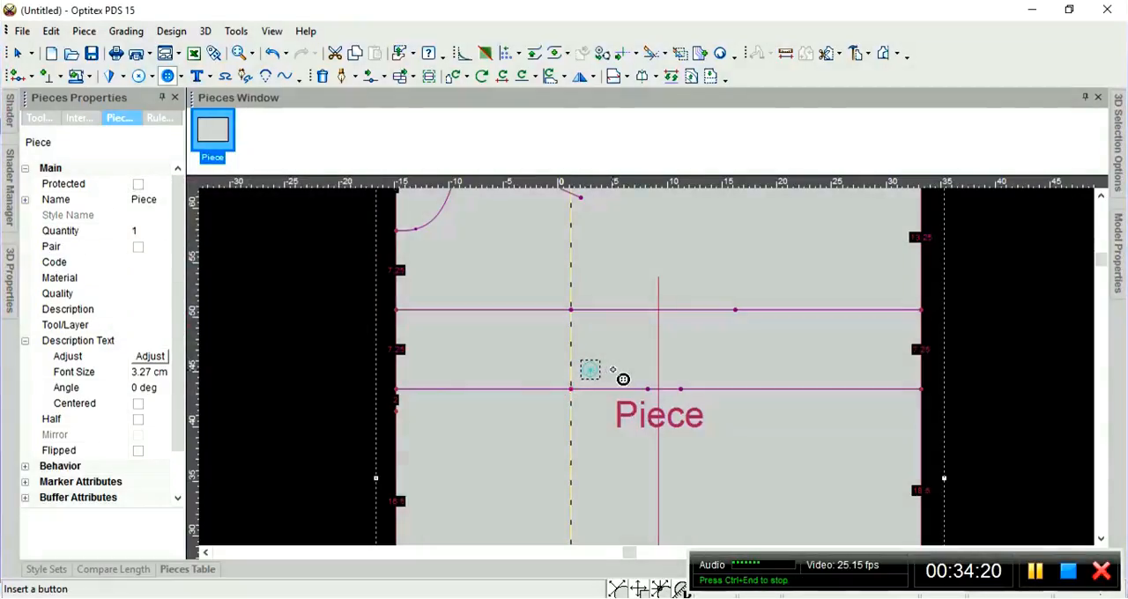
scroll(621, 381, "up", 2)
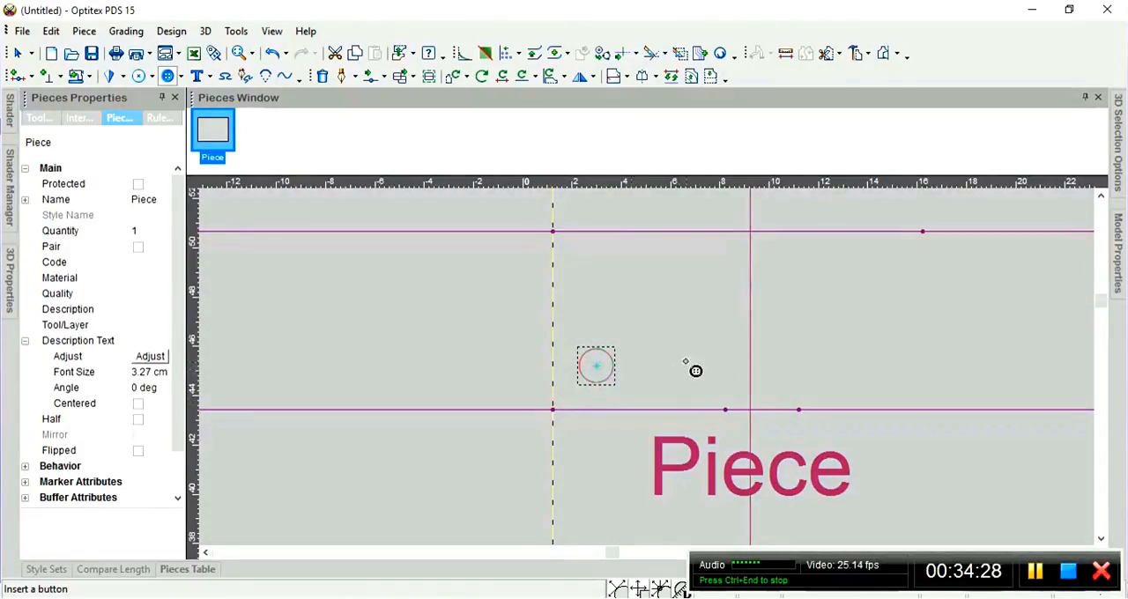
scroll(684, 361, "down", 3)
scroll(661, 394, "down", 2)
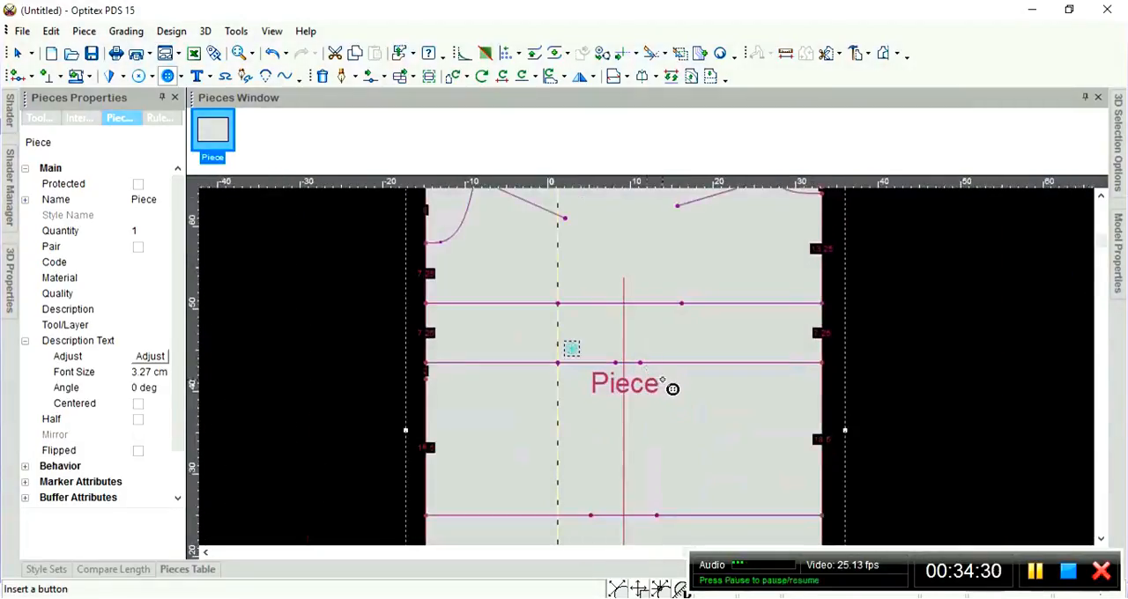
scroll(648, 364, "down", 1)
scroll(649, 363, "up", 2)
scroll(633, 361, "down", 2)
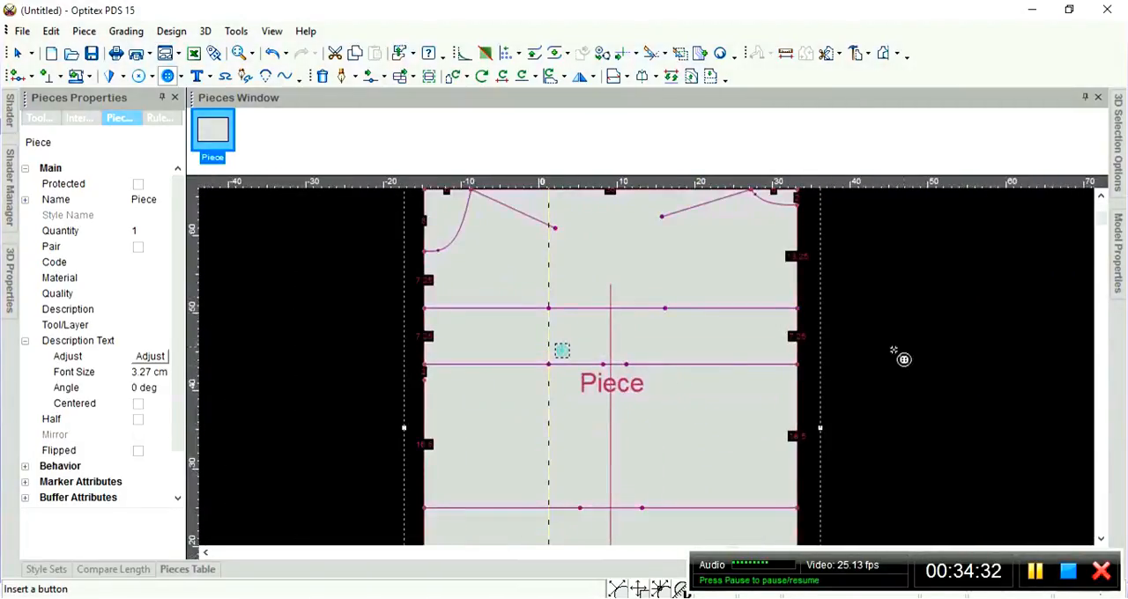
right_click(888, 331)
left_click(915, 343)
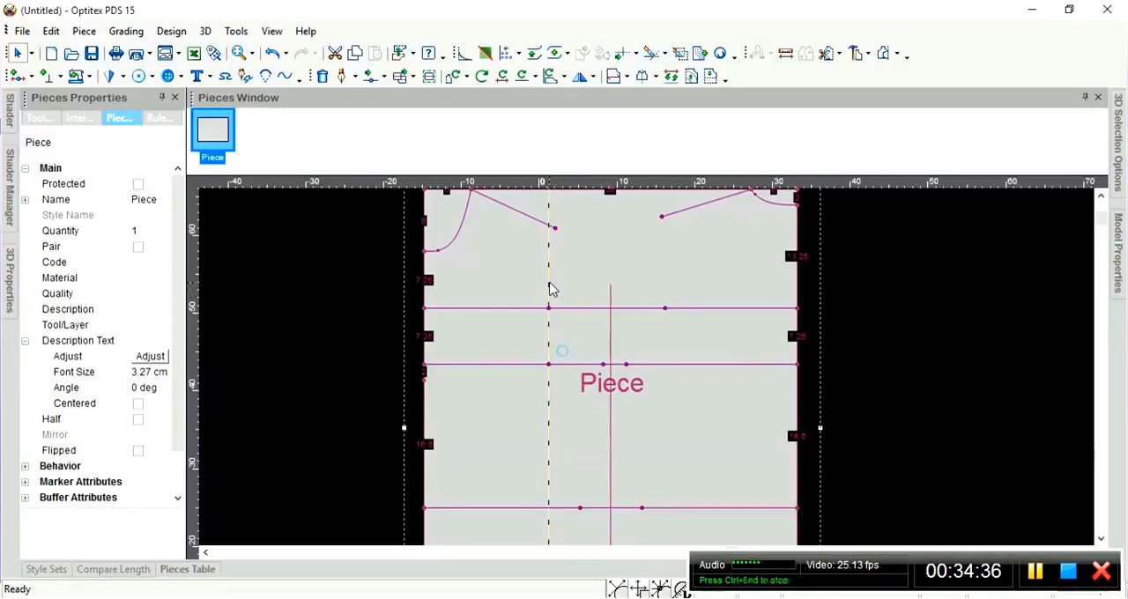
Move the vertical guide line to the right inner point of the uppermost full-width horizontal line.
left_click_drag(552, 289, 666, 314)
scroll(649, 372, "up", 3)
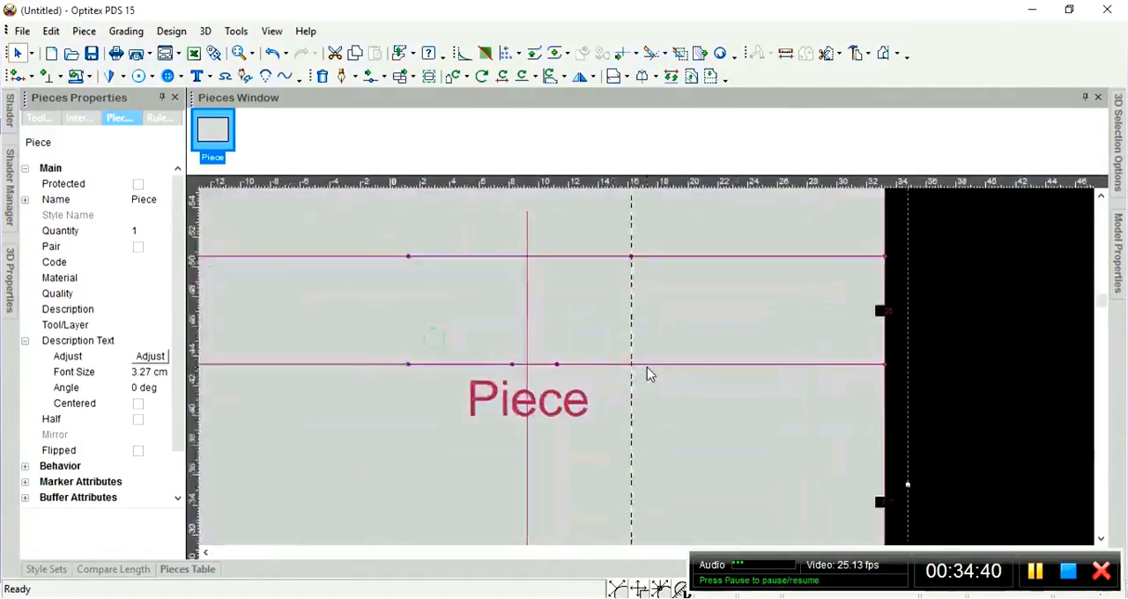
scroll(644, 368, "up", 1)
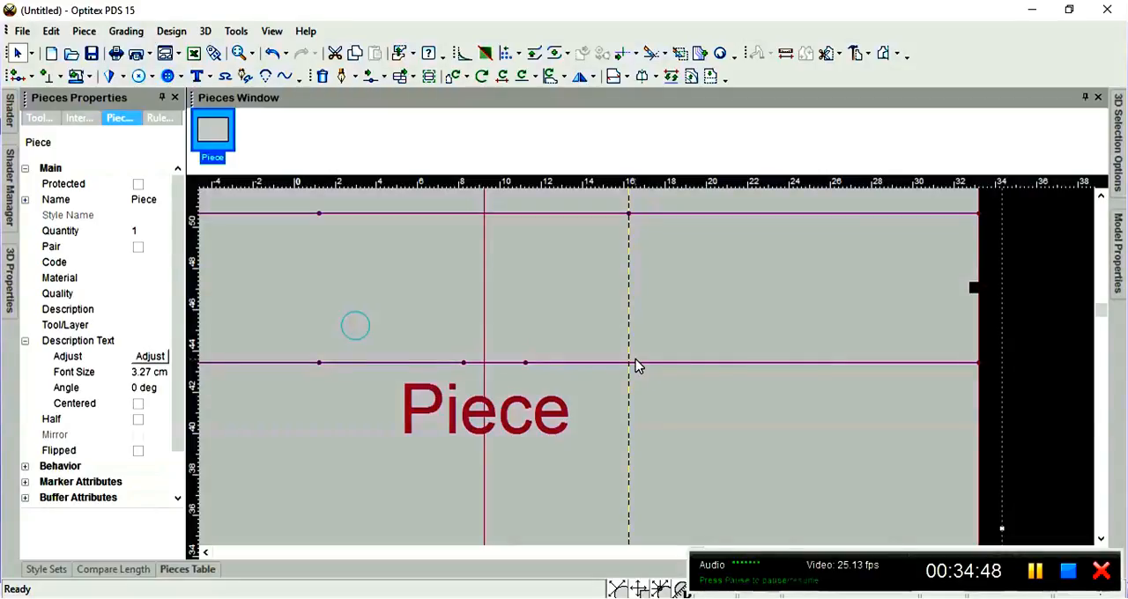
Insert a button 3 cm at 135 degrees from the guide line's crossing with the second full-width horizontal line.
key("b")
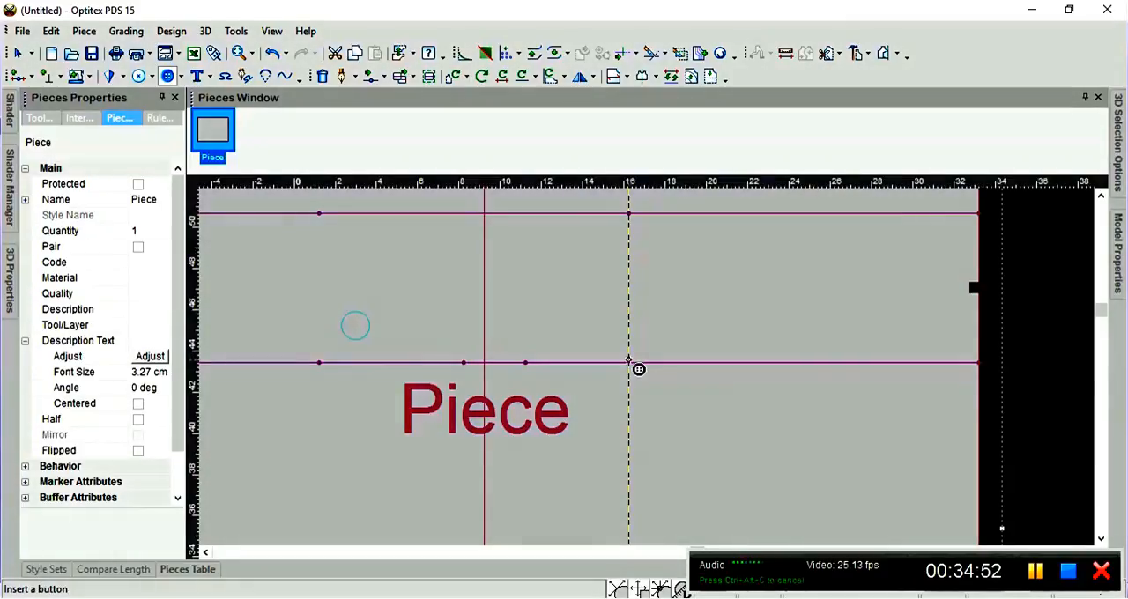
left_click(629, 363)
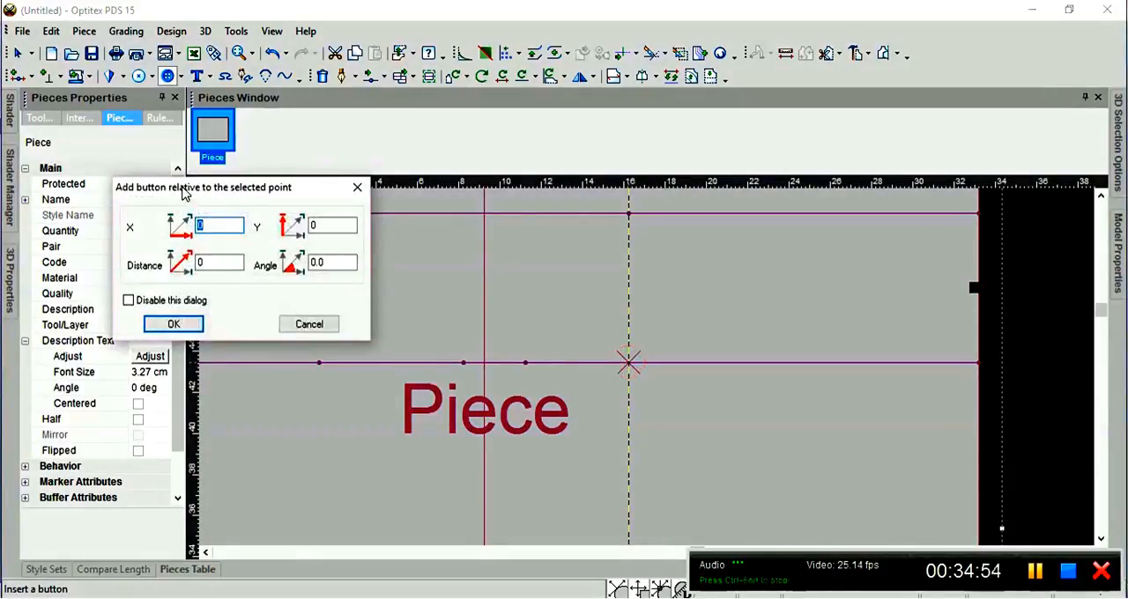
left_click_drag(181, 186, 222, 181)
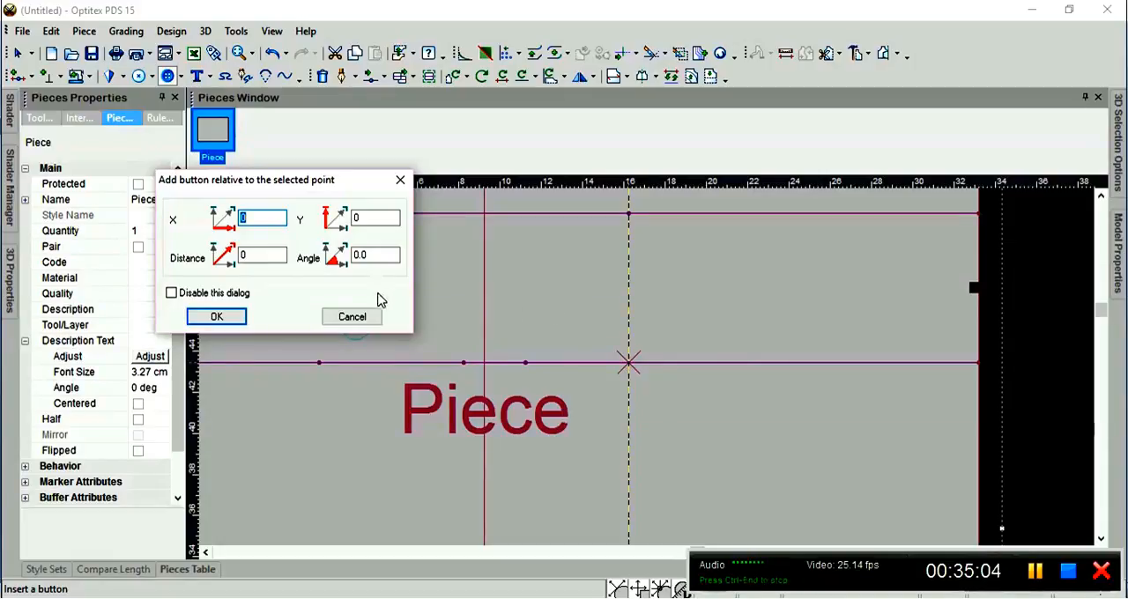
left_click(240, 257)
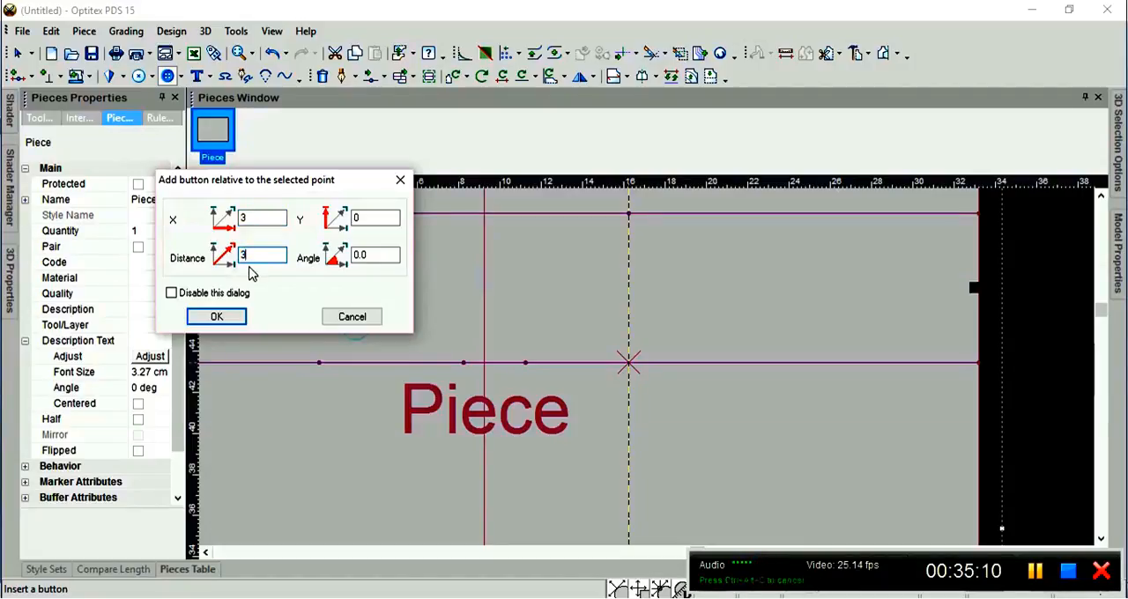
left_click(365, 256)
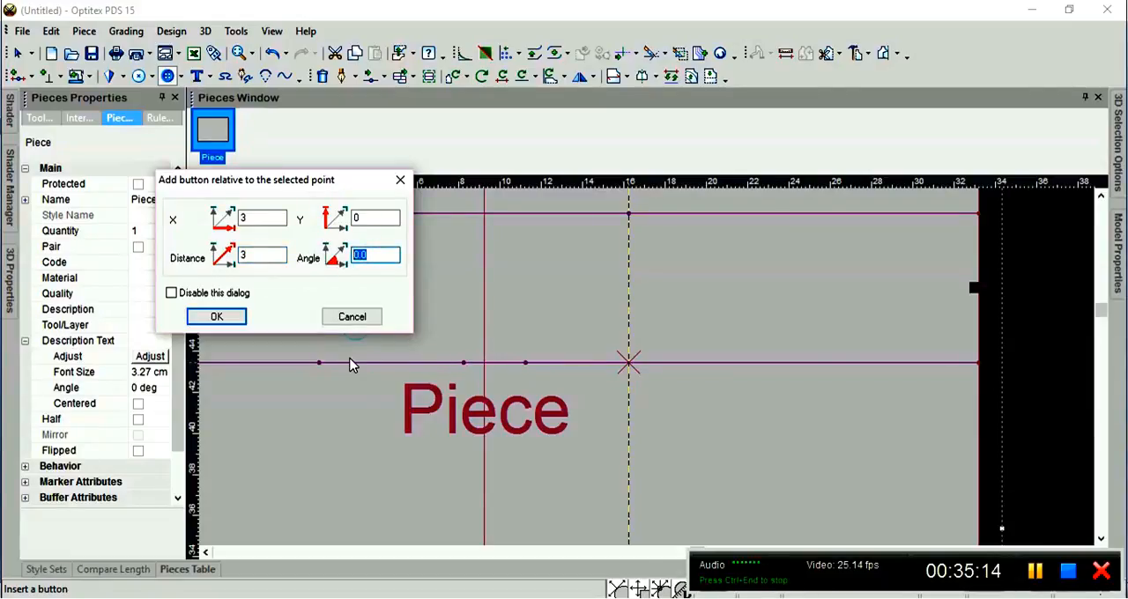
left_click_drag(308, 184, 278, 91)
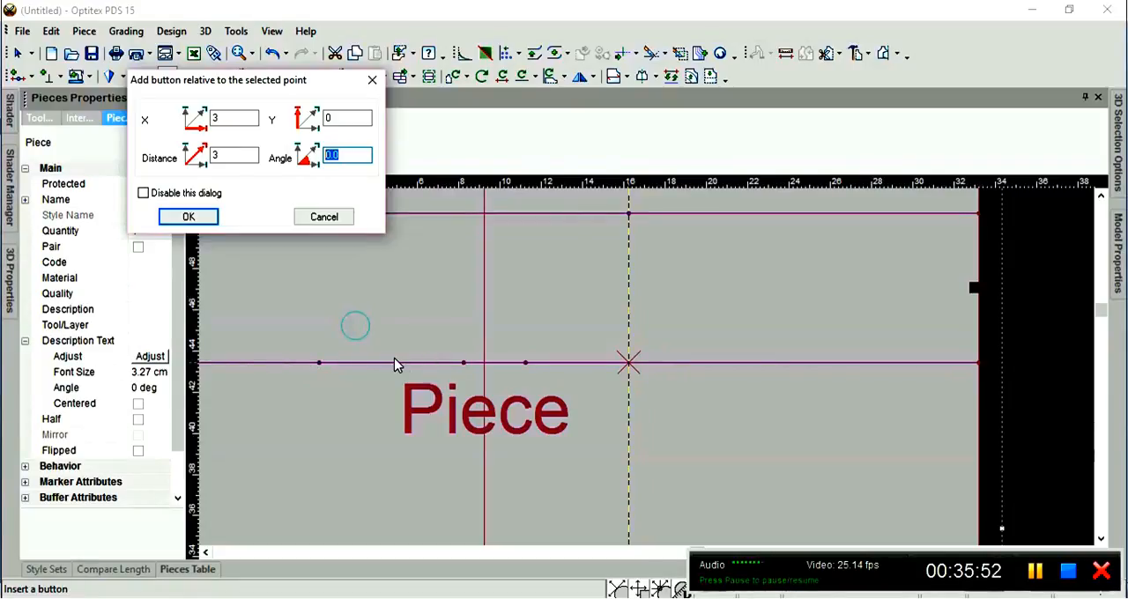
left_click(318, 361)
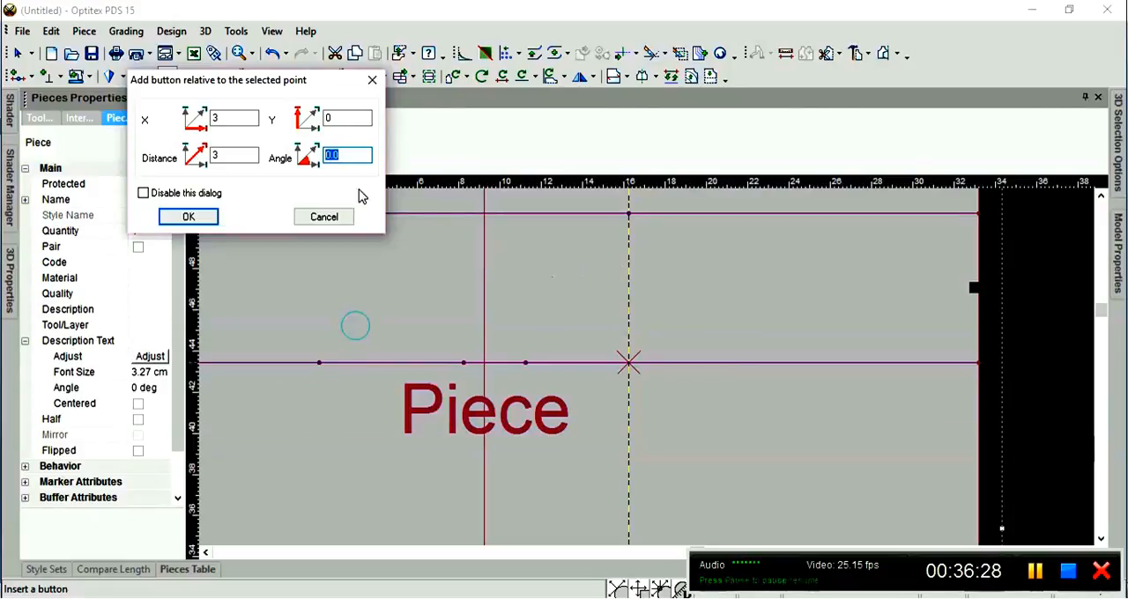
type("135")
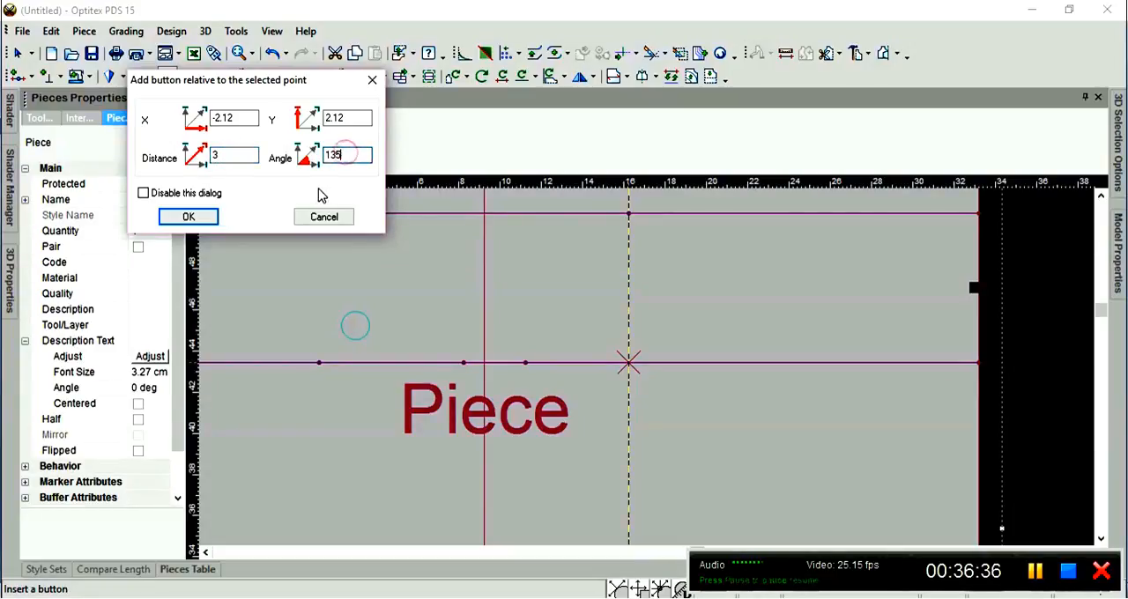
left_click(189, 216)
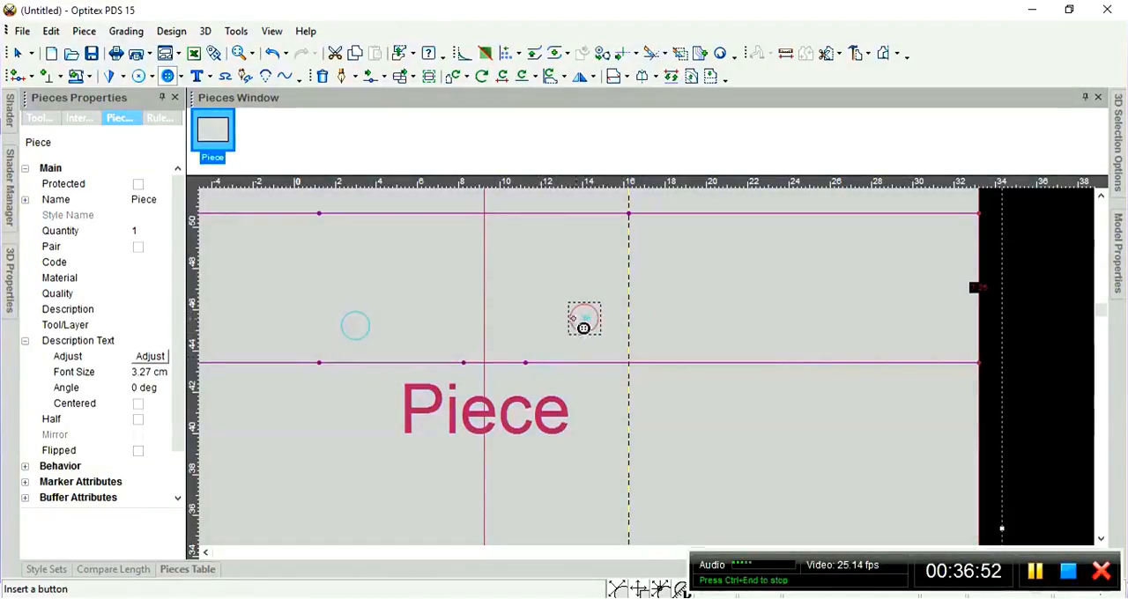
scroll(656, 374, "down", 5)
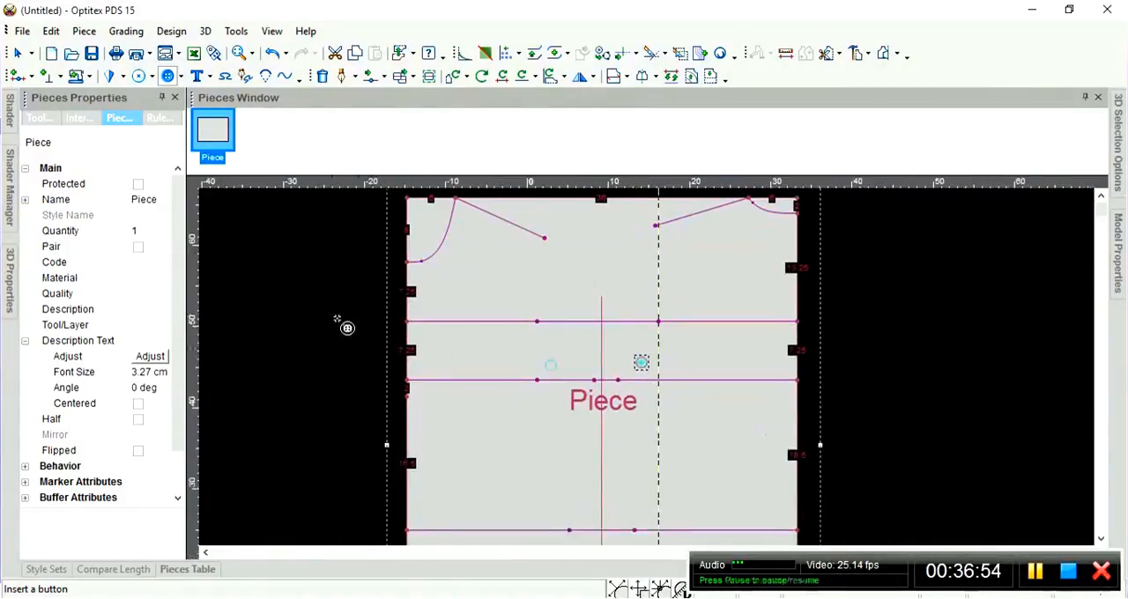
Finish inserting buttons and remove the vertical guide line from the piece.
key("Escape")
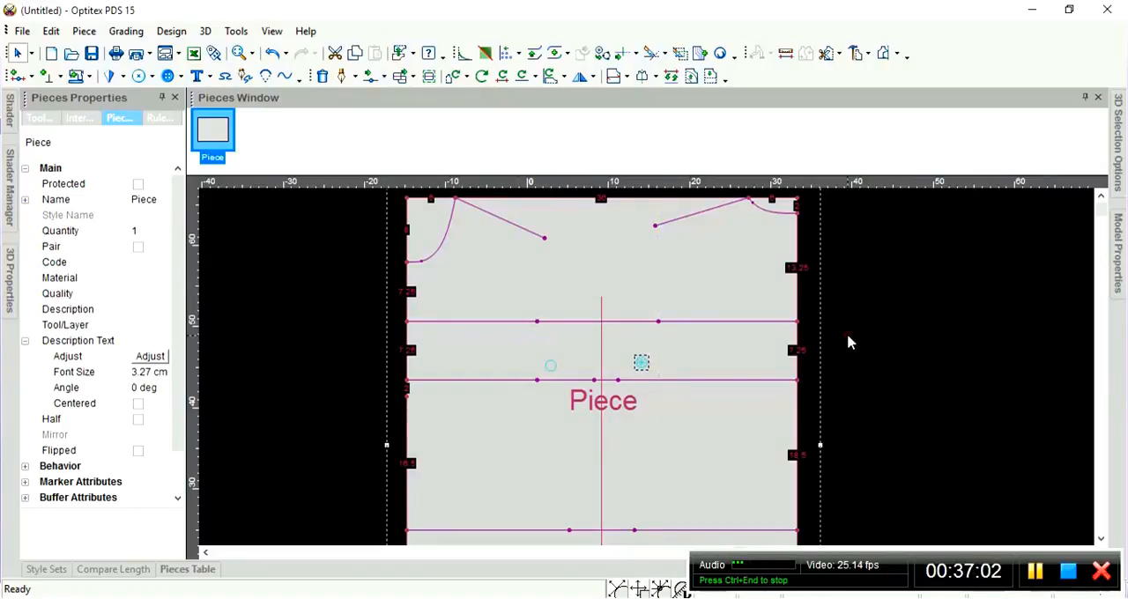
scroll(909, 486, "down", 3)
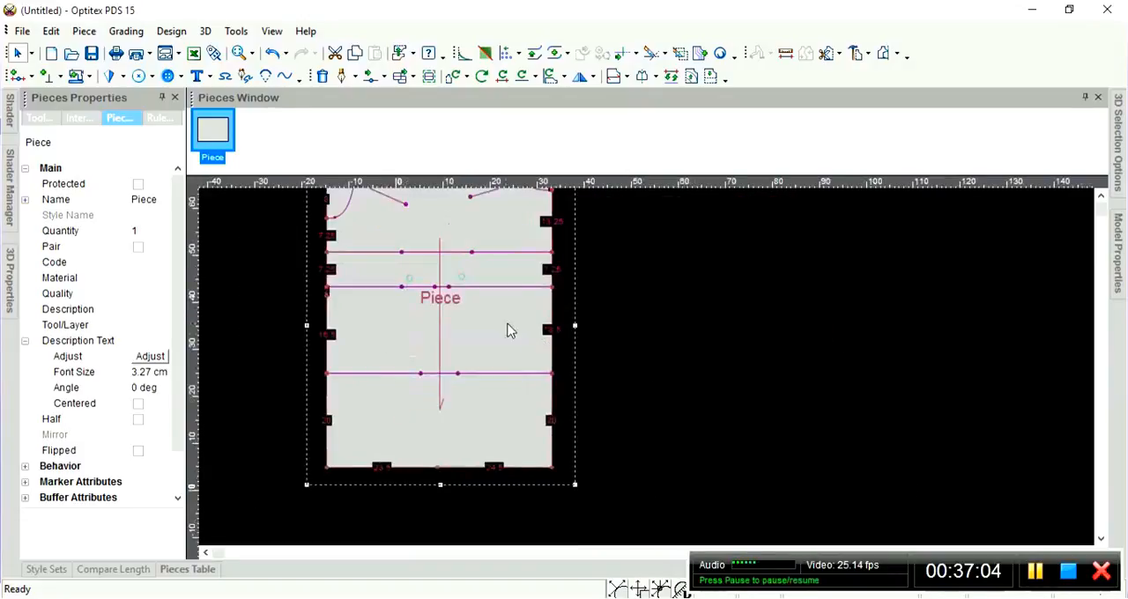
scroll(507, 326, "down", 1)
scroll(653, 375, "up", 1)
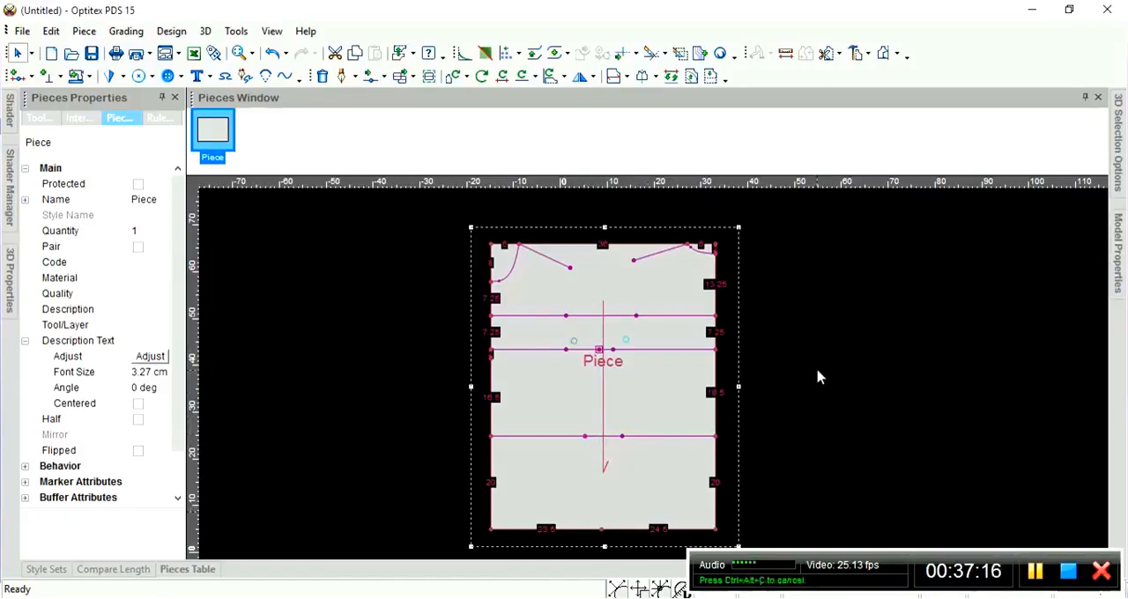
Draw an internal contour from the left shoulder line's free end to the left inner point of the uppermost full-width horizontal line, with firm connections.
key("d")
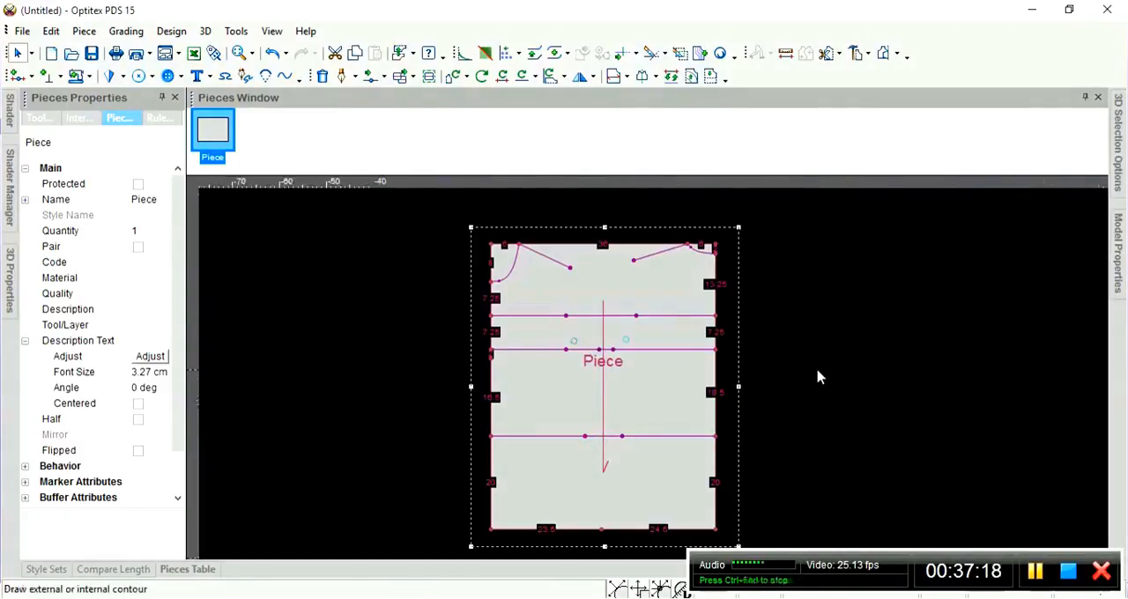
scroll(677, 384, "up", 1)
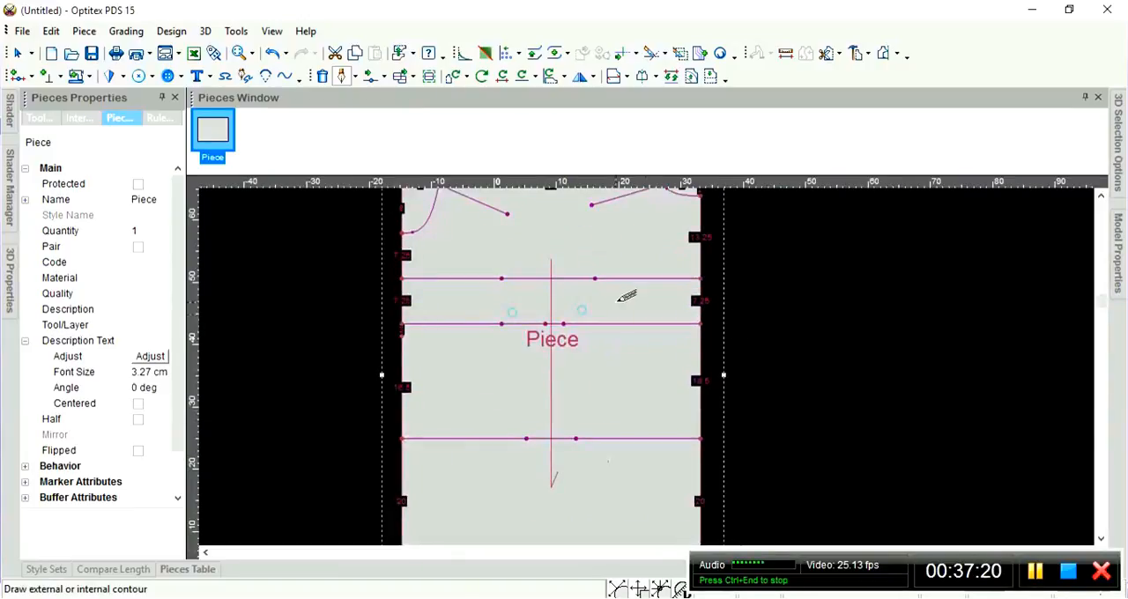
scroll(658, 359, "down", 2)
scroll(658, 359, "up", 2)
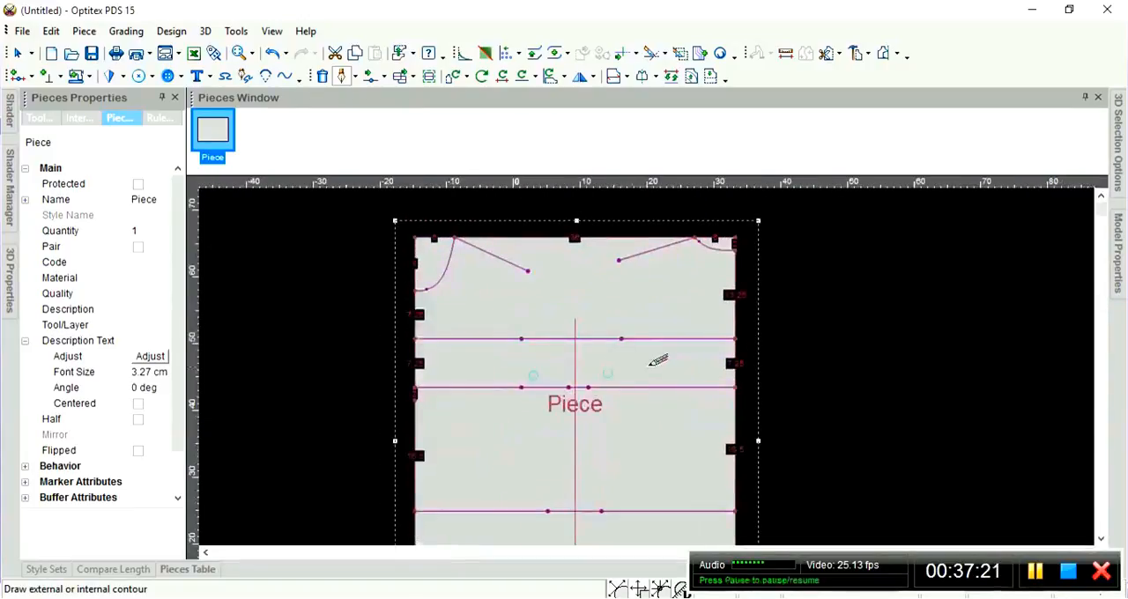
left_click(530, 269)
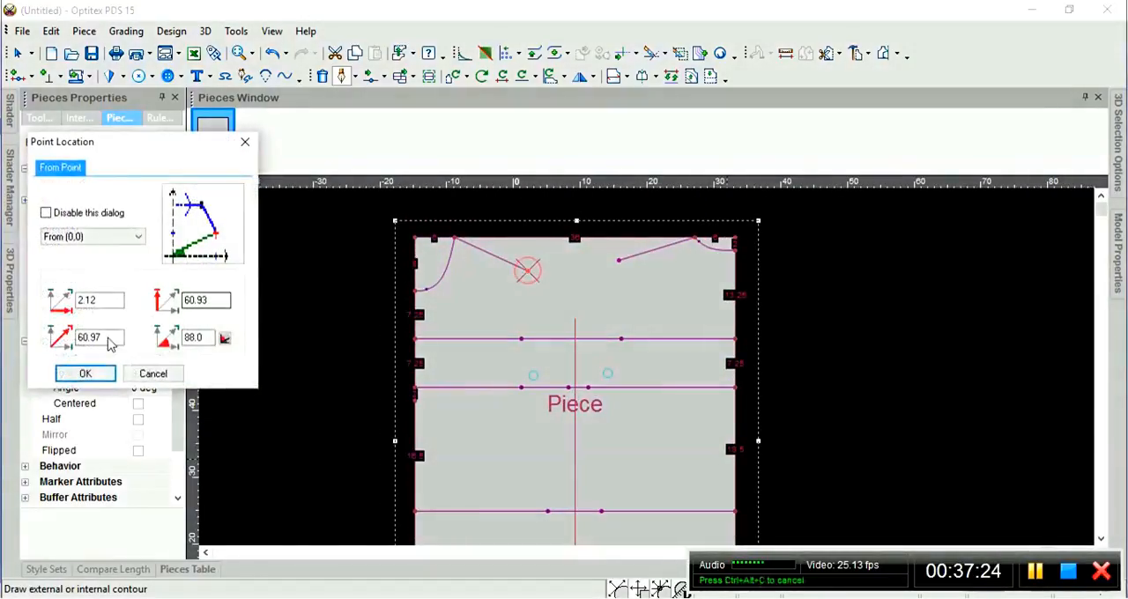
left_click(85, 373)
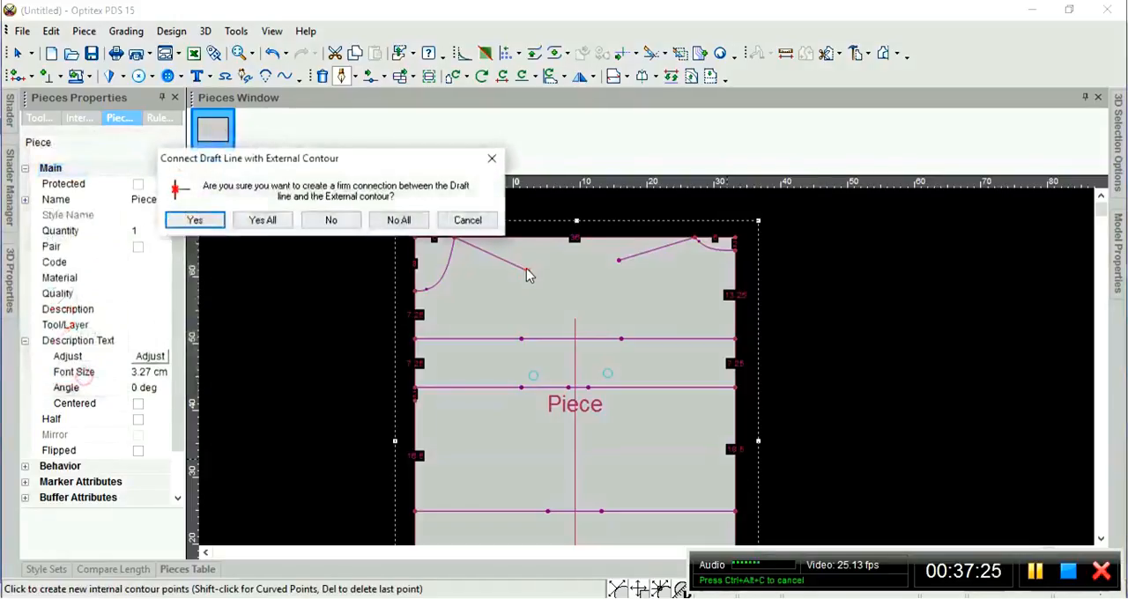
left_click(211, 220)
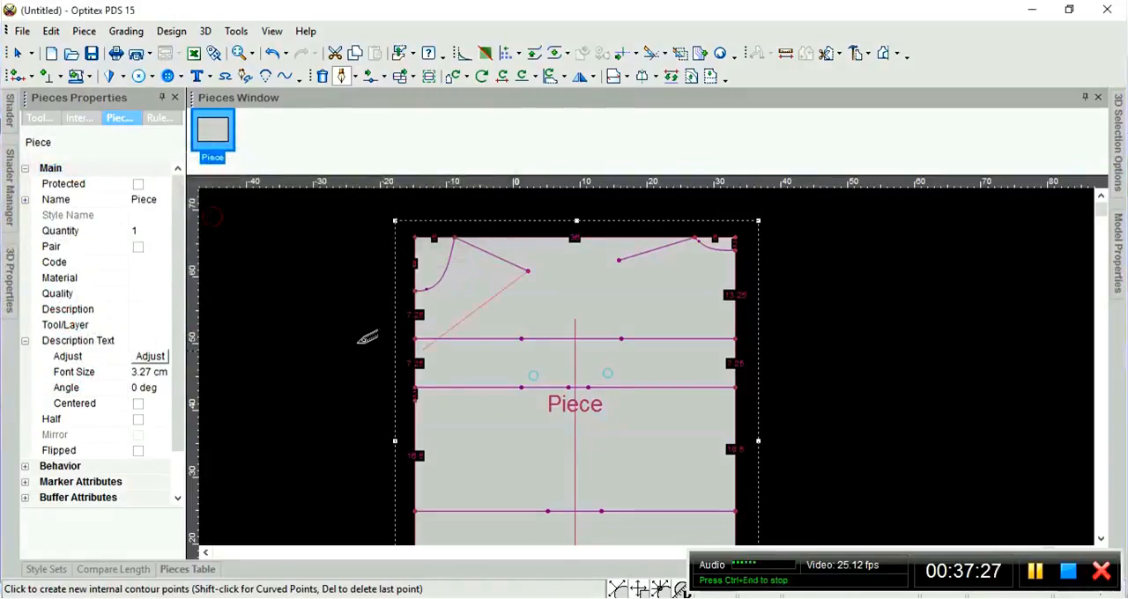
left_click(521, 339)
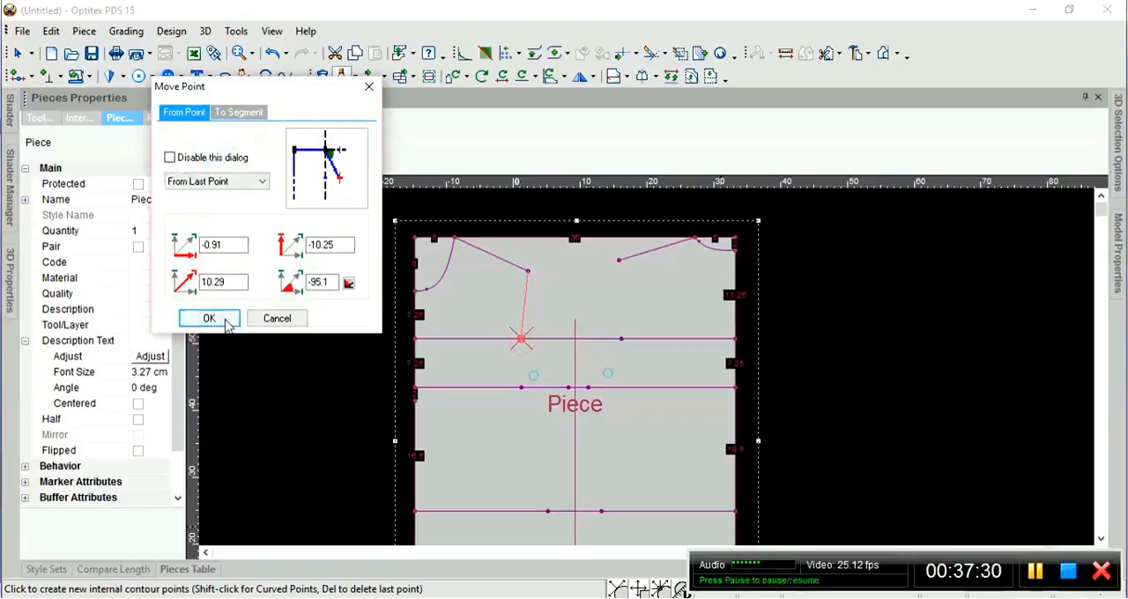
left_click(222, 319)
left_click(201, 220)
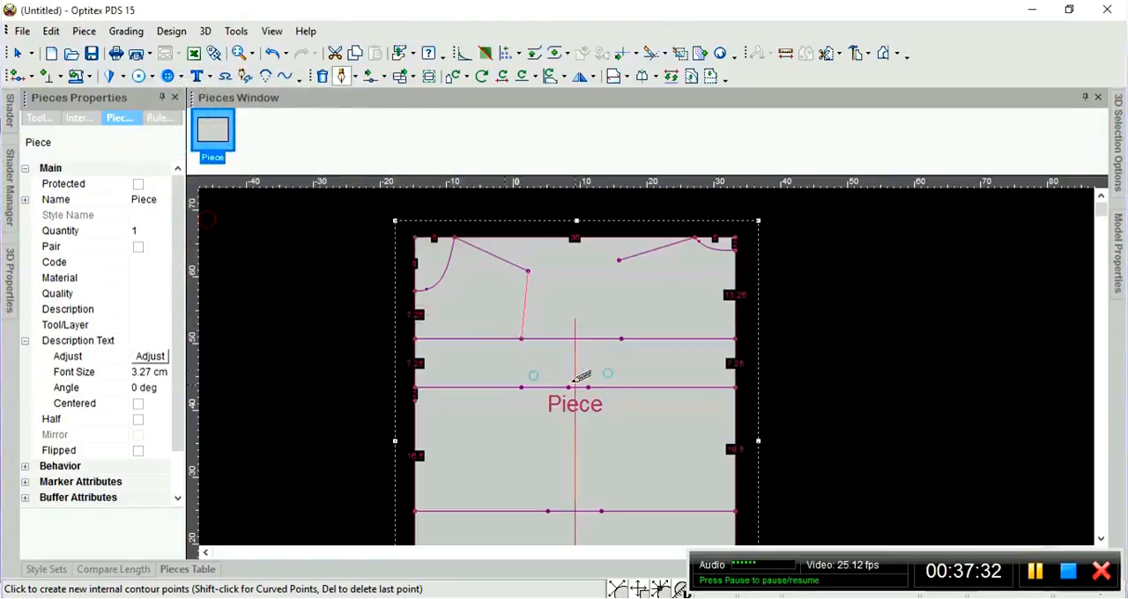
Continue the contour as a curve through the left button's centre to the middle inner point of the second horizontal line, connecting it firmly.
scroll(557, 368, "up", 3)
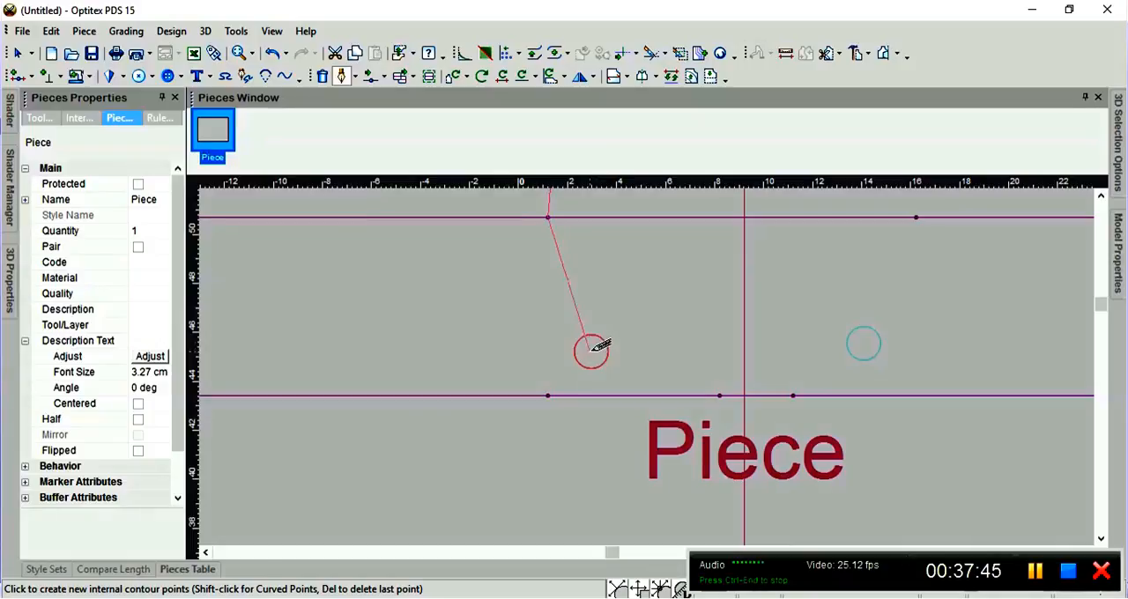
left_click(592, 351)
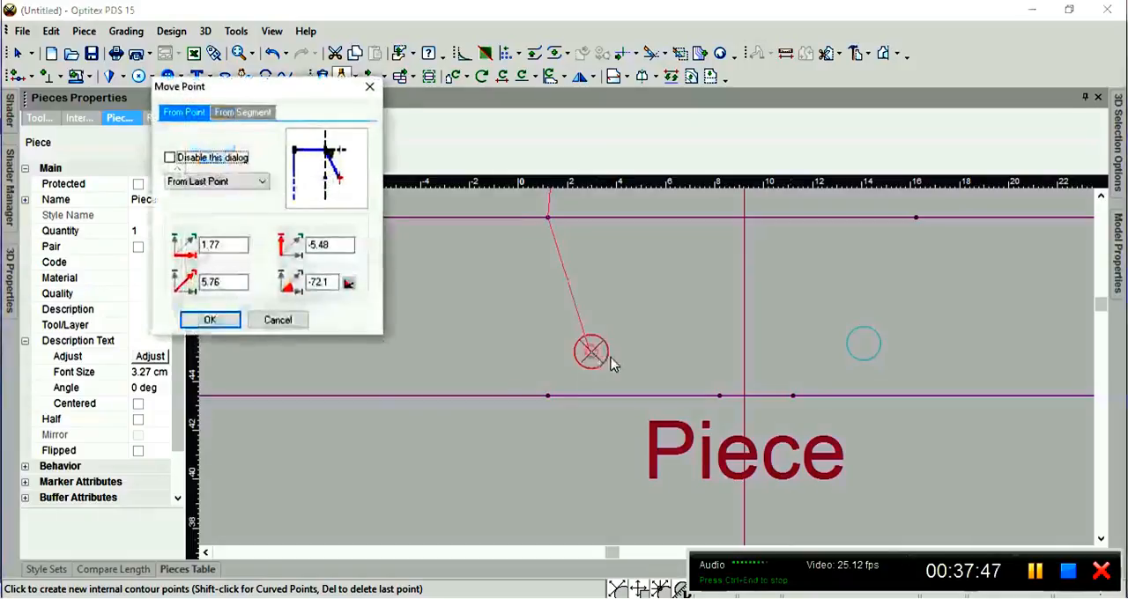
left_click(211, 321)
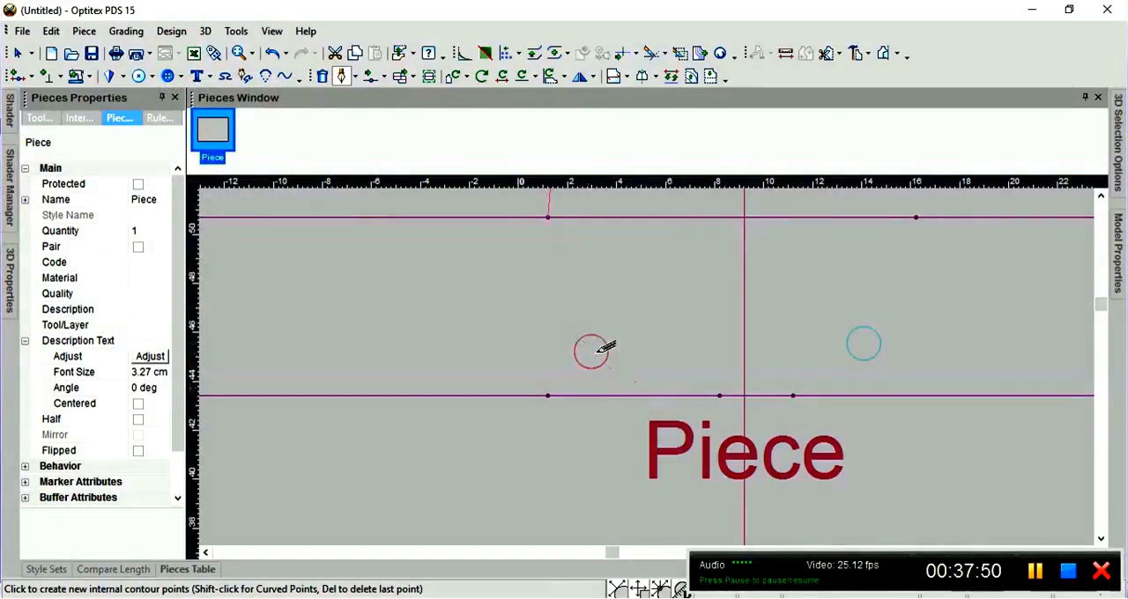
left_click(719, 395)
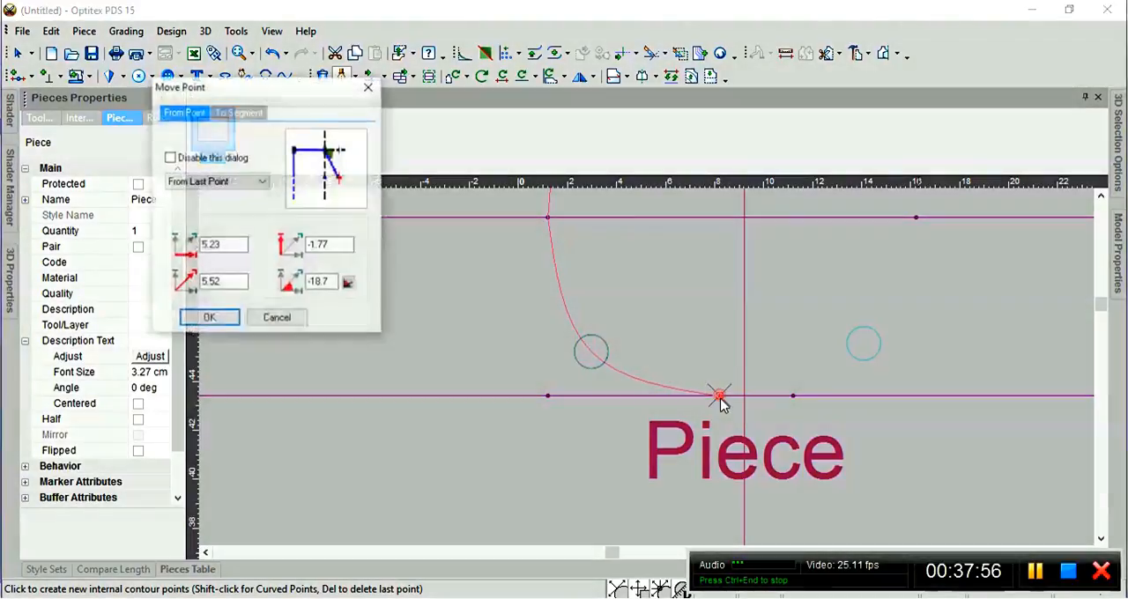
left_click(209, 319)
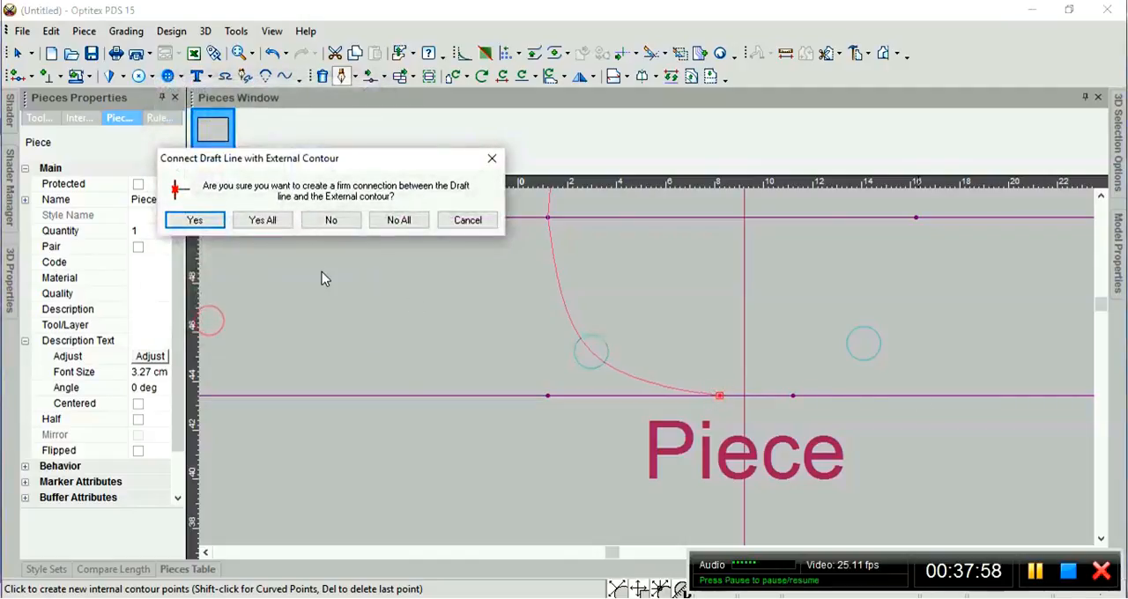
left_click(194, 220)
Extend the contour straight down to the left inner point of the third horizontal line, connecting it firmly.
scroll(659, 358, "down", 3)
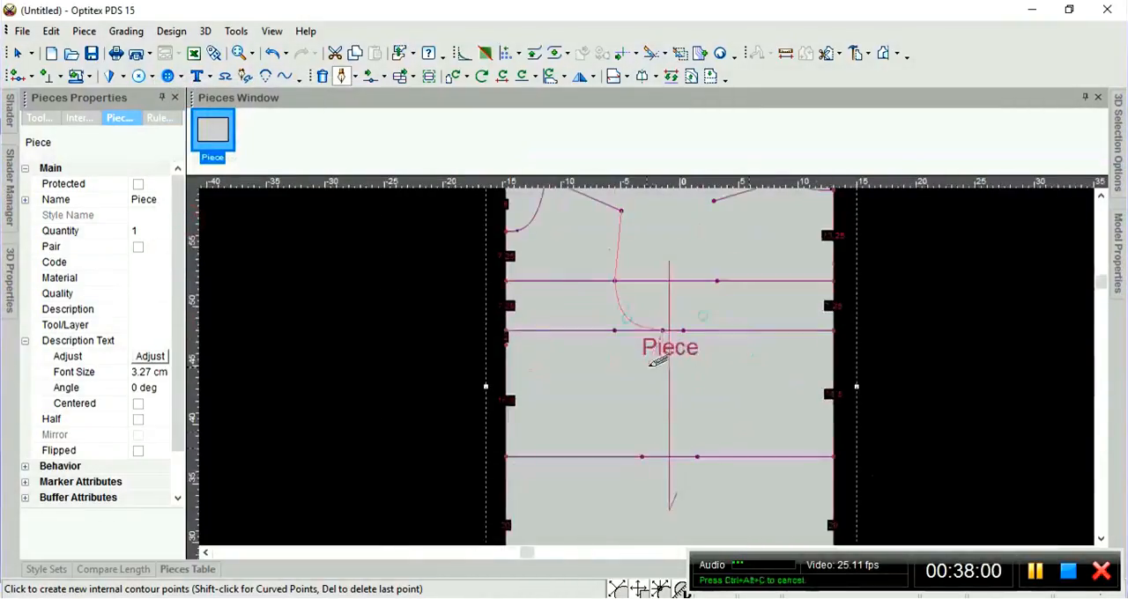
scroll(659, 361, "up", 3)
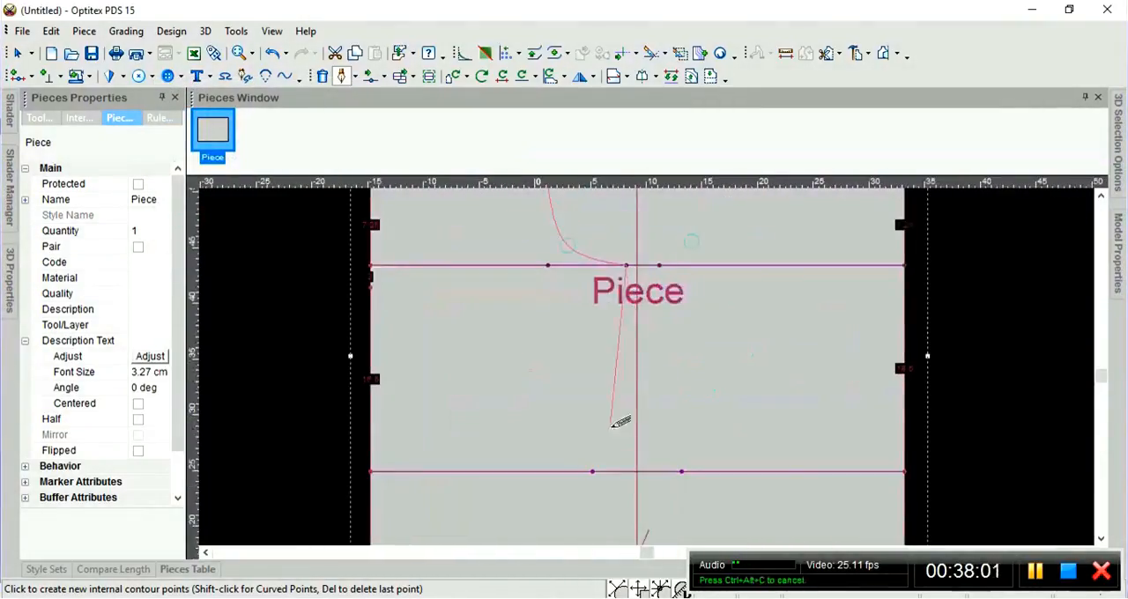
left_click(592, 472)
left_click(210, 319)
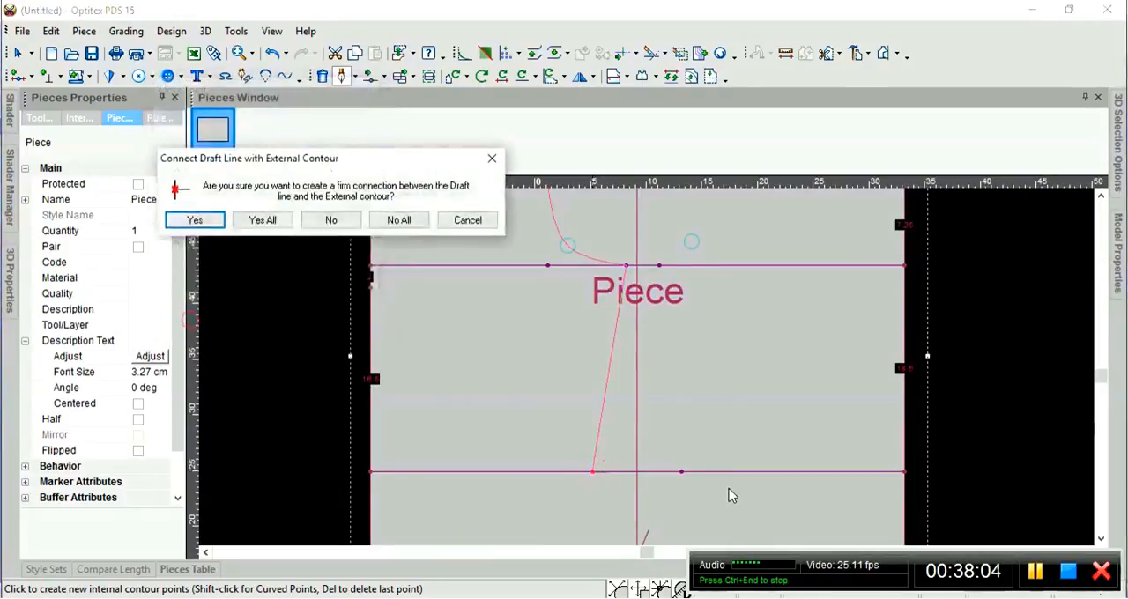
left_click(196, 219)
Extend the contour to the point between the 23.5 and 24.5 cm segments of the bottom edge, connect it firmly and finish the contour.
scroll(493, 352, "down", 3)
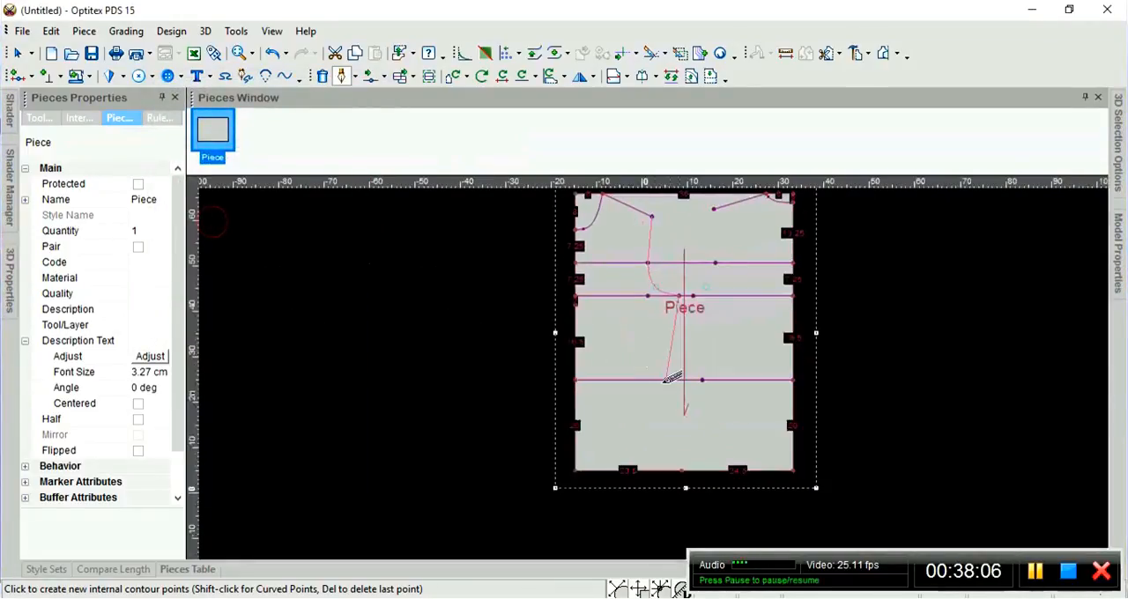
scroll(700, 432, "up", 2)
left_click(623, 405)
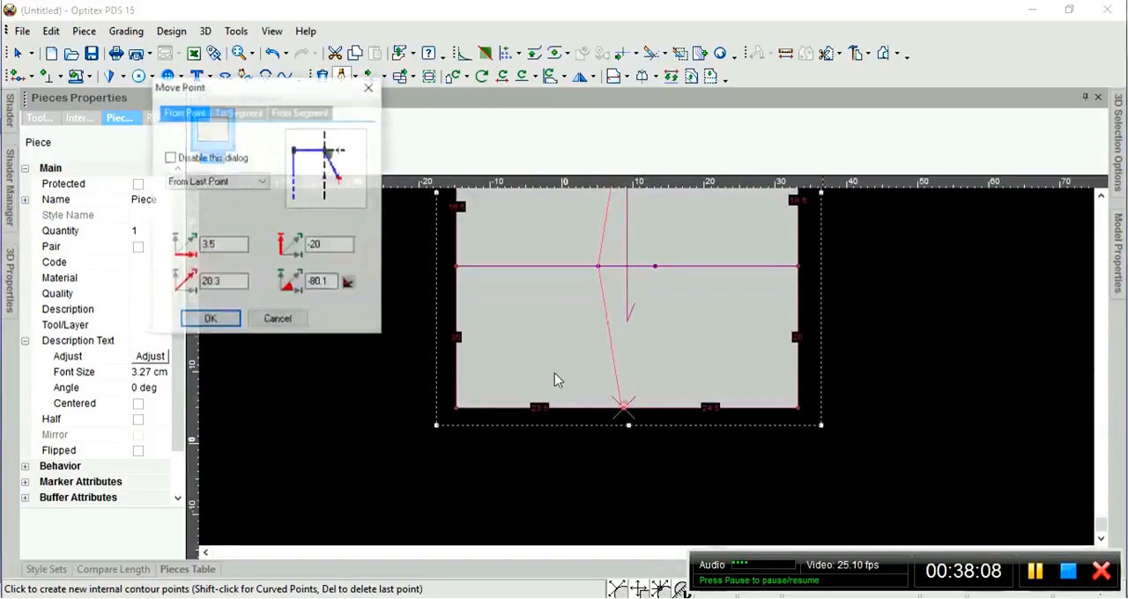
left_click(210, 319)
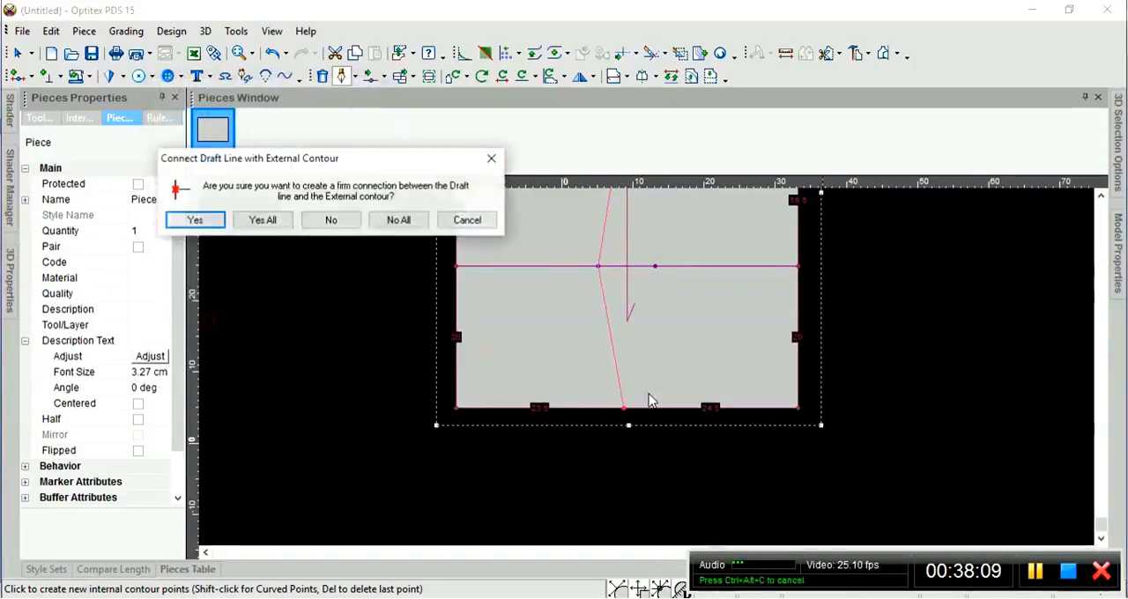
left_click(210, 227)
scroll(643, 352, "down", 3)
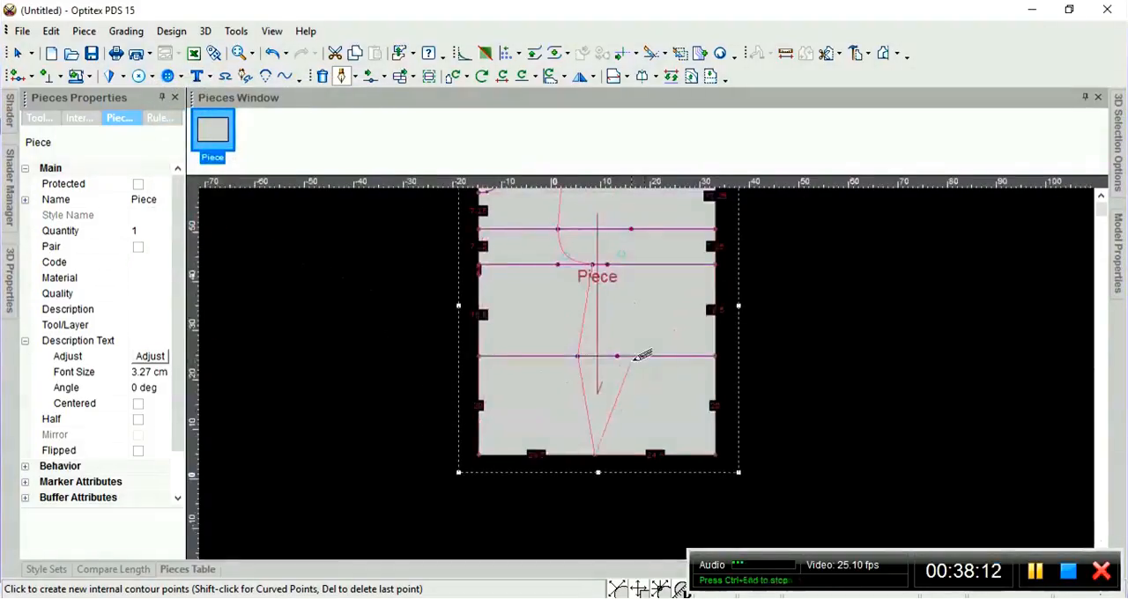
scroll(663, 368, "up", 1)
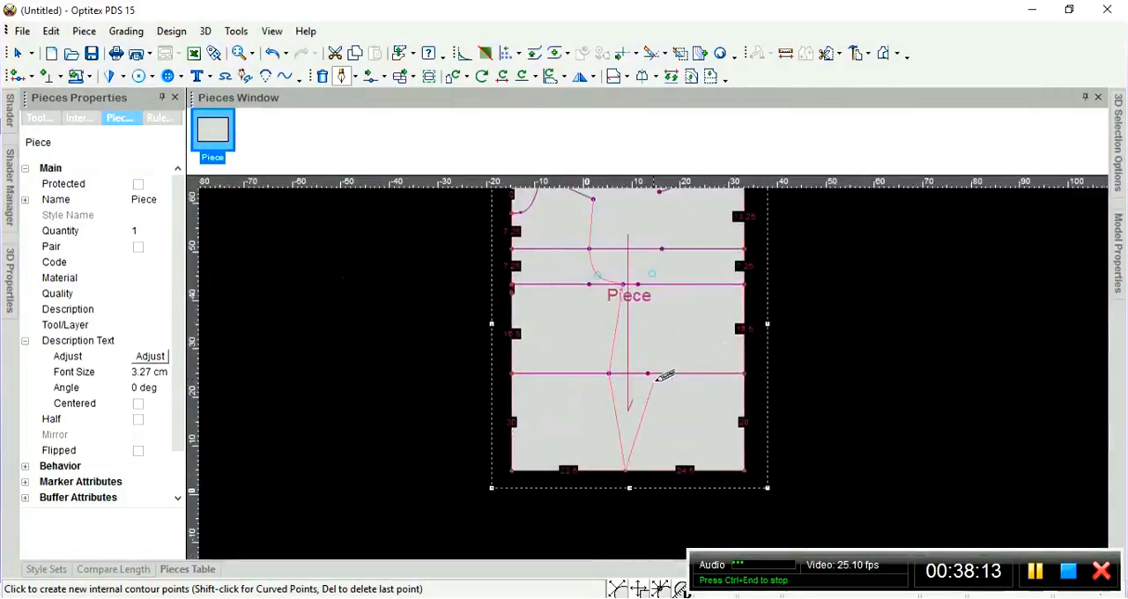
left_click(677, 423)
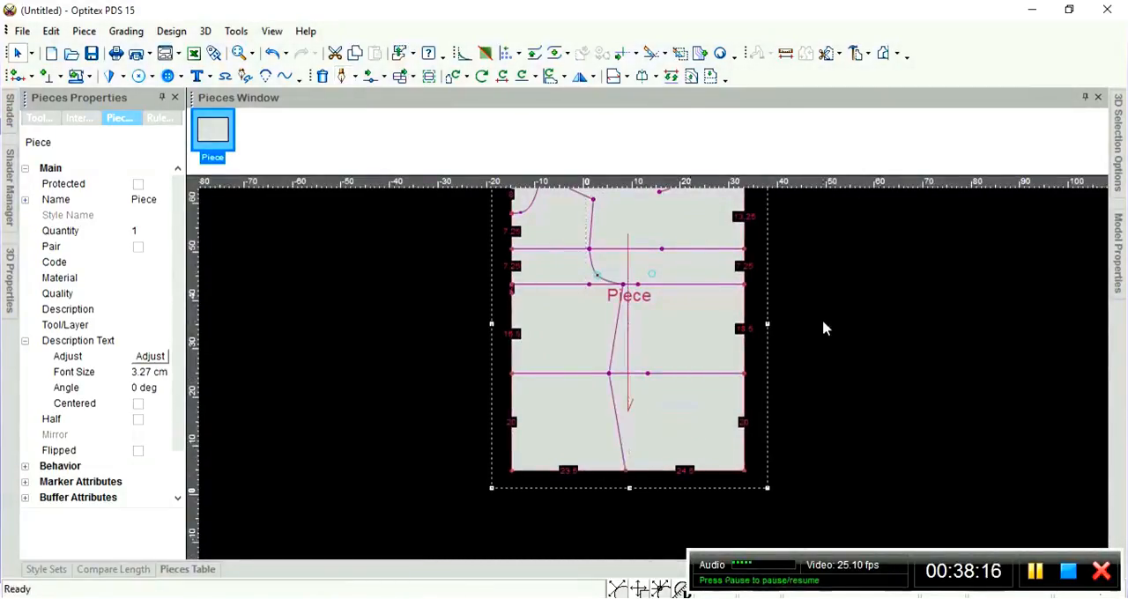
Draw a second internal contour from the right shoulder line's free end to the right inner point of the uppermost full-width horizontal line, with firm connections.
scroll(650, 353, "down", 1)
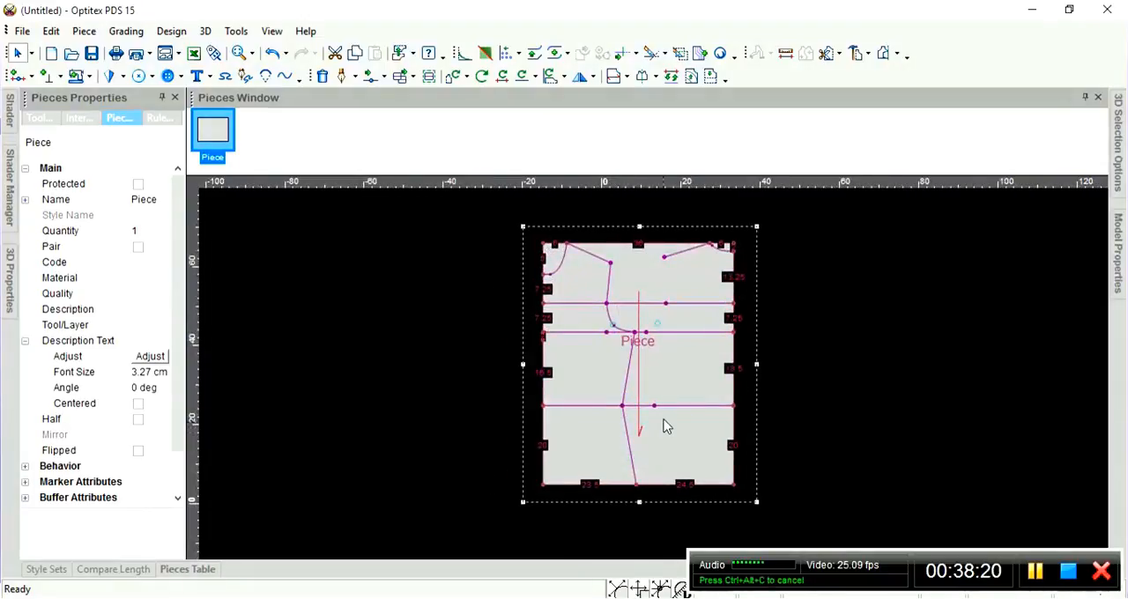
scroll(657, 380, "up", 1)
scroll(654, 382, "down", 1)
scroll(656, 380, "up", 1)
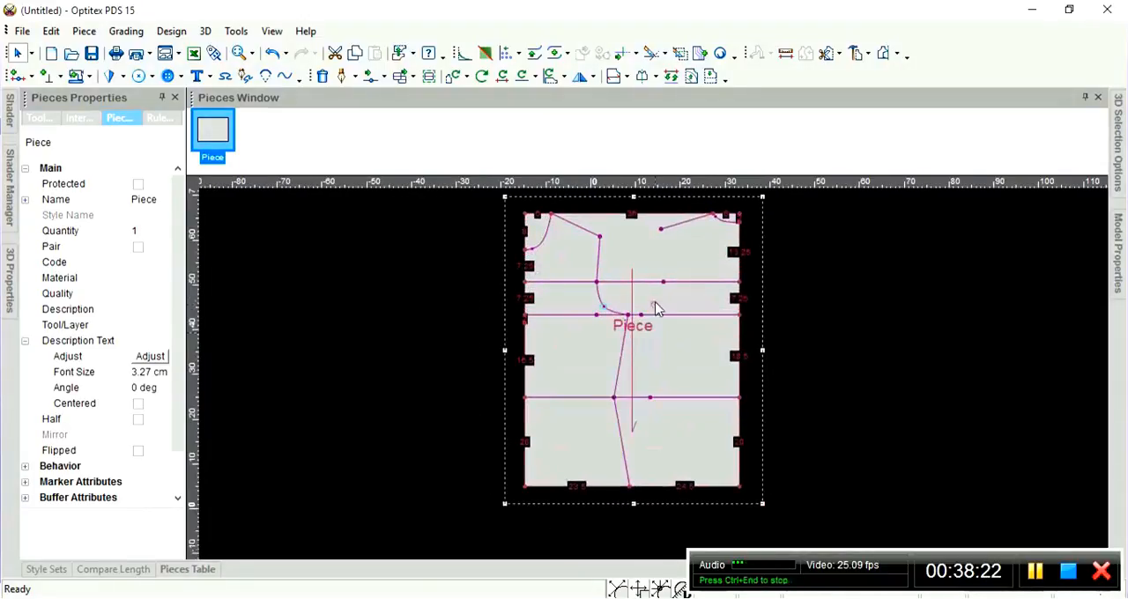
scroll(649, 370, "up", 1)
scroll(647, 371, "up", 1)
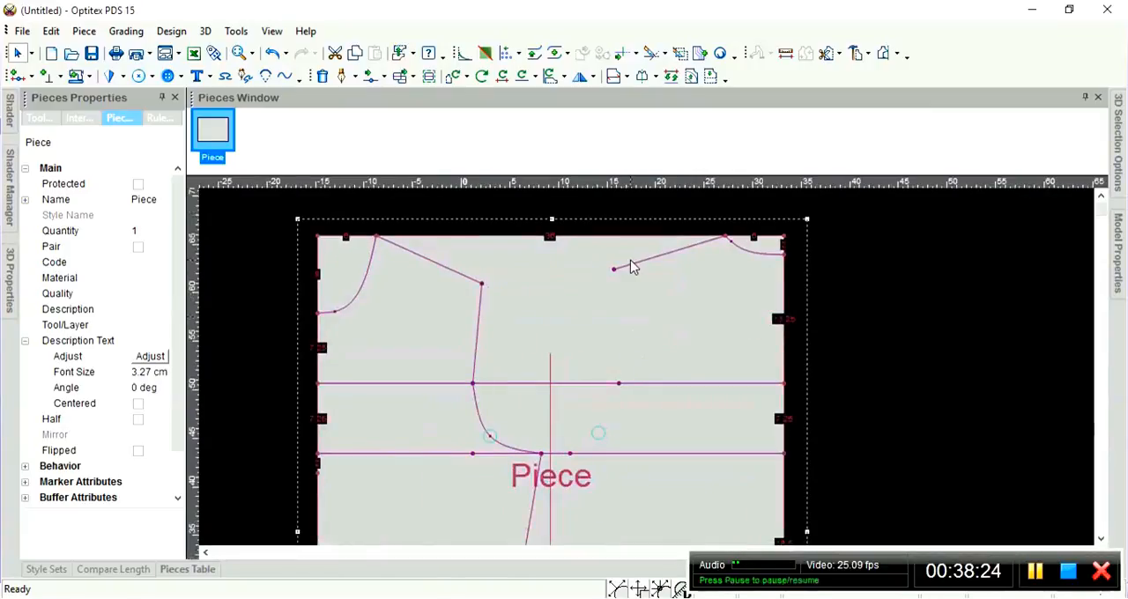
key("d")
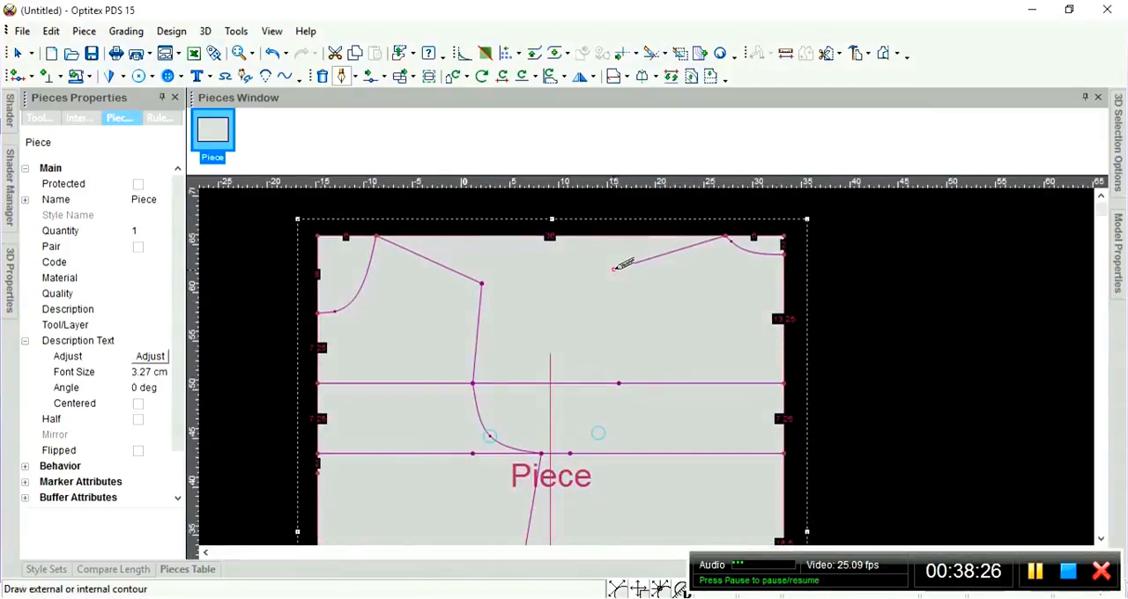
left_click(614, 268)
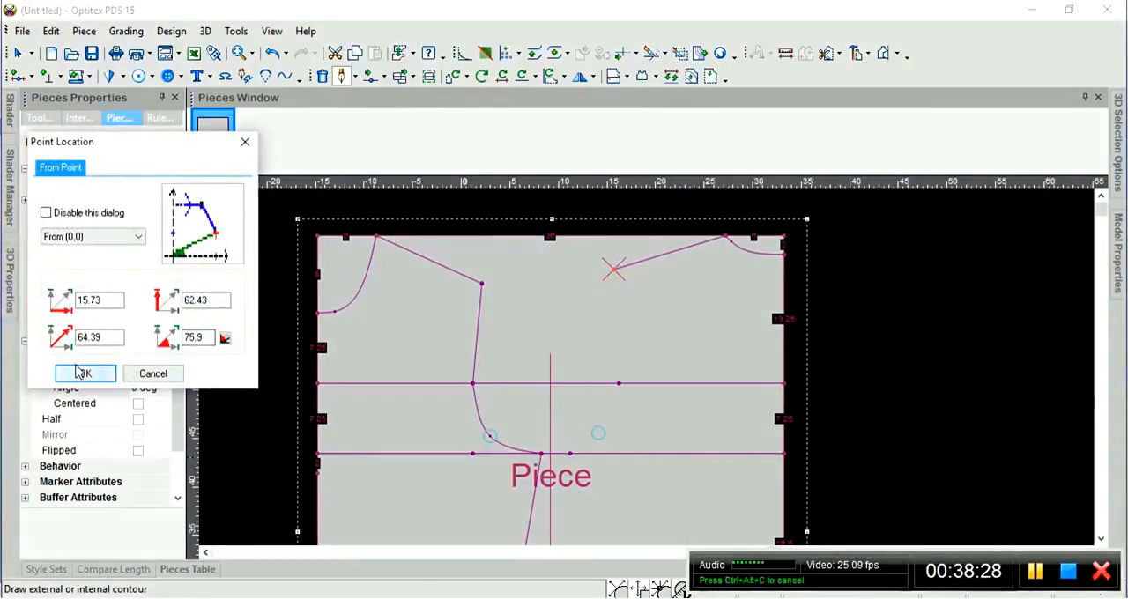
left_click(79, 373)
left_click(211, 220)
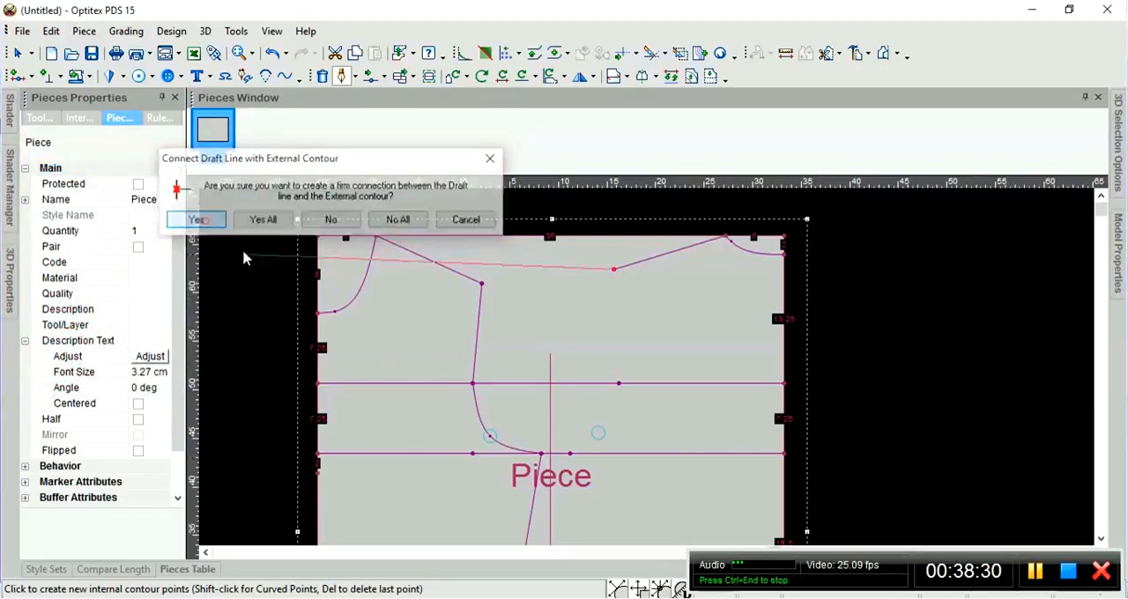
left_click(618, 382)
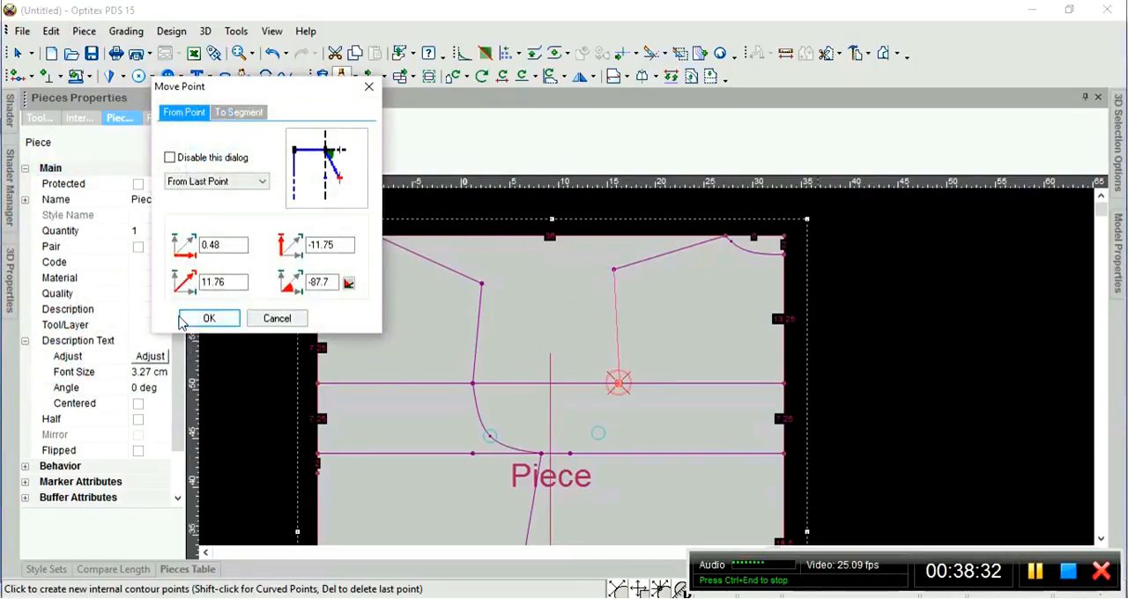
left_click(209, 319)
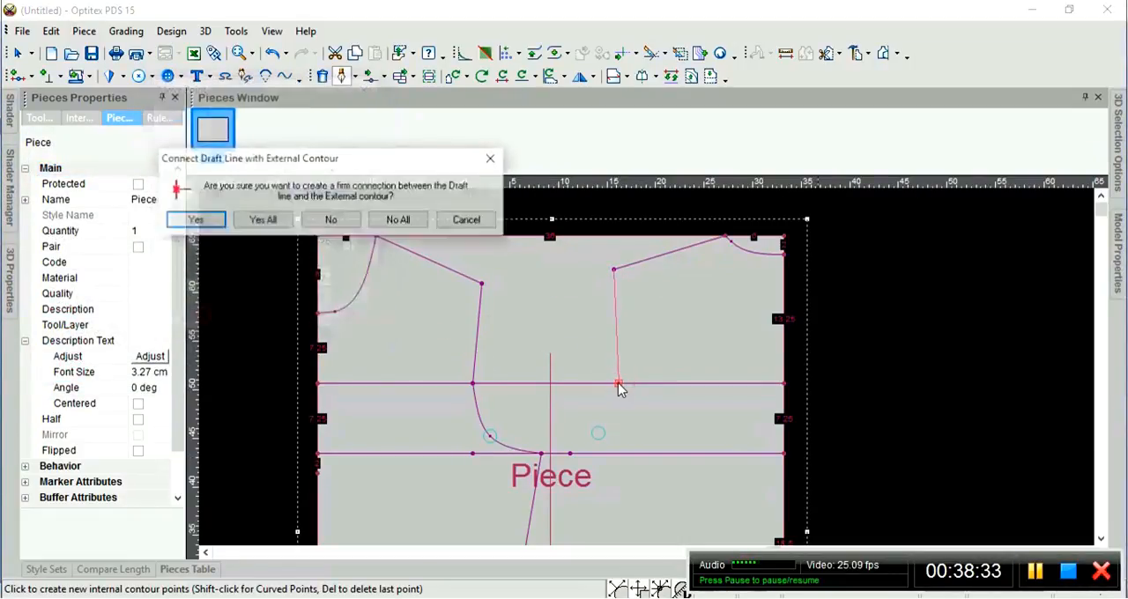
left_click(195, 220)
Continue the second contour as a curve through the right button's centre to the right inner point of the second horizontal line, connecting it firmly.
scroll(604, 428, "up", 5)
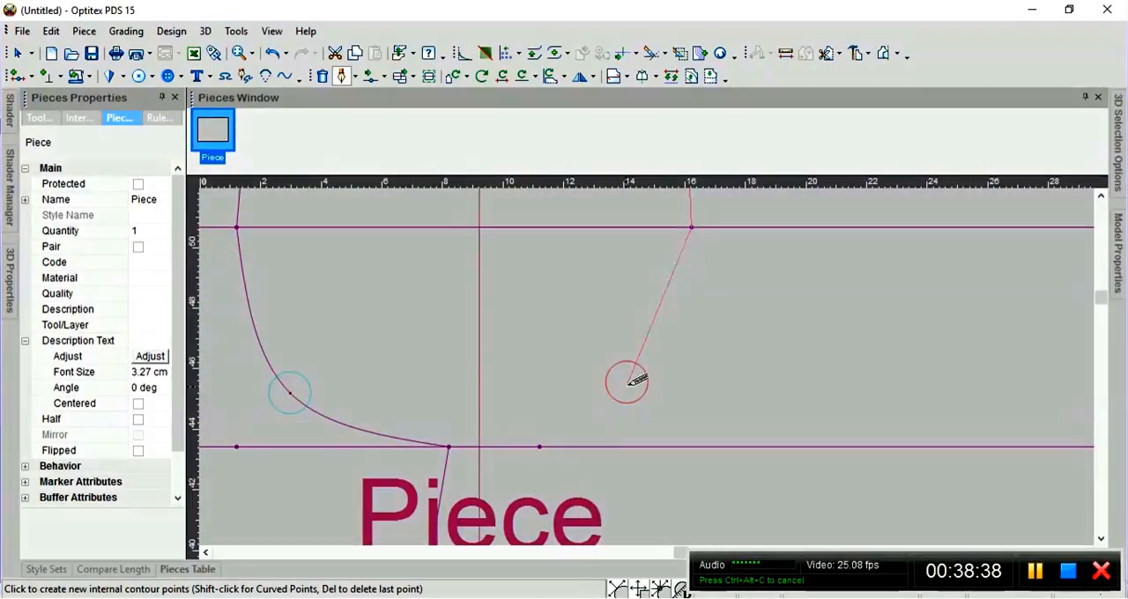
left_click(627, 382)
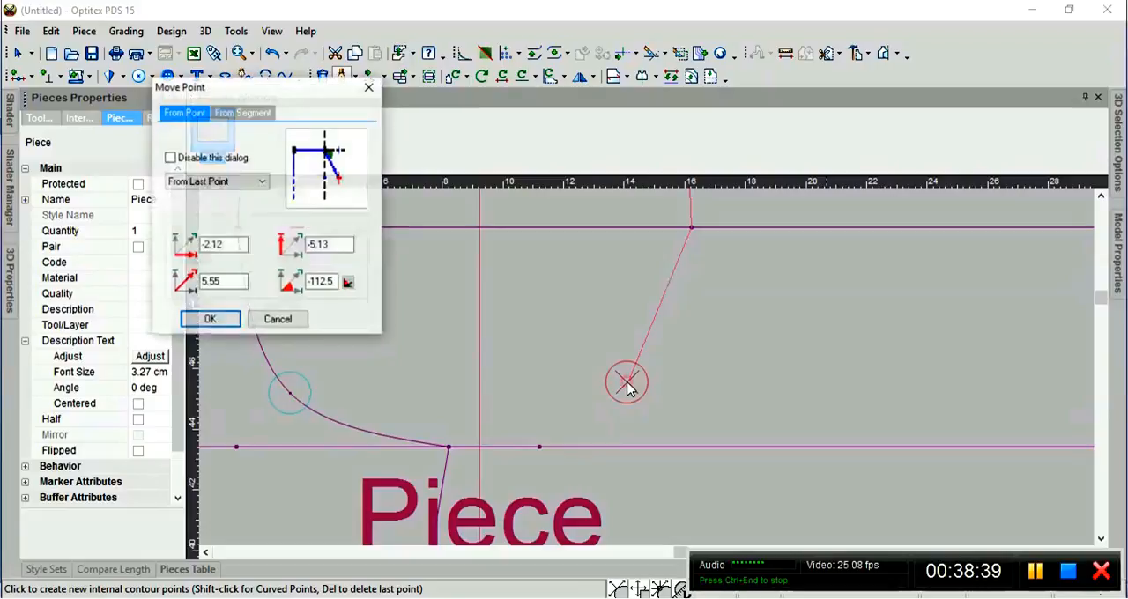
left_click(211, 320)
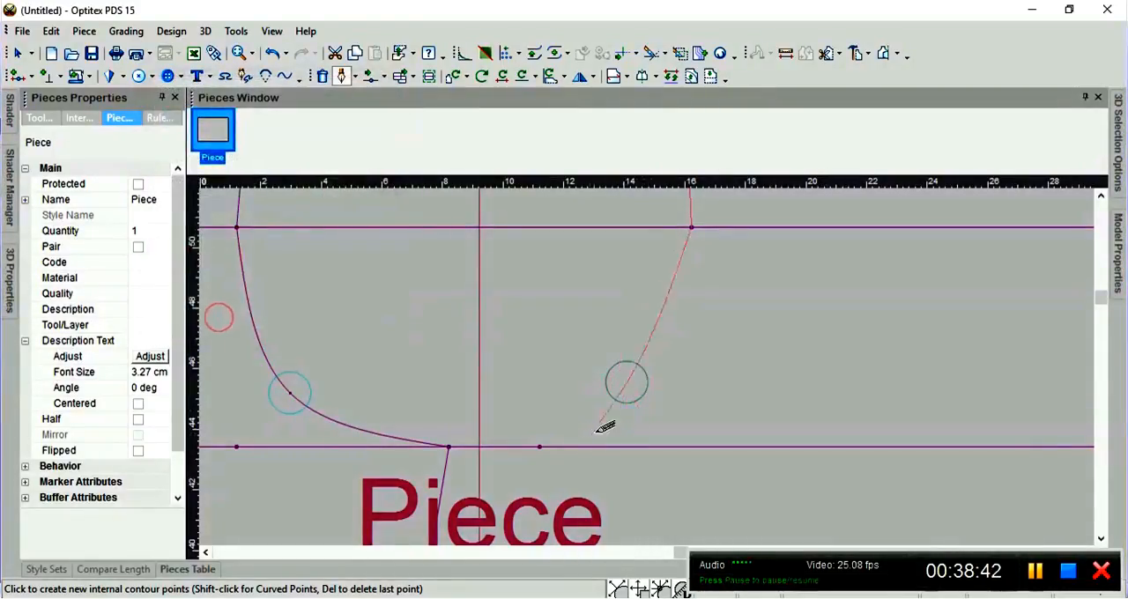
left_click(540, 447)
left_click(211, 319)
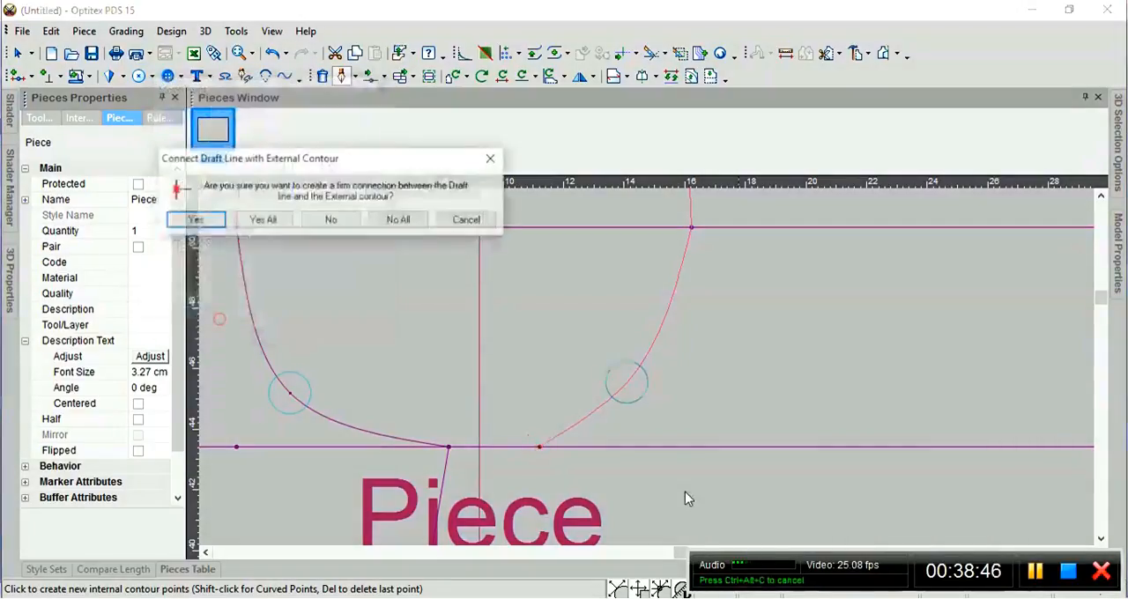
left_click(211, 219)
Extend the contour straight down to the right inner point of the third horizontal line, connecting it firmly.
scroll(555, 396, "down", 4)
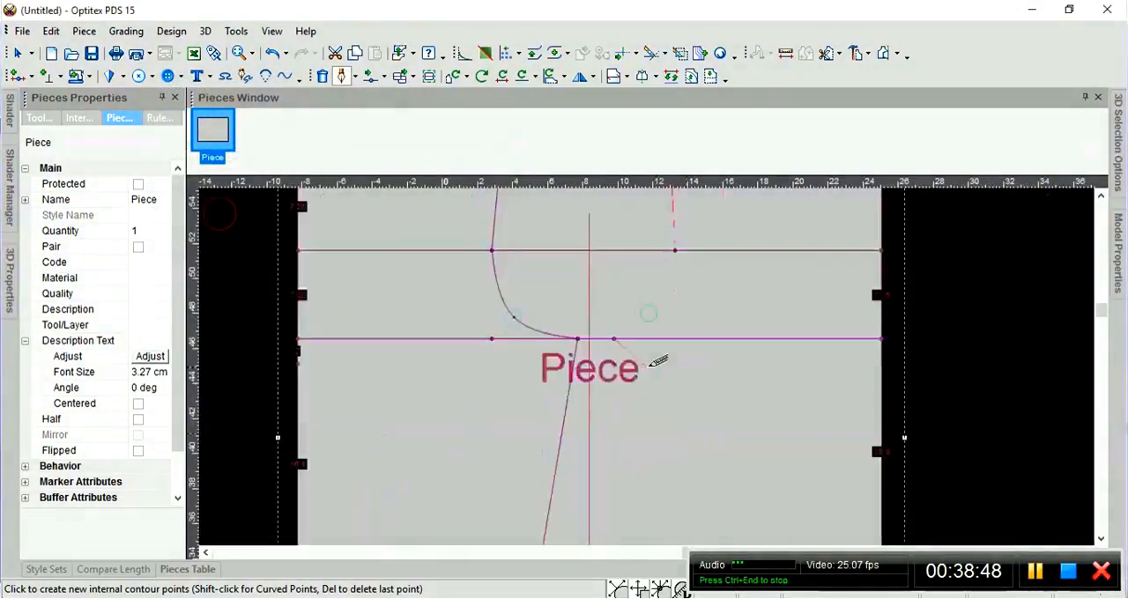
scroll(660, 365, "up", 2)
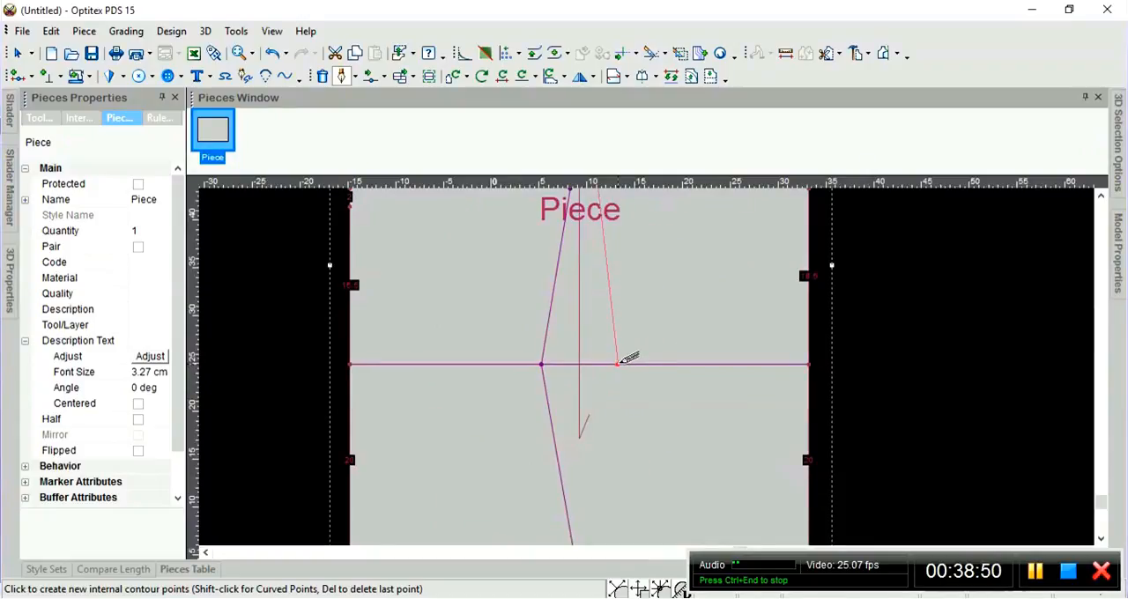
left_click(617, 363)
left_click(211, 319)
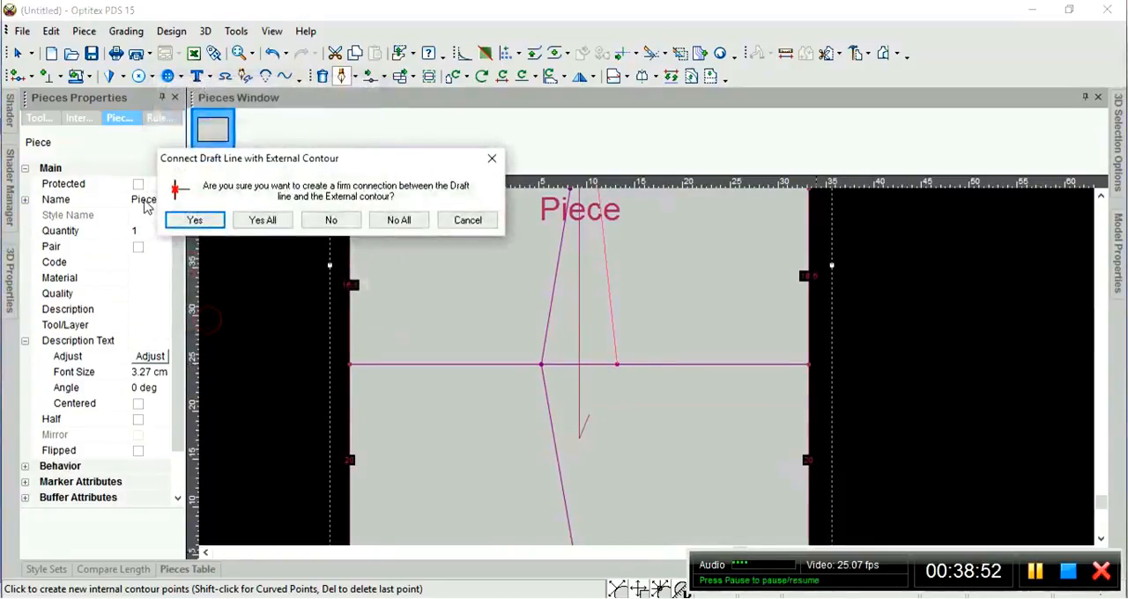
left_click(220, 224)
Extend the contour to the point between the 23.5 and 24.5 cm segments of the bottom edge, connect it firmly and leave the drawing tool.
scroll(617, 379, "up", 2)
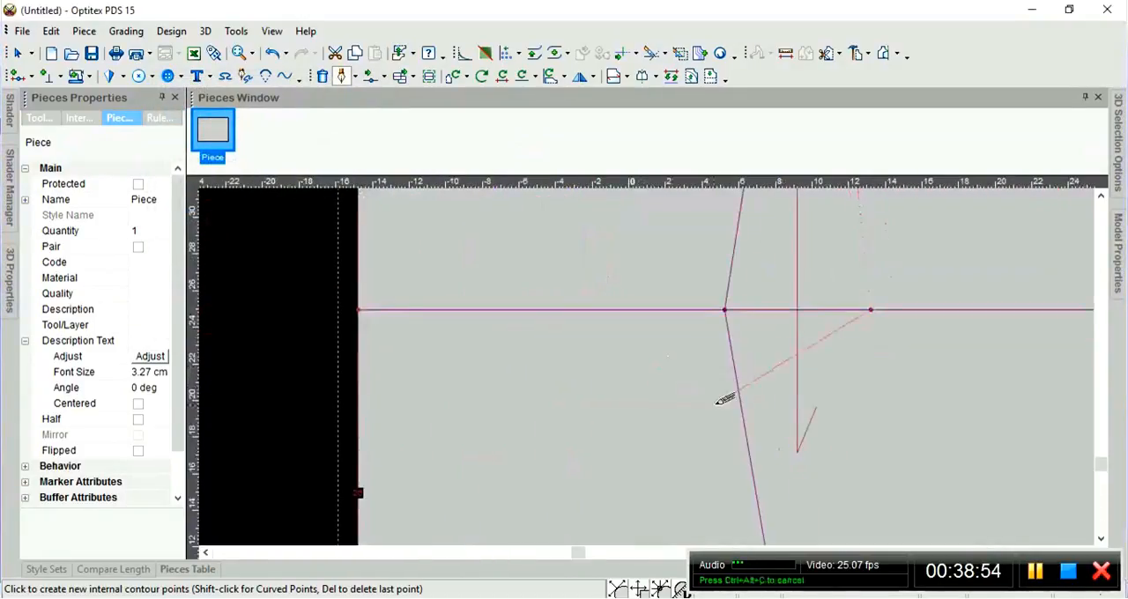
scroll(656, 361, "down", 3)
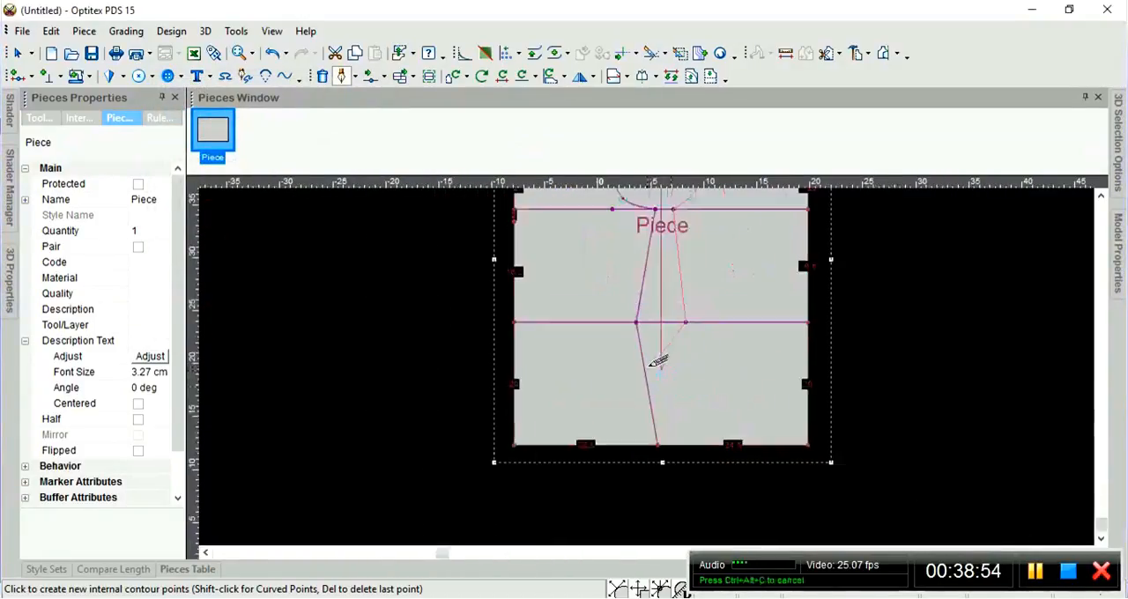
left_click(657, 441)
left_click(212, 319)
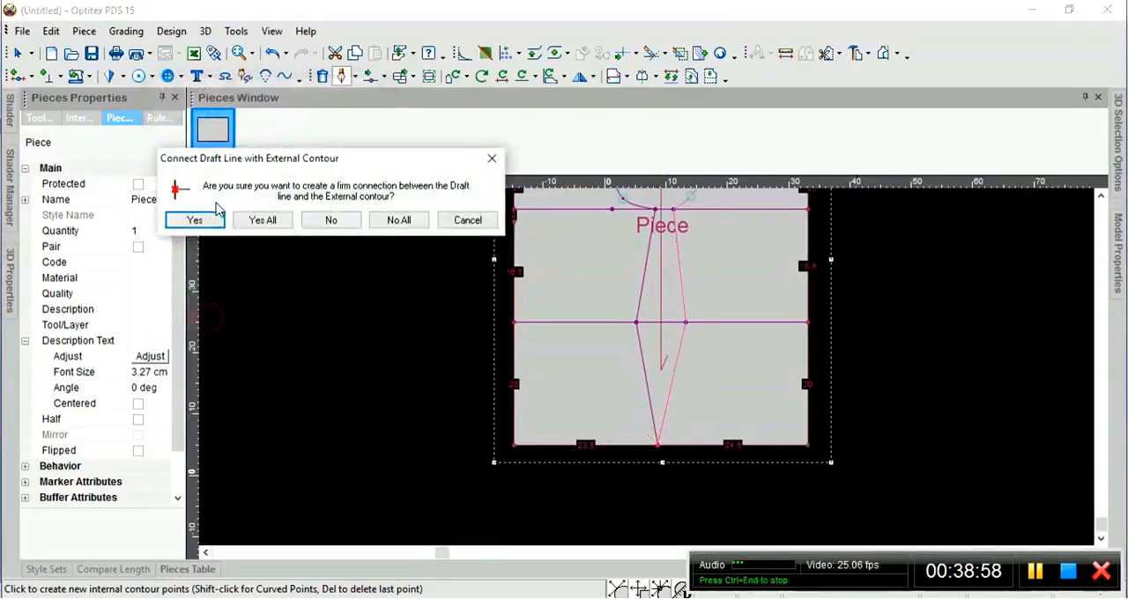
left_click(194, 220)
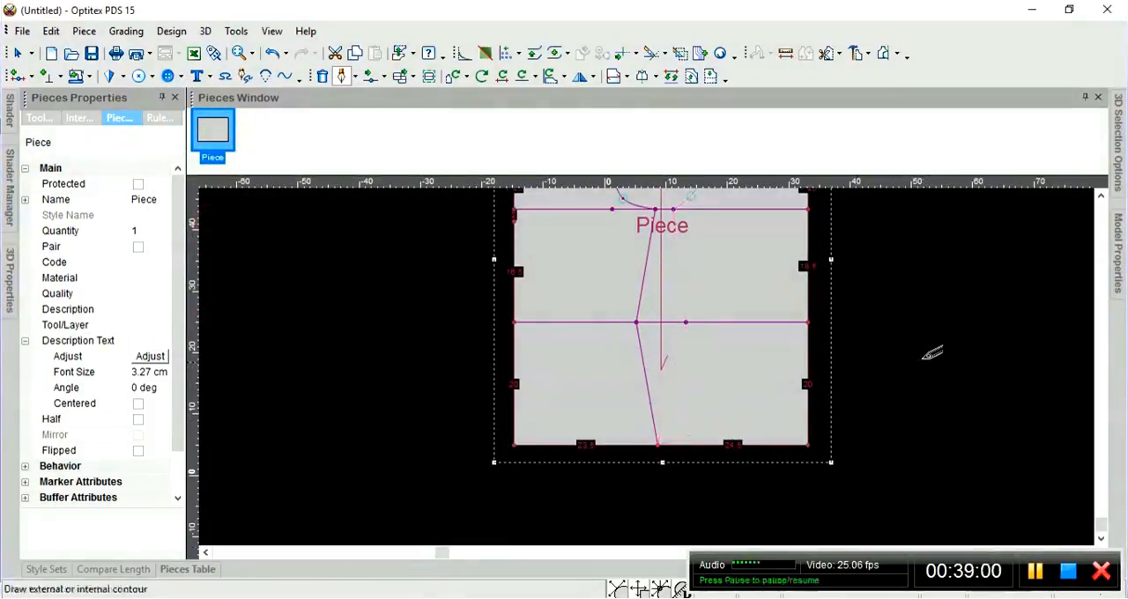
key("Escape")
scroll(742, 285, "down", 2)
scroll(654, 374, "up", 1)
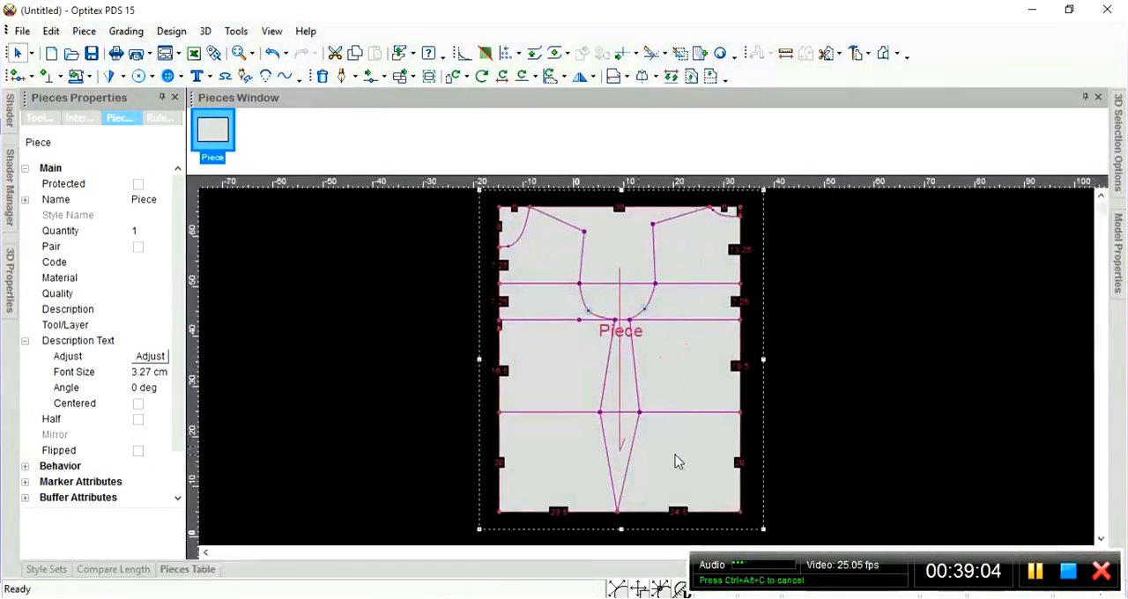
Add a curve point at proportion 0.5 on the left side seam segment between the third horizontal line and the bottom edge.
scroll(675, 456, "up", 2)
scroll(647, 366, "up", 1)
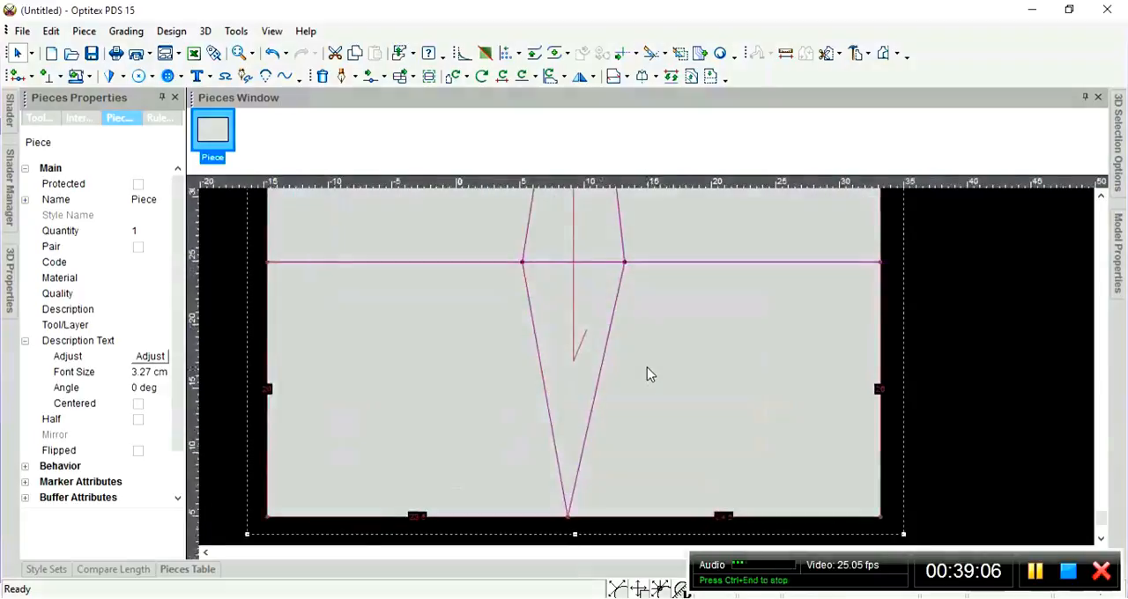
scroll(649, 375, "down", 1)
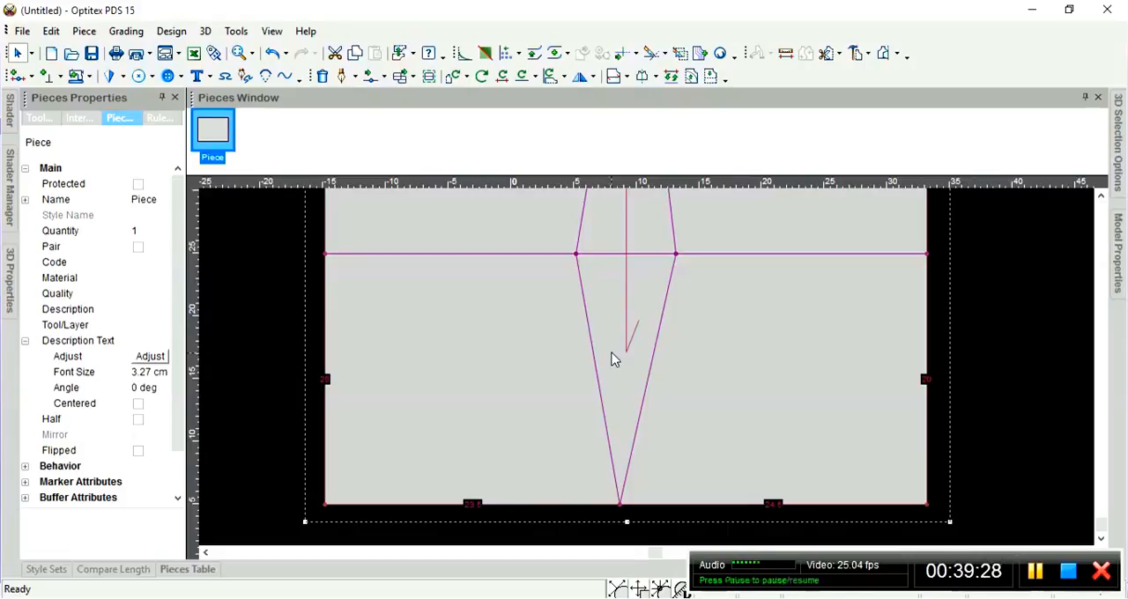
key("o")
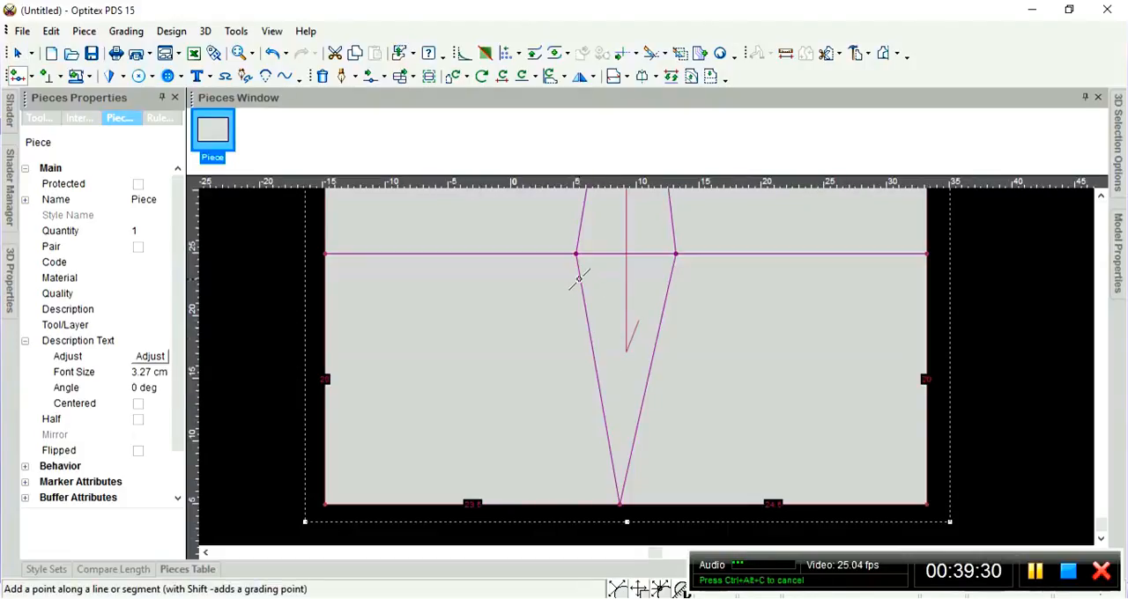
left_click(595, 371)
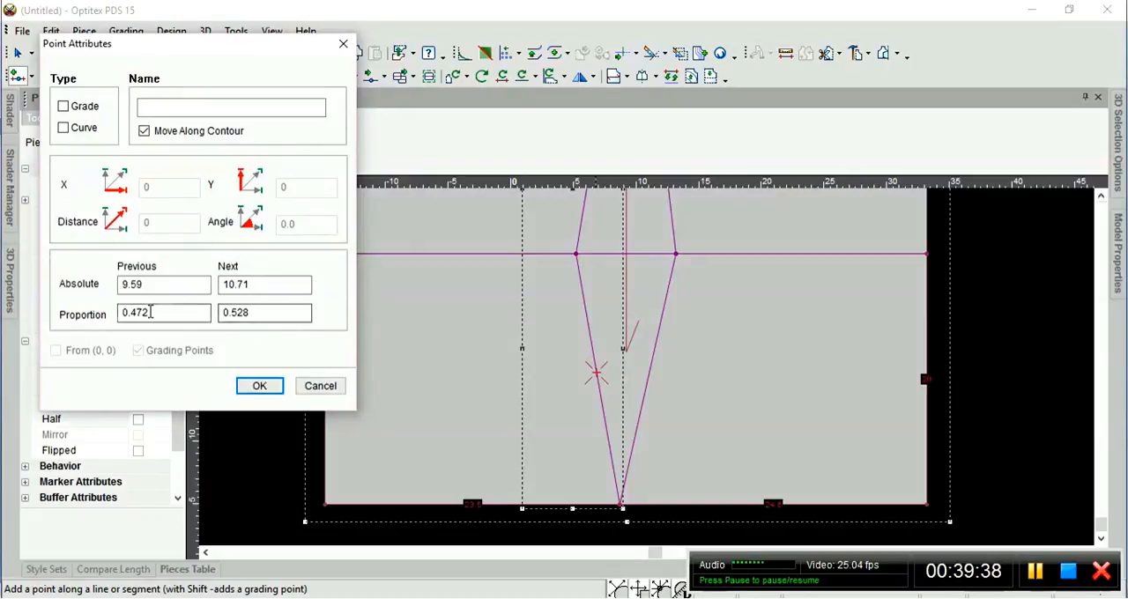
left_click_drag(176, 313, 109, 313)
type("0.5")
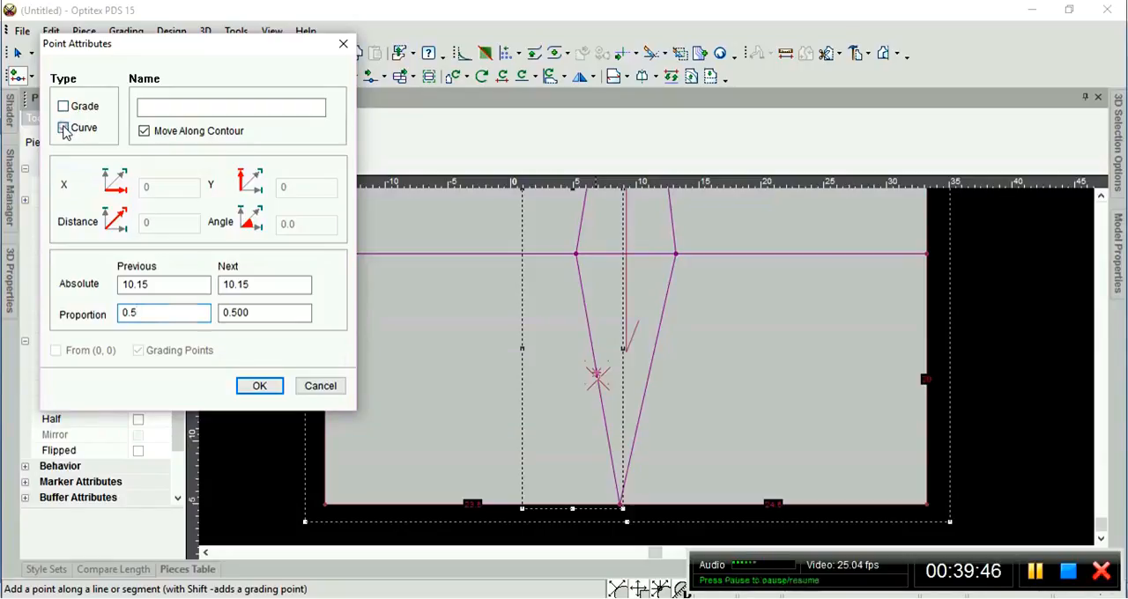
left_click(64, 128)
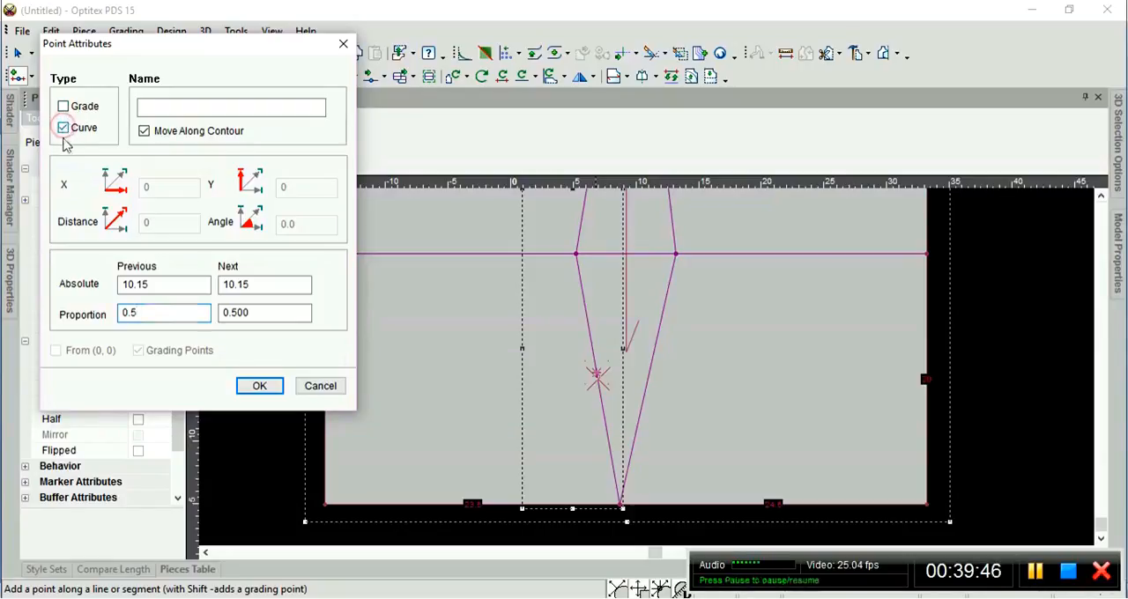
left_click(260, 388)
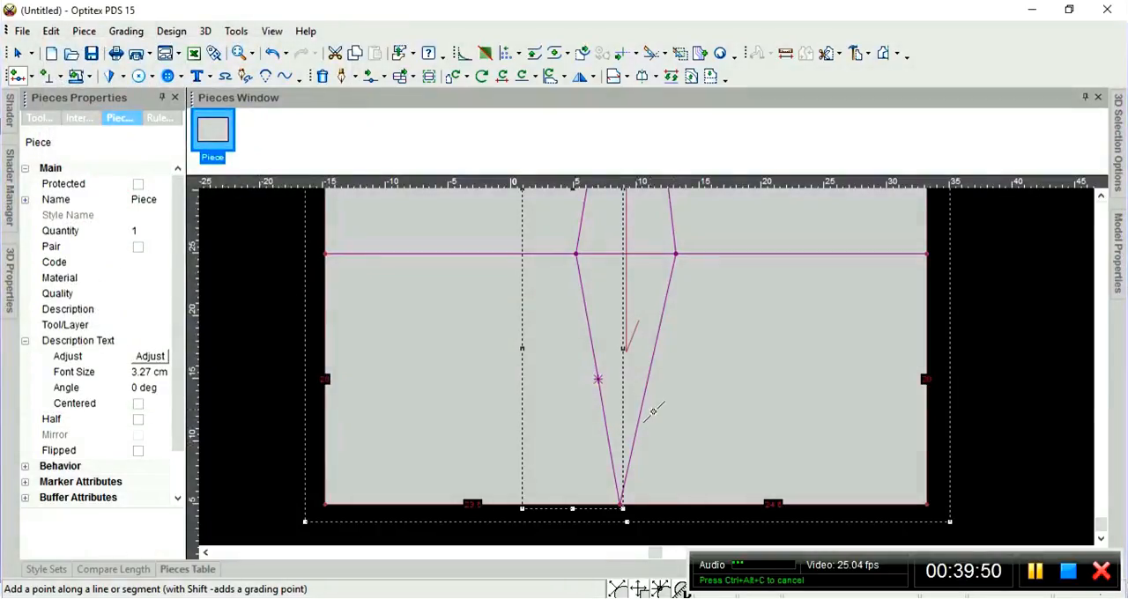
Move the new curve point on the left side seam 0.7 cm horizontally inward and 0 vertically from its last position.
scroll(638, 395, "up", 3)
scroll(579, 354, "down", 3)
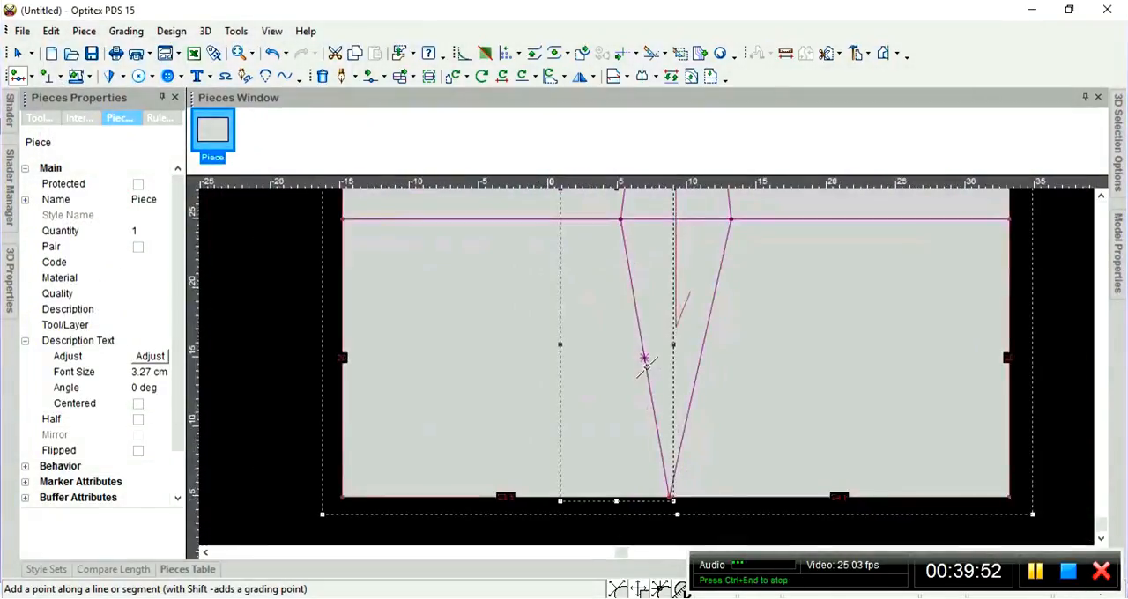
key("m")
scroll(652, 373, "up", 3)
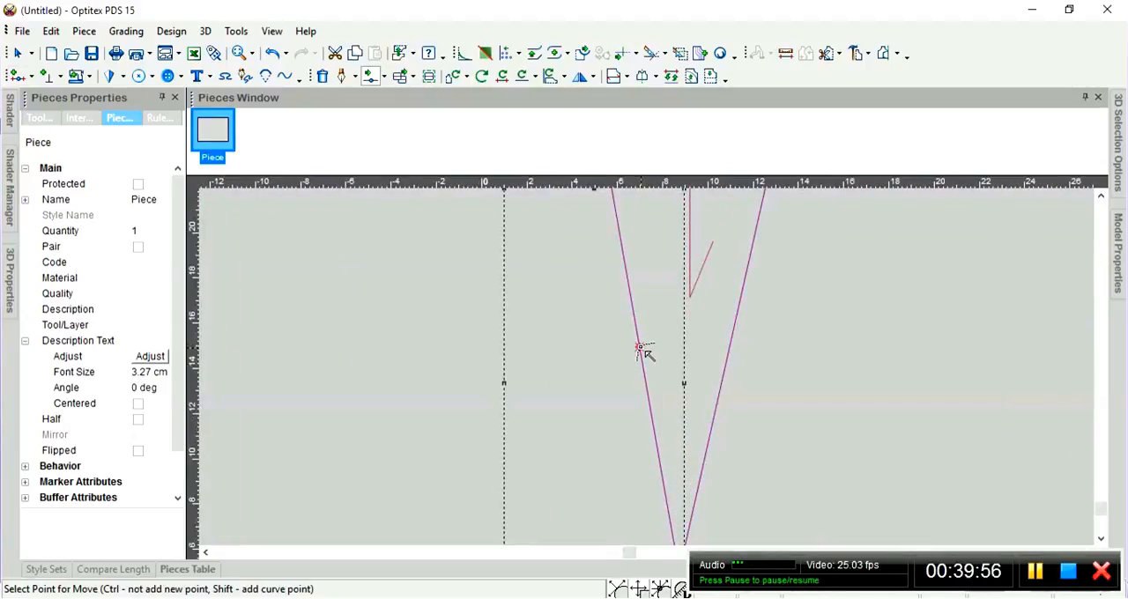
left_click(641, 349)
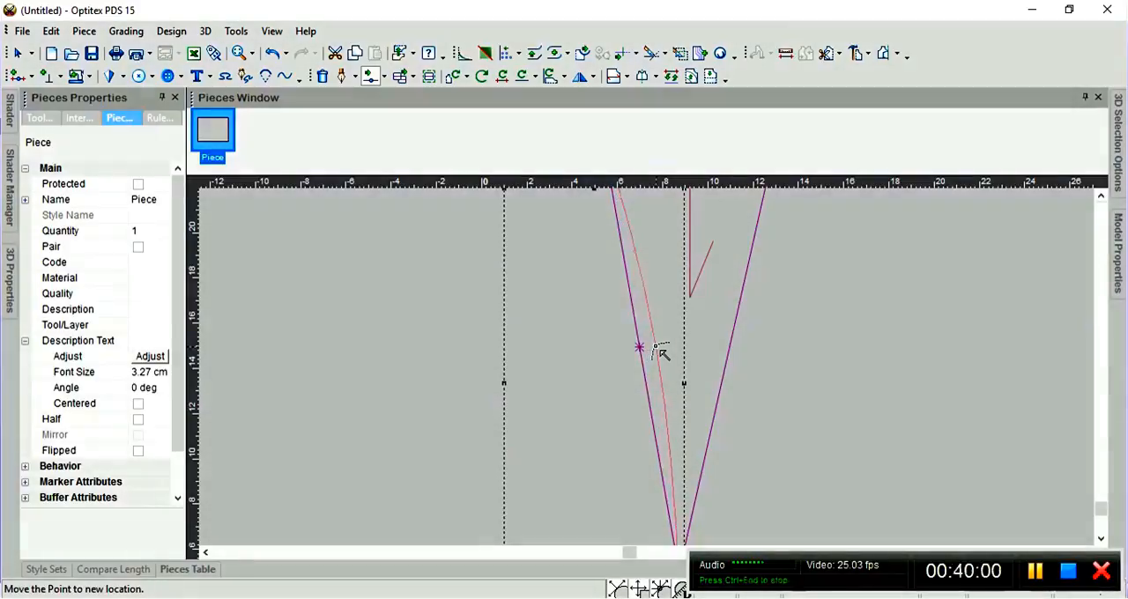
left_click(658, 349)
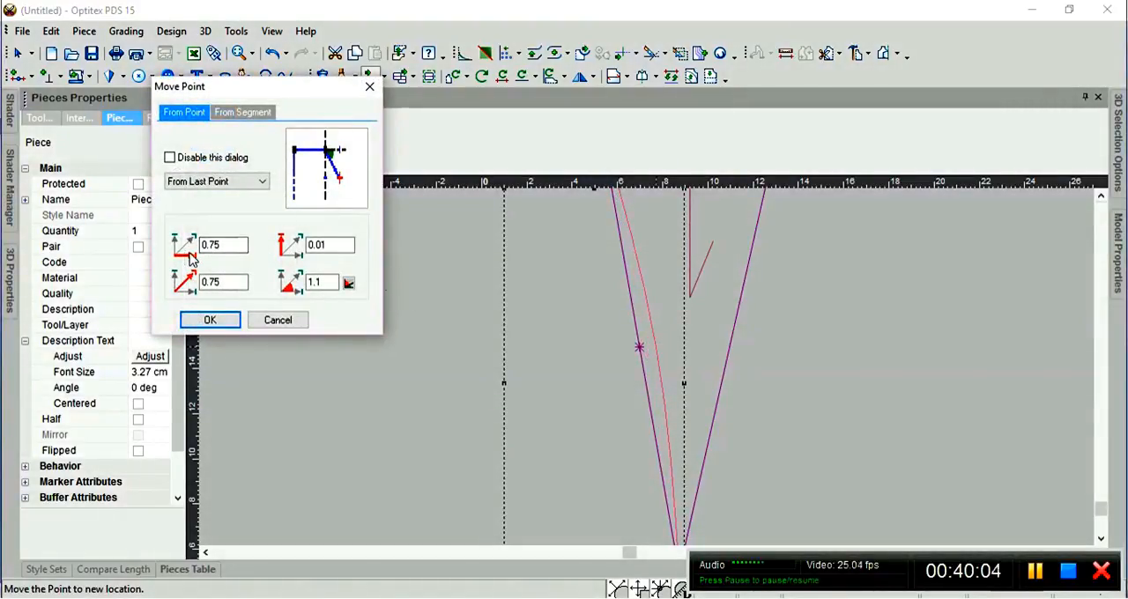
left_click_drag(222, 243, 173, 236)
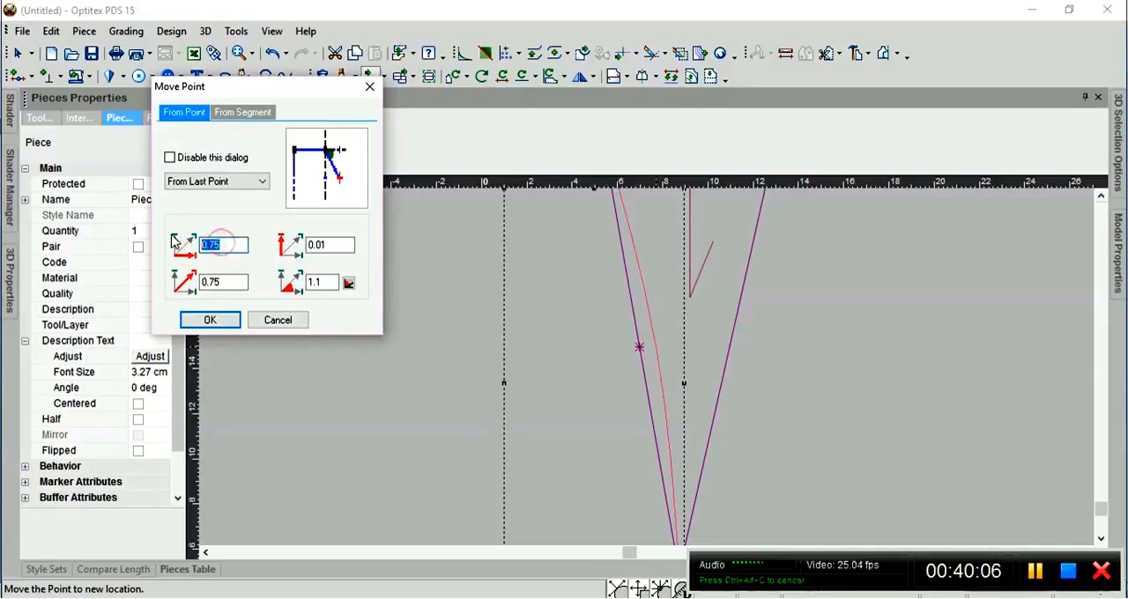
type("0.7")
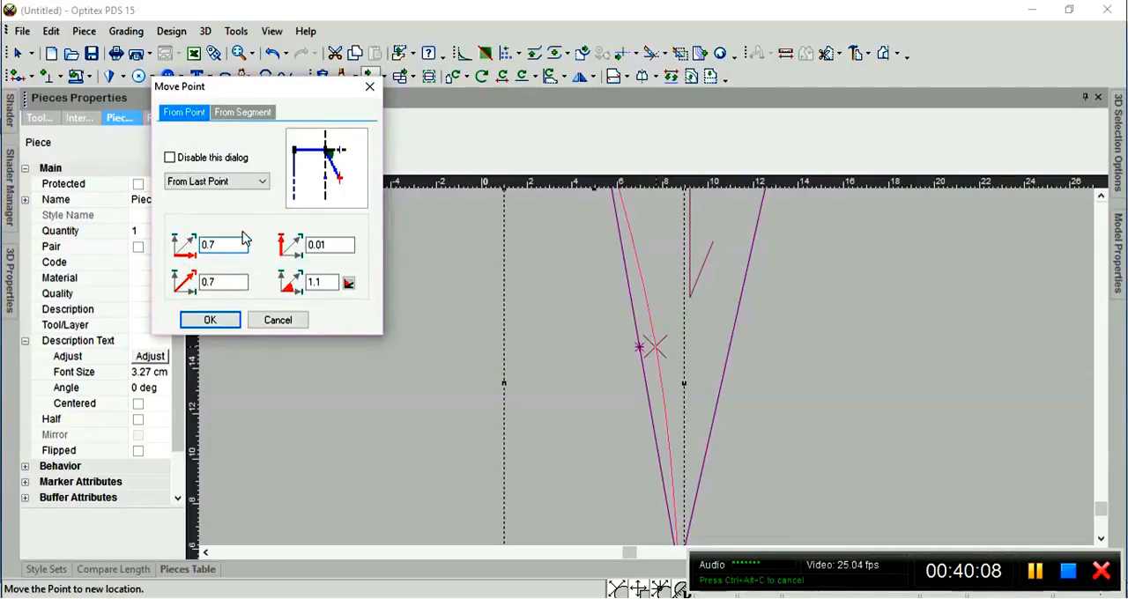
left_click_drag(339, 246, 262, 241)
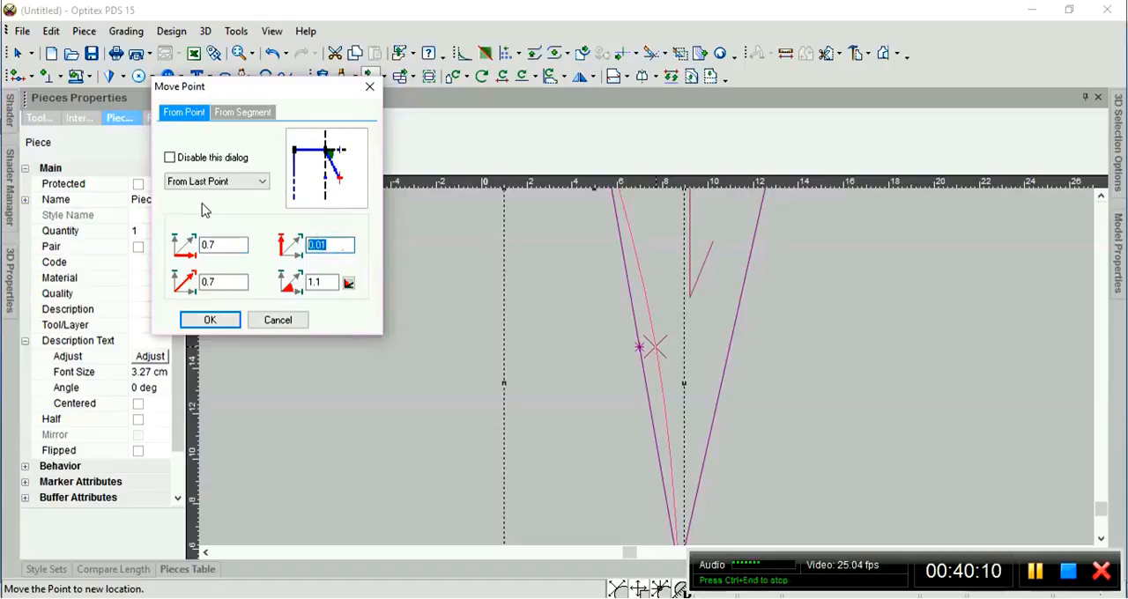
type("0")
left_click(221, 320)
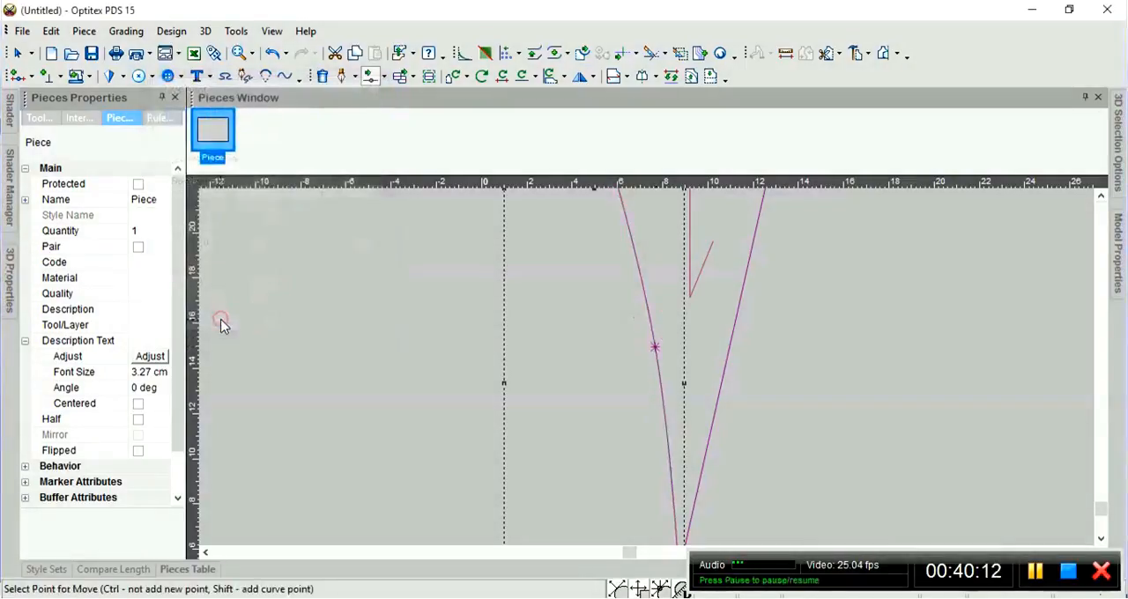
scroll(652, 370, "down", 4)
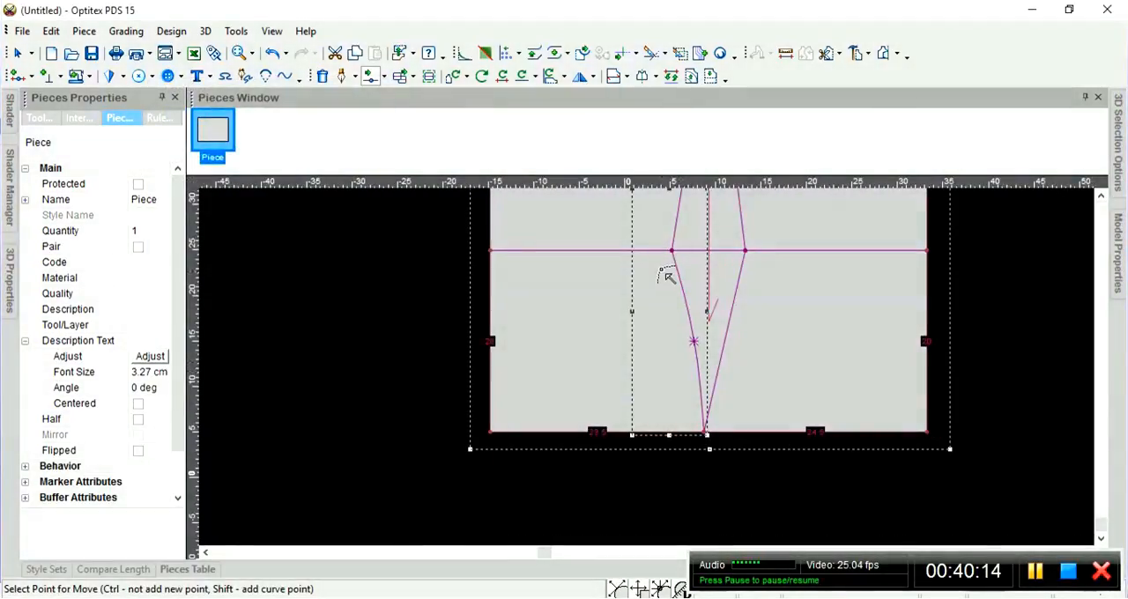
Add a curve point at proportion 0.5 on the right side seam segment between the third horizontal line and the bottom edge.
scroll(652, 375, "up", 2)
scroll(652, 374, "up", 1)
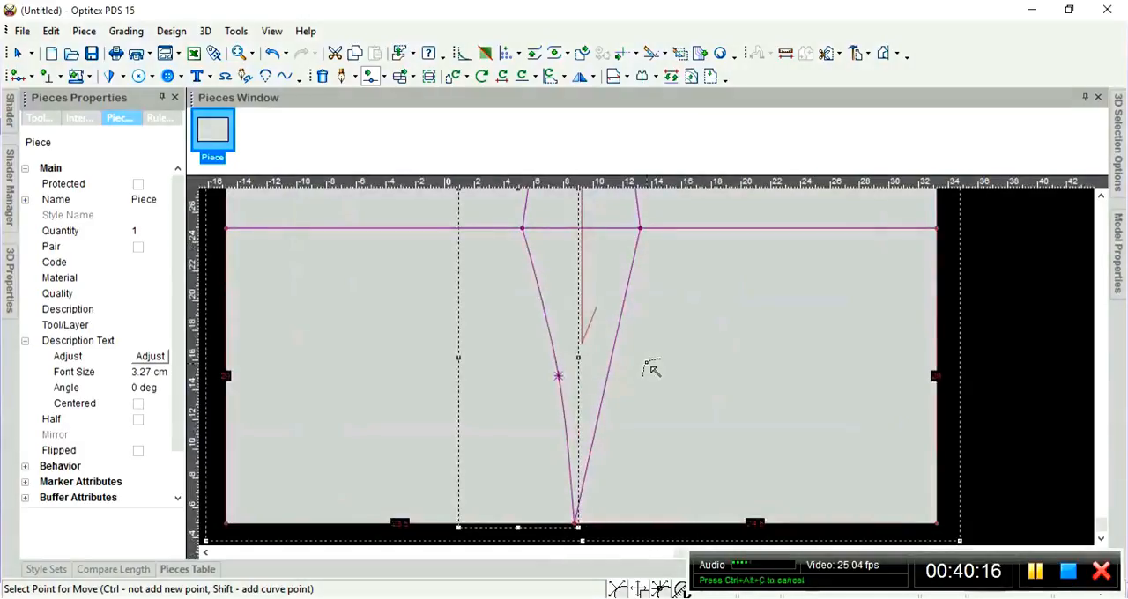
key("p")
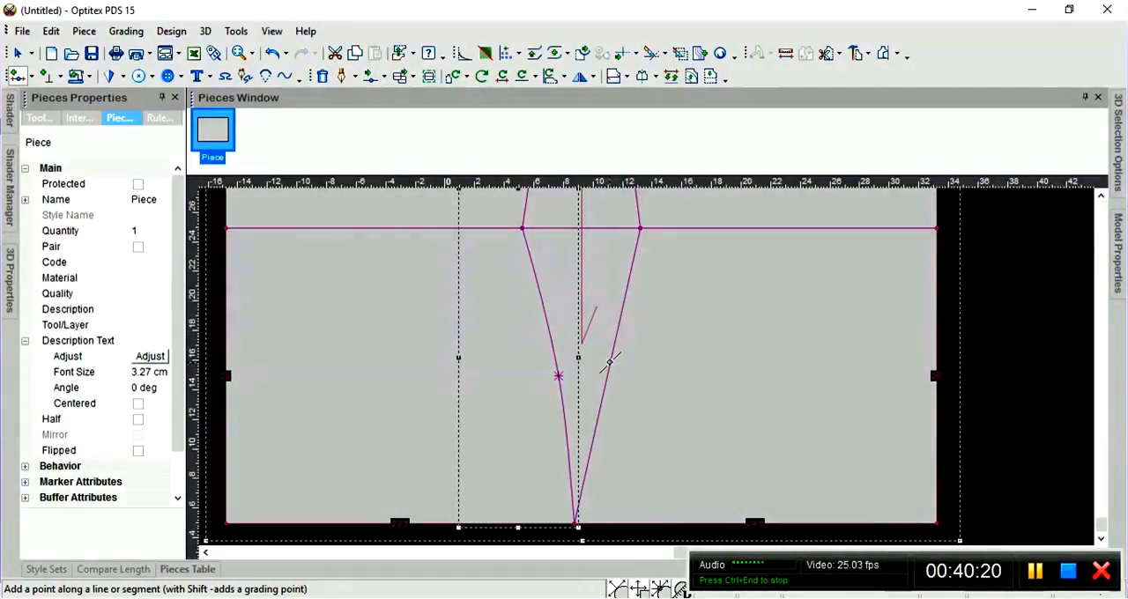
left_click(609, 361)
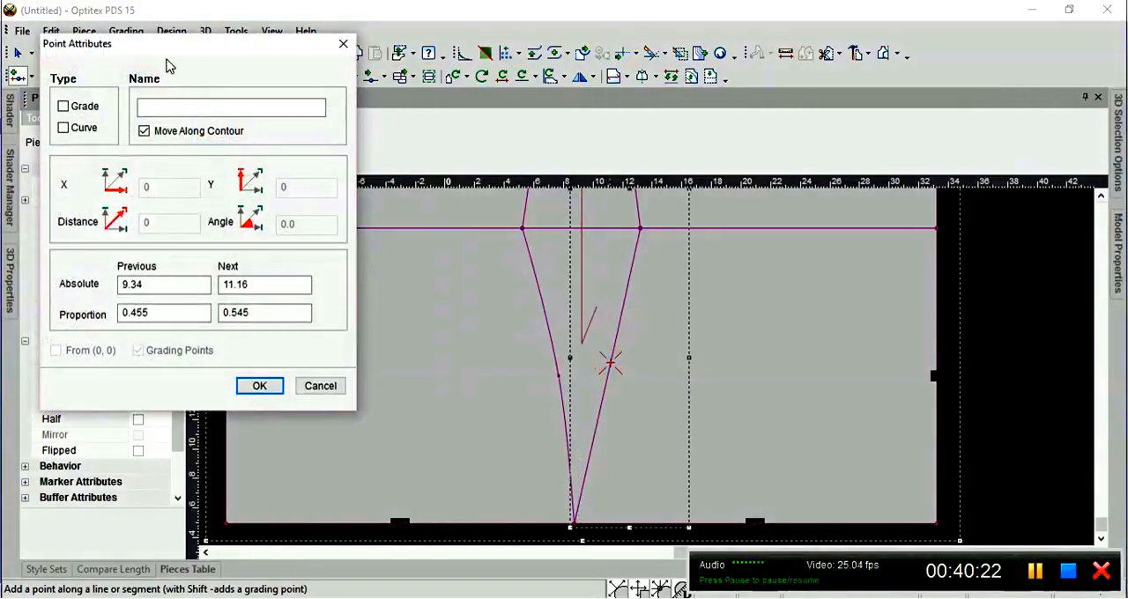
left_click_drag(151, 45, 190, 50)
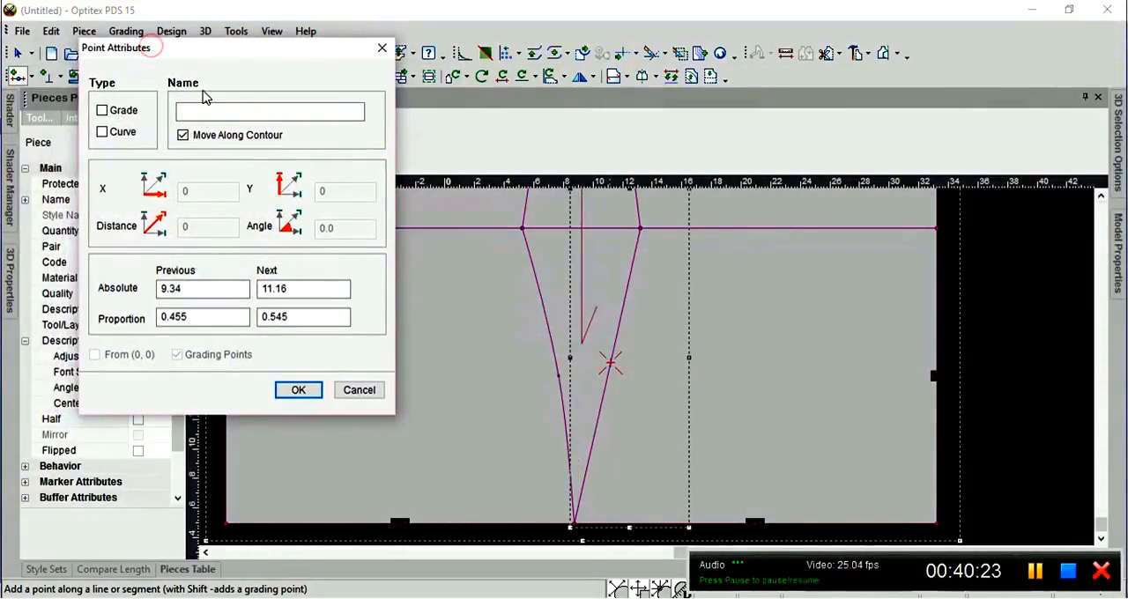
double_click(210, 319)
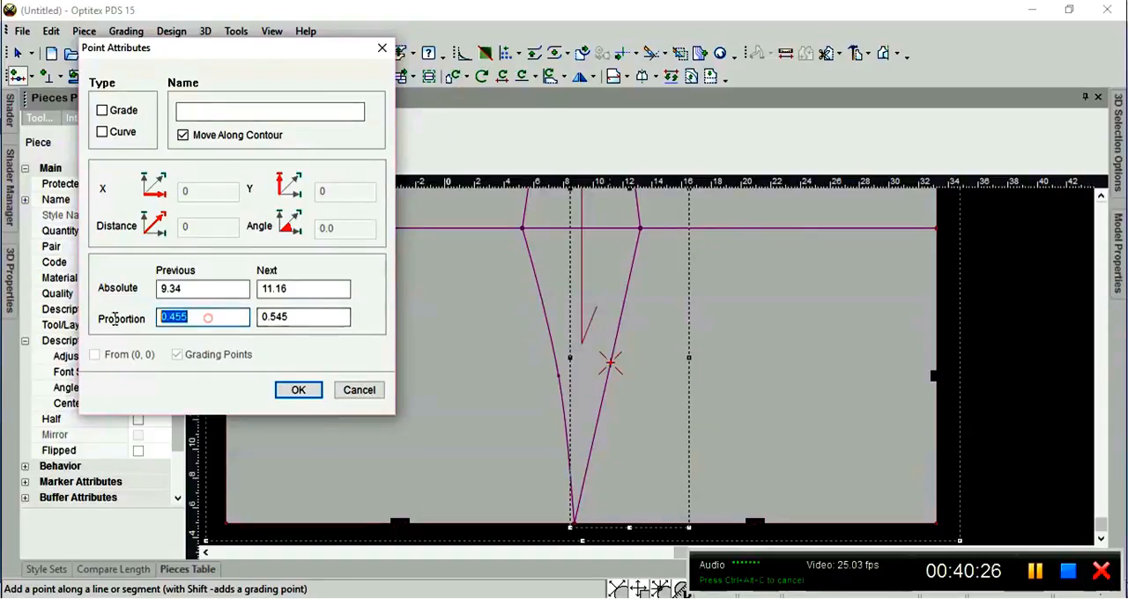
type("0.5")
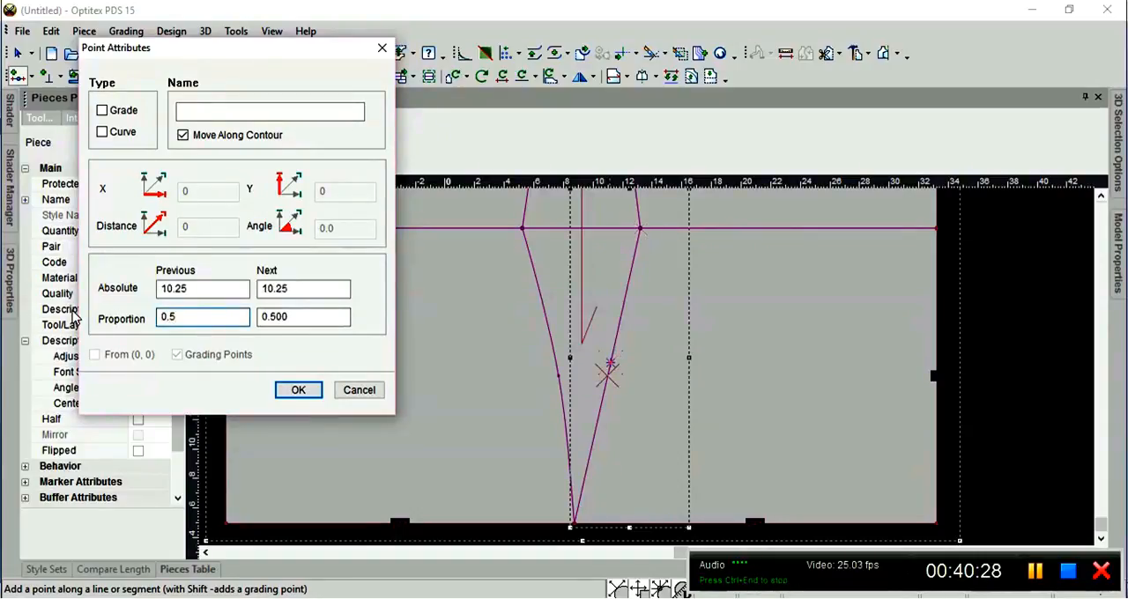
left_click(103, 132)
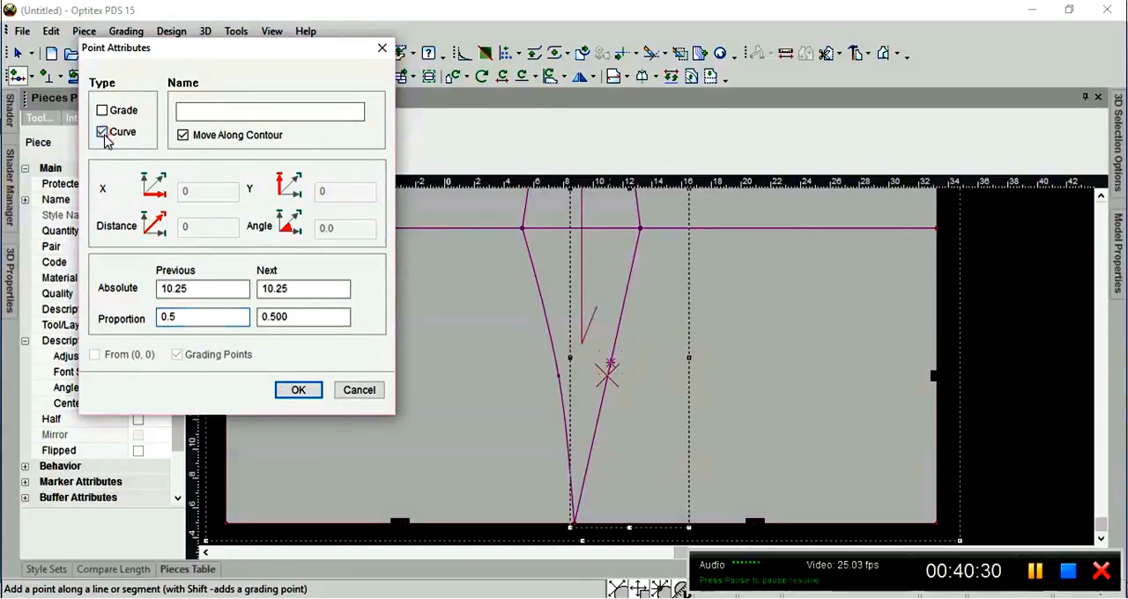
left_click(300, 390)
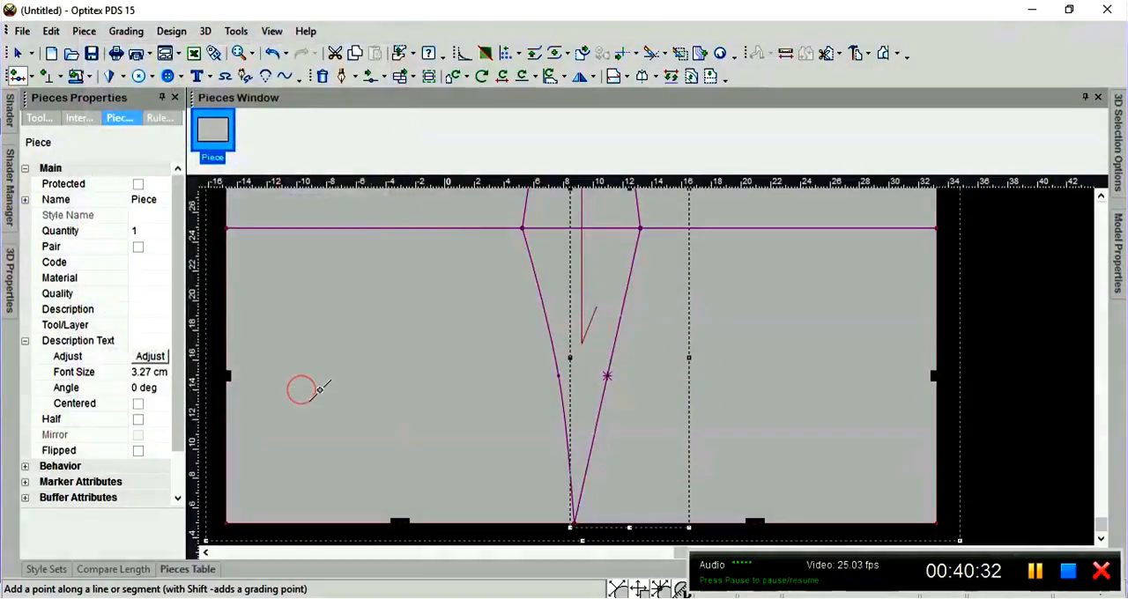
Move the new curve point on the right side seam -0.5 cm horizontally and 0 vertically from its last position, and leave the tool.
scroll(645, 367, "up", 2)
key("m")
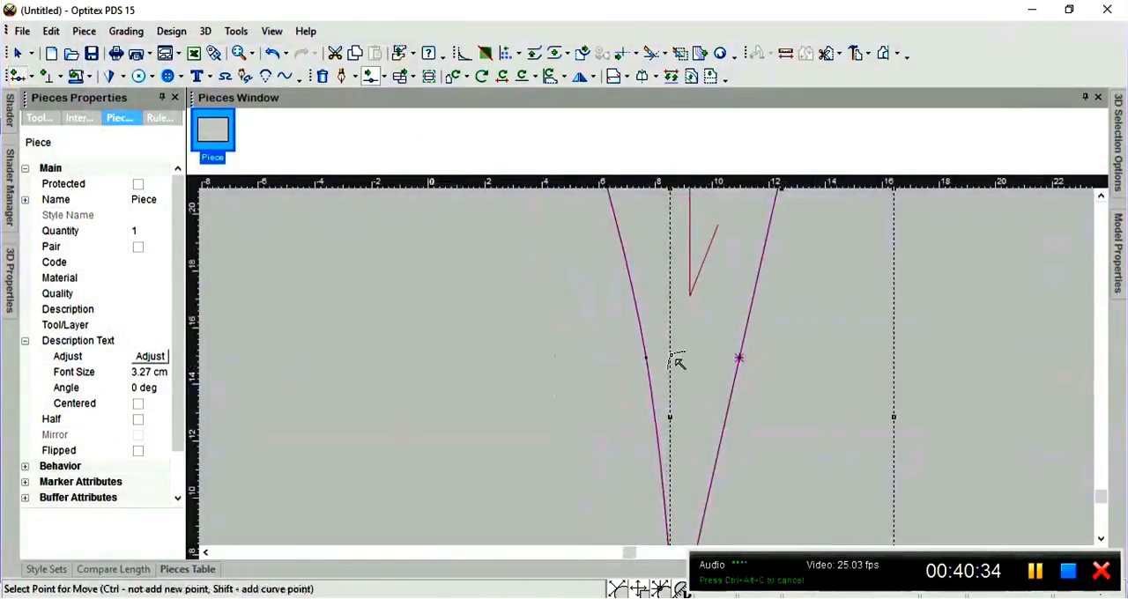
left_click(738, 358)
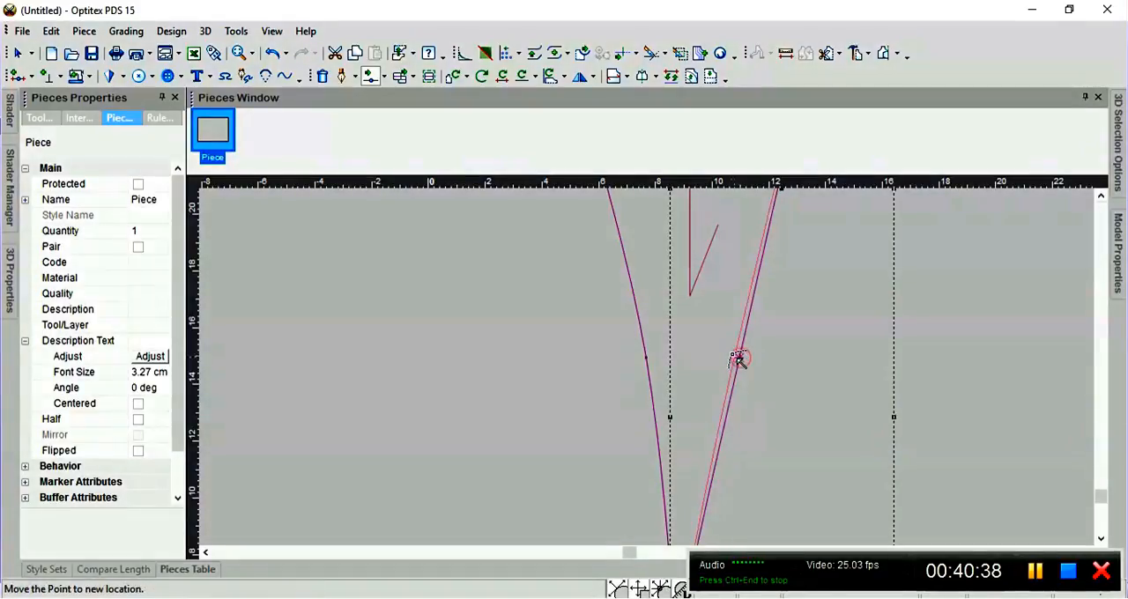
left_click(727, 354)
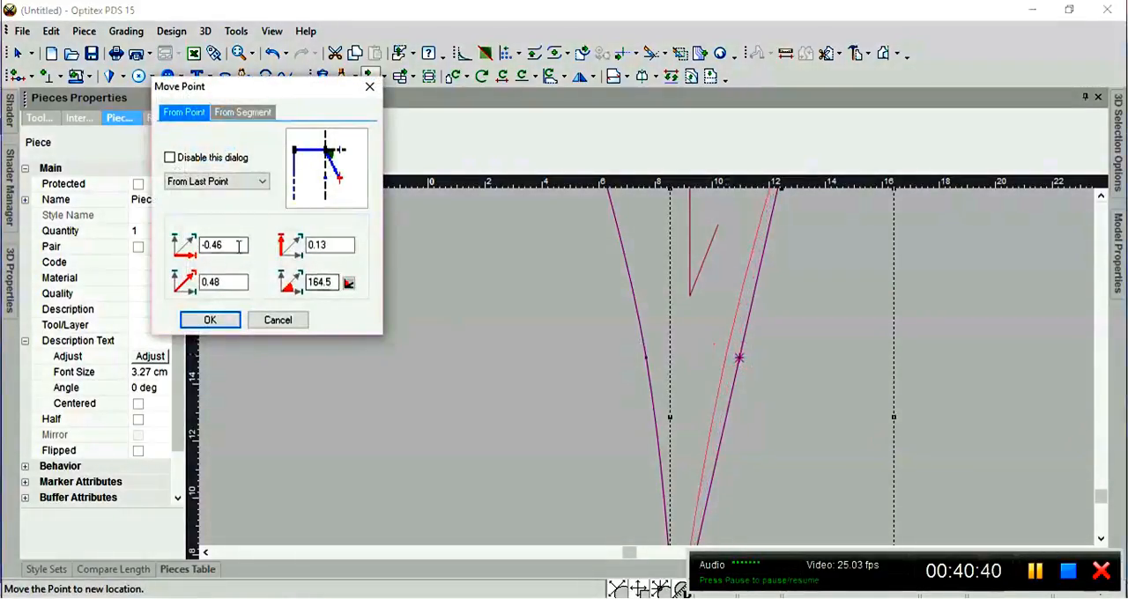
double_click(227, 244)
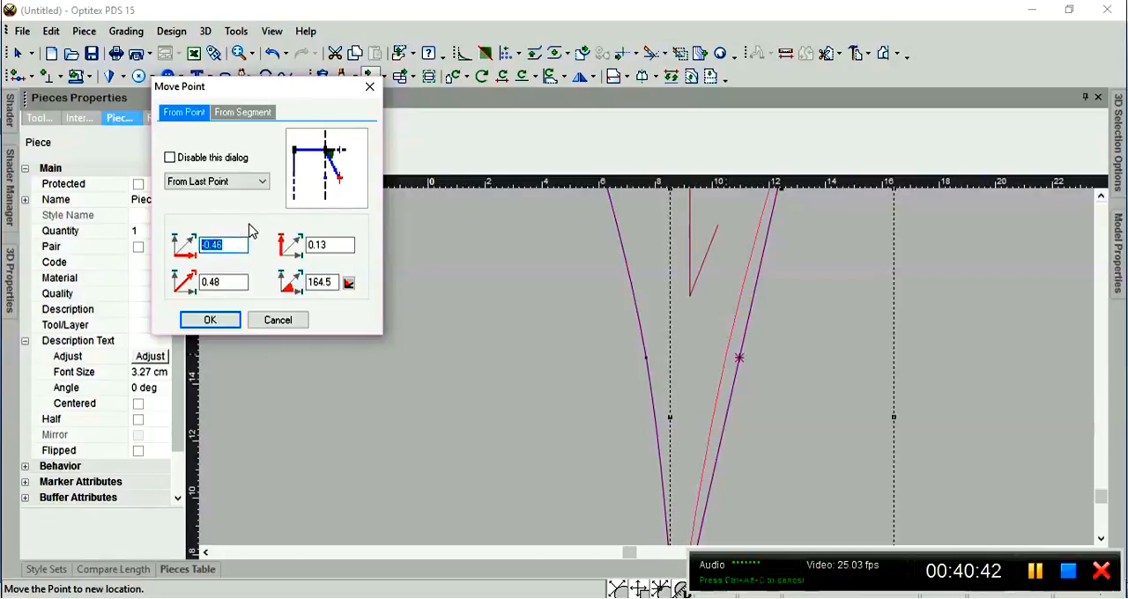
key("BackSpace")
type("-0.5")
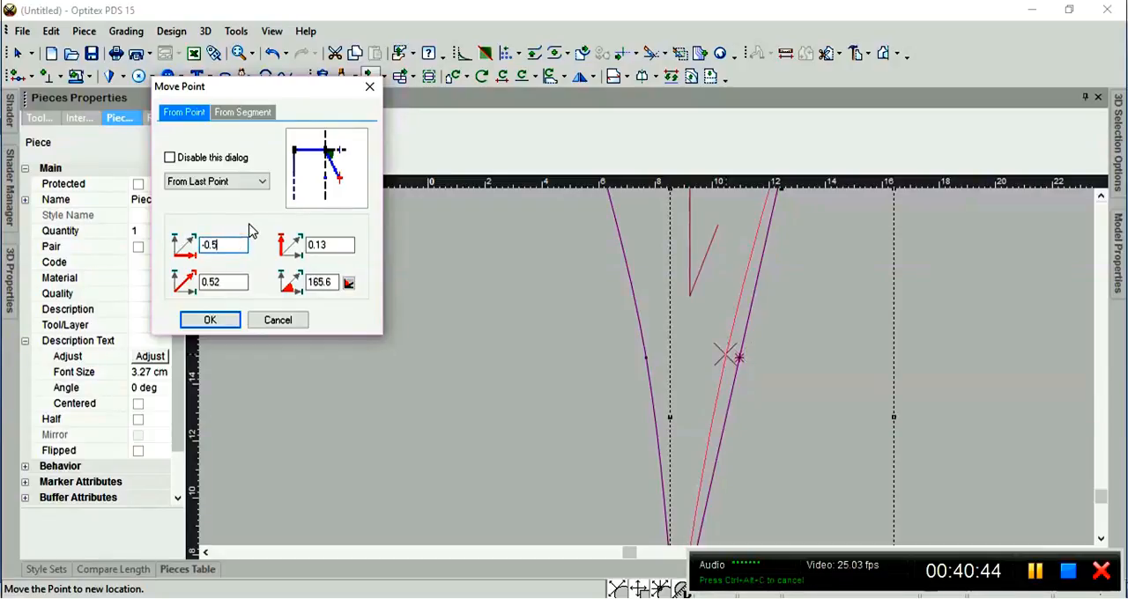
key("Tab")
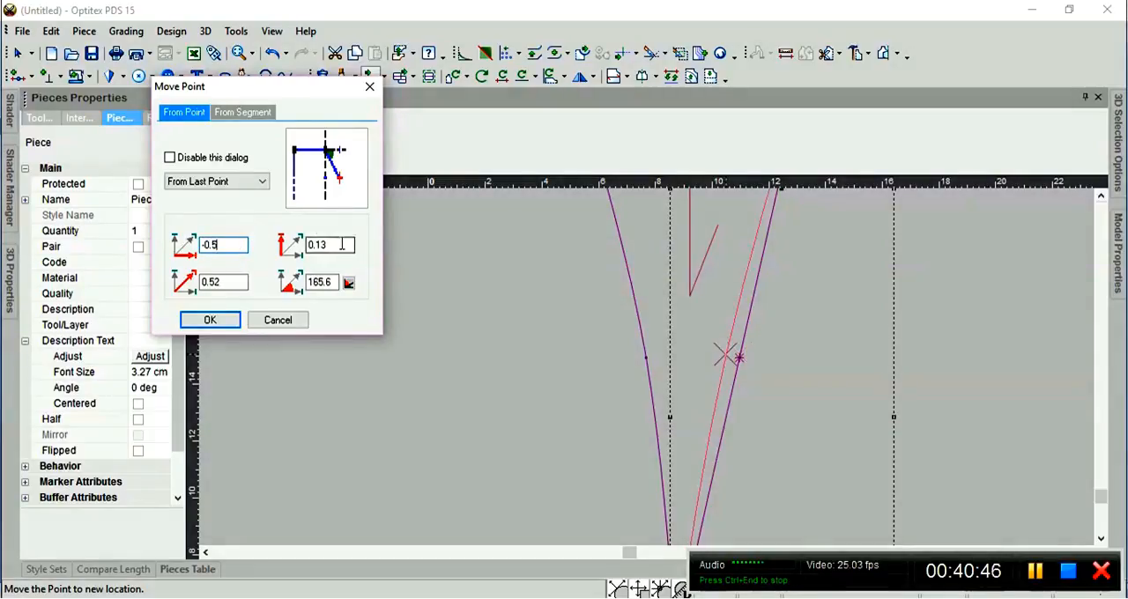
type("0")
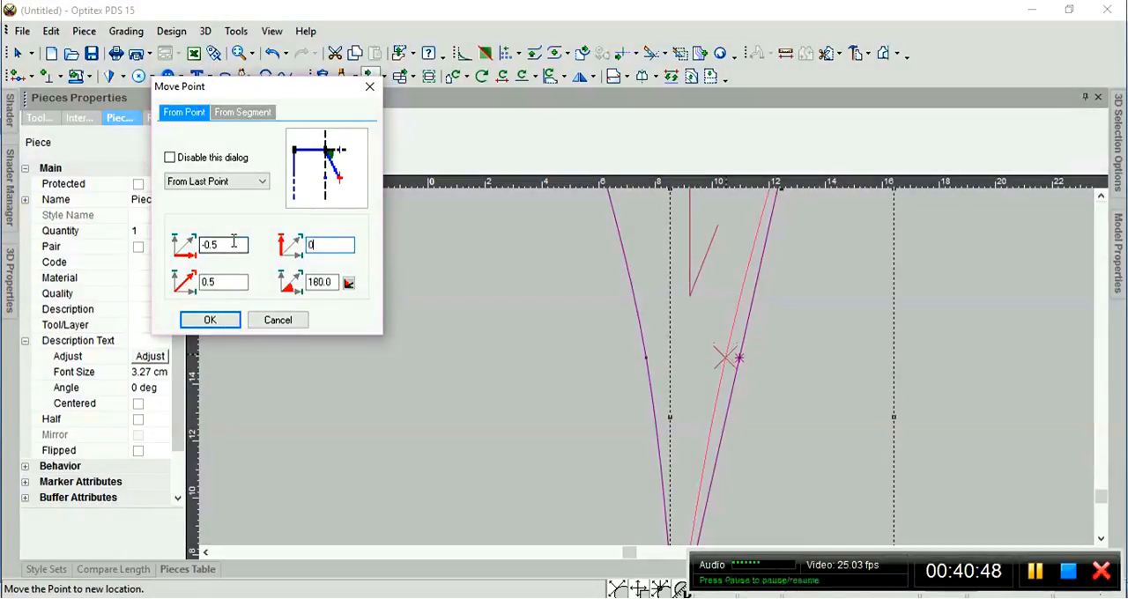
left_click(210, 320)
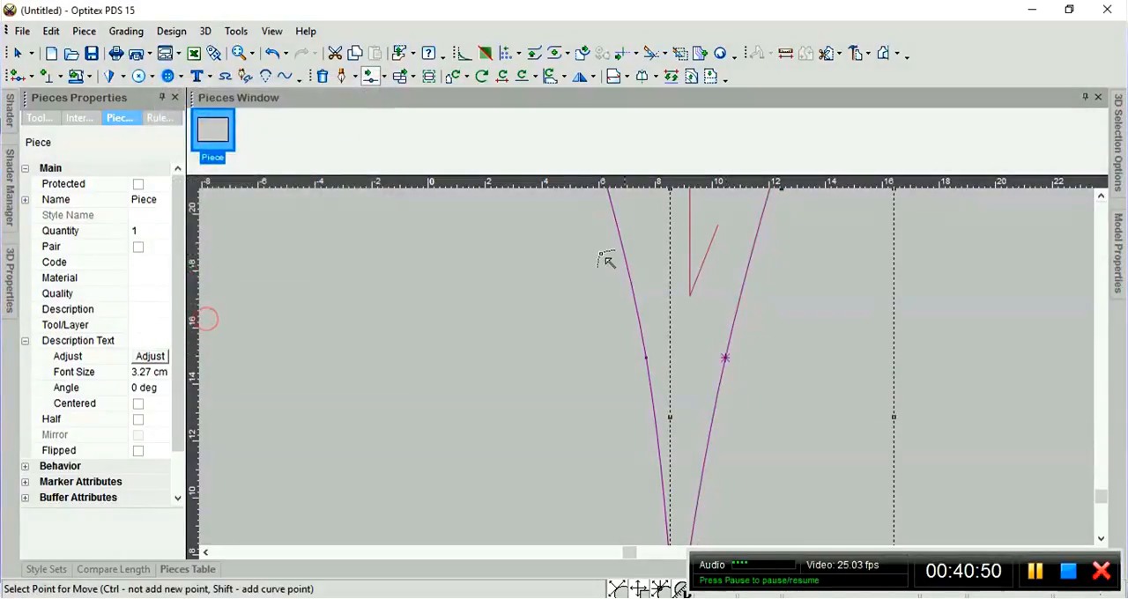
scroll(690, 404, "down", 2)
scroll(663, 372, "down", 1)
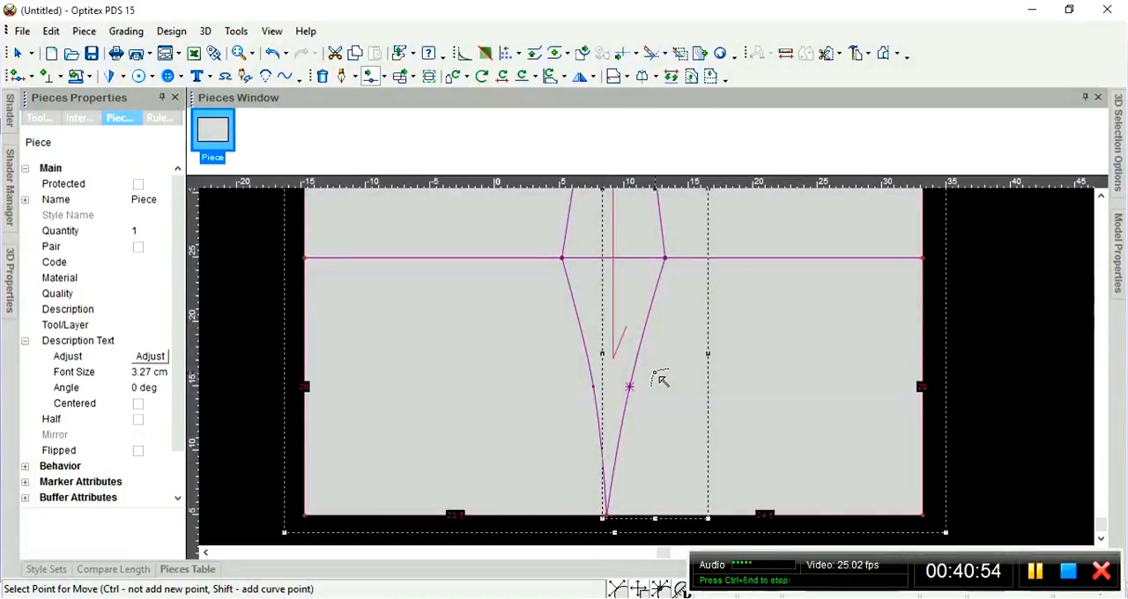
scroll(653, 375, "up", 1)
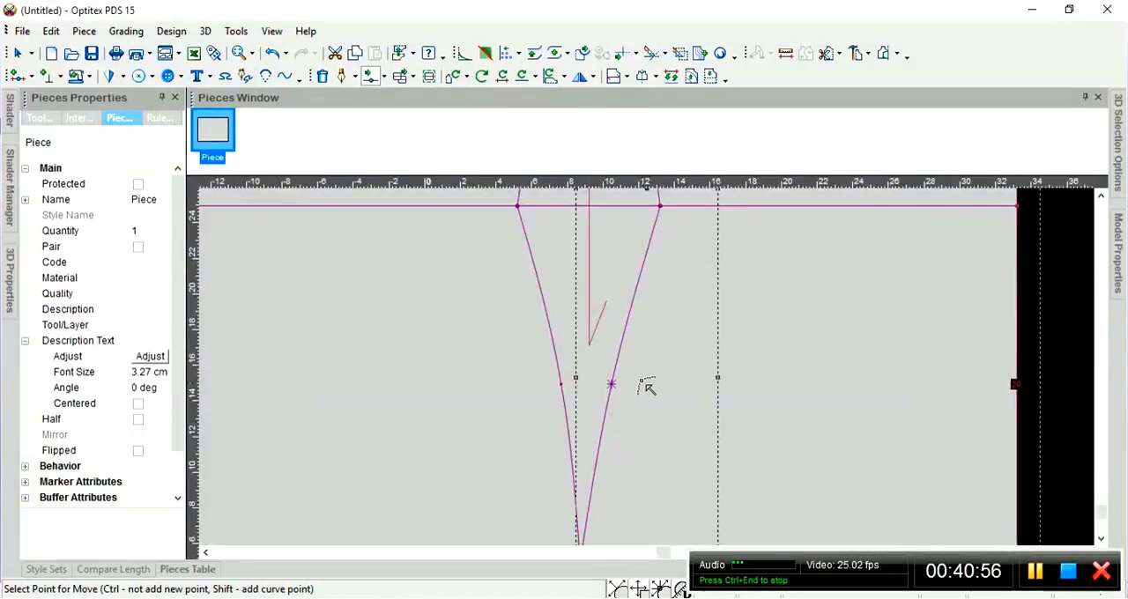
scroll(650, 379, "down", 2)
scroll(659, 371, "down", 2)
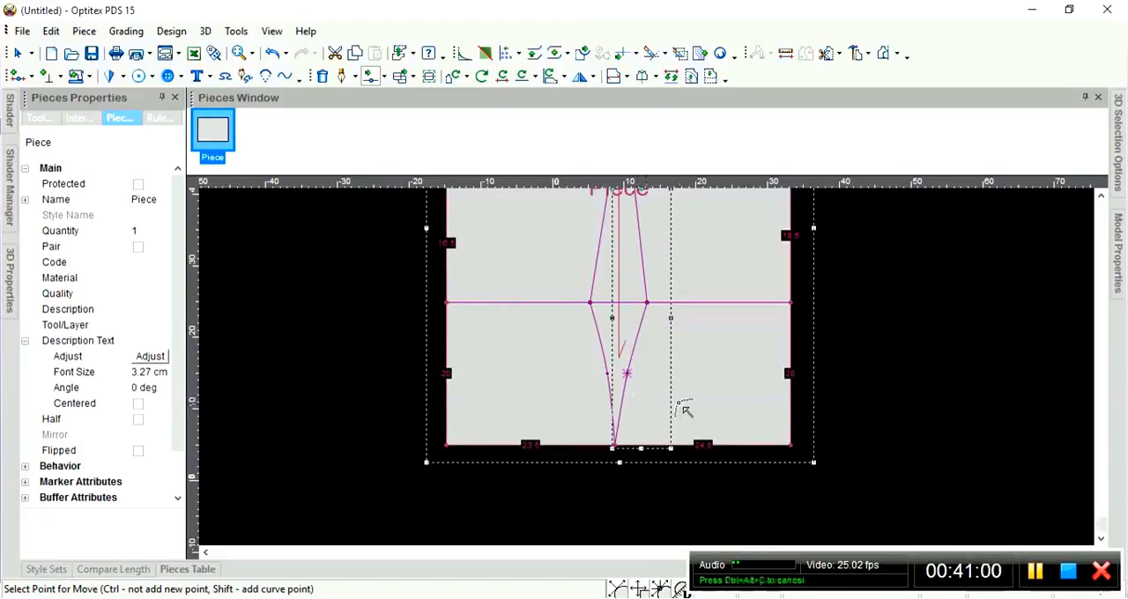
scroll(655, 373, "down", 2)
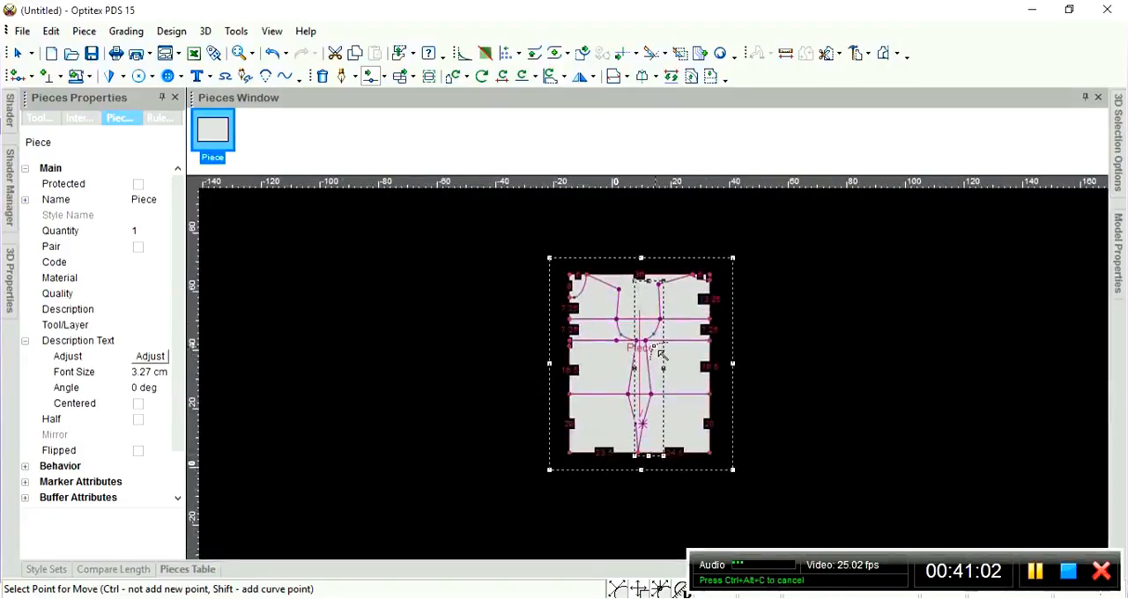
right_click(813, 323)
left_click(855, 339)
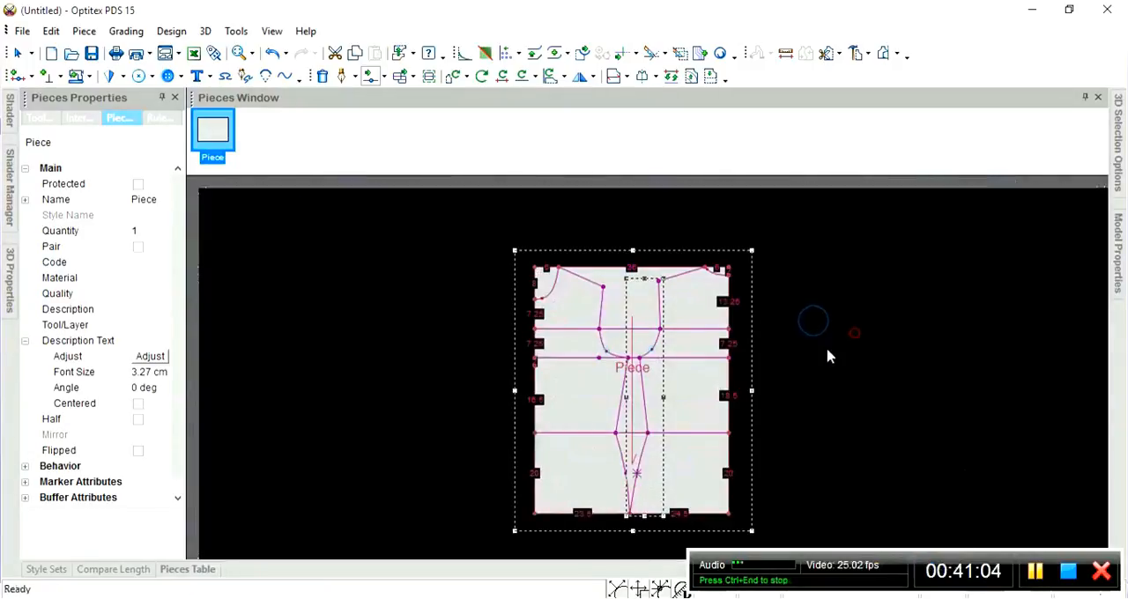
Add a grade point on the third horizontal line, 9.5 cm from its left end.
scroll(655, 375, "up", 1)
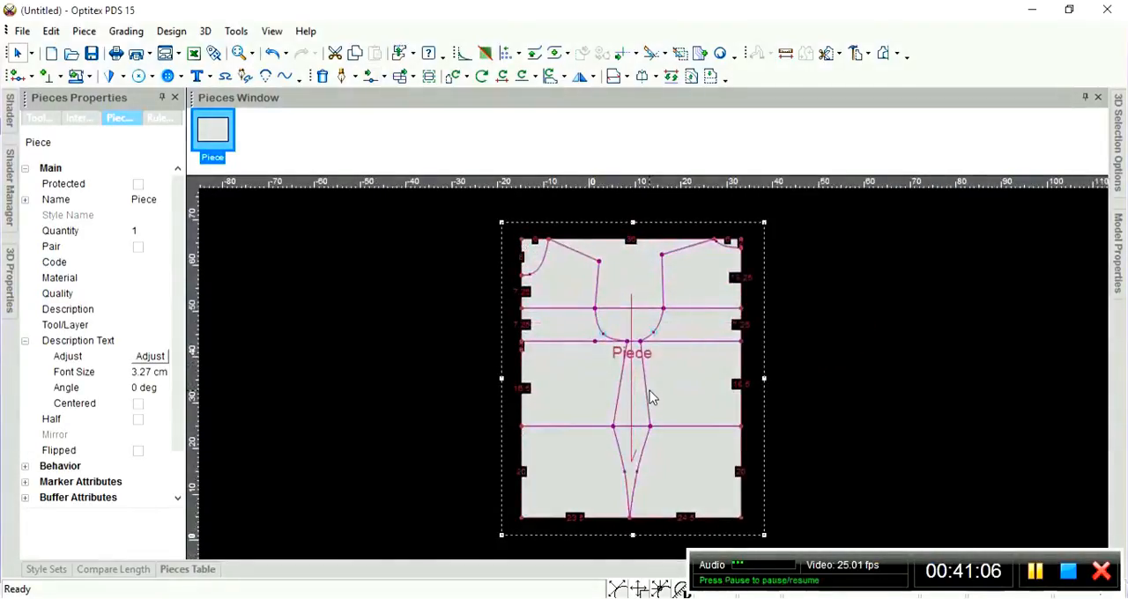
scroll(652, 387, "up", 1)
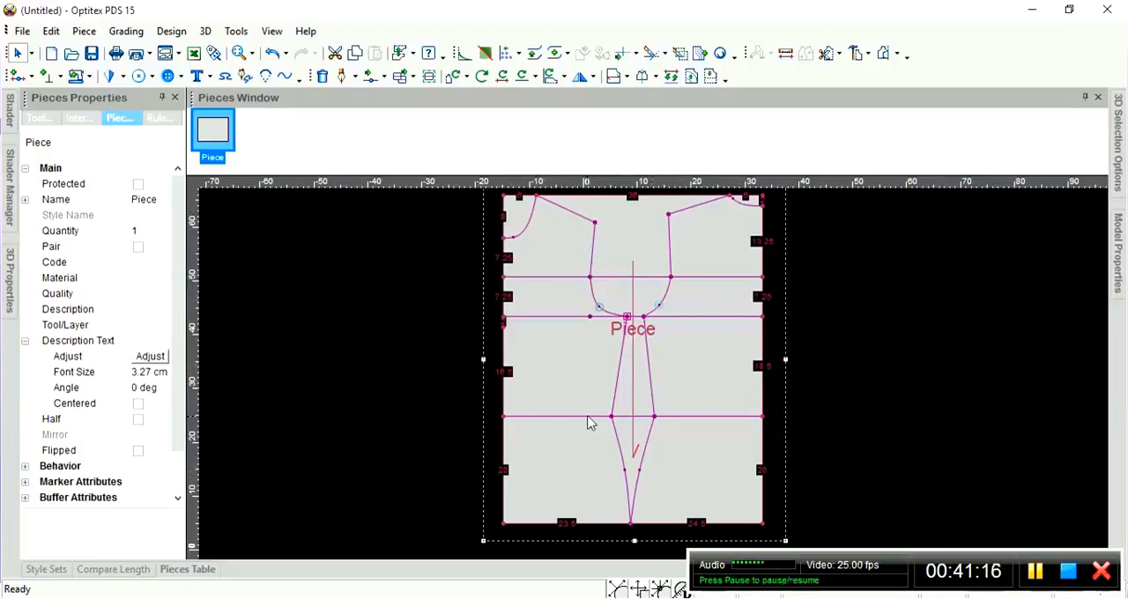
scroll(601, 443, "up", 2)
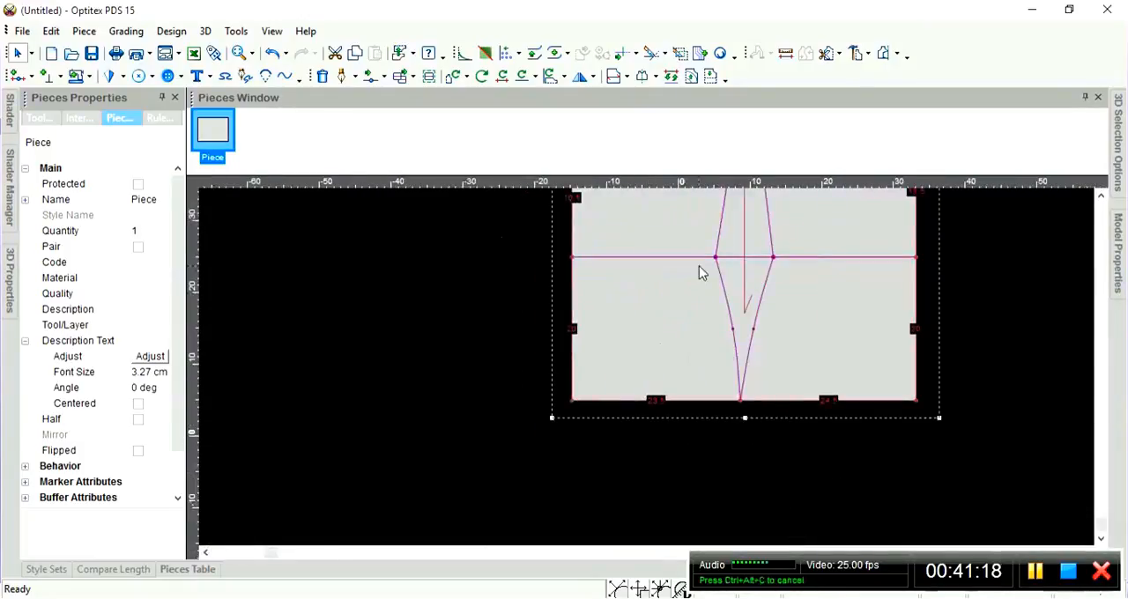
scroll(700, 357, "down", 3)
scroll(700, 357, "up", 4)
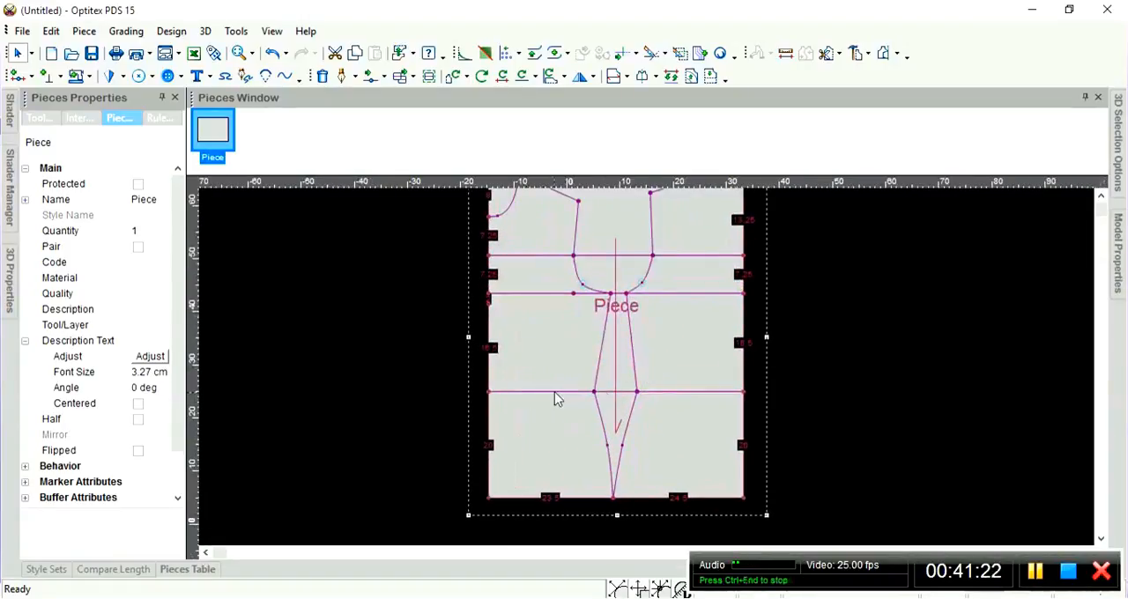
scroll(555, 391, "up", 3)
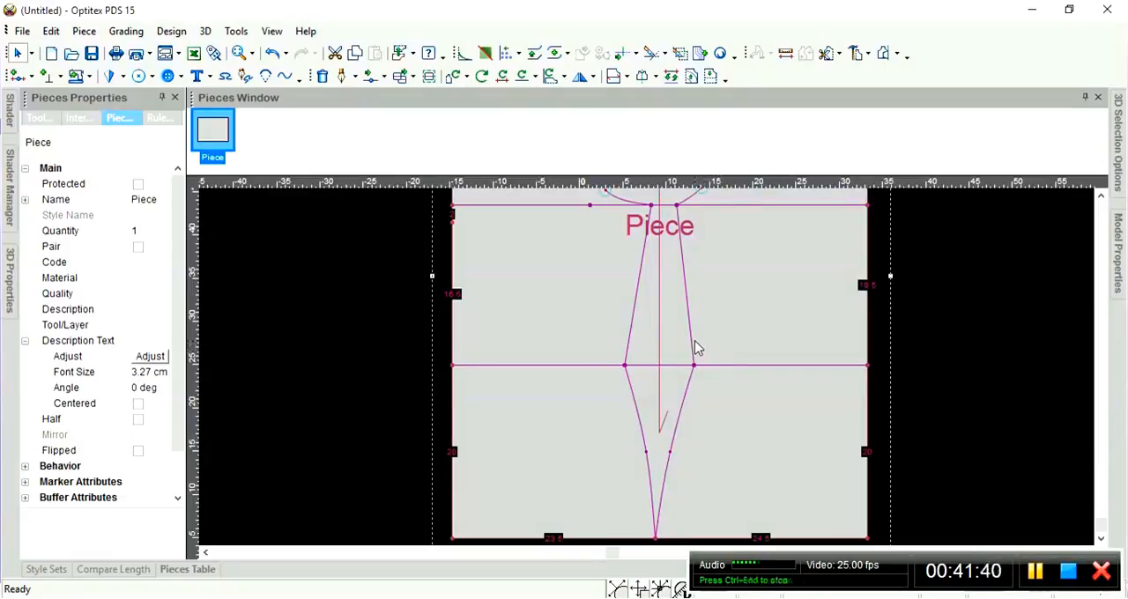
scroll(697, 350, "up", 1)
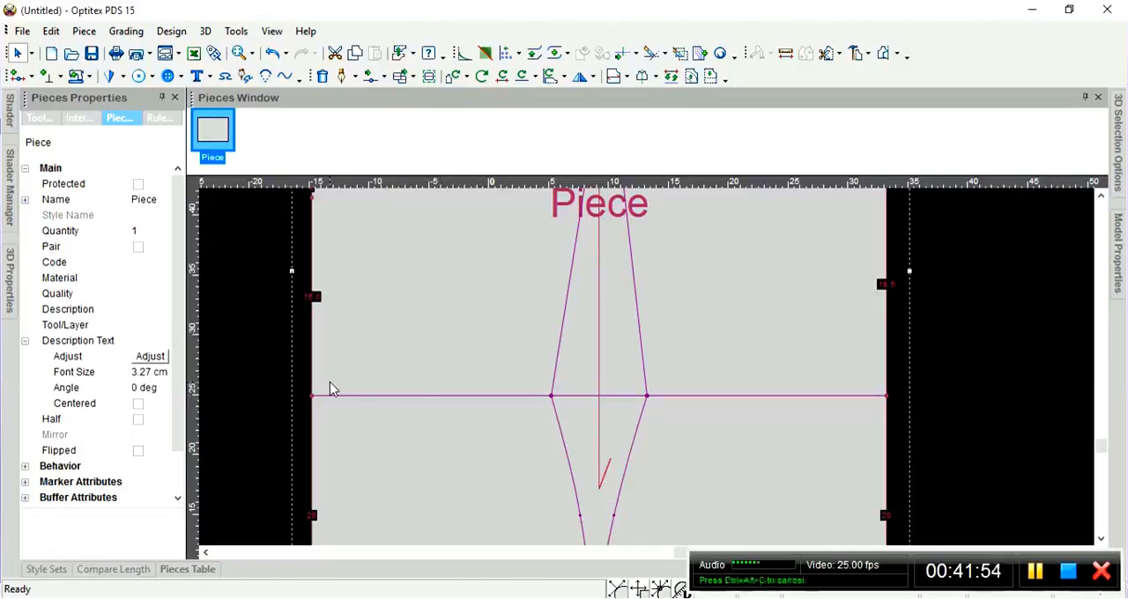
key("o")
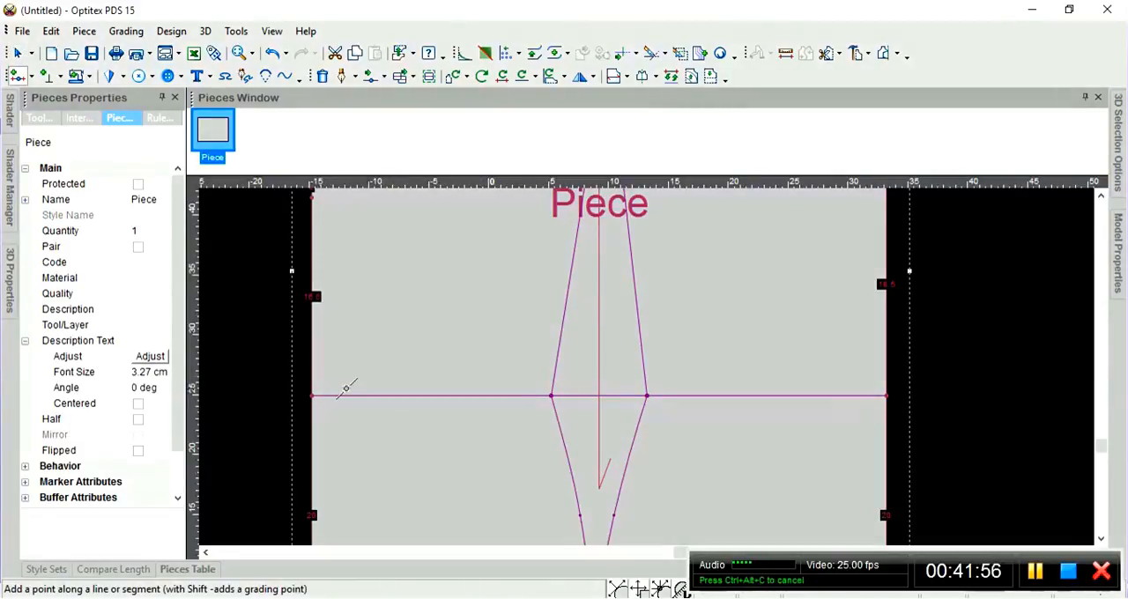
left_click(326, 394)
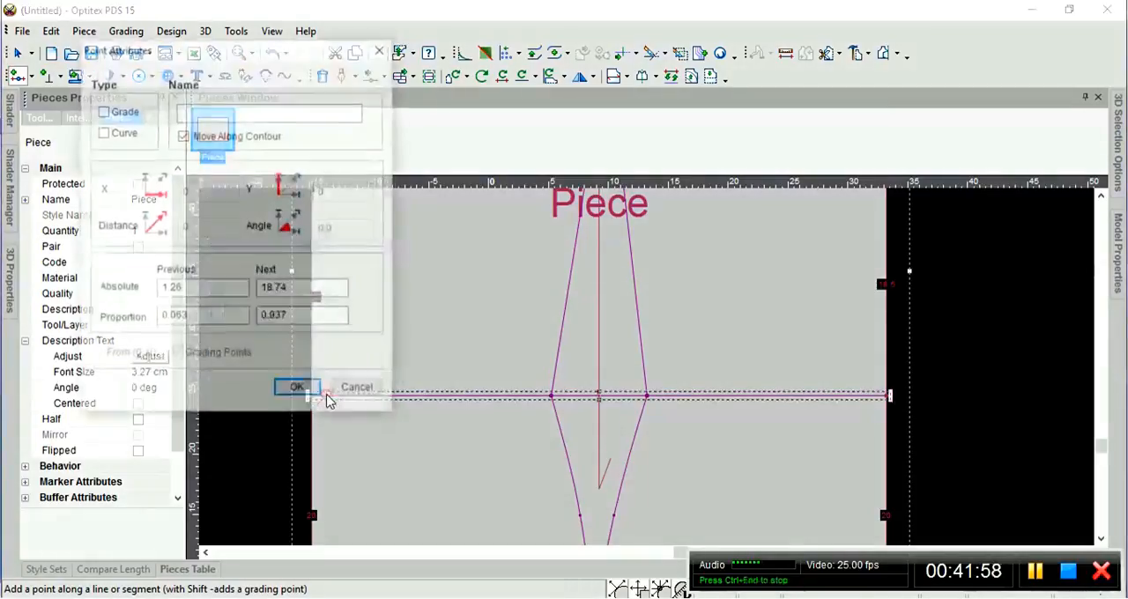
left_click_drag(195, 57, 138, 20)
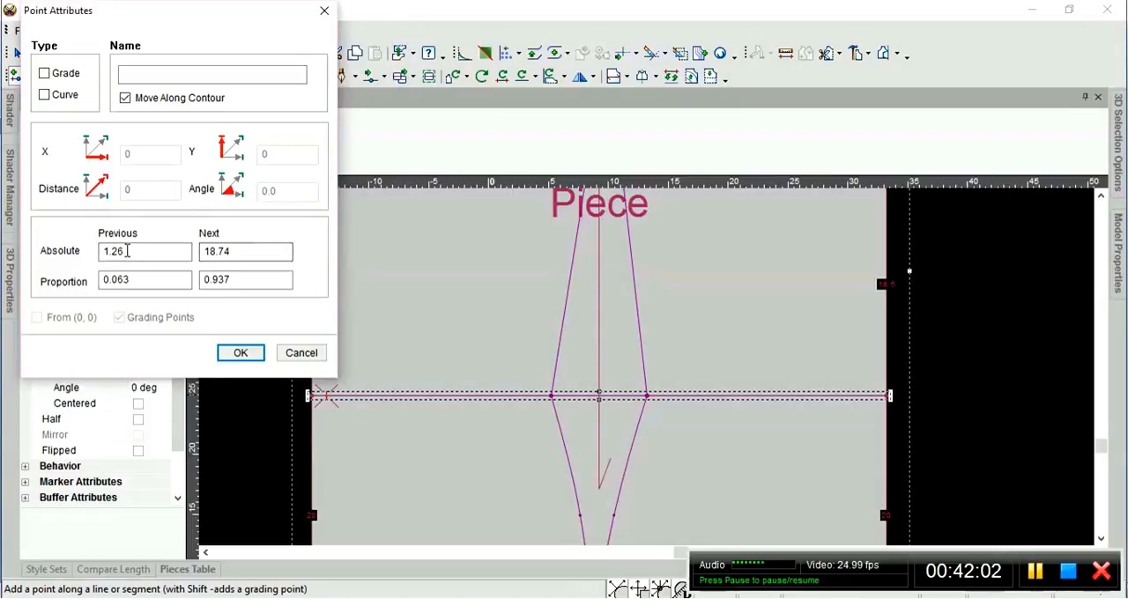
left_click_drag(140, 251, 81, 253)
type("9")
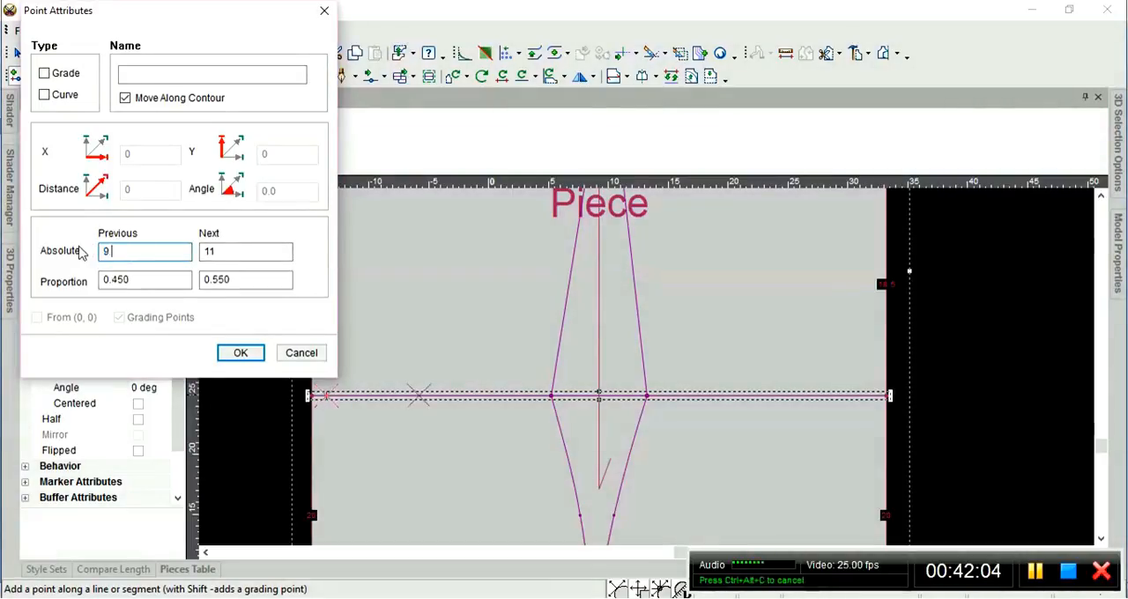
type(".5")
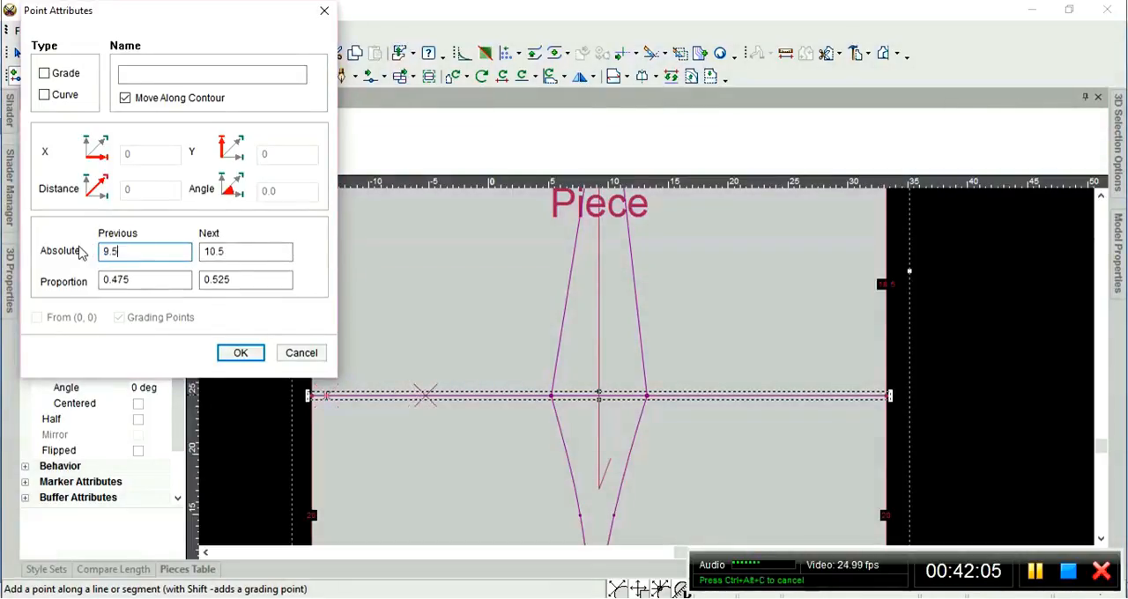
left_click(56, 77)
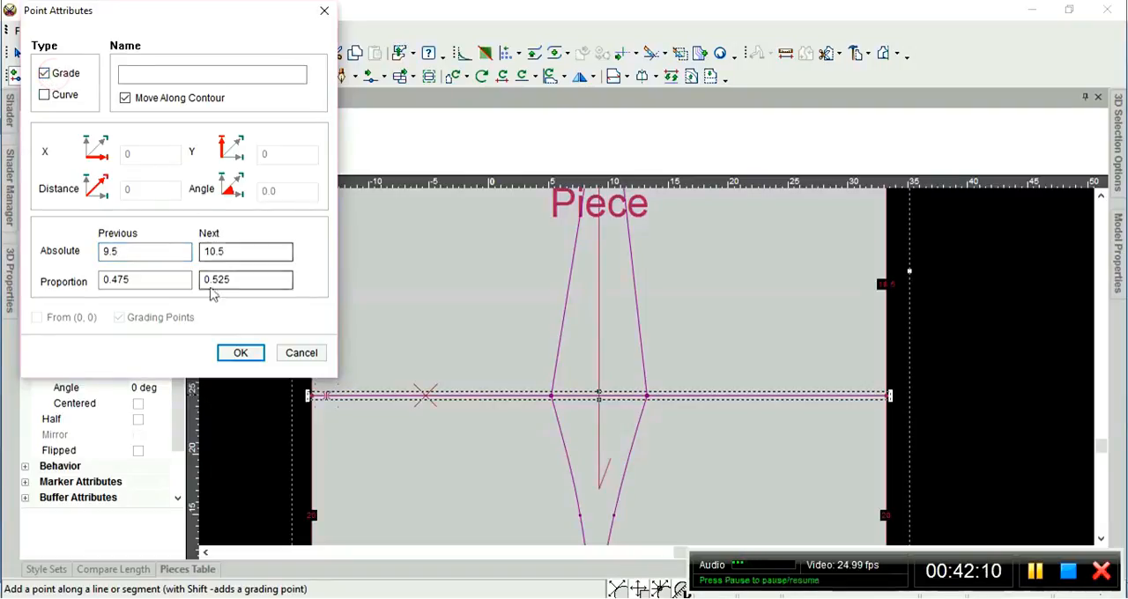
left_click(242, 353)
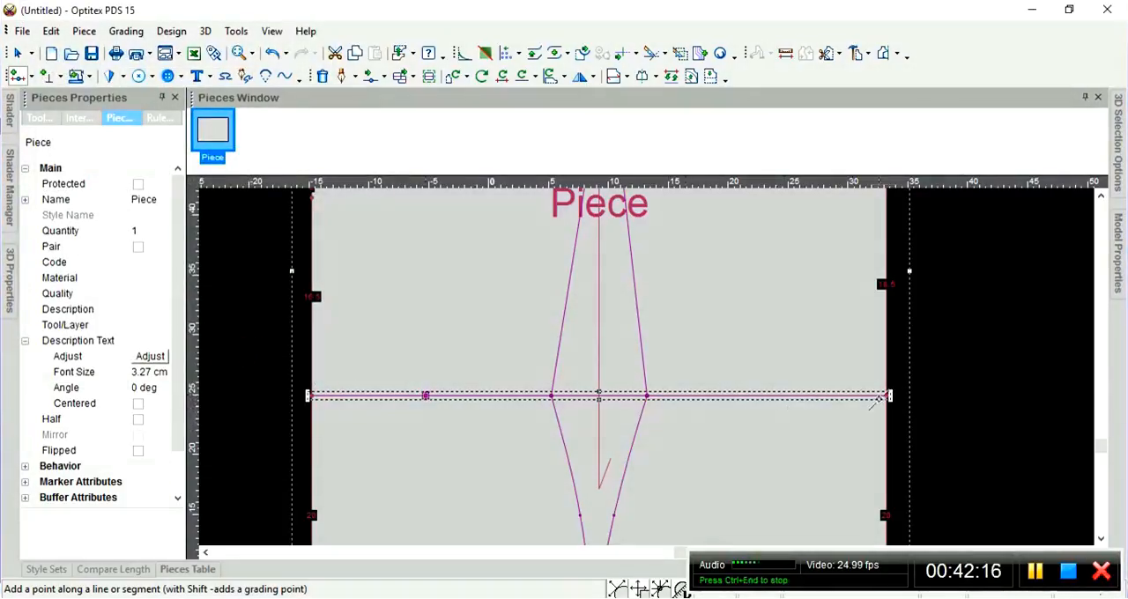
Add a grade point on the third horizontal line, 9.5 cm from its right end, leave the tool and deselect the line.
scroll(886, 396, "up", 2)
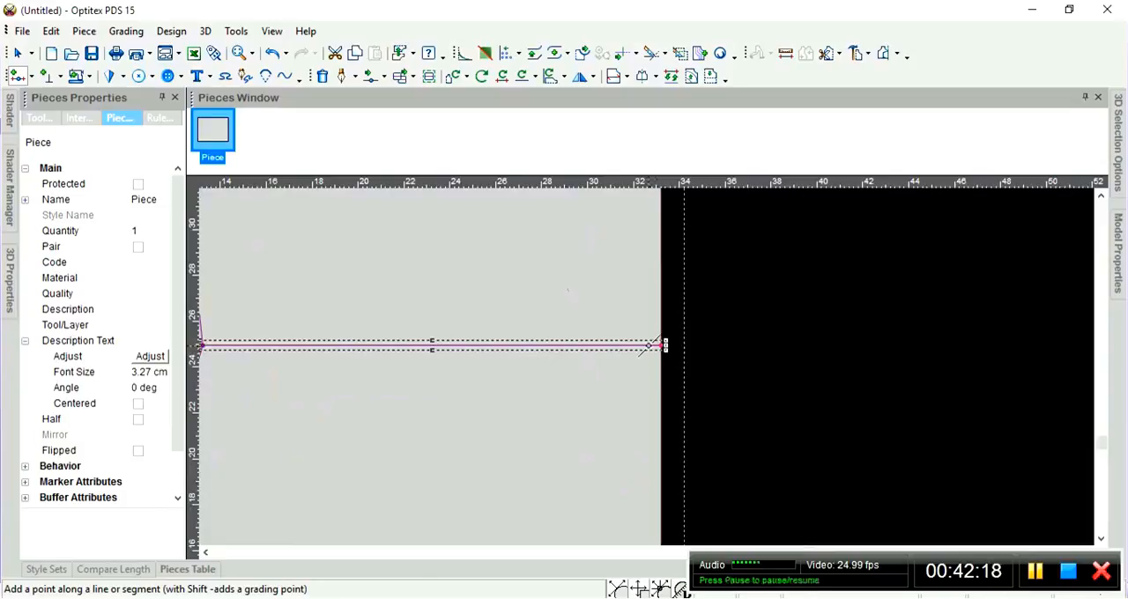
left_click(649, 345)
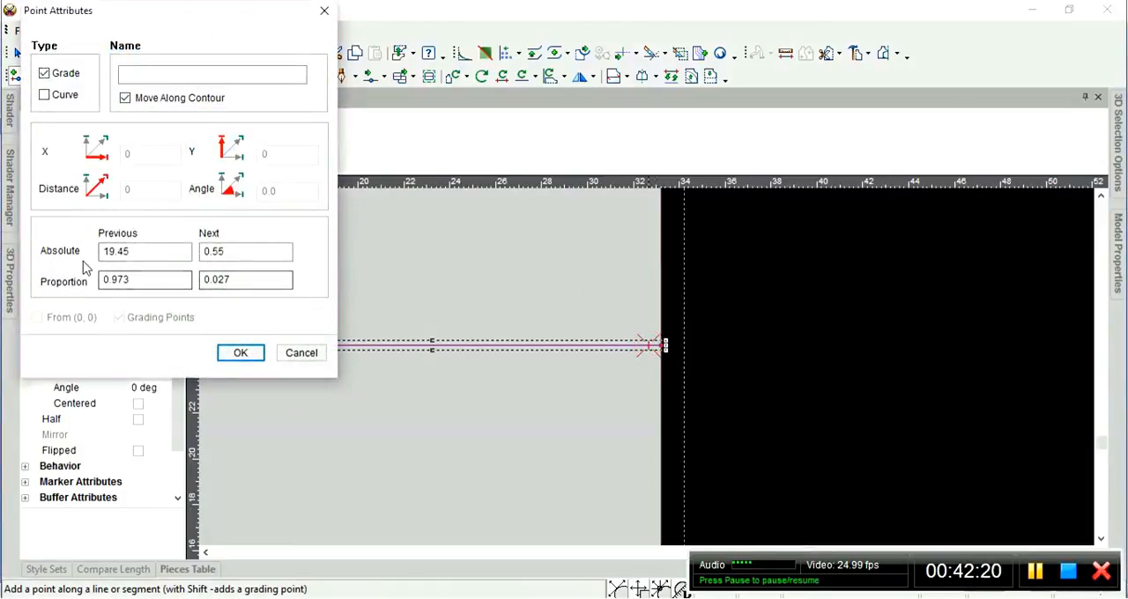
key("Tab")
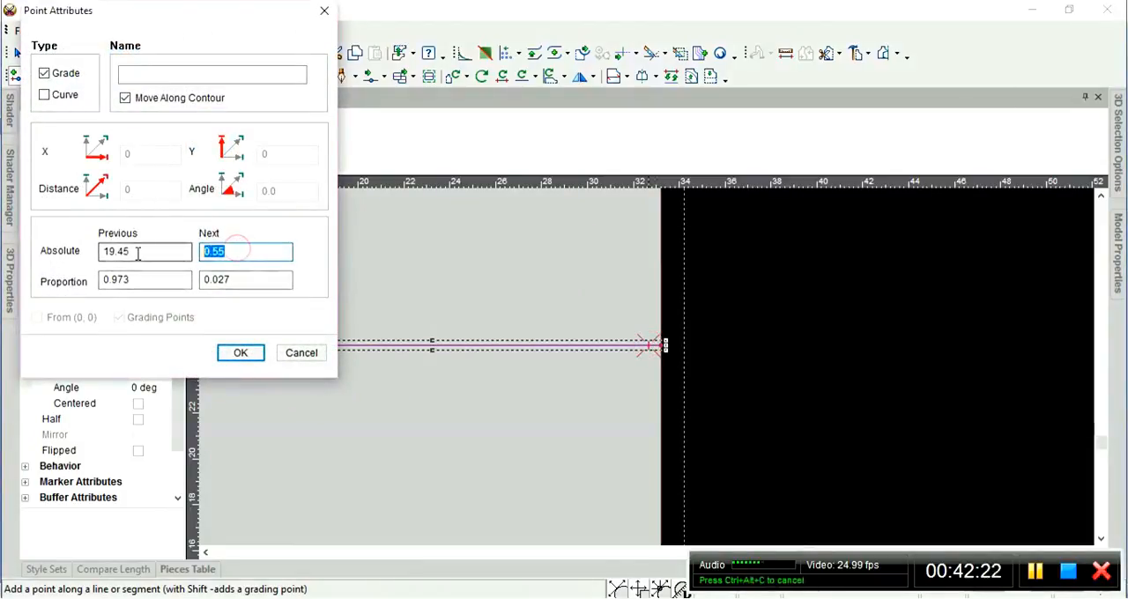
type("9.5")
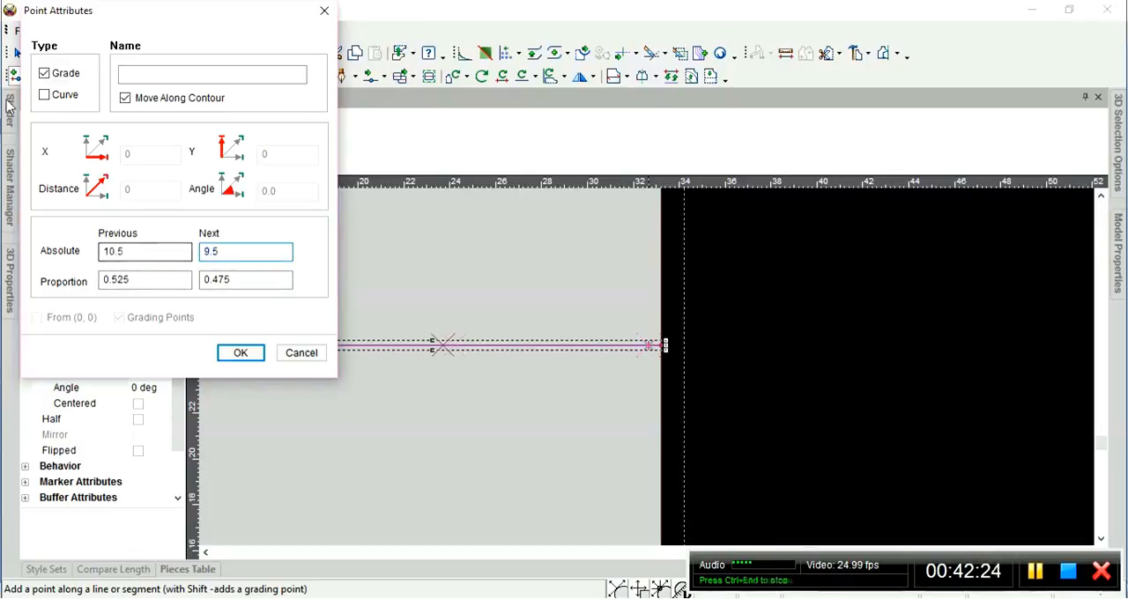
left_click(241, 353)
scroll(646, 367, "down", 3)
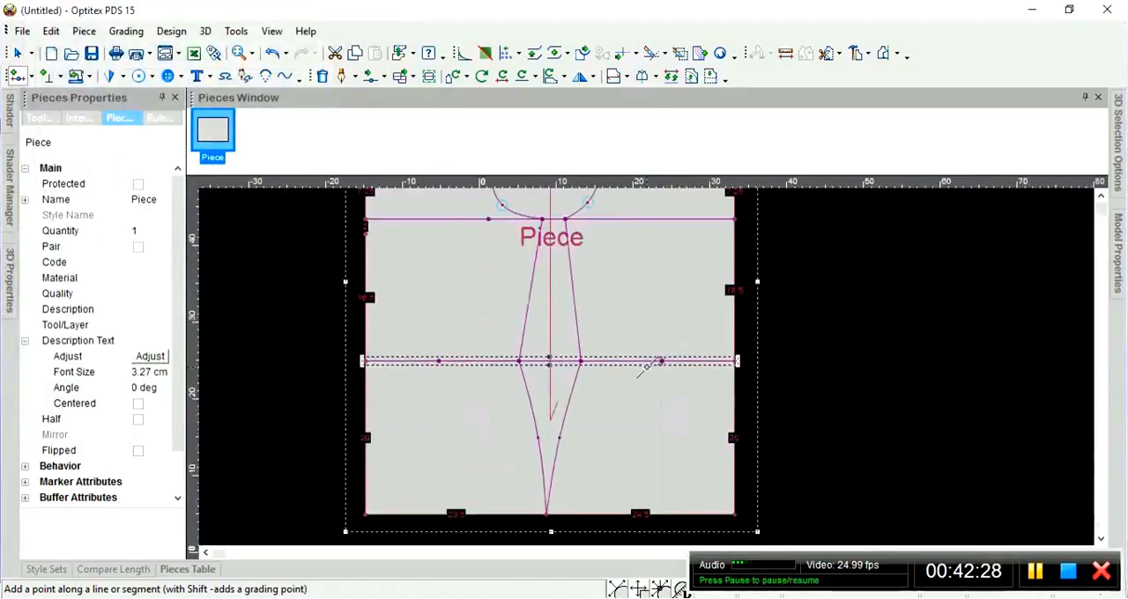
right_click(803, 303)
left_click(837, 315)
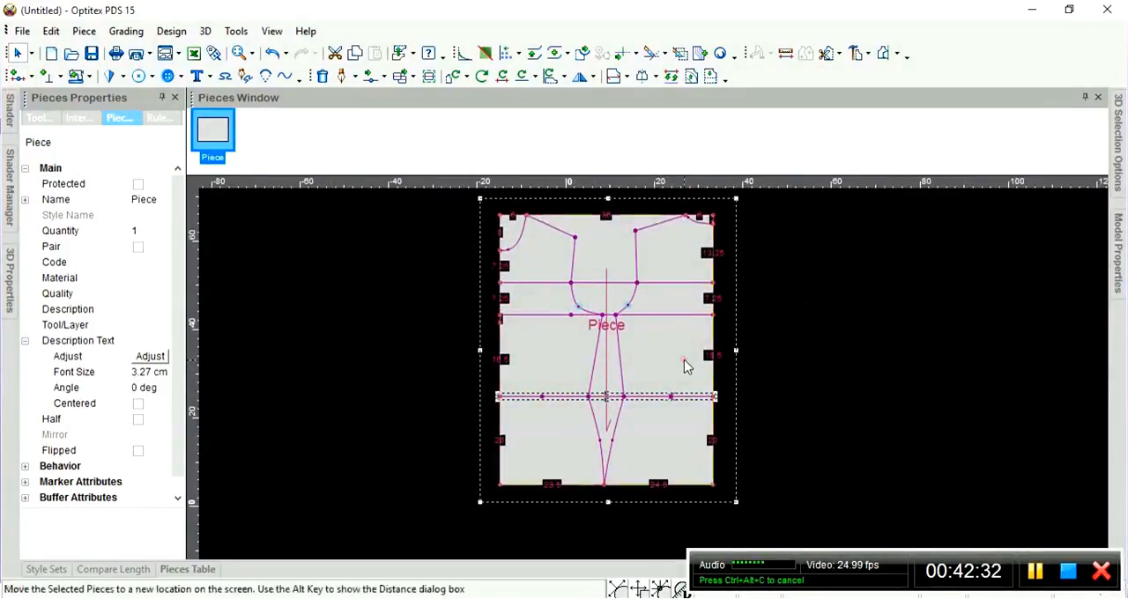
left_click(680, 358)
Place a vertical guideline through the left grade point on the third horizontal line.
scroll(665, 355, "up", 2)
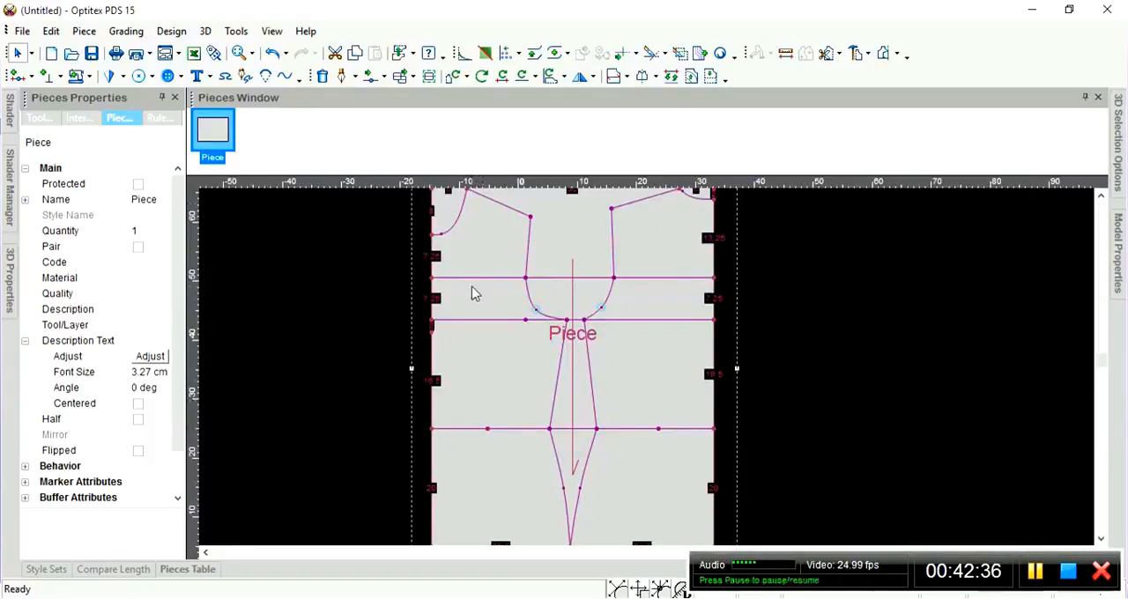
scroll(511, 242, "down", 1)
scroll(672, 423, "up", 1)
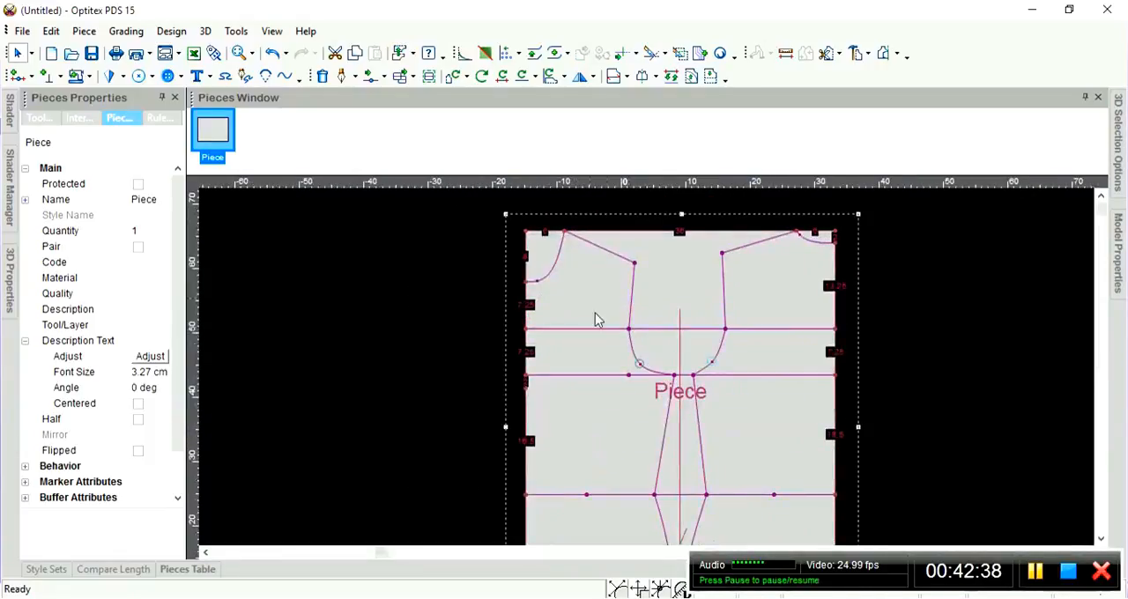
left_click(565, 232)
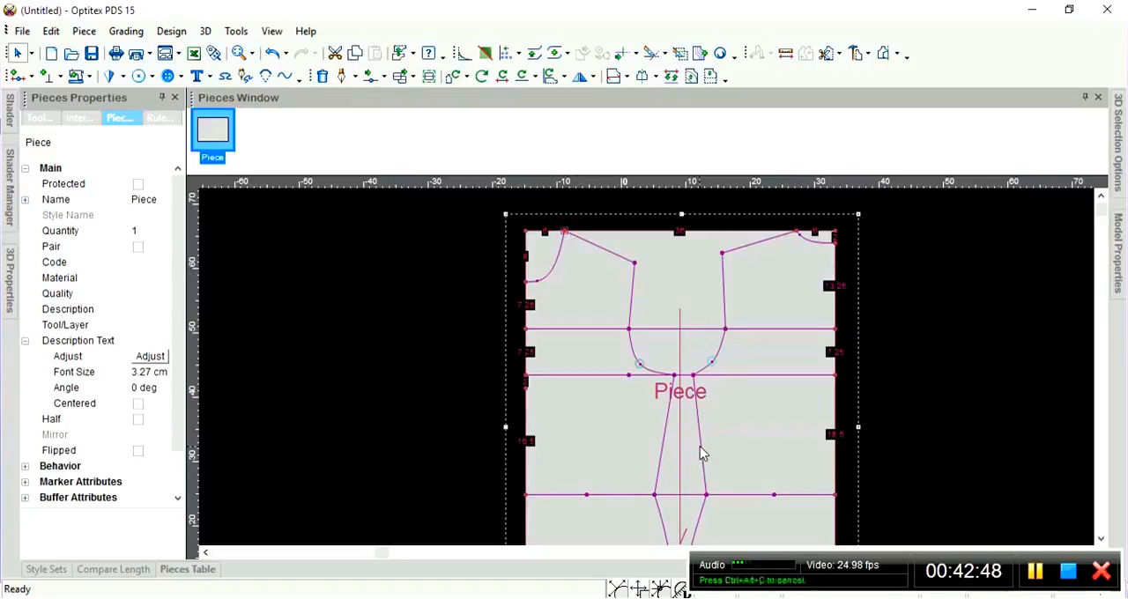
scroll(695, 447, "up", 1)
scroll(464, 378, "down", 1)
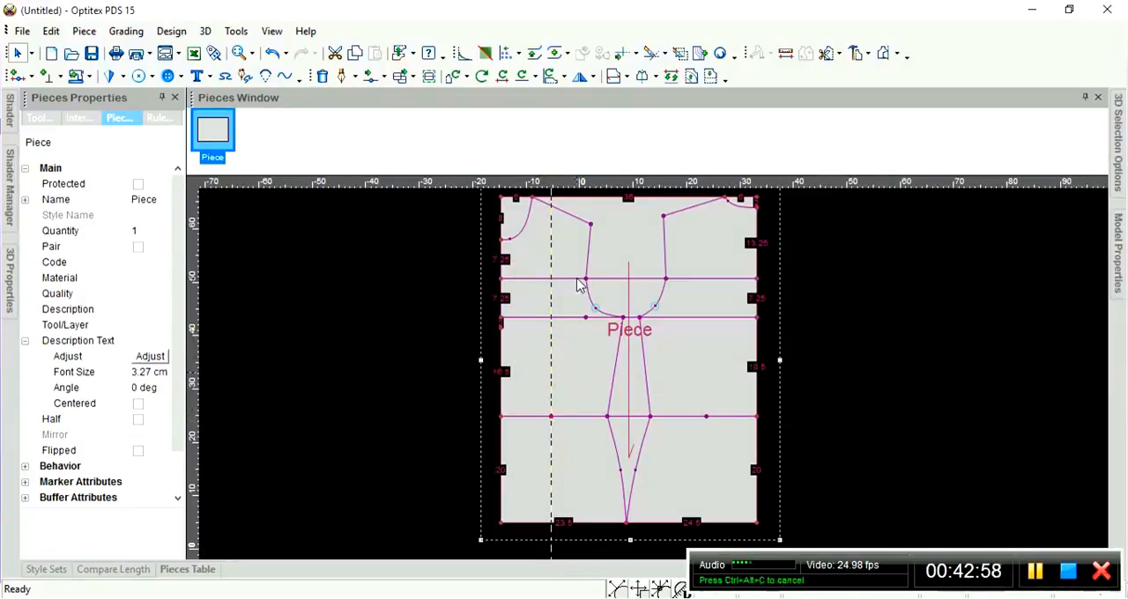
scroll(563, 333, "up", 2)
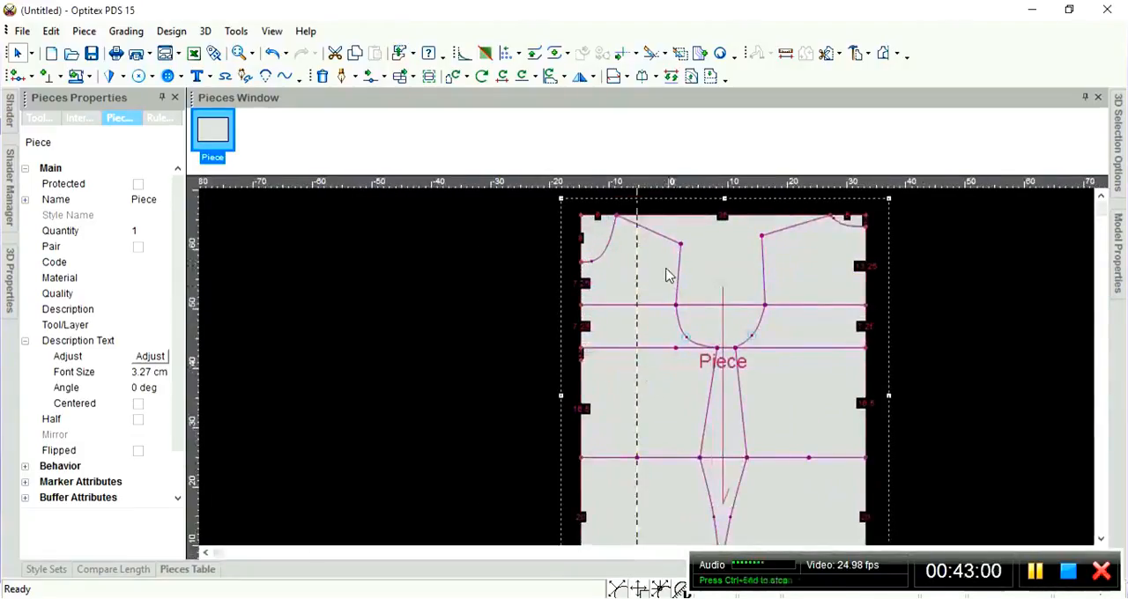
scroll(666, 269, "up", 1)
scroll(628, 472, "down", 1)
scroll(662, 394, "up", 1)
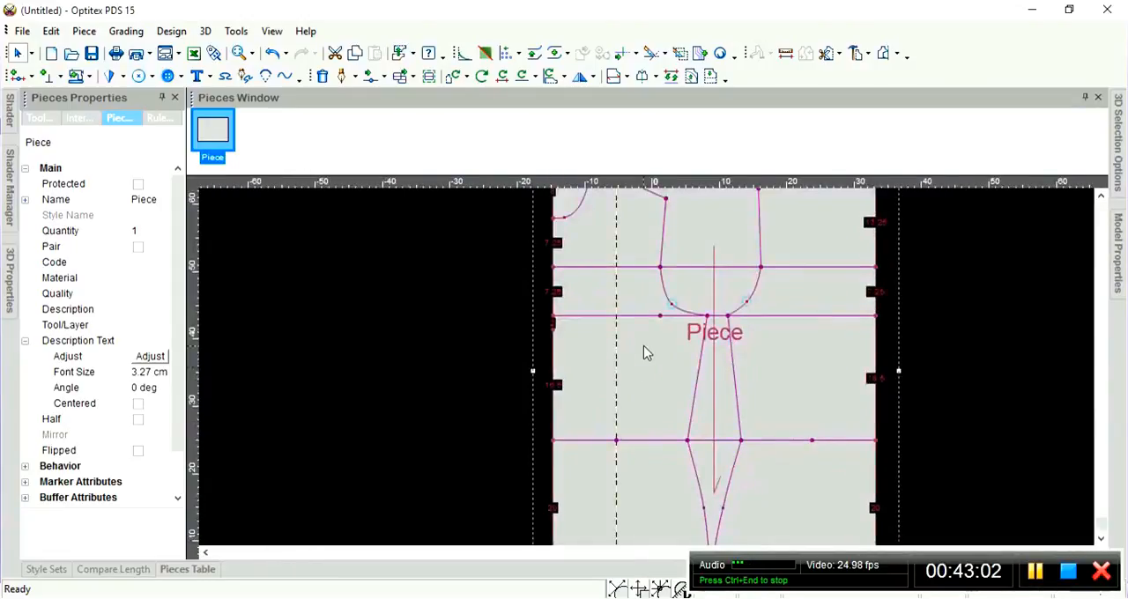
scroll(645, 362, "down", 1)
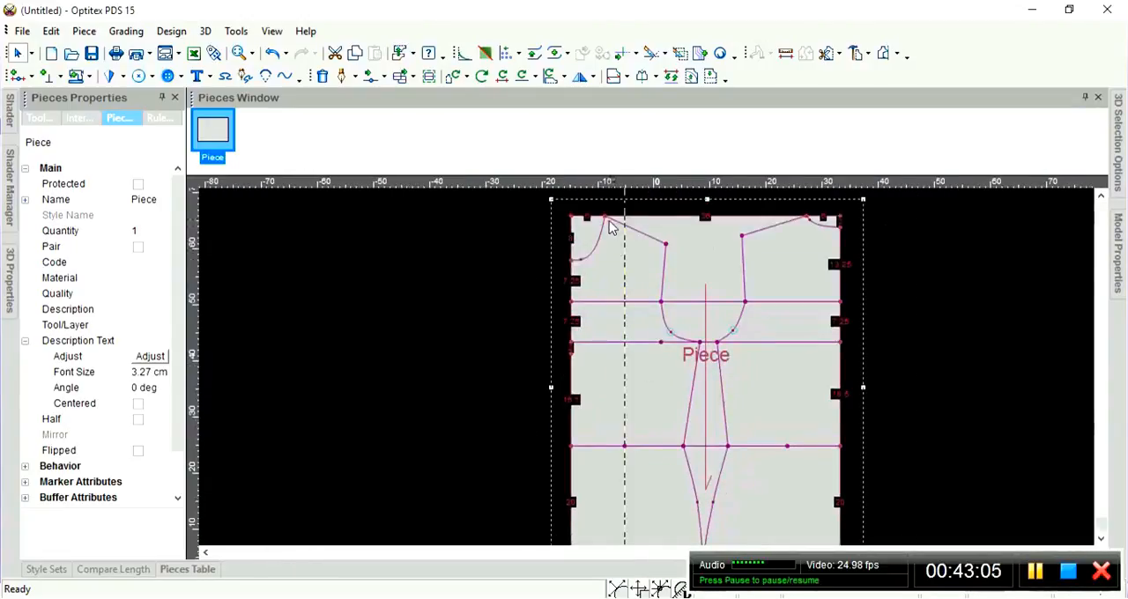
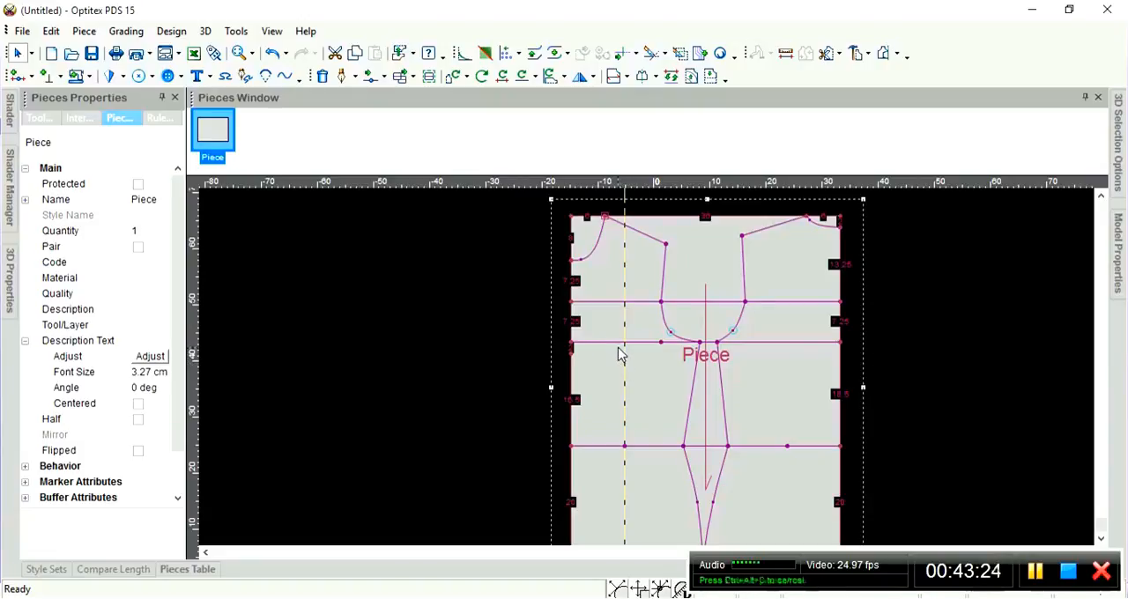
Start a draft line at the left neck point on the top edge, with a firm connection to the external contour.
key("d")
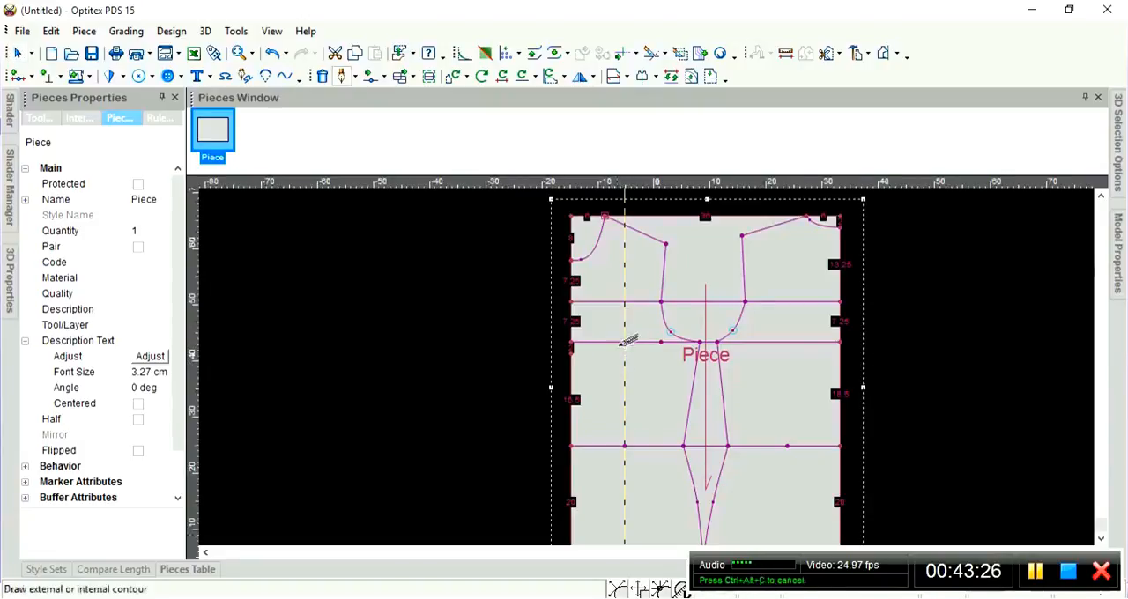
left_click(605, 216)
left_click(85, 375)
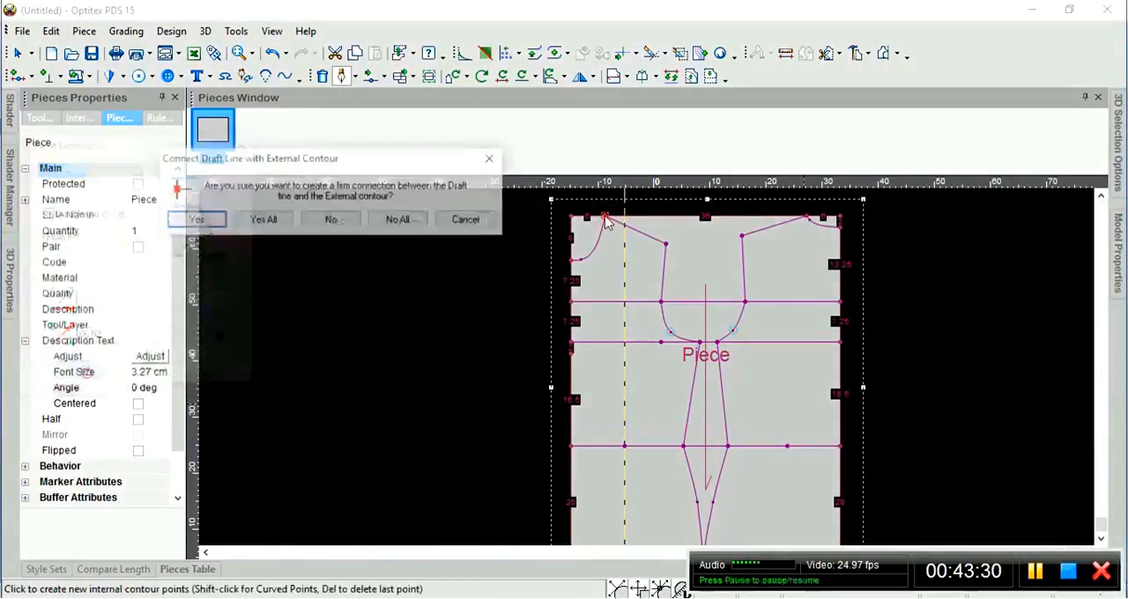
left_click(193, 220)
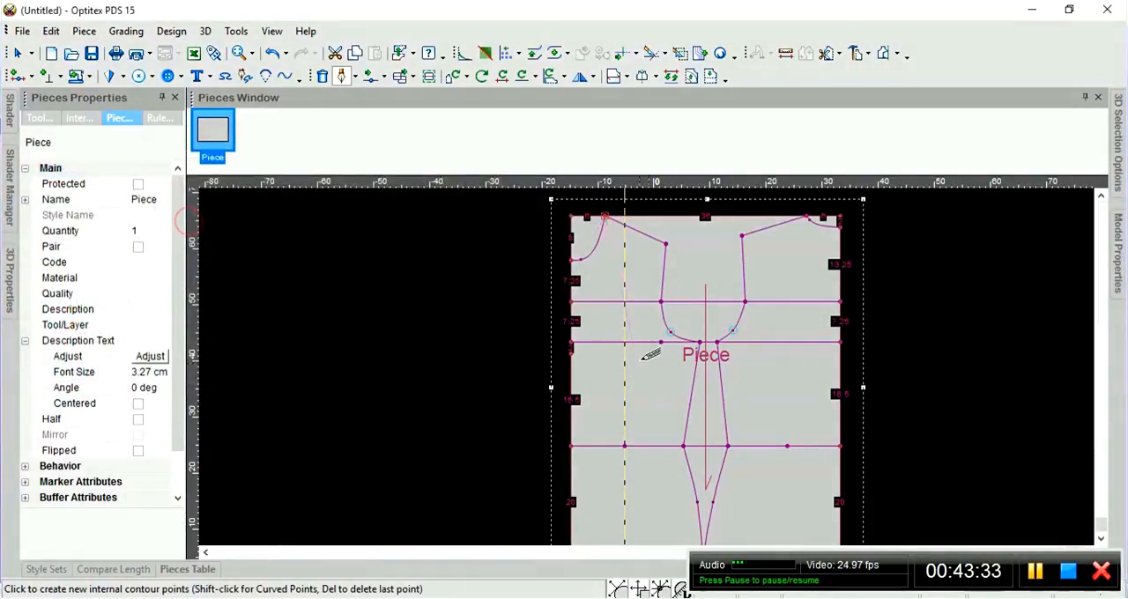
Place the draft line's other end on the vertical guideline, just below the second horizontal line.
scroll(659, 357, "down", 1)
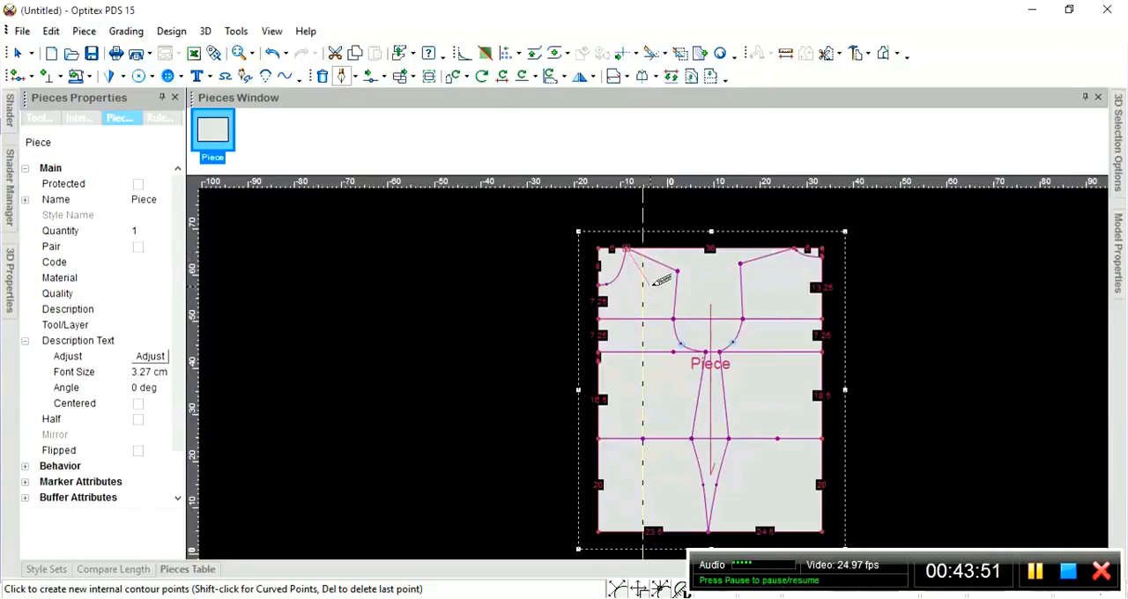
scroll(656, 281, "up", 3)
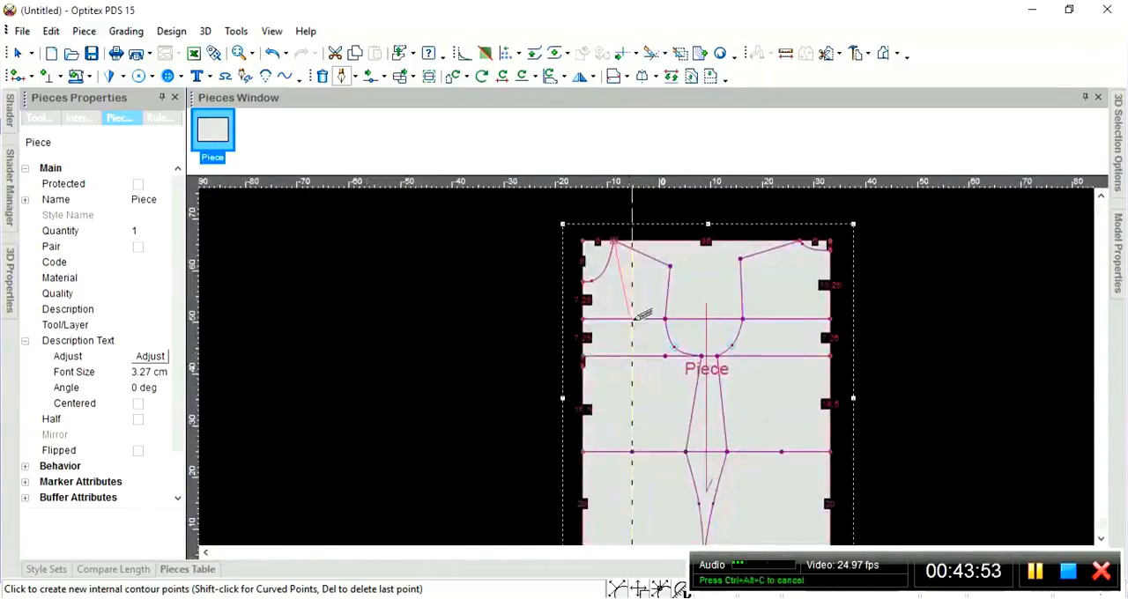
scroll(607, 256, "up", 2)
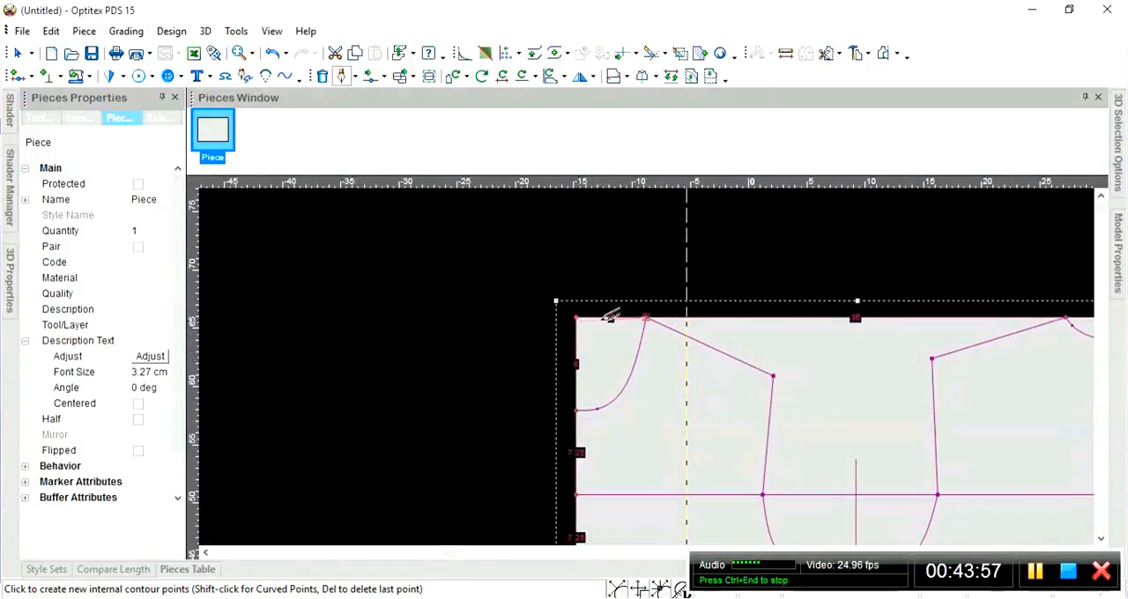
left_click(646, 318)
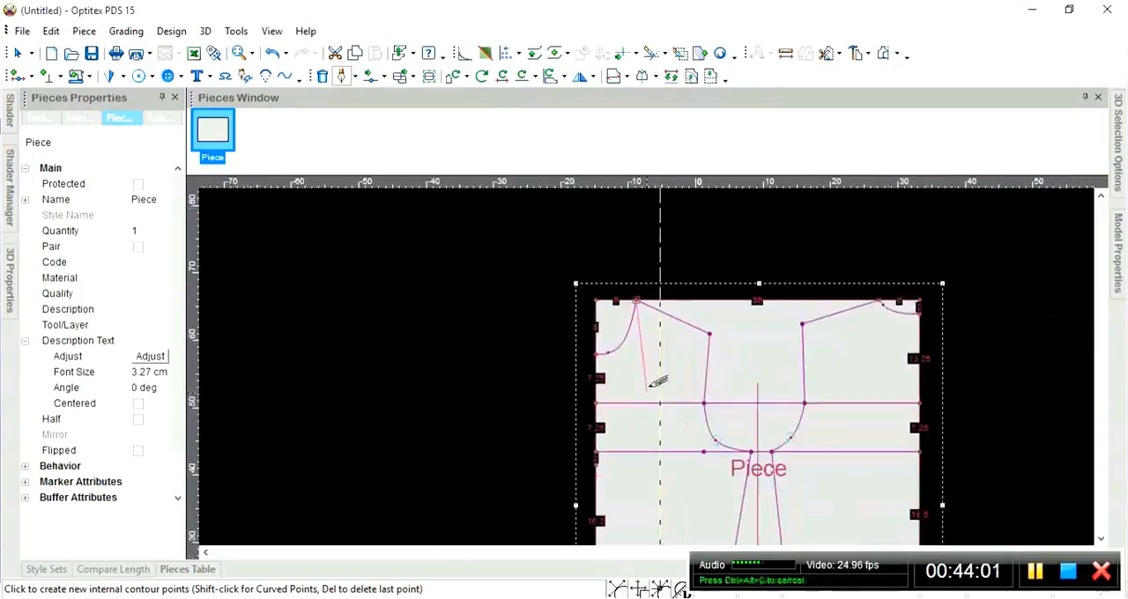
scroll(659, 377, "down", 2)
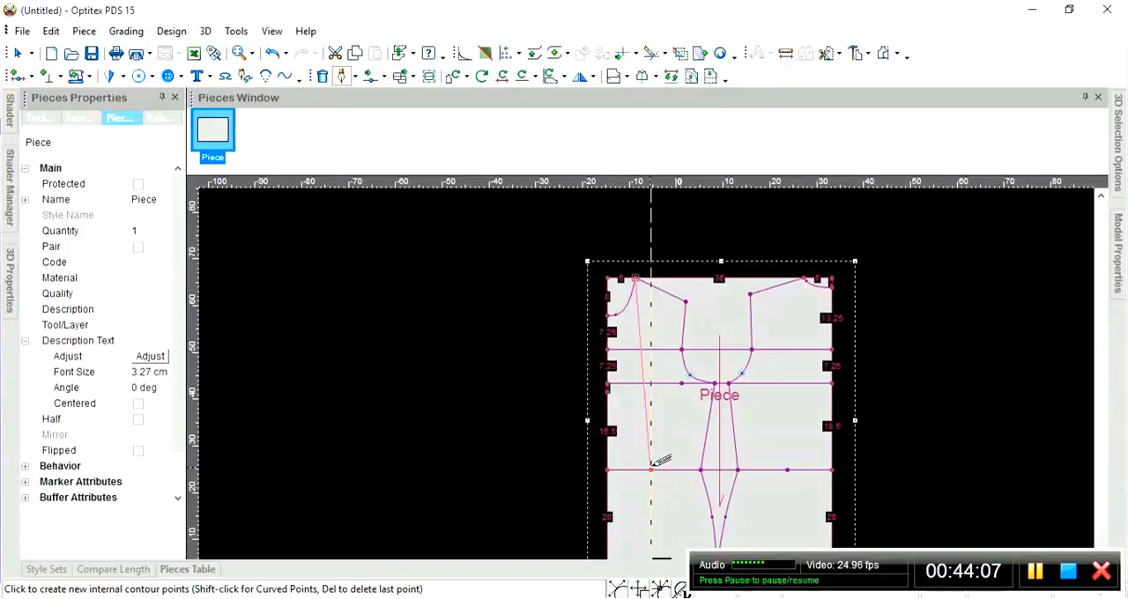
scroll(636, 281, "up", 5)
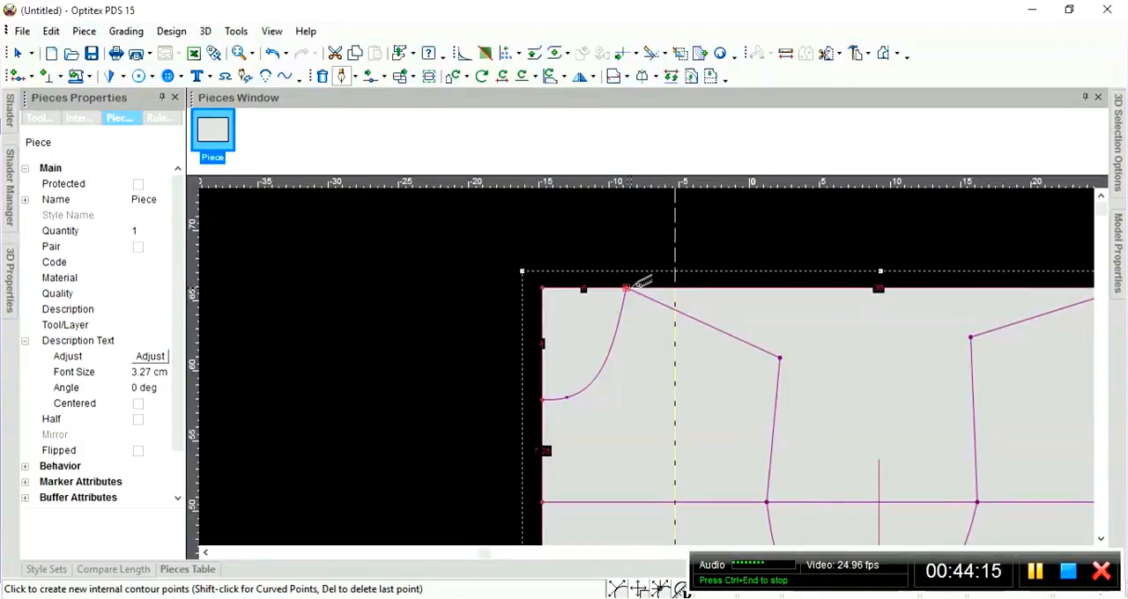
left_click(625, 288)
scroll(663, 370, "down", 3)
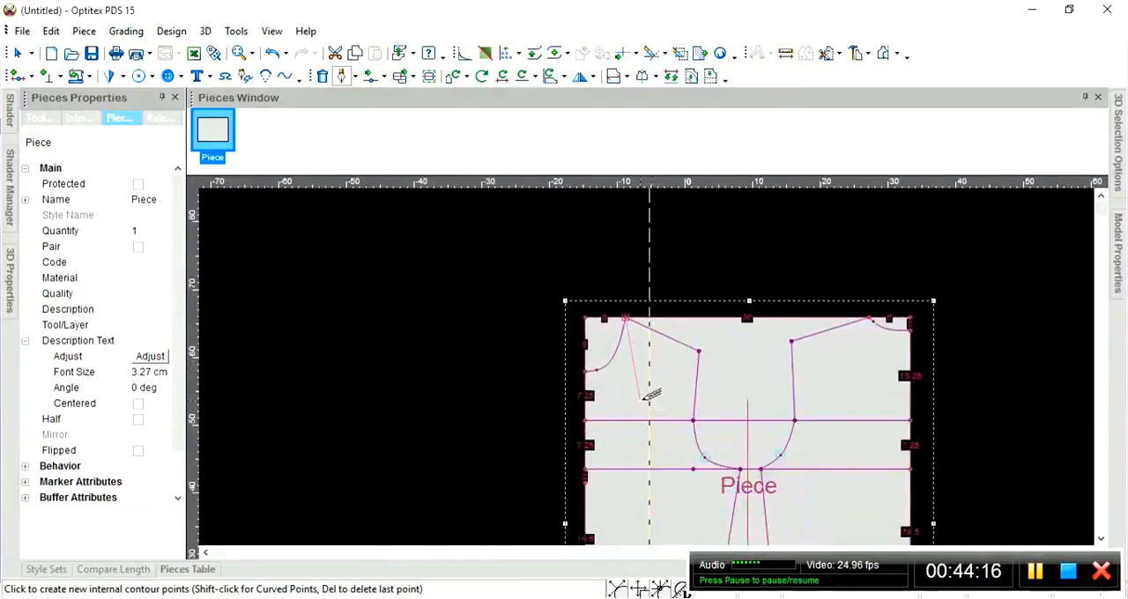
left_click(650, 491)
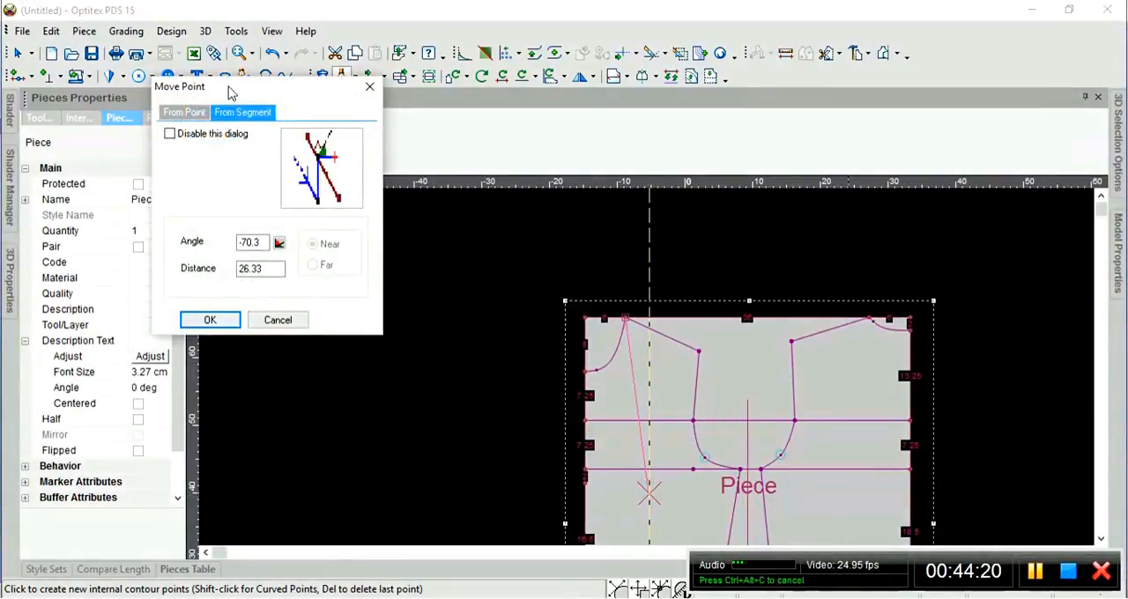
Position the line's end from its last point at 3.5 cm horizontally and 26 cm distance, and finish the line.
left_click_drag(257, 101, 308, 114)
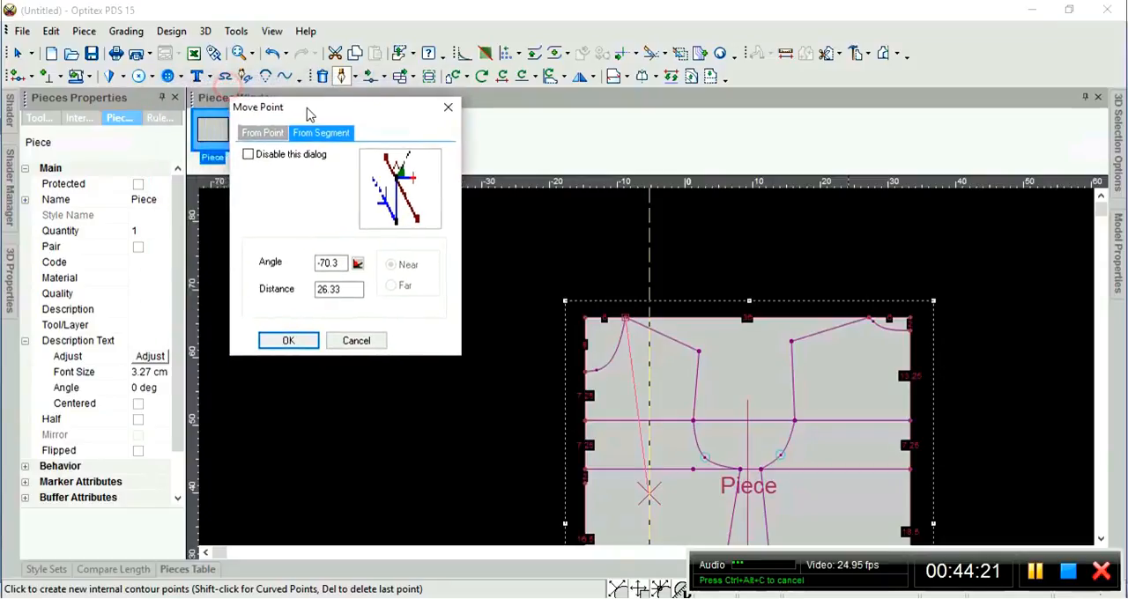
left_click(262, 133)
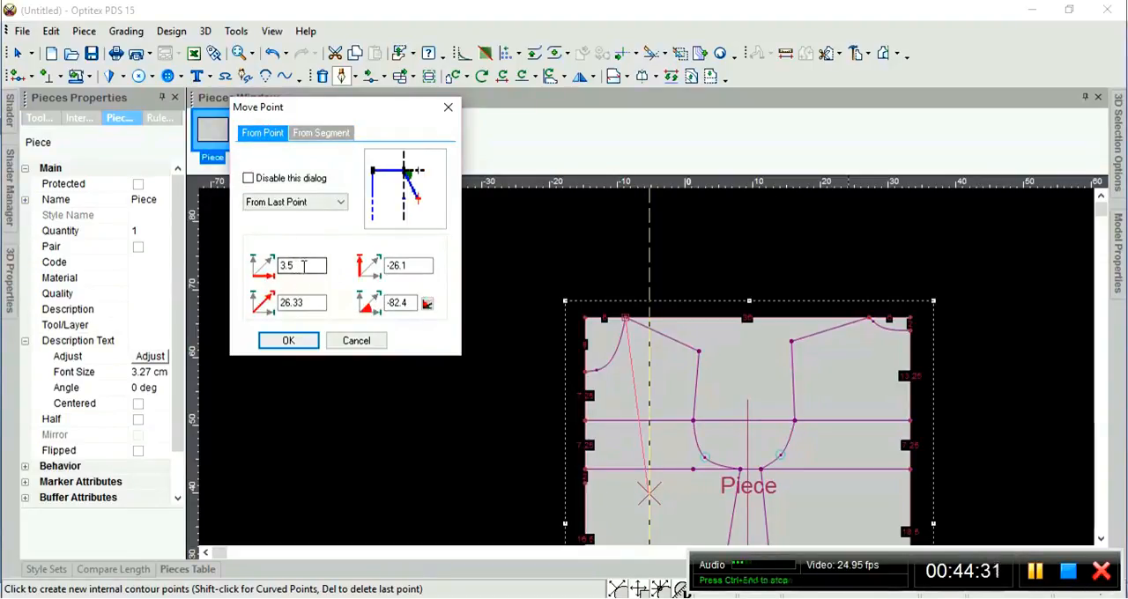
left_click_drag(303, 265, 278, 266)
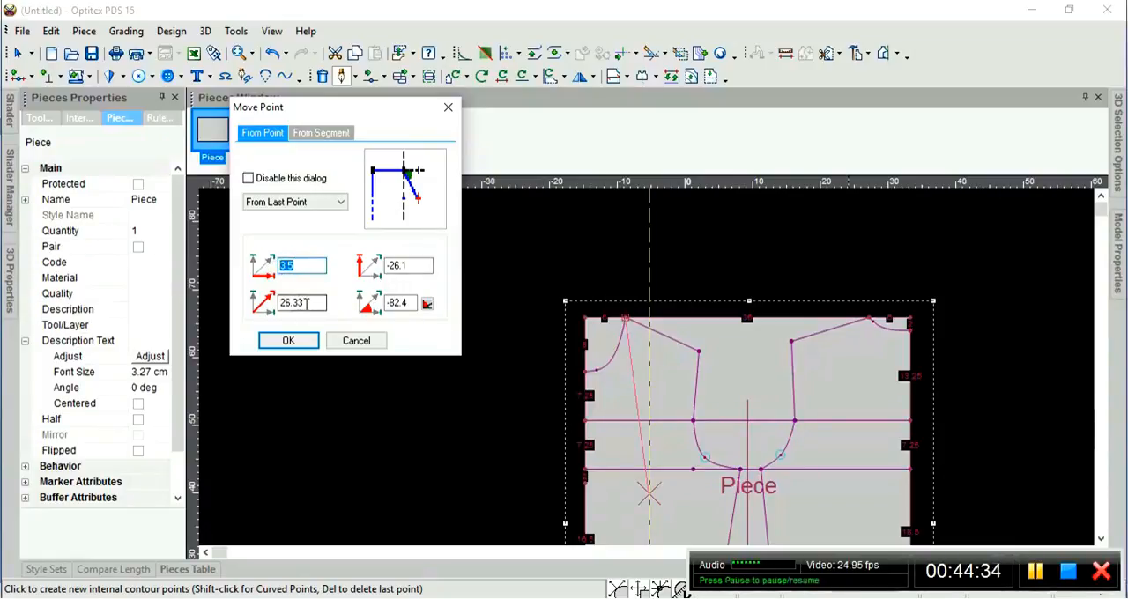
left_click_drag(305, 303, 270, 305)
type("26")
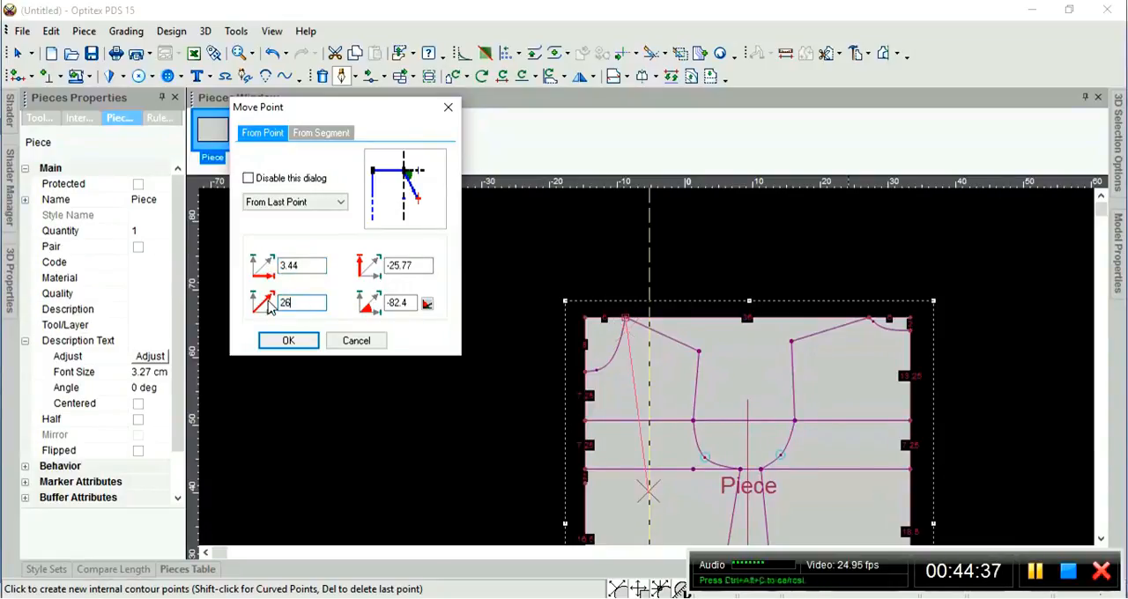
left_click(307, 264)
key("BackSpace")
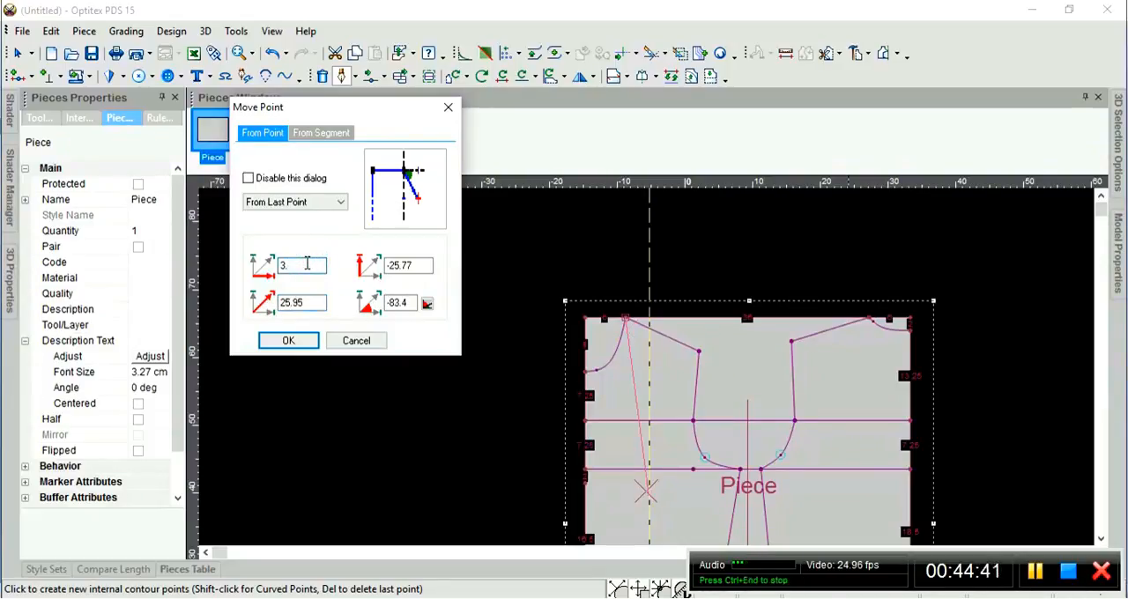
type("5")
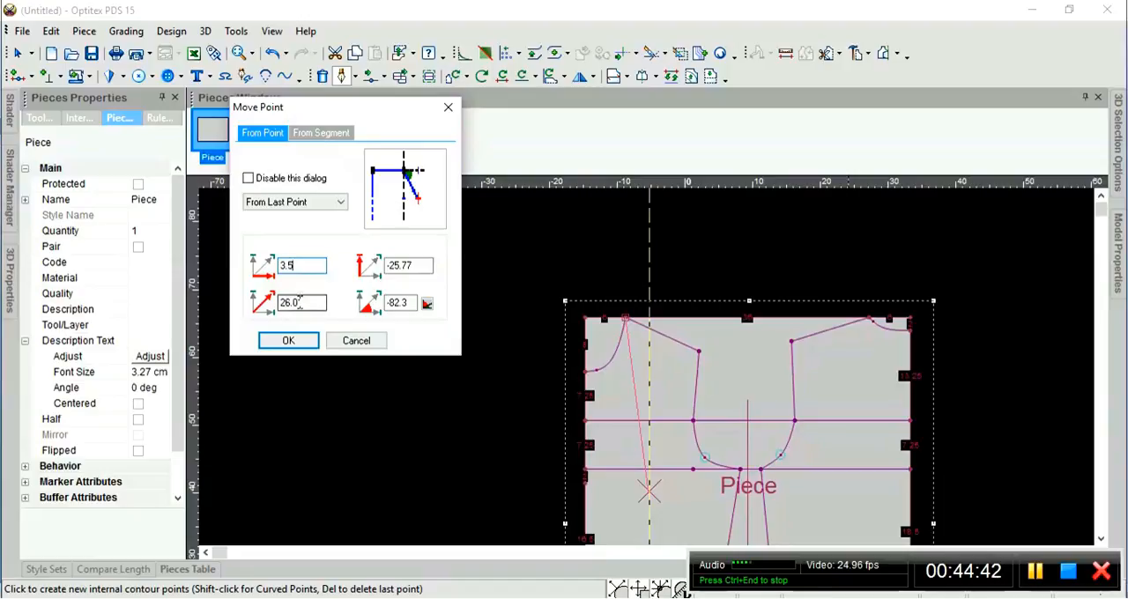
key("BackSpace")
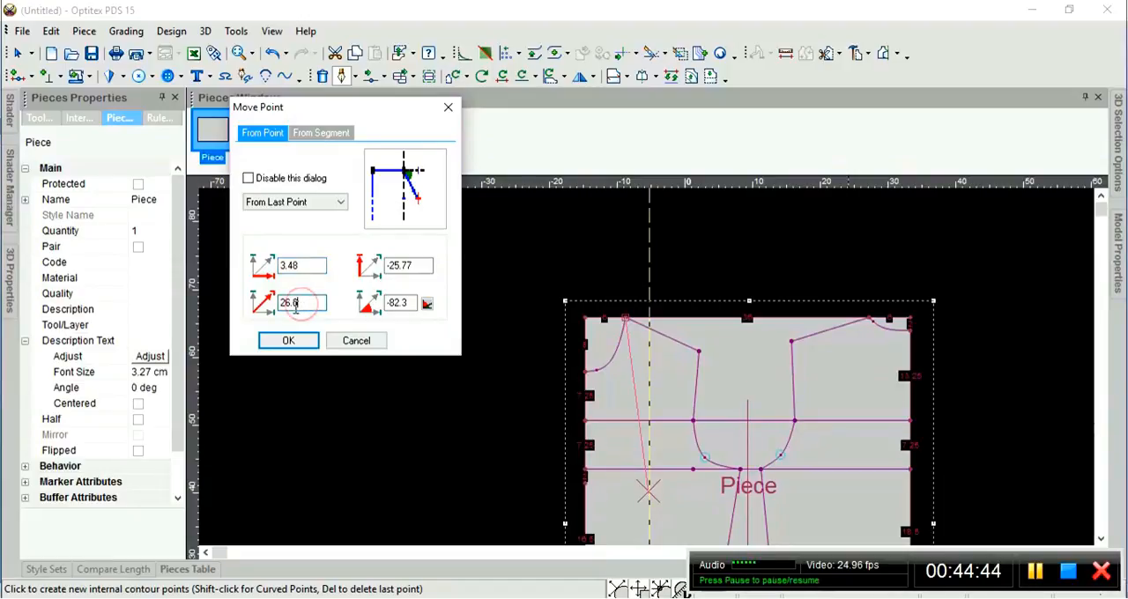
left_click(308, 268)
key("BackSpace")
key("BackSpace")
key("BackSpace")
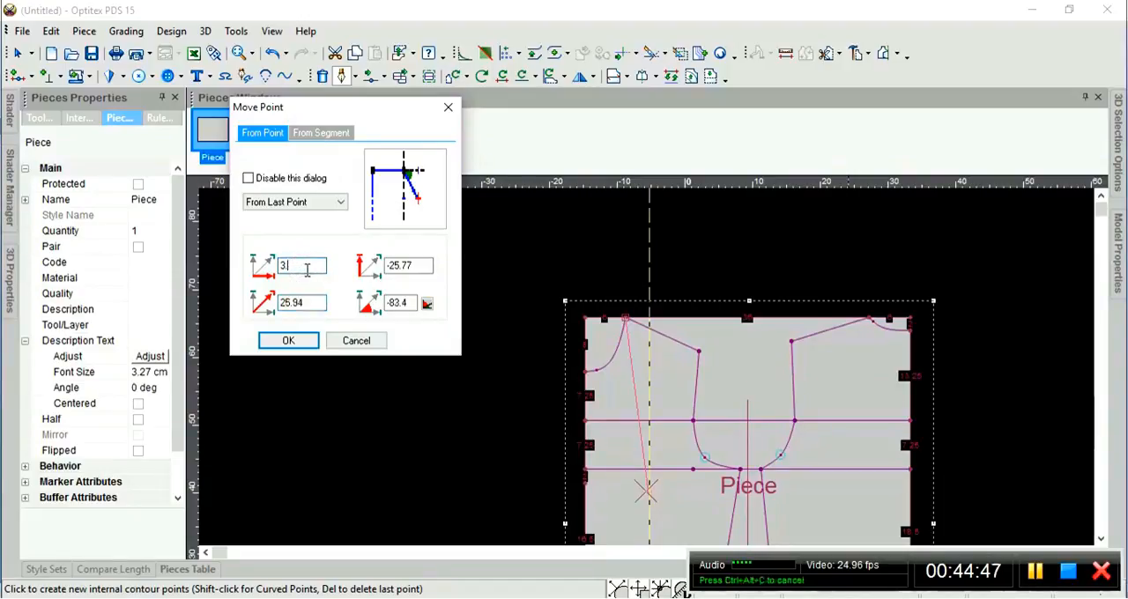
type("5")
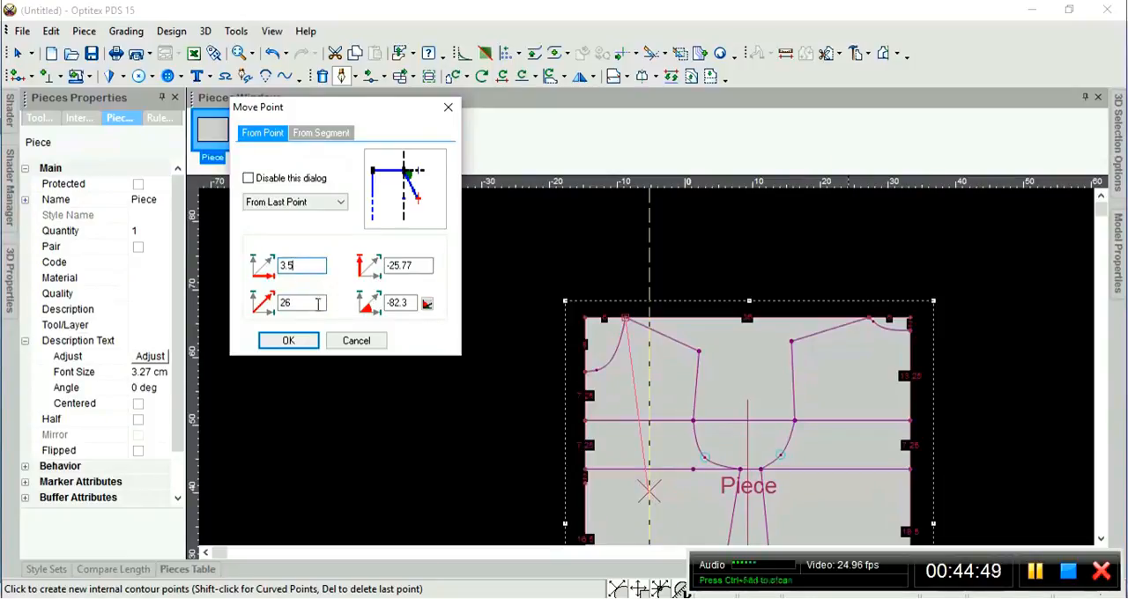
left_click(288, 341)
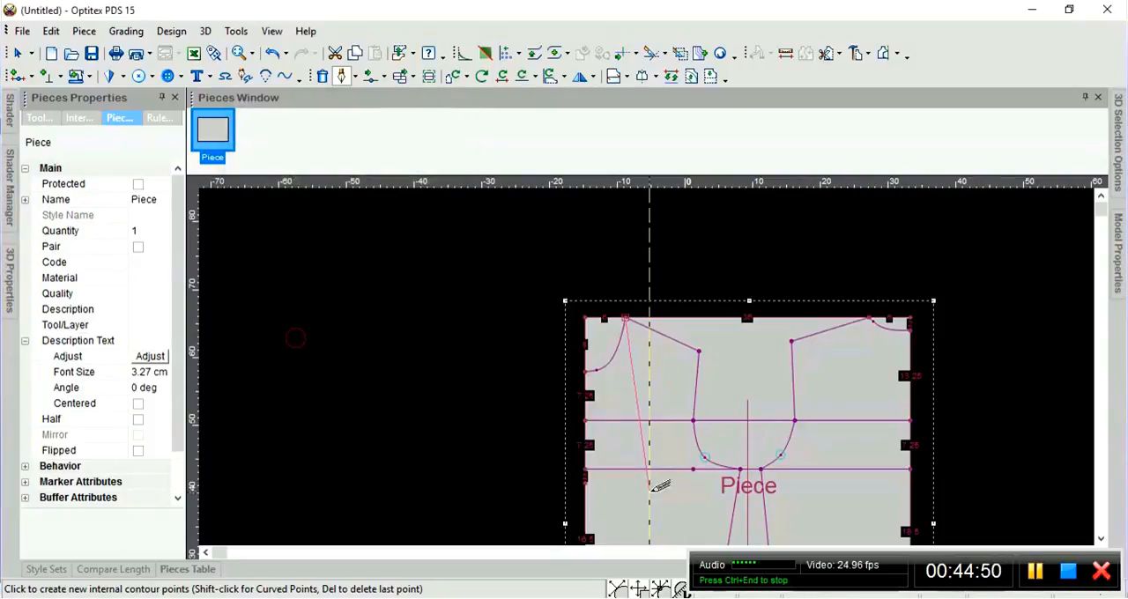
scroll(667, 368, "down", 2)
scroll(658, 368, "up", 1)
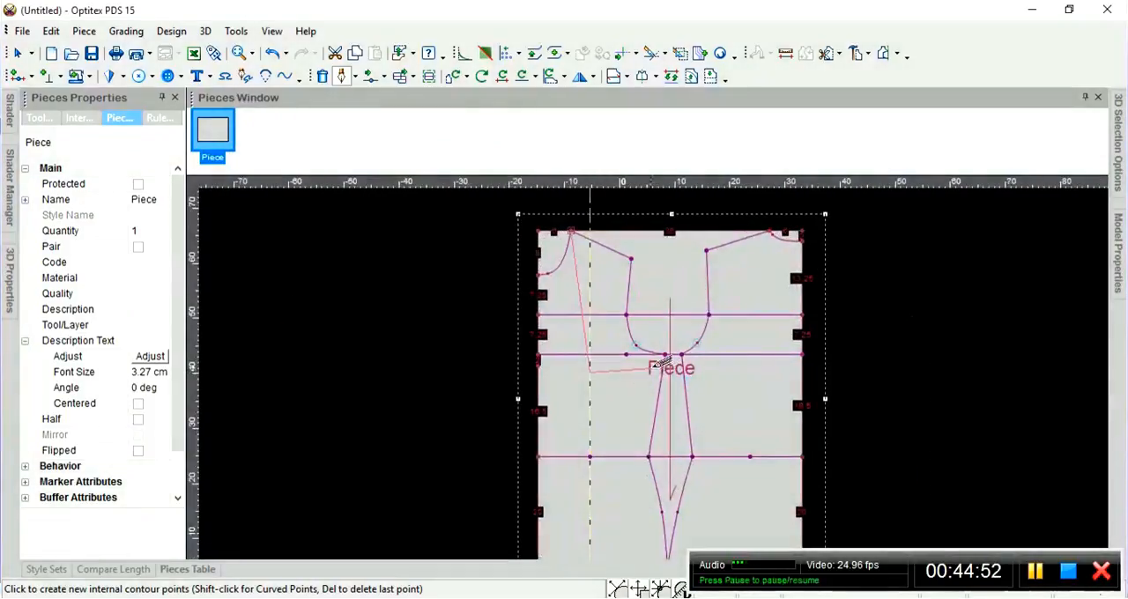
key("Escape")
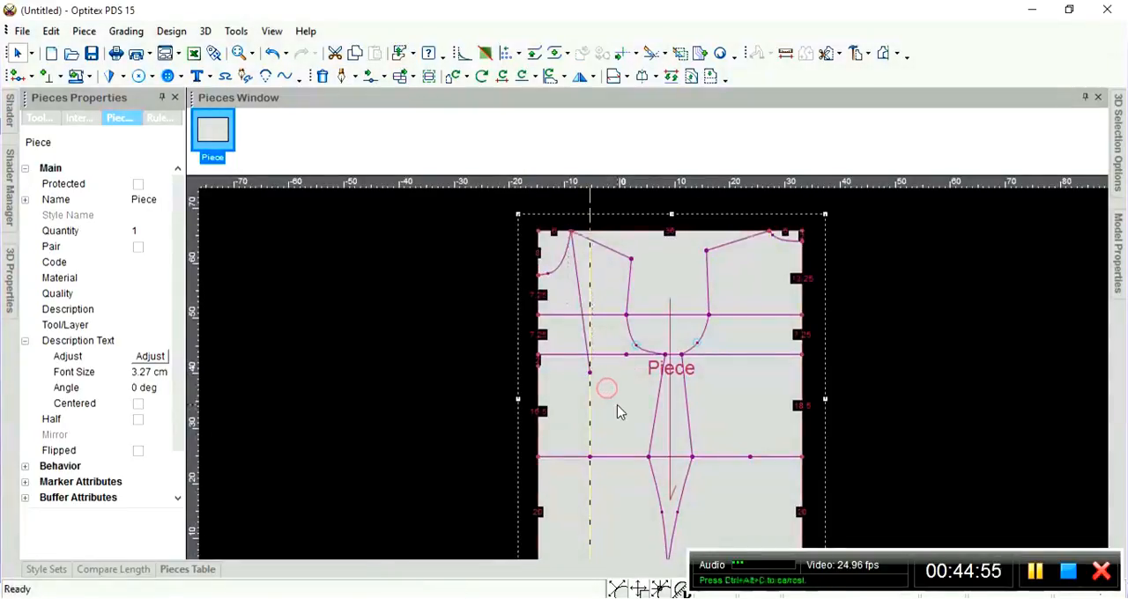
Start another draft line on the third horizontal line, 1.5 cm left of the guideline point, creating a point on the snapped line too.
scroll(617, 393, "up", 1)
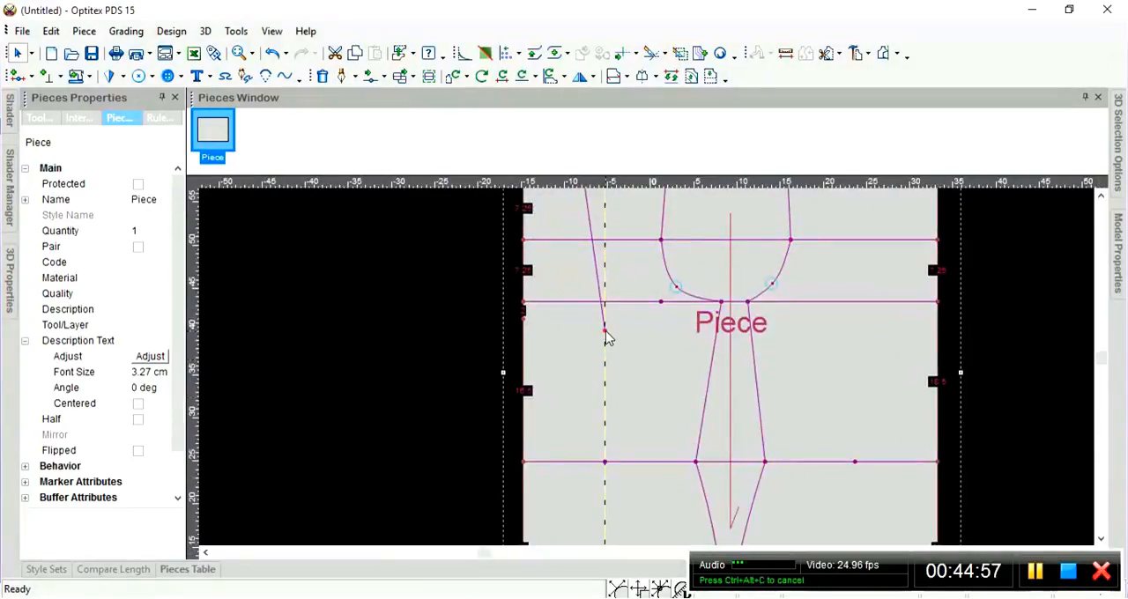
scroll(621, 410, "down", 2)
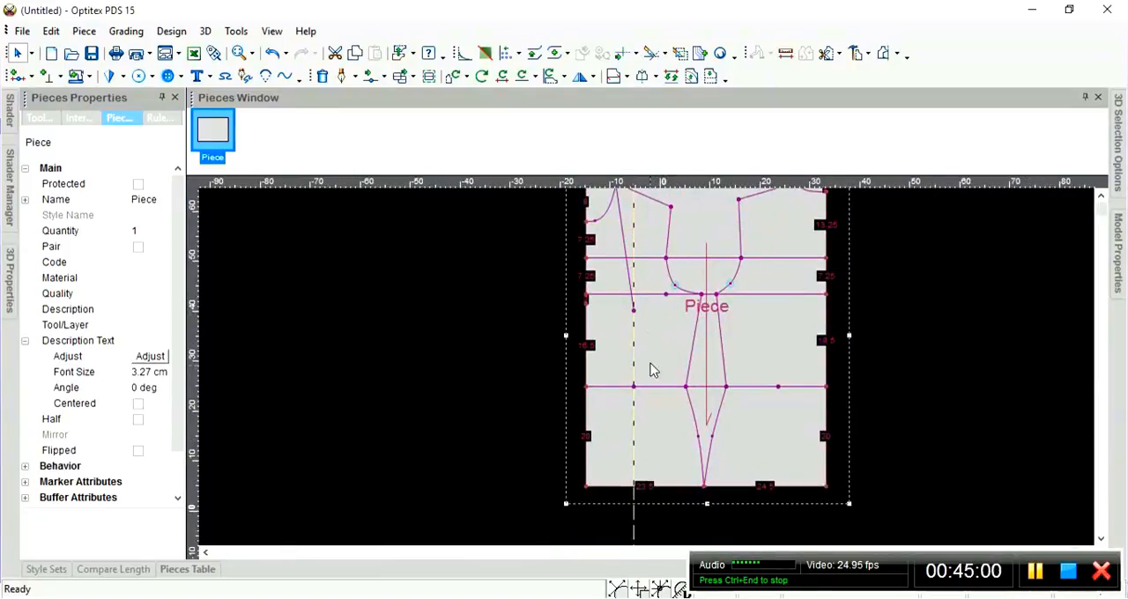
scroll(646, 367, "up", 1)
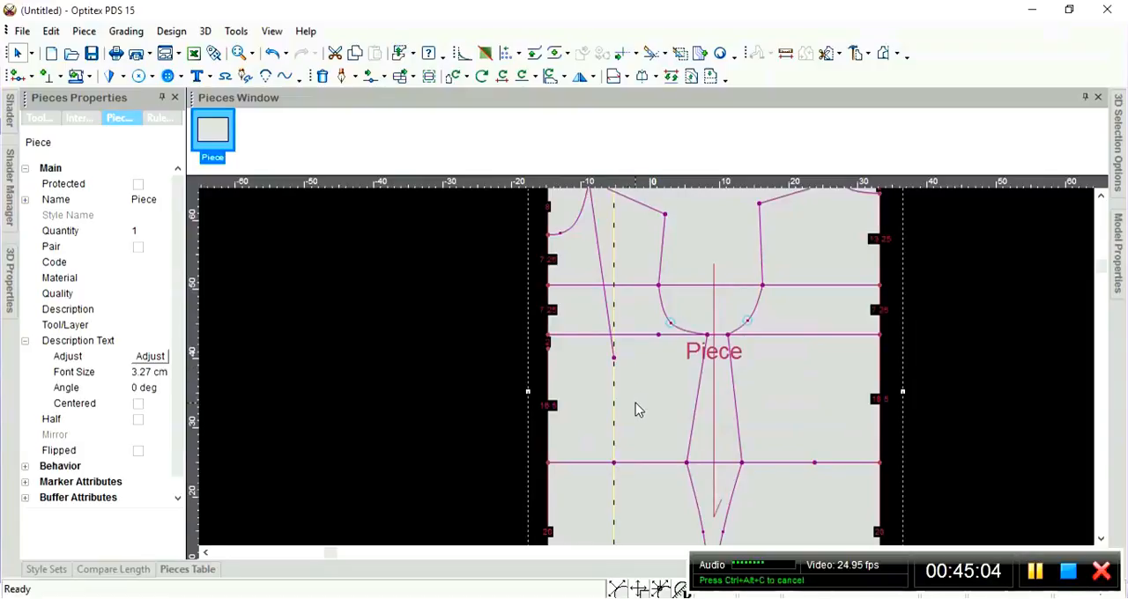
key("d")
scroll(622, 432, "up", 2)
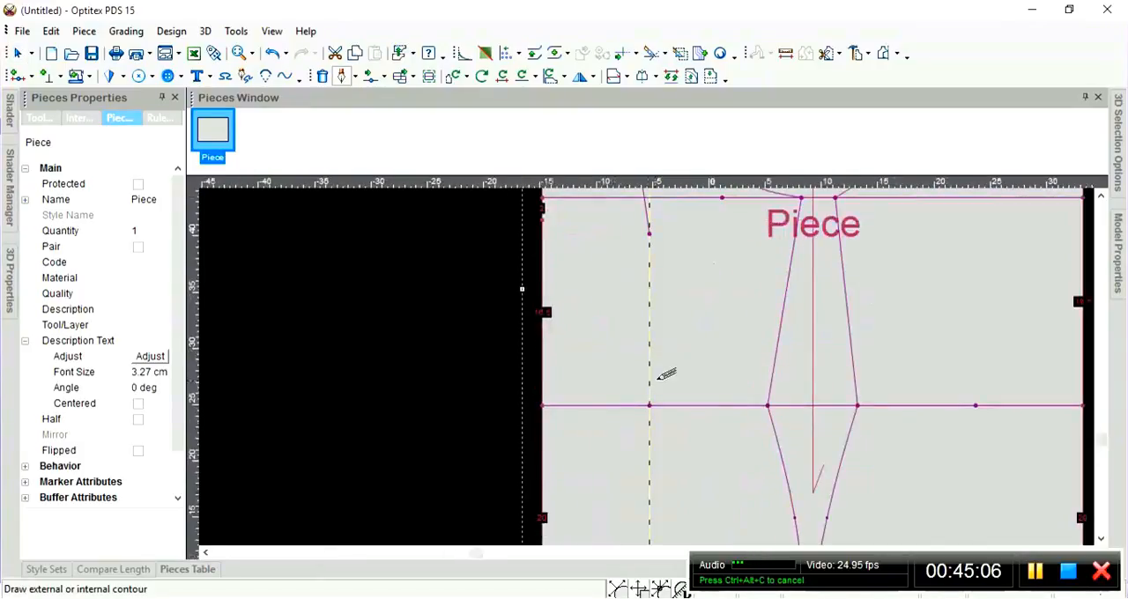
scroll(653, 388, "up", 3)
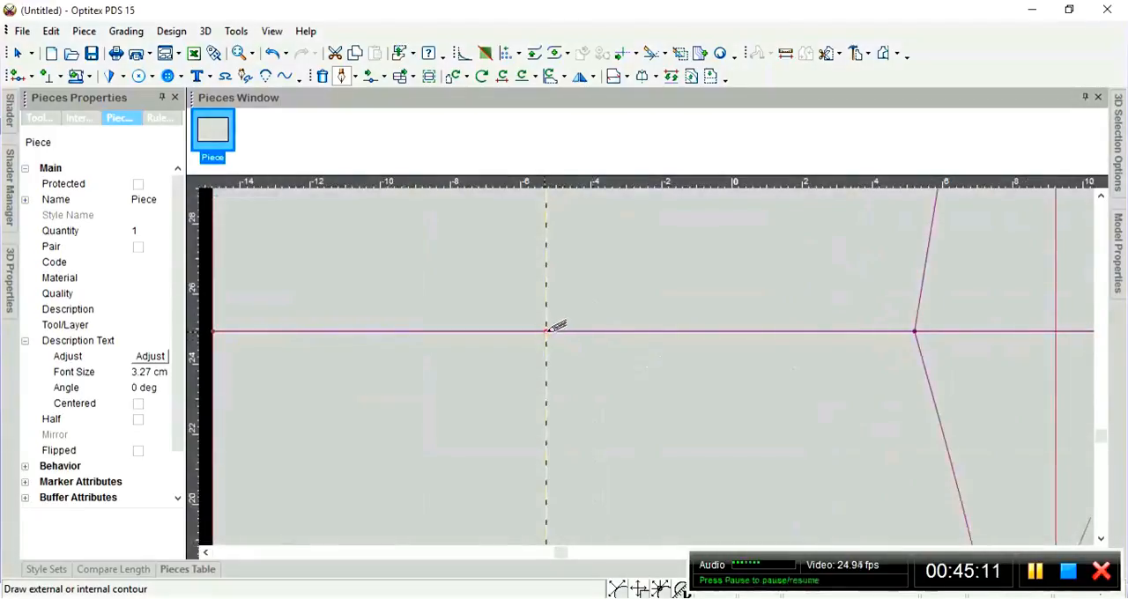
left_click(530, 330)
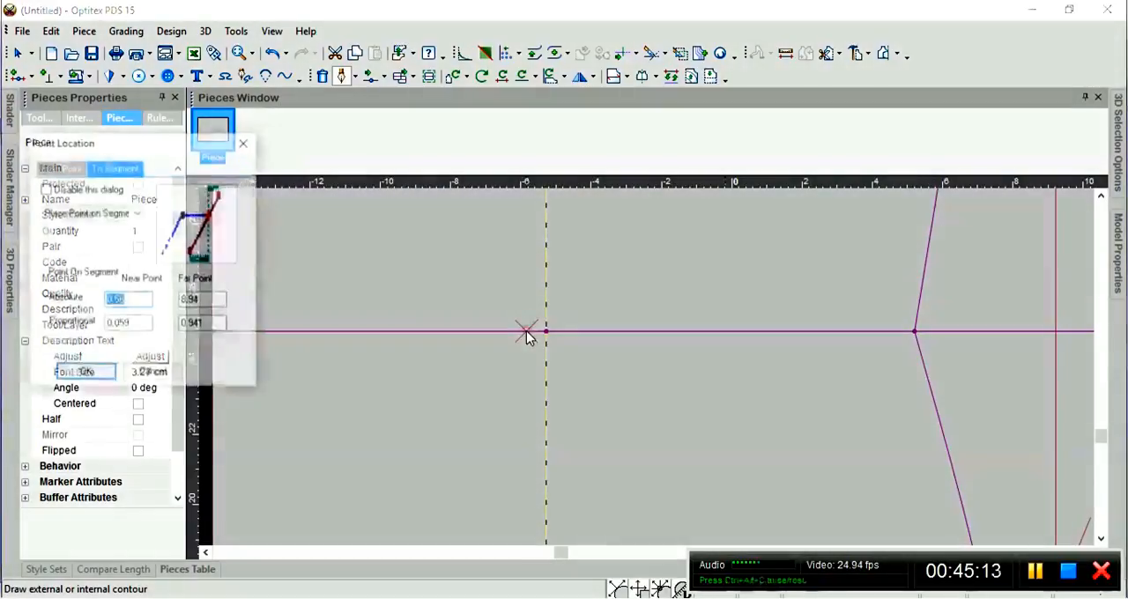
left_click_drag(78, 148, 278, 110)
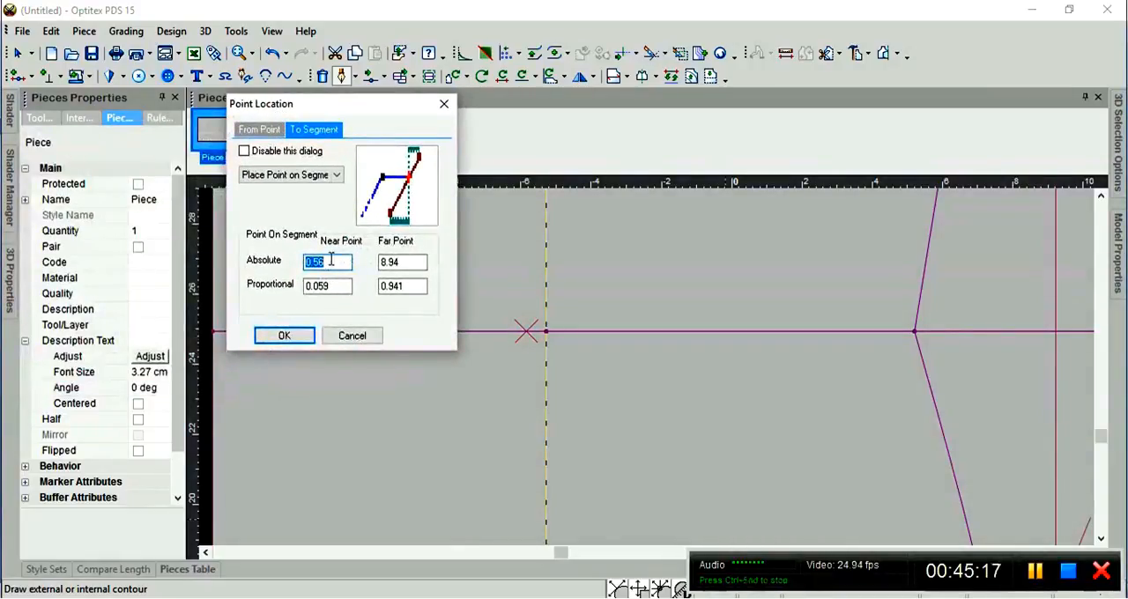
type("1")
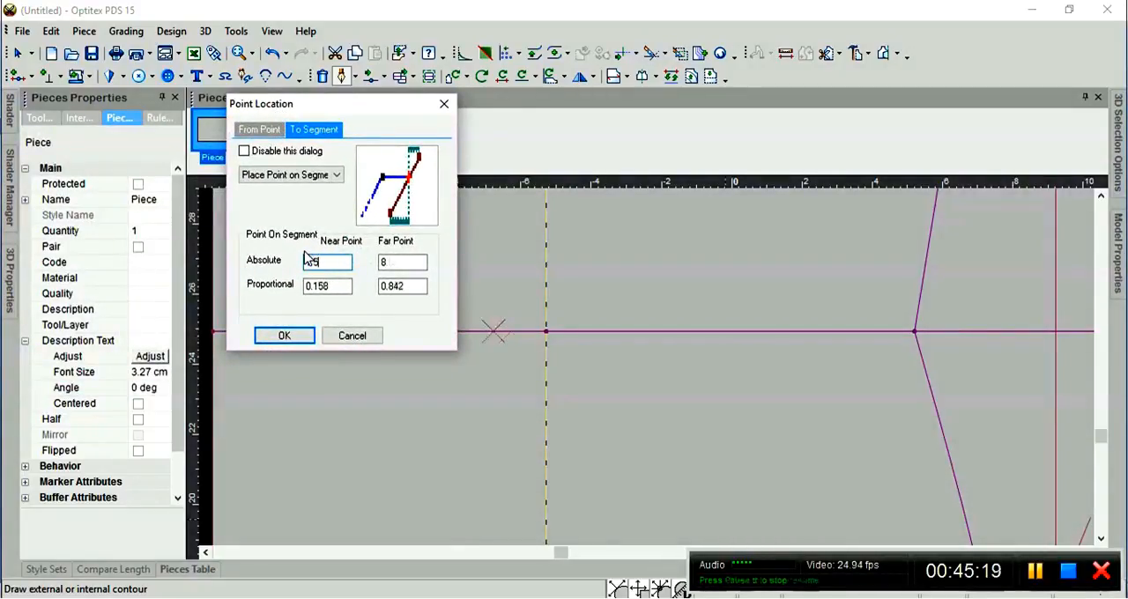
type(".5")
left_click(304, 337)
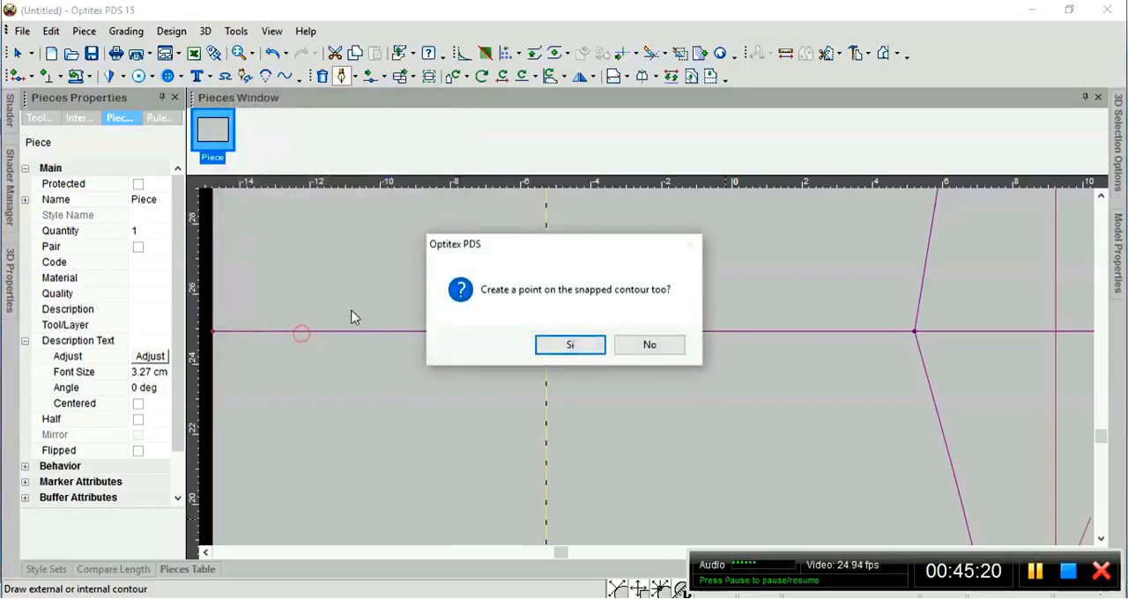
left_click(588, 345)
left_click(194, 220)
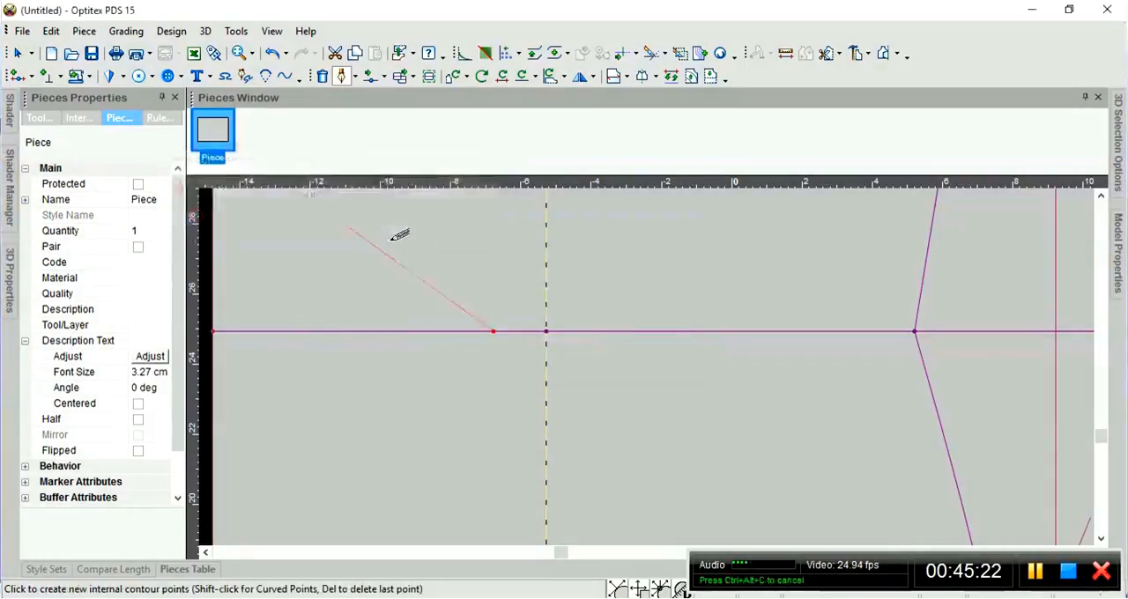
Place the dart's upper point on the lower end of the neck draft line at the guideline, with a firm connection.
scroll(449, 254, "down", 3)
scroll(661, 310, "up", 2)
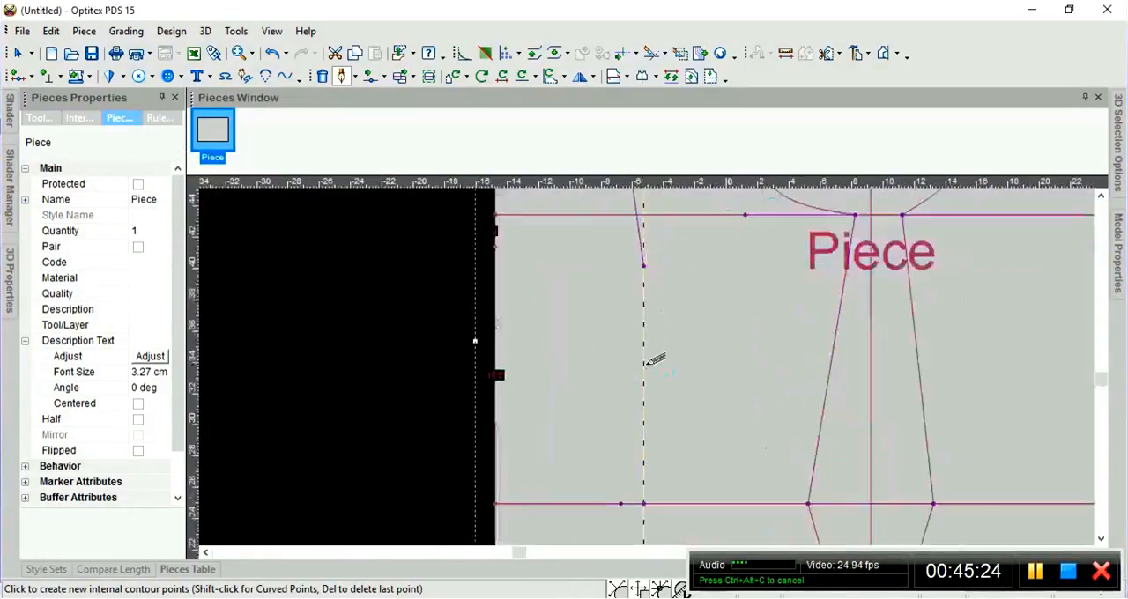
left_click(644, 263)
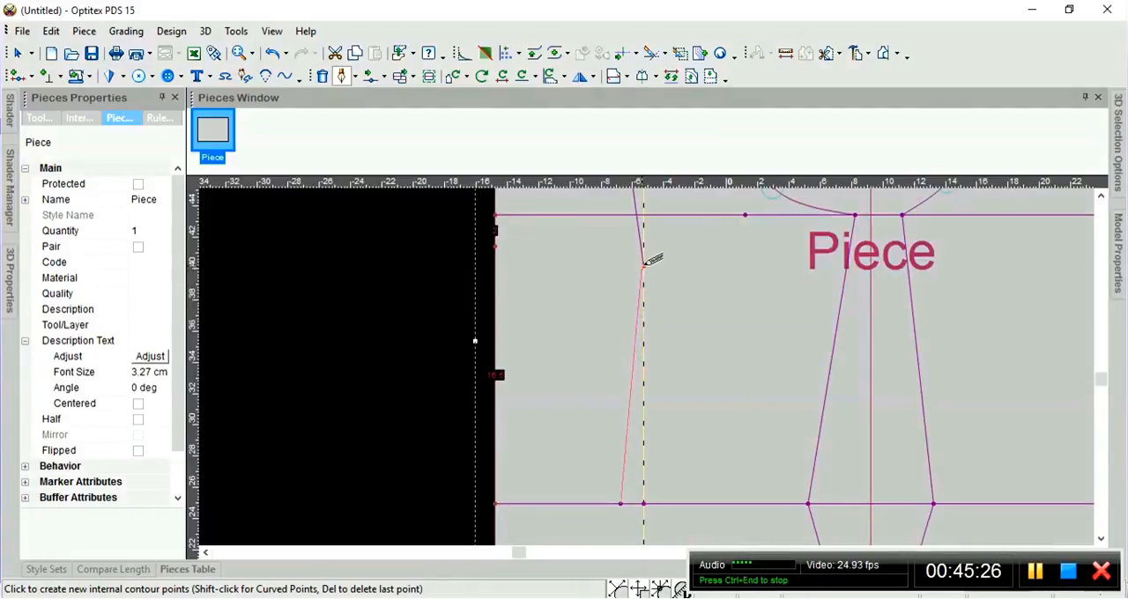
left_click(644, 265)
left_click(278, 344)
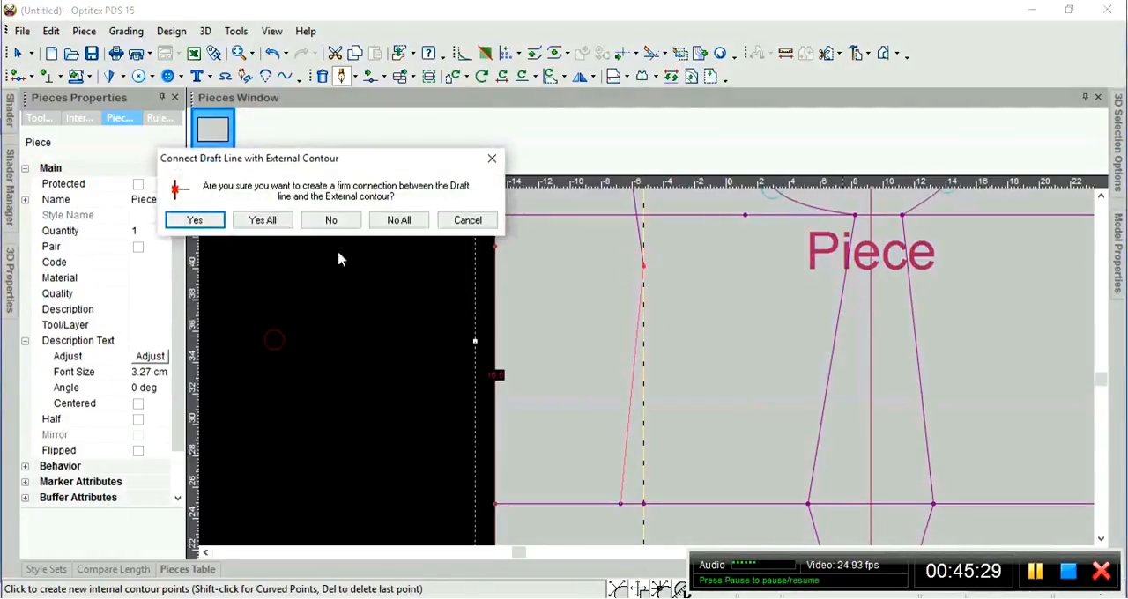
left_click(187, 219)
Place the dart's next point on the third horizontal line, 1.5 cm right of the guideline, creating a snapped-line point with a firm connection.
scroll(633, 430, "up", 5)
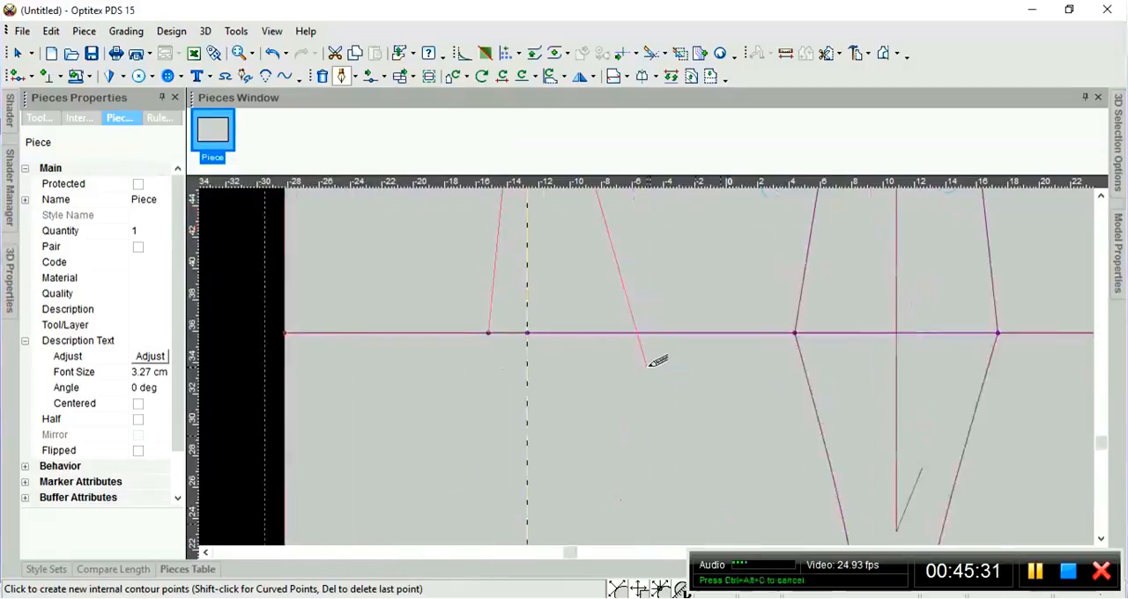
scroll(649, 365, "down", 1)
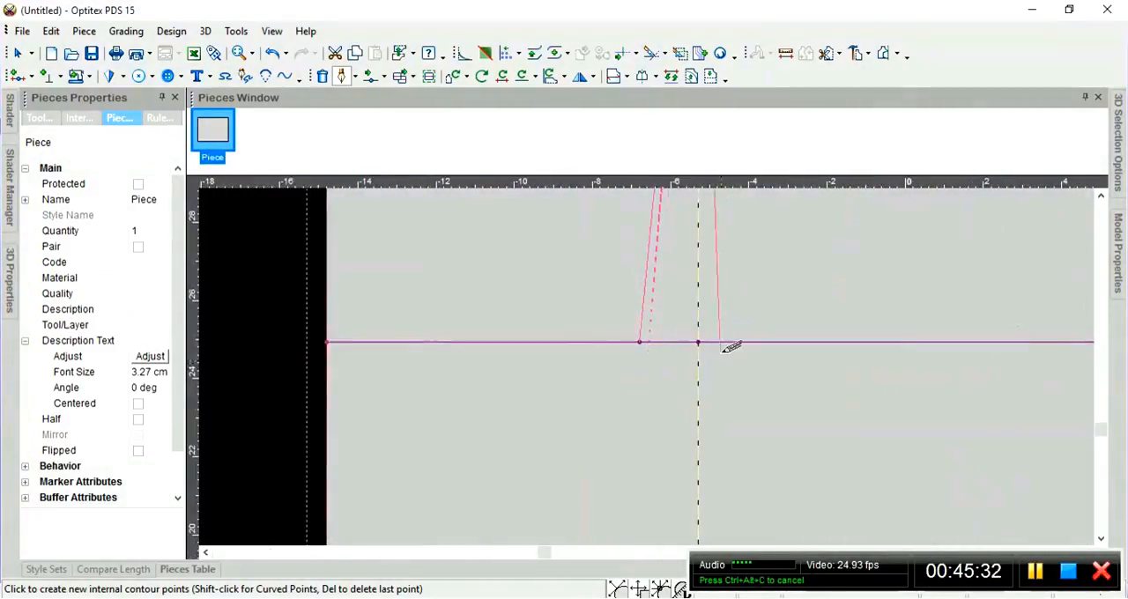
scroll(703, 346, "up", 1)
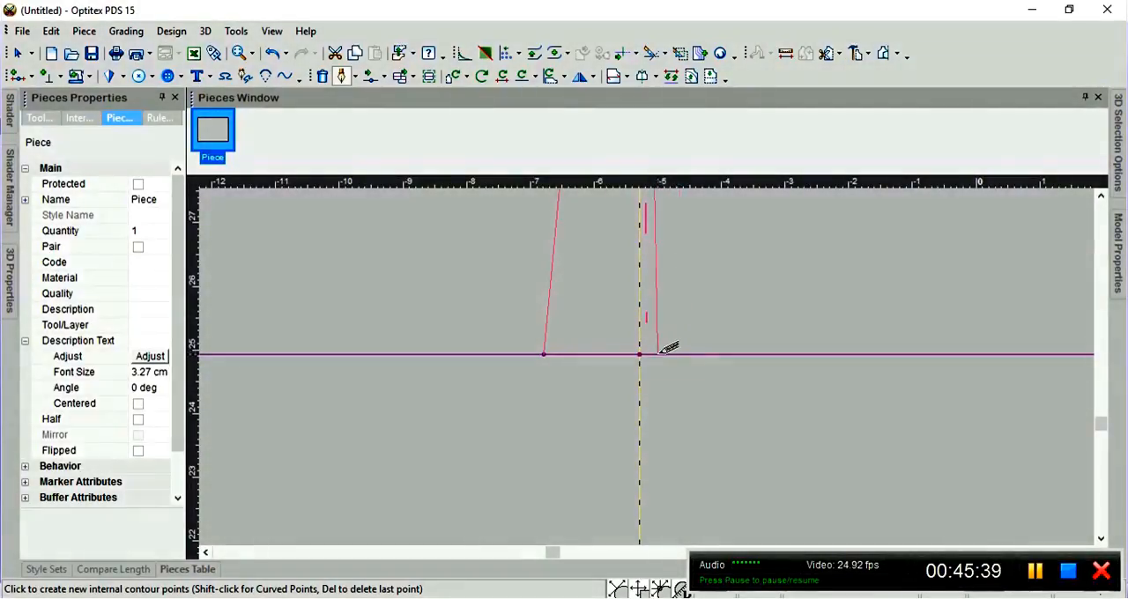
left_click(661, 353)
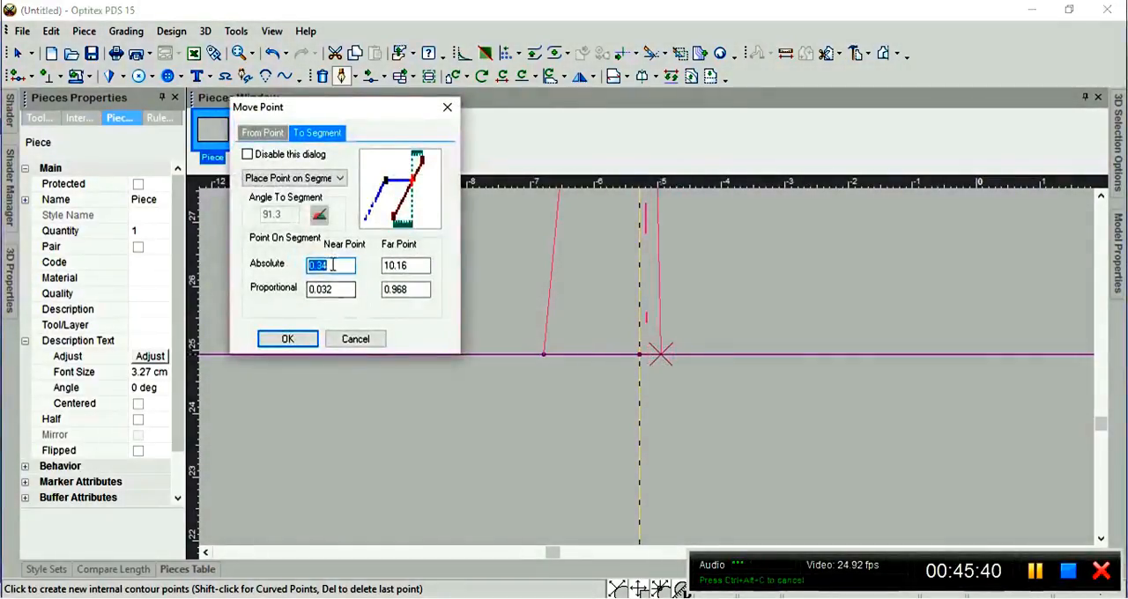
type("1.5")
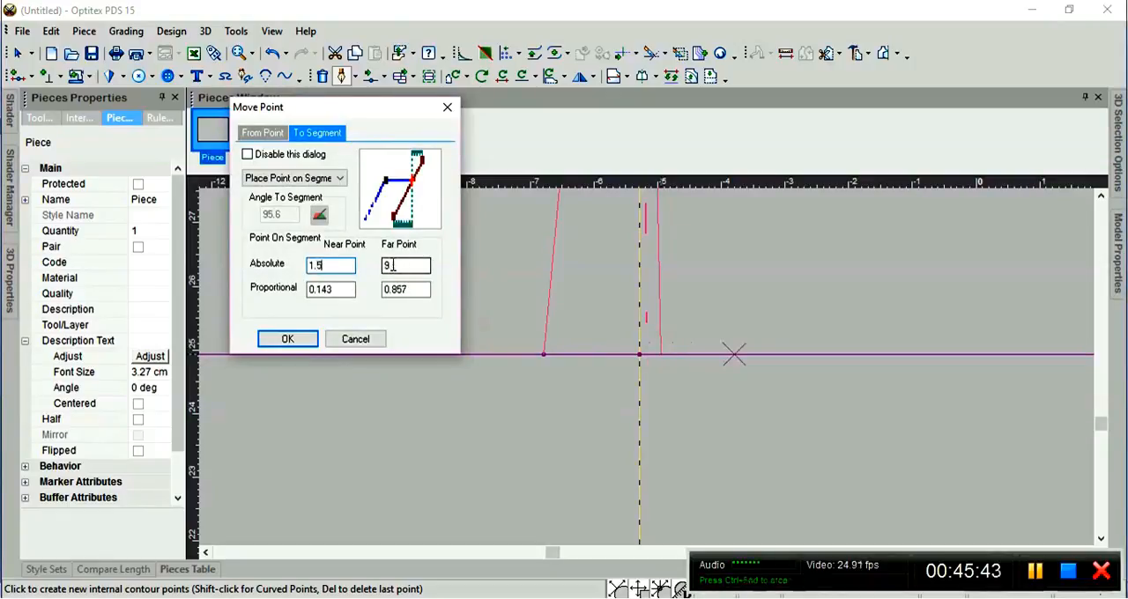
key("Return")
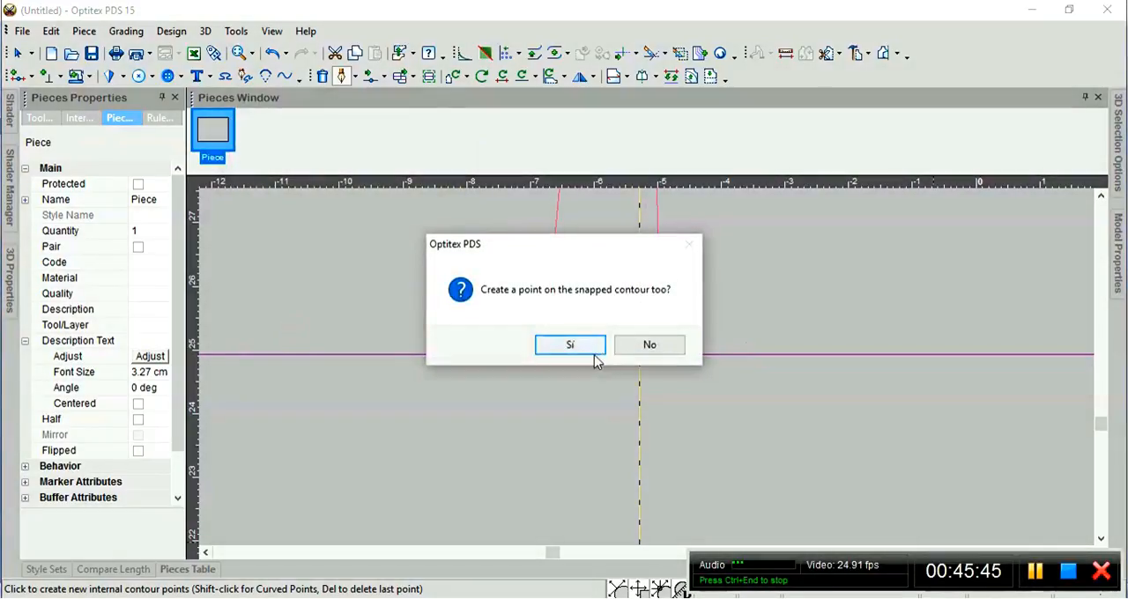
left_click(592, 351)
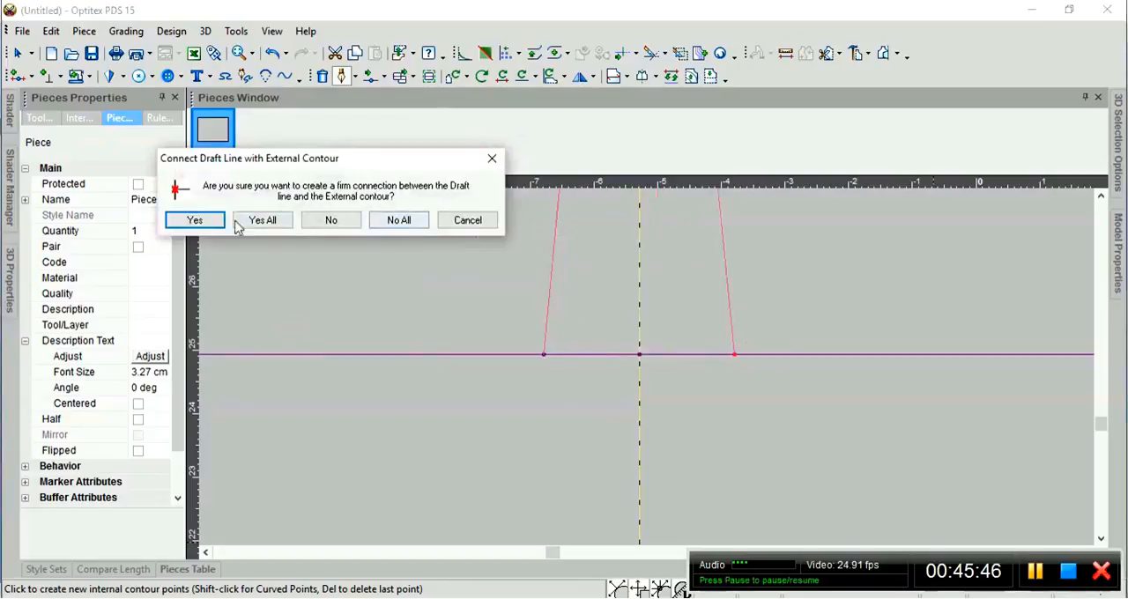
left_click(195, 220)
Place the dart's lower point on the guideline at -1.5 cm horizontally and -12 cm vertically from the last point.
scroll(669, 396, "down", 5)
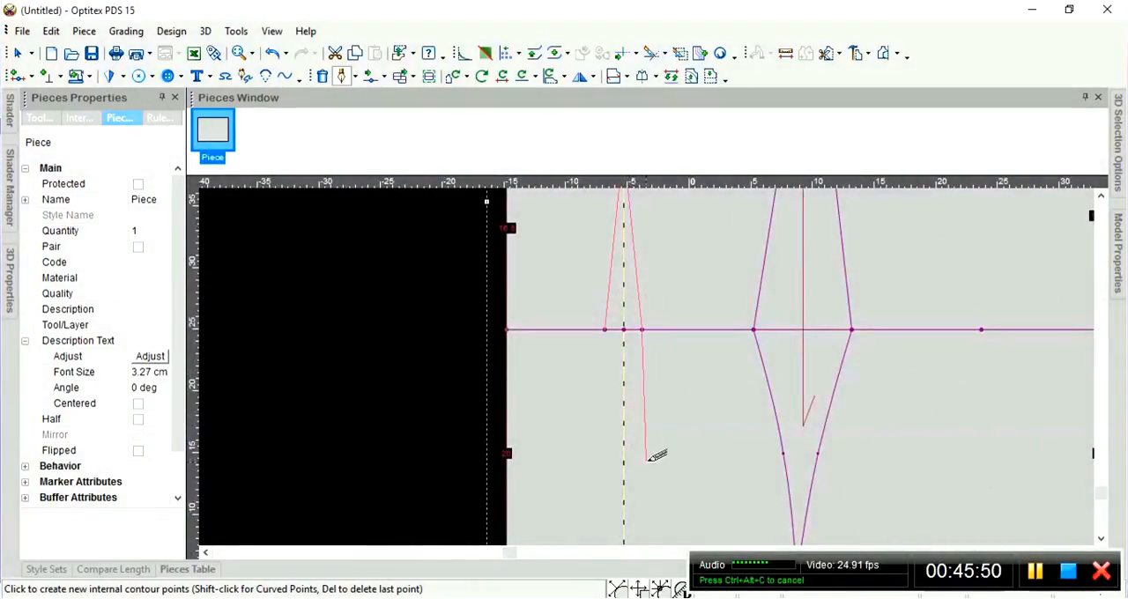
scroll(654, 445, "up", 2)
scroll(652, 352, "down", 1)
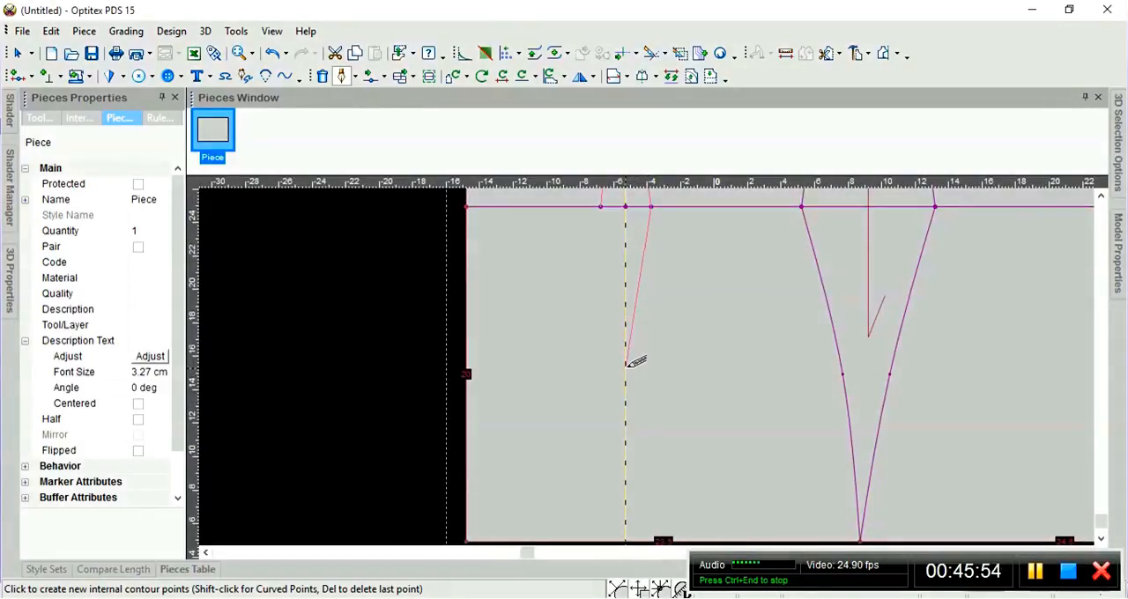
key("Return")
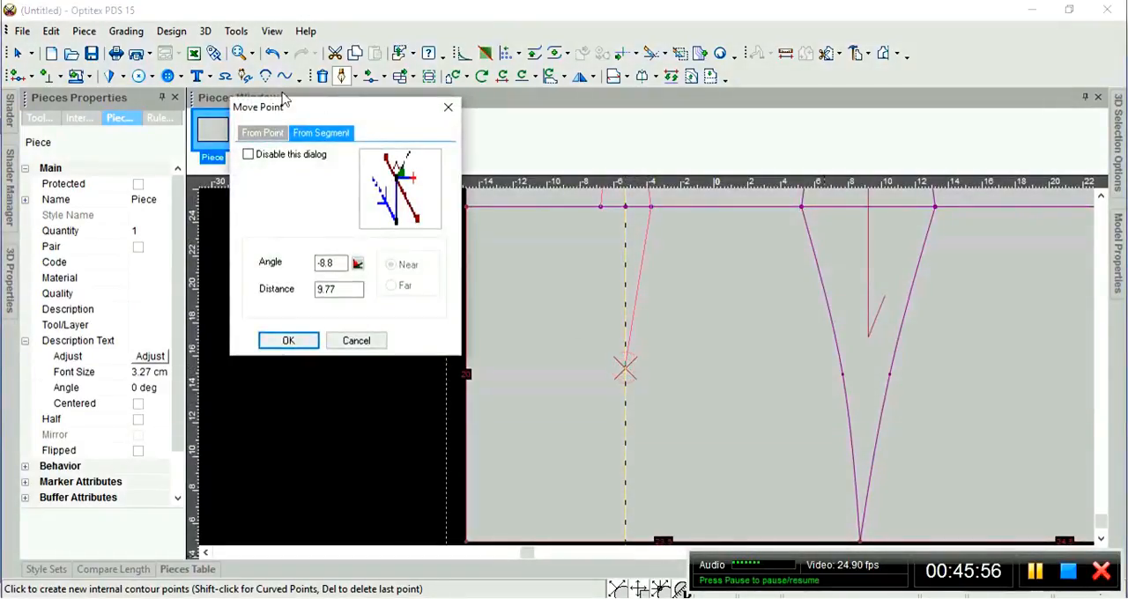
left_click(261, 134)
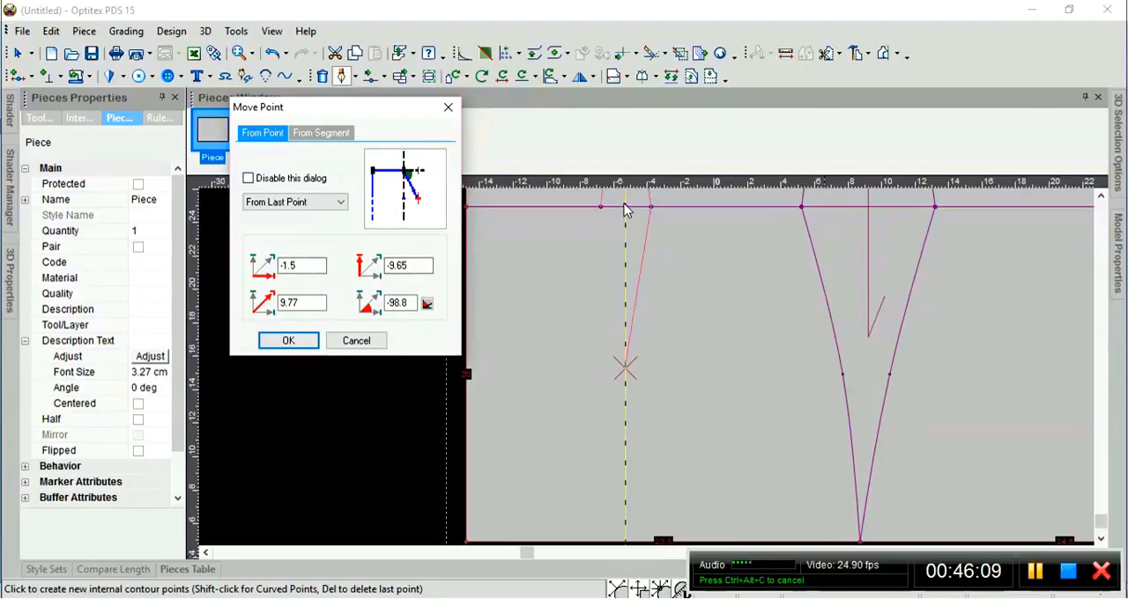
left_click_drag(411, 265, 336, 264)
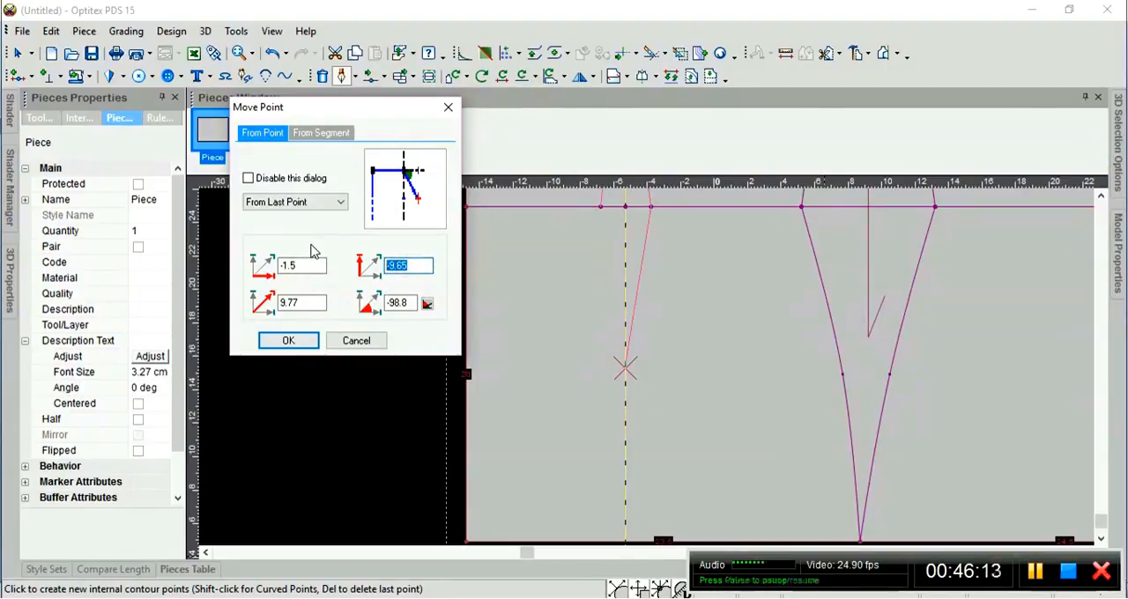
key("BackSpace")
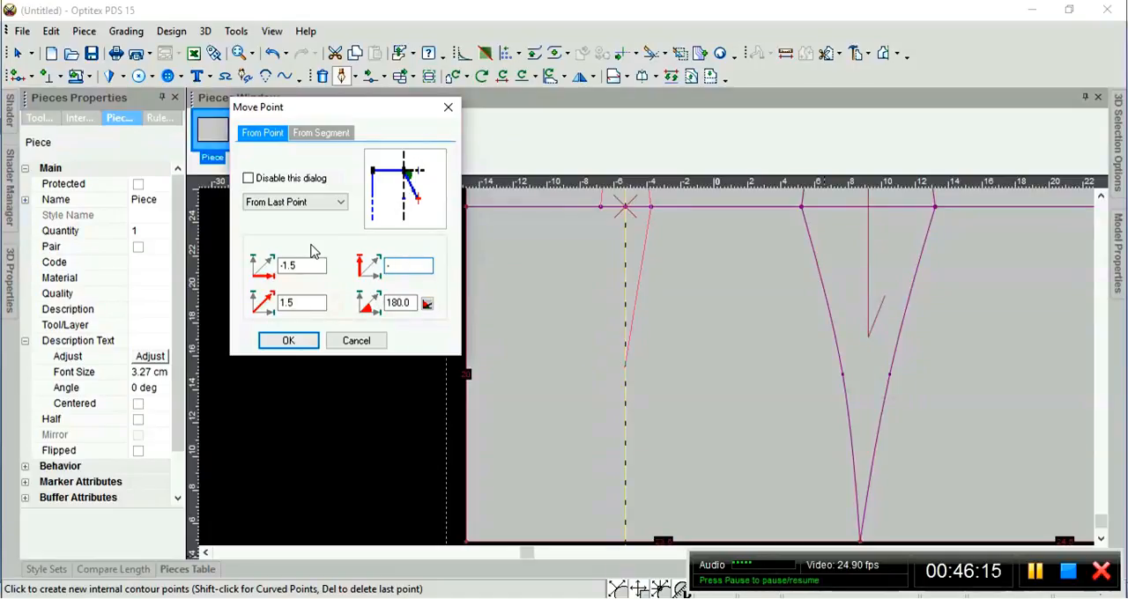
type("-12")
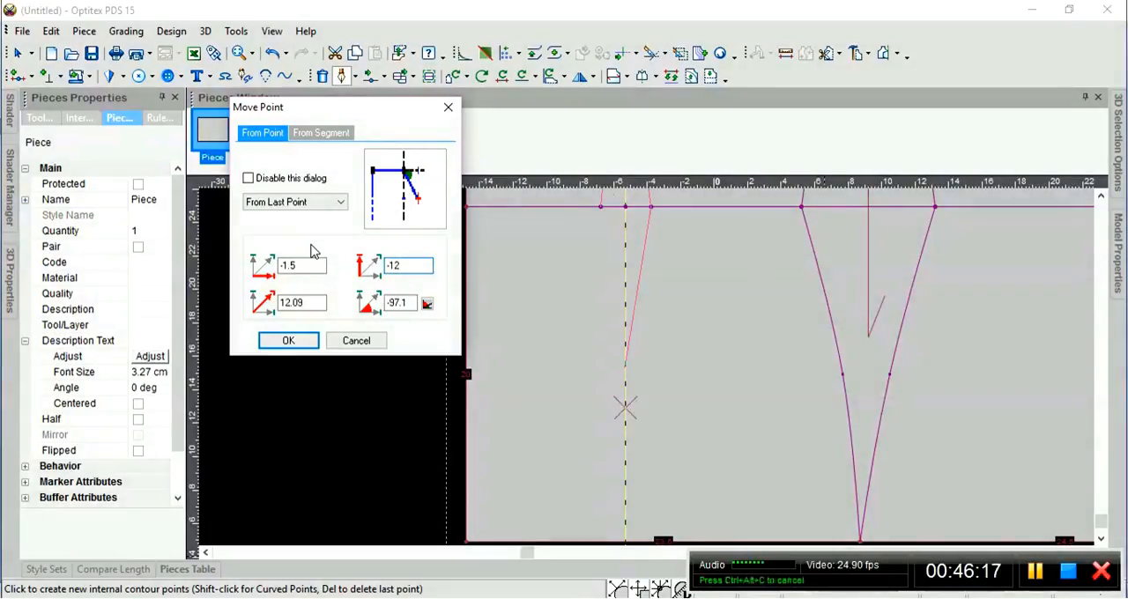
left_click(289, 341)
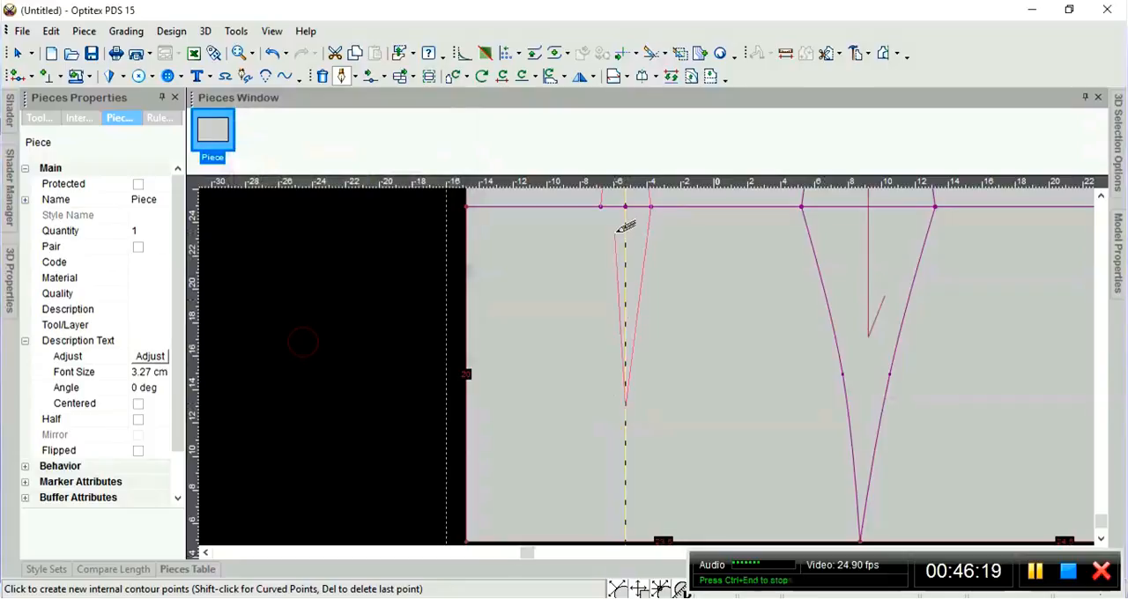
Close the dart contour at its starting point left of the guideline and finish drafting.
left_click(601, 206)
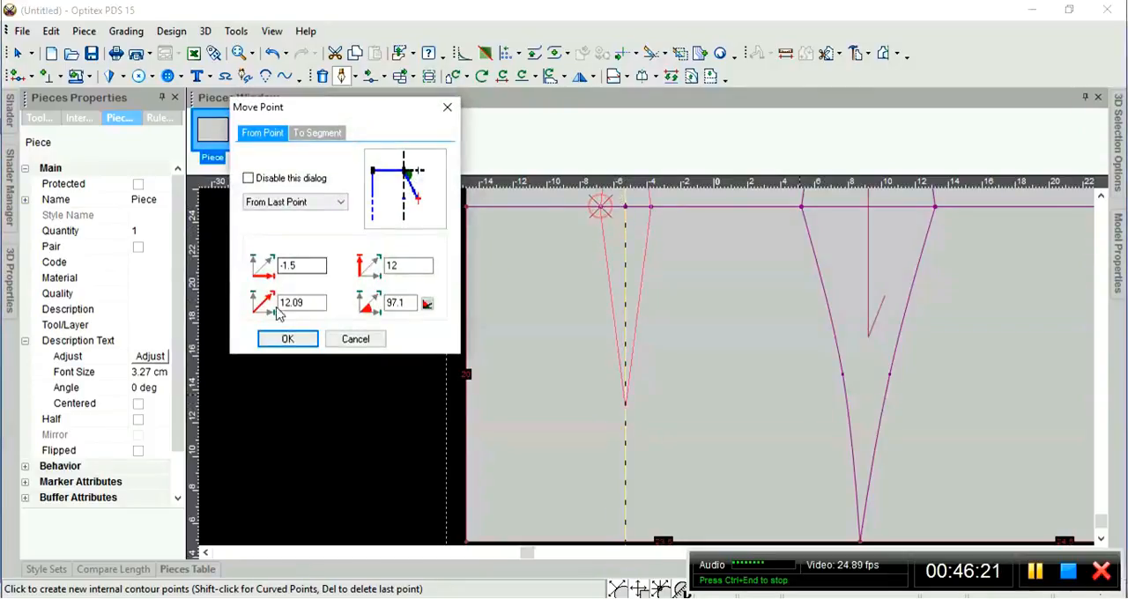
left_click(288, 342)
left_click(514, 344)
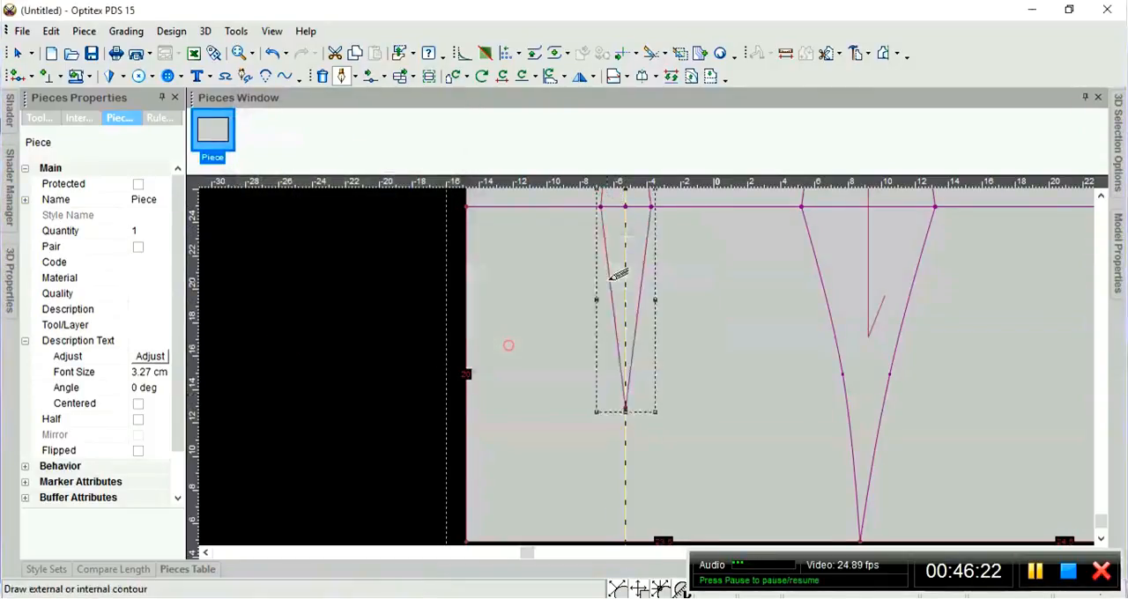
scroll(659, 361, "down", 3)
scroll(659, 368, "up", 2)
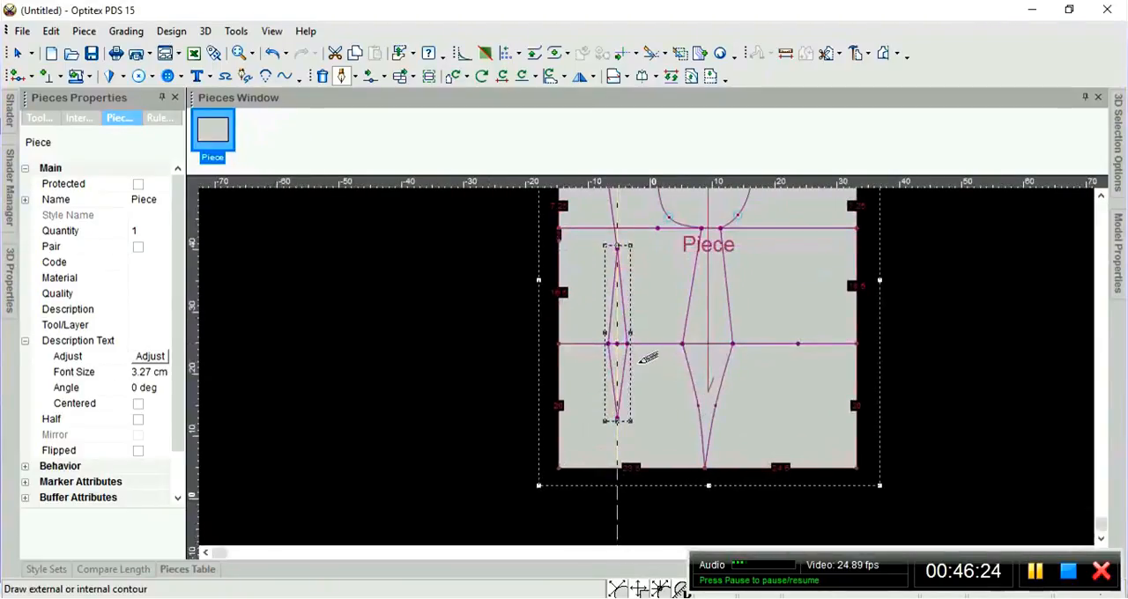
right_click(449, 320)
left_click(486, 334)
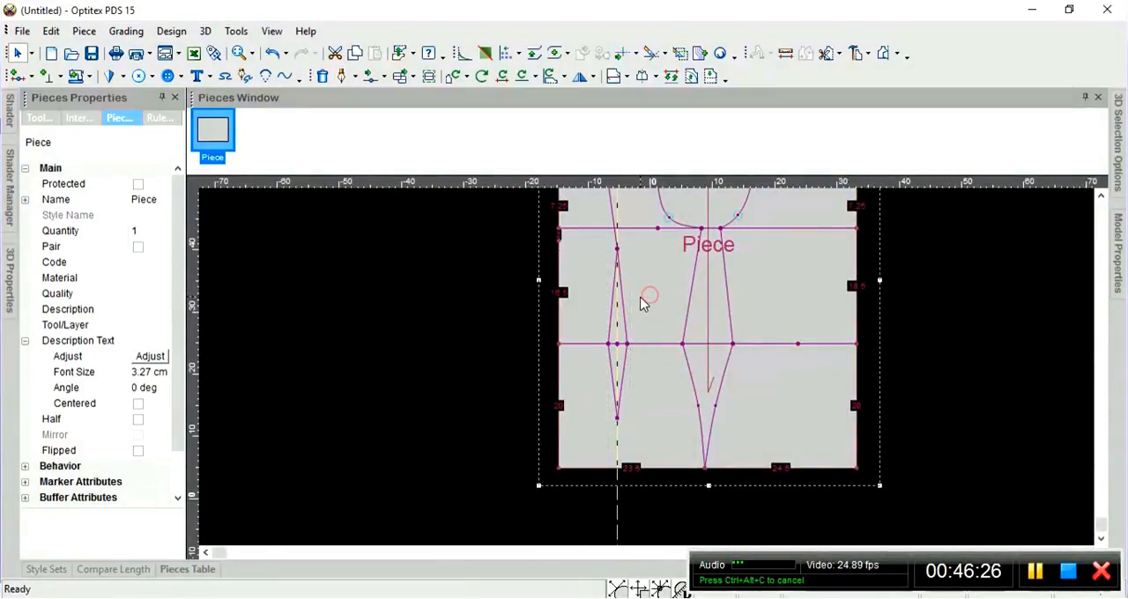
Move the vertical guideline from the left dart to the existing point on the right panel's third horizontal line.
scroll(657, 379, "down", 2)
scroll(656, 379, "up", 2)
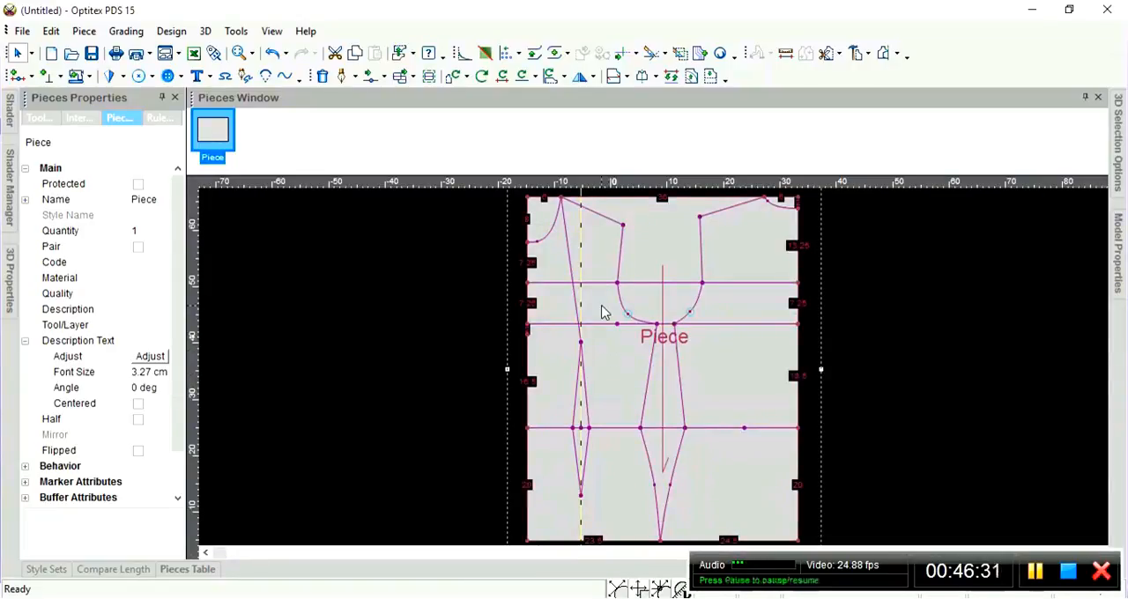
left_click(581, 264)
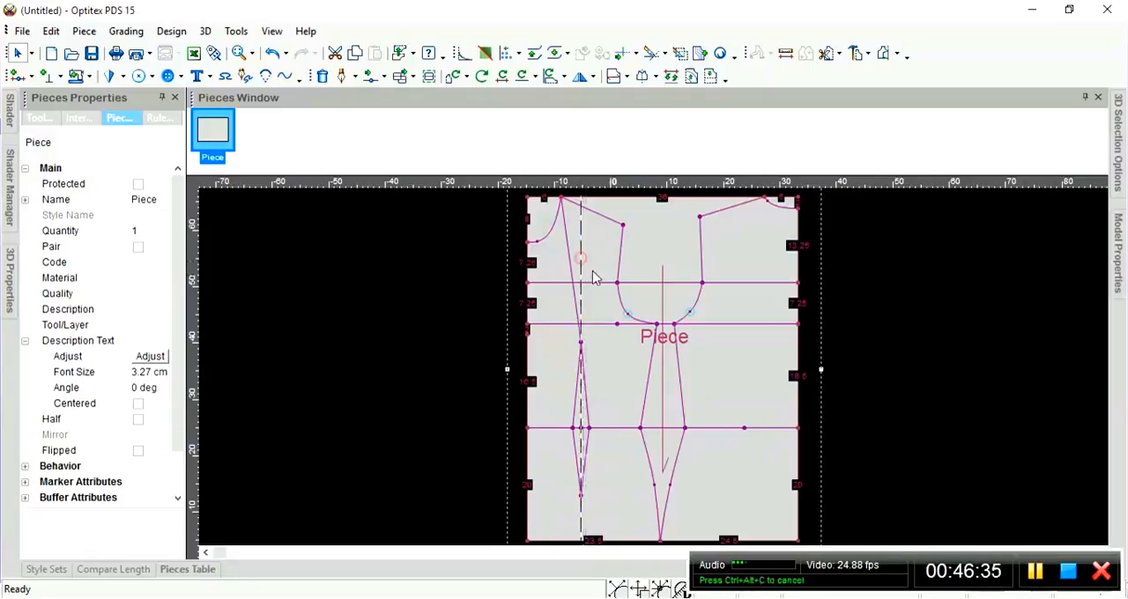
left_click(744, 433)
scroll(647, 374, "up", 2)
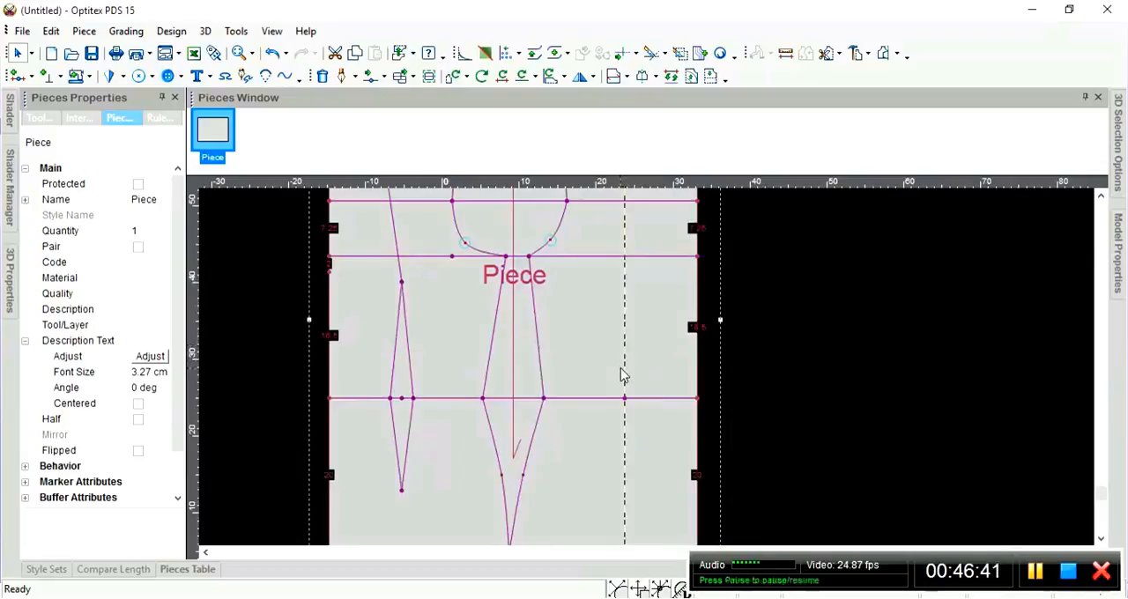
Start a draft line on the third horizontal line, 1.5 cm left of the guideline point, creating a snapped-line point with a firm connection.
key("d")
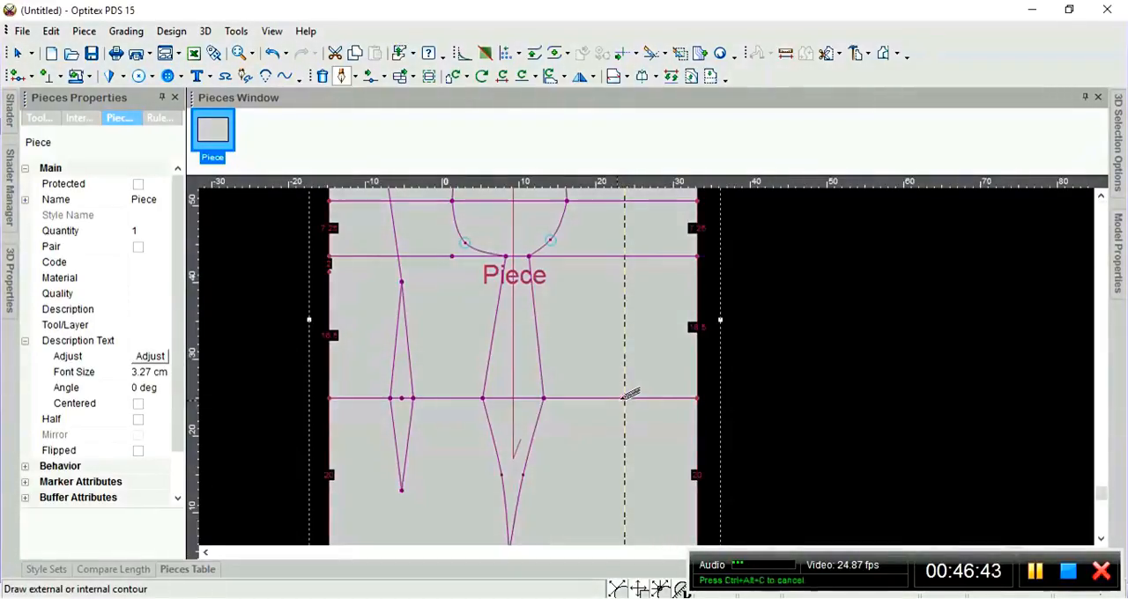
left_click(614, 398)
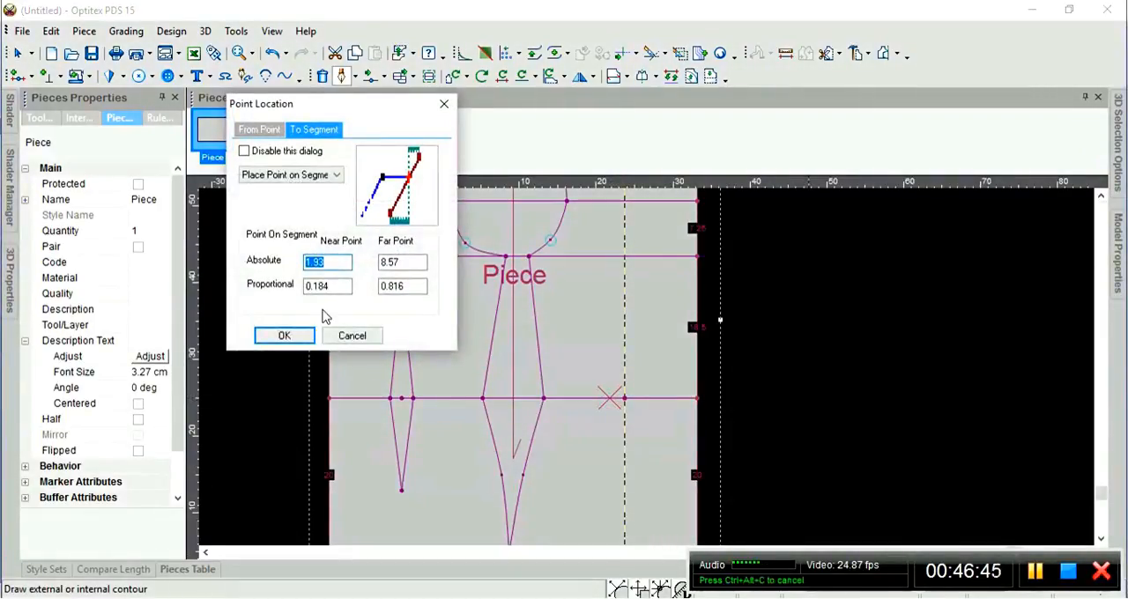
type("1.5")
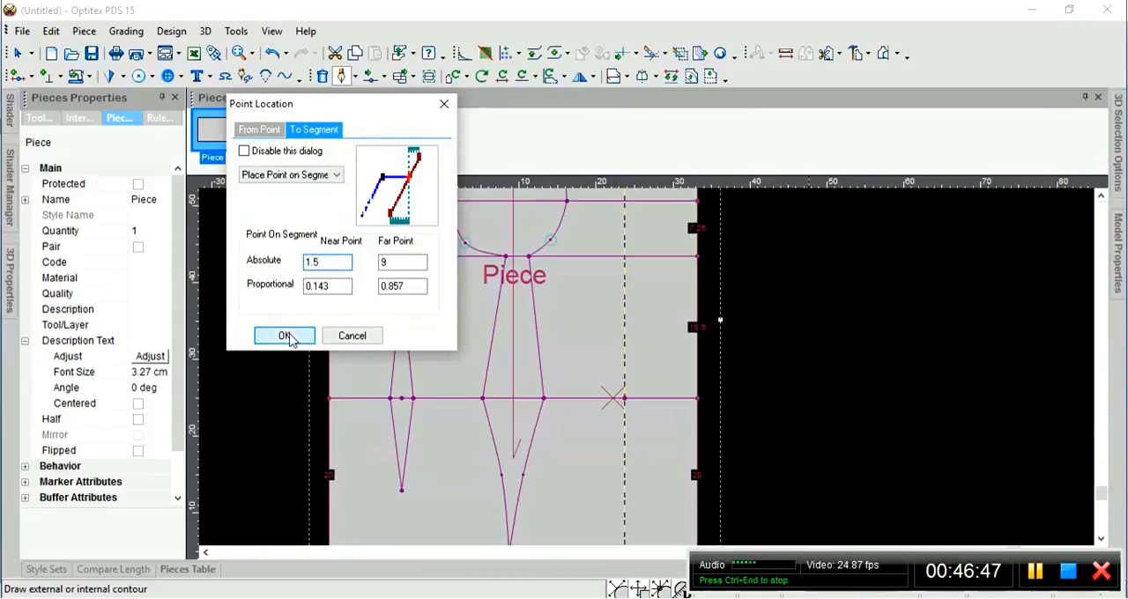
left_click(286, 336)
left_click(569, 344)
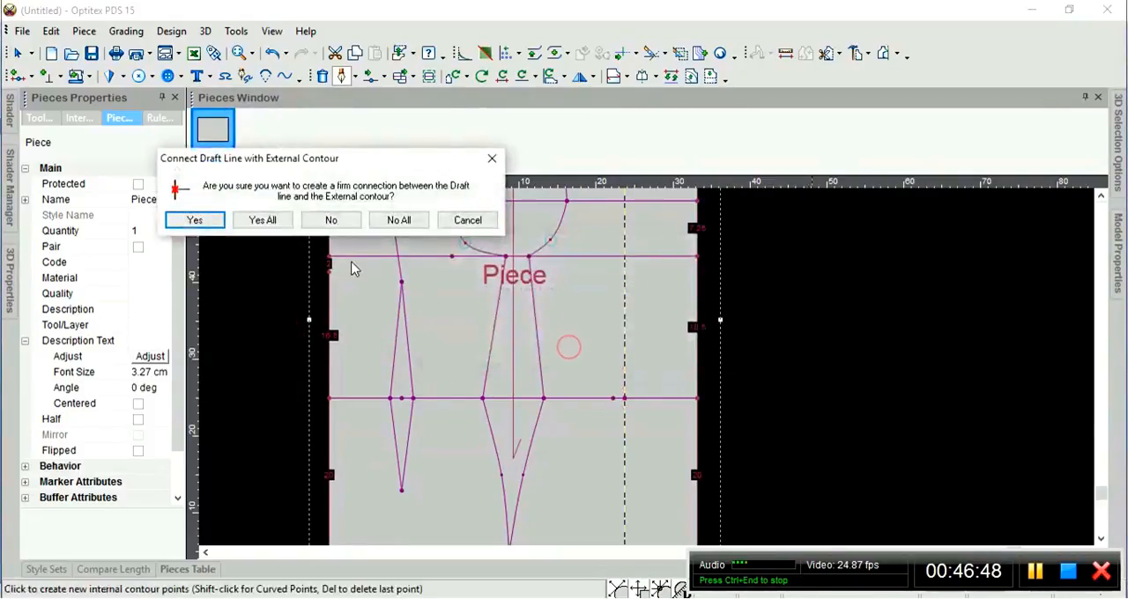
left_click(197, 225)
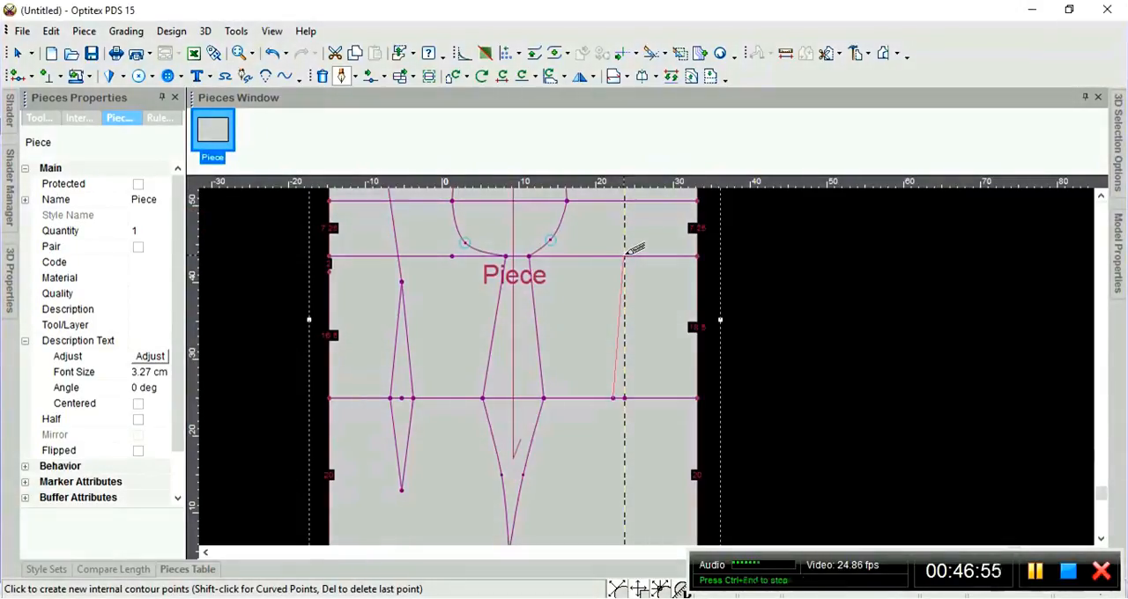
Place the right dart's upper point where the guideline crosses the second horizontal line, creating a snapped-line point with a firm connection.
left_click(626, 253)
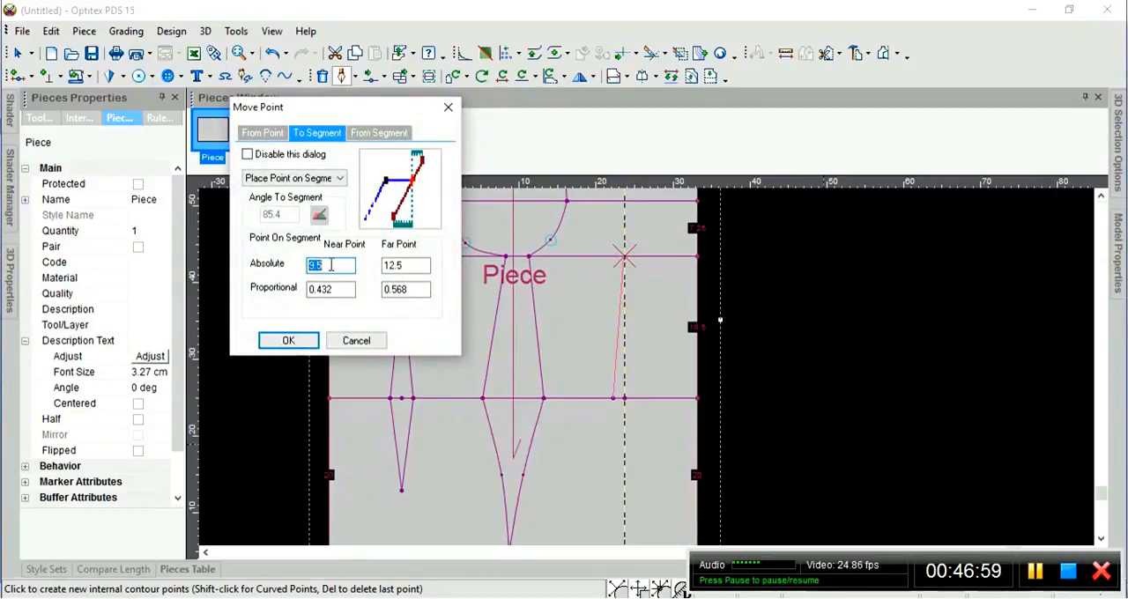
left_click(290, 342)
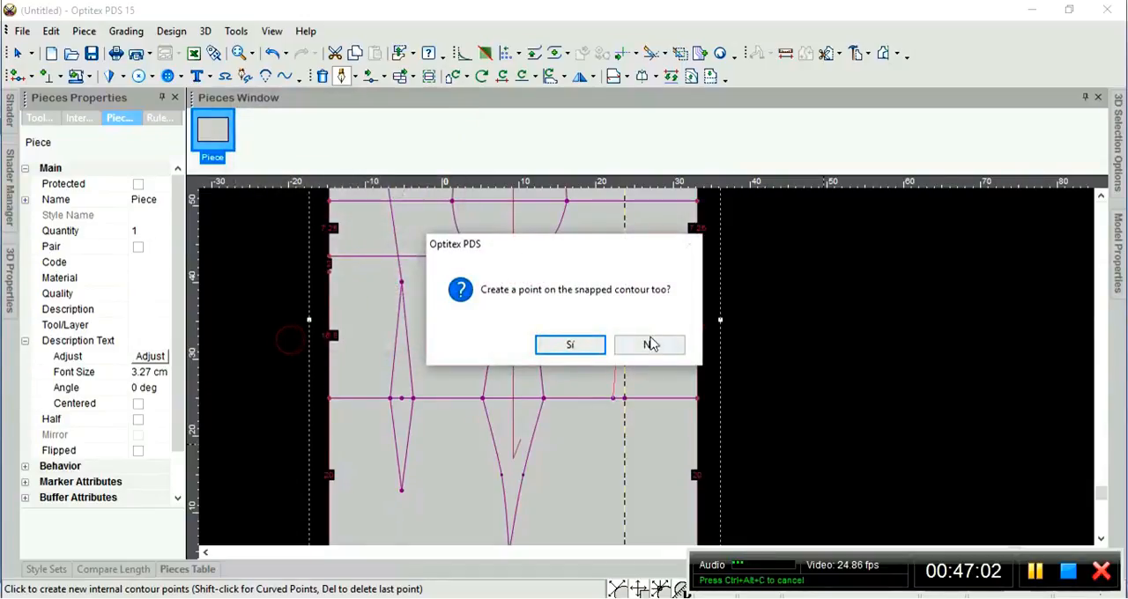
left_click(571, 344)
left_click(198, 222)
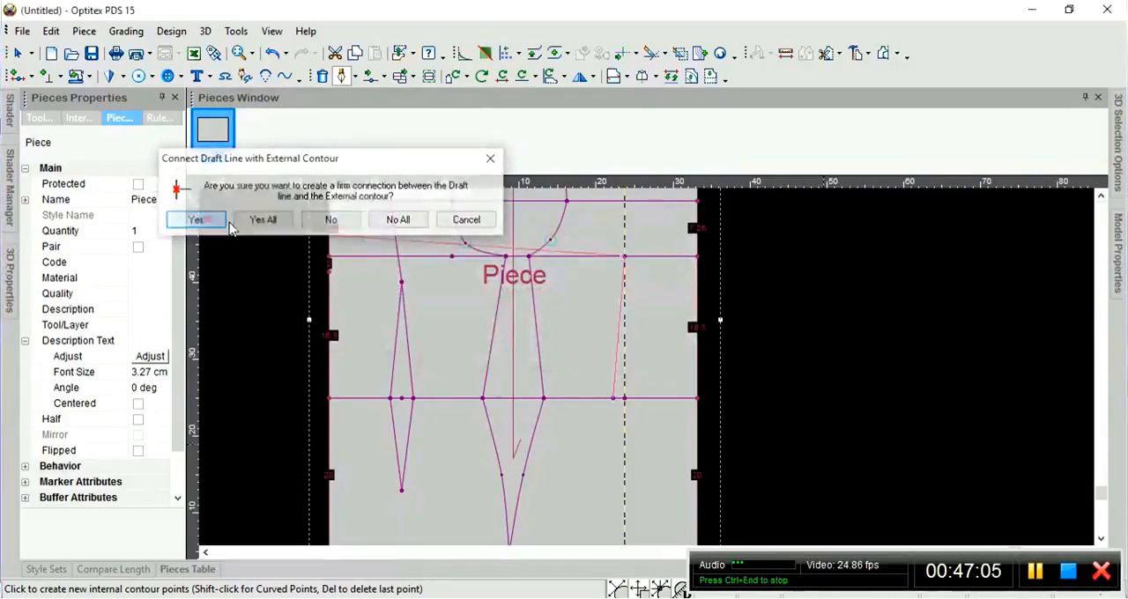
Place the right dart's next point on the third horizontal line, 1.5 cm right of the guideline point, with a snapped-contour point and firm connection.
scroll(635, 405, "up", 3)
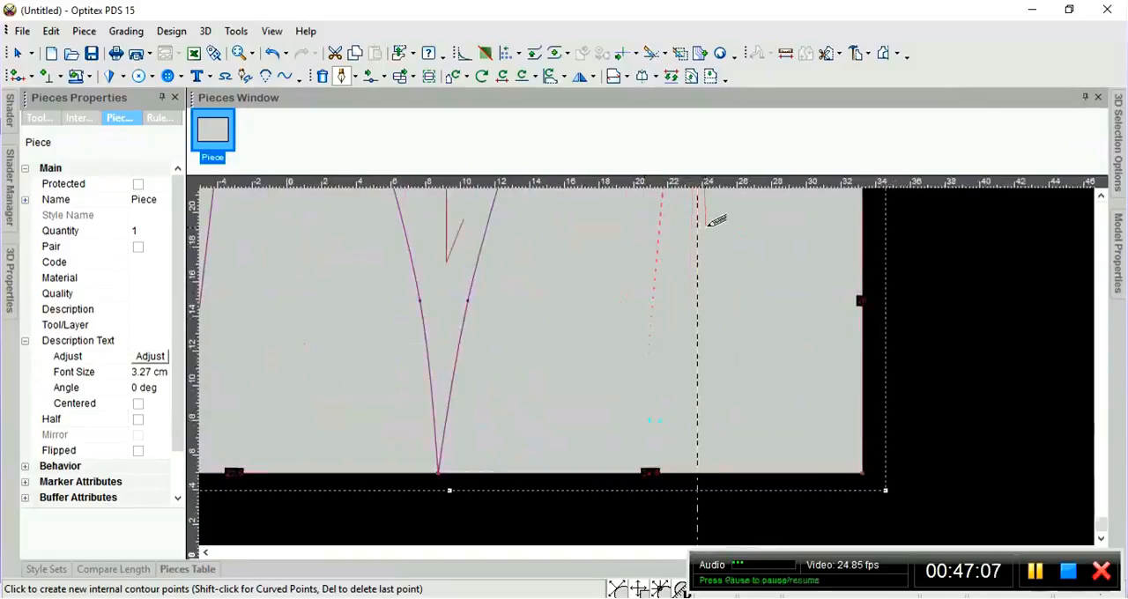
scroll(710, 223, "down", 2)
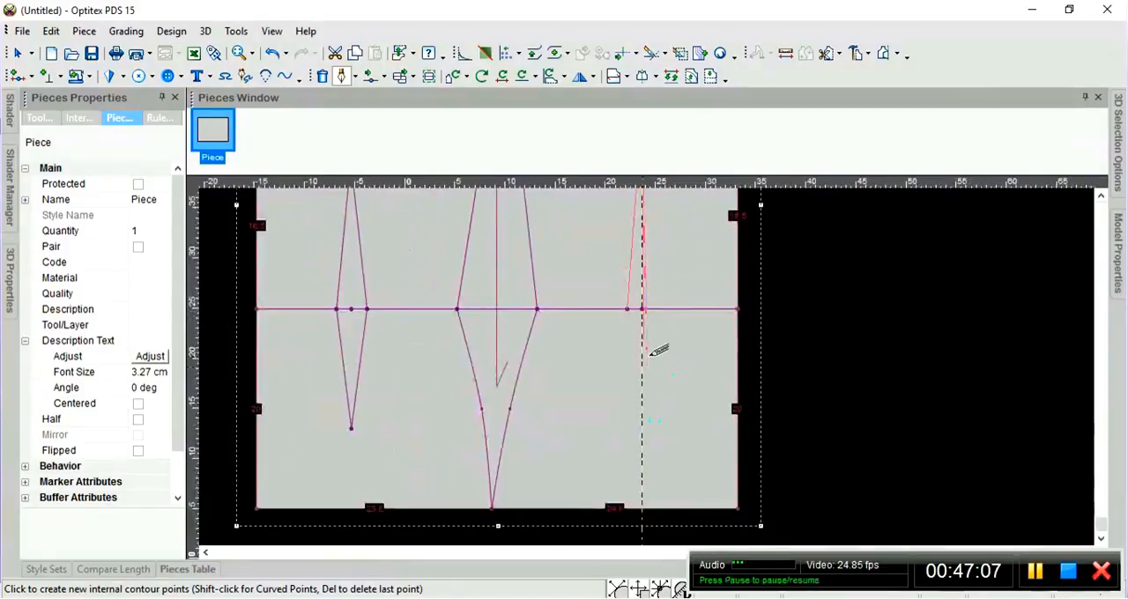
left_click(657, 309)
type("1.5")
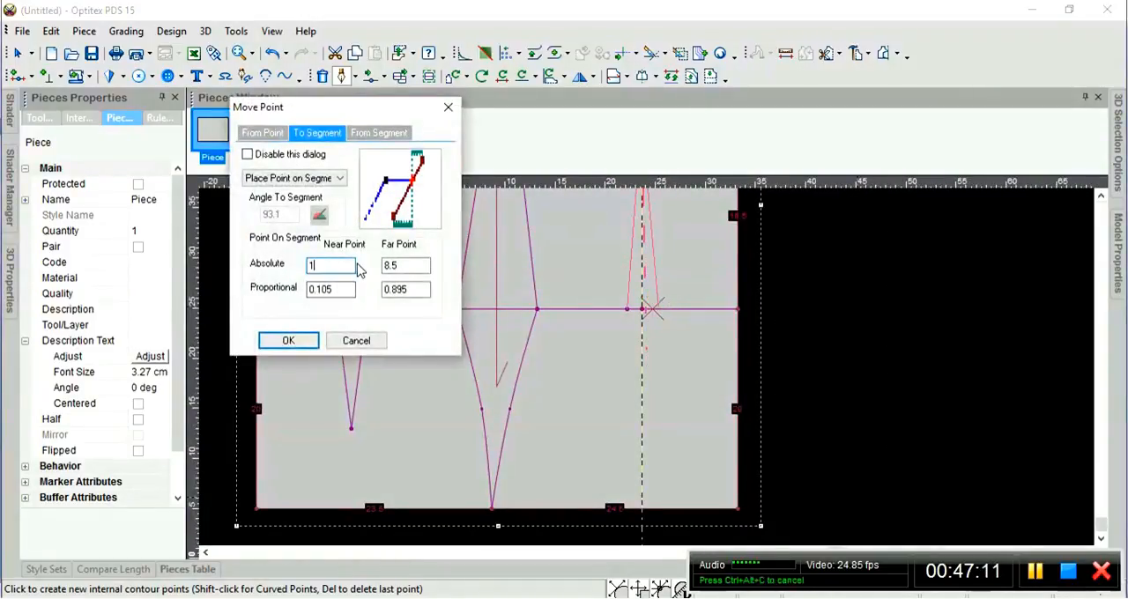
left_click(288, 340)
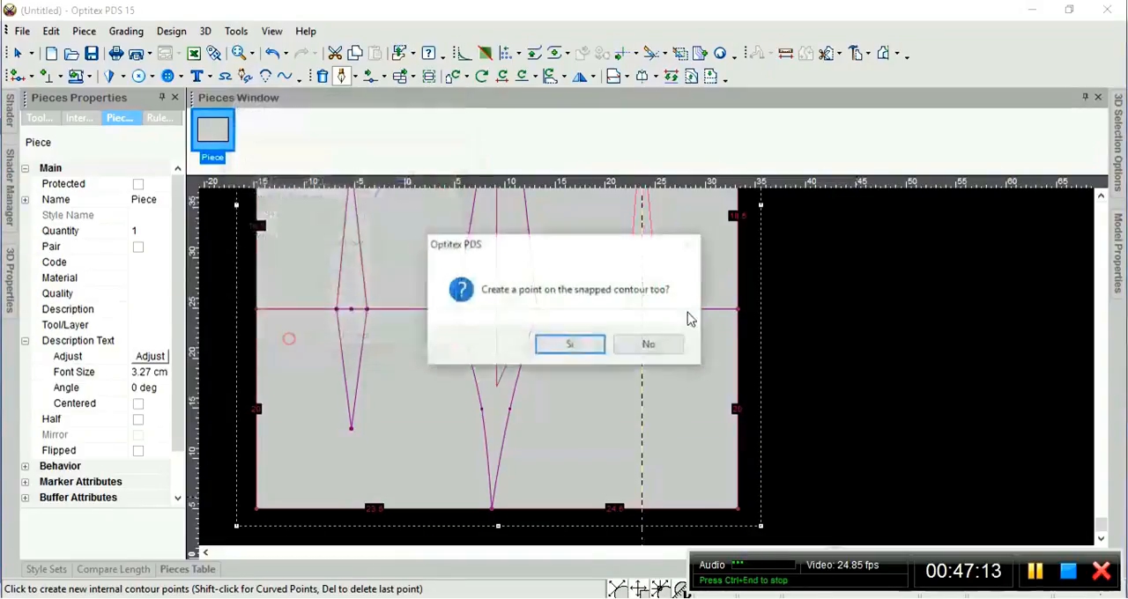
left_click(570, 344)
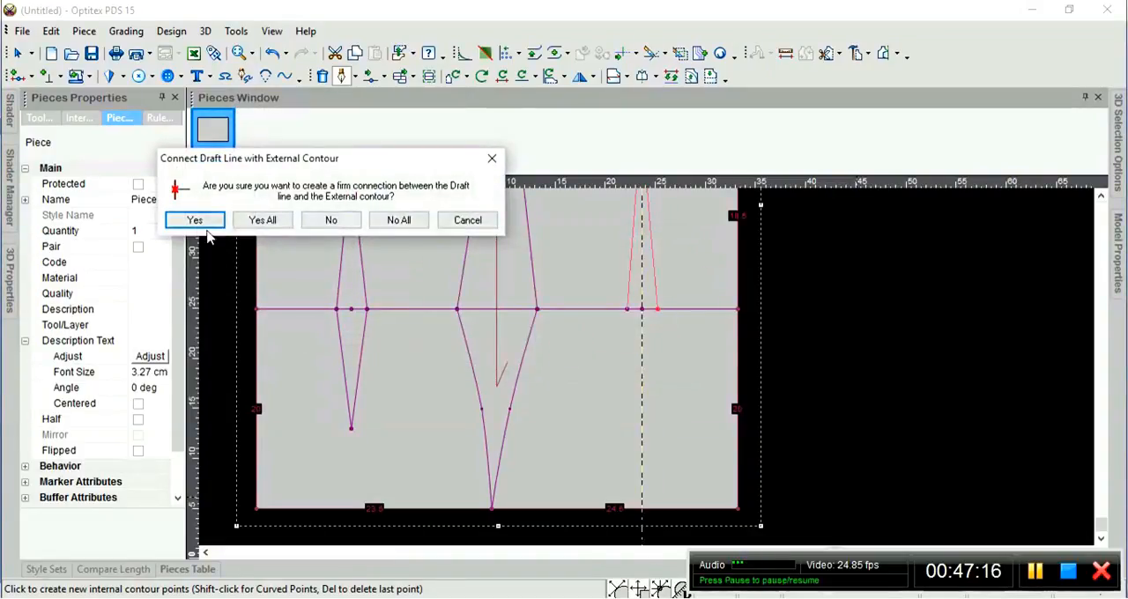
left_click(196, 222)
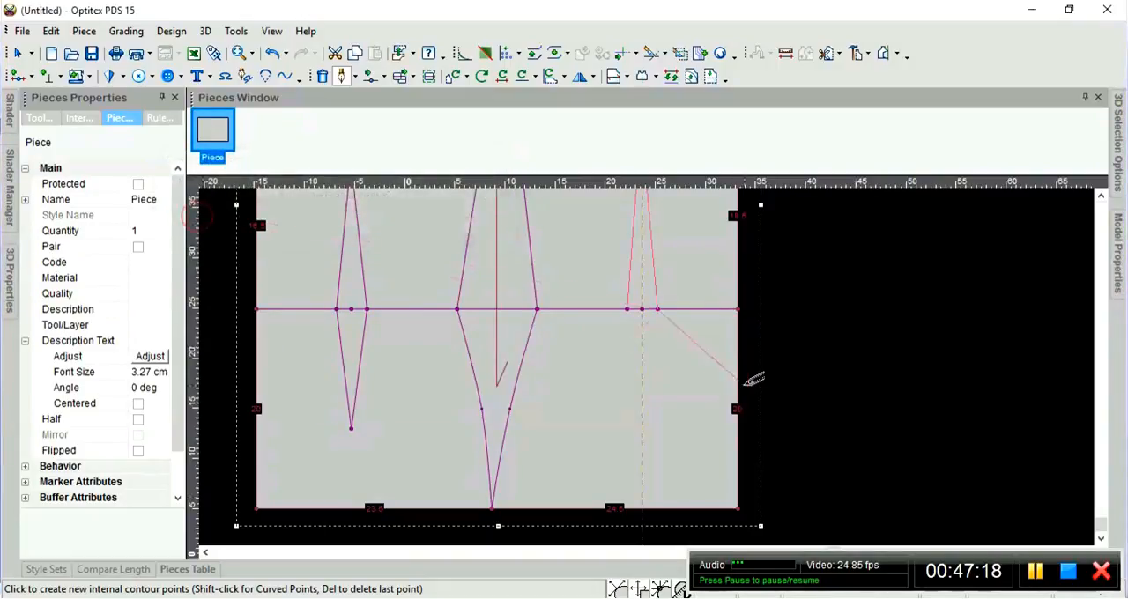
Place the right dart's lower tip on the guideline, offset -1.5 cm horizontally and -13 cm vertically from the last point.
left_click(642, 420)
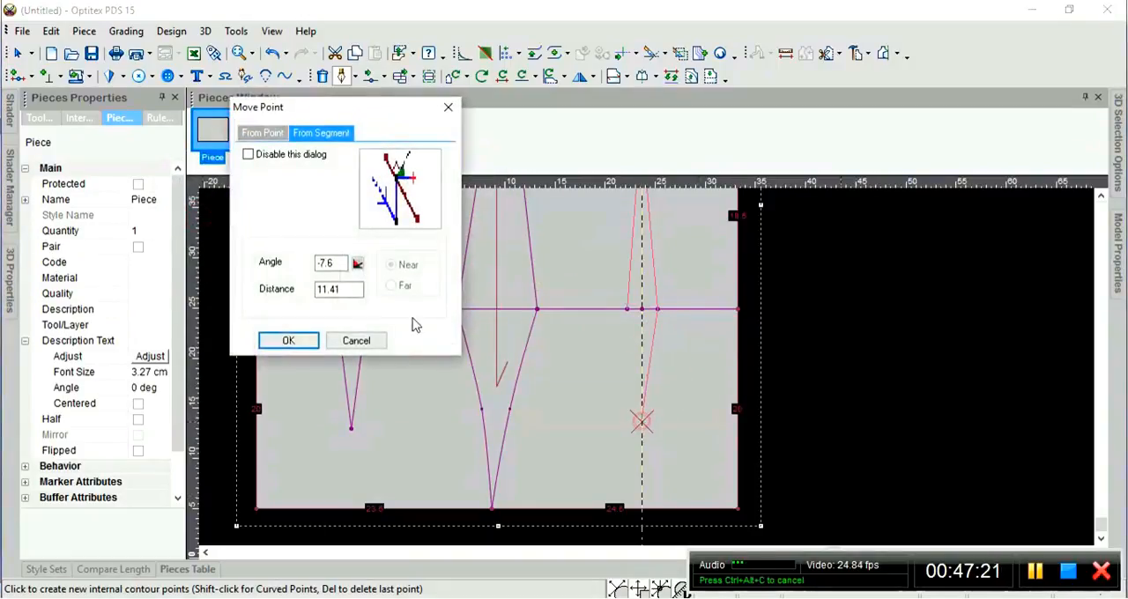
left_click(259, 137)
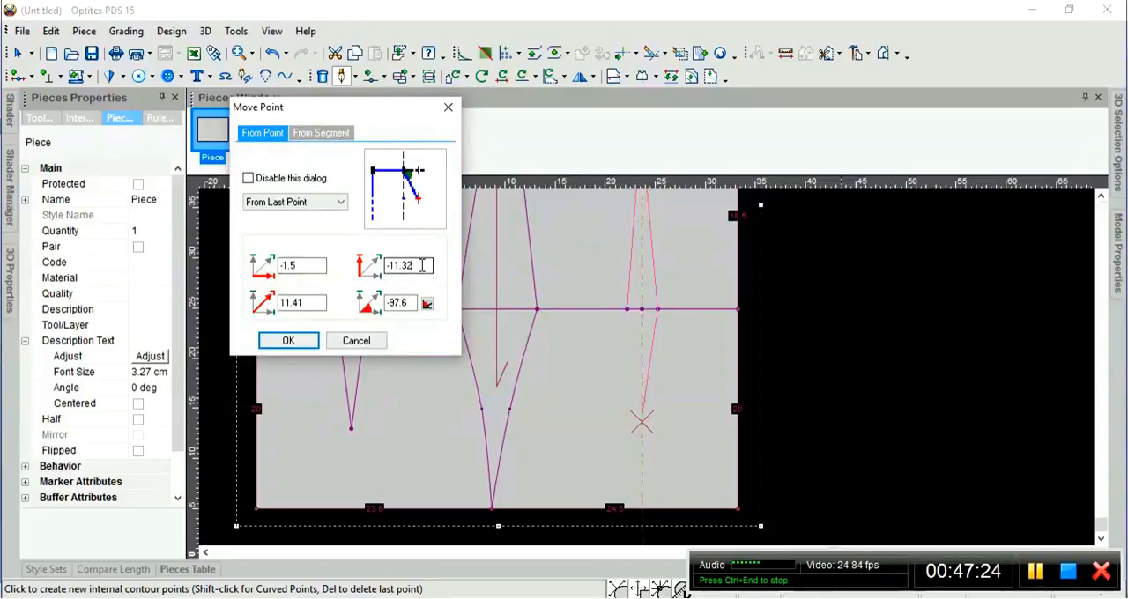
left_click_drag(423, 265, 402, 262)
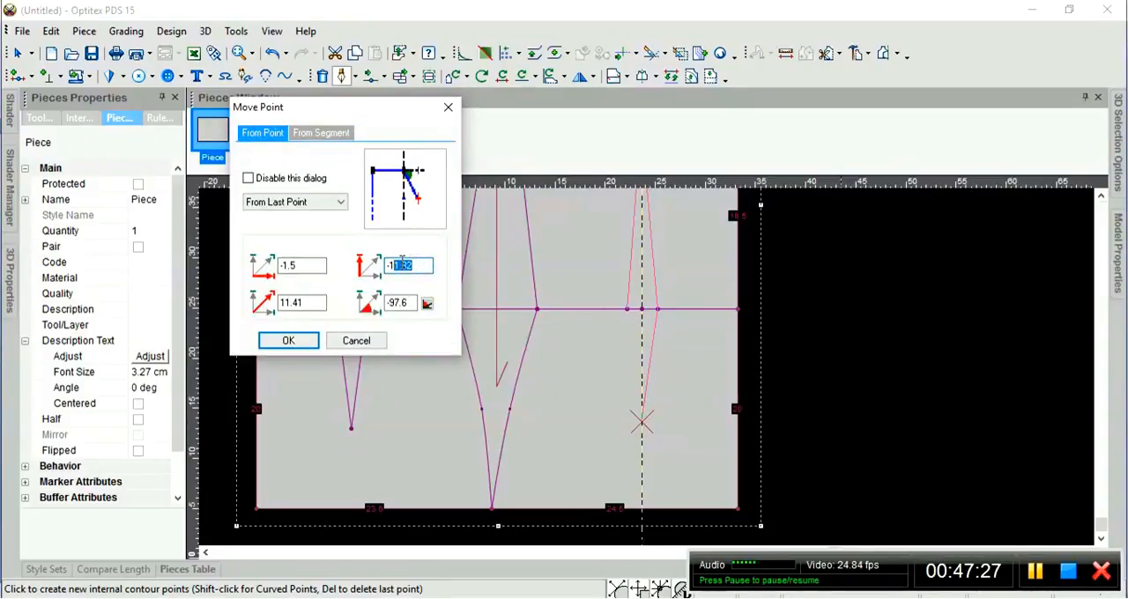
type("3")
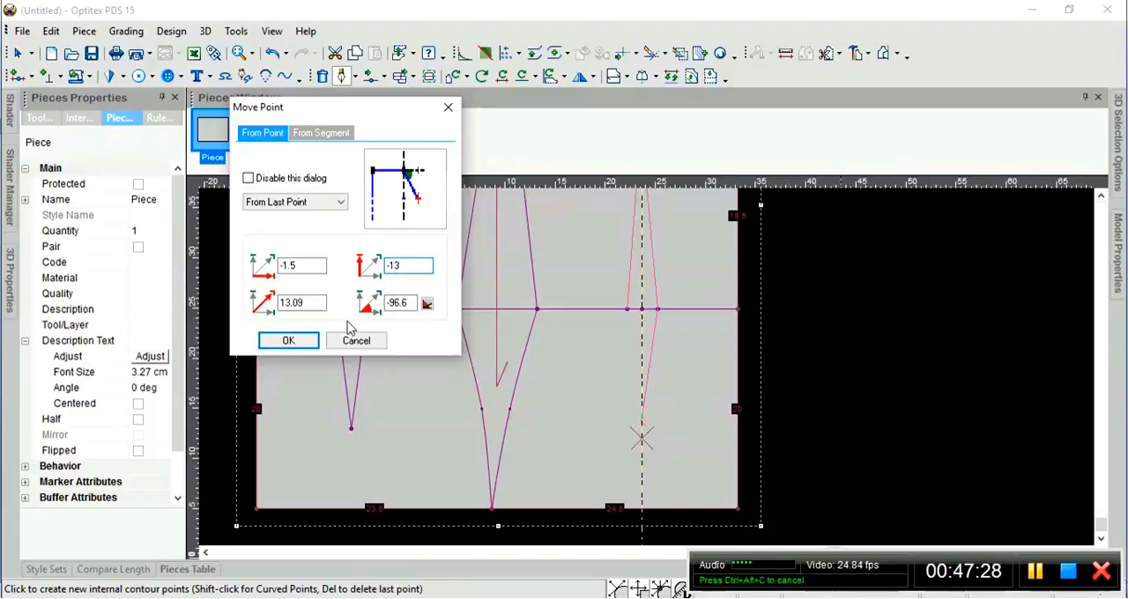
left_click(303, 342)
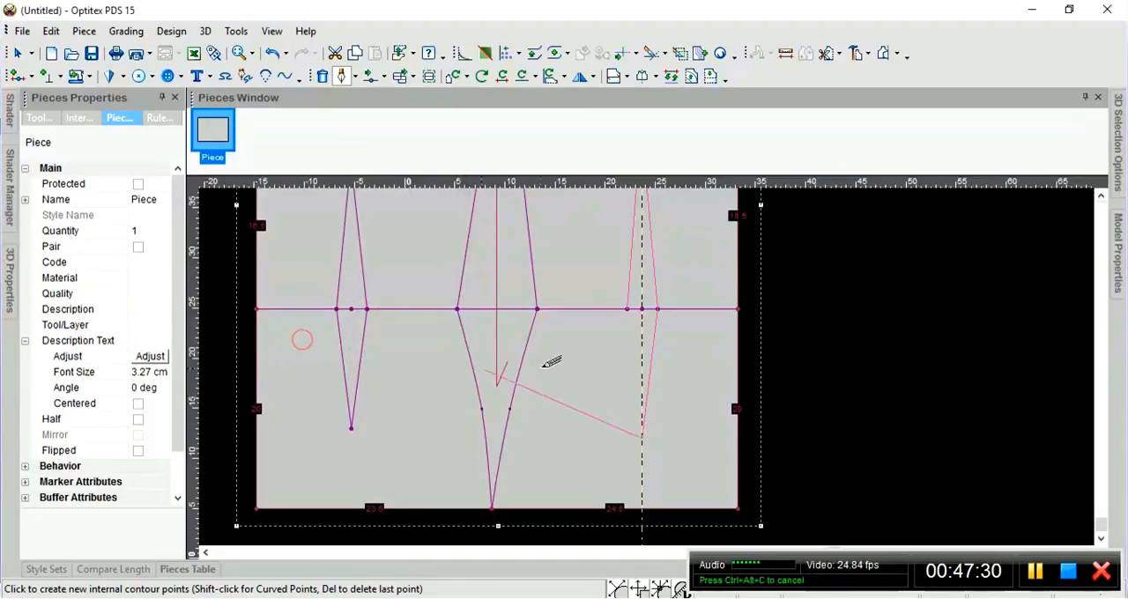
Close the right dart's contour at its starting point left of the guideline and finish drafting.
left_click(627, 308)
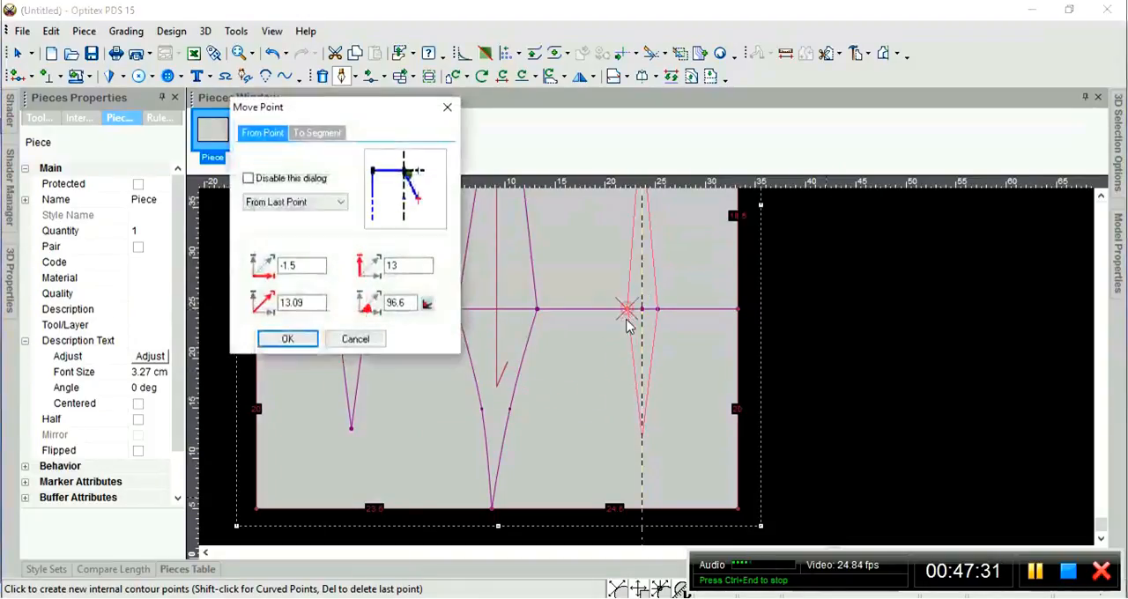
left_click(306, 345)
left_click(484, 343)
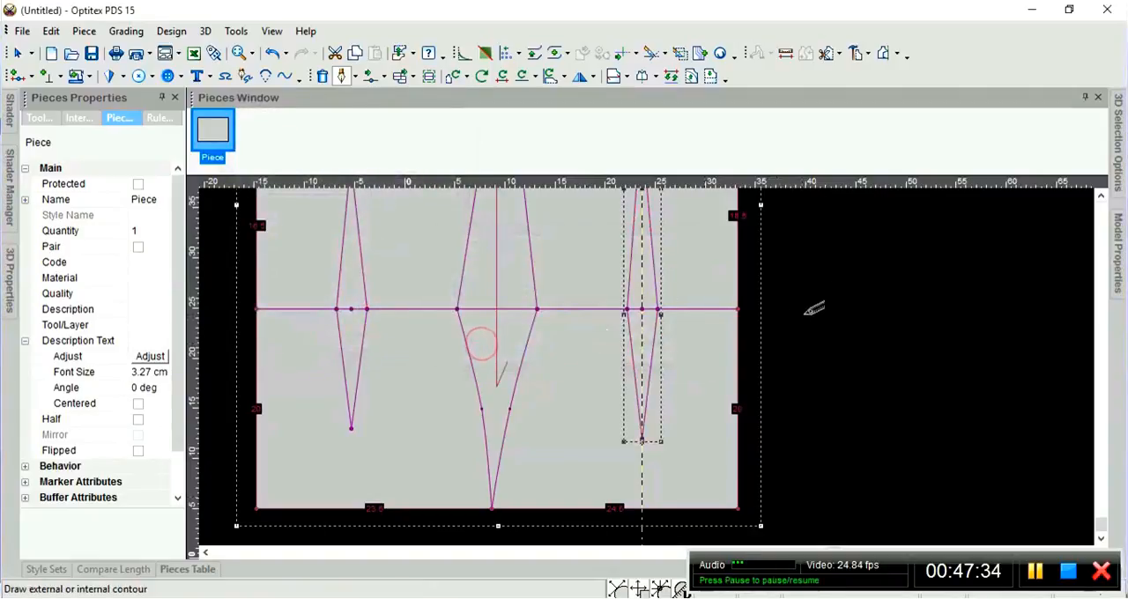
right_click(816, 269)
left_click(841, 317)
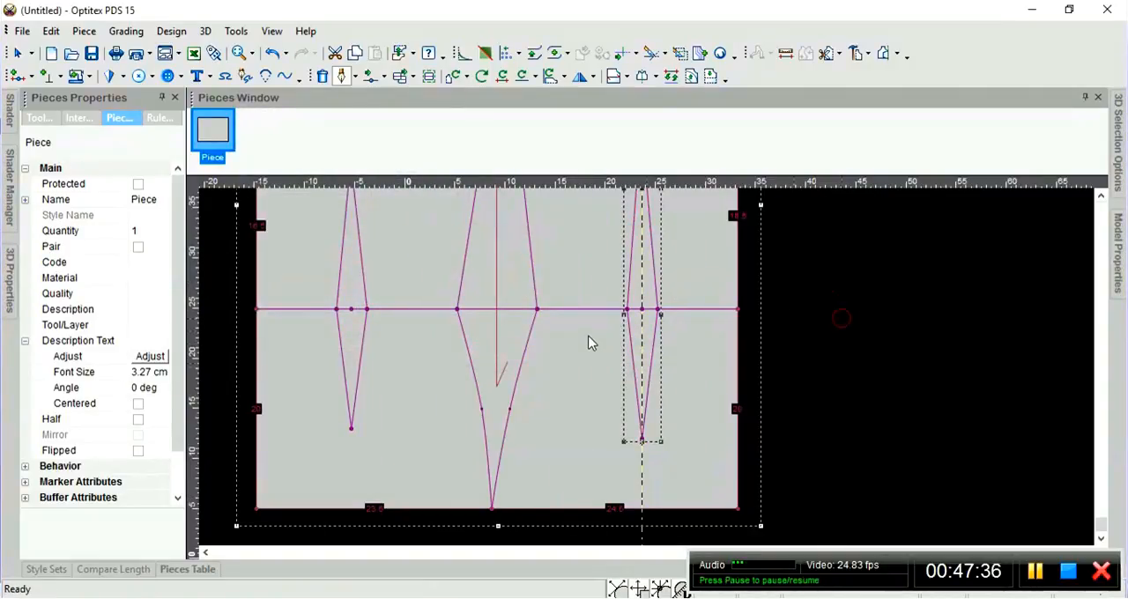
Remove the vertical guideline from the right dart and delete the left dart's contour.
scroll(652, 375, "down", 3)
scroll(648, 368, "up", 1)
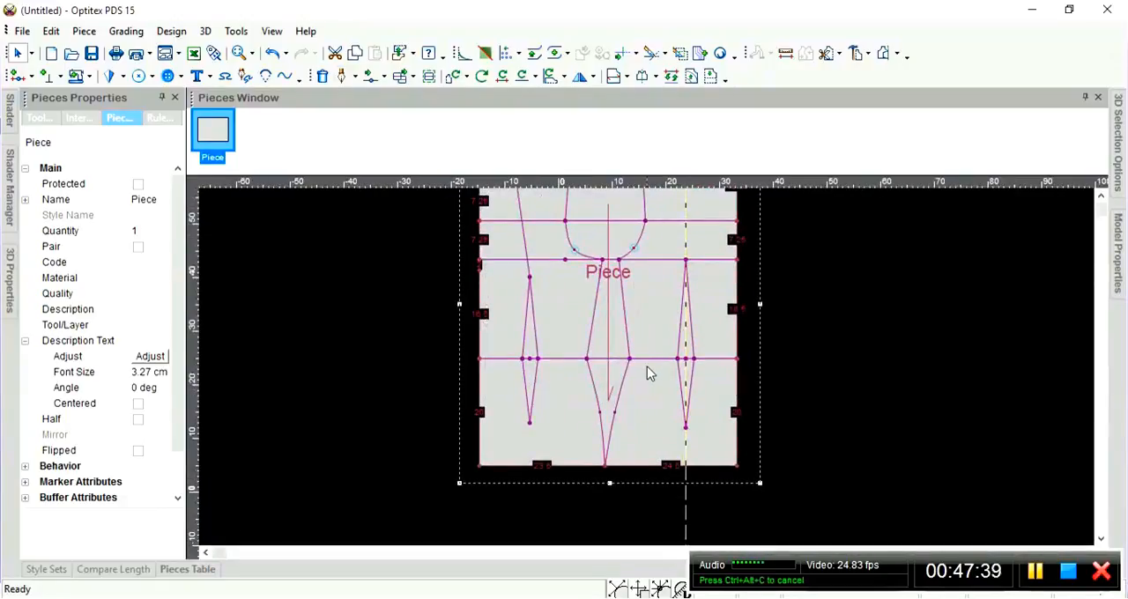
scroll(647, 370, "down", 1)
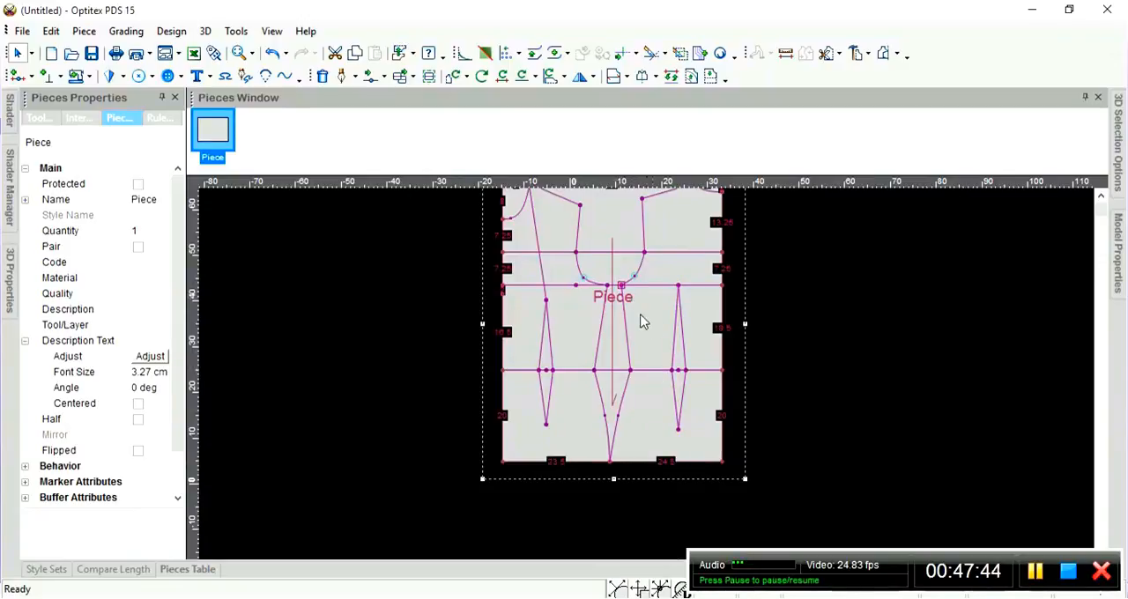
scroll(647, 374, "up", 3)
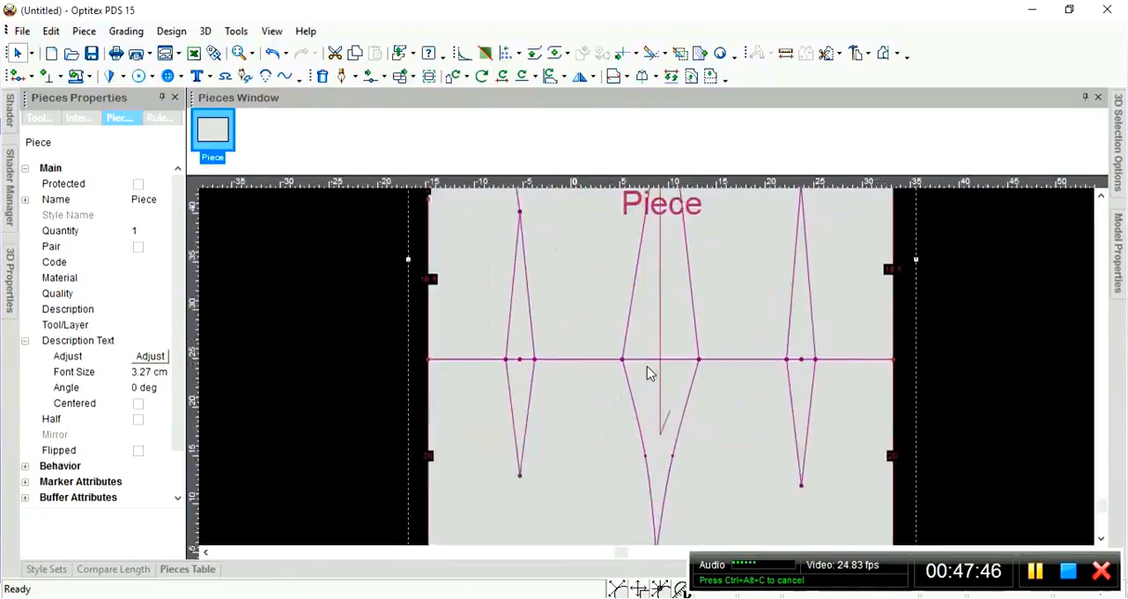
scroll(646, 369, "down", 3)
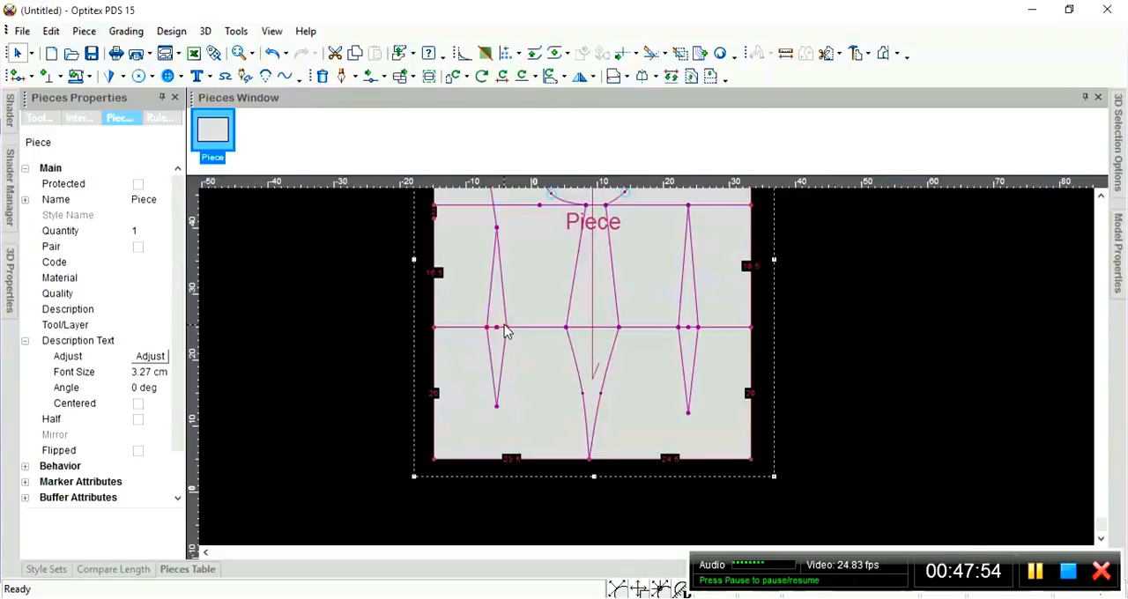
left_click(506, 327)
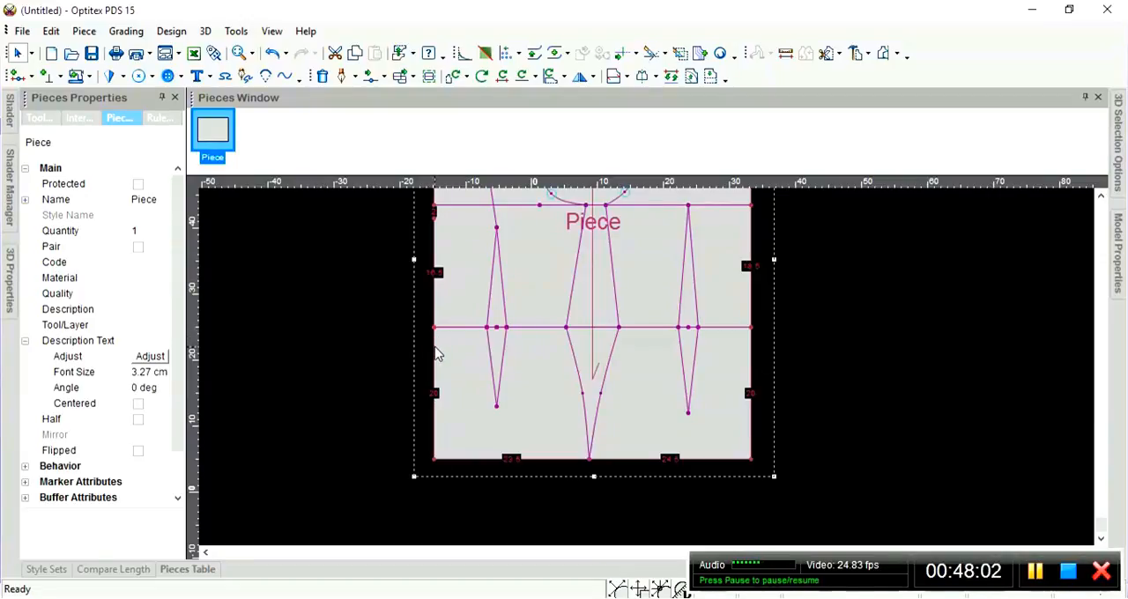
left_click(489, 340)
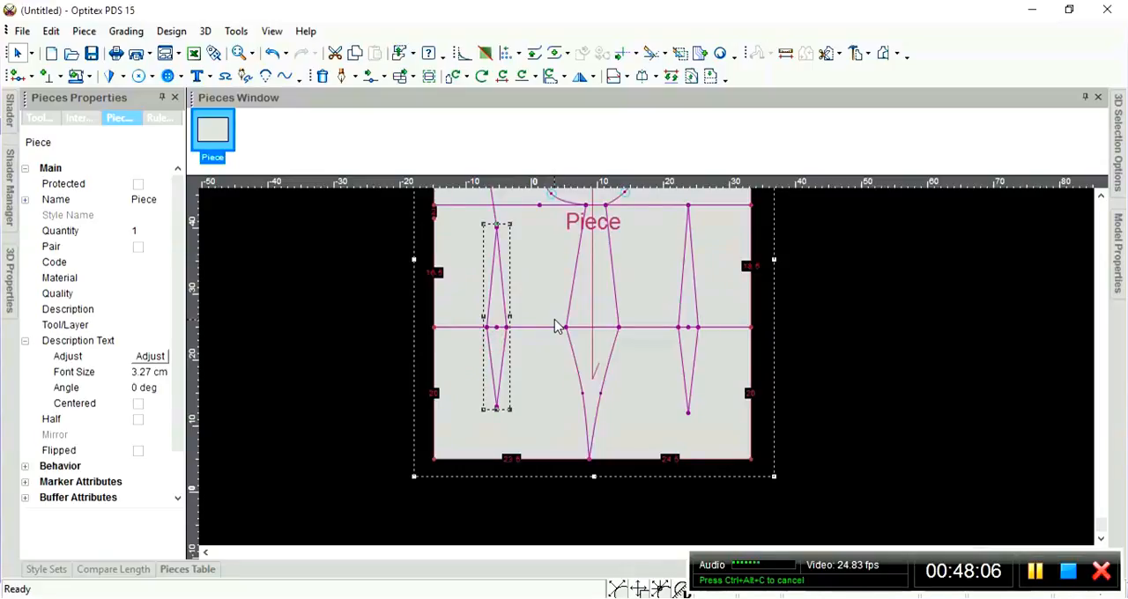
key("Delete")
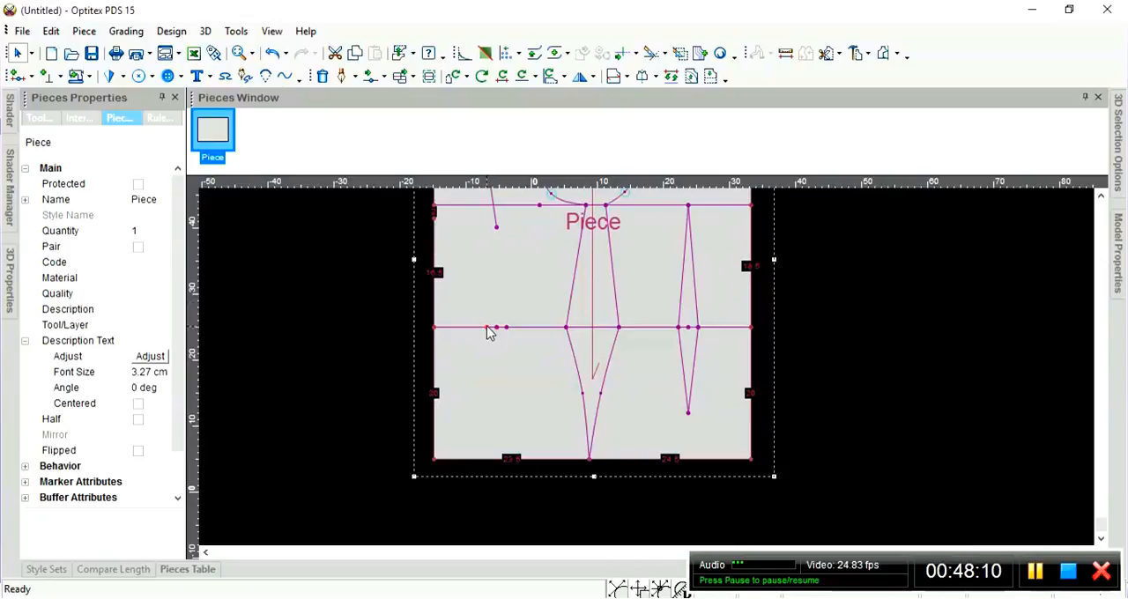
Delete the three leftover left-dart points from the third horizontal line.
left_click(504, 328)
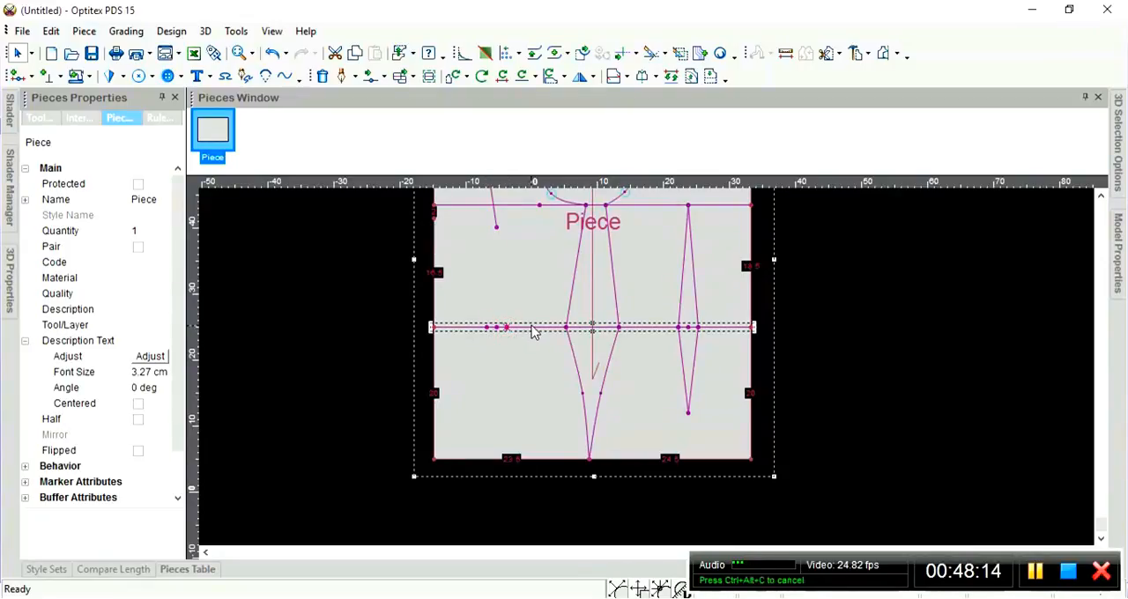
key("Delete")
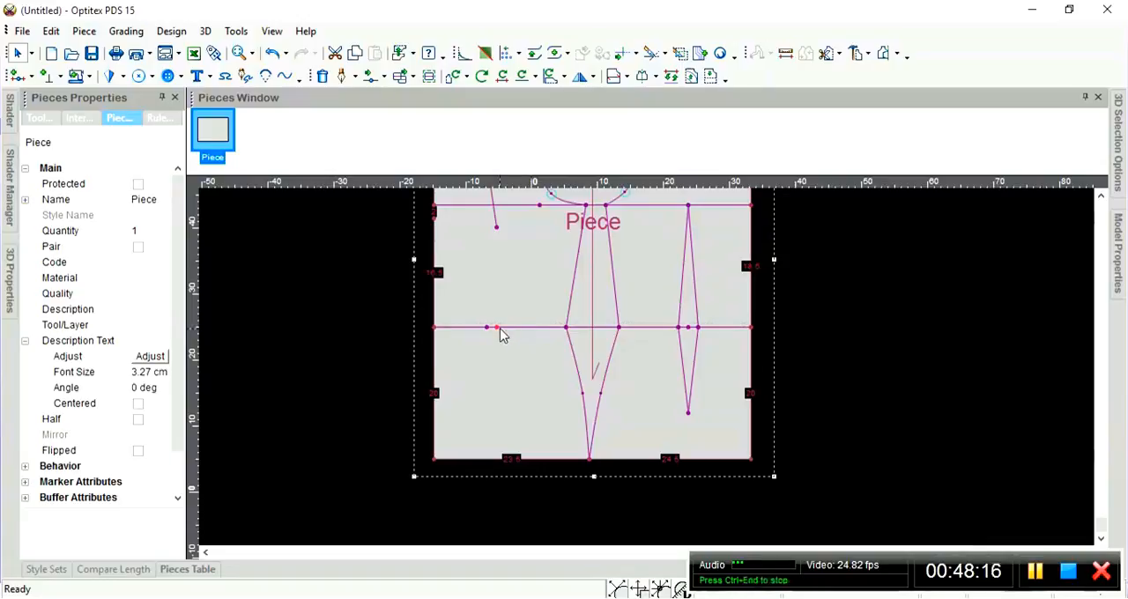
left_click(499, 328)
key("Delete")
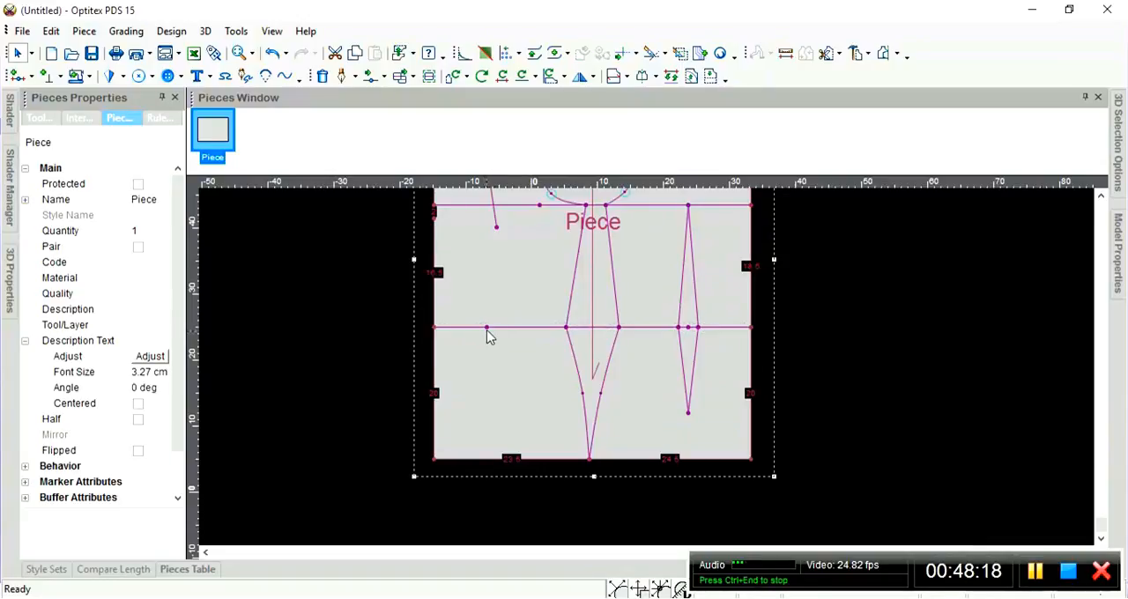
left_click(487, 328)
key("Delete")
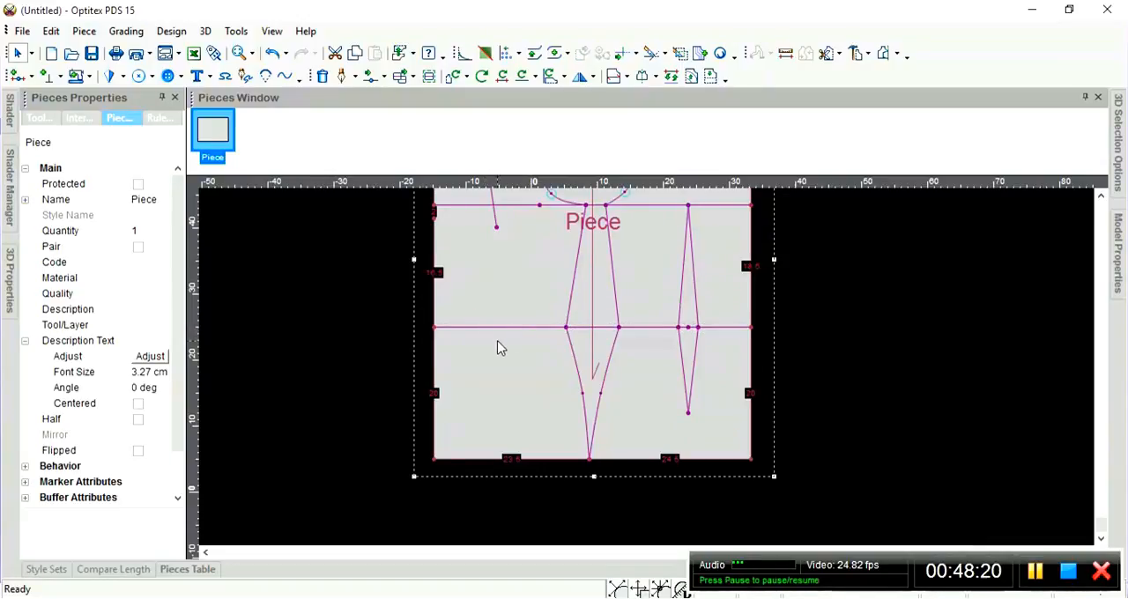
left_click(497, 342)
Start a draft line on the piece's left edge, 2 cm below the third horizontal line, creating a snapped-contour point with a firm connection.
scroll(549, 344, "up", 3)
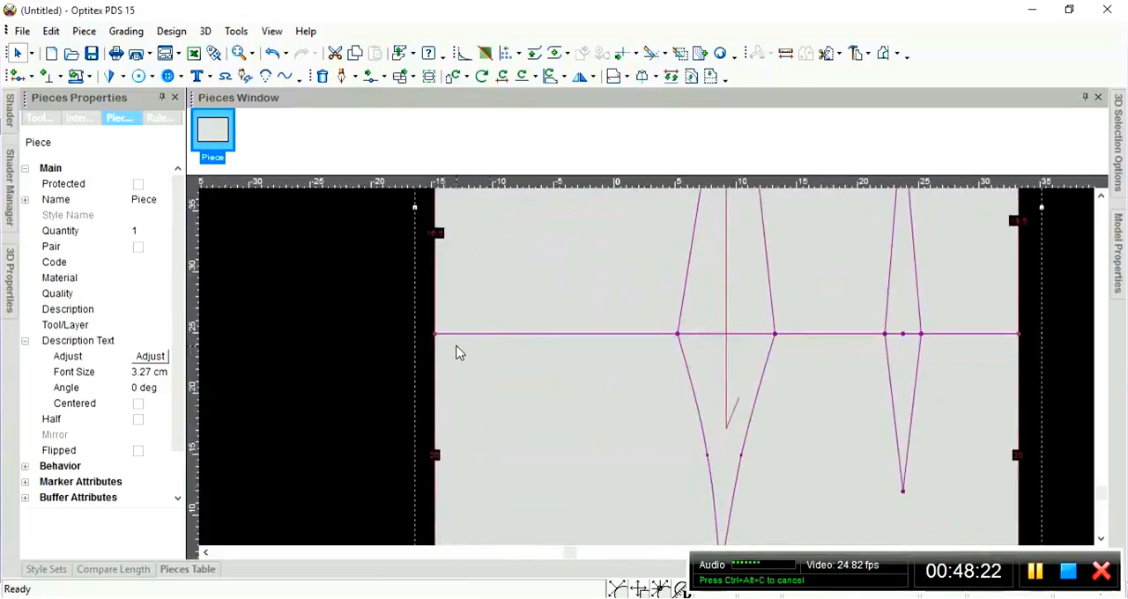
scroll(573, 357, "down", 3)
scroll(852, 325, "down", 2)
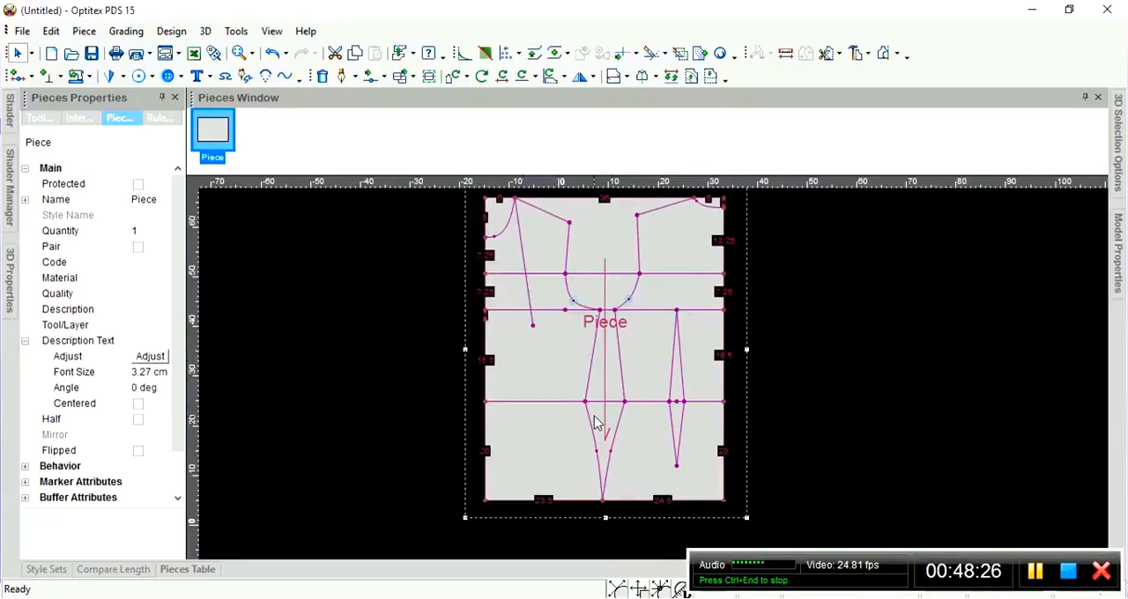
scroll(596, 424, "up", 2)
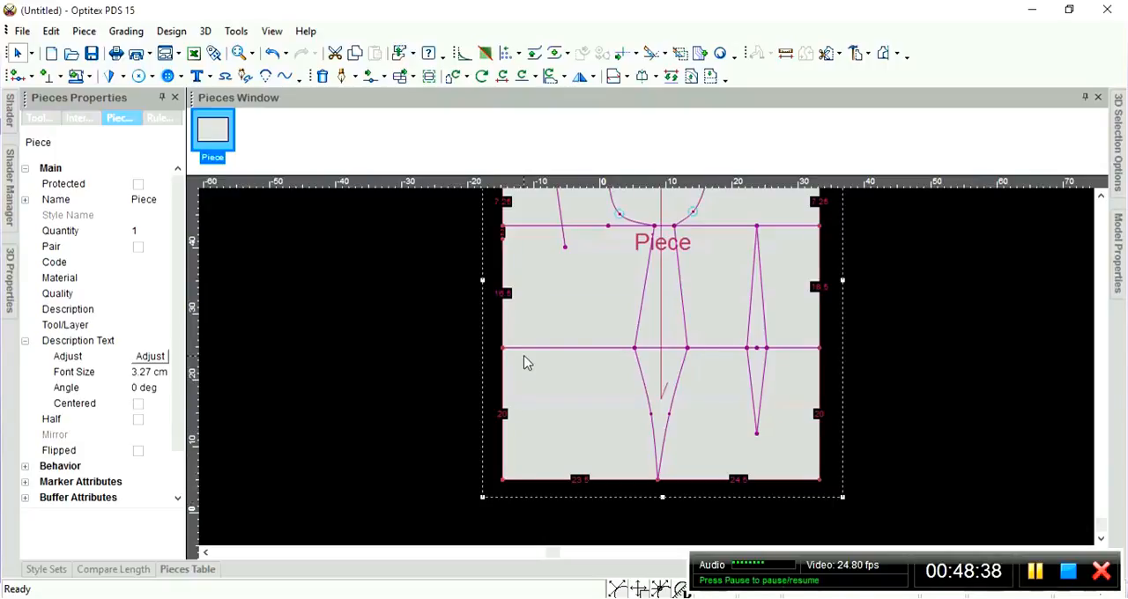
key("d")
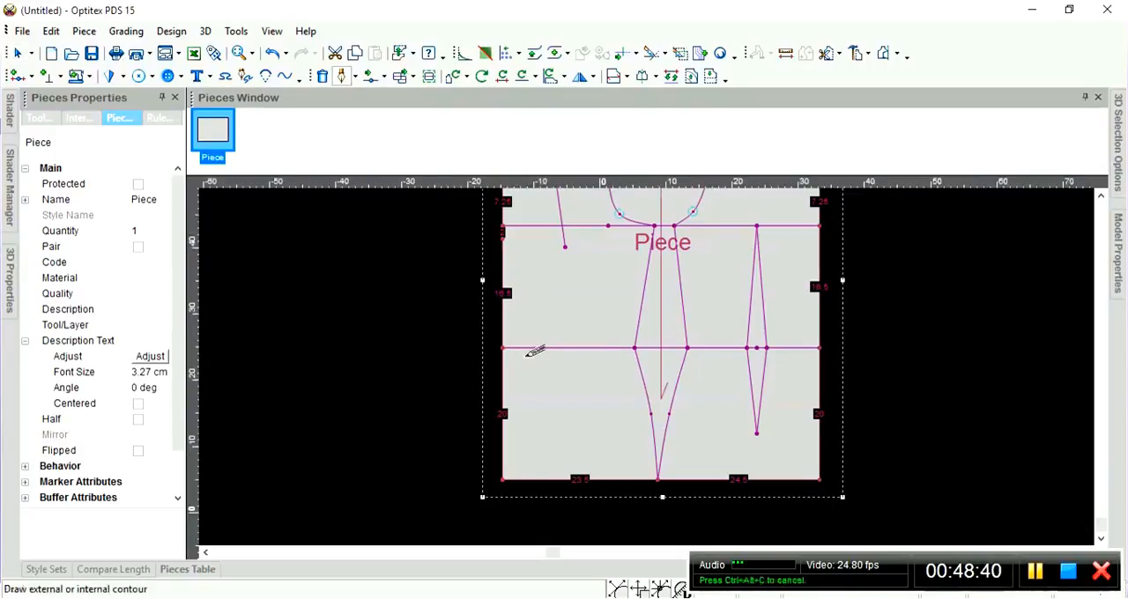
scroll(526, 356, "up", 2)
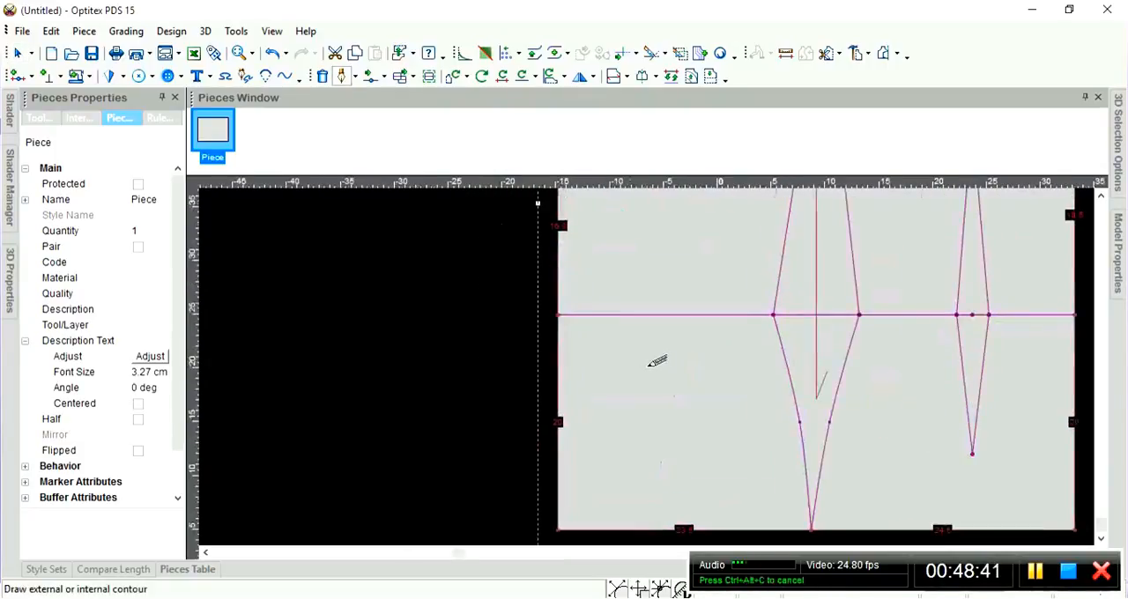
left_click(559, 324)
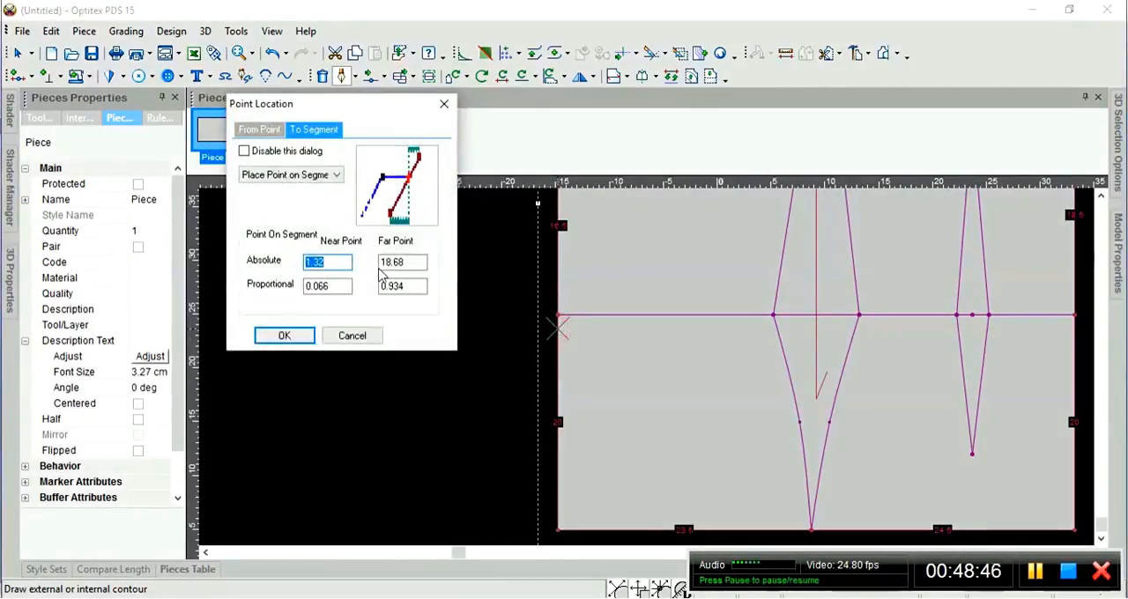
type("2")
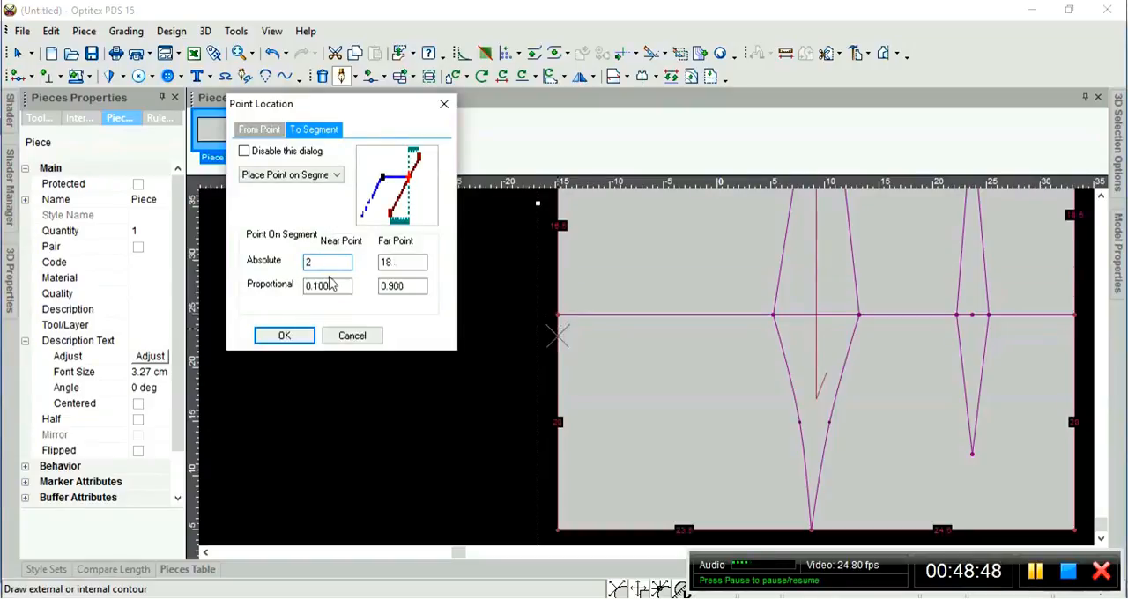
left_click(289, 335)
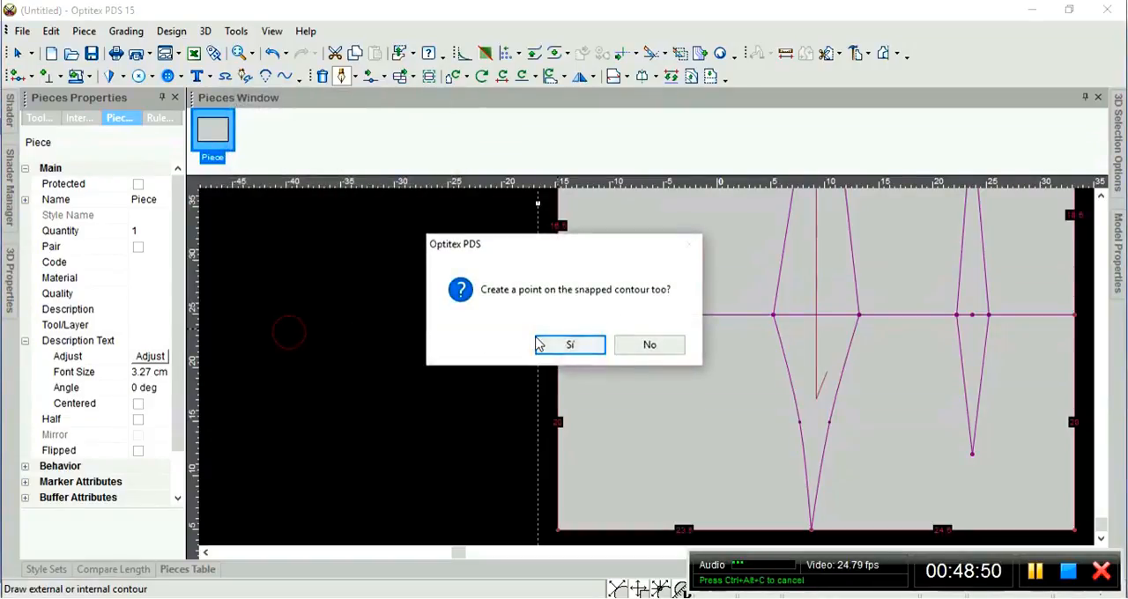
left_click(541, 343)
left_click(197, 226)
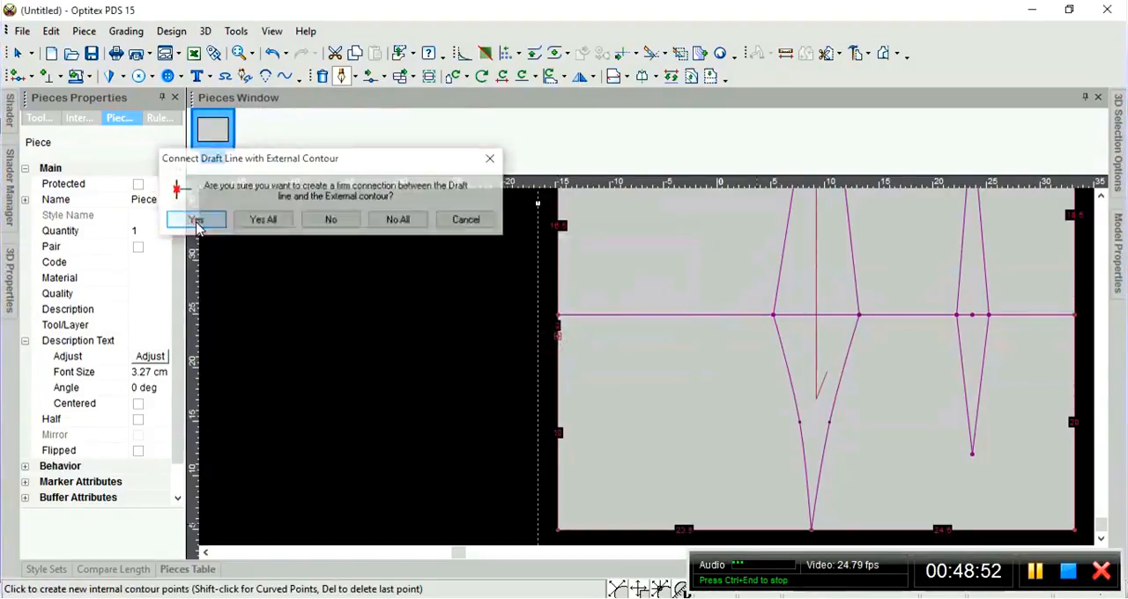
scroll(674, 335, "up", 3)
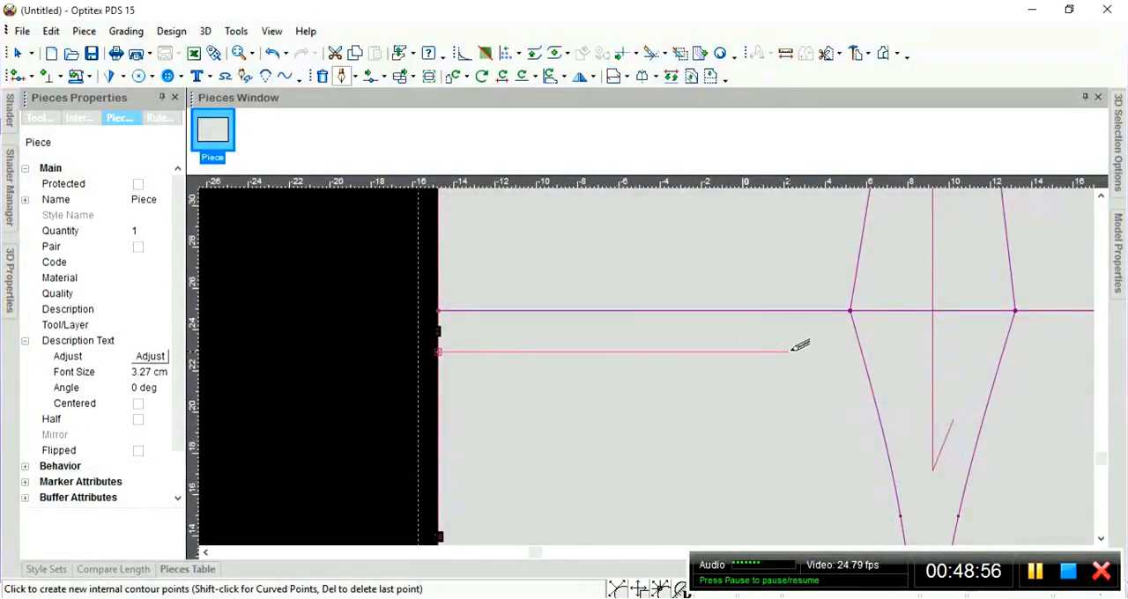
Extend the draft line horizontally from the left edge to about 18.41 cm long, ending short of the middle dart.
scroll(831, 343, "down", 1)
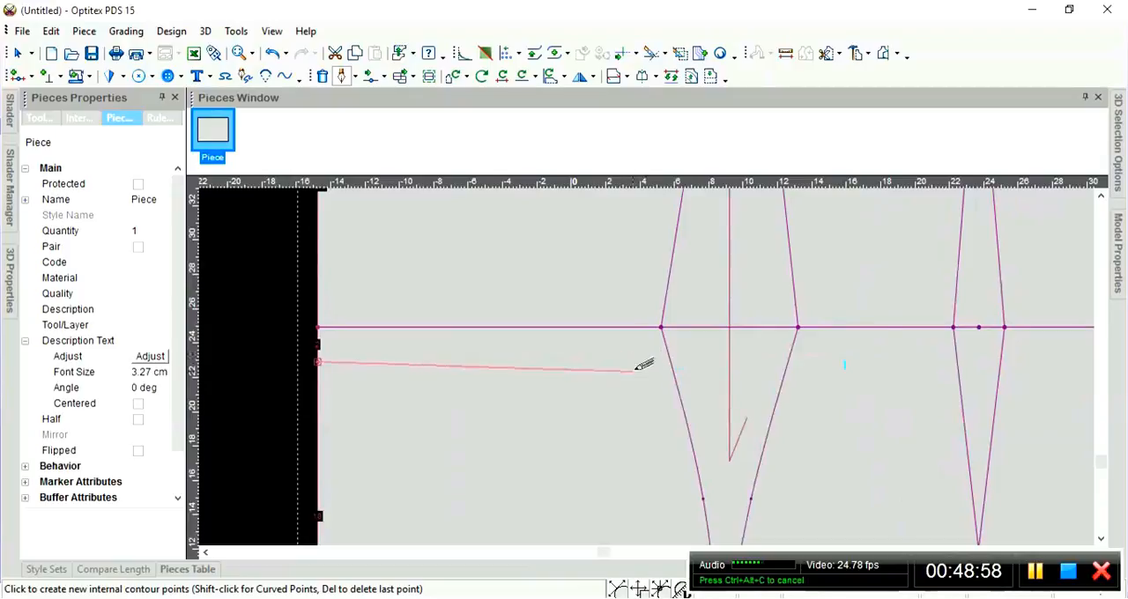
scroll(644, 363, "down", 1)
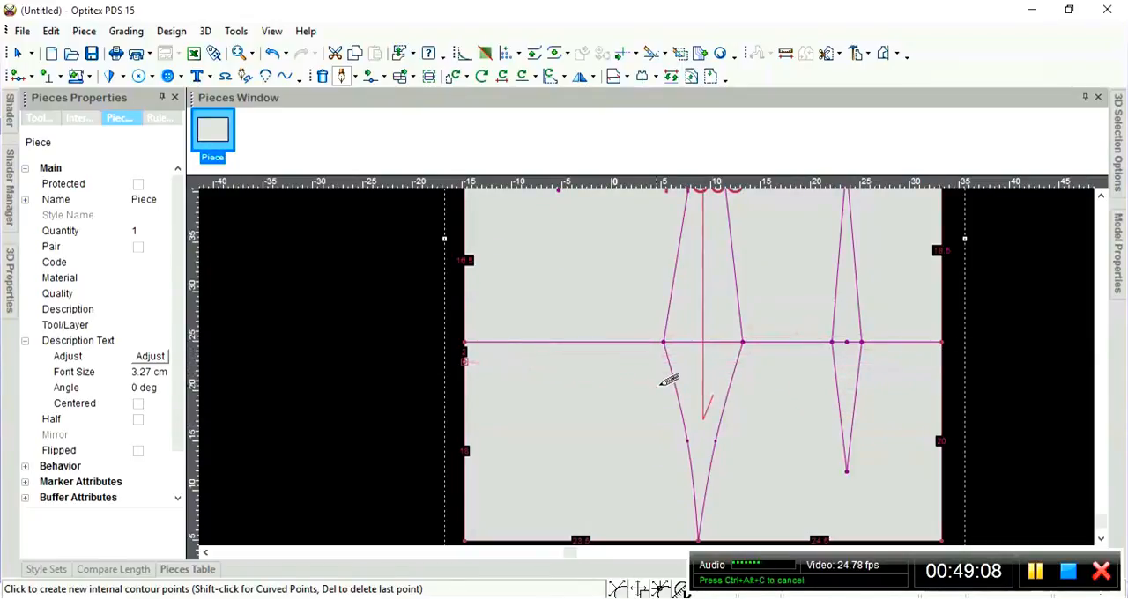
scroll(659, 360, "up", 1)
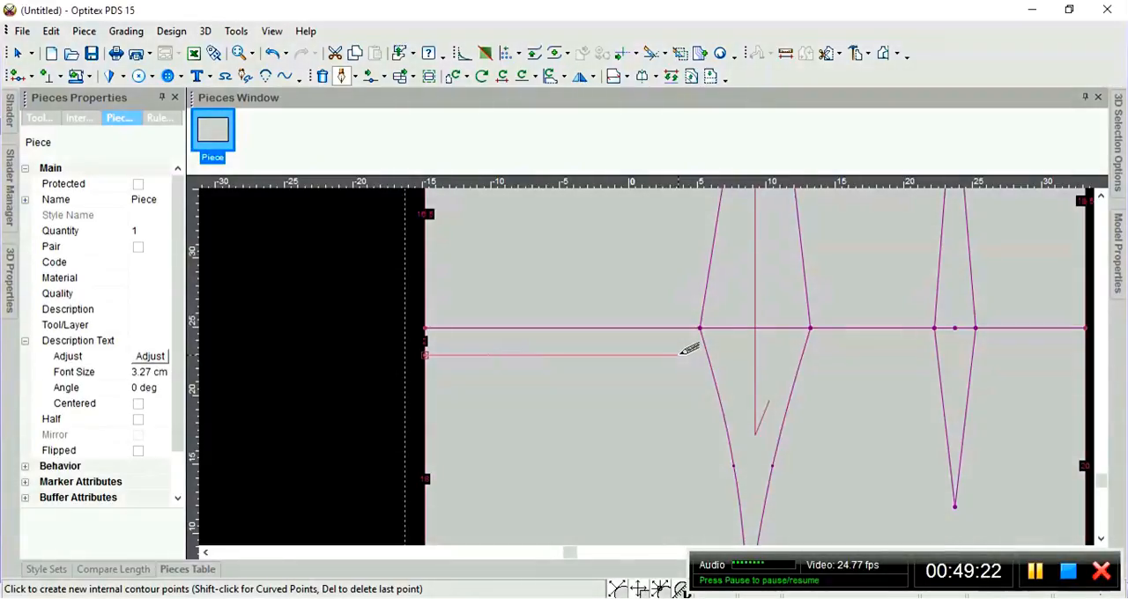
right_click(680, 354)
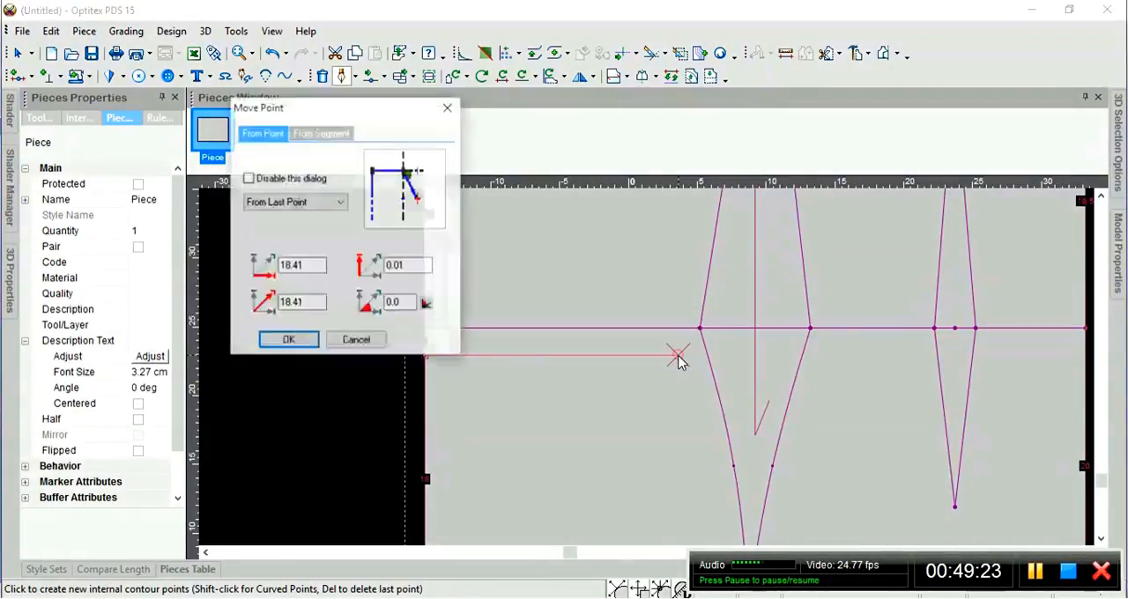
left_click(289, 341)
Finish drafting the short horizontal line and delete the stray end point above the third horizontal line.
right_click(636, 245)
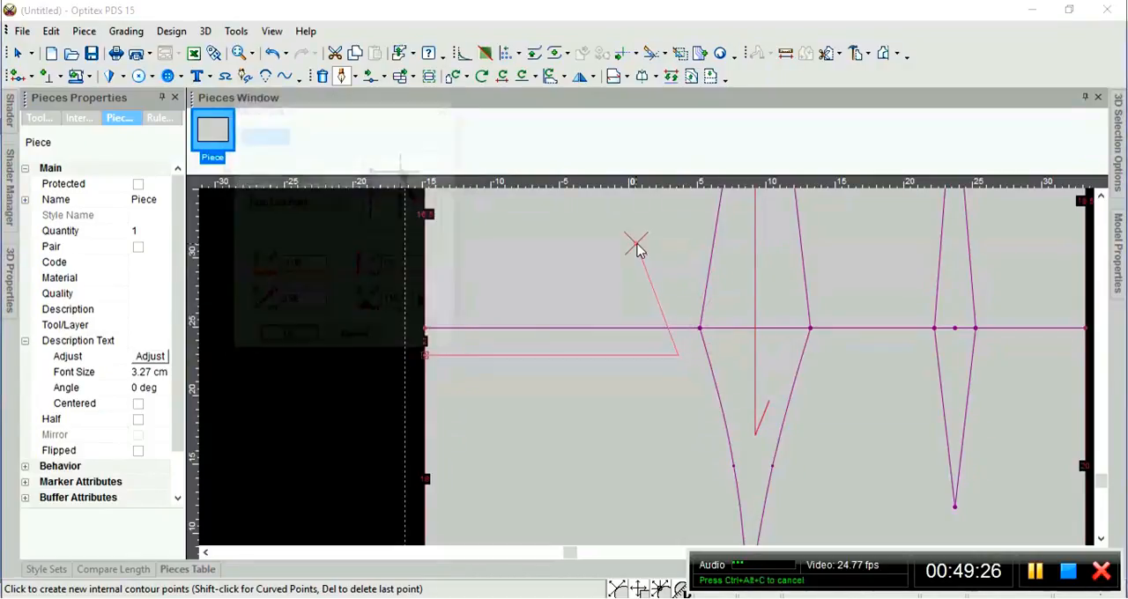
left_click(287, 339)
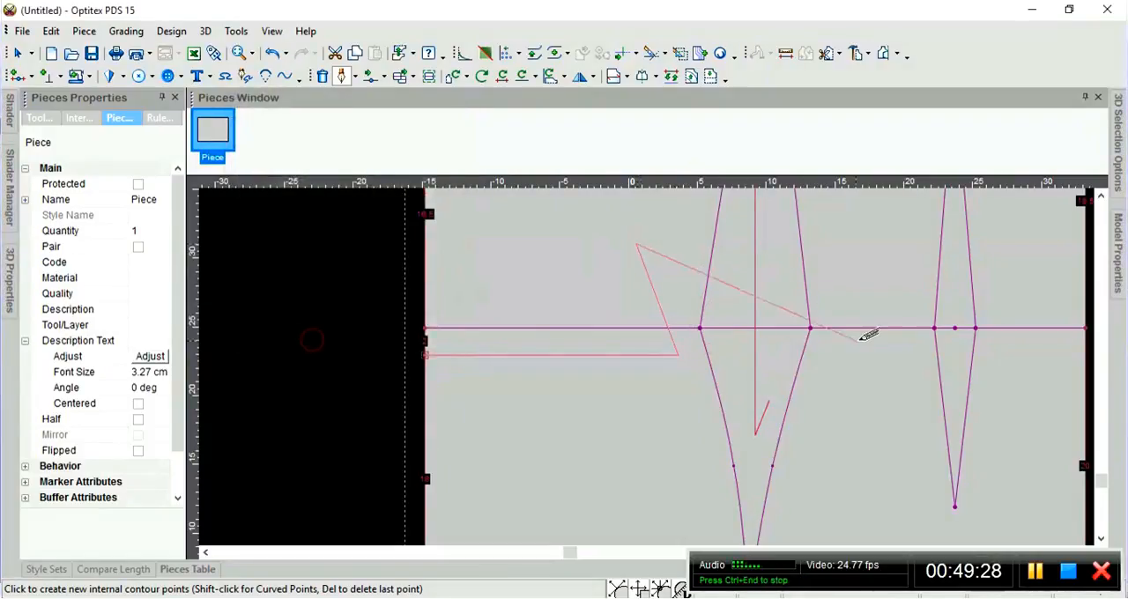
key("Escape")
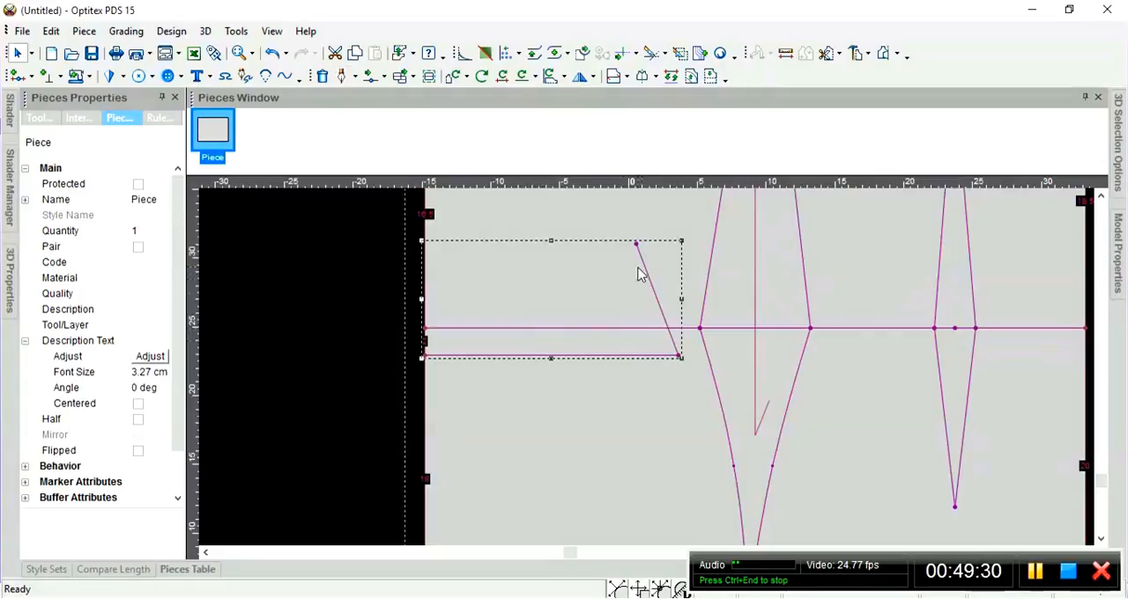
left_click(636, 246)
key("Delete")
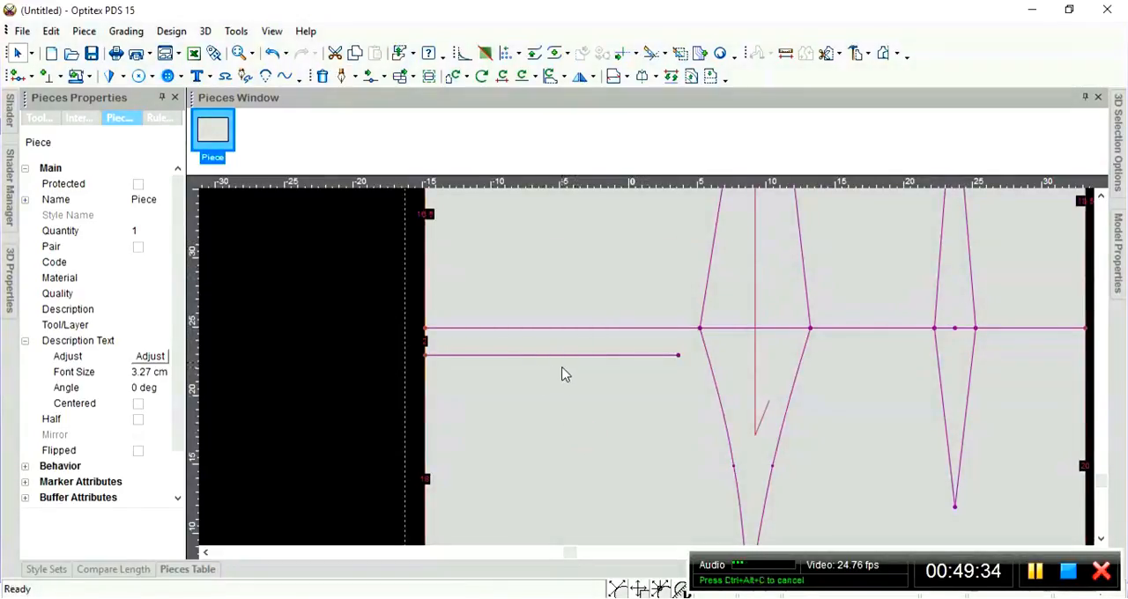
Add a grading point on the short horizontal line, 9.5 cm from its left end.
scroll(649, 373, "down", 1)
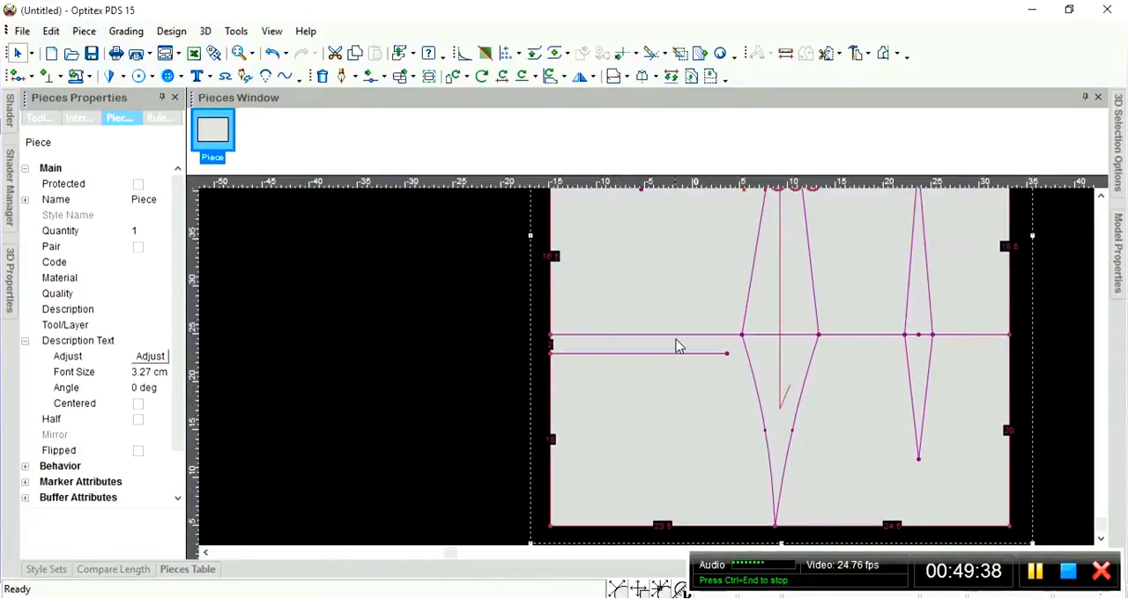
scroll(670, 363, "down", 1)
scroll(663, 415, "up", 1)
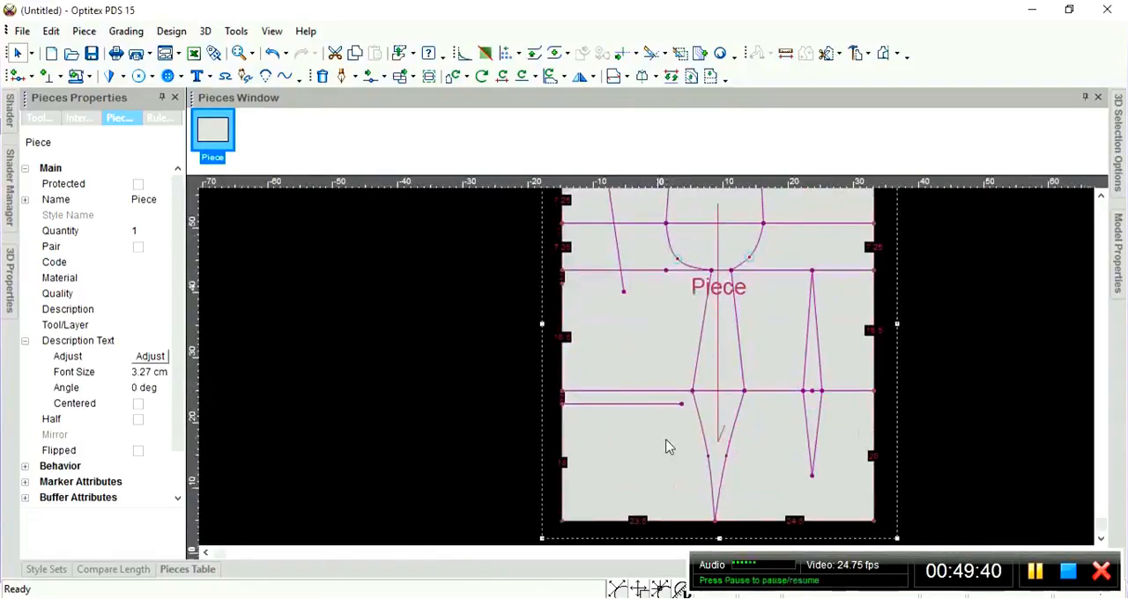
scroll(666, 440, "up", 1)
scroll(648, 363, "down", 1)
key("o")
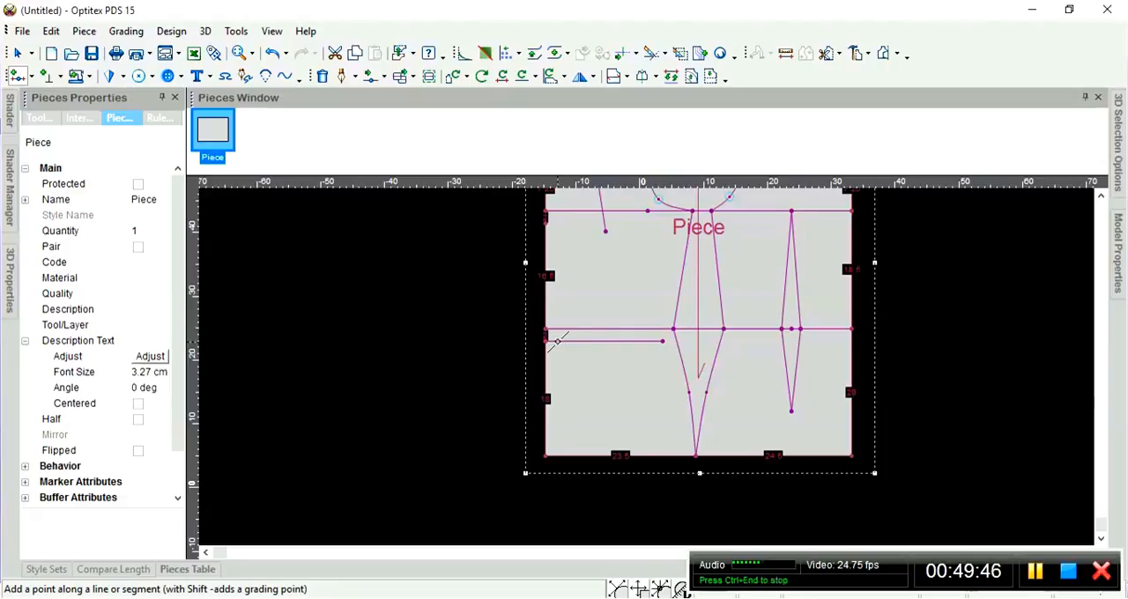
left_click(558, 340)
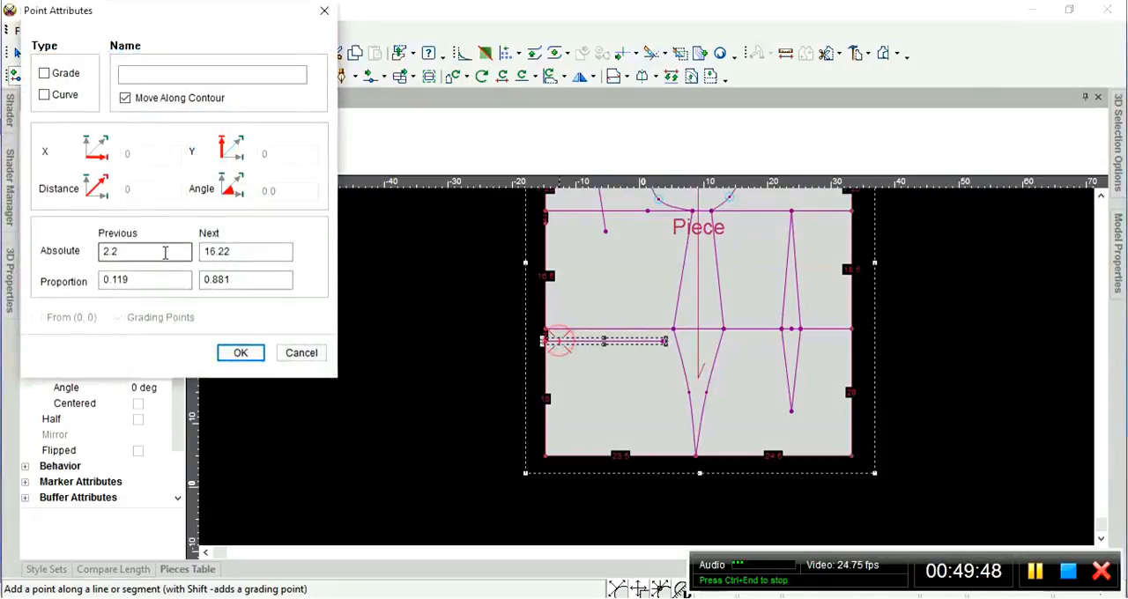
left_click_drag(153, 251, 51, 250)
type("9")
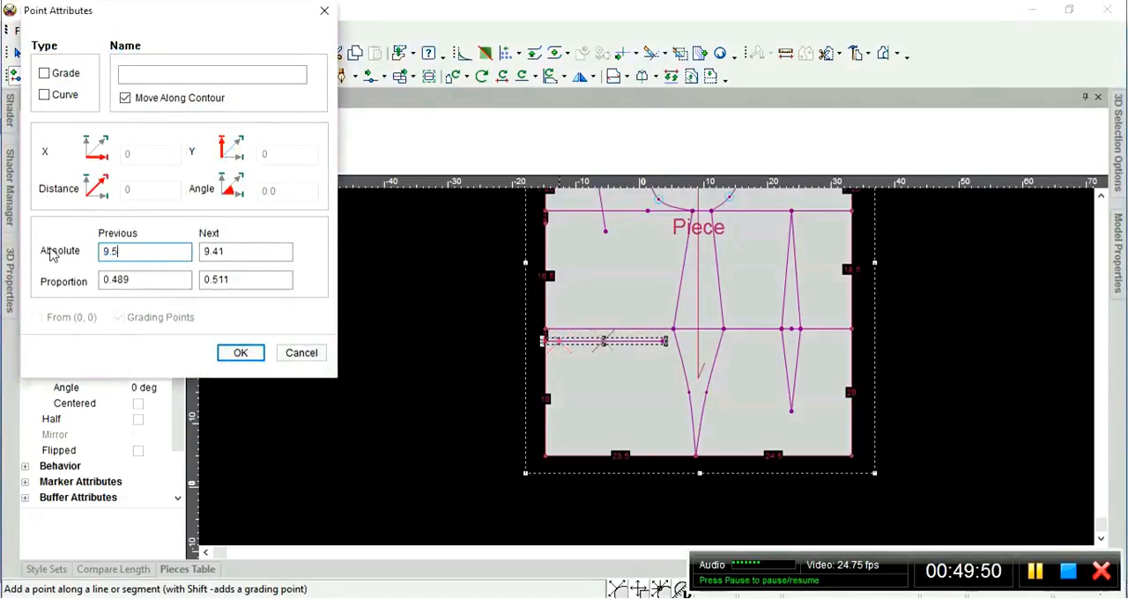
type(".5")
left_click(53, 73)
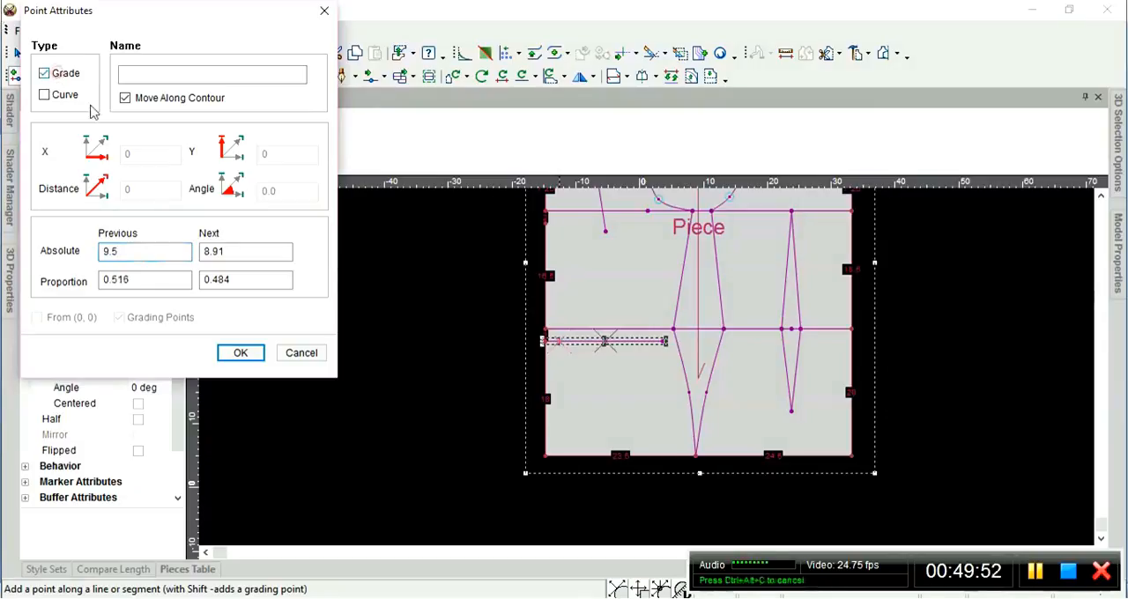
left_click(239, 352)
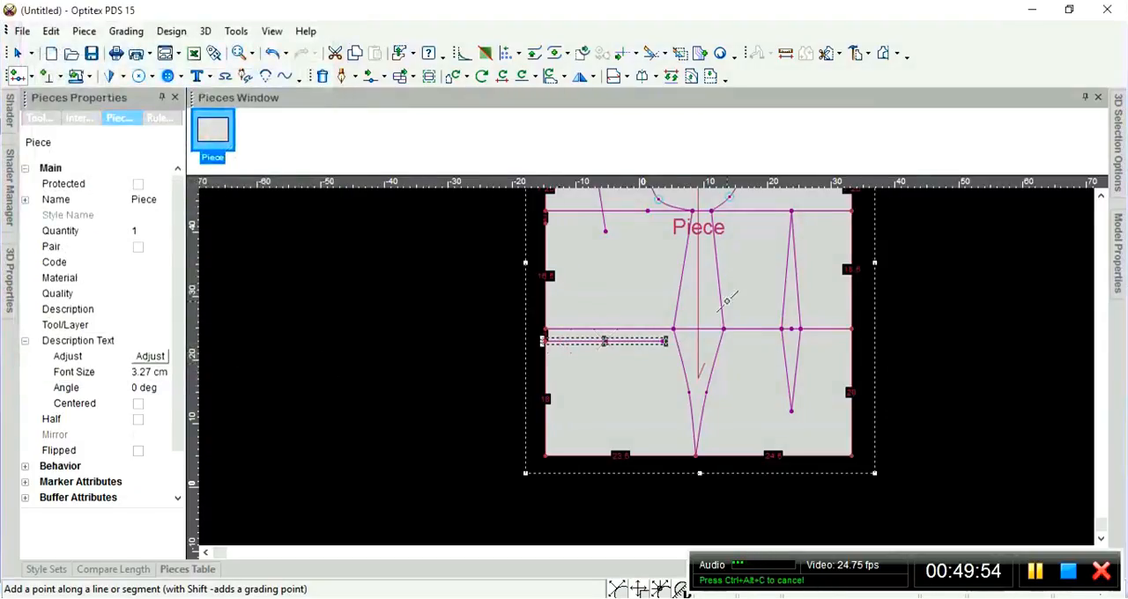
Start the left dart's contour on the short horizontal line, 1.5 cm left of its midpoint mark, creating a point on the snapped contour.
scroll(727, 302, "down", 1)
scroll(634, 382, "up", 1)
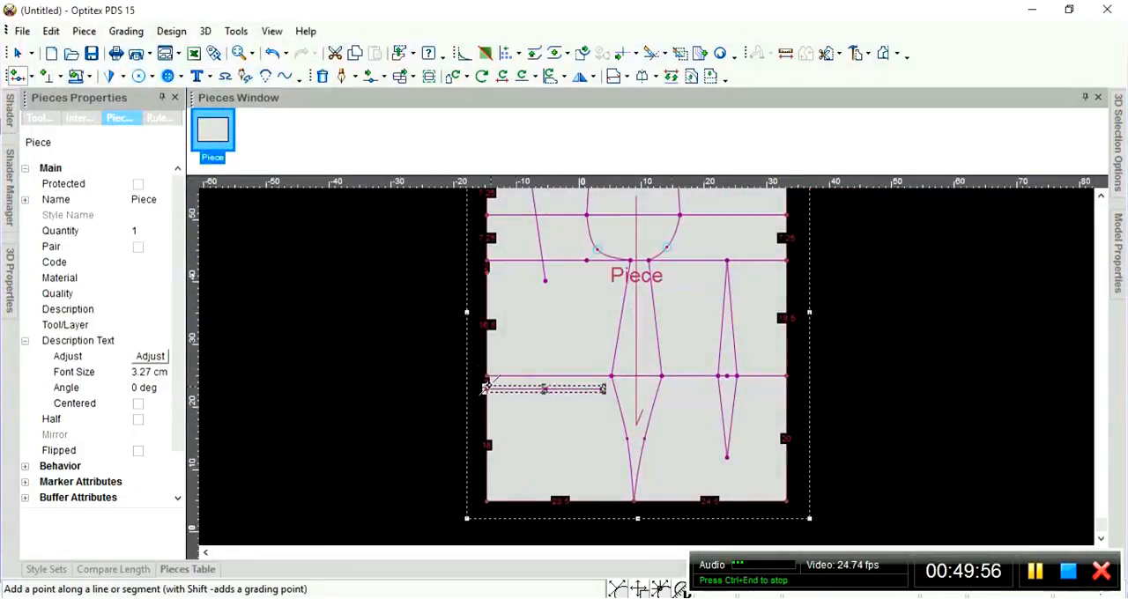
key("d")
scroll(547, 382, "up", 4)
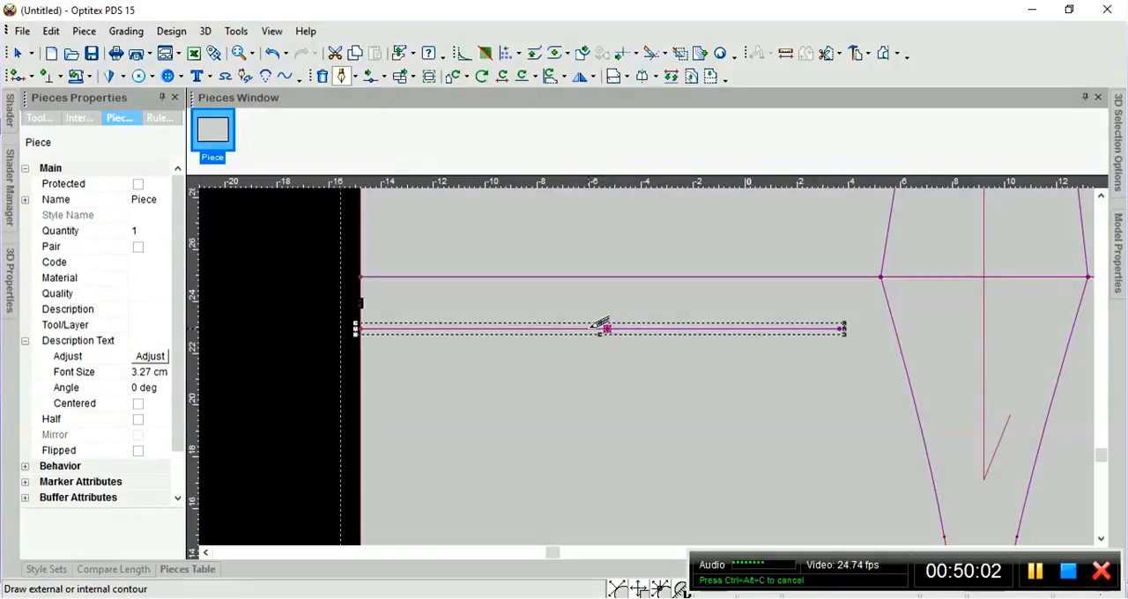
left_click(596, 327)
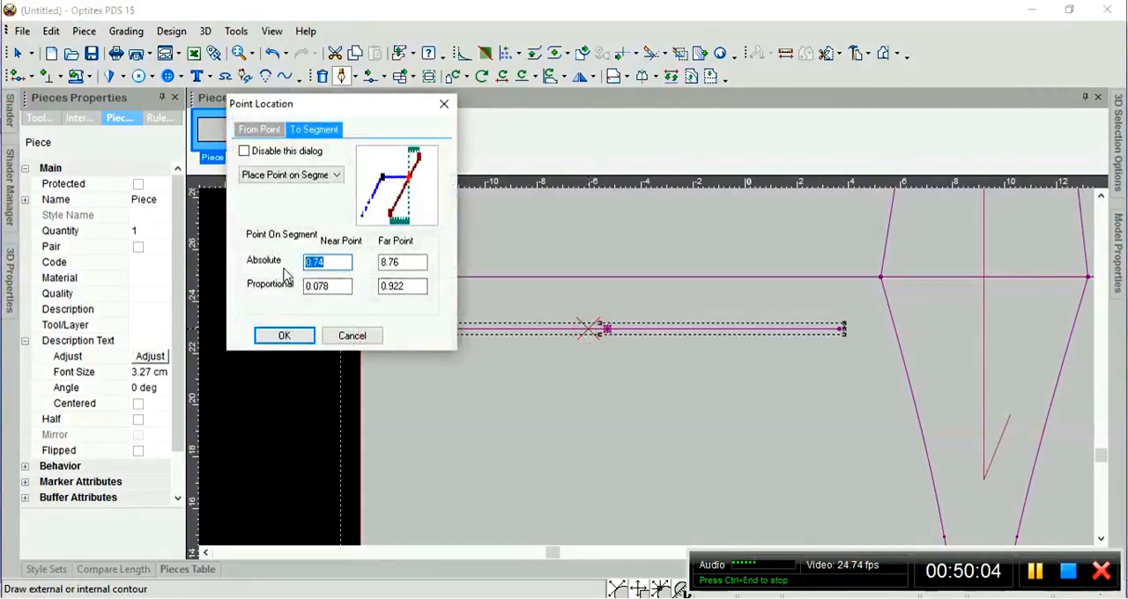
type("1.5")
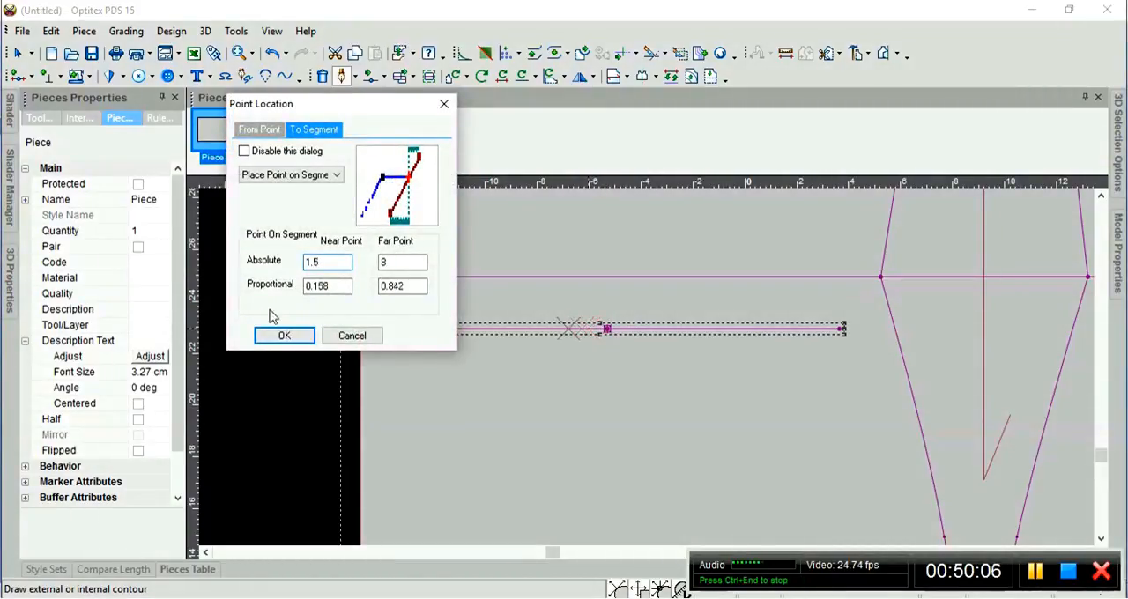
left_click(285, 336)
left_click(574, 344)
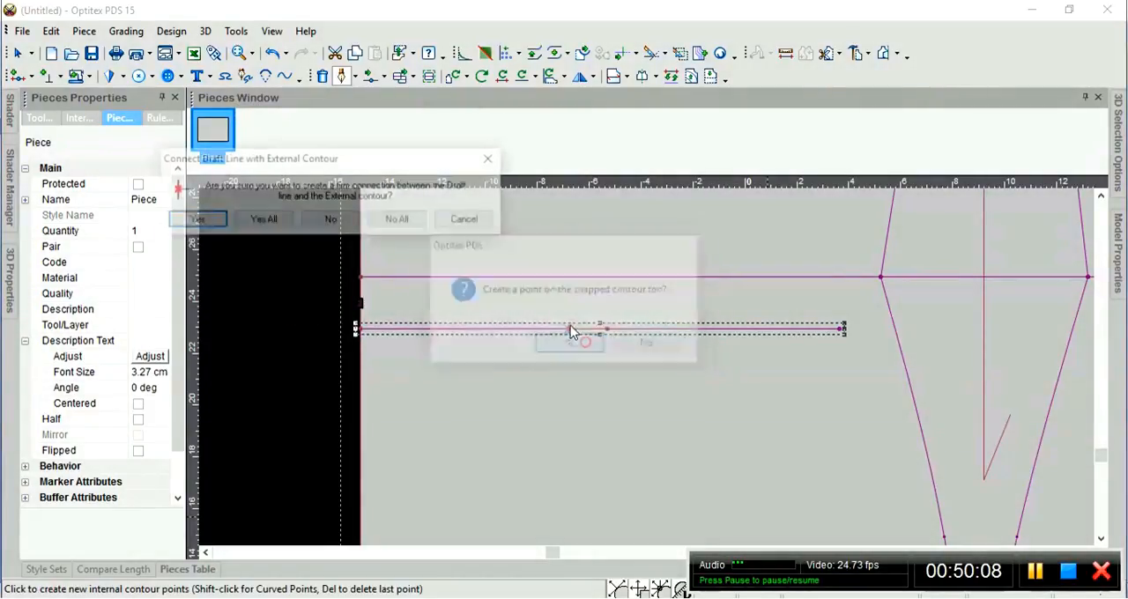
Draw the dart's upper left leg to the lower end of the slanted line above, with a firm connection.
scroll(697, 359, "down", 3)
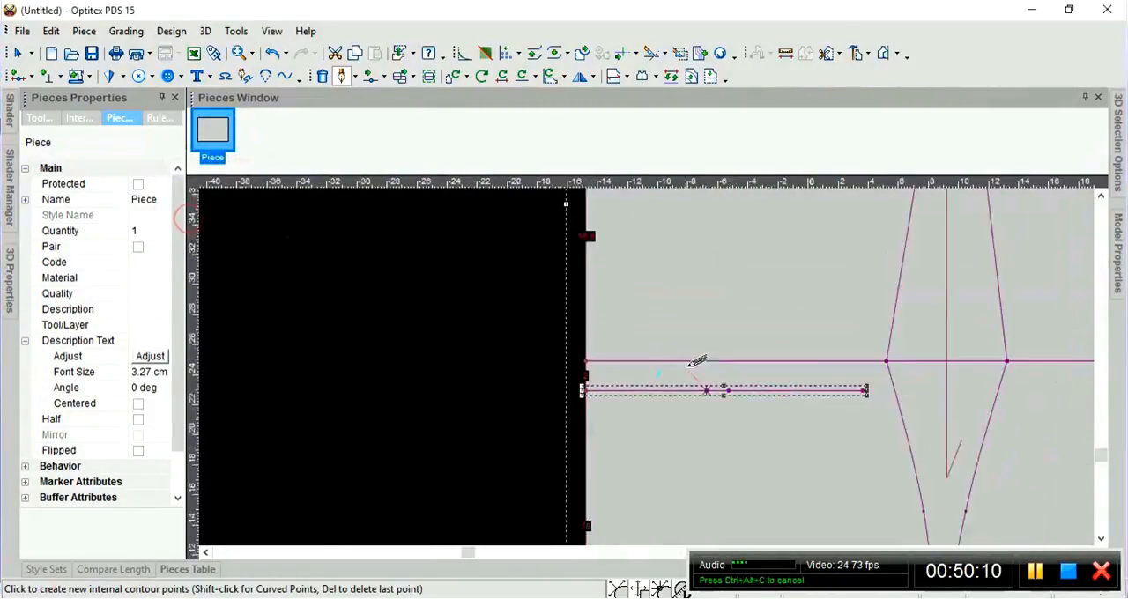
left_click(641, 231)
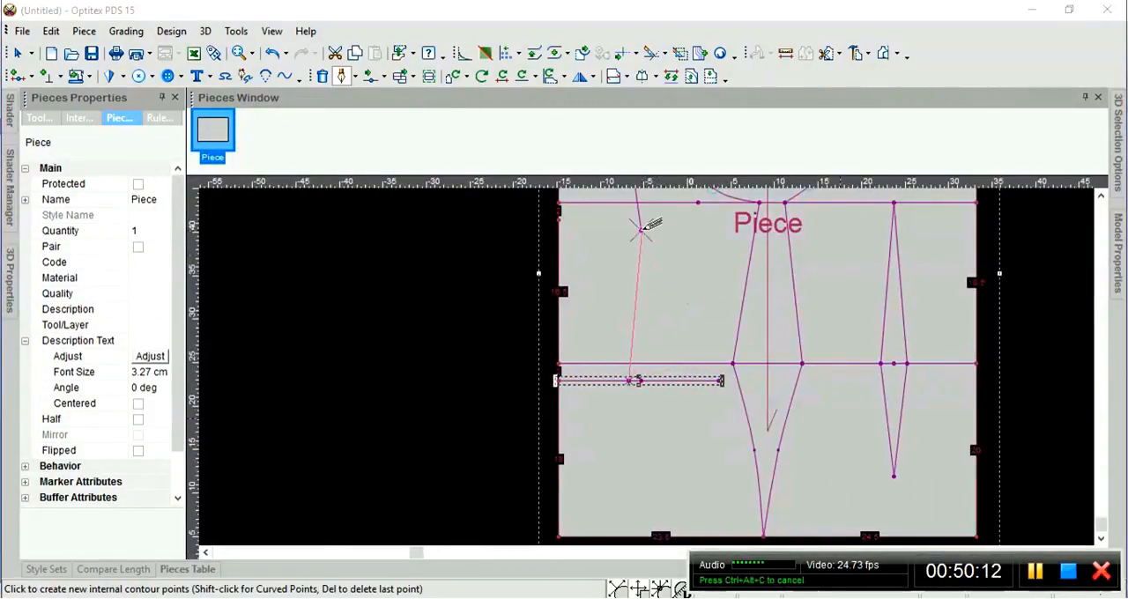
left_click(284, 345)
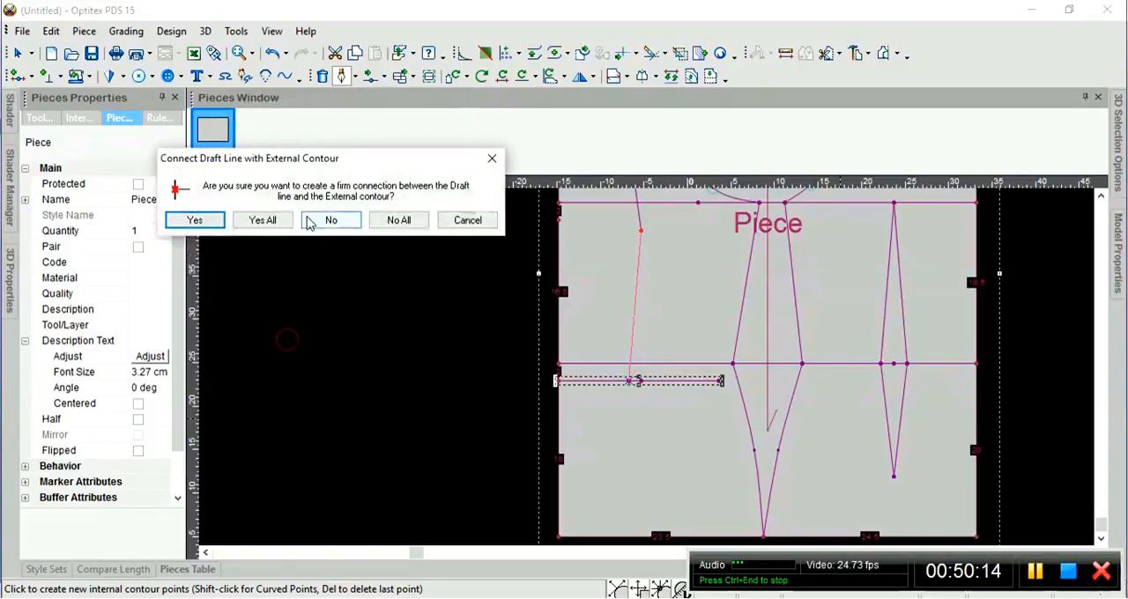
left_click(196, 220)
Draw the upper right leg down to the short horizontal line, 1.5 cm right of its midpoint mark, creating a firmly connected snapped-contour point.
scroll(650, 414, "up", 3)
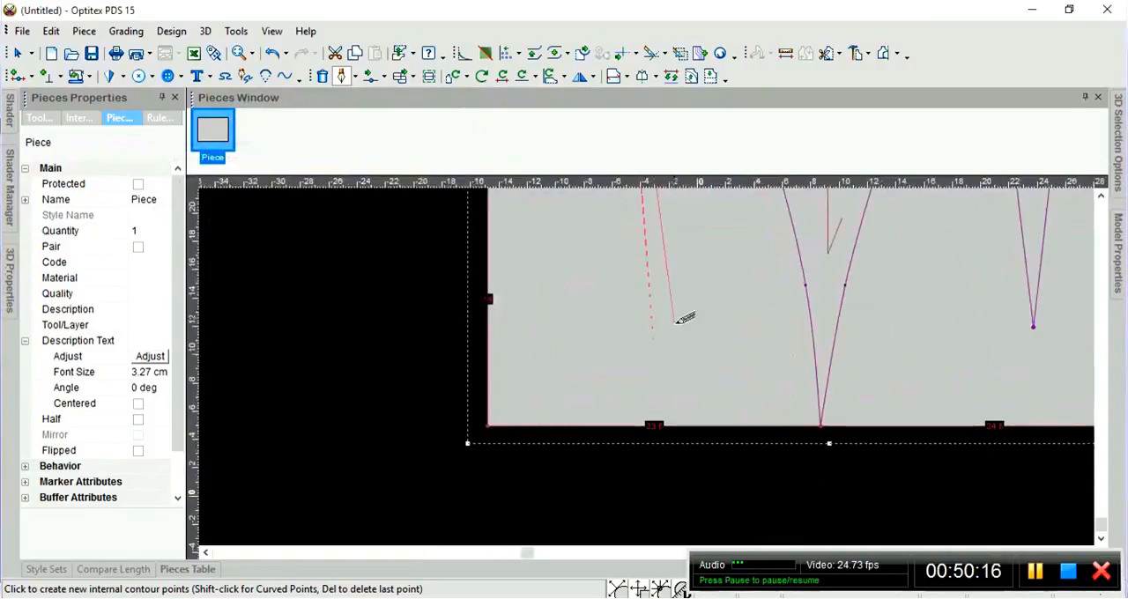
scroll(648, 282, "down", 2)
scroll(646, 367, "up", 1)
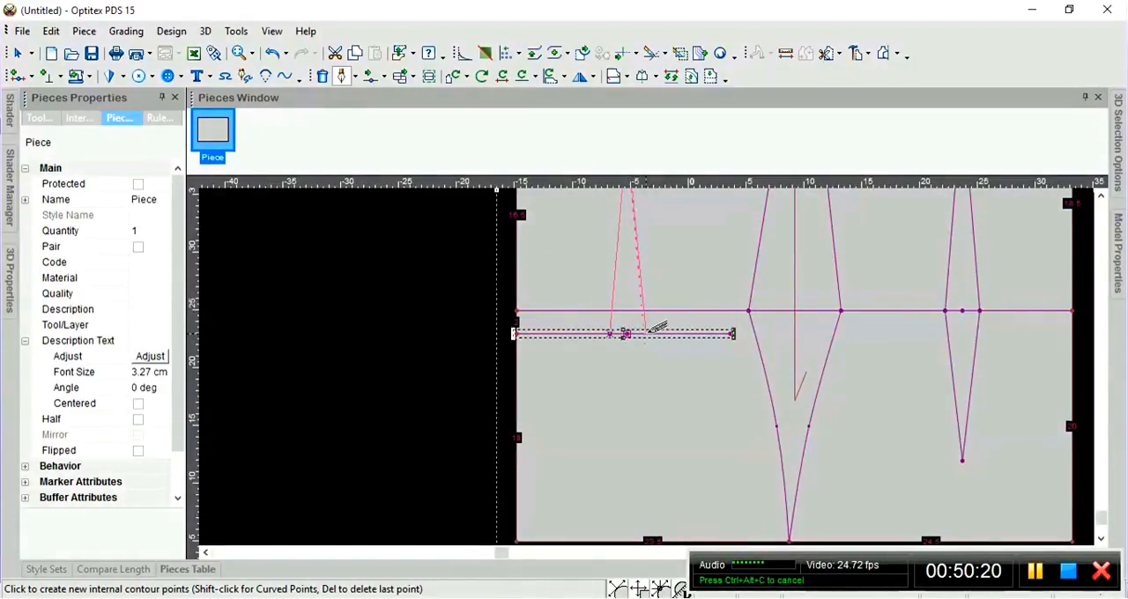
left_click(646, 333)
type("1.5")
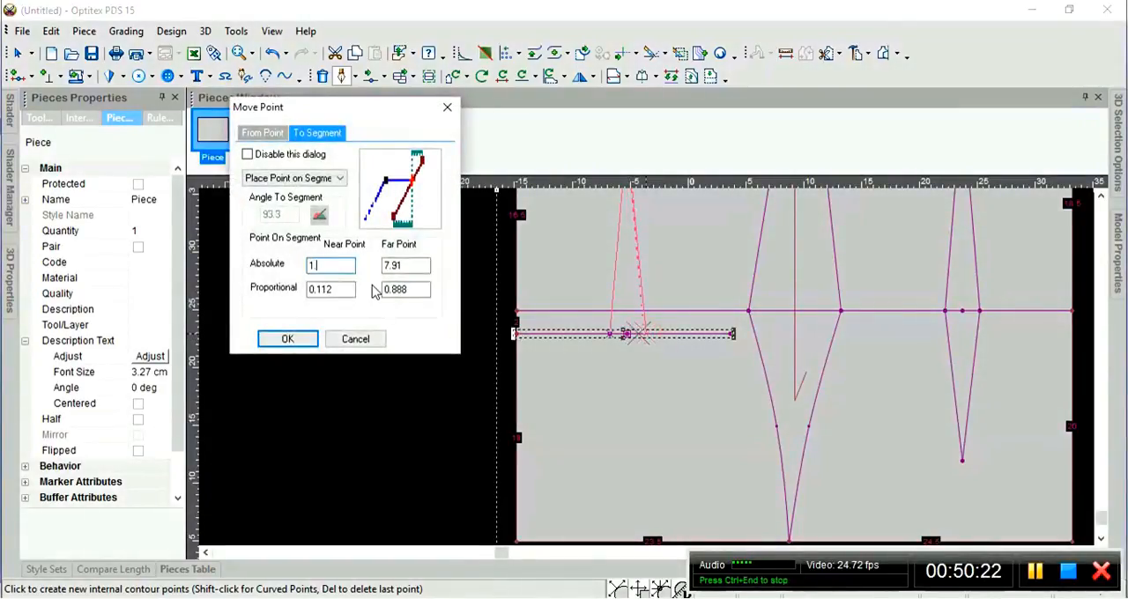
left_click(288, 339)
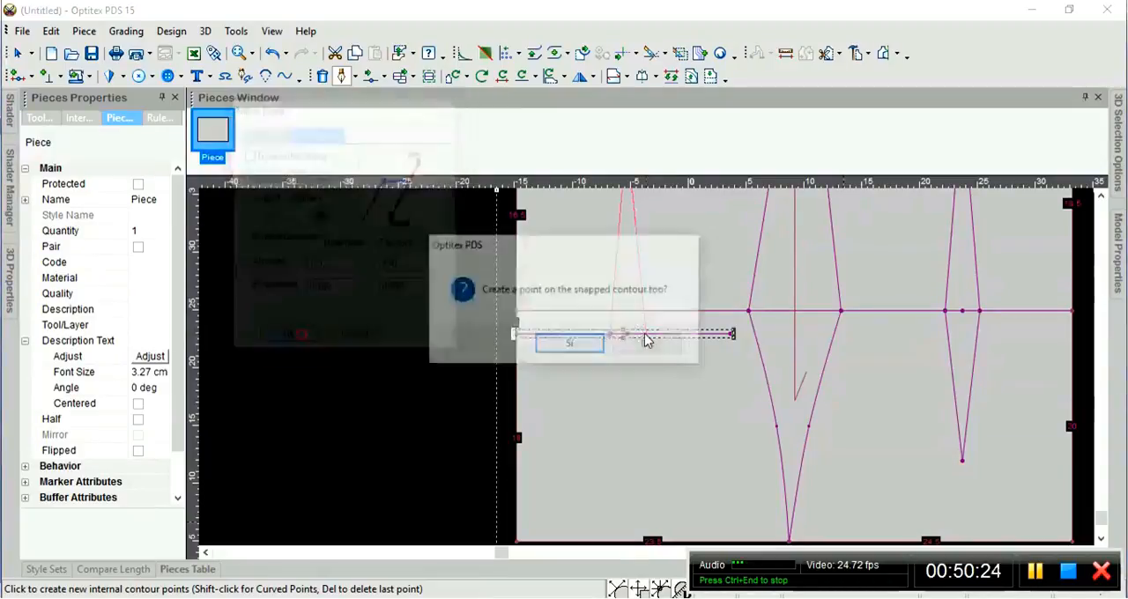
left_click(575, 348)
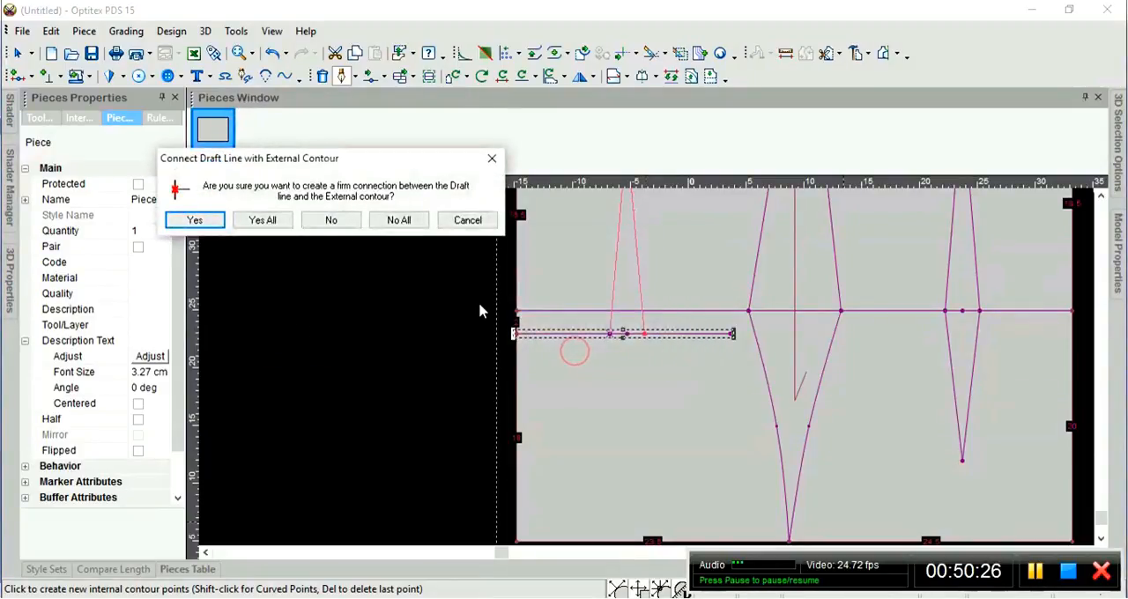
left_click(199, 221)
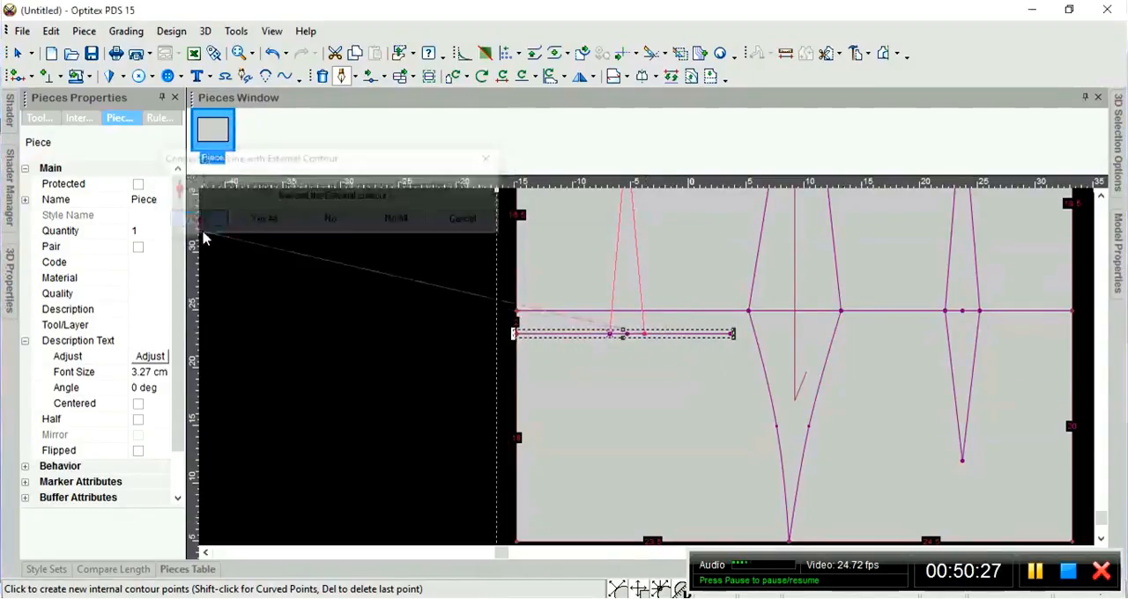
Place the left dart's lower tip at -1.5 cm horizontally and -12 cm vertically from the last point.
left_click(630, 435)
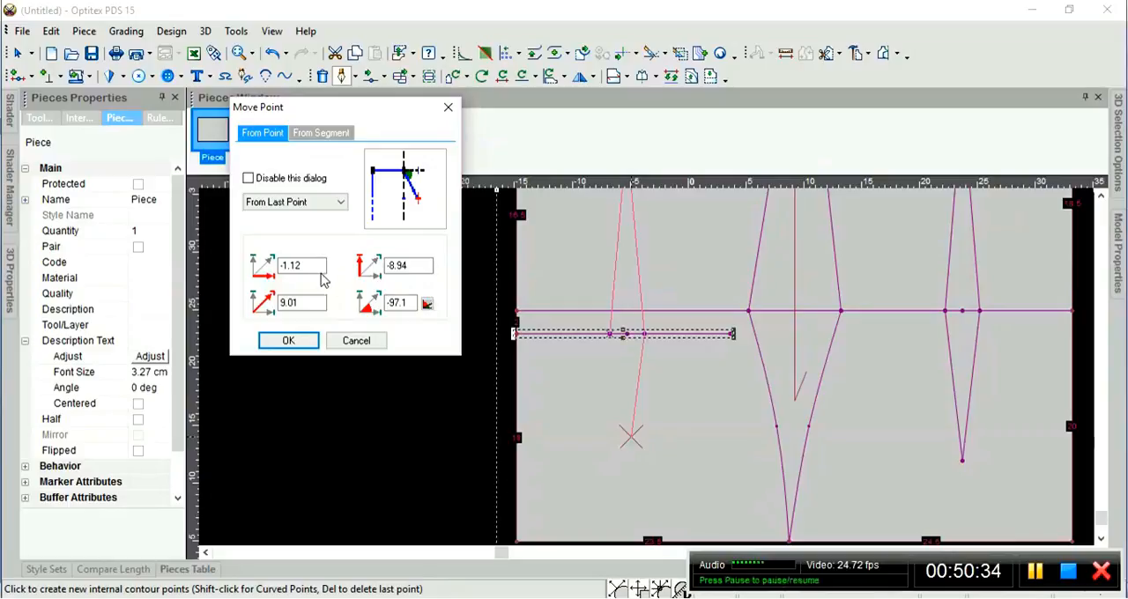
key("BackSpace")
key("BackSpace")
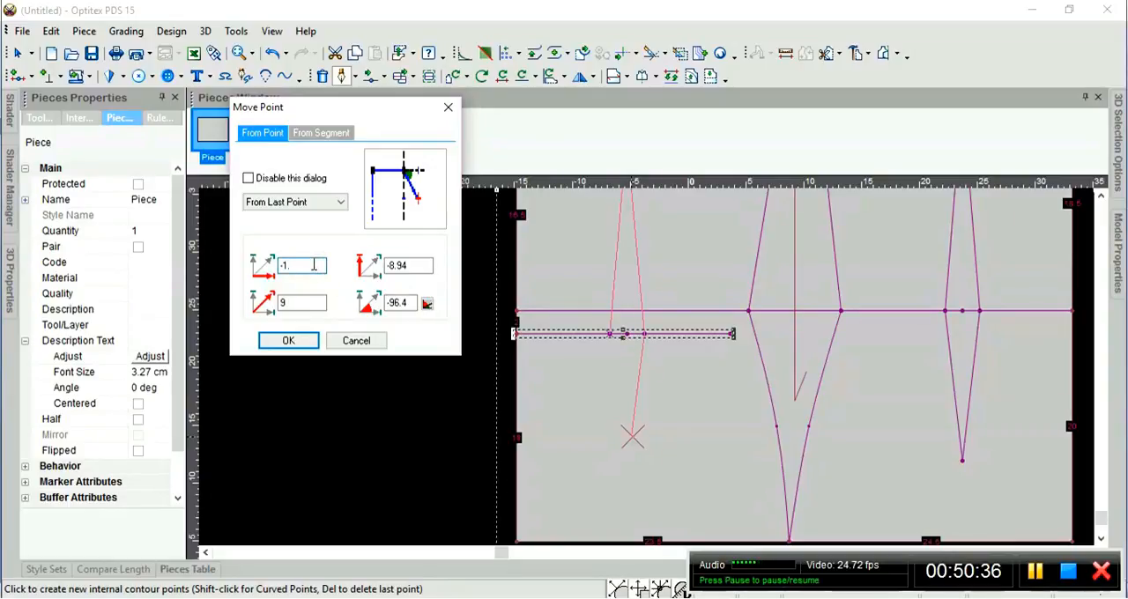
type("5")
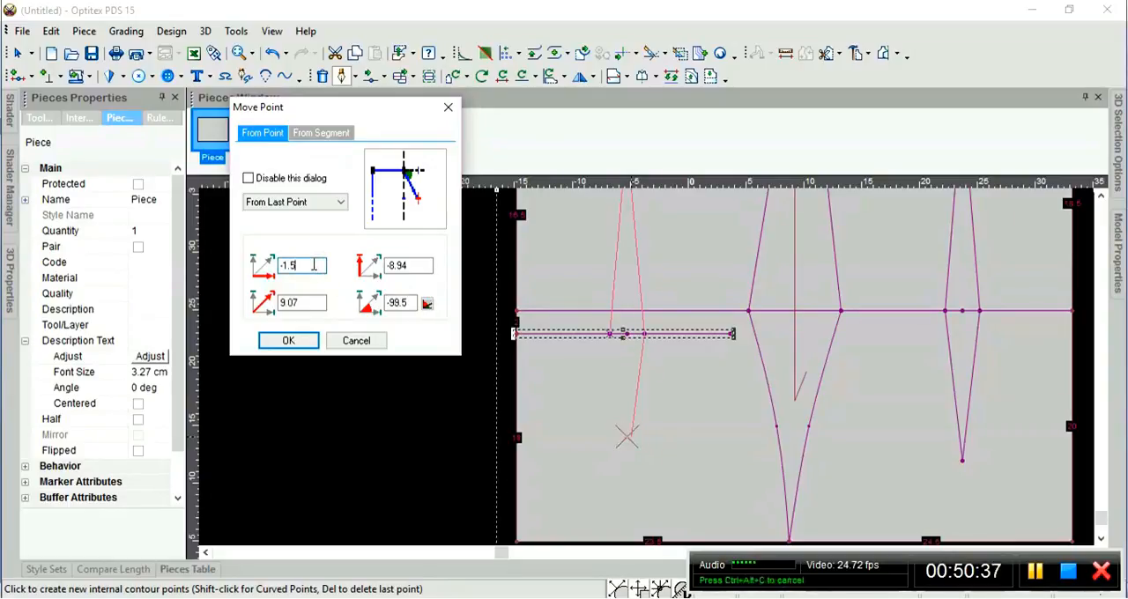
double_click(419, 266)
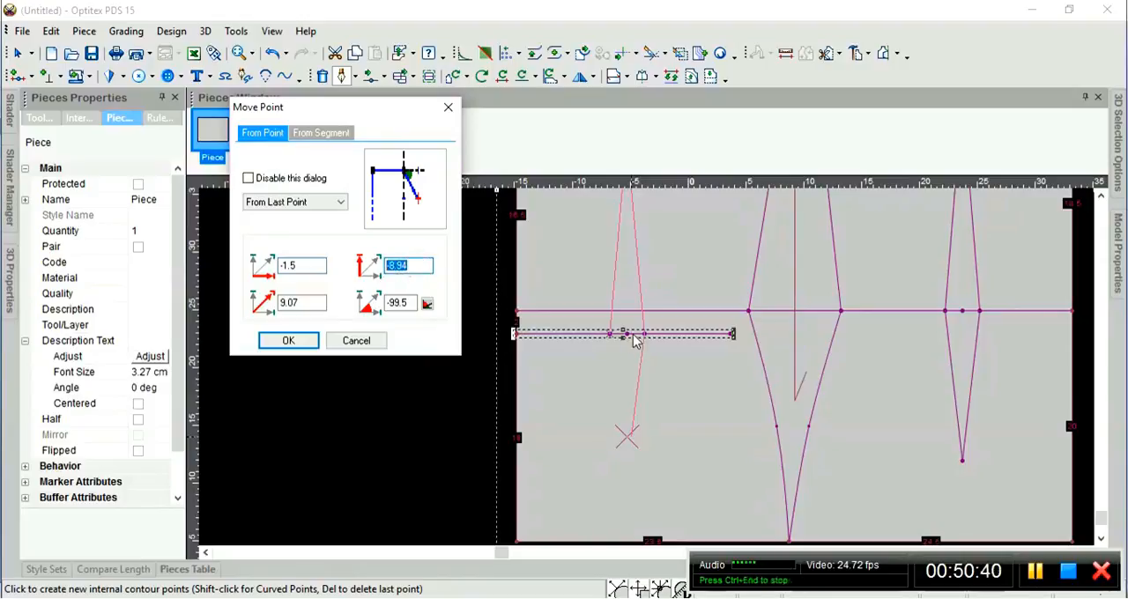
type("-12")
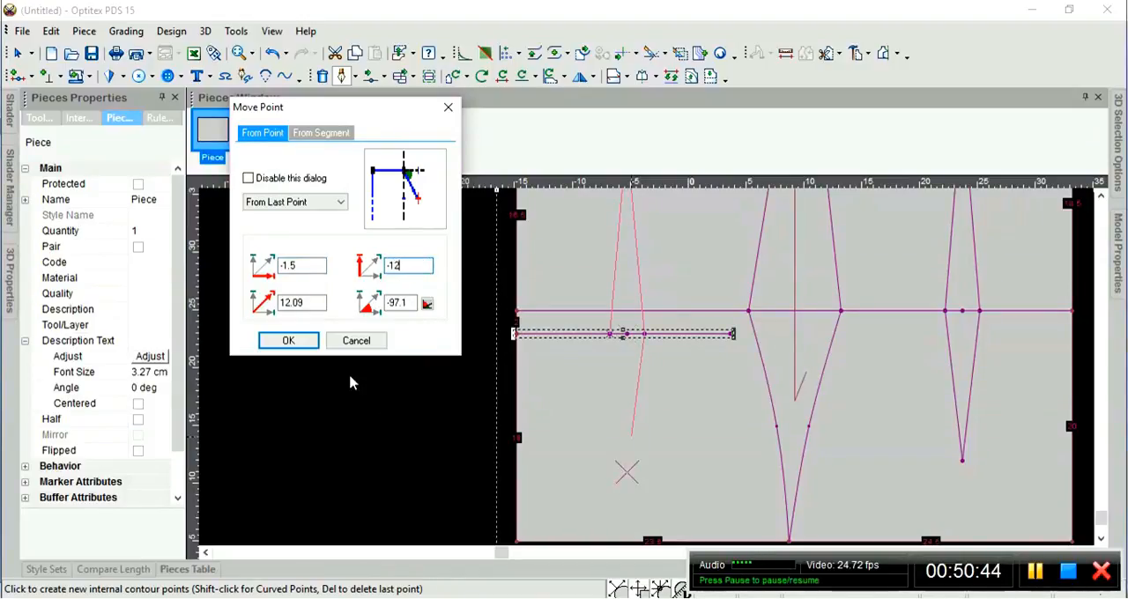
left_click(296, 342)
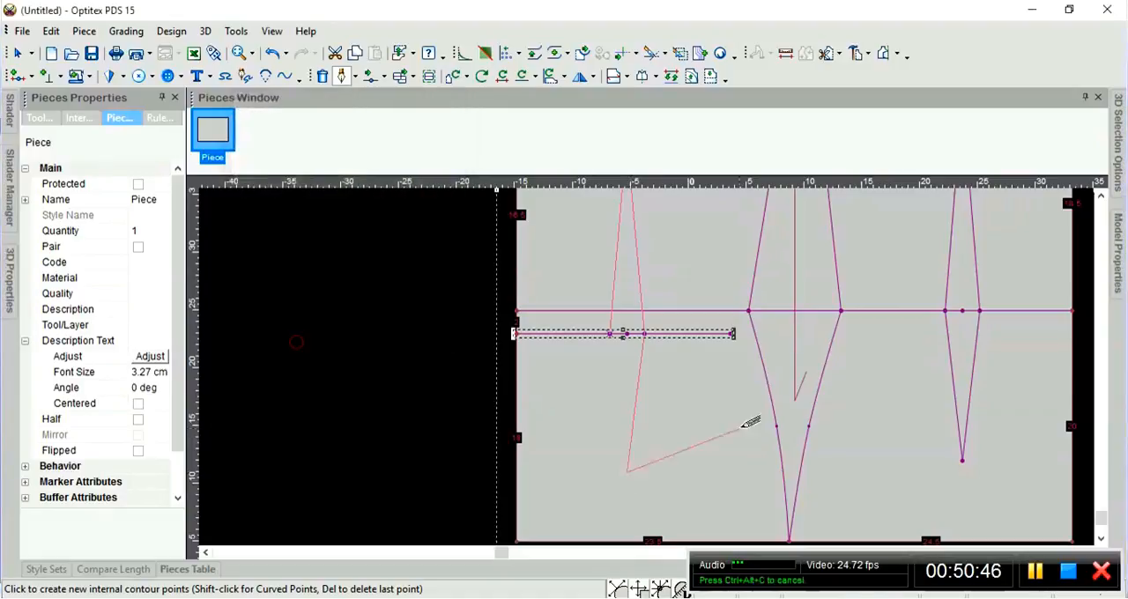
Close the left dart's contour at its starting point, -1.5 cm horizontally and 12 cm vertically from the last point, and deselect the dart.
left_click(608, 333)
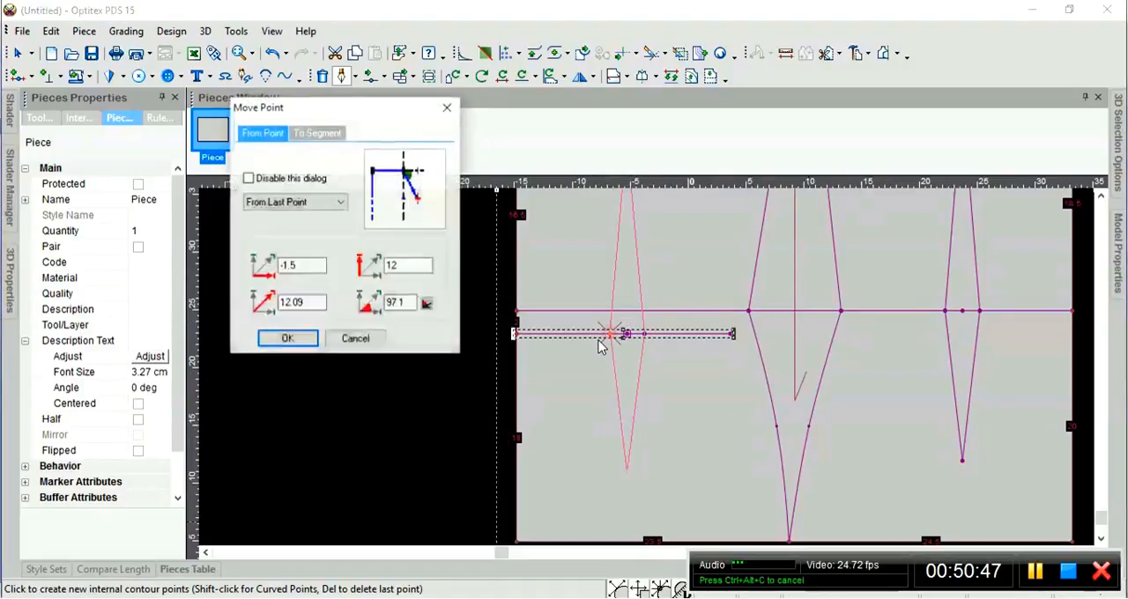
left_click(290, 342)
left_click(515, 344)
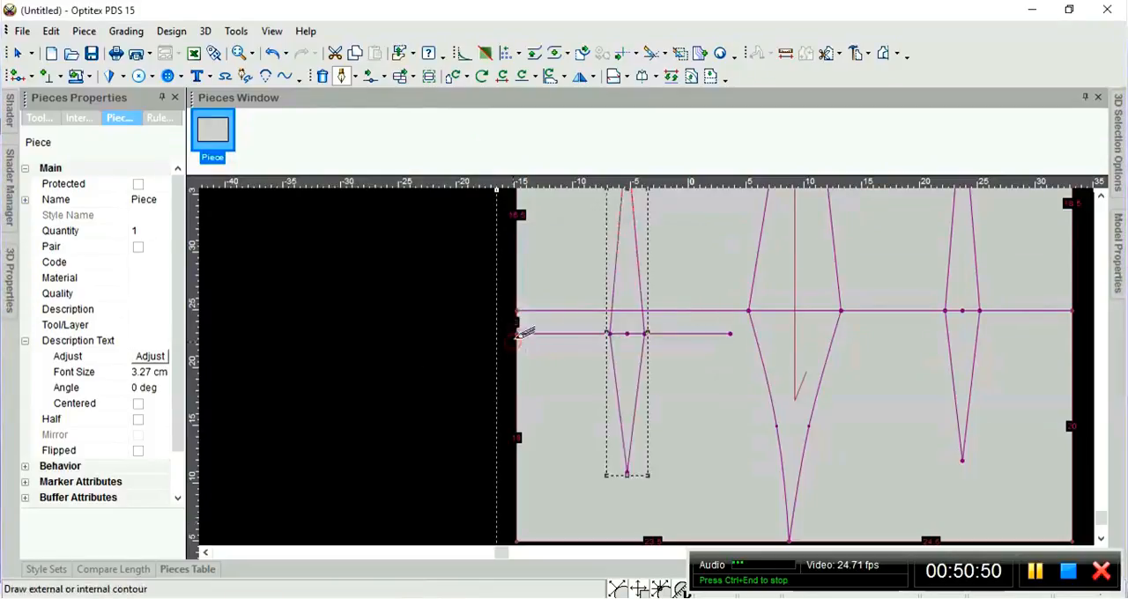
scroll(659, 374, "down", 2)
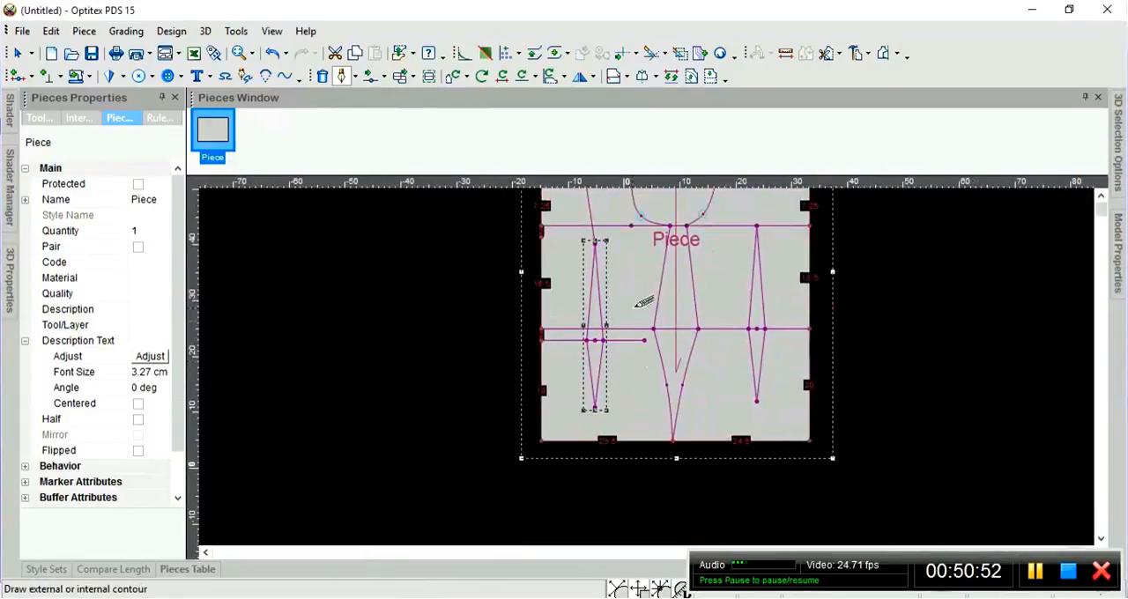
right_click(437, 258)
left_click(461, 264)
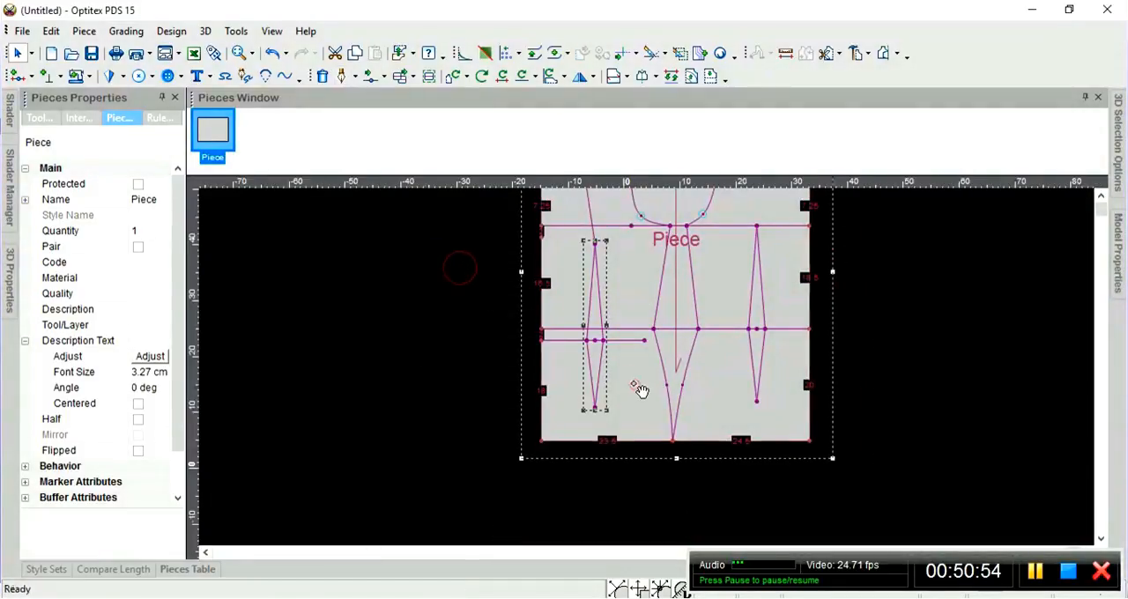
left_click(634, 385)
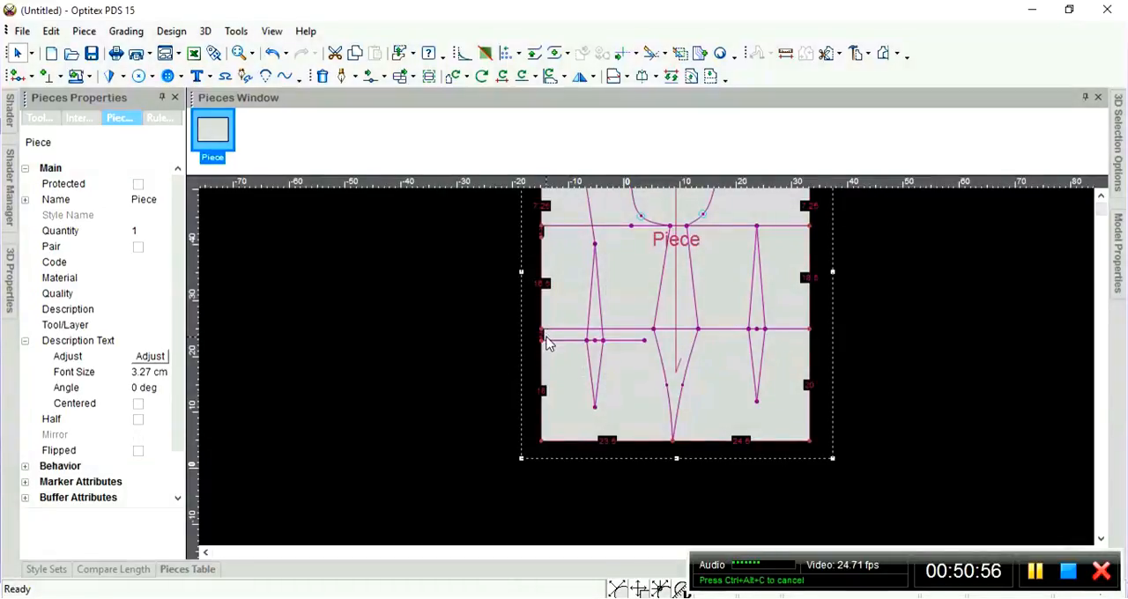
Move the piece's lower left corner point 0 cm horizontally and -2 cm vertically from its last point.
scroll(676, 450, "up", 1)
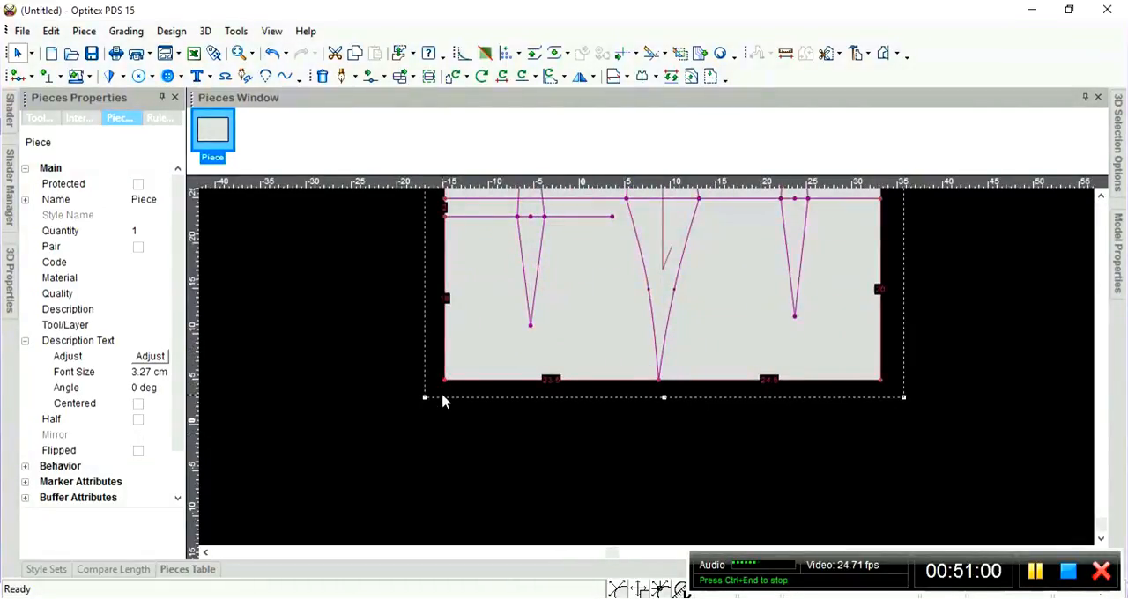
scroll(571, 343, "down", 1)
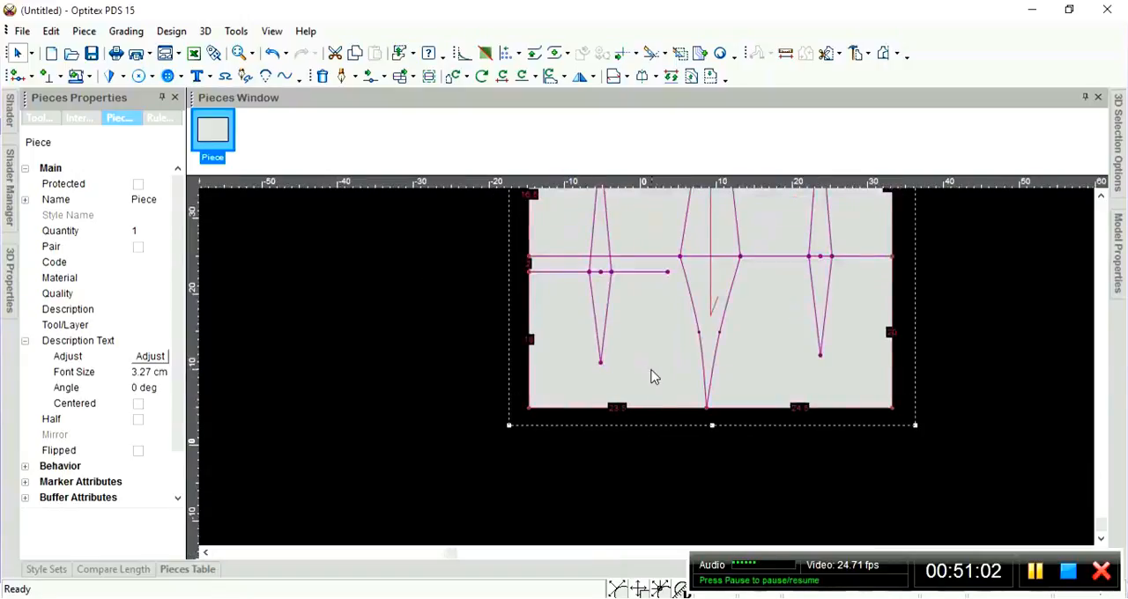
scroll(649, 371, "up", 3)
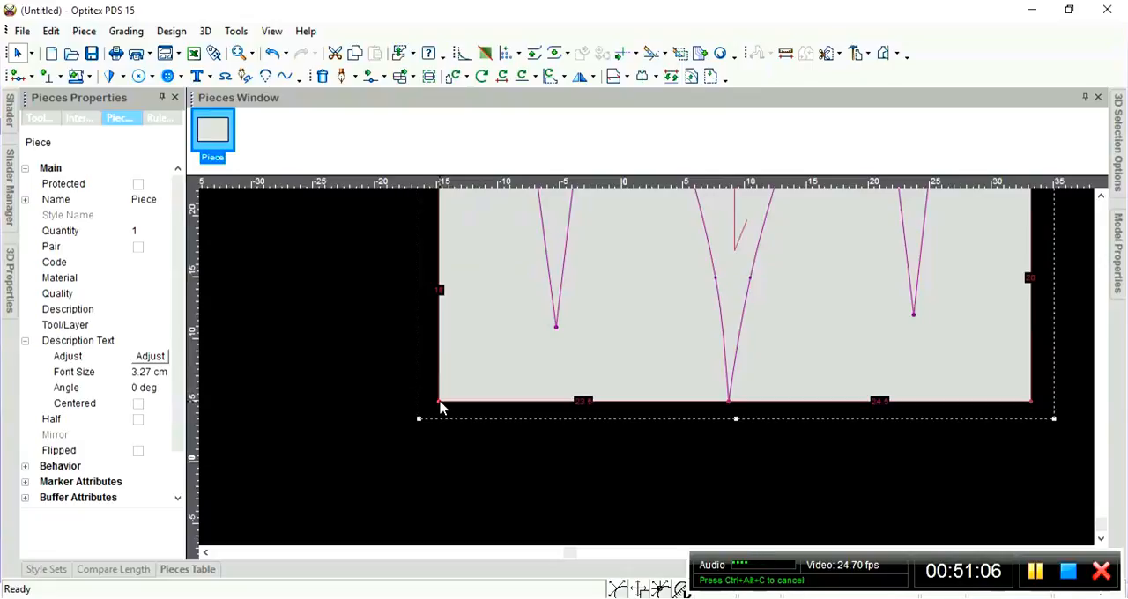
key("m")
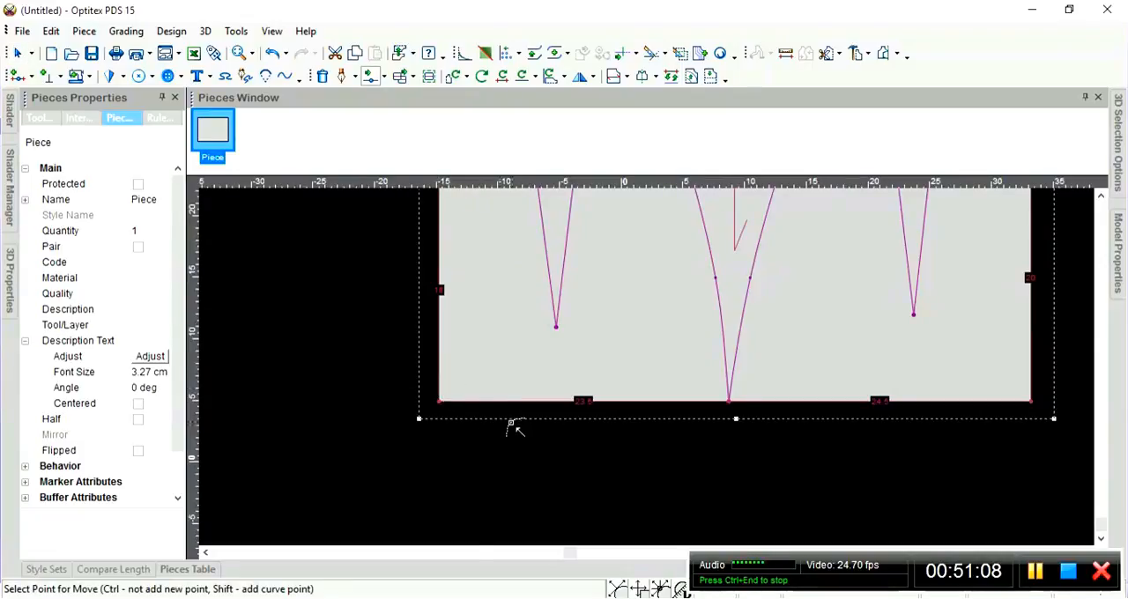
scroll(650, 370, "up", 2)
scroll(669, 365, "down", 2)
scroll(670, 365, "up", 1)
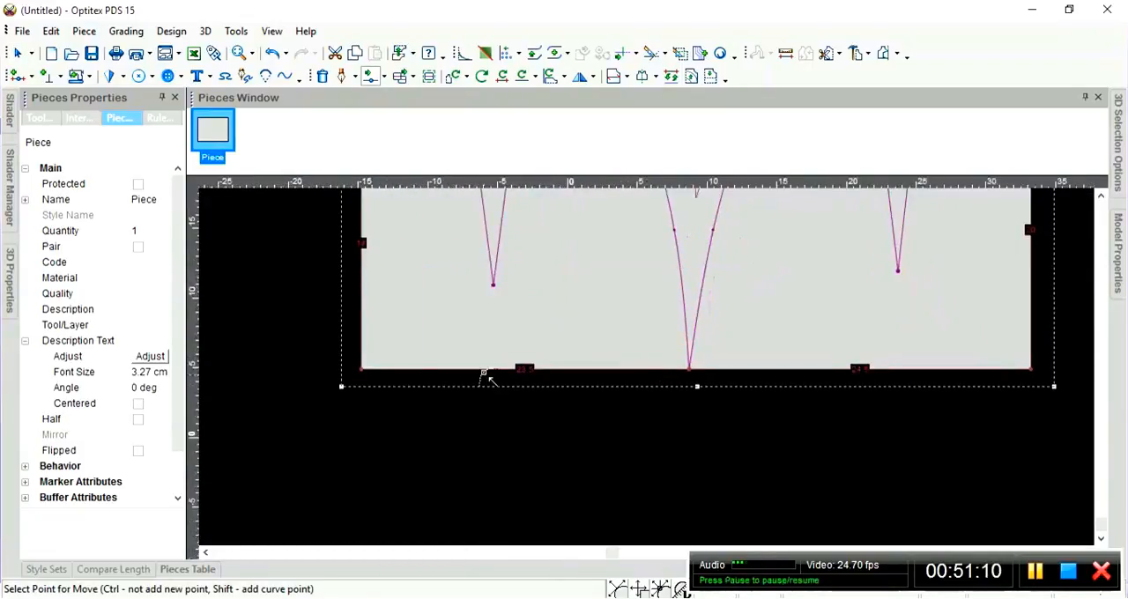
left_click(361, 370)
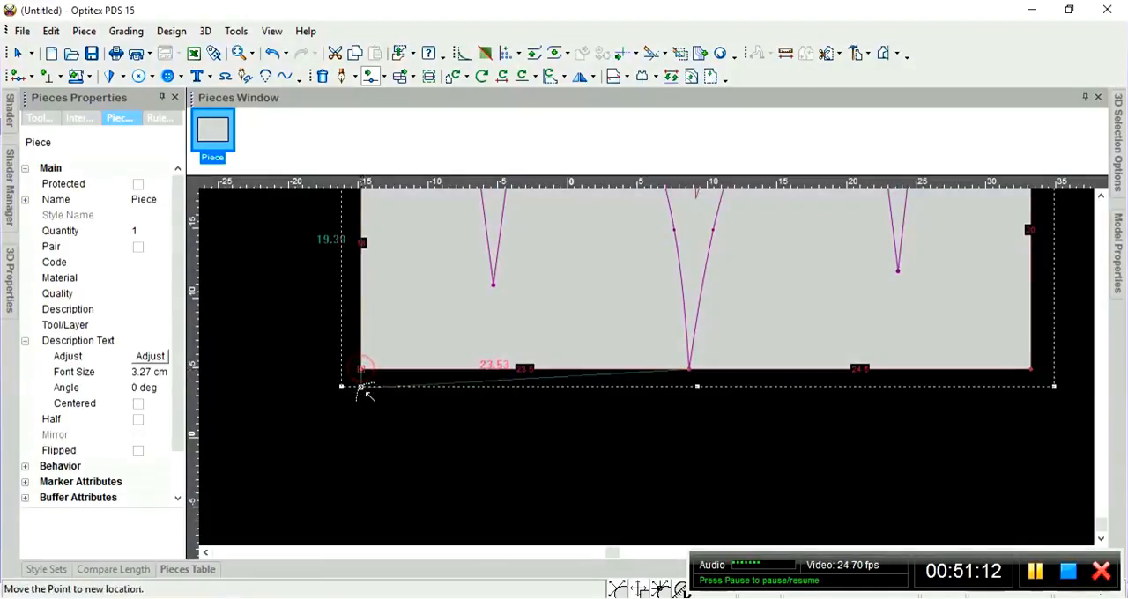
left_click(361, 406)
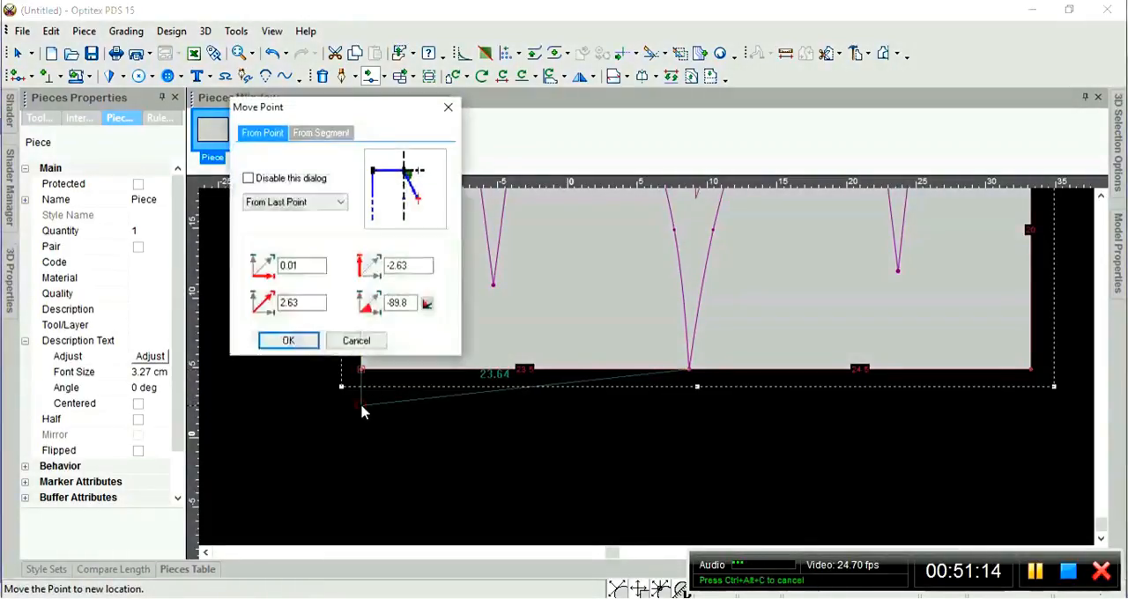
left_click_drag(364, 109, 194, 112)
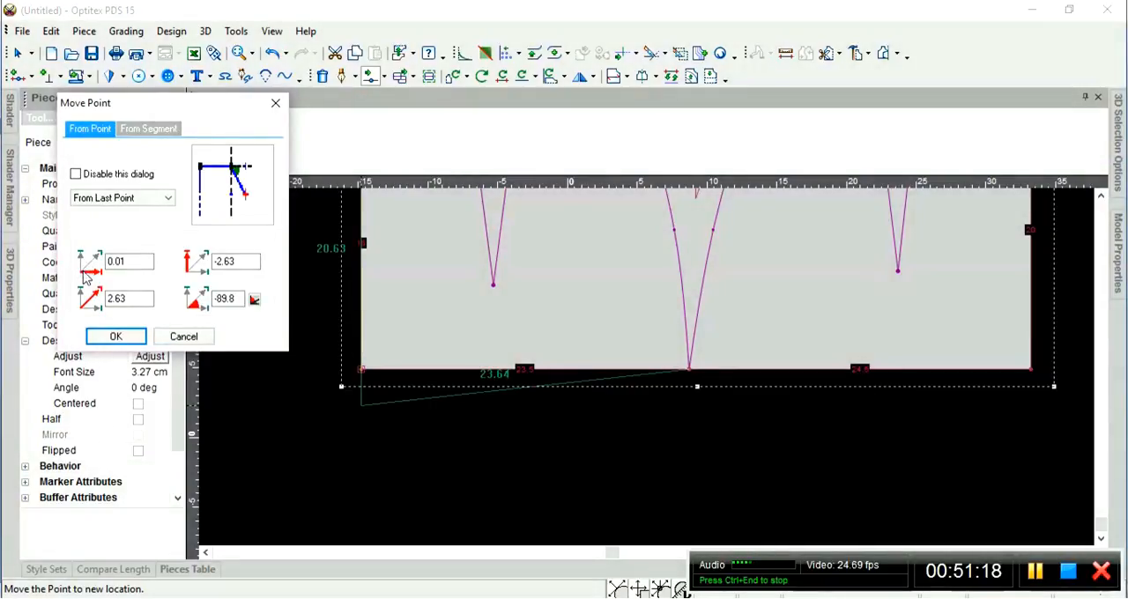
double_click(122, 260)
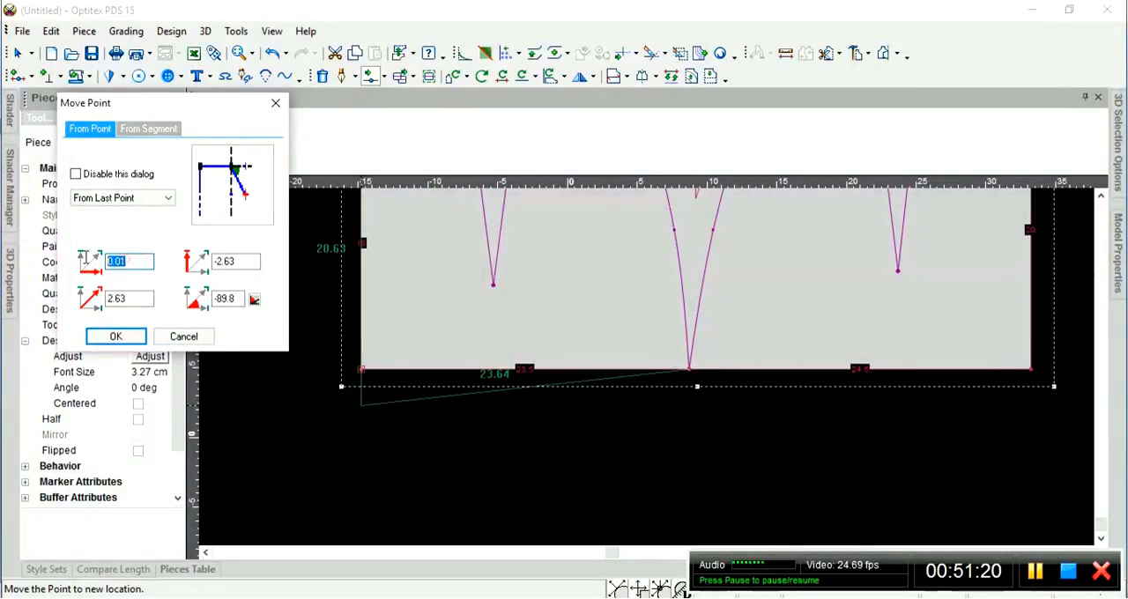
type("0")
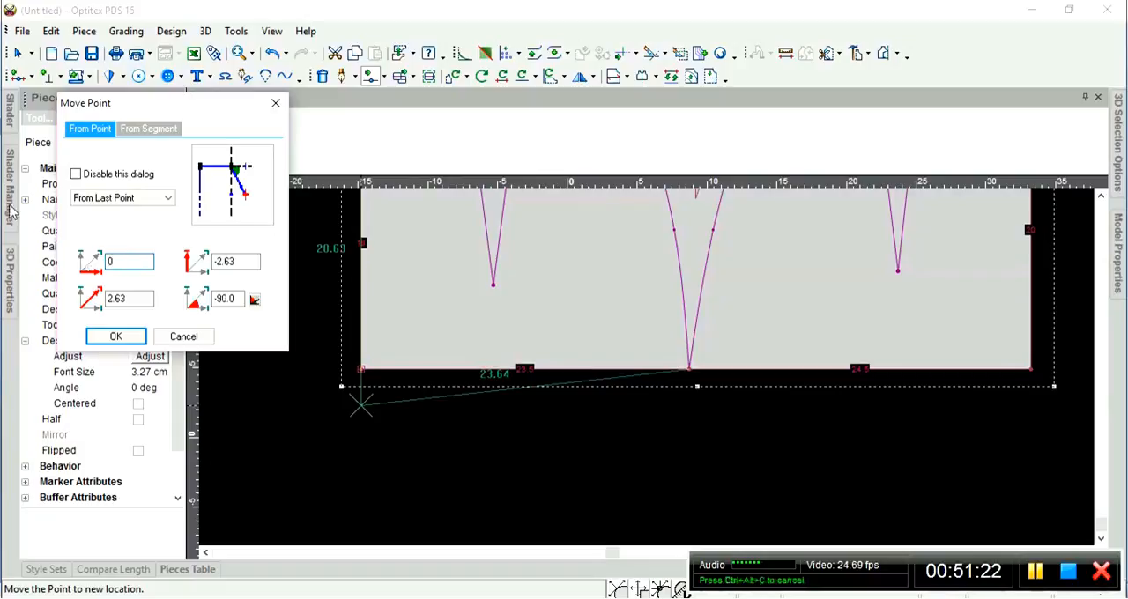
double_click(237, 261)
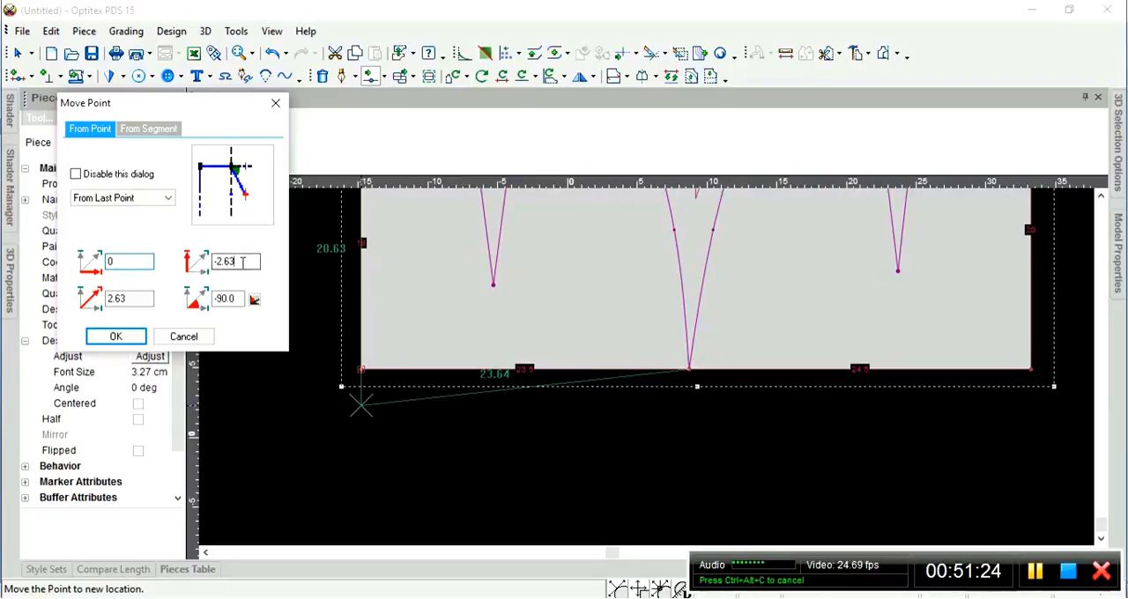
type("-2")
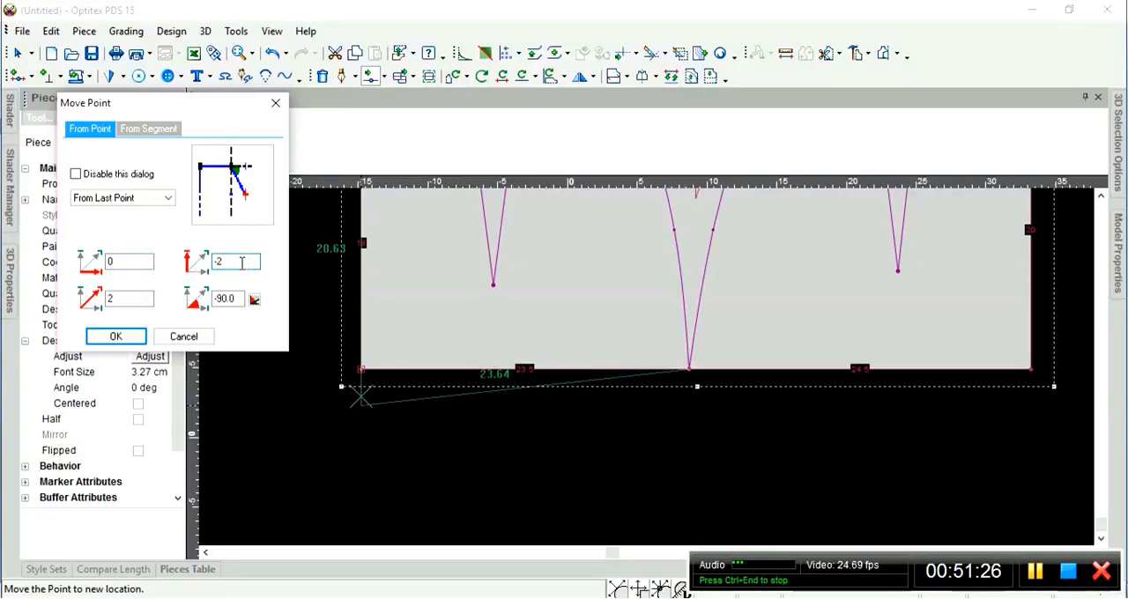
left_click(115, 337)
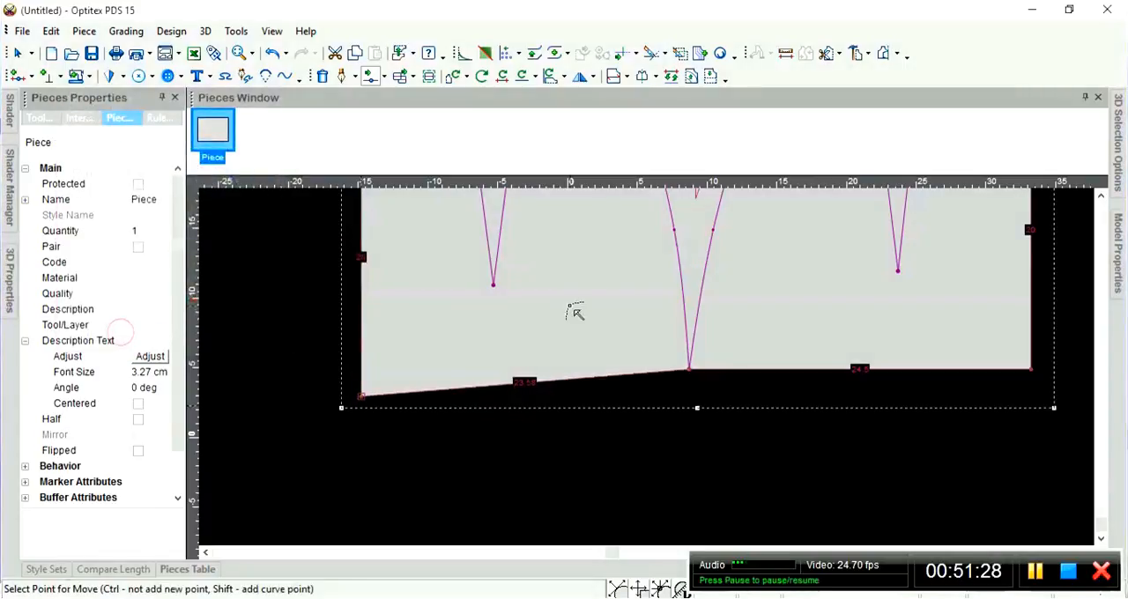
Add a curve point near the middle of the slanted left hem segment and pull it slightly down, curving the segment to about 23.61 cm.
scroll(644, 361, "down", 3)
scroll(652, 370, "up", 3)
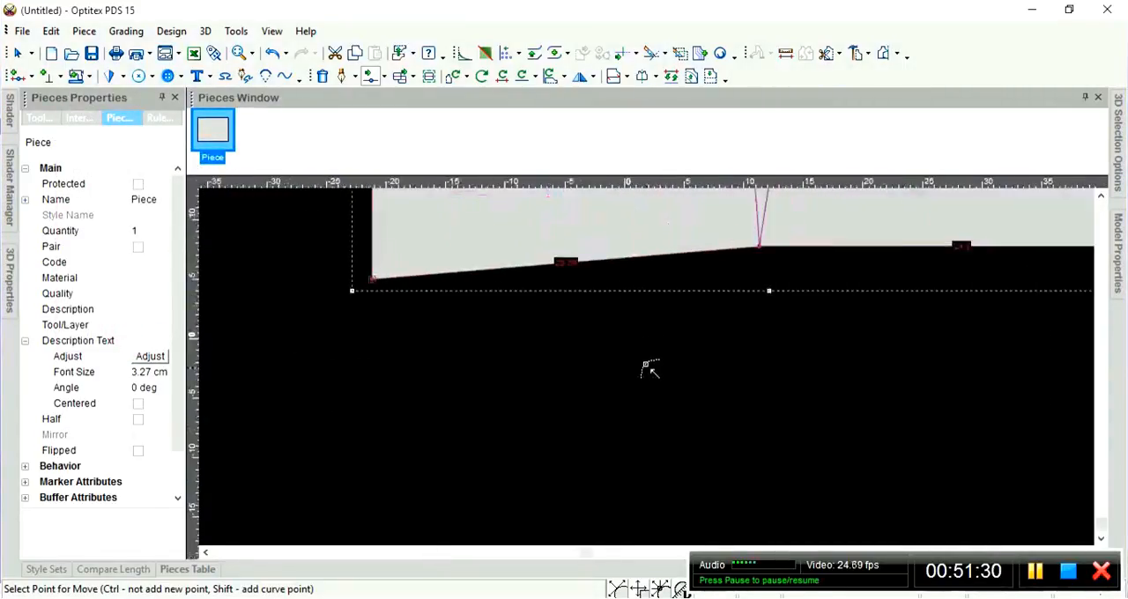
scroll(649, 370, "up", 2)
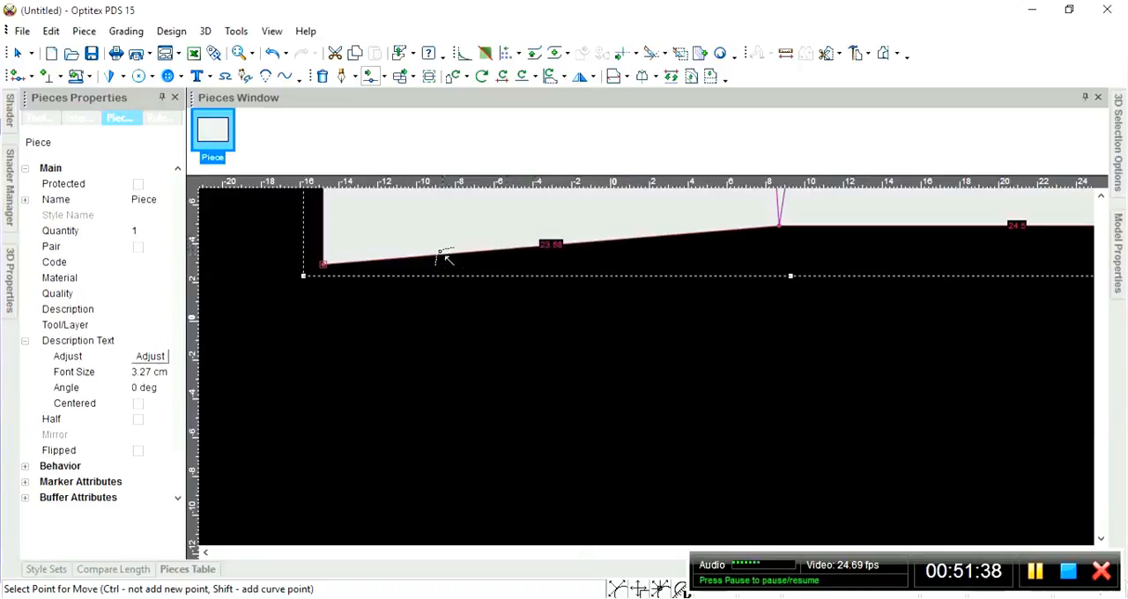
left_click(519, 253)
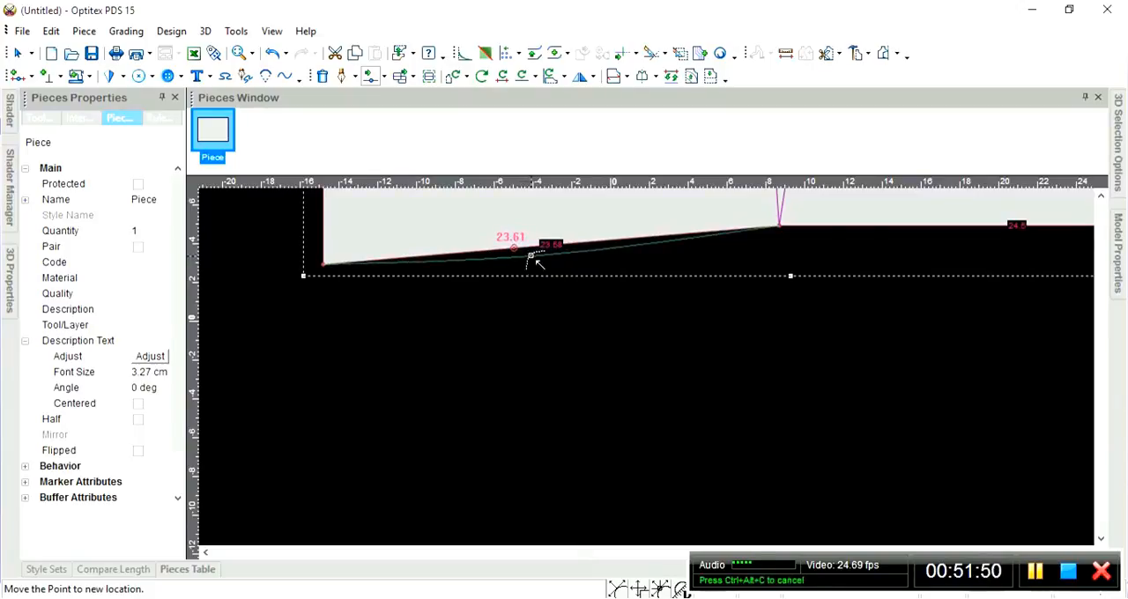
left_click(524, 255)
left_click(112, 339)
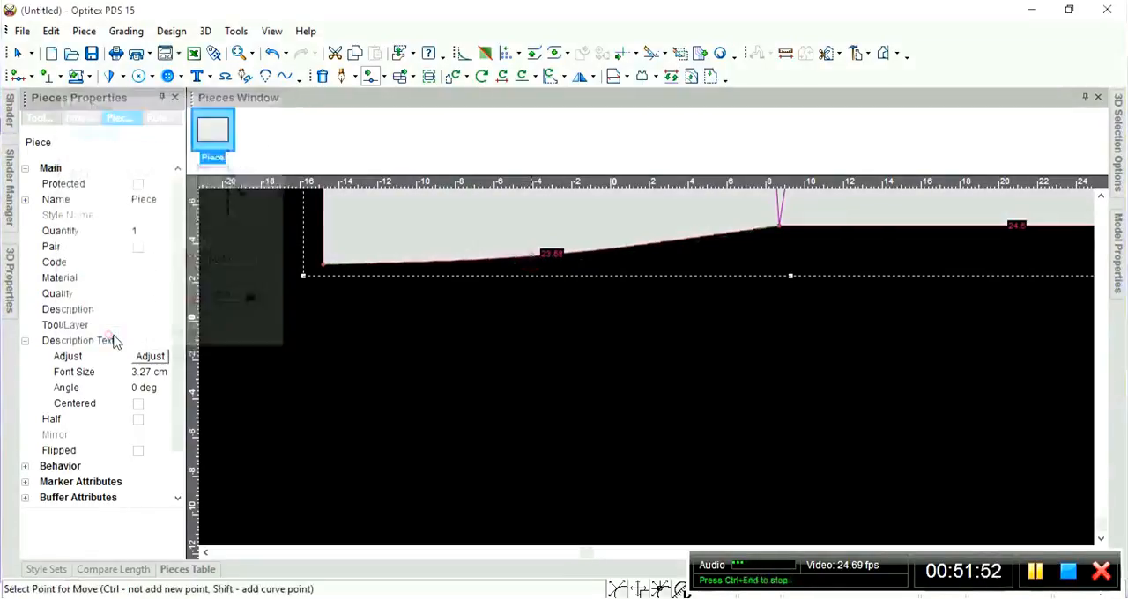
right_click(435, 385)
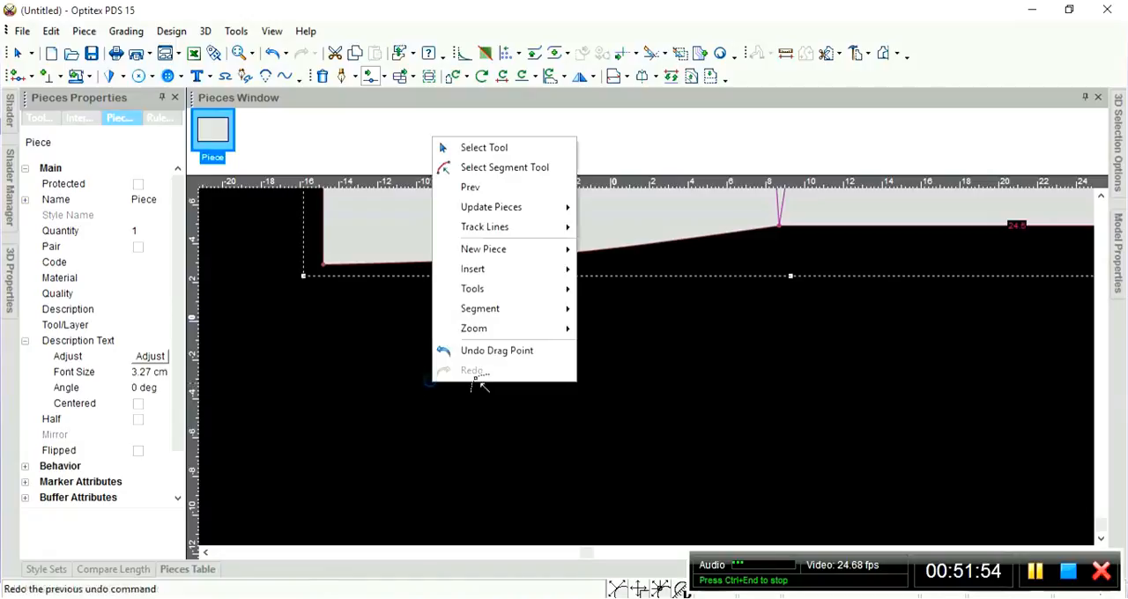
left_click(479, 148)
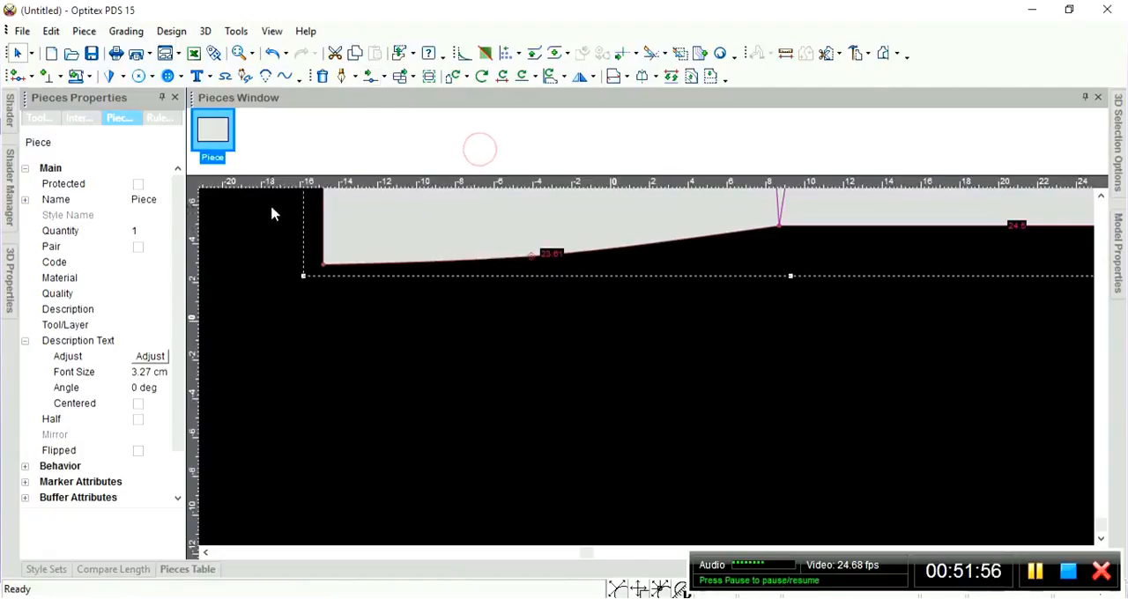
Check the left hem curve against a temporary horizontal guideline through the piece's lower left corner, and remove the guideline.
left_click_drag(272, 197, 329, 265)
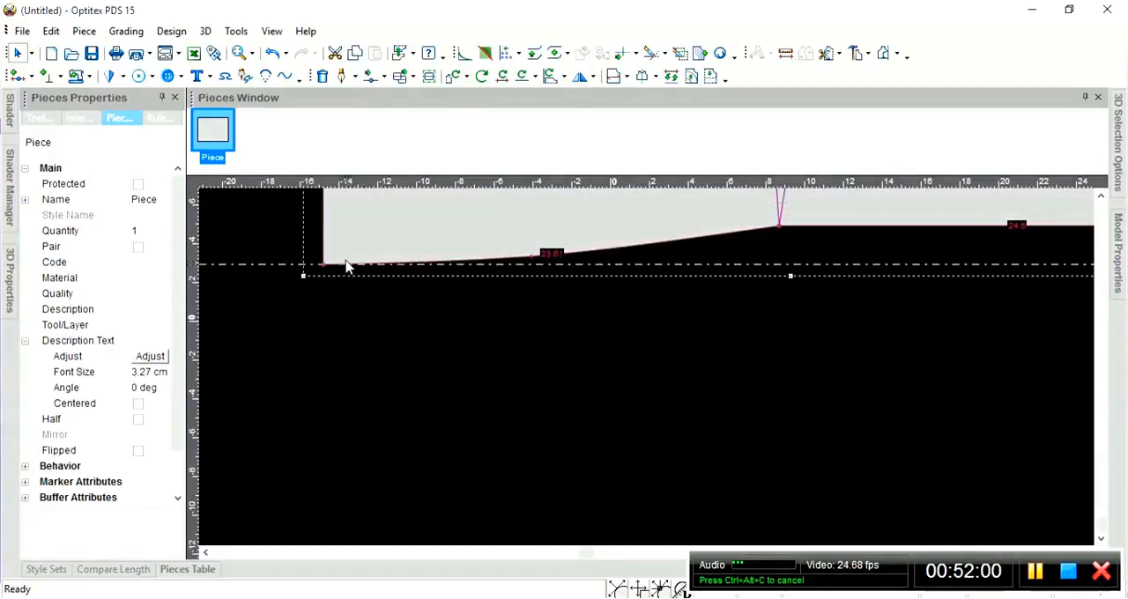
scroll(382, 264, "up", 2)
scroll(648, 374, "up", 1)
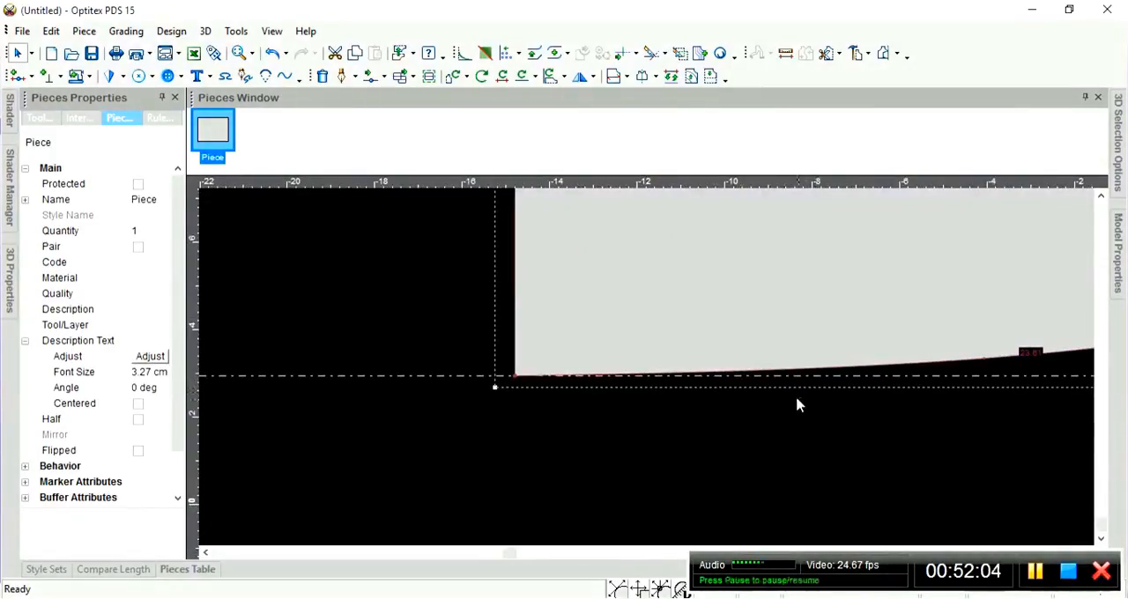
scroll(682, 360, "down", 6)
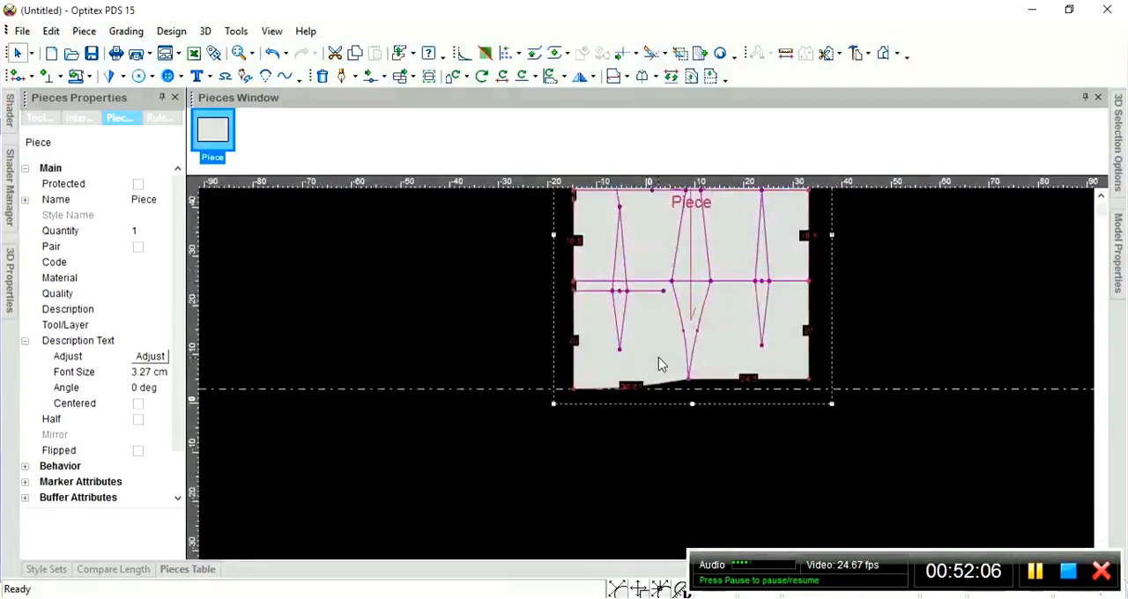
scroll(661, 363, "down", 2)
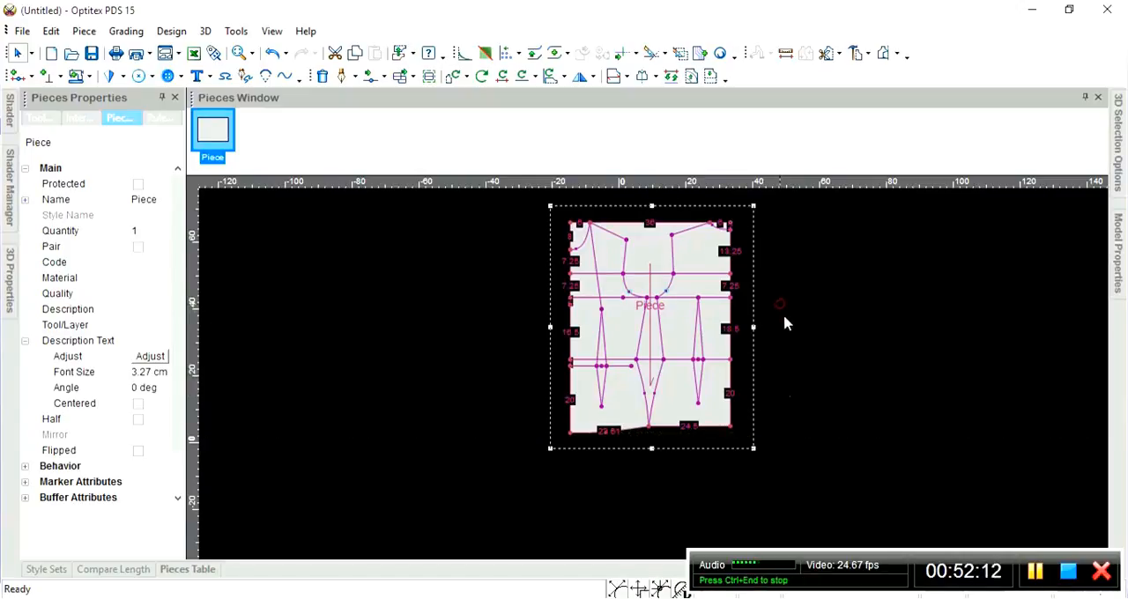
Try to build a new piece from the area beneath the left shoulder line, between the slanted line and the armhole.
scroll(790, 345, "up", 1)
scroll(485, 370, "up", 1)
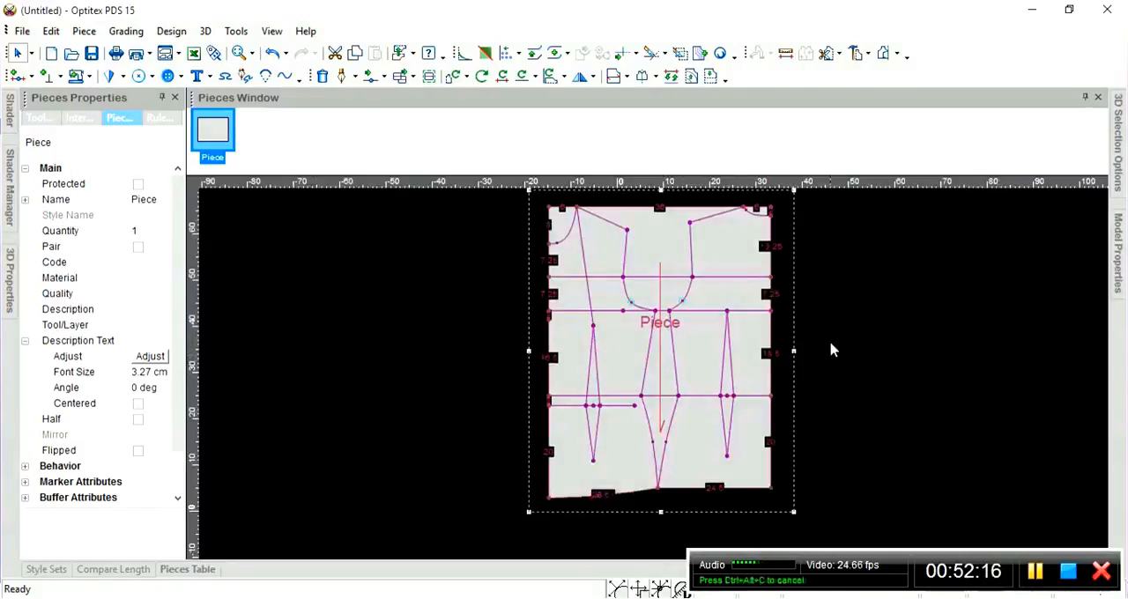
scroll(766, 366, "down", 1)
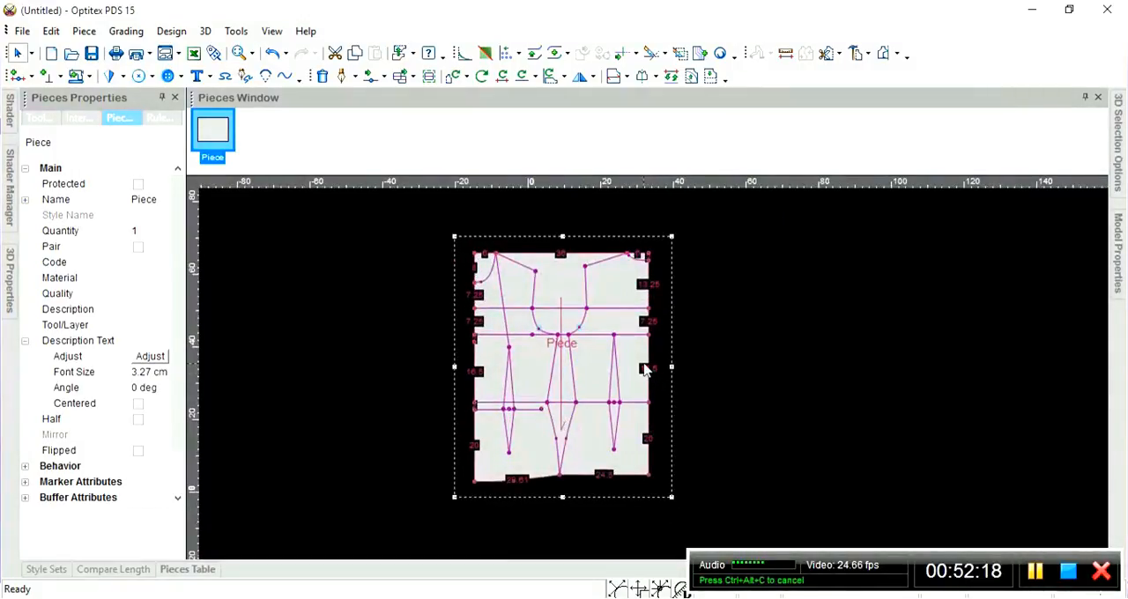
scroll(644, 368, "up", 2)
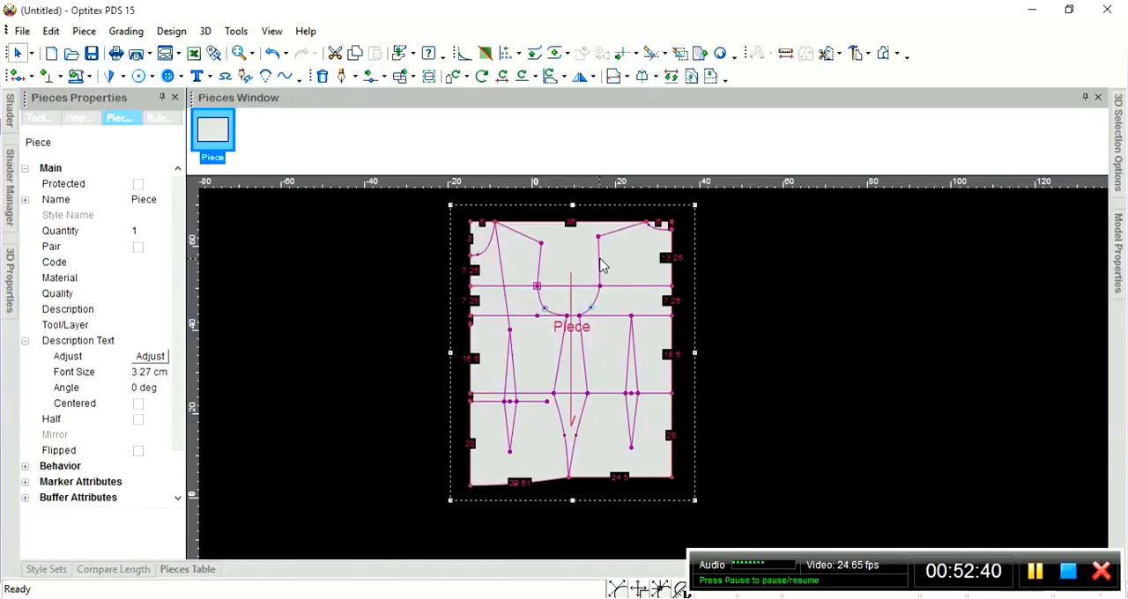
key("b")
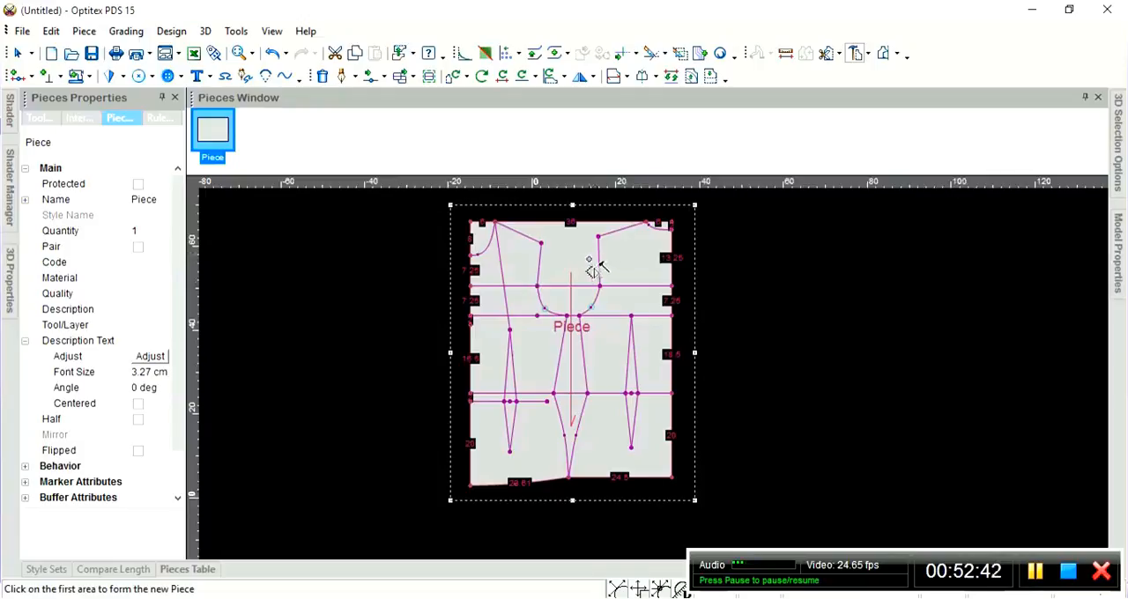
left_click(515, 251)
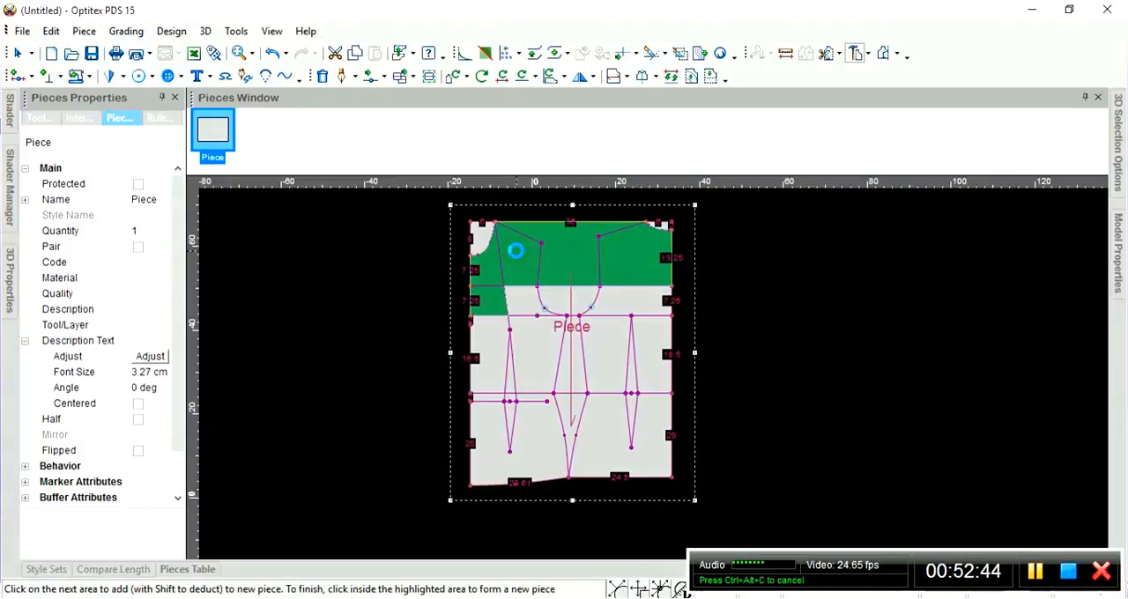
scroll(611, 290, "up", 1)
scroll(684, 393, "up", 1)
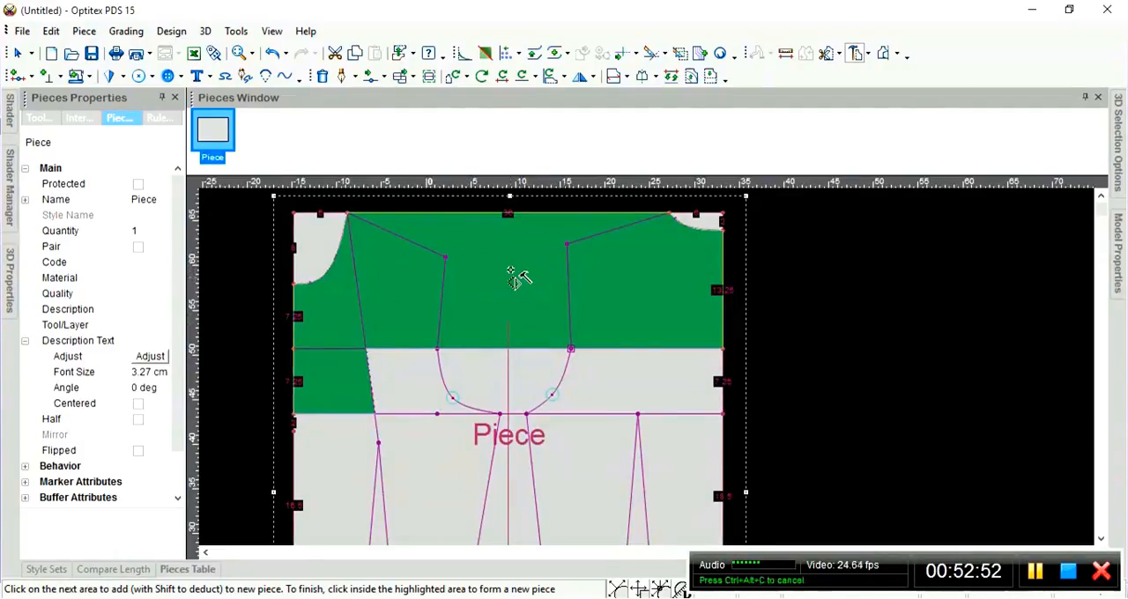
left_click(666, 235)
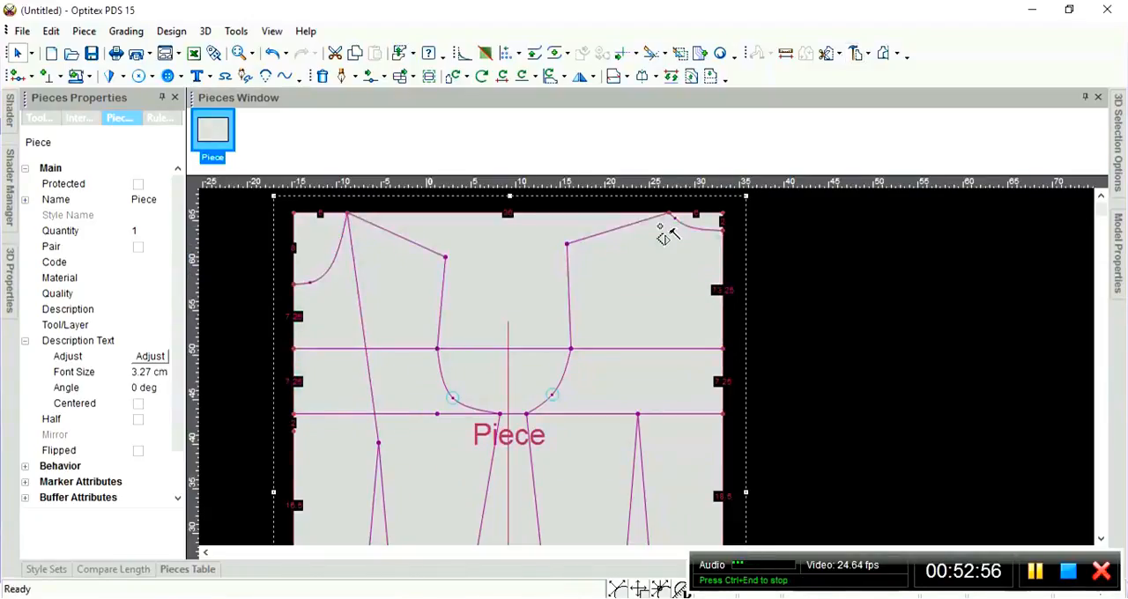
Start tracing a new piece from the base along the left neckline curve, left shoulder line and left armhole to the underarm point.
left_click(532, 275)
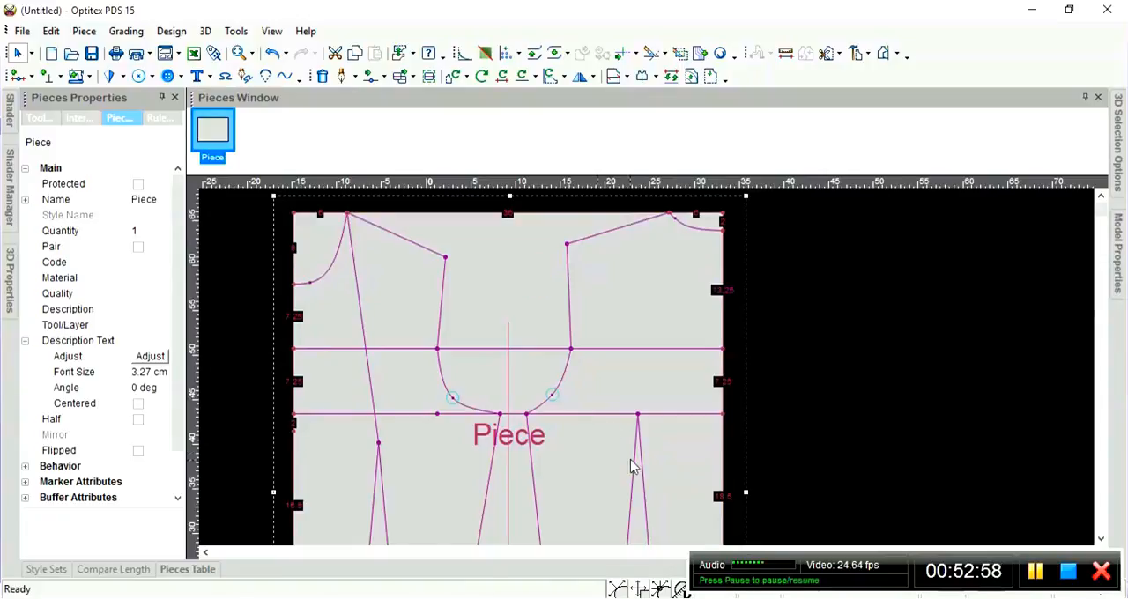
scroll(631, 467, "down", 3)
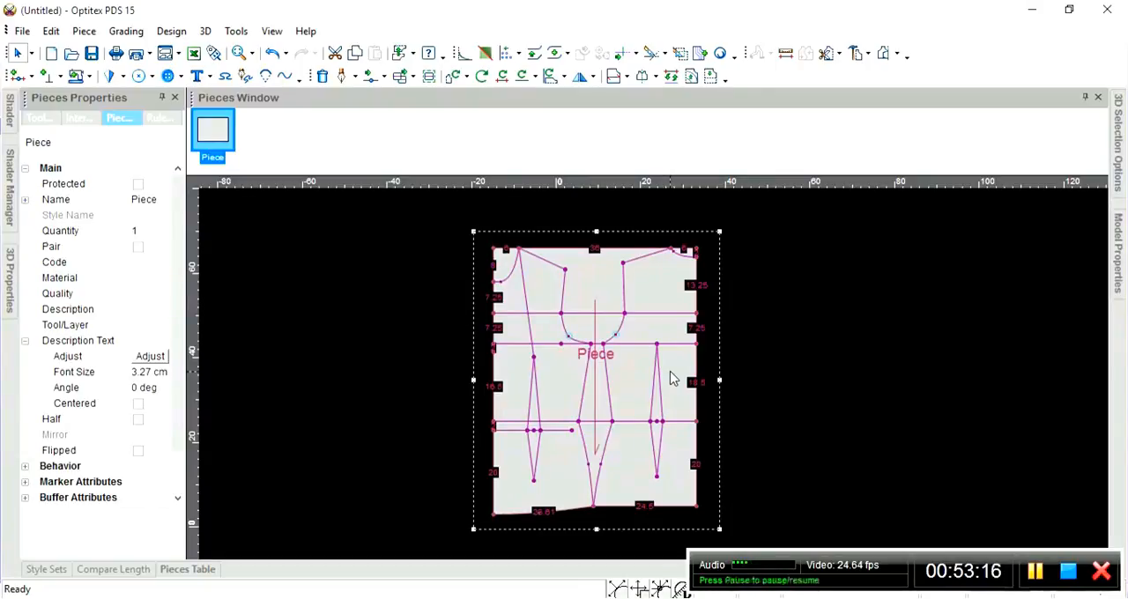
key("b")
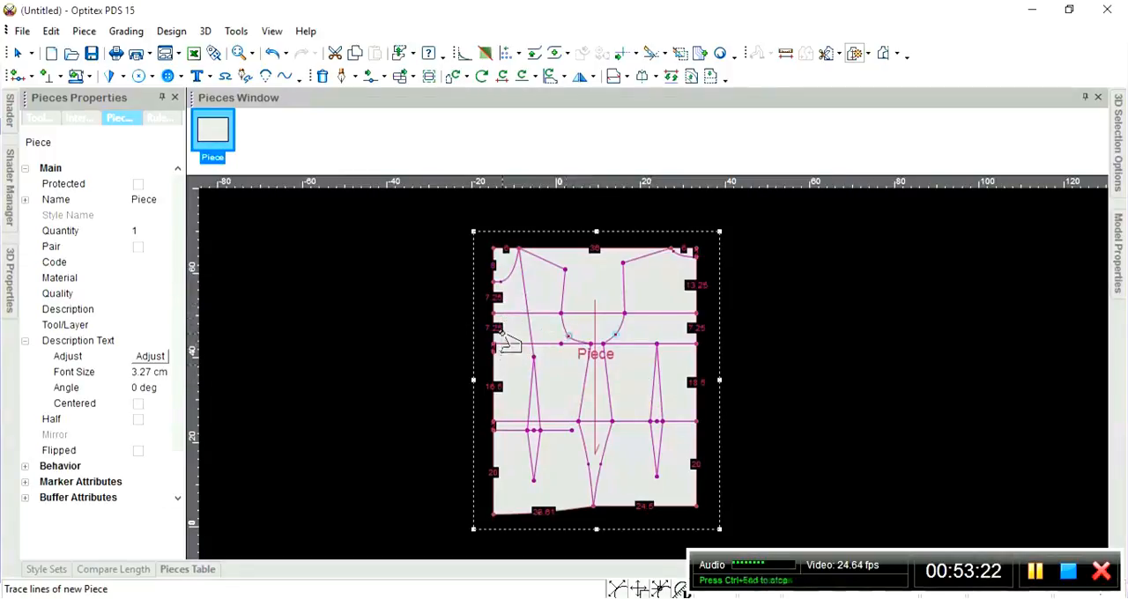
scroll(550, 303, "up", 3)
scroll(874, 462, "down", 2)
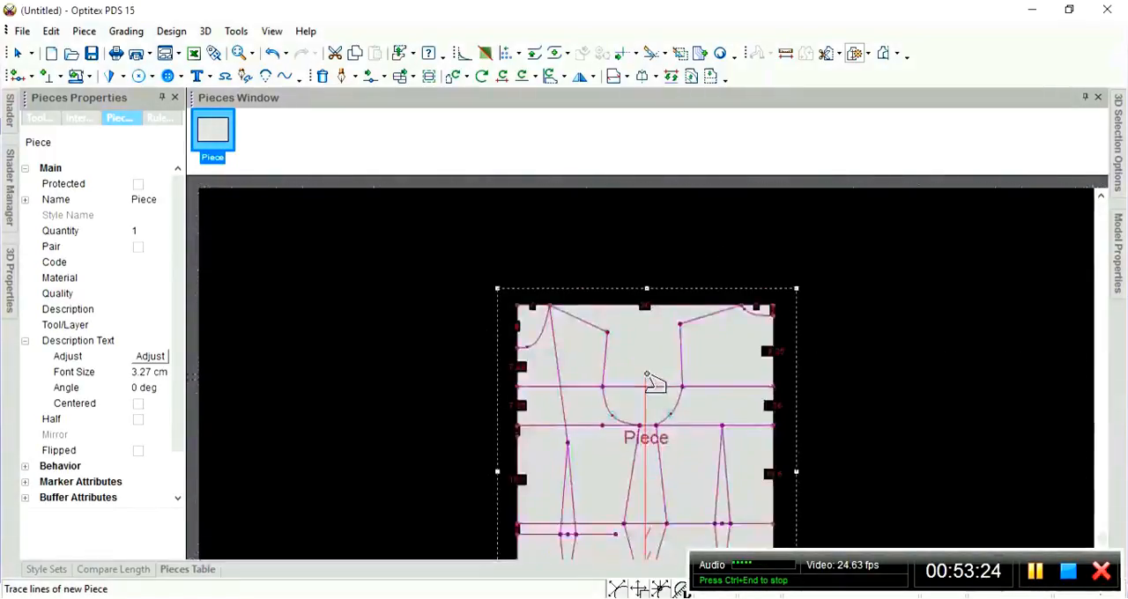
scroll(648, 378, "up", 3)
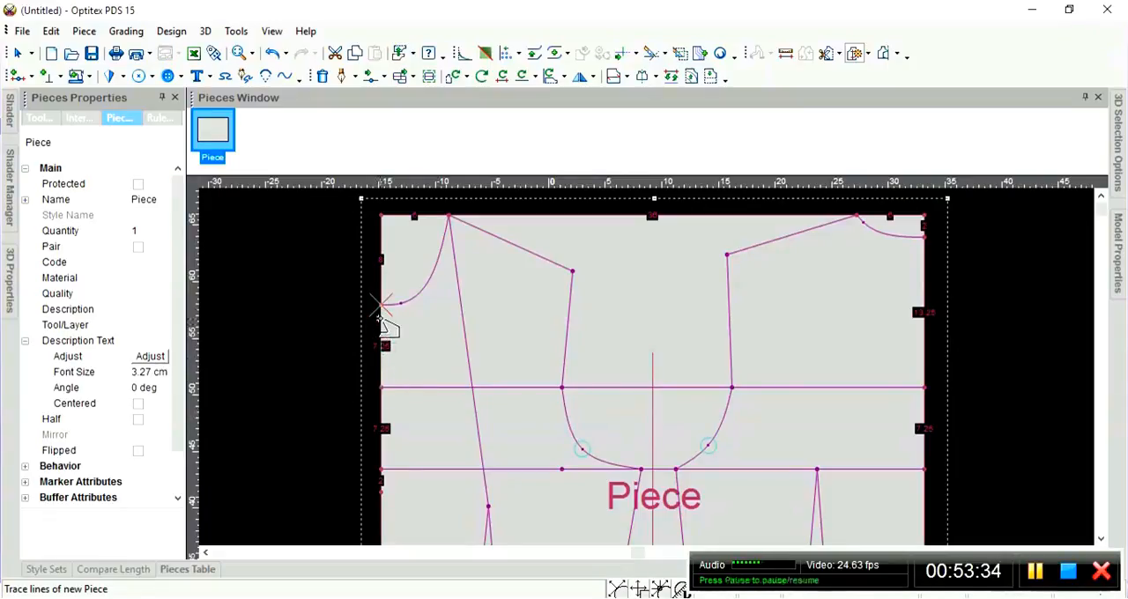
left_click(381, 305)
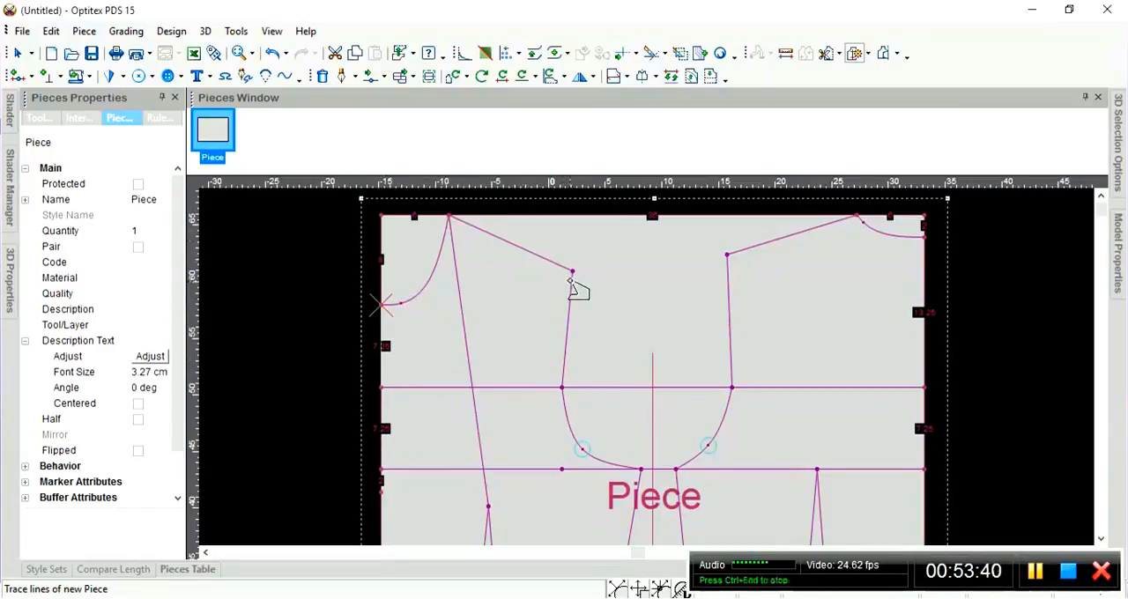
left_click(422, 287)
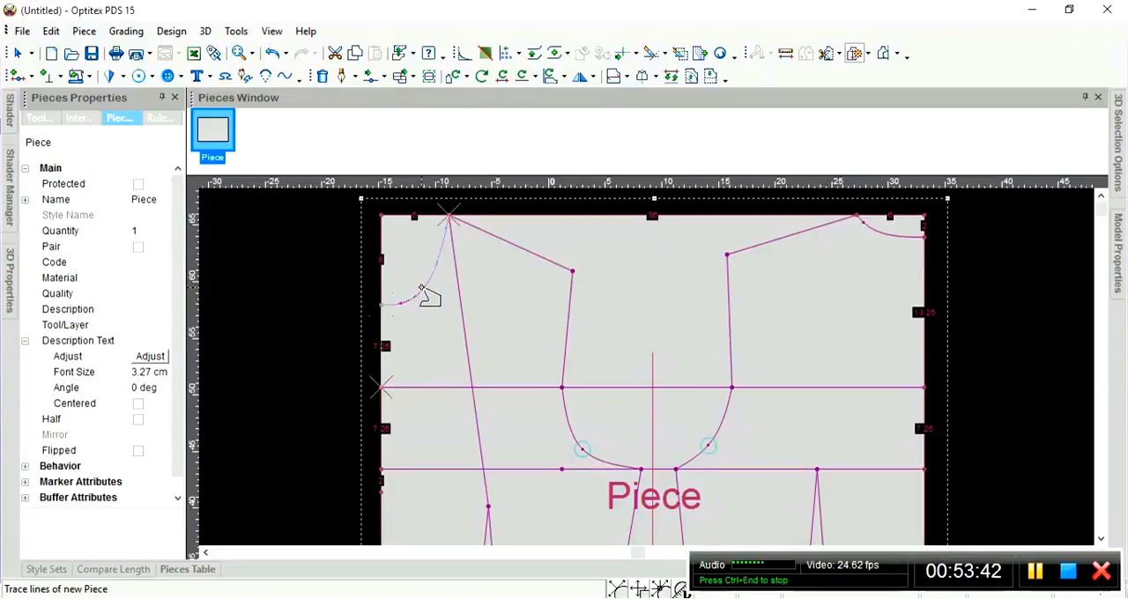
left_click(487, 235)
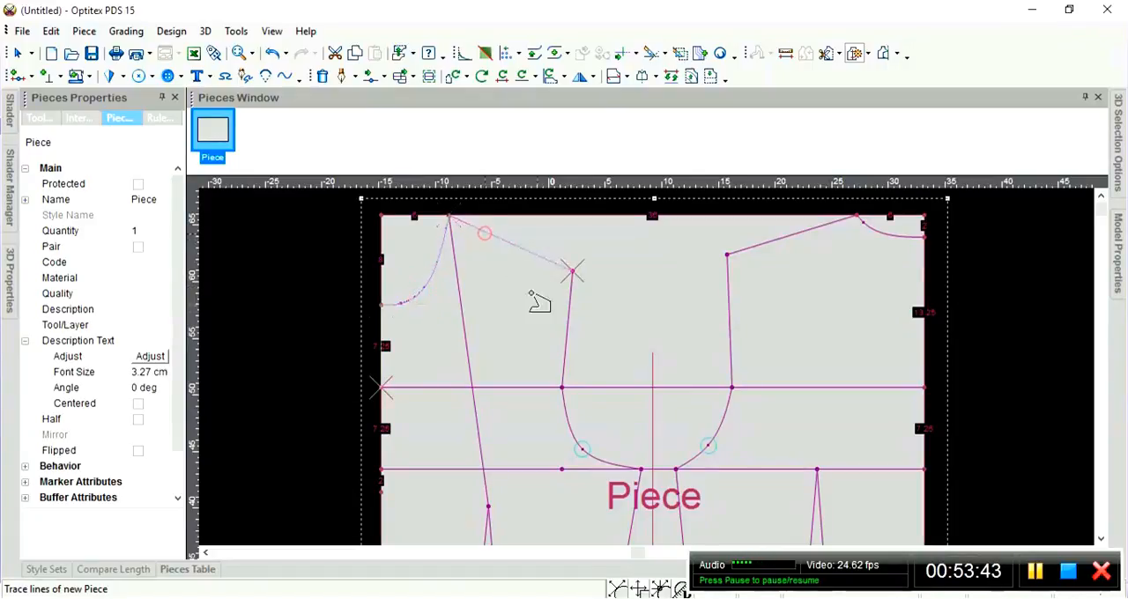
left_click(565, 328)
left_click(570, 409)
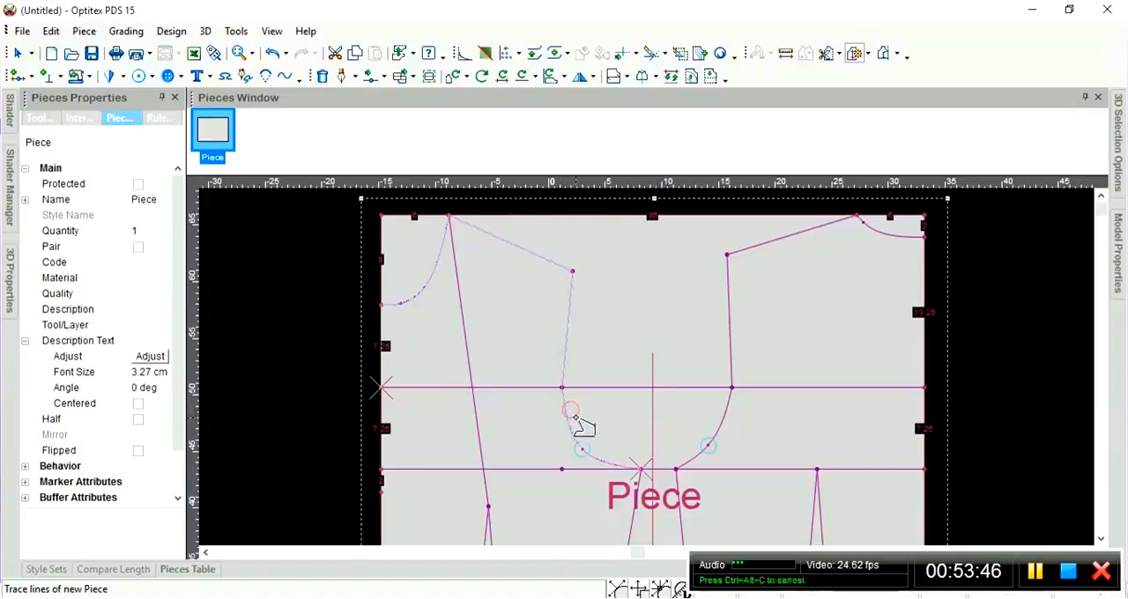
Continue the trace down the left side seam line, through the waist, and along the curved left hem.
scroll(570, 409, "down", 2)
left_click(678, 298)
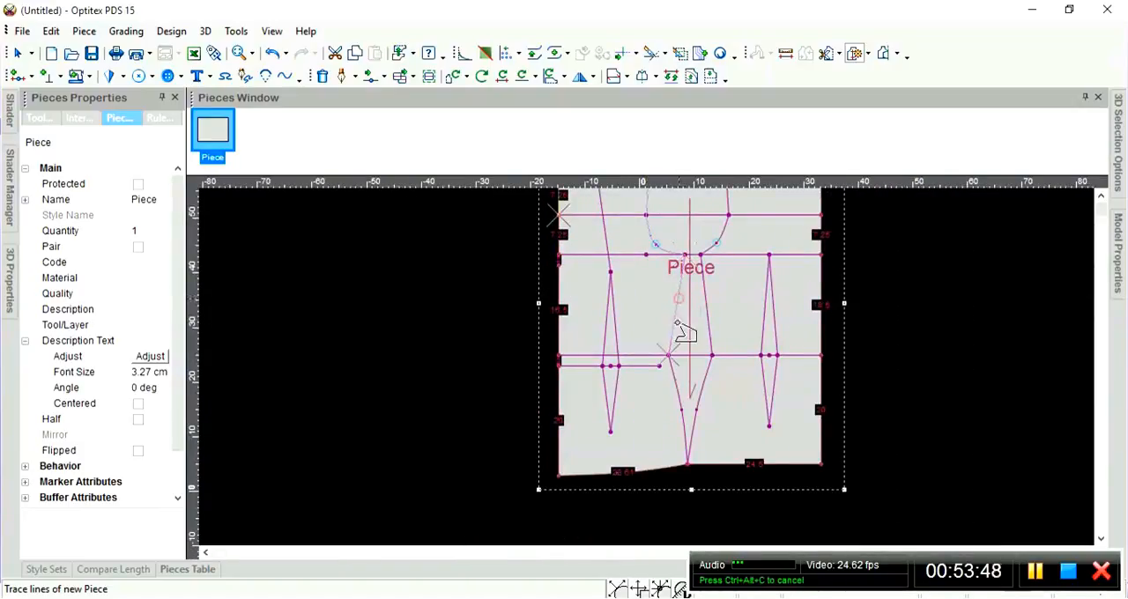
left_click(675, 376)
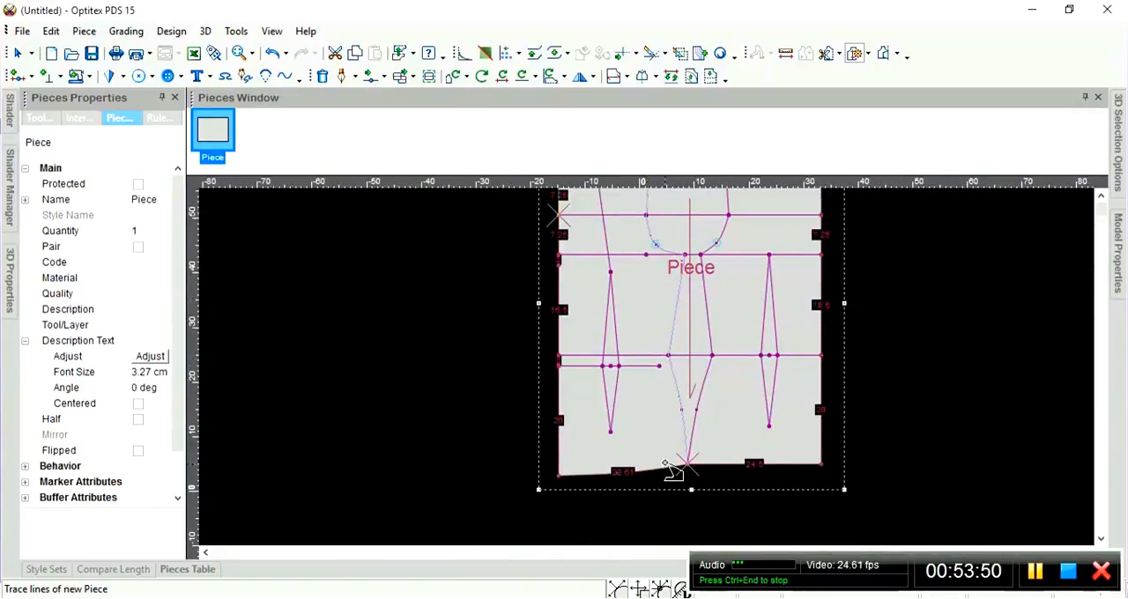
Trace the base's left edge from the hem up to the neckline, closing the outline and creating the new piece.
left_click(564, 388)
scroll(564, 386, "up", 3)
scroll(798, 420, "down", 2)
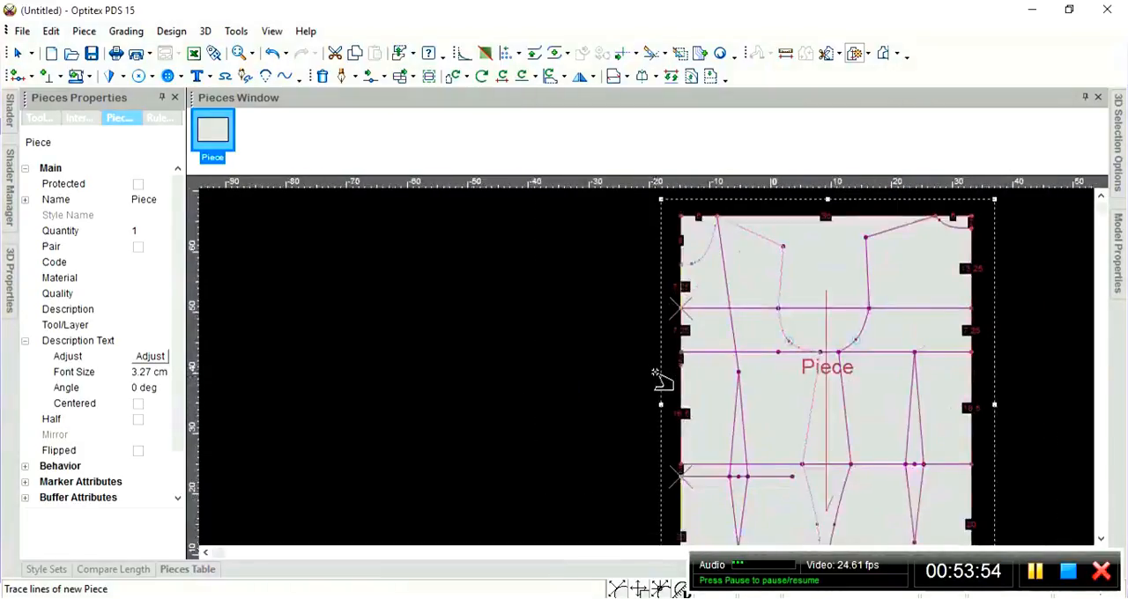
scroll(652, 374, "up", 1)
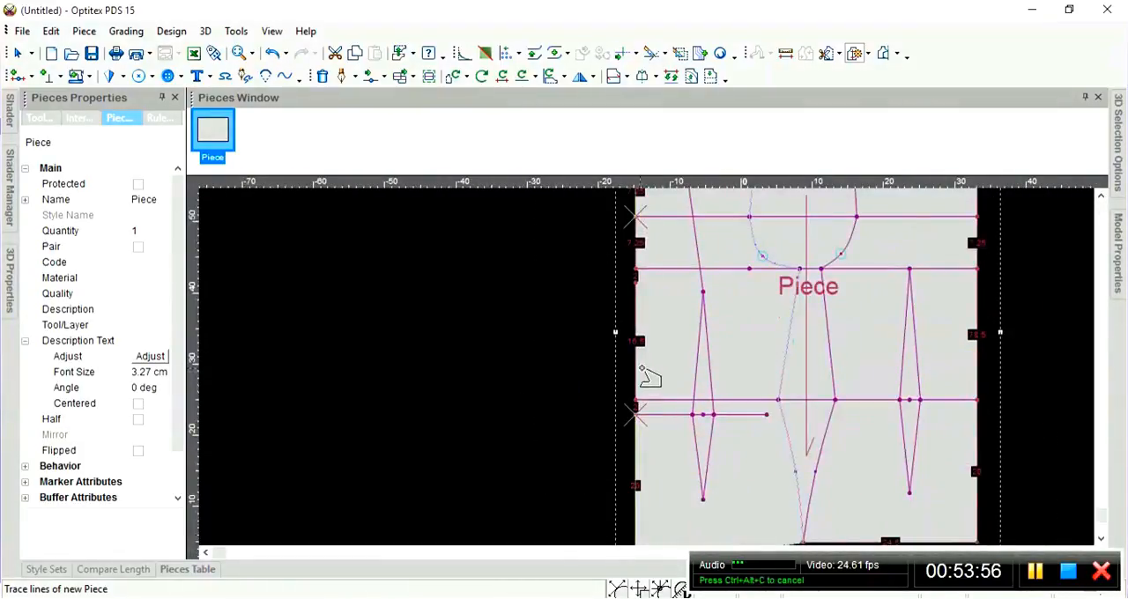
scroll(656, 375, "up", 1)
scroll(654, 377, "up", 1)
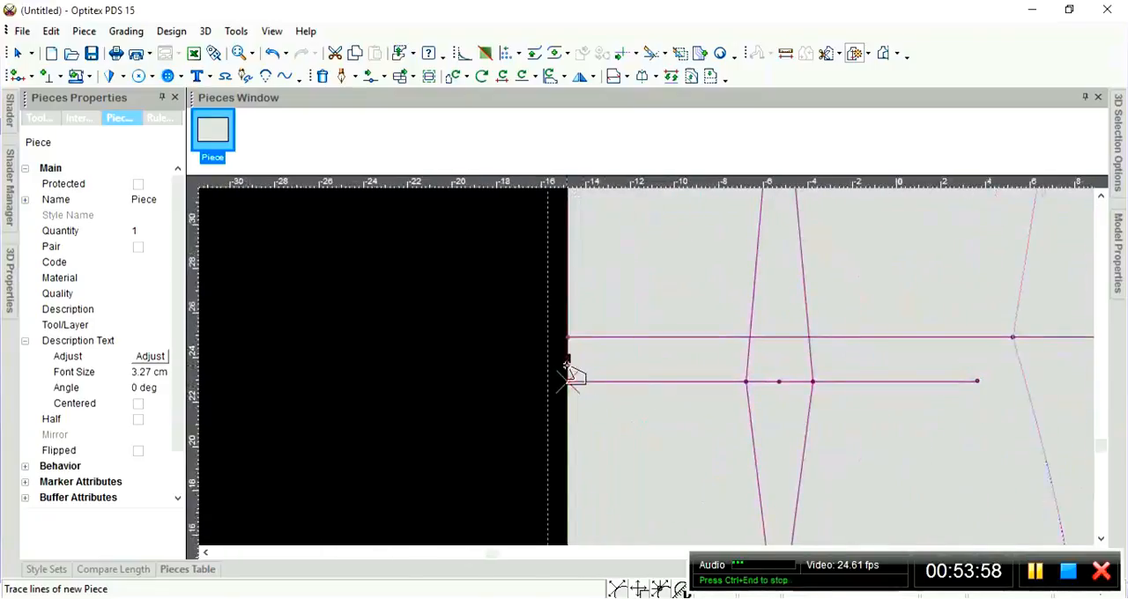
scroll(649, 373, "down", 1)
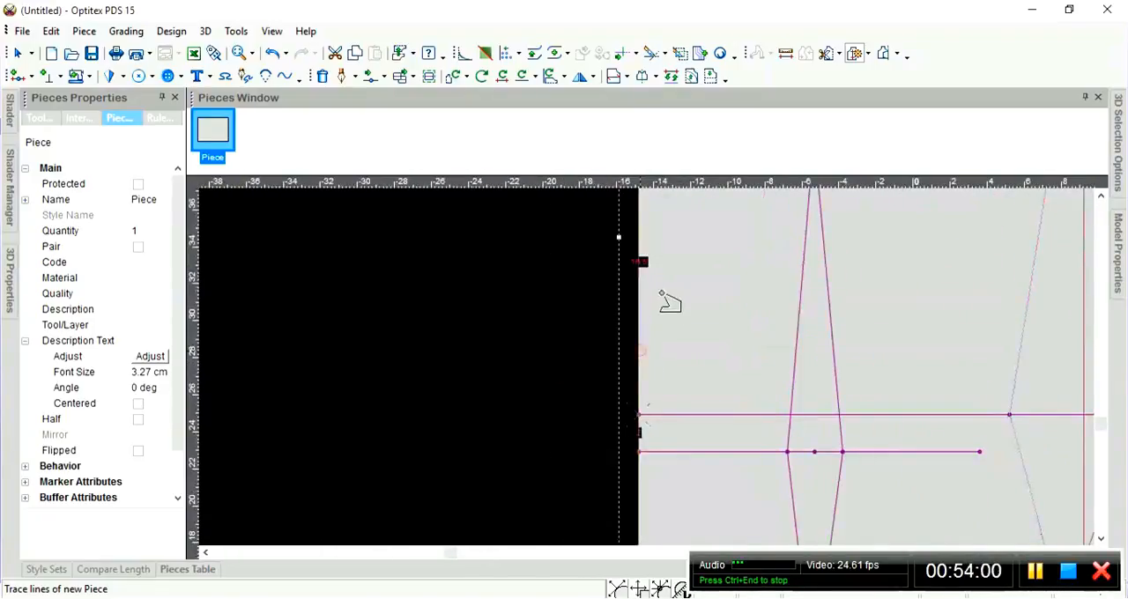
scroll(666, 374, "down", 1)
scroll(656, 370, "down", 1)
scroll(643, 377, "up", 1)
scroll(649, 373, "up", 1)
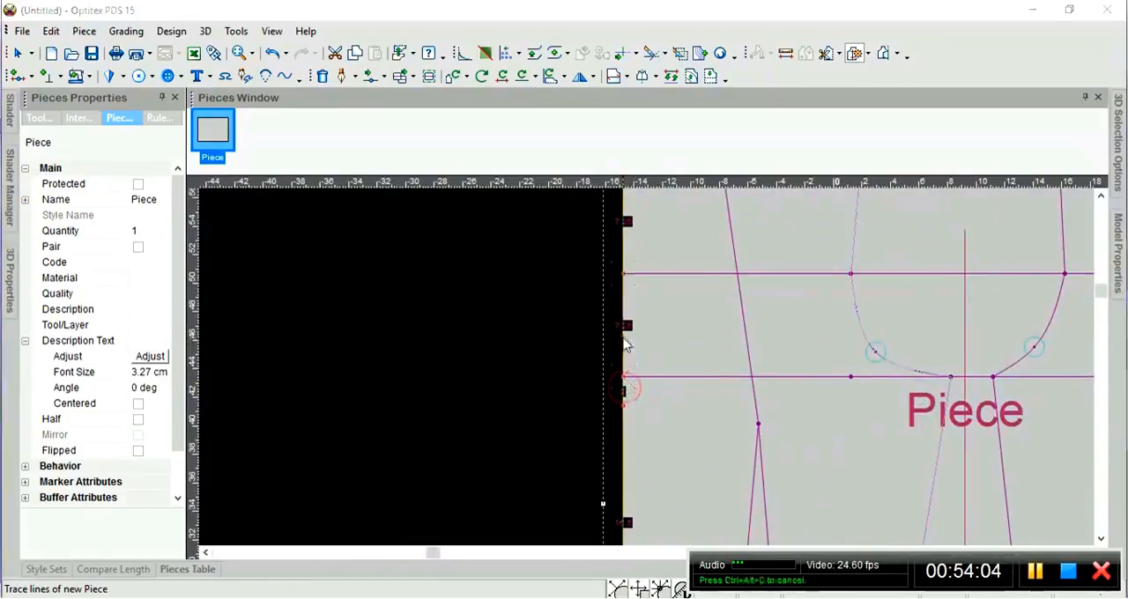
left_click(626, 389)
left_click(490, 345)
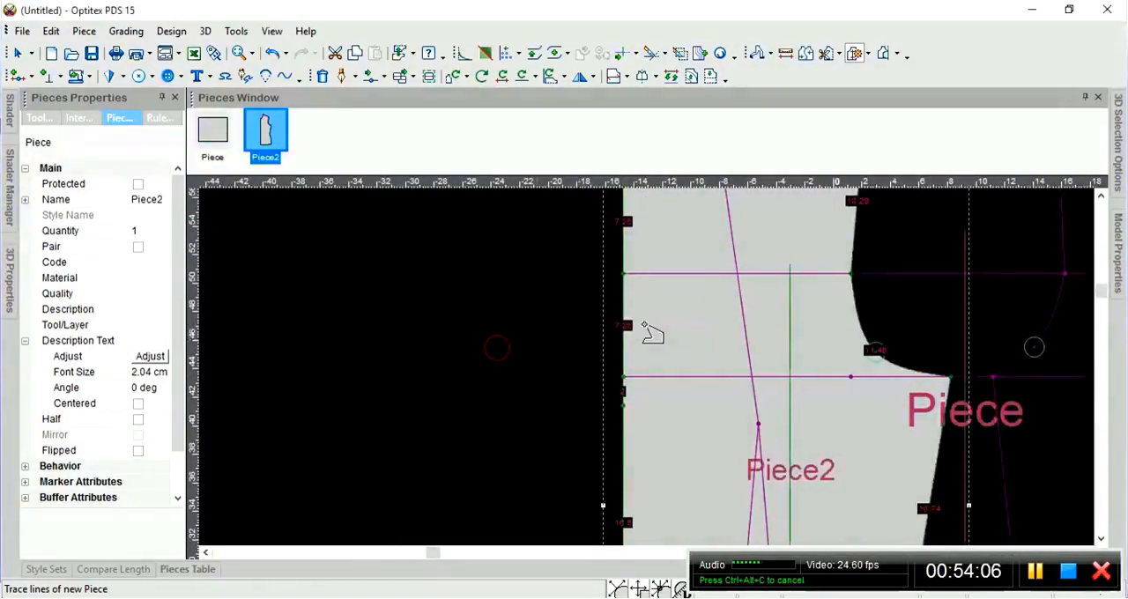
Leave the trace command and move the new piece off the base pattern into the empty space to its left.
scroll(649, 335, "down", 2)
scroll(647, 470, "down", 1)
middle_click_drag(648, 470, 652, 373)
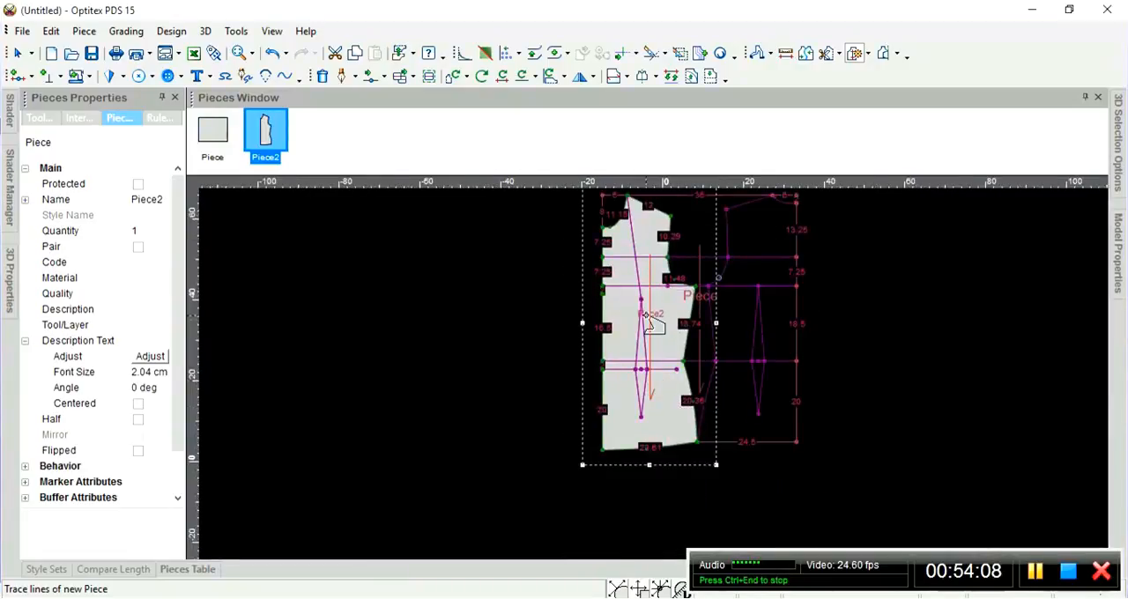
middle_click_drag(647, 317, 655, 374)
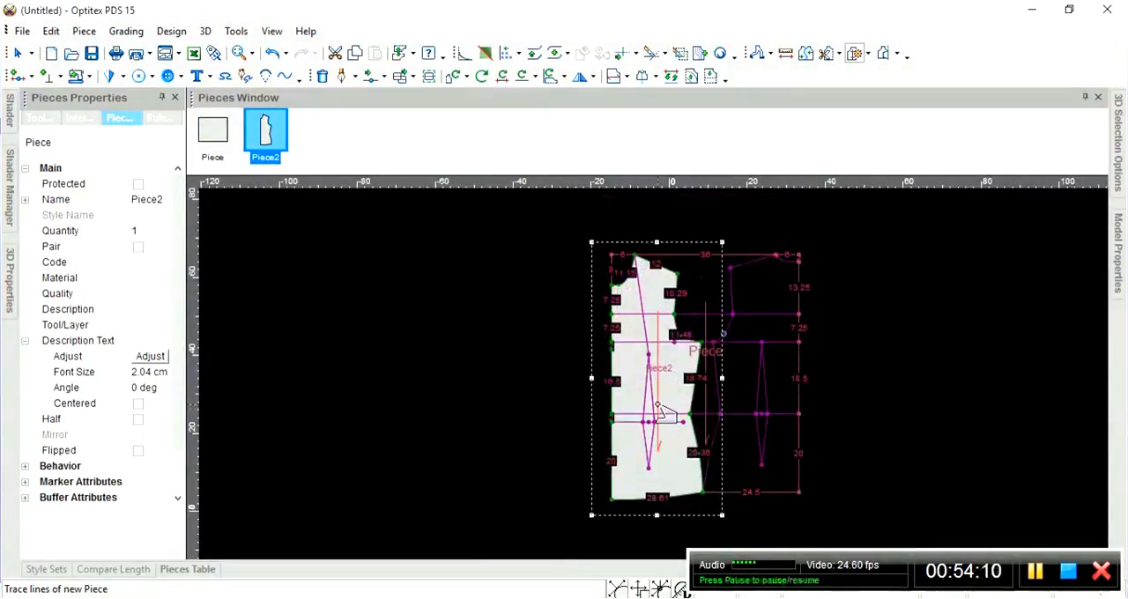
key("Escape")
left_click_drag(657, 294, 410, 296)
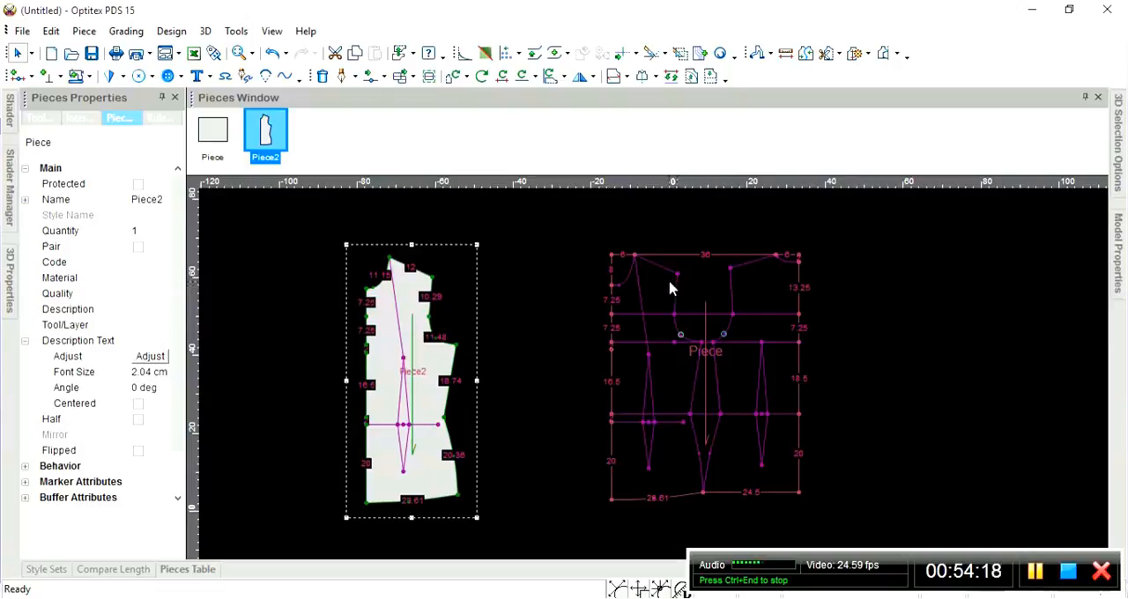
key("b")
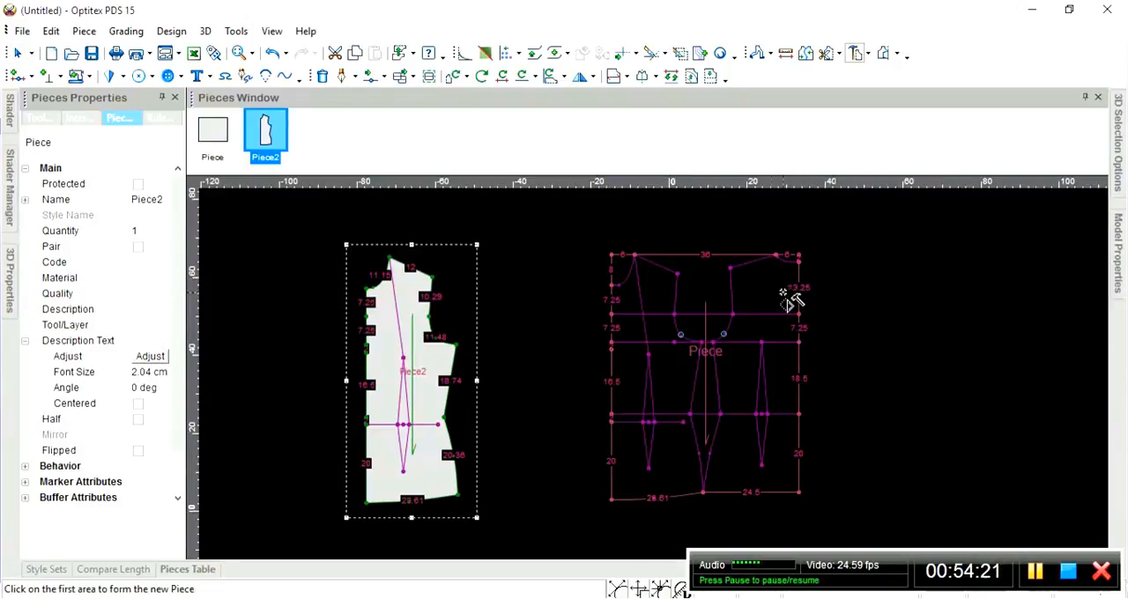
left_click(770, 287)
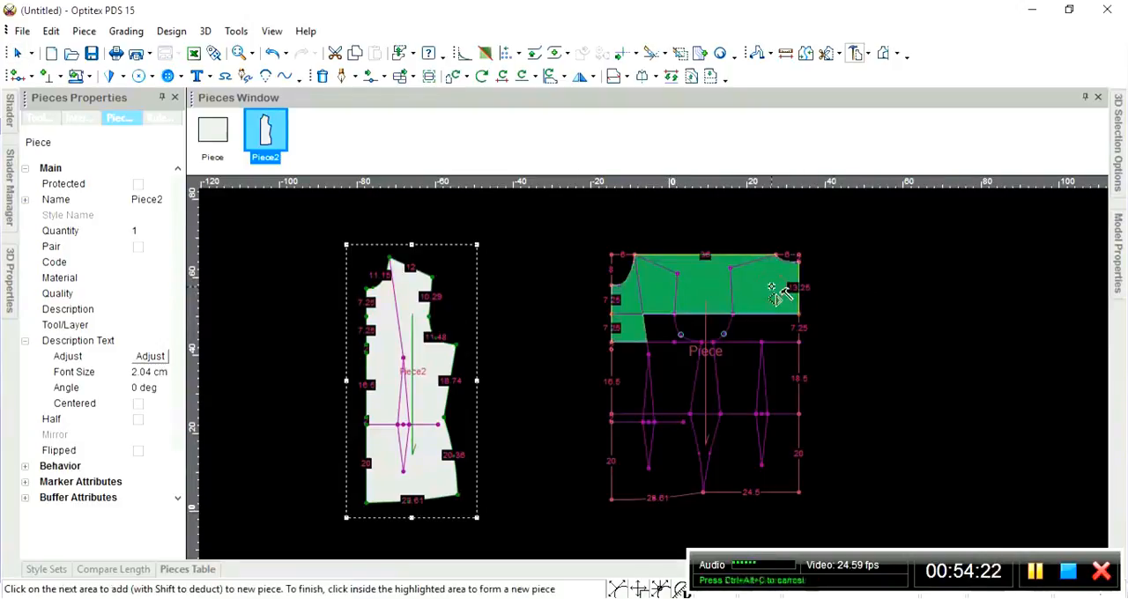
key("Escape")
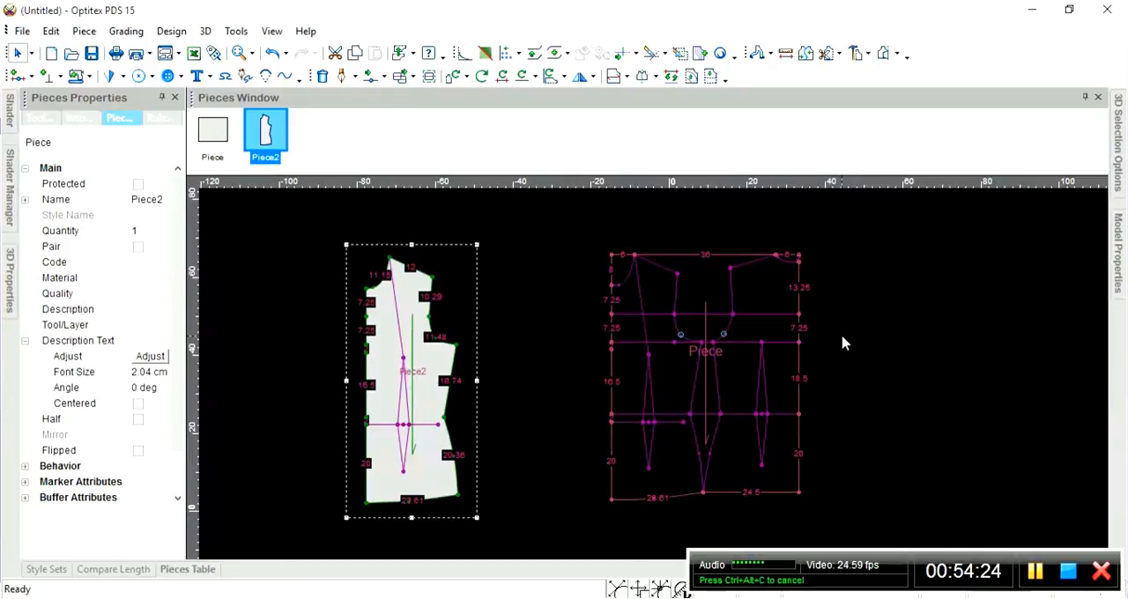
Start tracing another piece from the base along the right shoulder line, right neckline curve and right edge down to the waistline.
key("t")
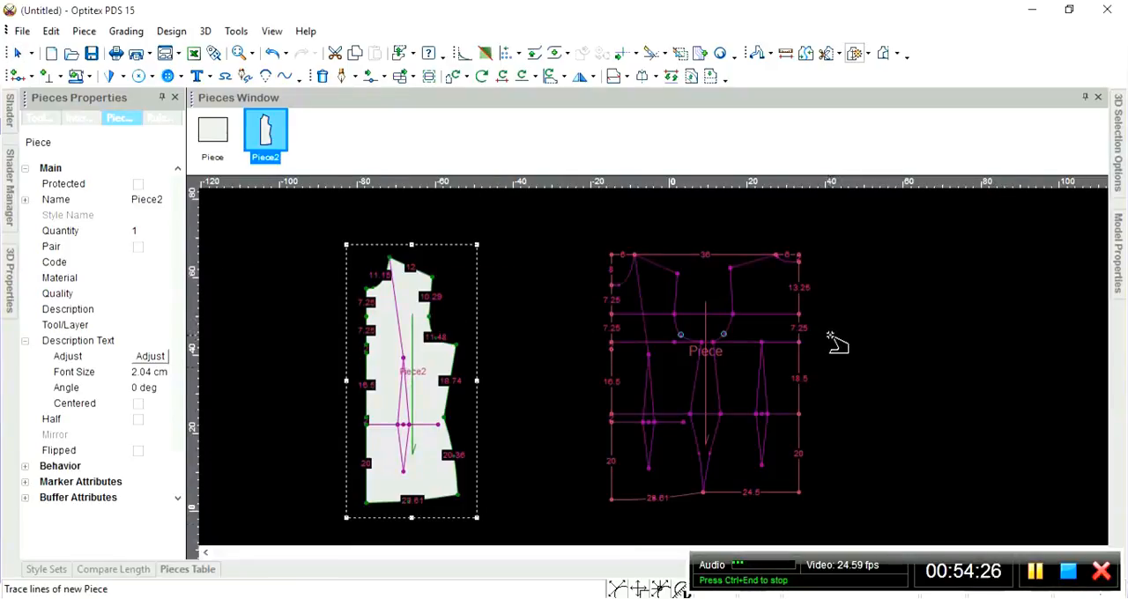
scroll(837, 344, "up", 1)
left_click(555, 264)
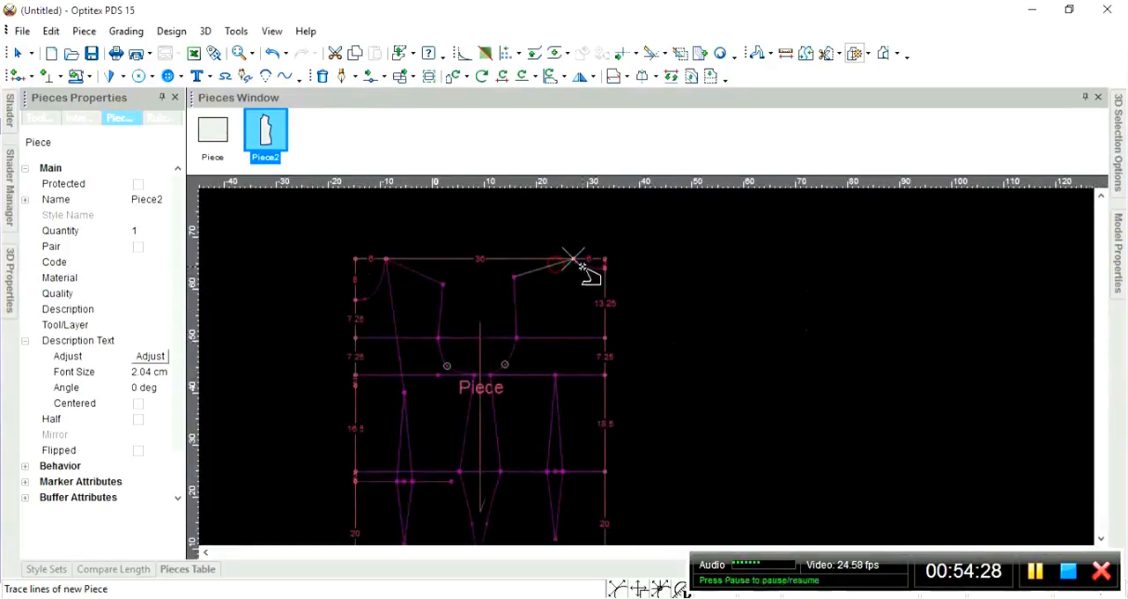
left_click(589, 267)
left_click(606, 306)
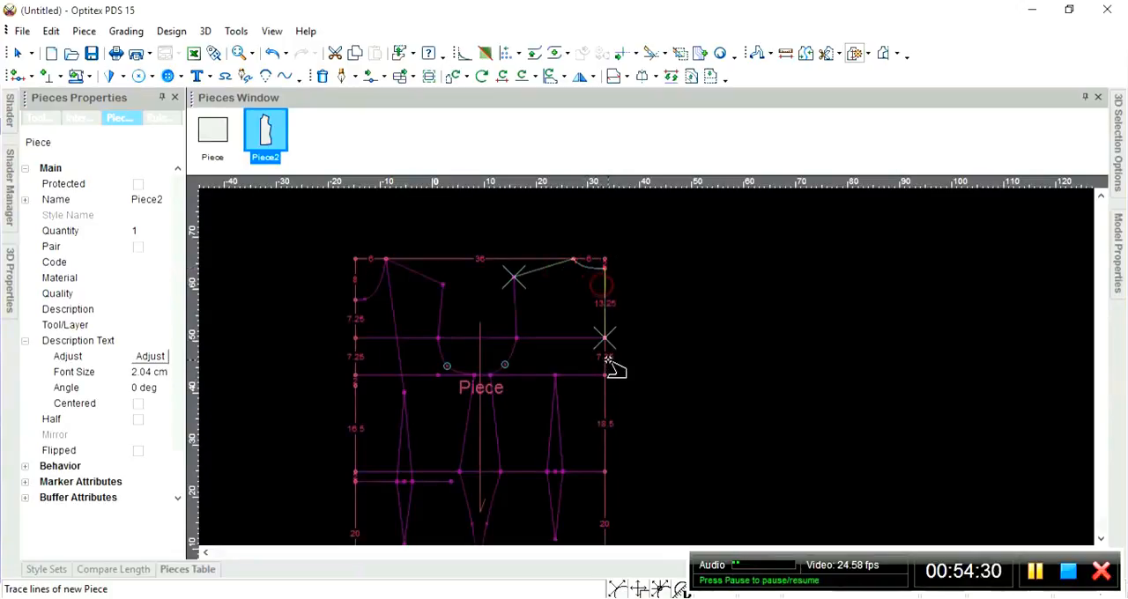
left_click(609, 370)
left_click(610, 405)
Trace the lower right edge, right hem, right side seam line and right armhole, closing the outline and creating the second piece.
scroll(624, 432, "down", 1)
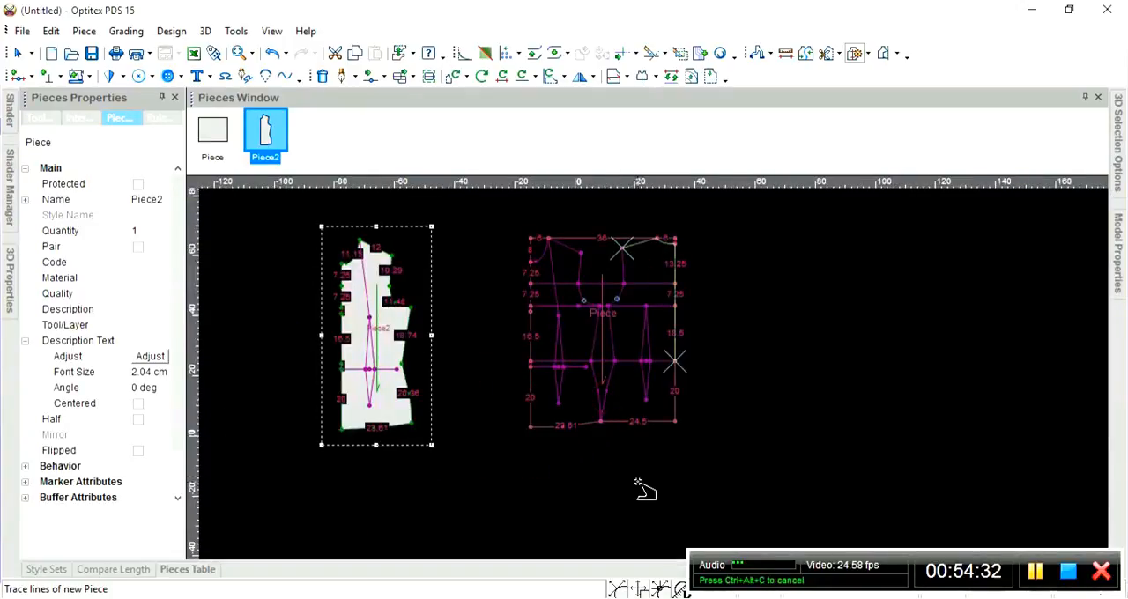
left_click(676, 391)
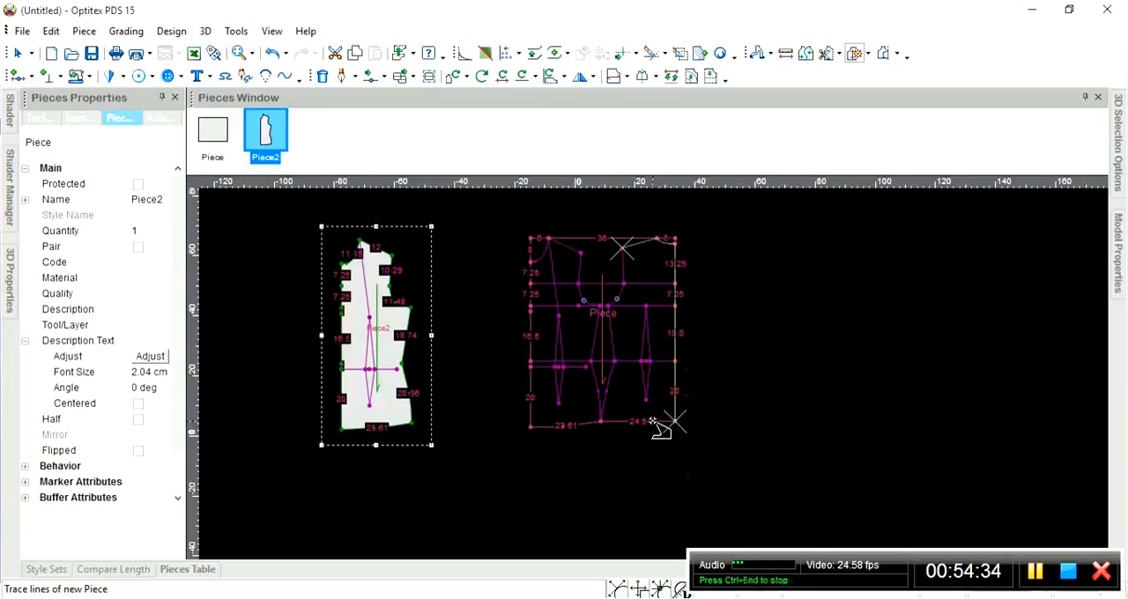
left_click(658, 423)
left_click(612, 377)
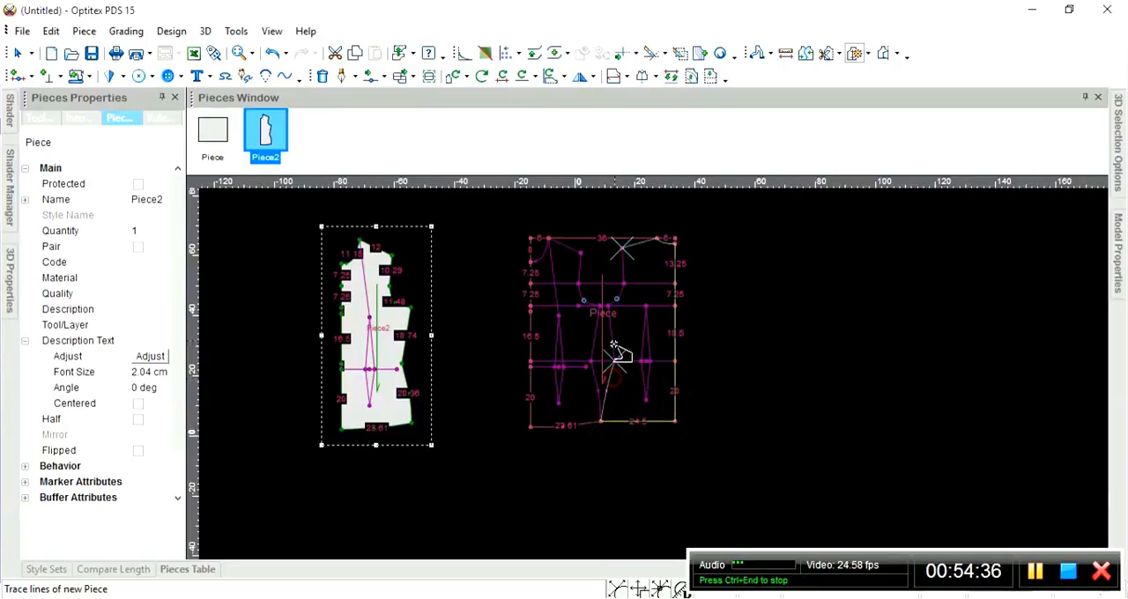
left_click(613, 341)
scroll(634, 295, "up", 2)
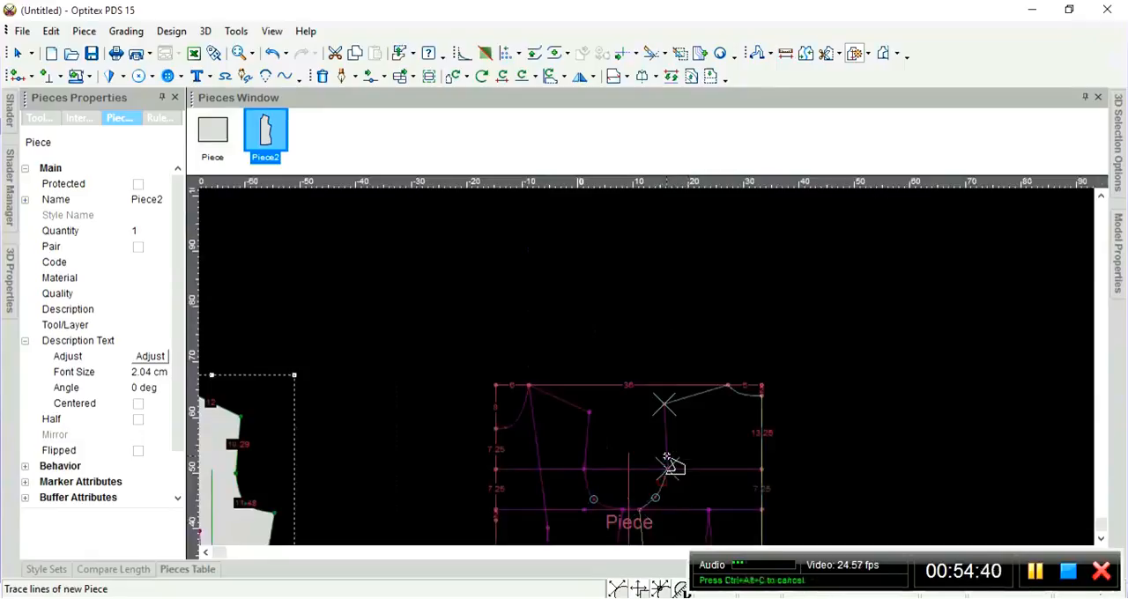
left_click(667, 458)
left_click(490, 346)
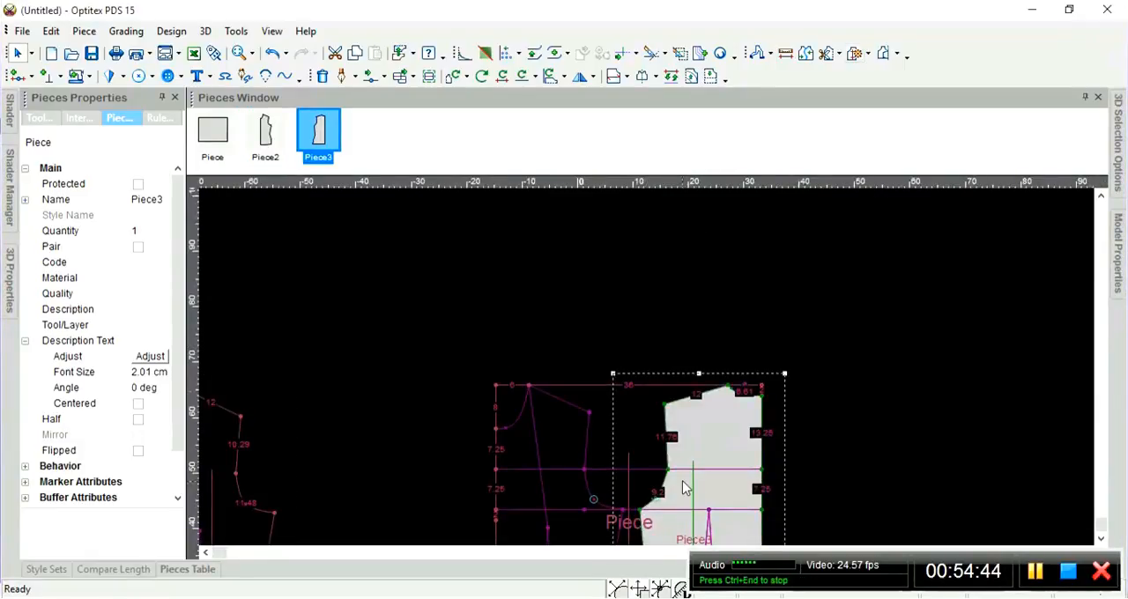
Move the second traced piece between the first one and the base pattern, and spread the three pieces apart.
scroll(679, 483, "down", 1)
left_click_drag(667, 350, 476, 350)
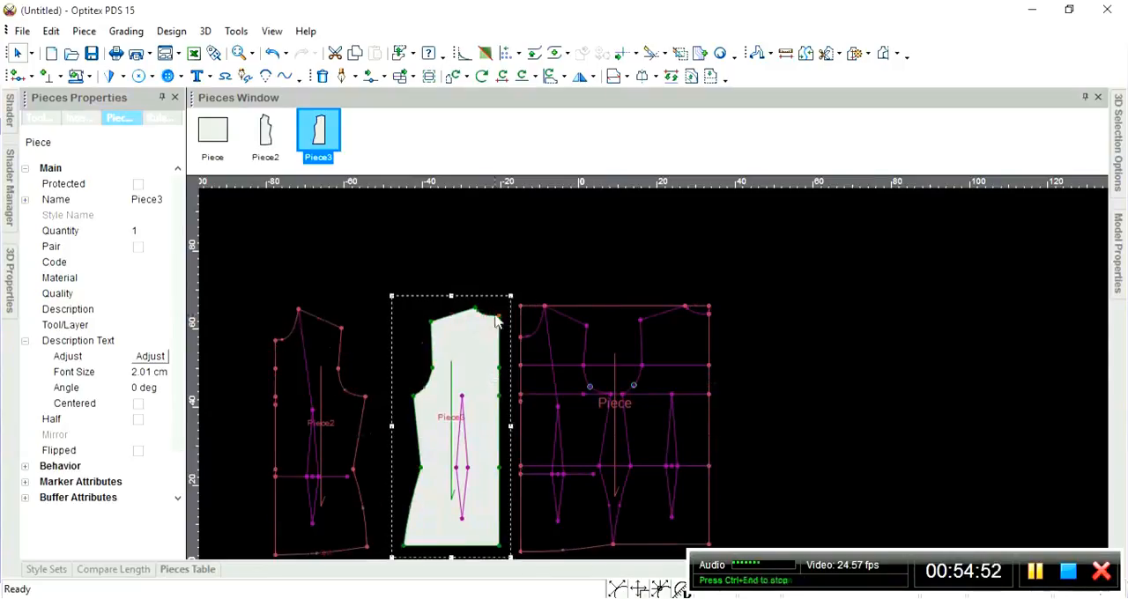
scroll(617, 387, "down", 1)
scroll(653, 373, "up", 3)
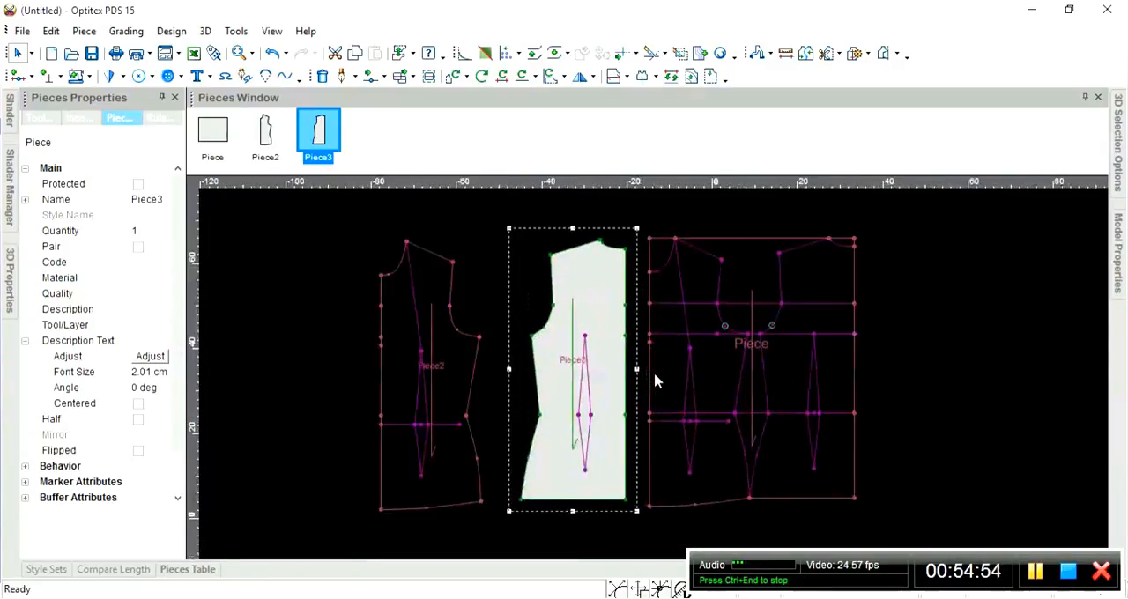
left_click_drag(365, 302, 325, 292)
left_click_drag(563, 264, 543, 256)
left_click_drag(754, 259, 791, 255)
Rename the first traced piece, the one farthest from the base pattern, as DEL.
left_click(362, 248)
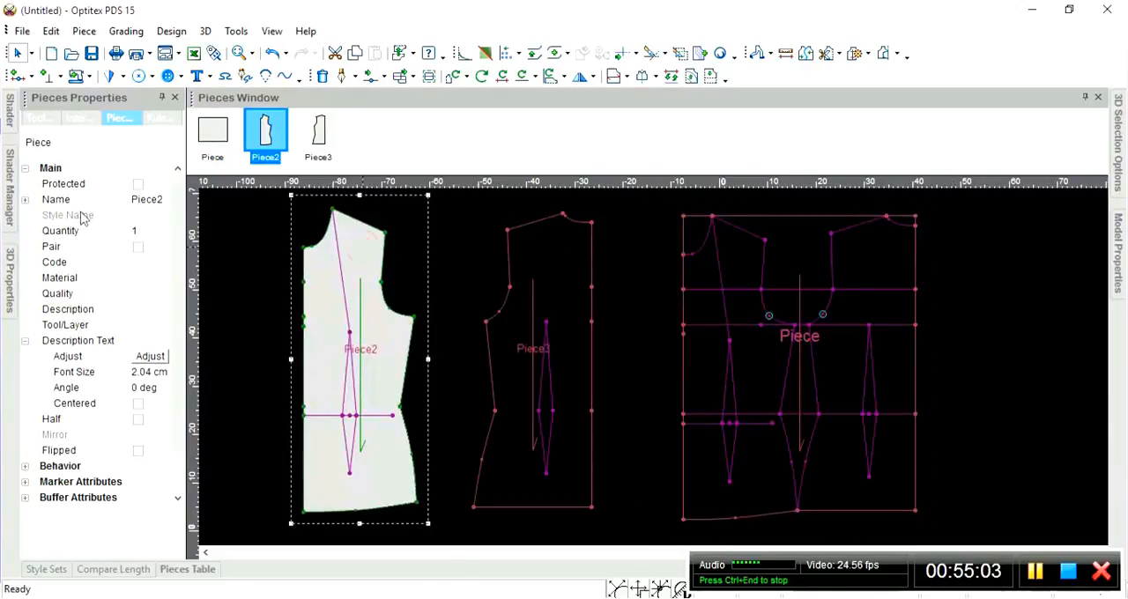
left_click(148, 200)
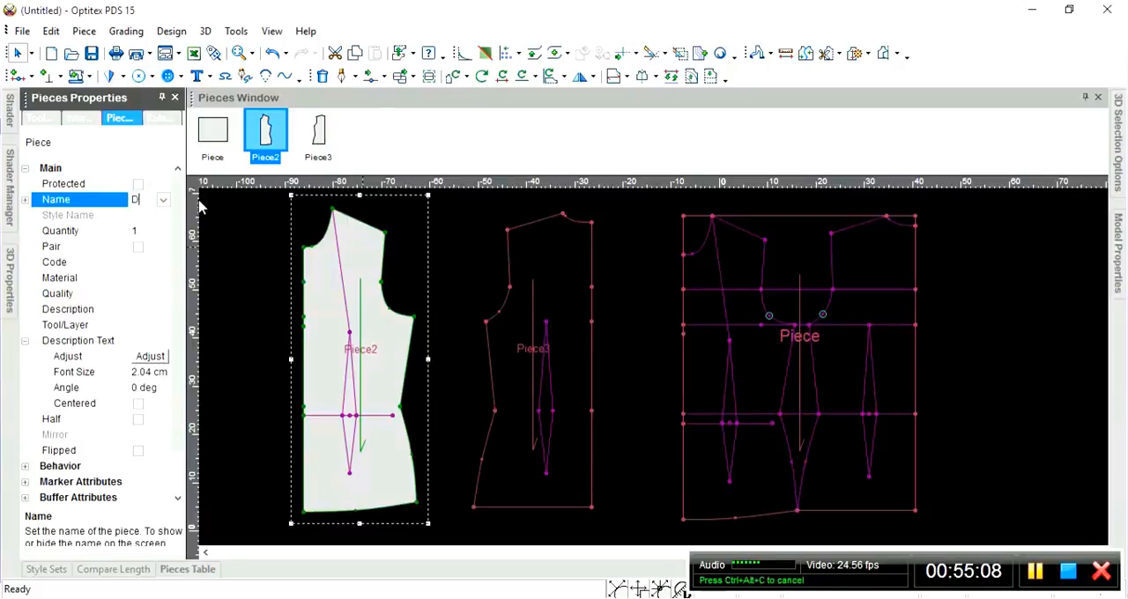
key("Return")
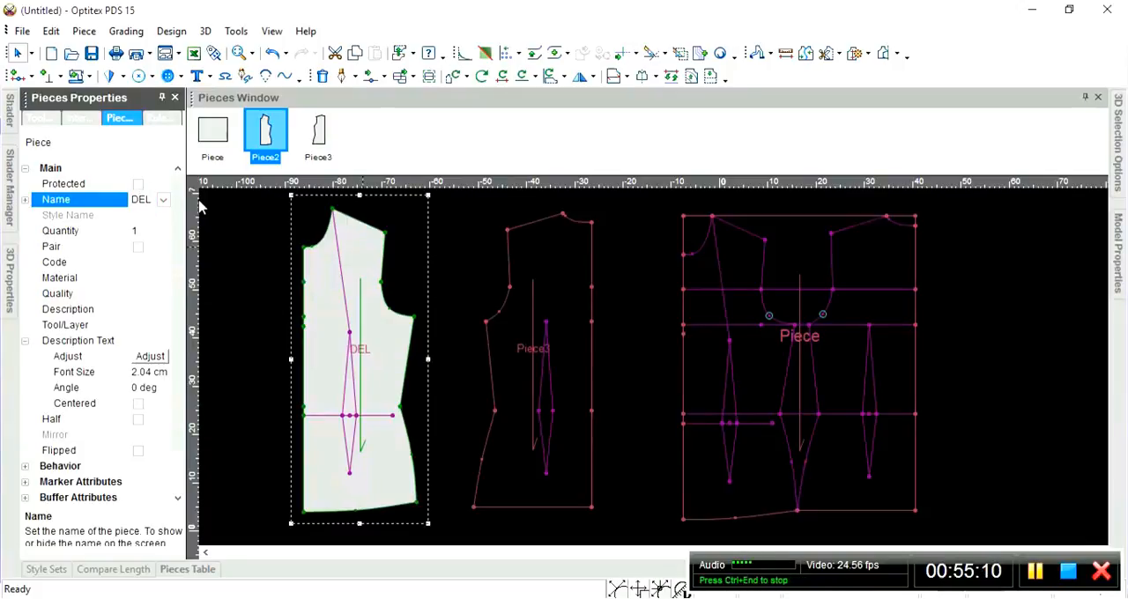
Rename the second traced piece, between the first one and the base pattern, as POST.
left_click(549, 254)
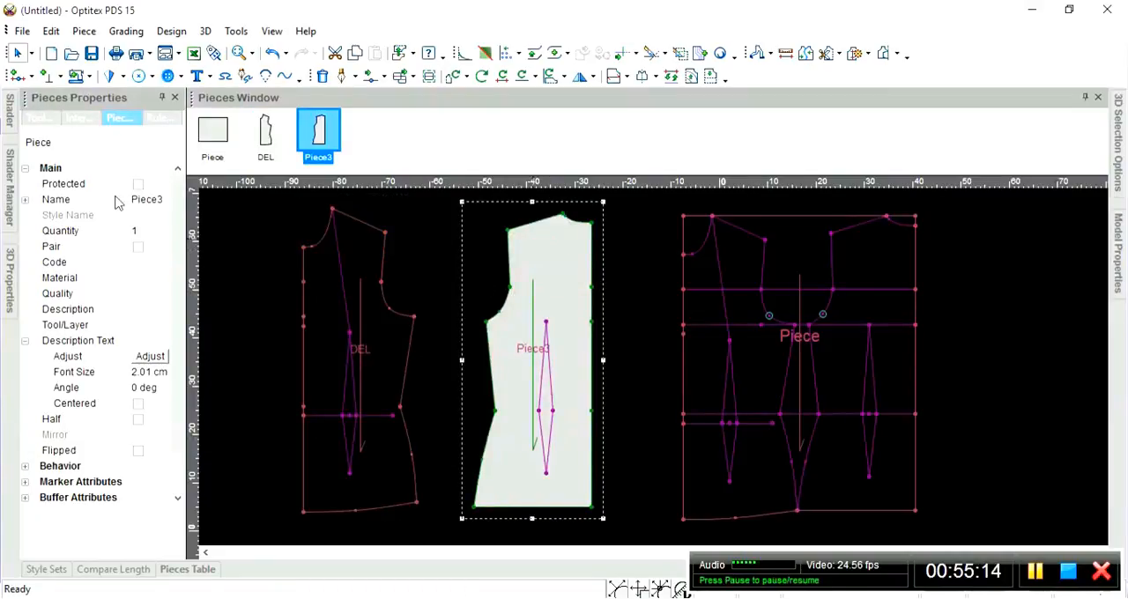
left_click(150, 201)
type("POST")
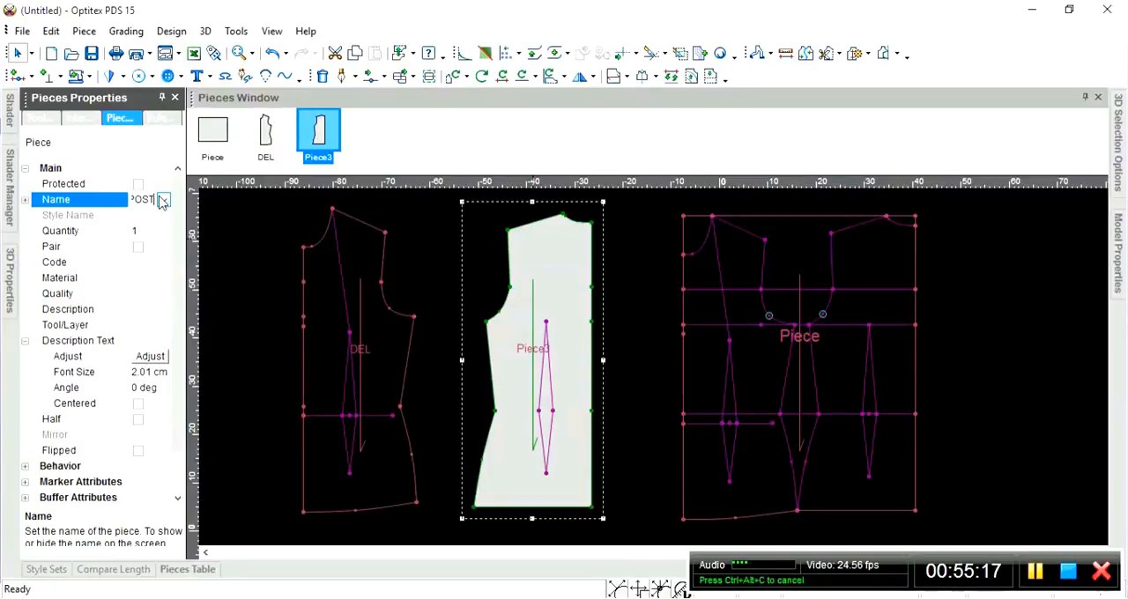
key("Return")
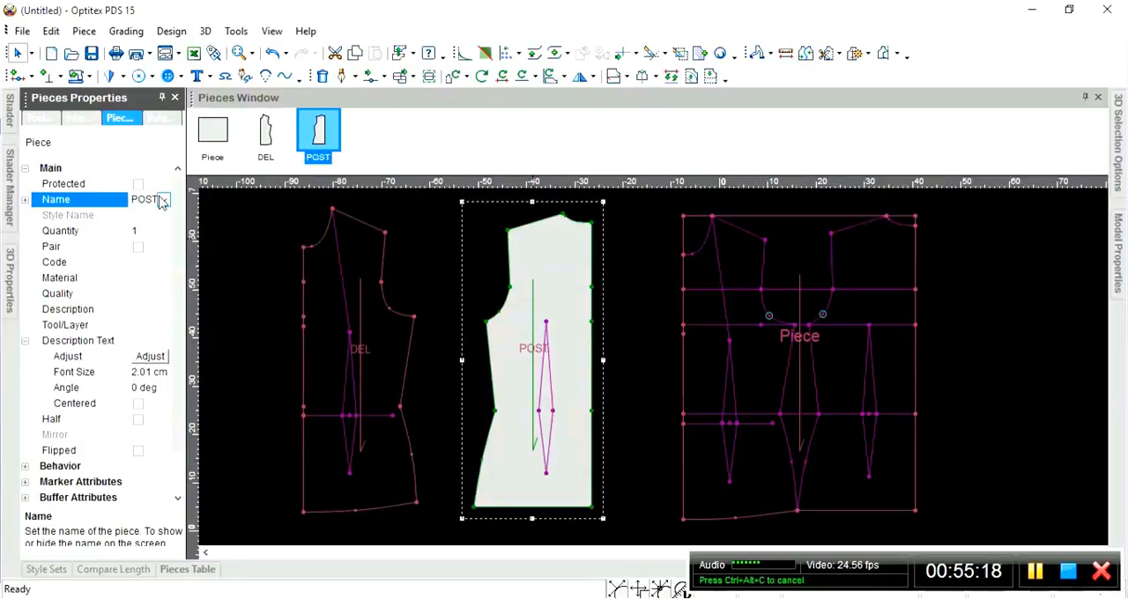
Move the base pattern slightly closer to the POST piece.
left_click(358, 260)
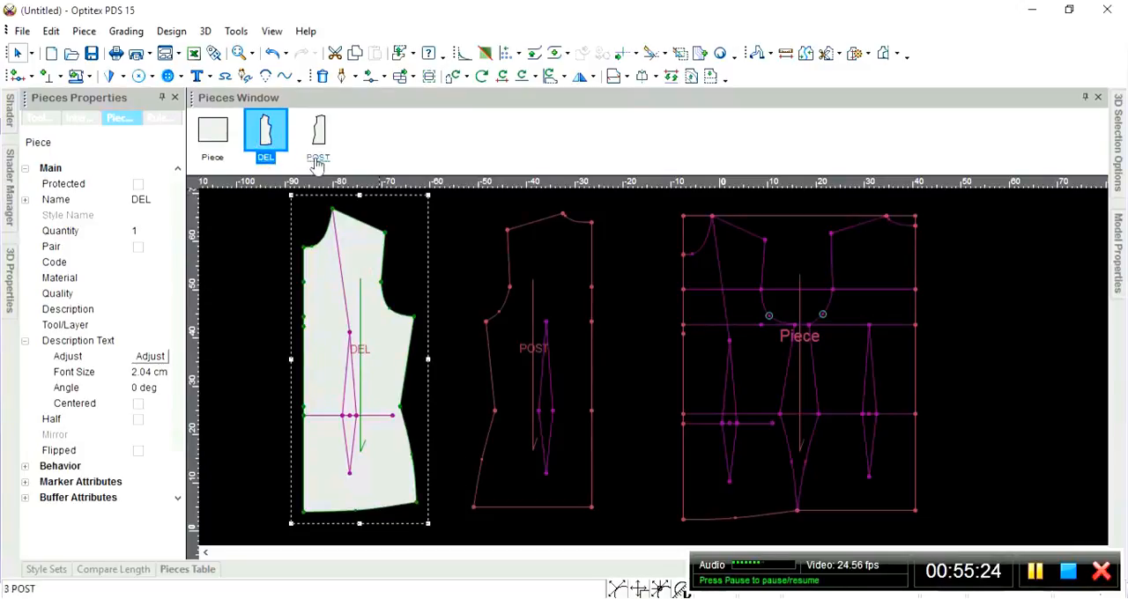
left_click(548, 244)
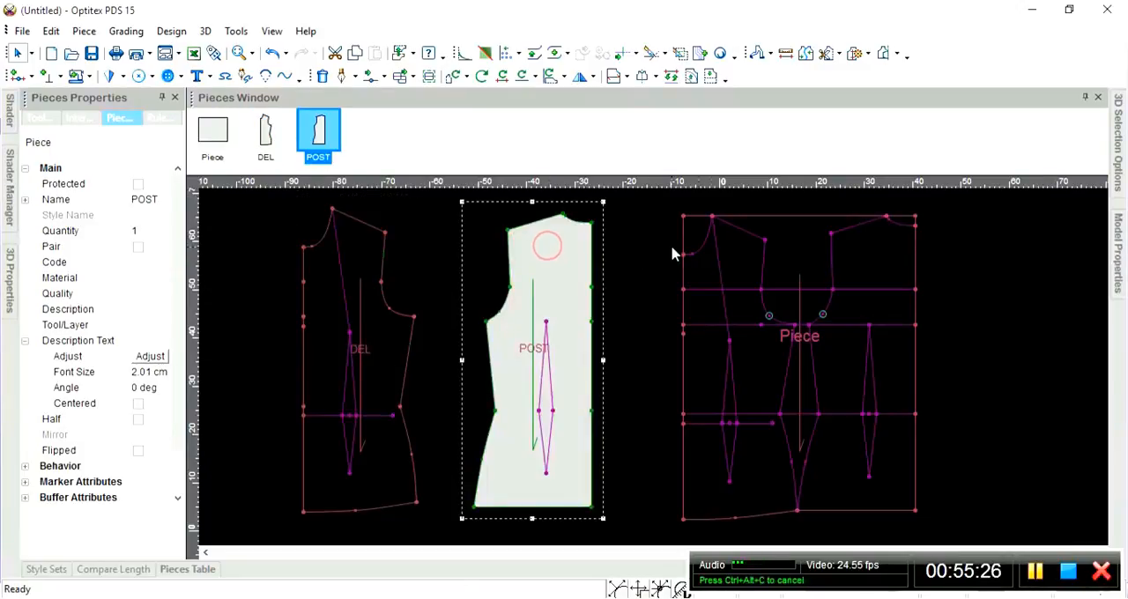
left_click(730, 256)
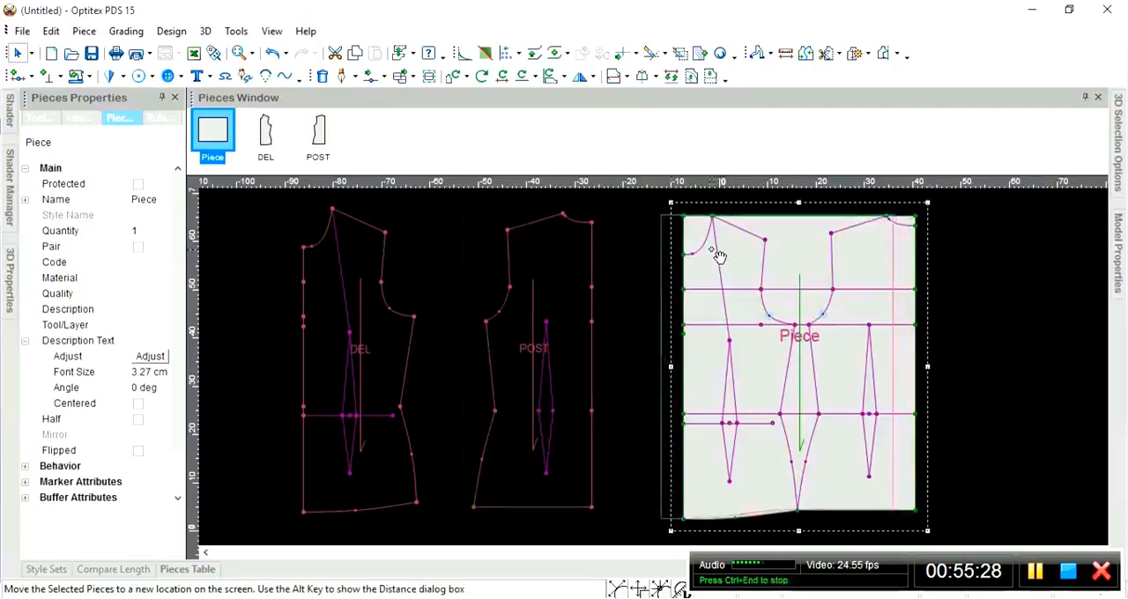
left_click_drag(729, 255, 706, 253)
left_click(950, 283)
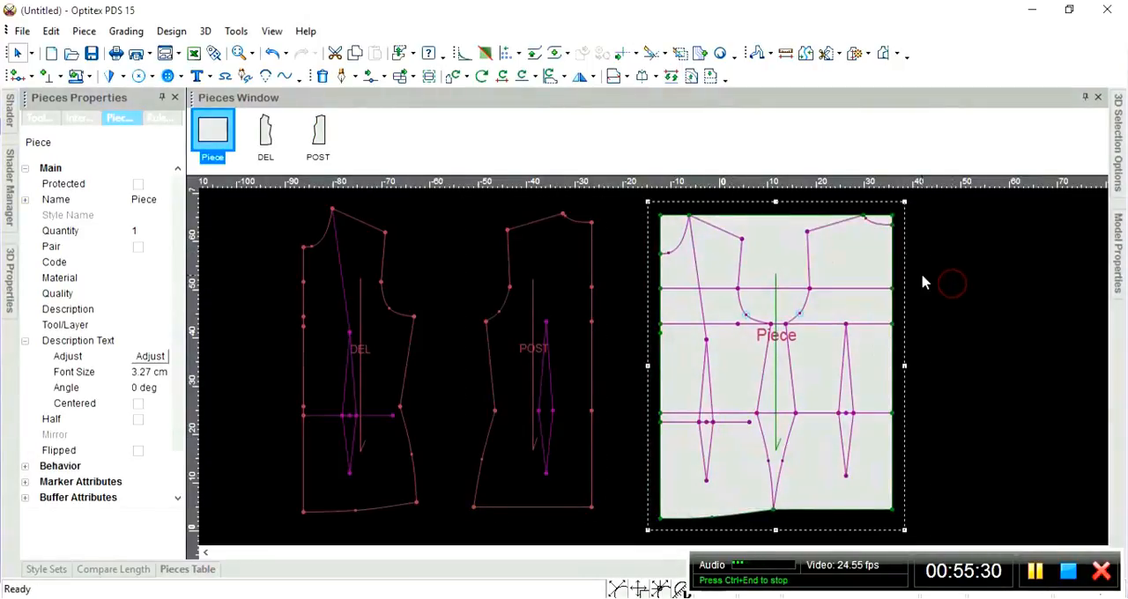